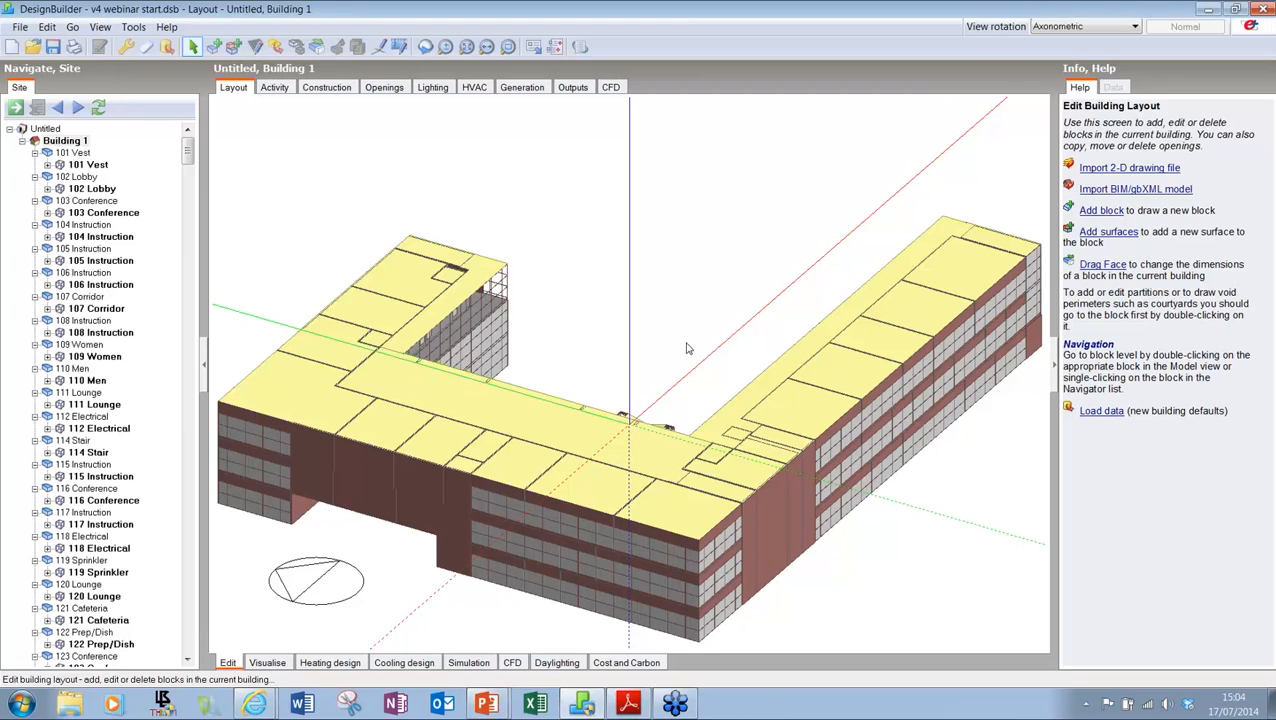
Step: Orbit to the courtyard side of the building and open the daylighting results for the whole building
middle_click_drag(790, 326, 370, 290)
key("Escape")
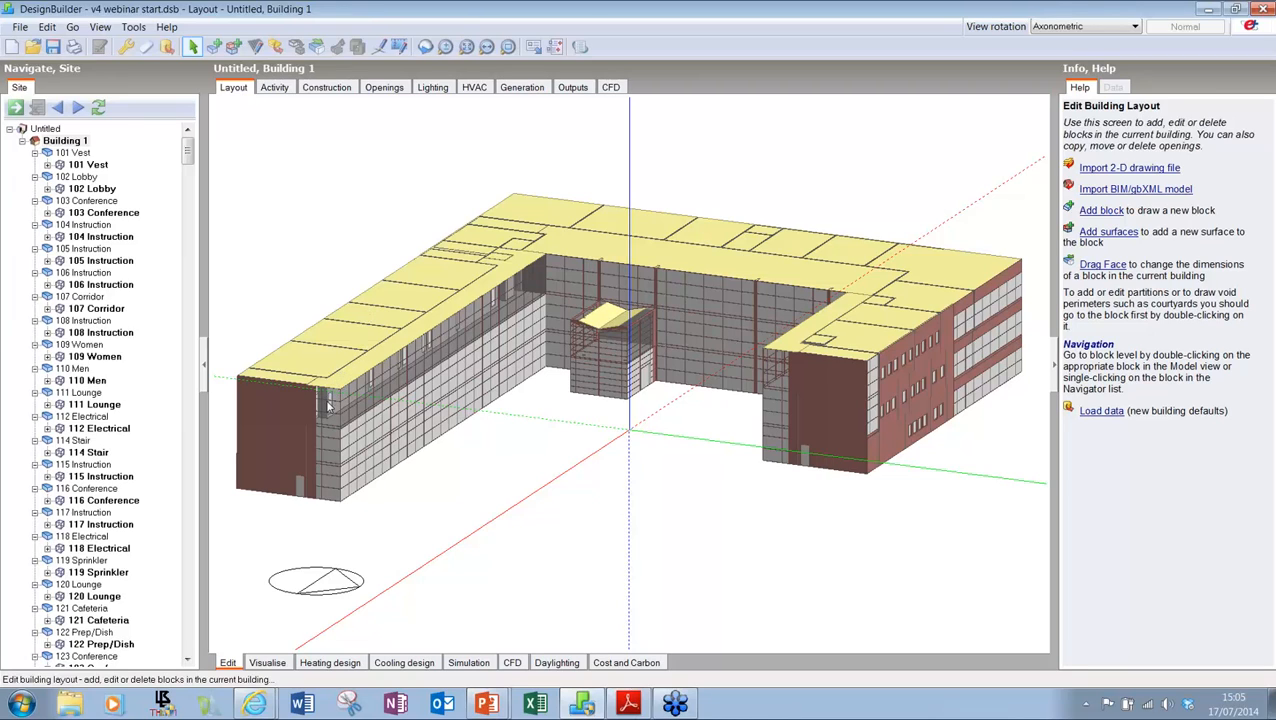
left_click(557, 663)
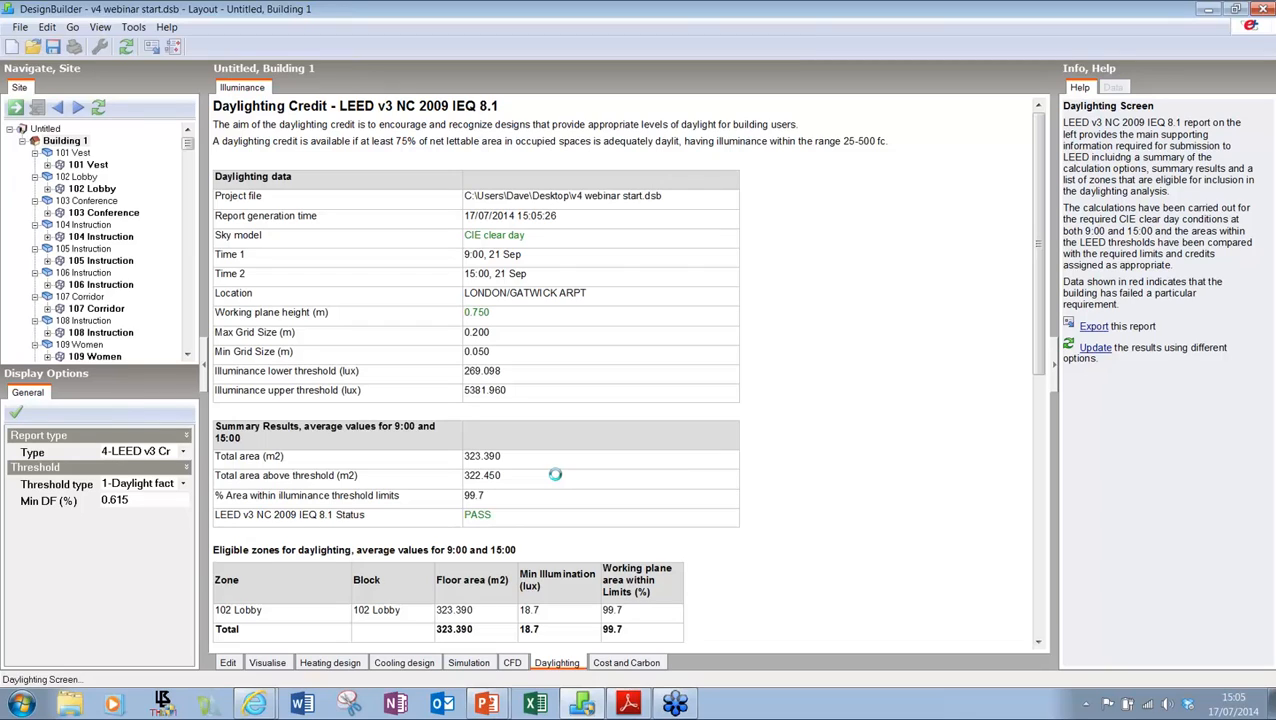
Step: Review the available report types in the daylighting calculation options, then cancel the dialog
left_click(126, 48)
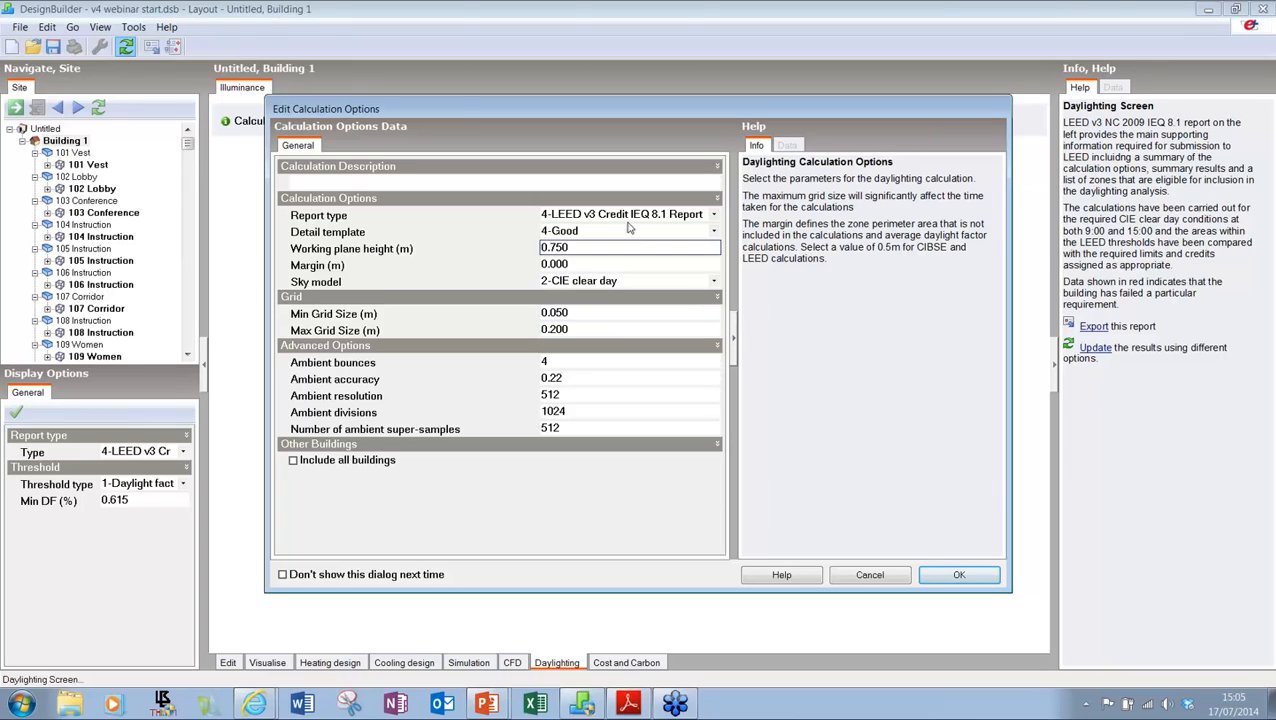
left_click(664, 215)
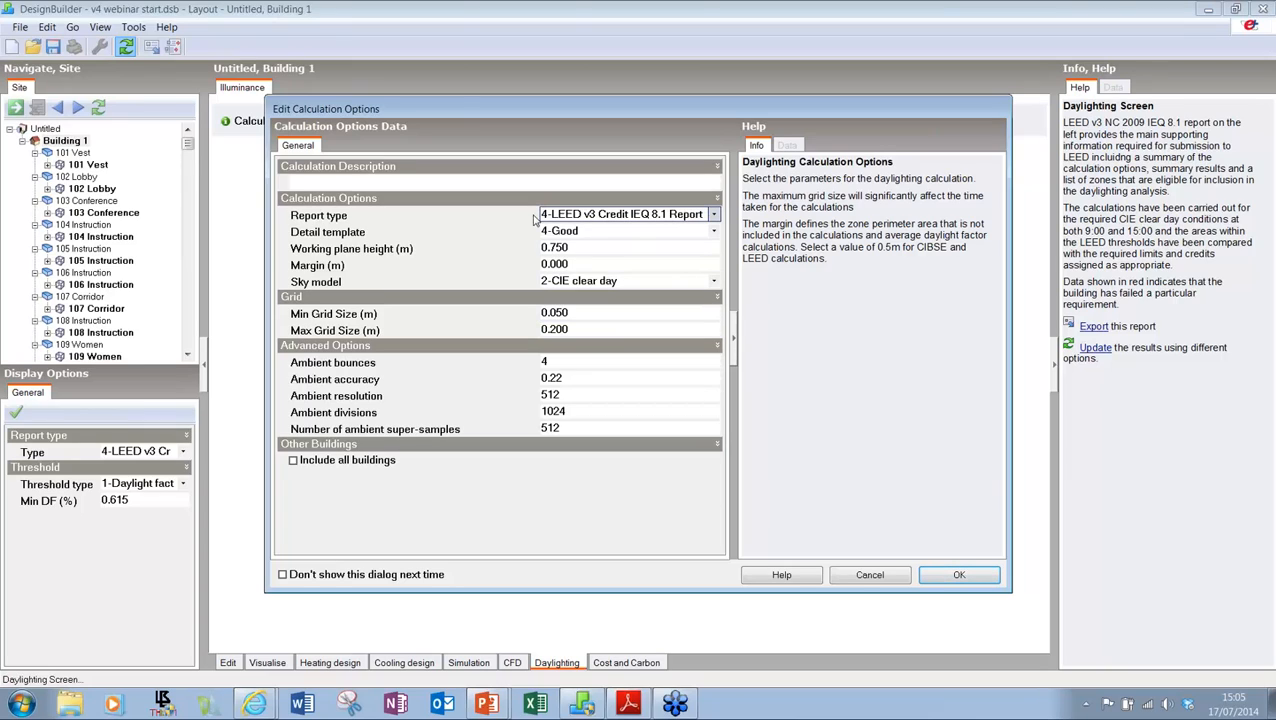
left_click(711, 217)
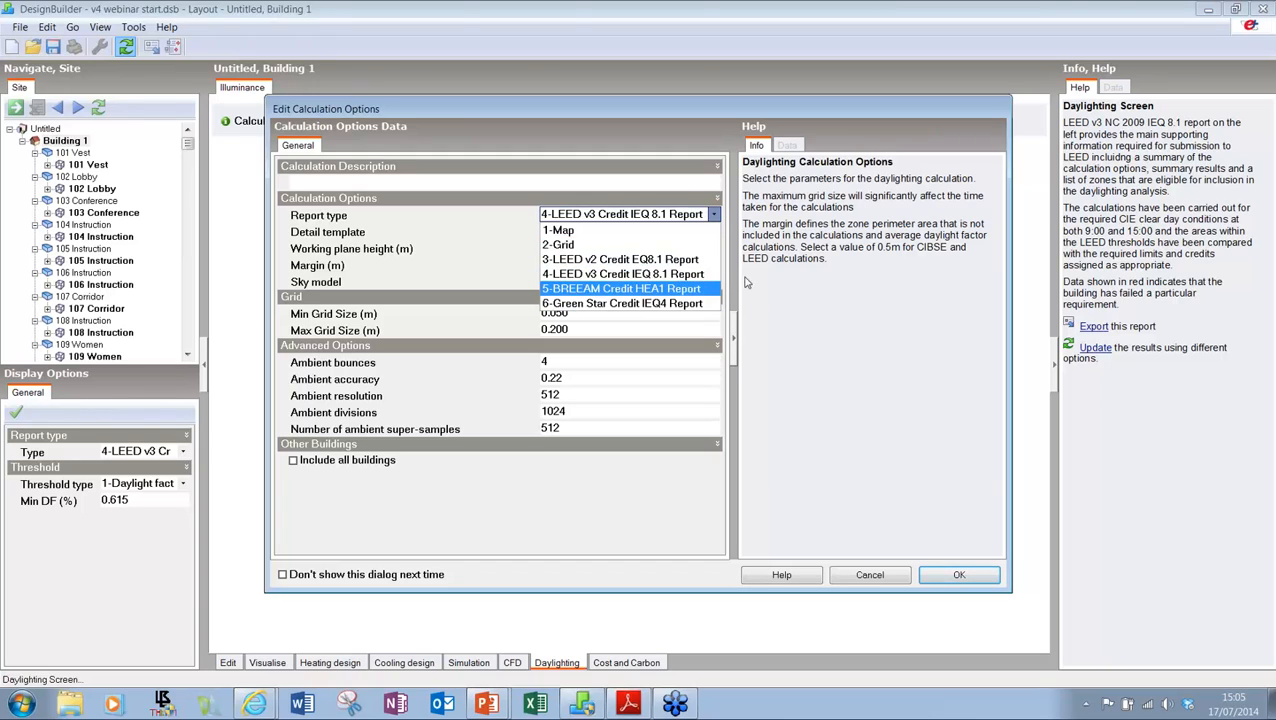
left_click(789, 253)
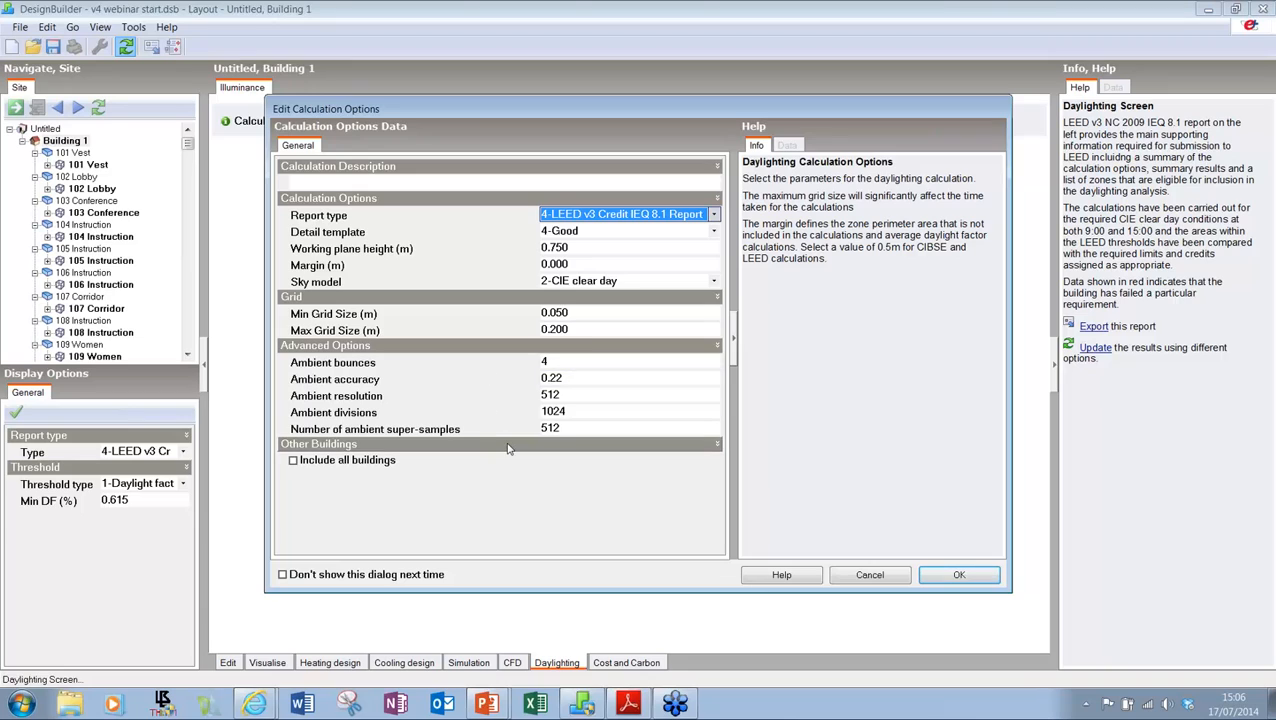
left_click(888, 584)
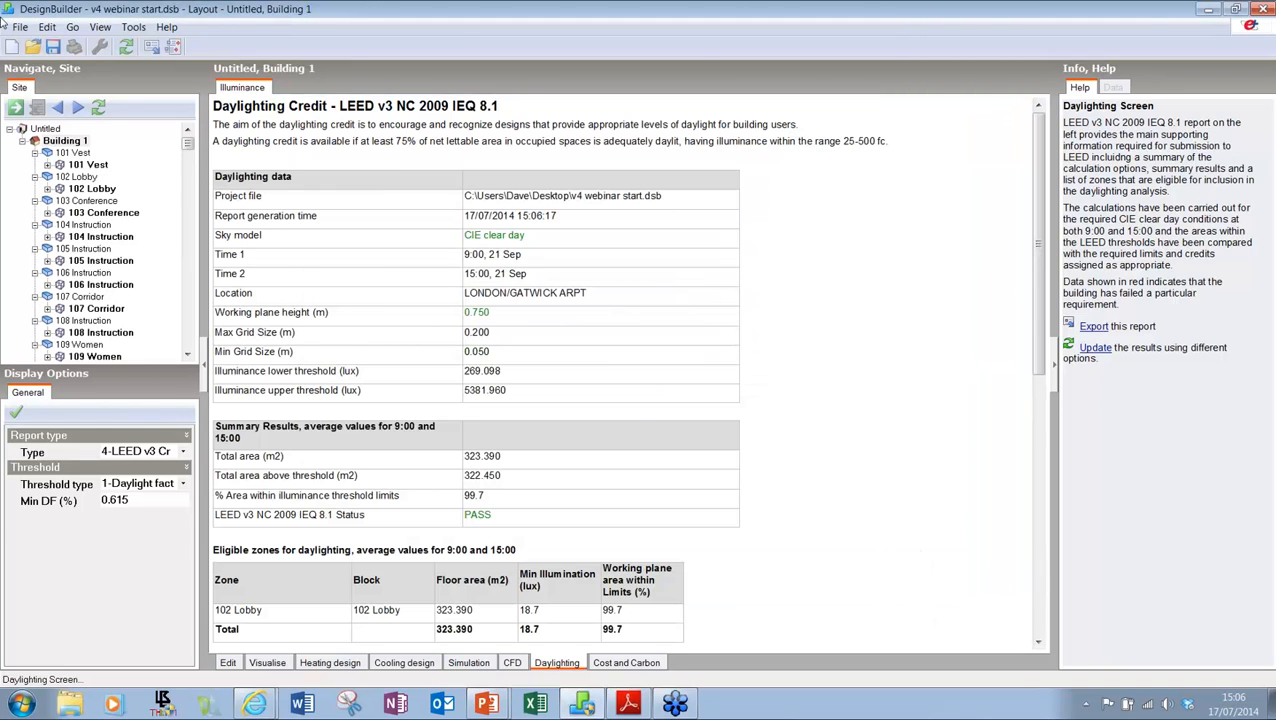
Step: Show the daylight map of zone 102 Lobby with the scale source set to 4-User Defined
left_click(99, 189)
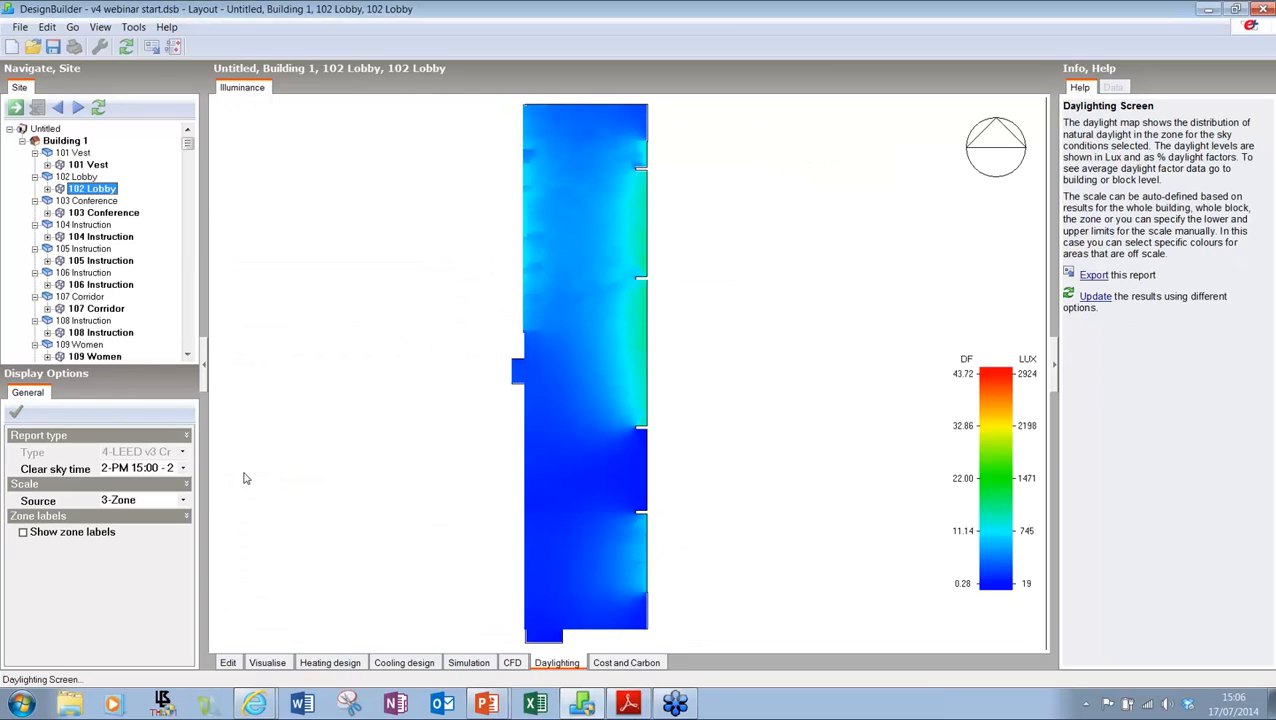
left_click(183, 500)
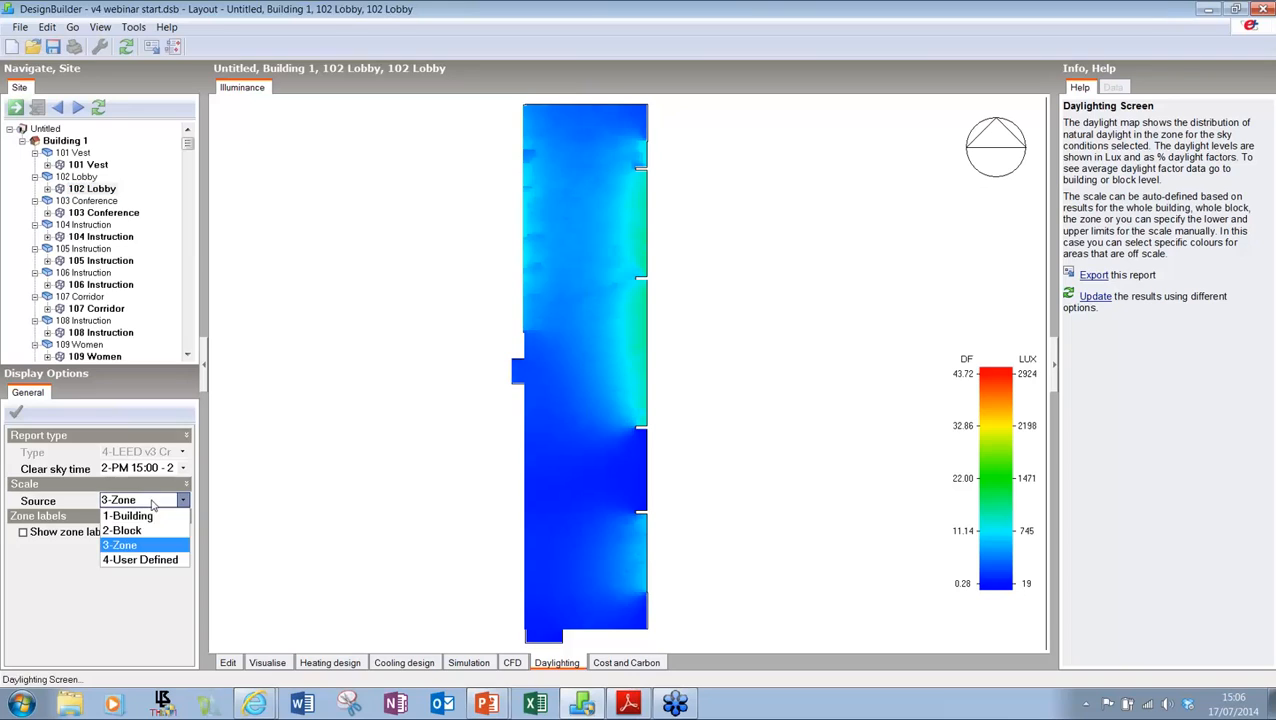
left_click(140, 560)
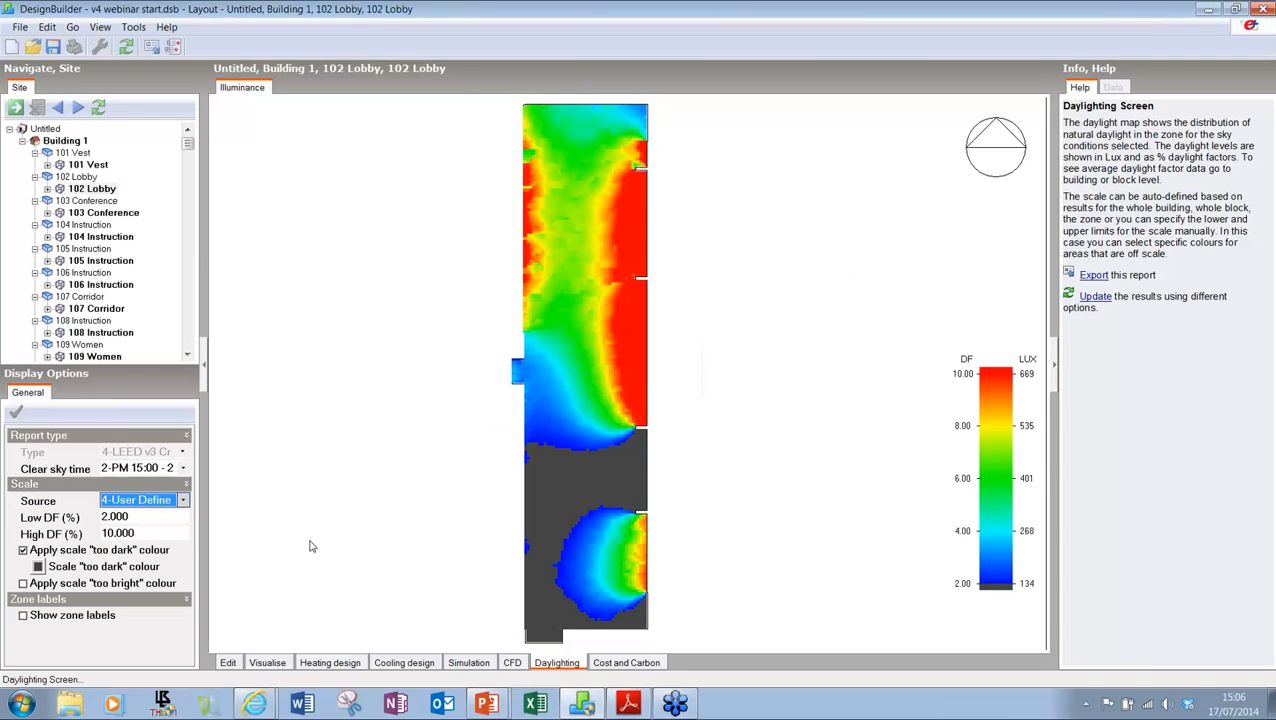
Step: Compare the lobby's daylight map at the 9:00 and 15:00 clear sky times on 21 Sep
left_click(198, 468)
left_click(180, 469)
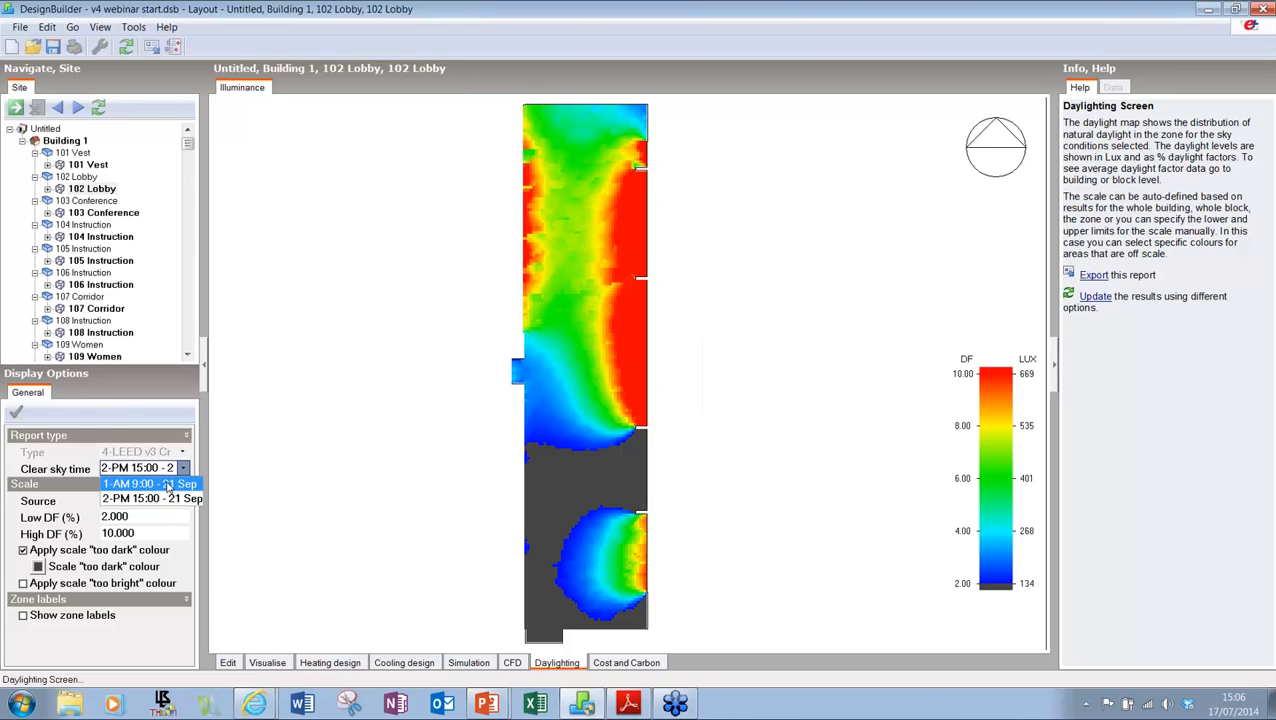
left_click(168, 484)
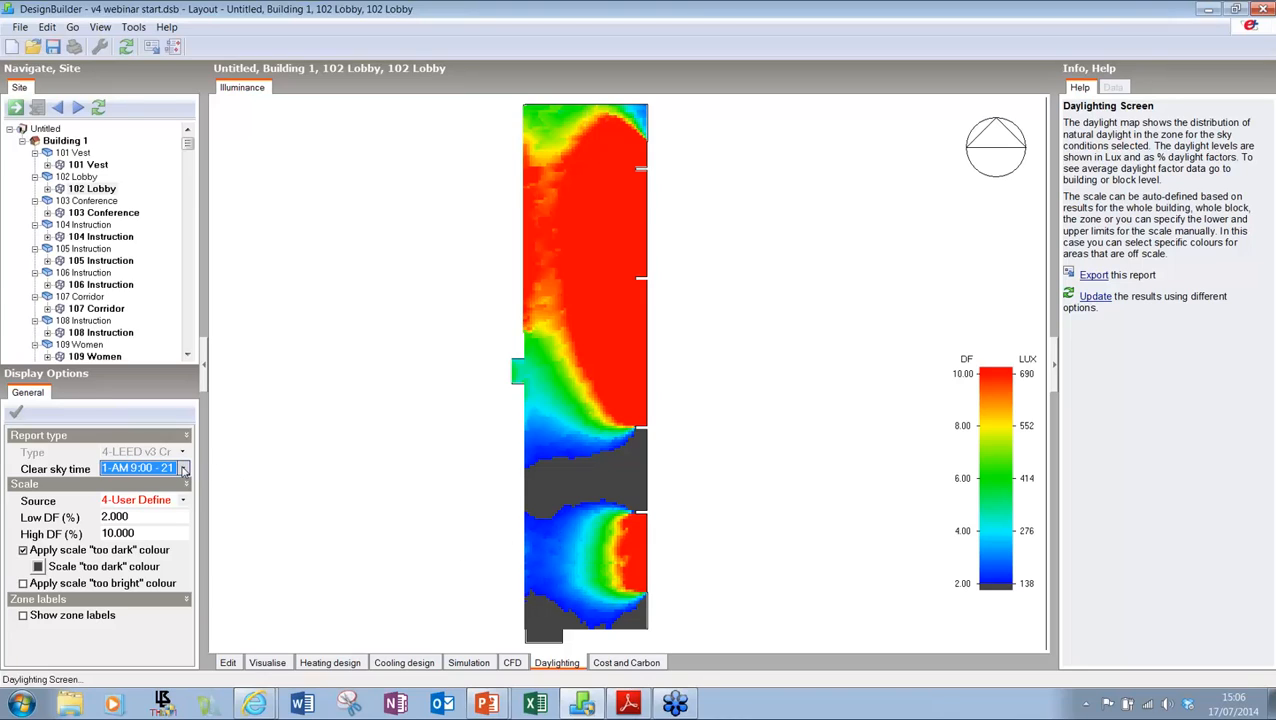
left_click(183, 469)
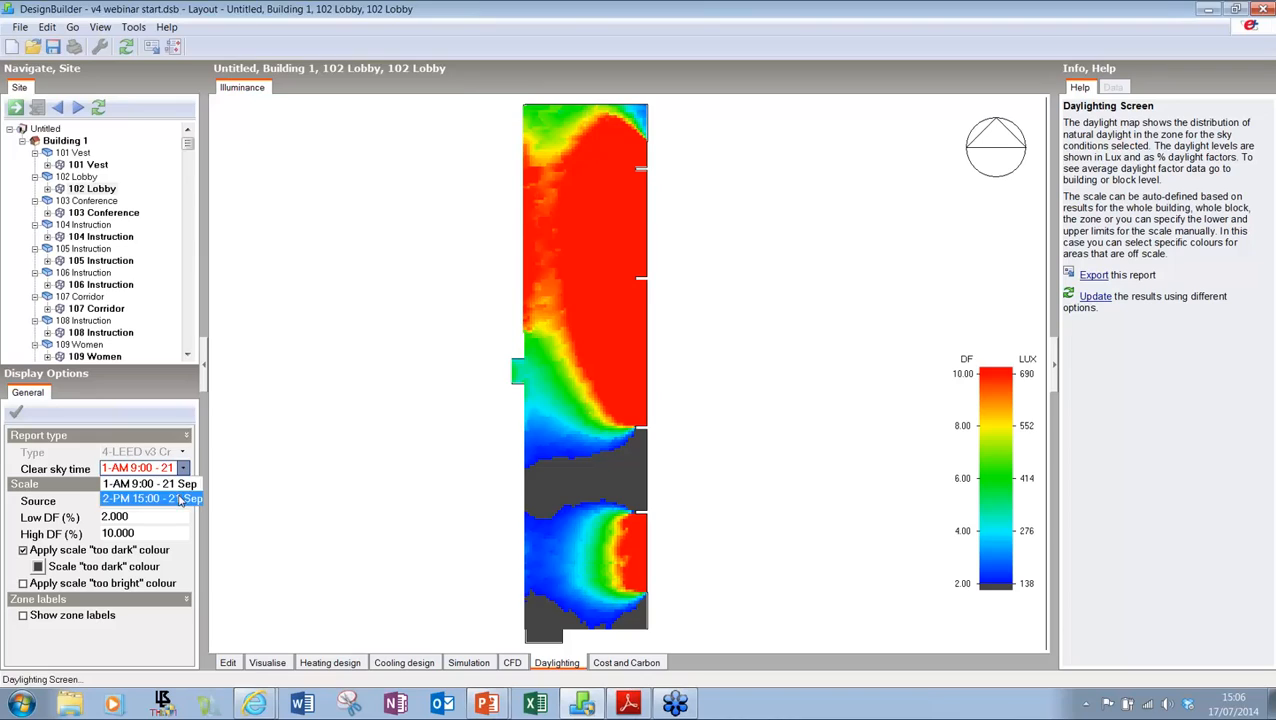
left_click(181, 499)
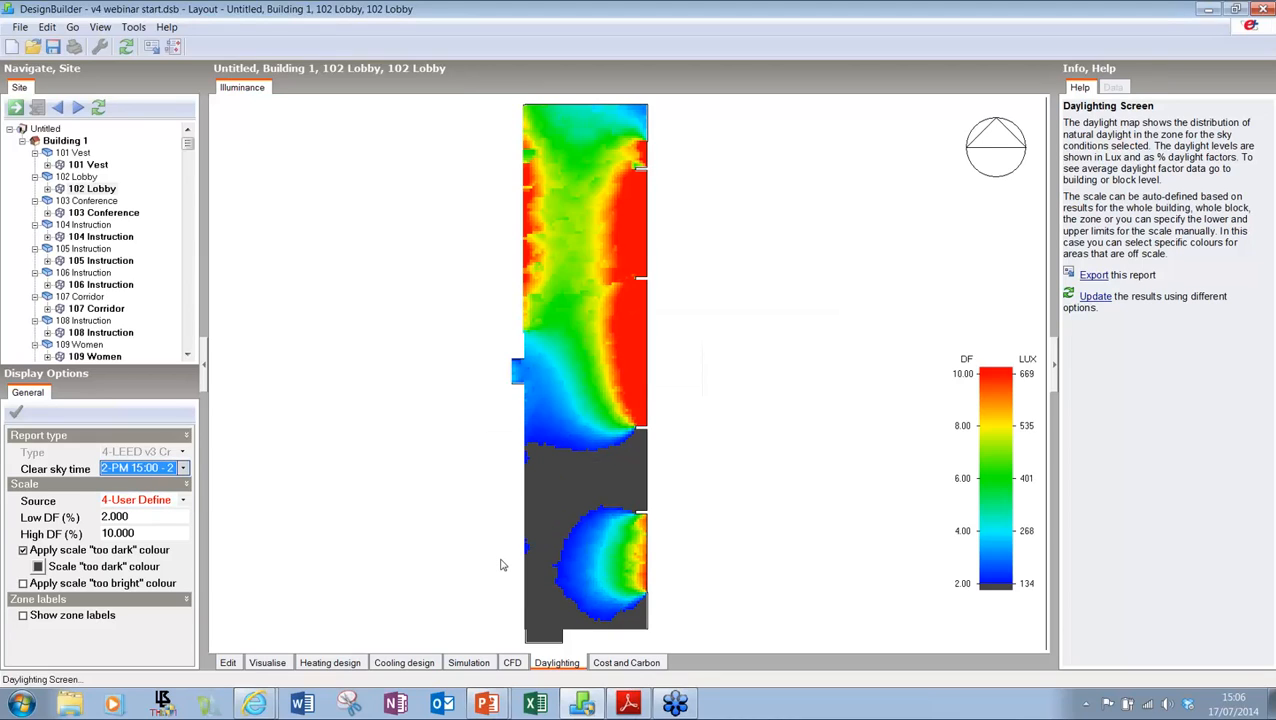
Step: Return to the layout of Building 1 and delete all of its blocks
left_click(66, 142)
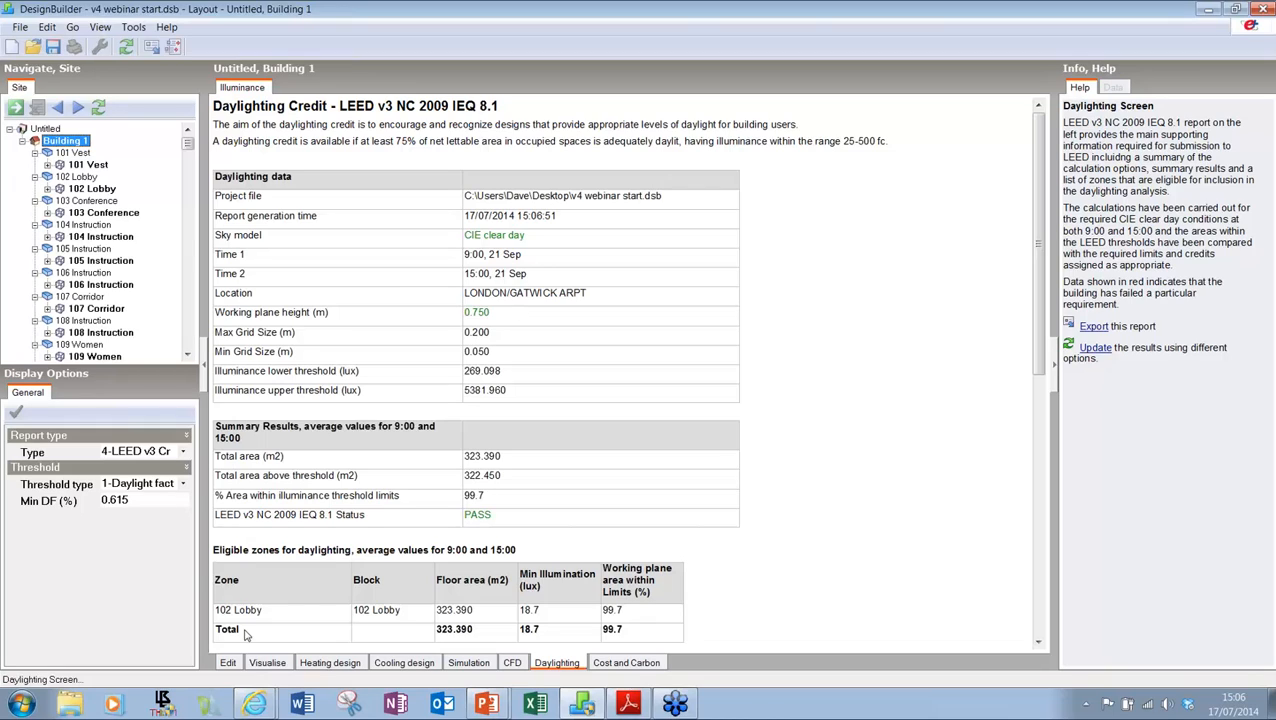
left_click(228, 662)
left_click(228, 662)
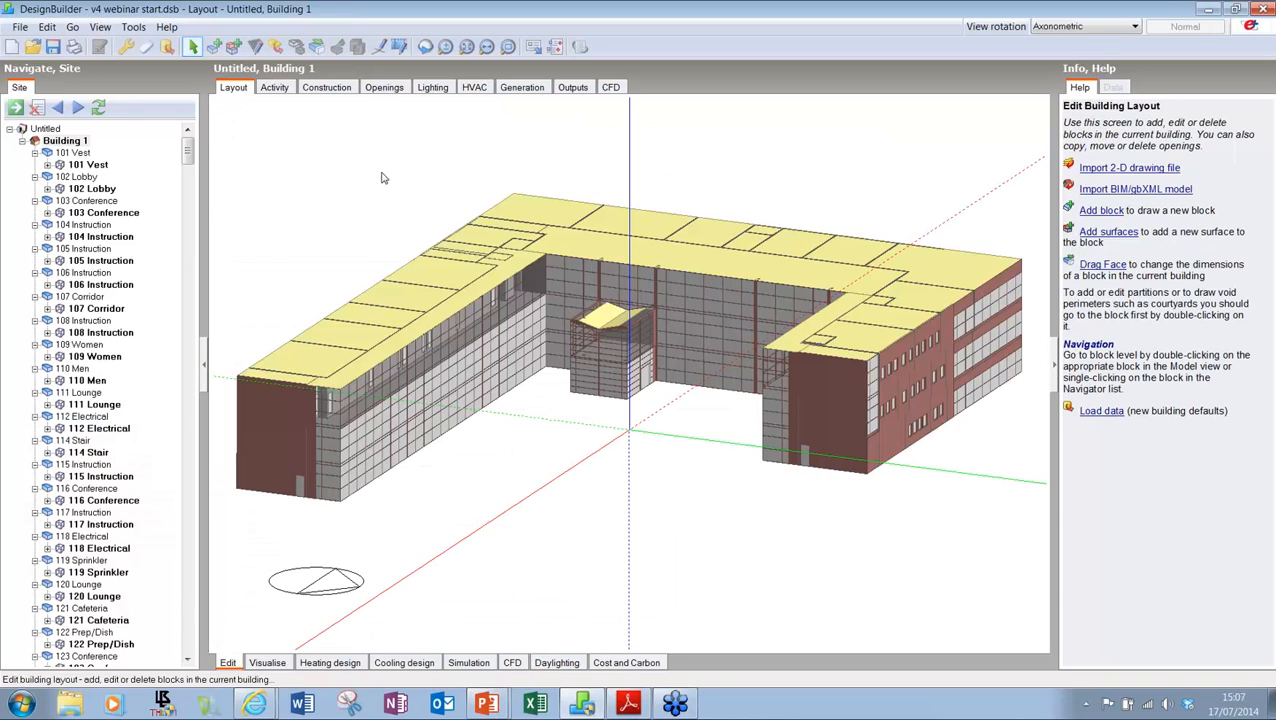
left_click_drag(224, 118, 1032, 572)
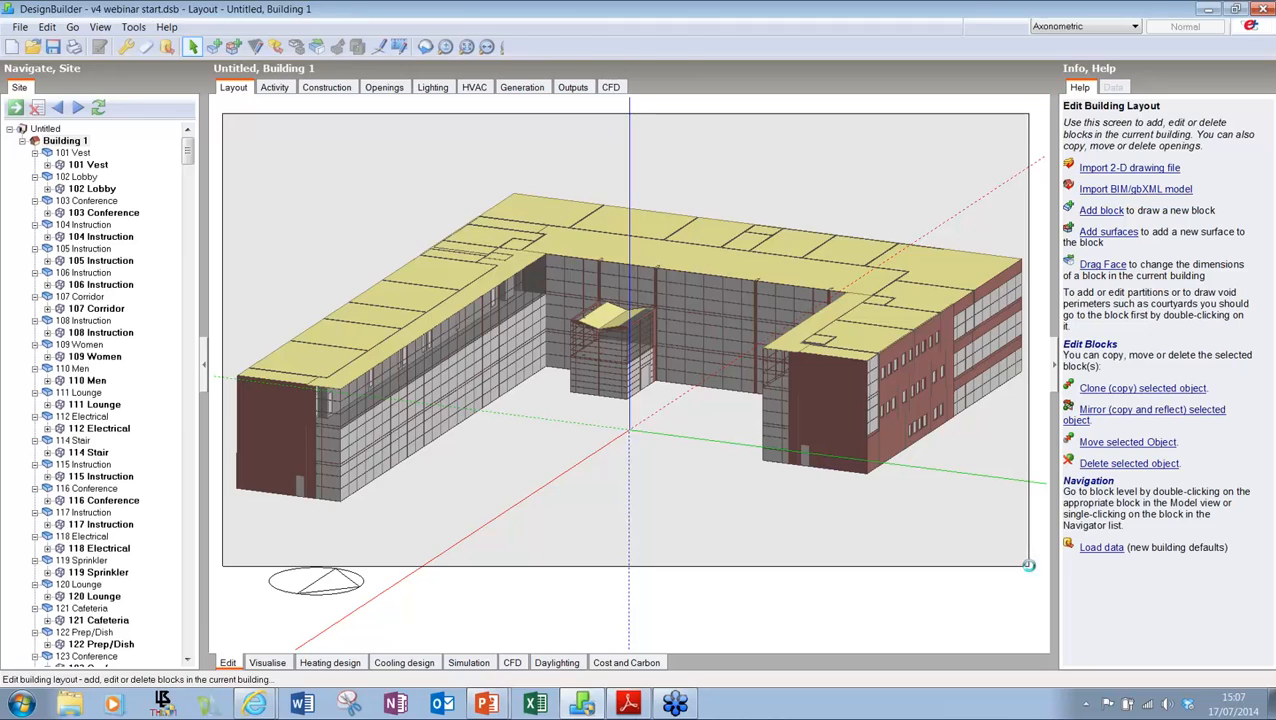
key("Delete")
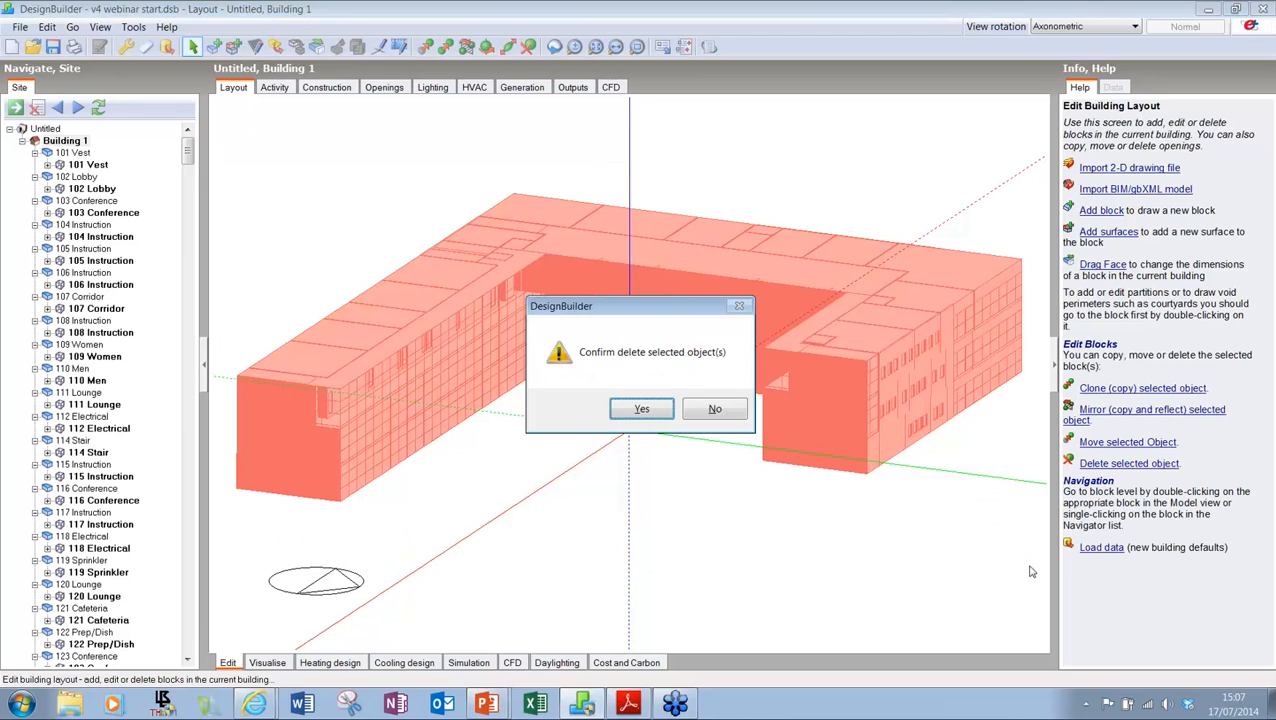
key("Return")
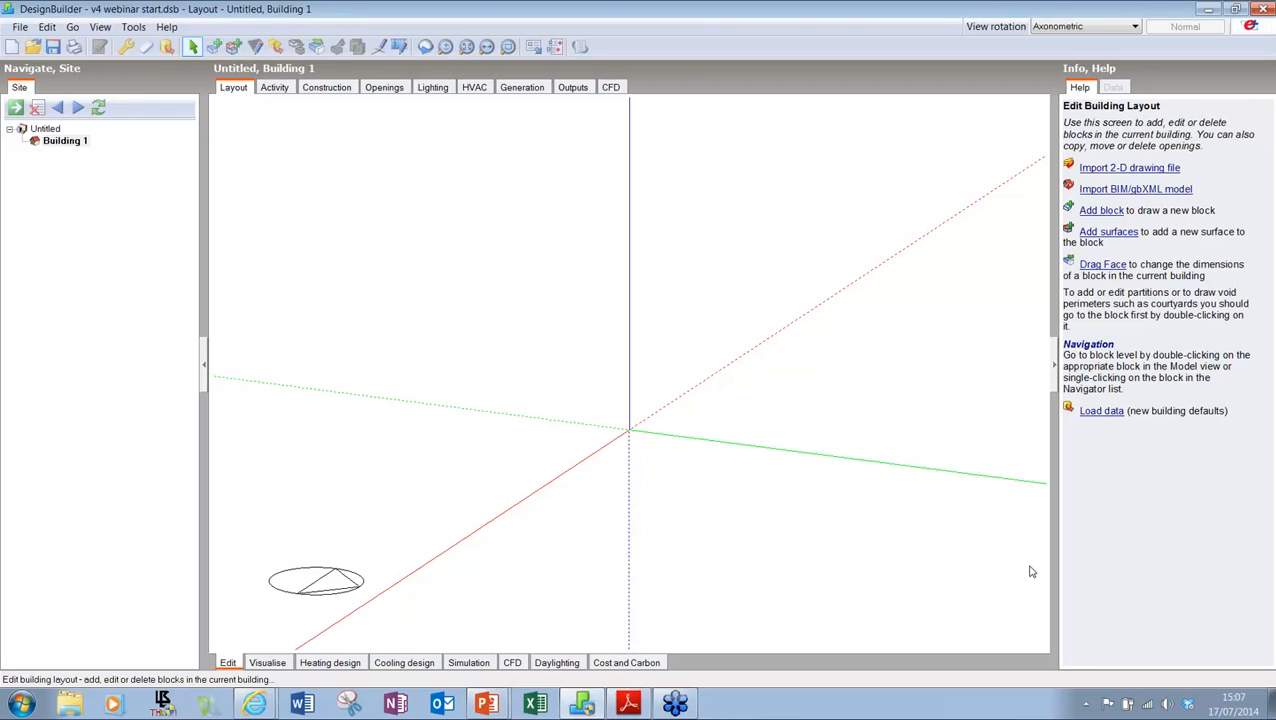
Step: Review the file types available for importing a 2-D floor plan drawing, then cancel the import
left_click(1130, 170)
left_click(836, 175)
left_click(722, 180)
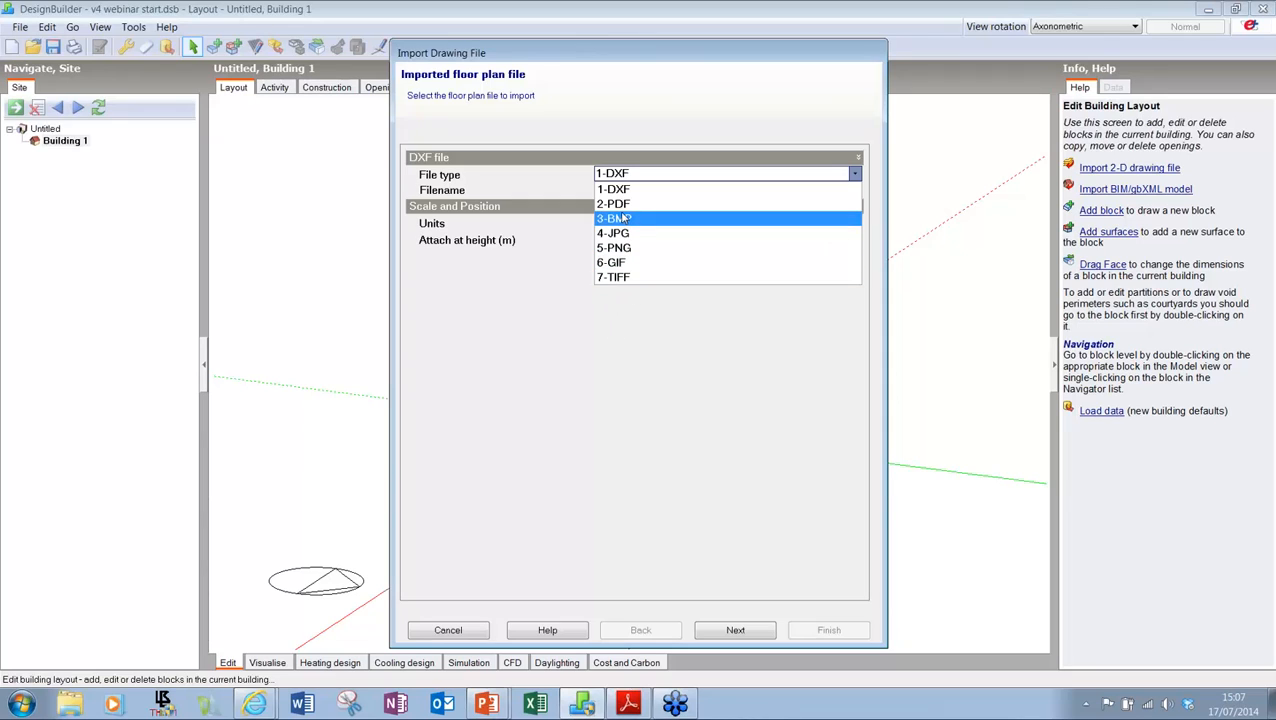
left_click(604, 347)
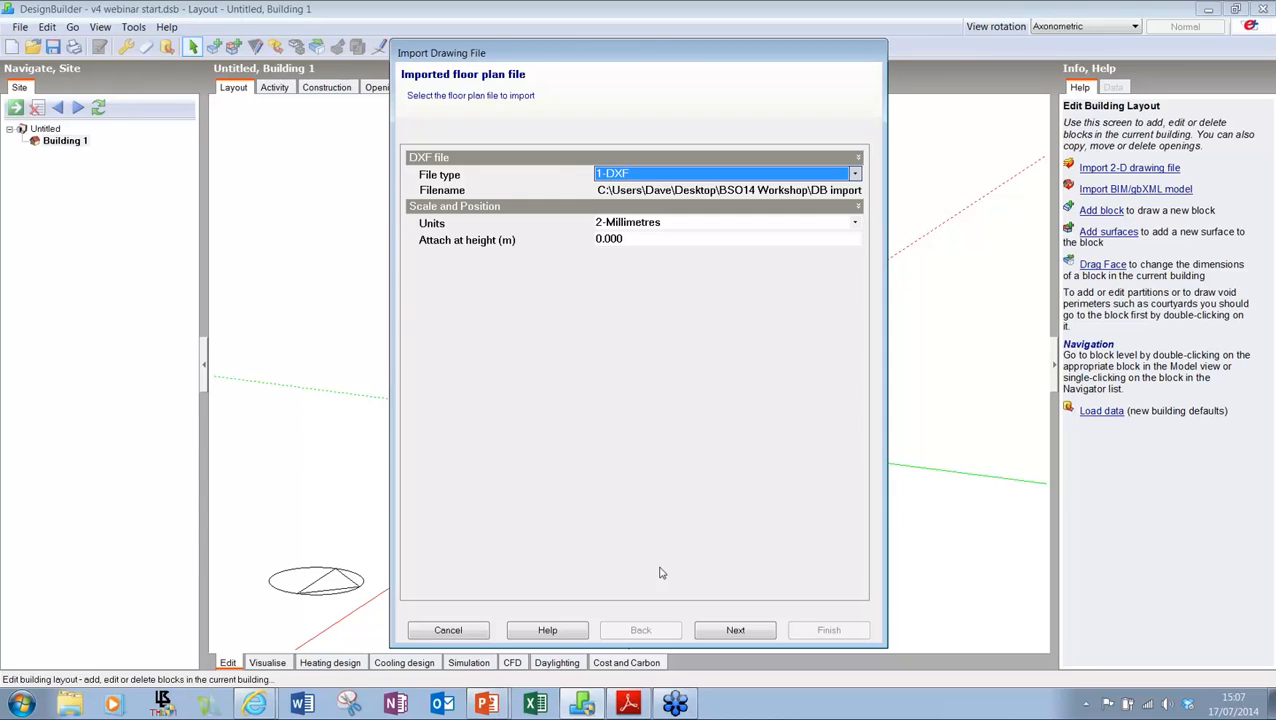
left_click(468, 636)
left_click(468, 636)
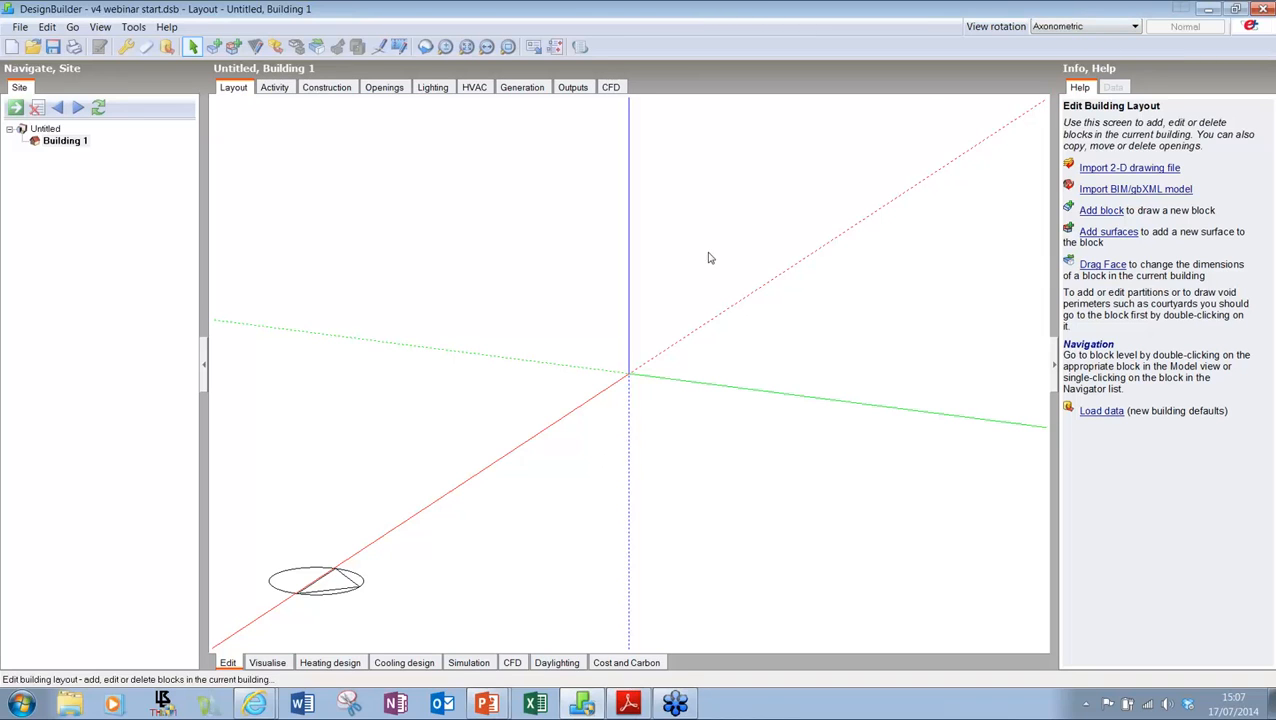
Step: Start an extruded building block on the ground plane and draw its first perimeter edge 20 m long, parallel to the red axis
middle_click_drag(700, 270, 660, 321)
scroll(660, 316, "up", 3)
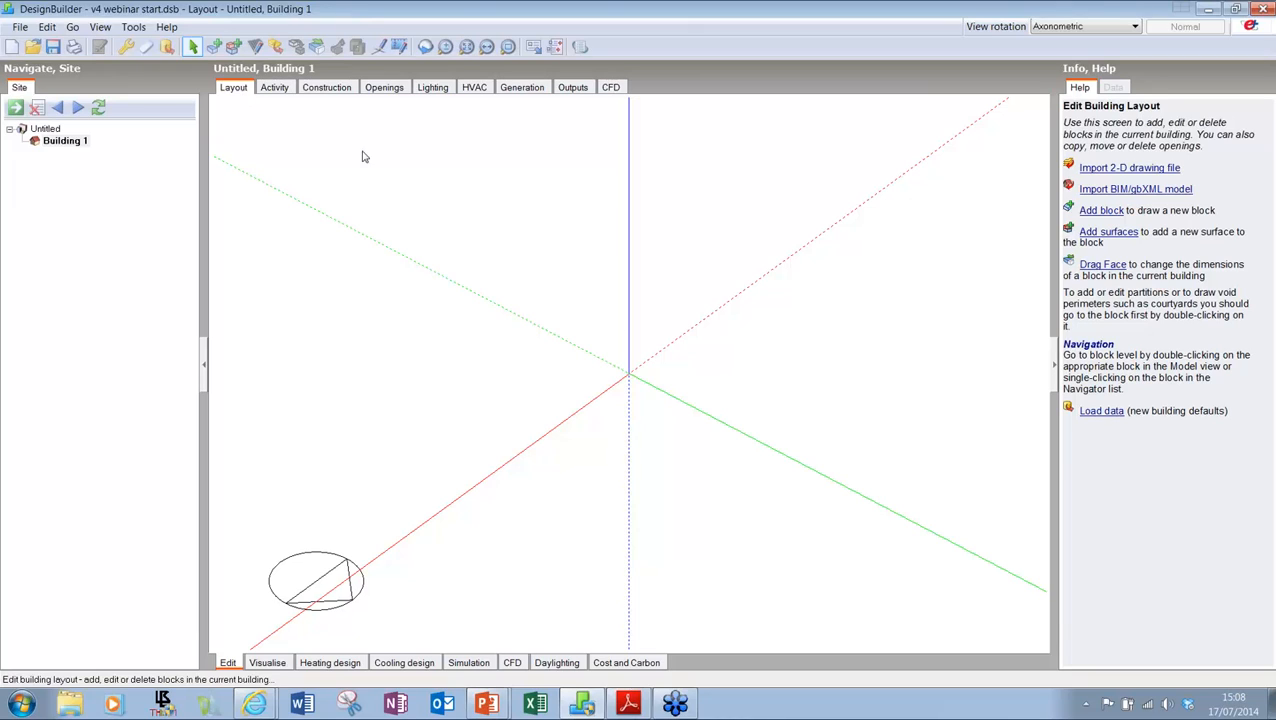
left_click(215, 50)
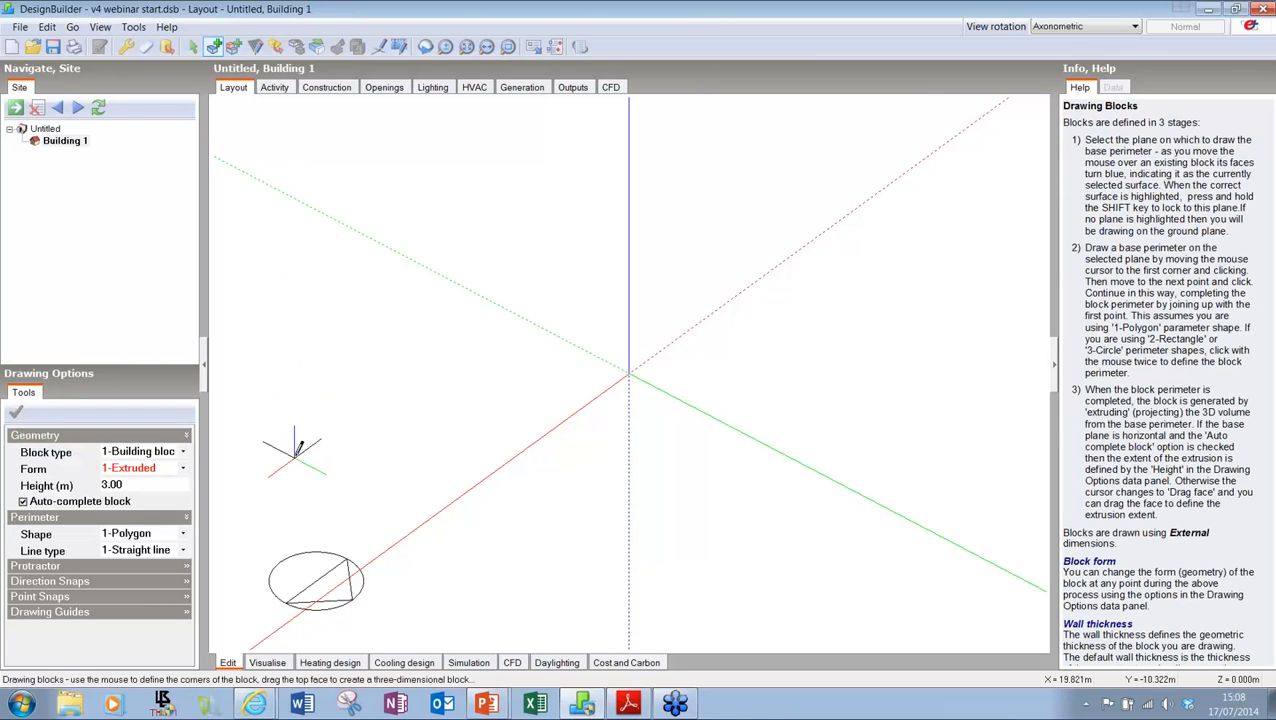
left_click(296, 452)
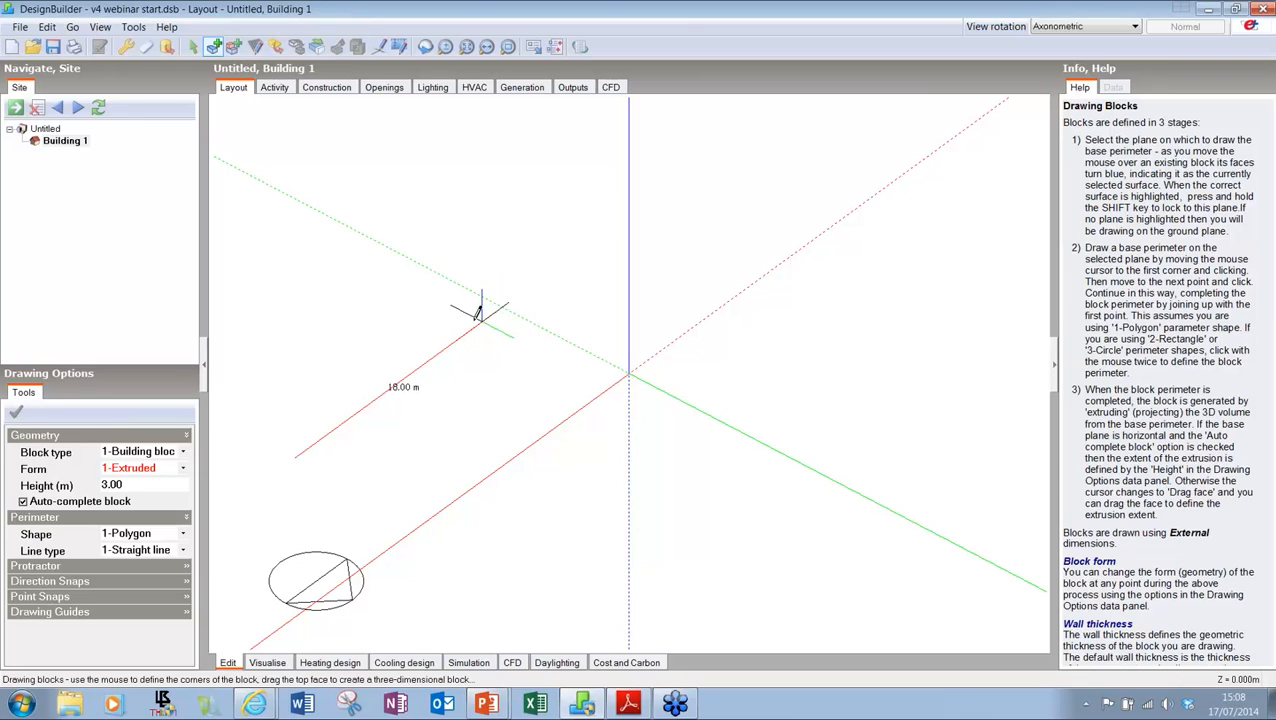
type("2")
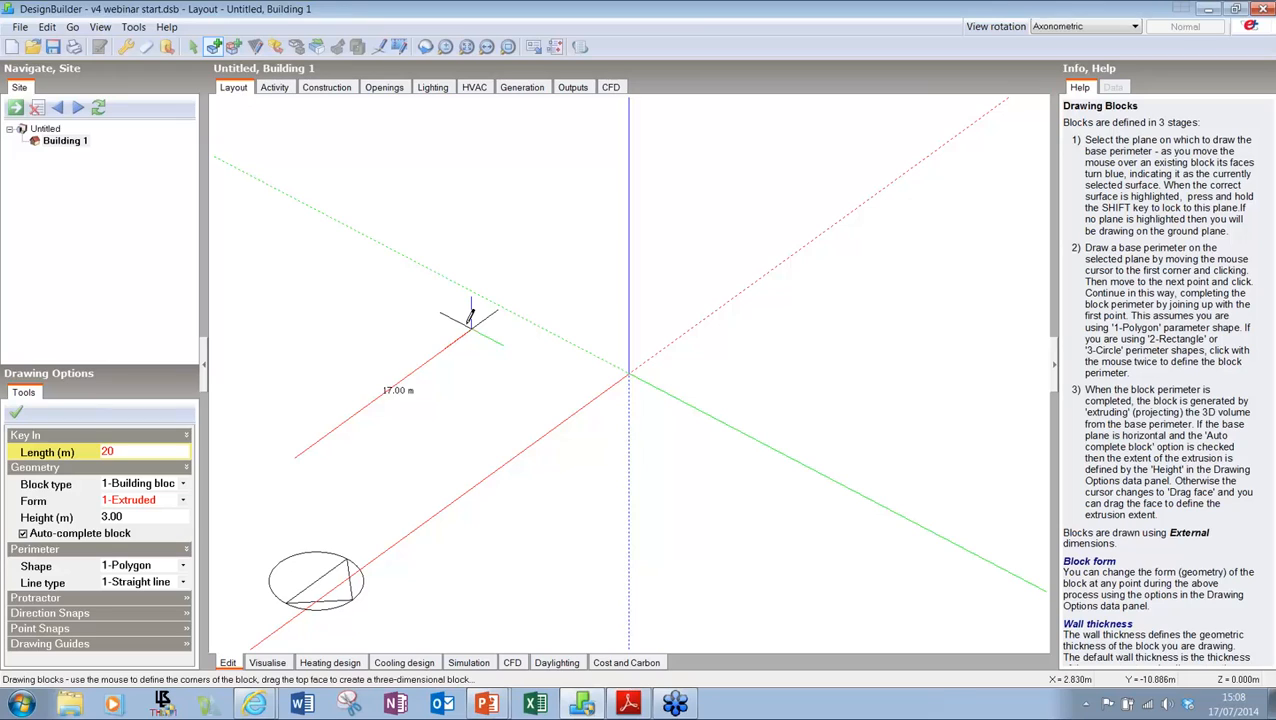
type("0")
key("Return")
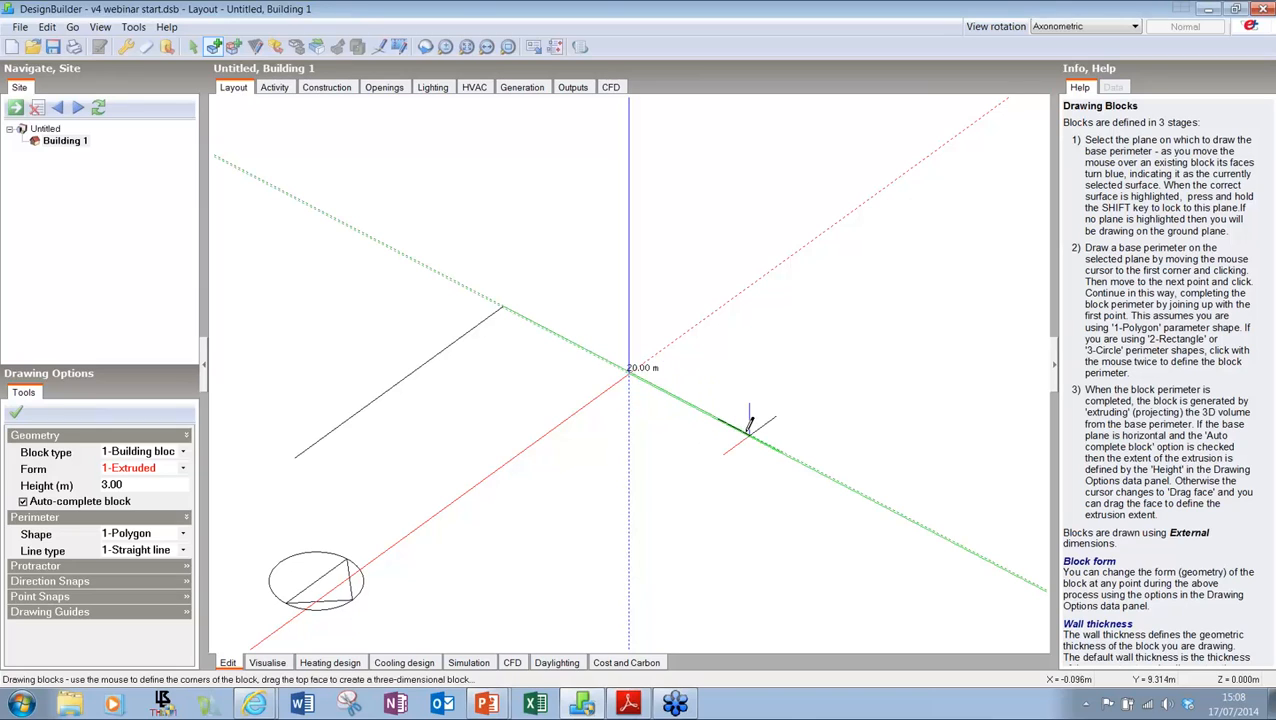
Step: Continue the perimeter with a 20 m inner edge along the green axis, a short end edge and a parallel 30 m outer edge
left_click(748, 429)
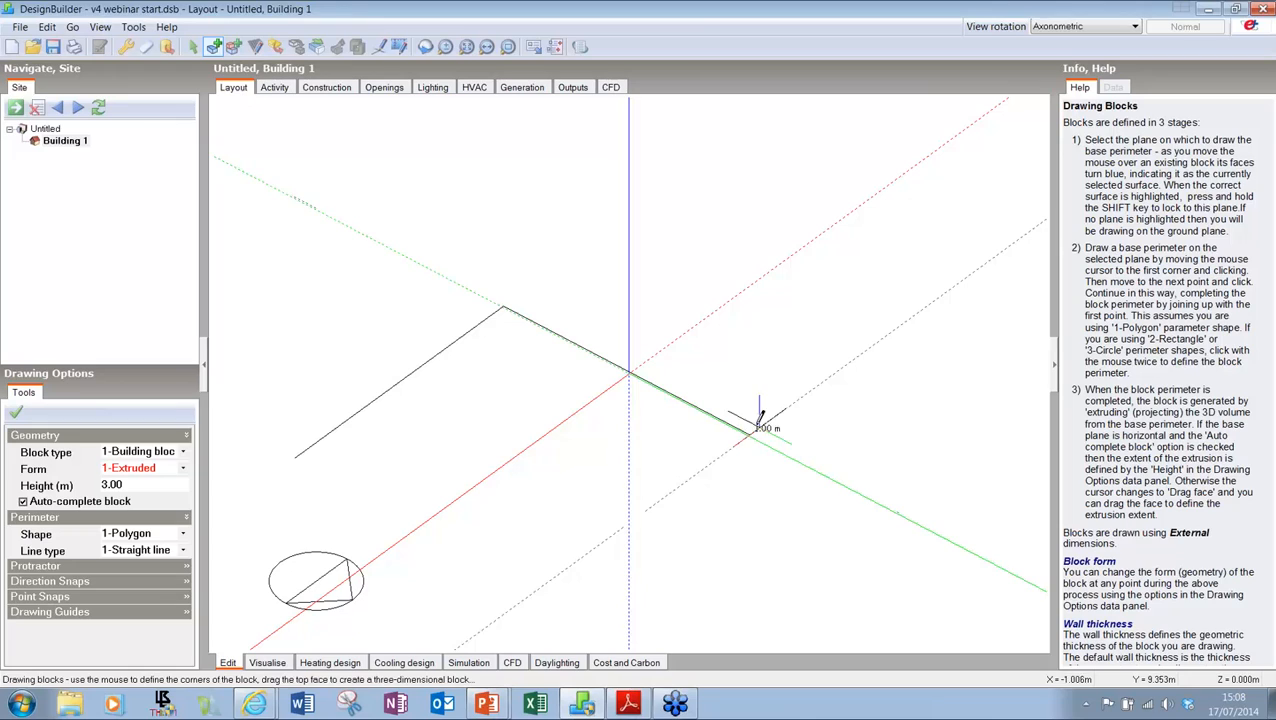
left_click(851, 356)
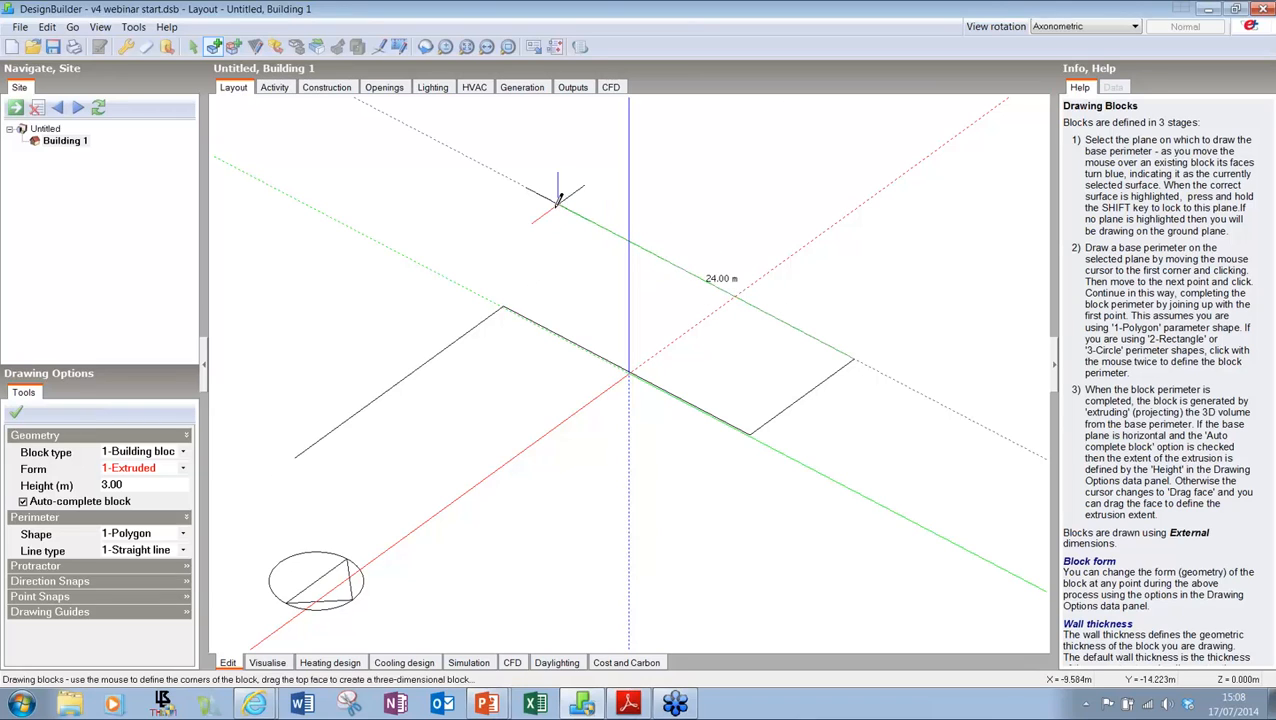
type("3.")
type("0")
key("Return")
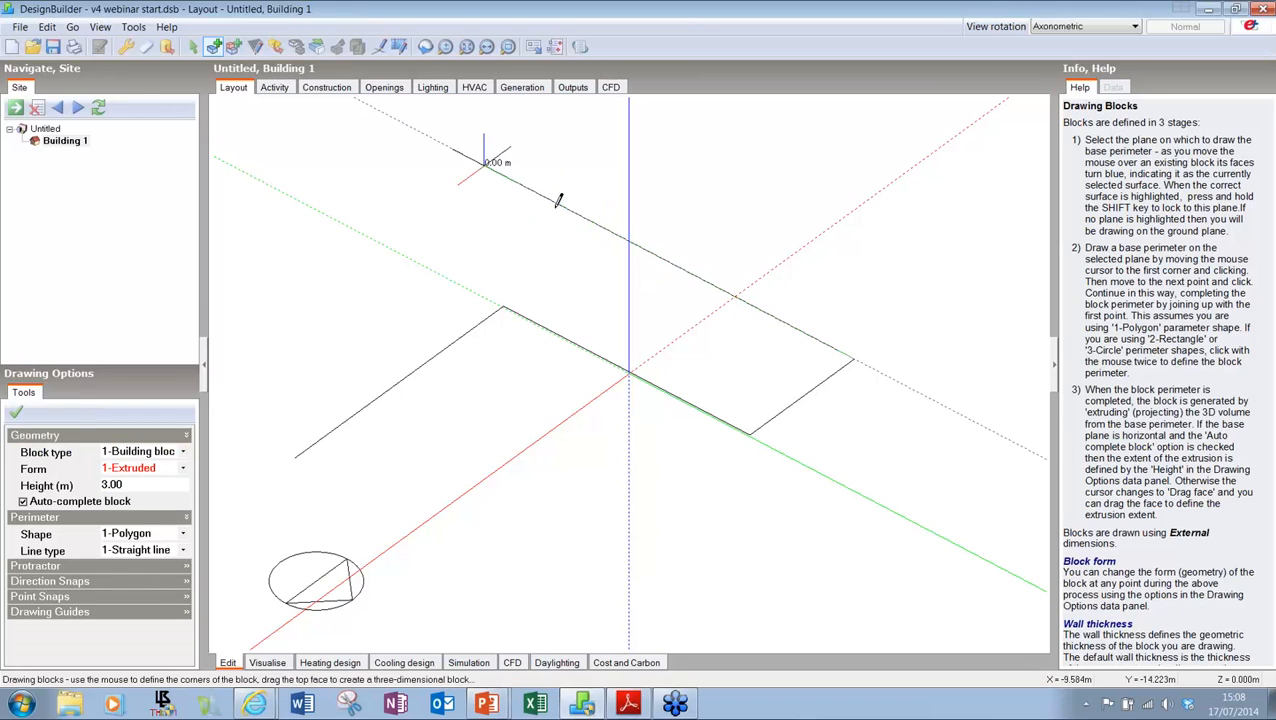
Step: Draw the remaining 30 m outer edge and close the L-shaped perimeter at its start point to complete the block
middle_click_drag(548, 213, 579, 299)
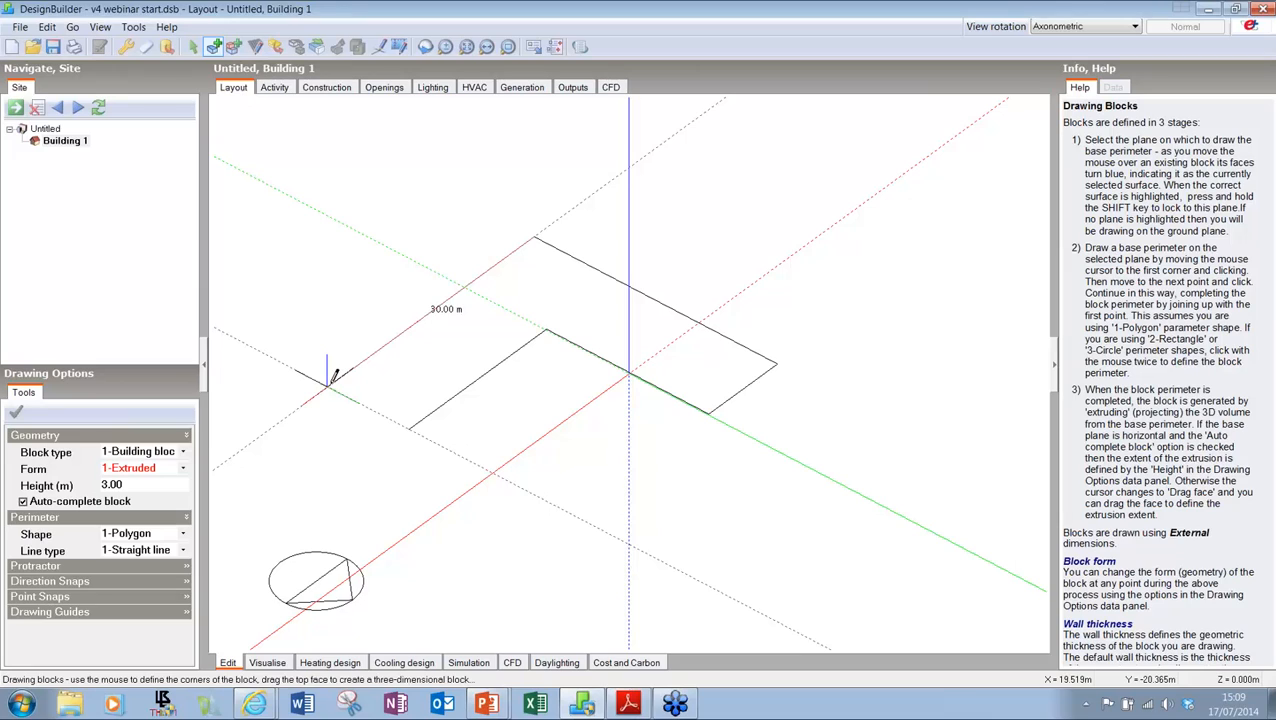
left_click(328, 385)
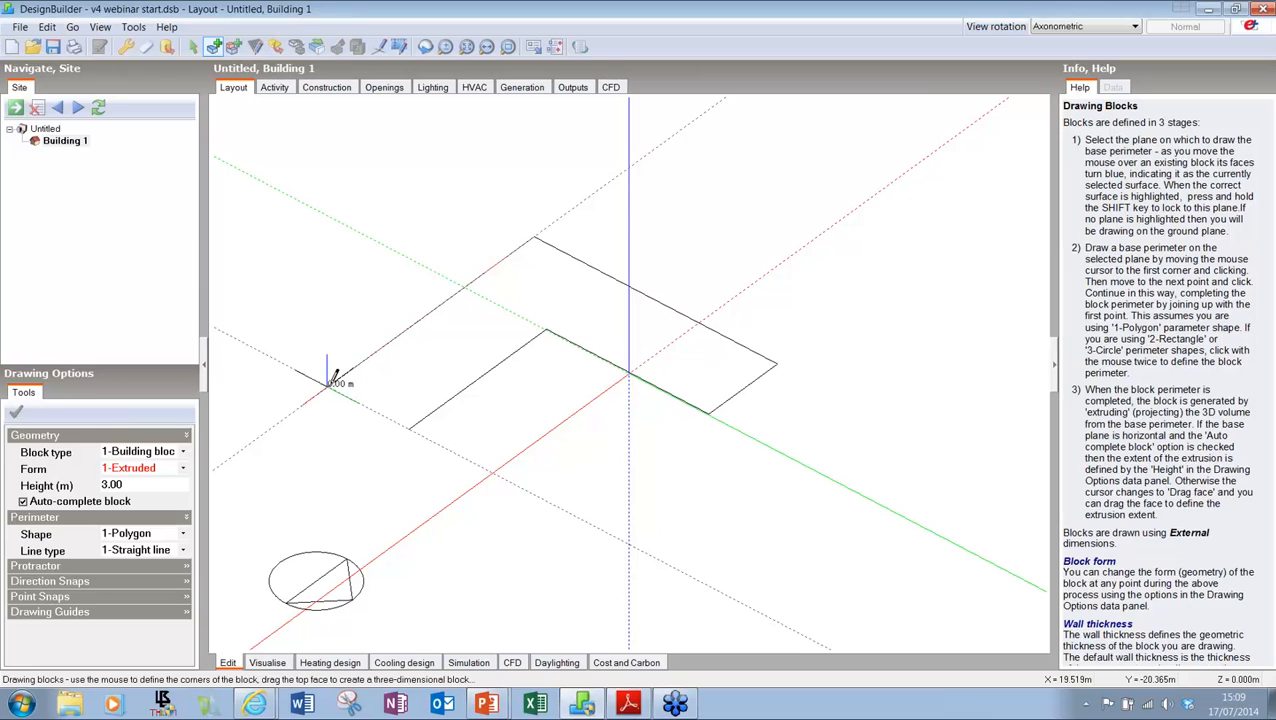
left_click(410, 427)
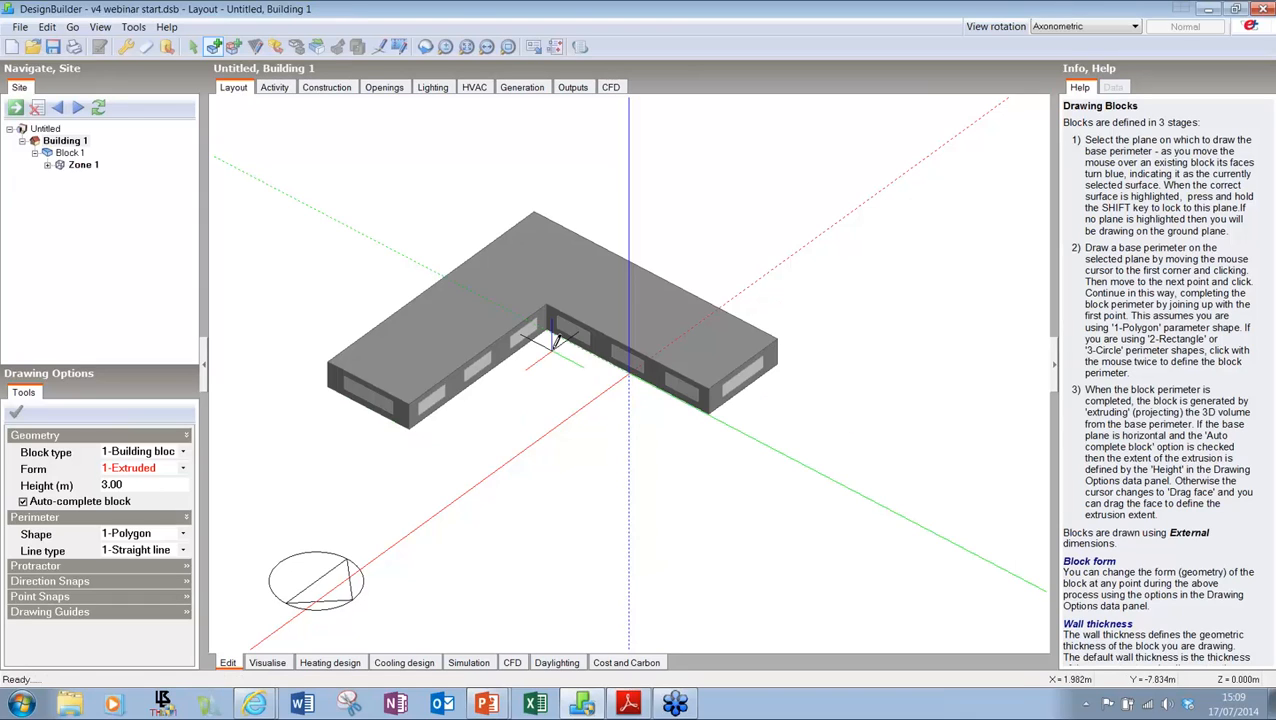
middle_click_drag(552, 350, 658, 407, "shift")
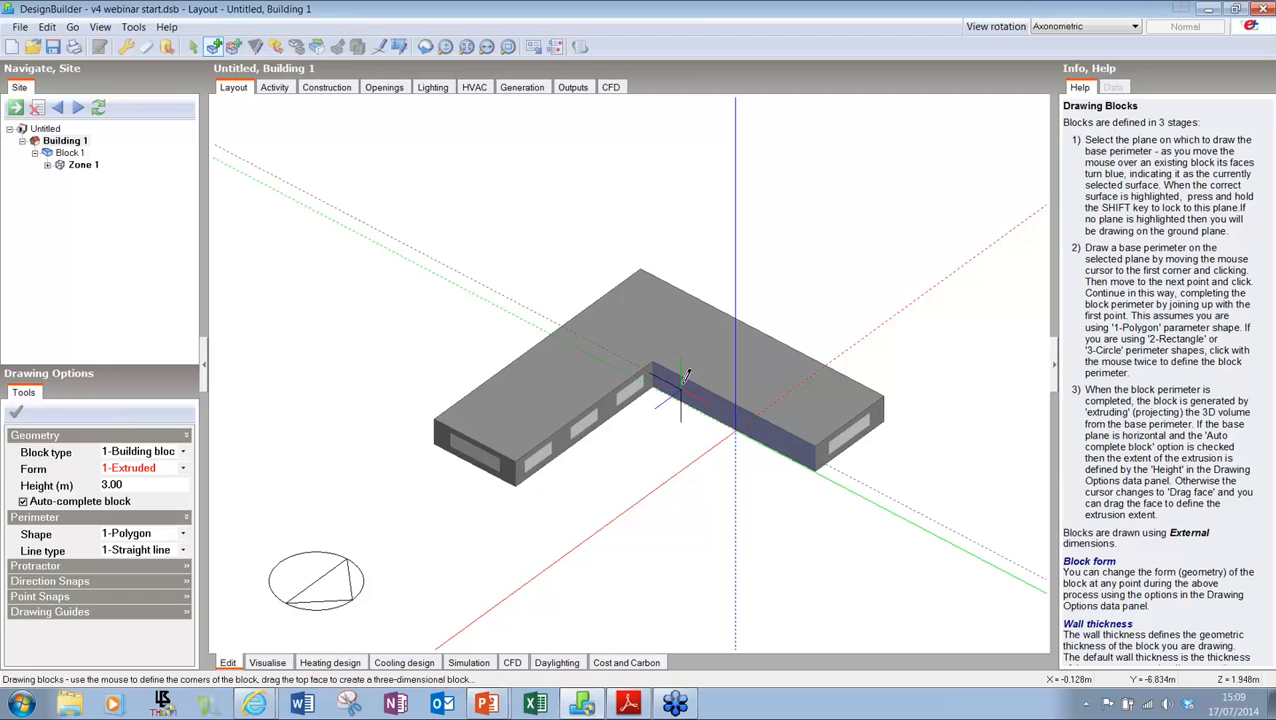
key("Escape")
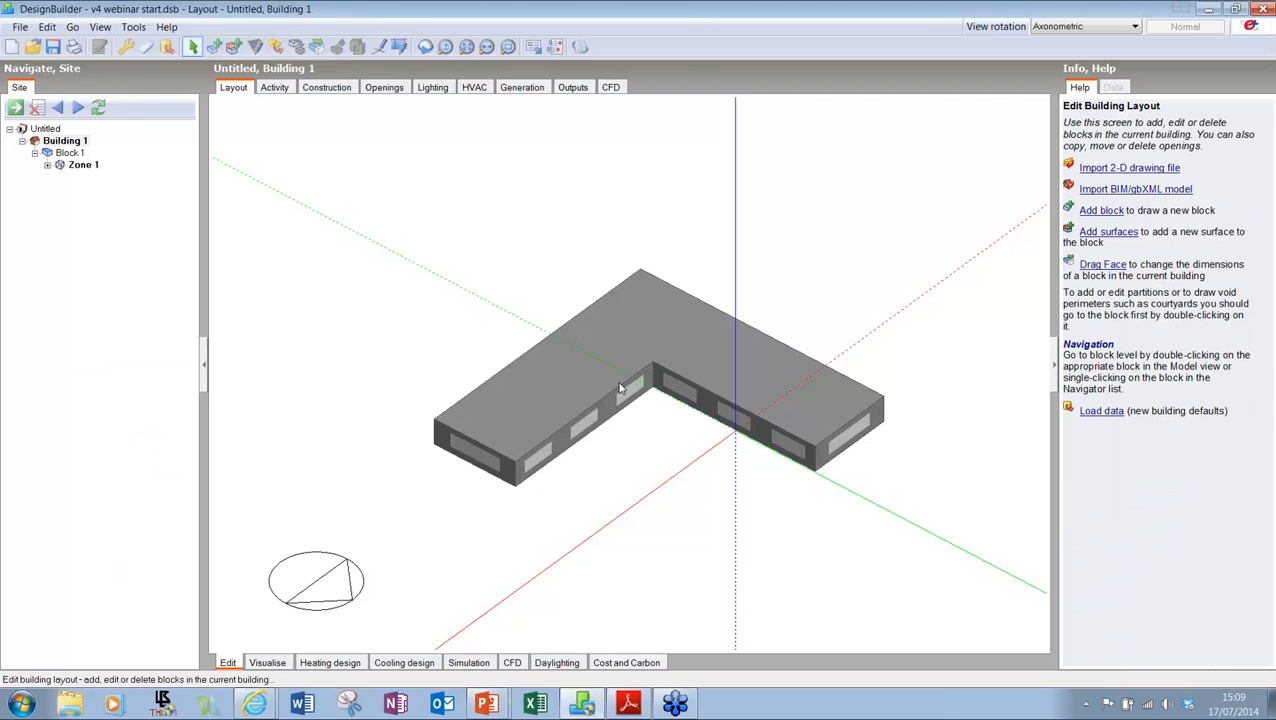
Step: Drag the outer 30 m face of the wing parallel to the red axis outward by 10 m to widen that wing
middle_click_drag(700, 394, 203, 376)
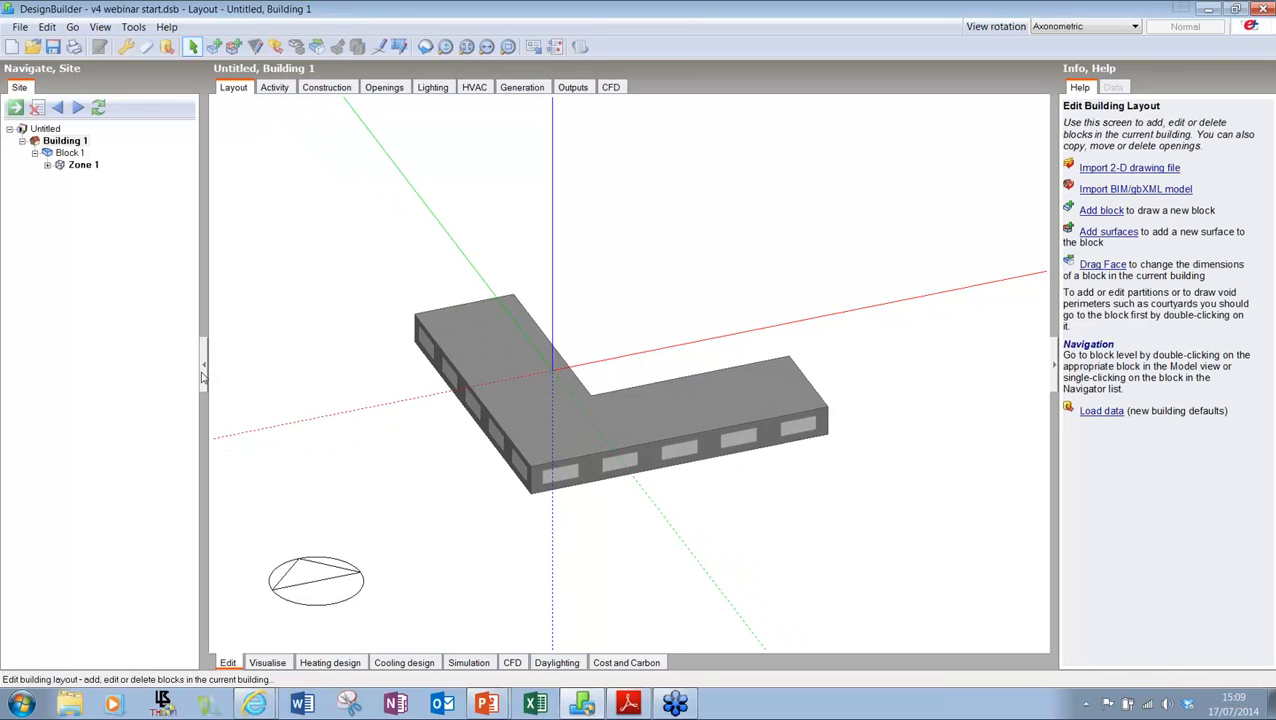
middle_click_drag(335, 398, 696, 418)
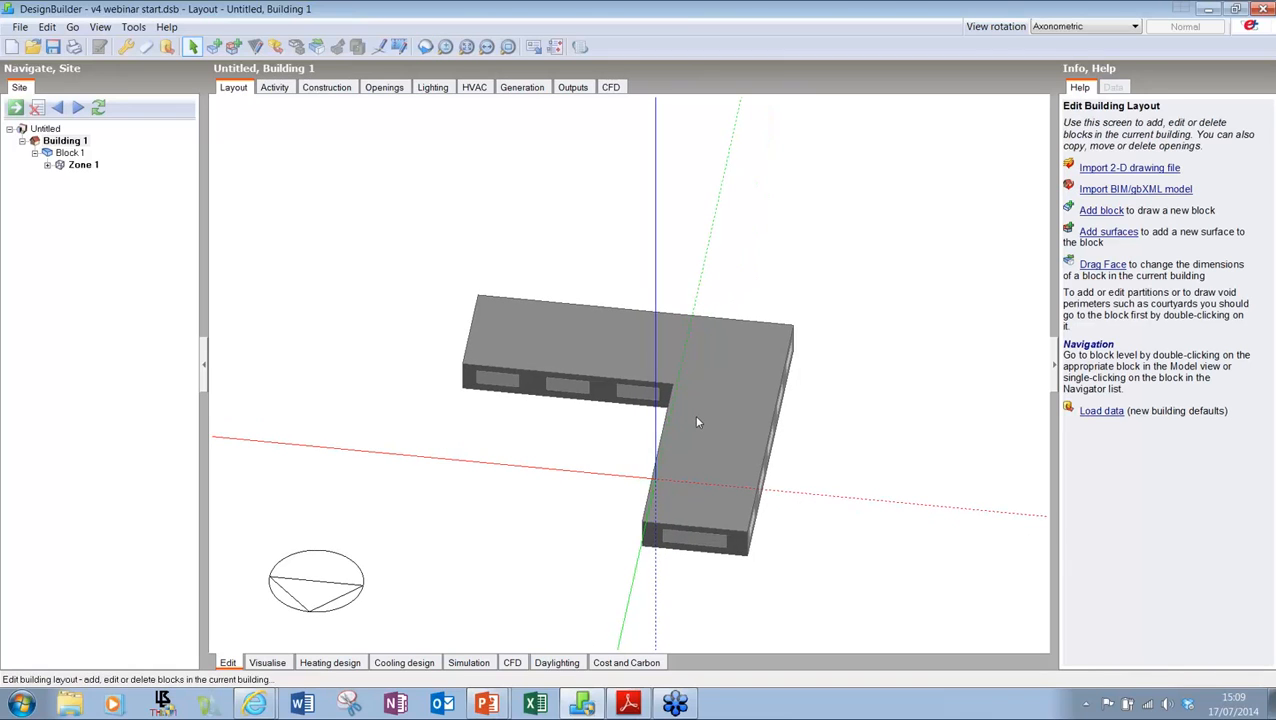
left_click(576, 358)
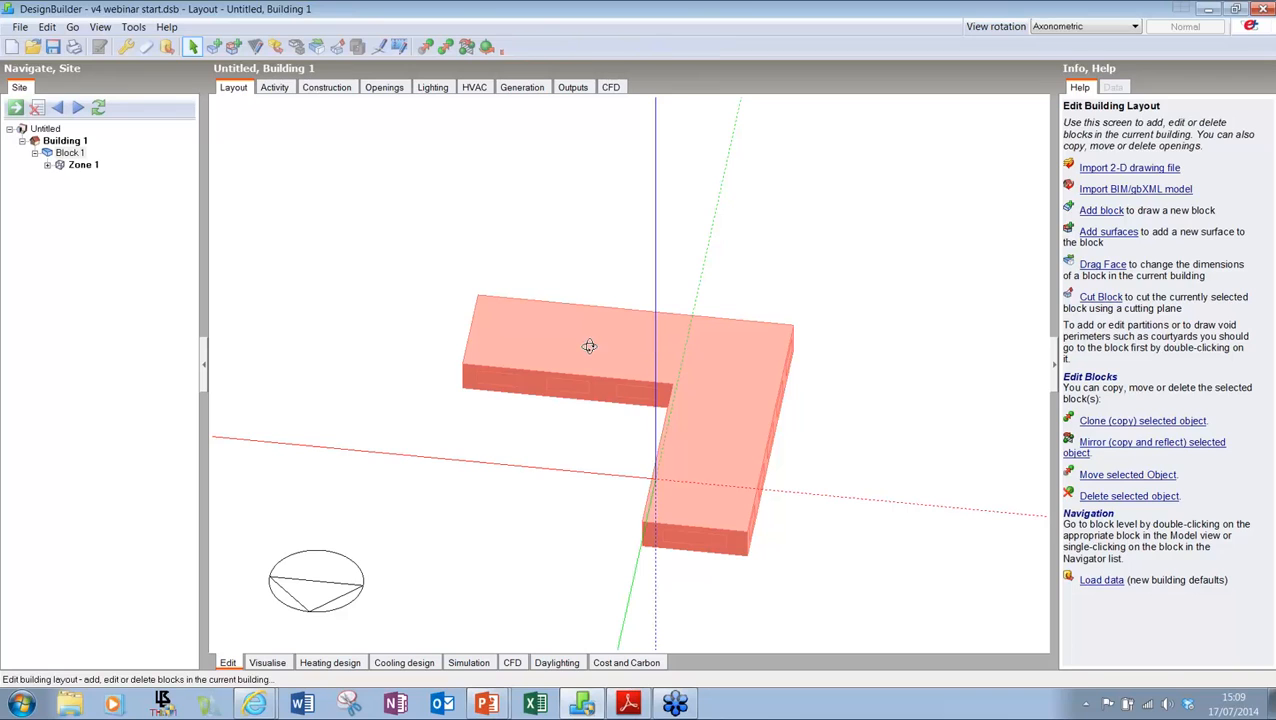
middle_click_drag(590, 347, 334, 337)
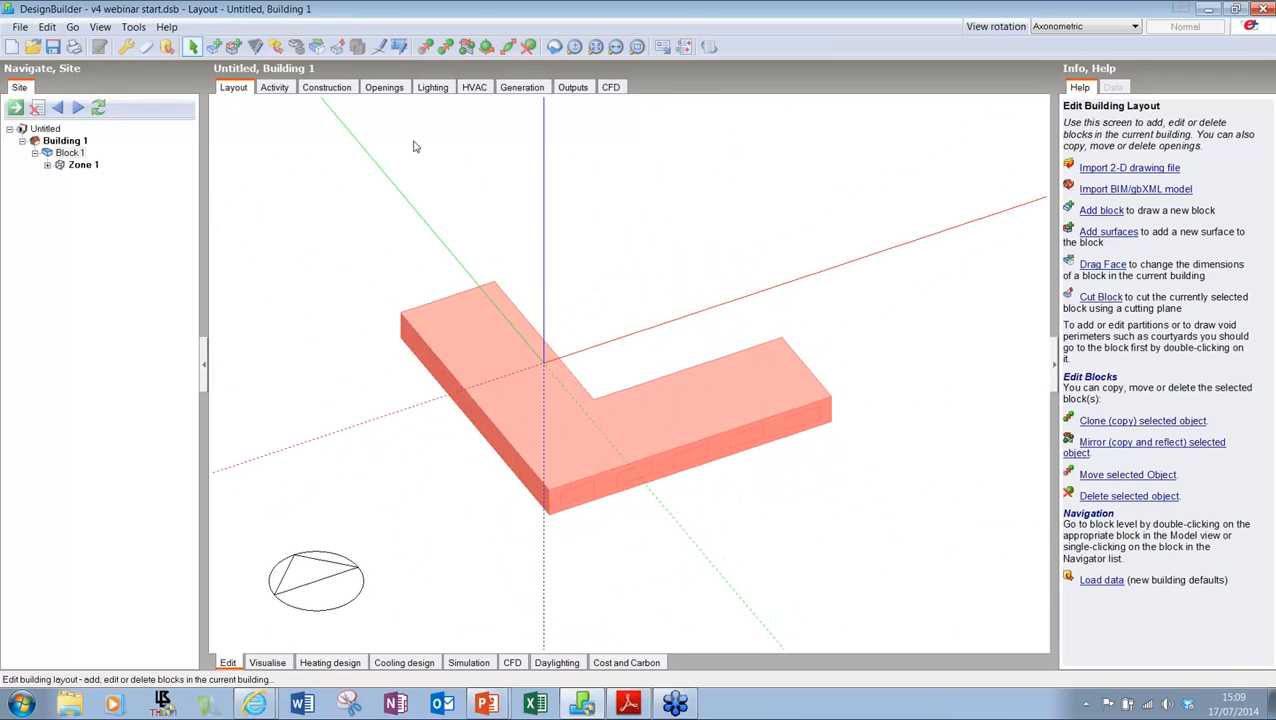
left_click(316, 48)
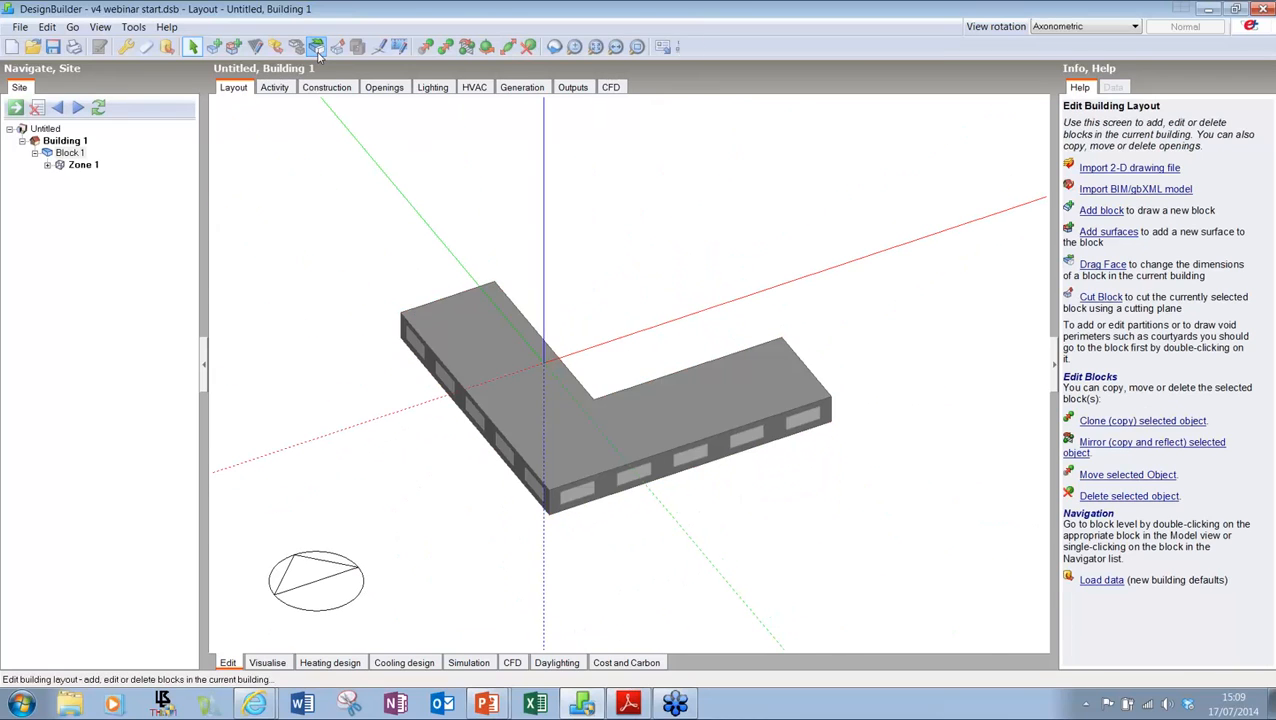
left_click(584, 504)
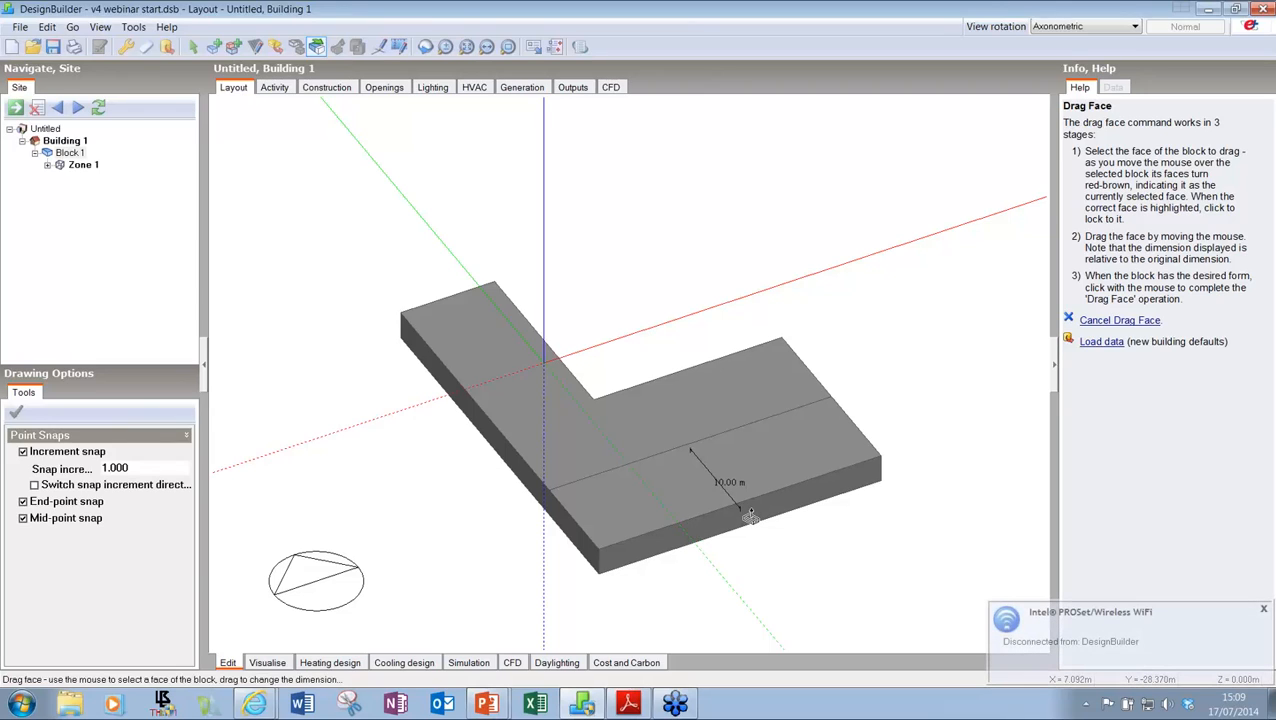
left_click(750, 515)
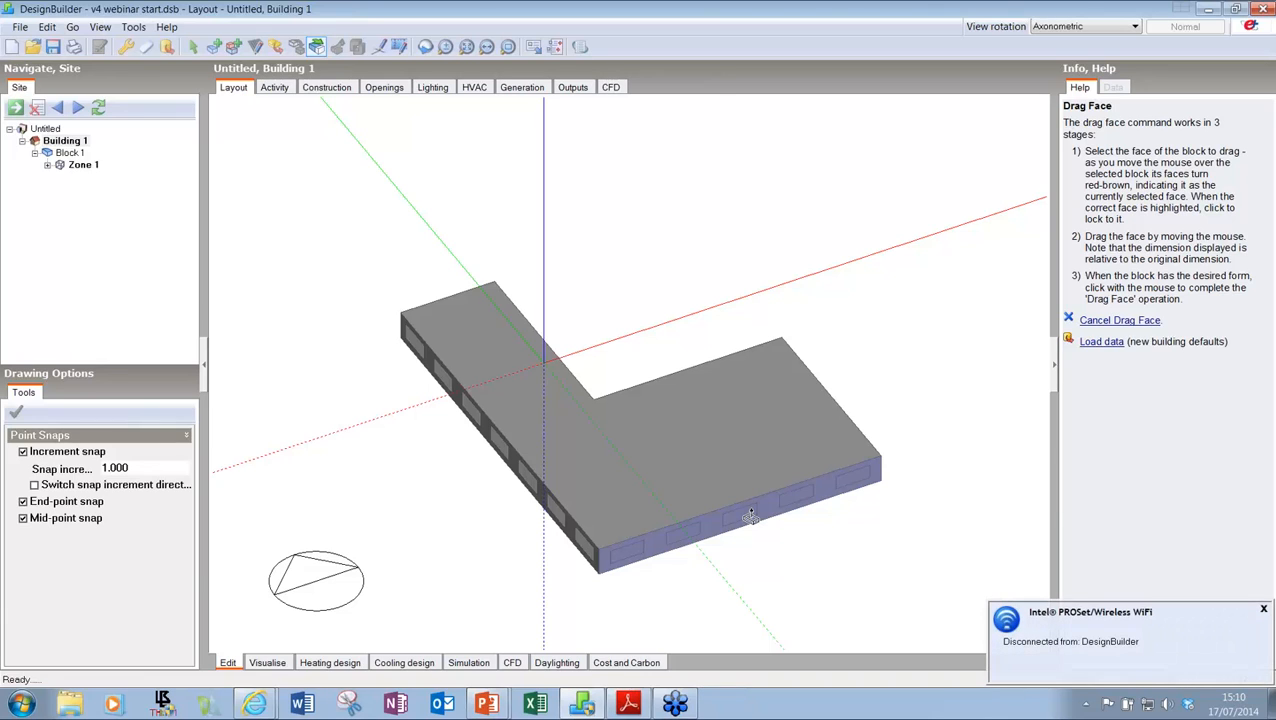
key("Escape")
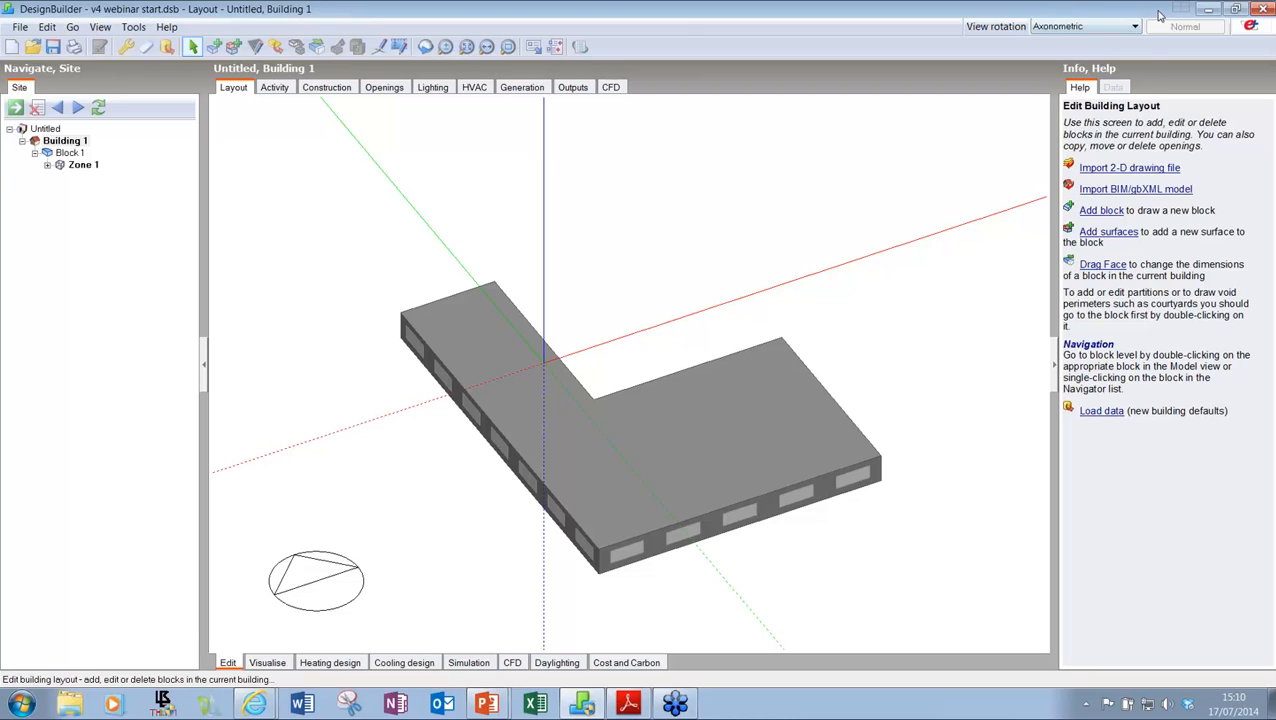
Step: Open the block in plan view and draw a construction line inward from the wing's inner edge, 6 m from its outer corner
left_click(1121, 27)
left_click(1068, 43)
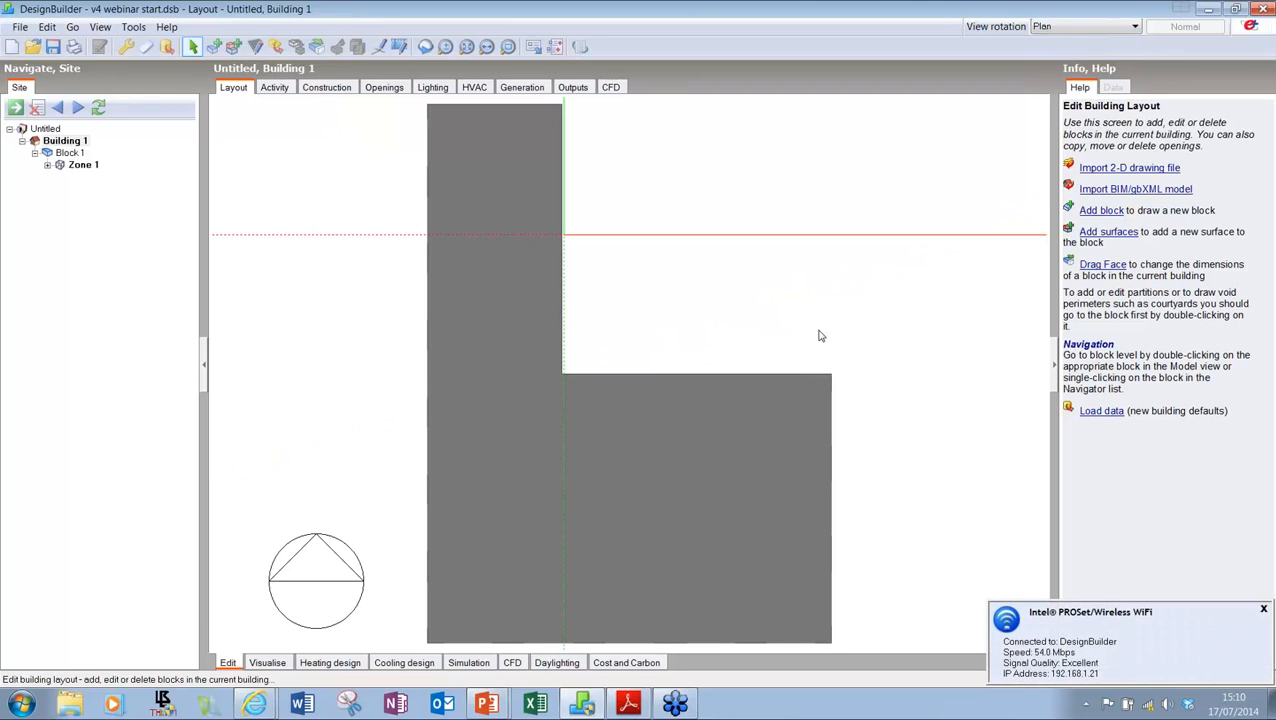
double_click(563, 443)
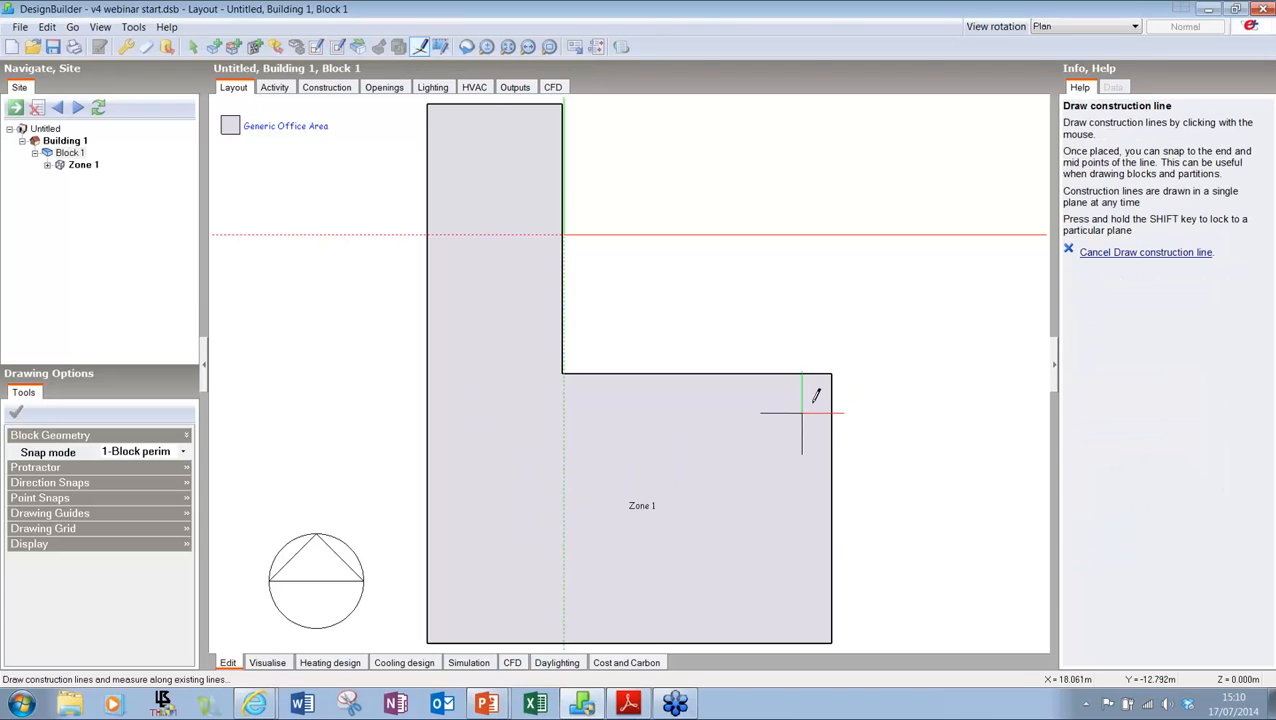
left_click(831, 373)
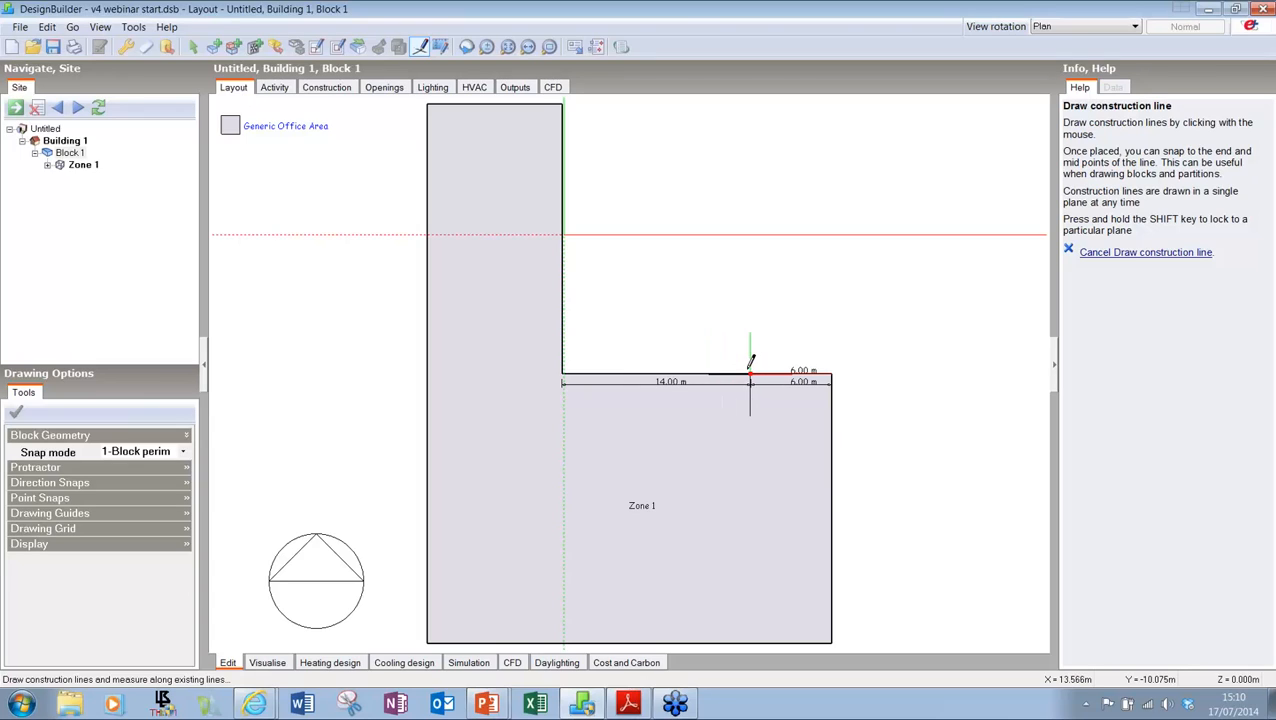
left_click(750, 372)
left_click(750, 453)
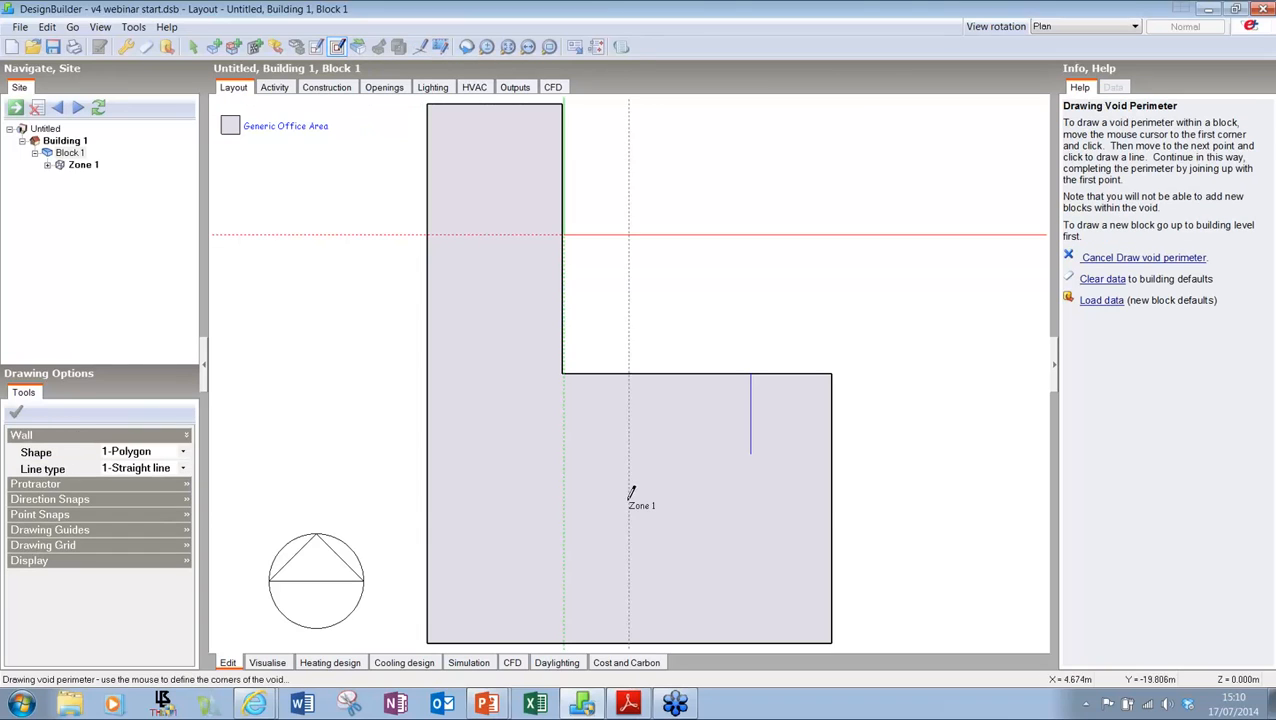
Step: Draw an 18 m by 8 m rectangular void perimeter in the widened wing, starting at the construction line's inner end
left_click(751, 448)
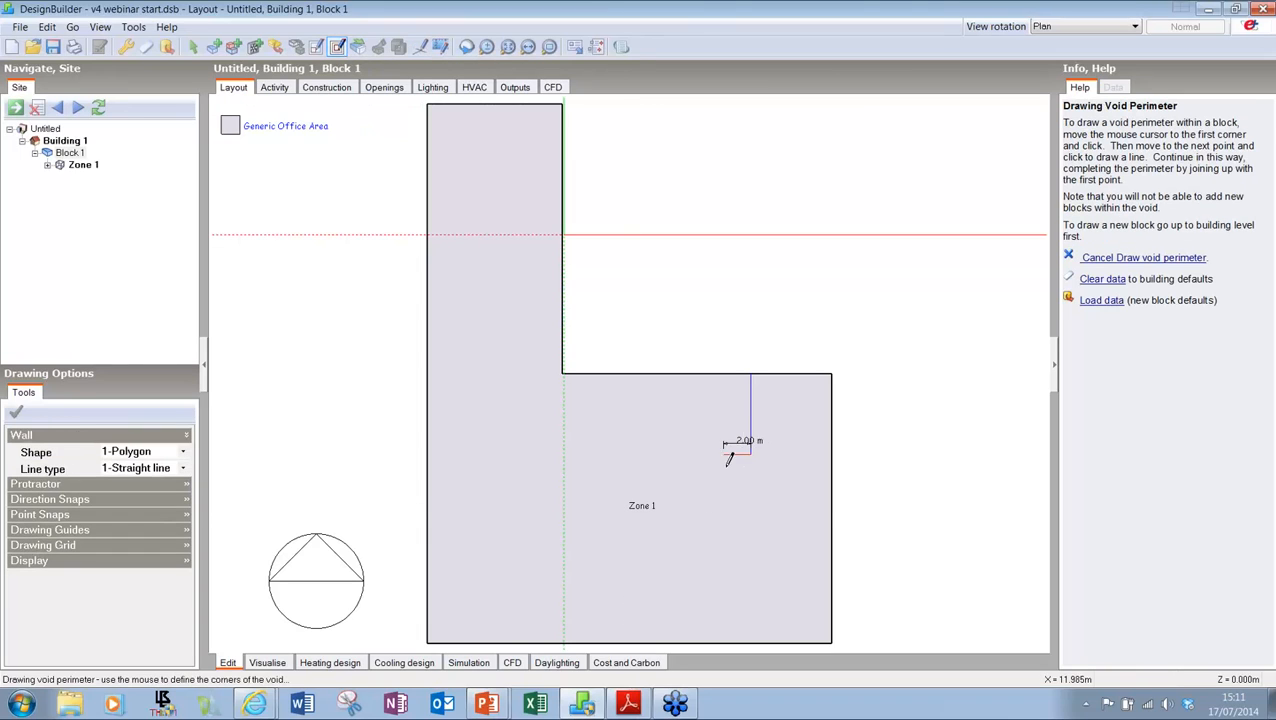
left_click(131, 452)
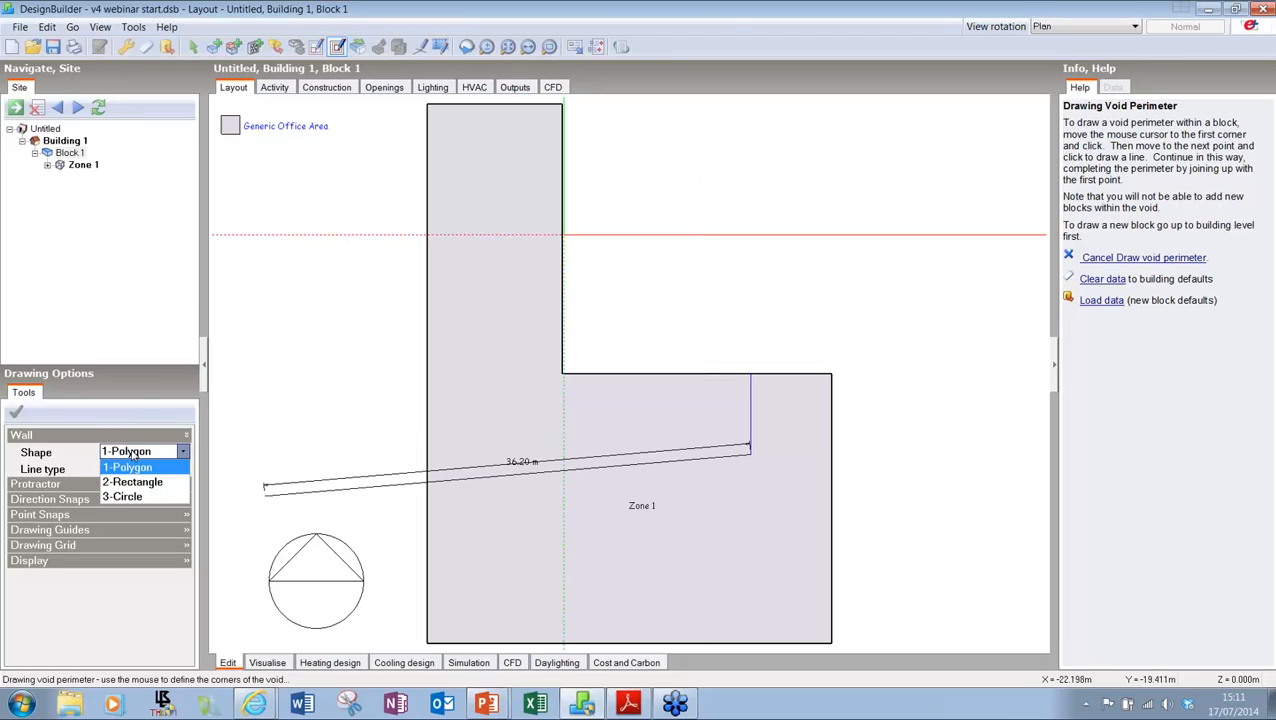
left_click(135, 483)
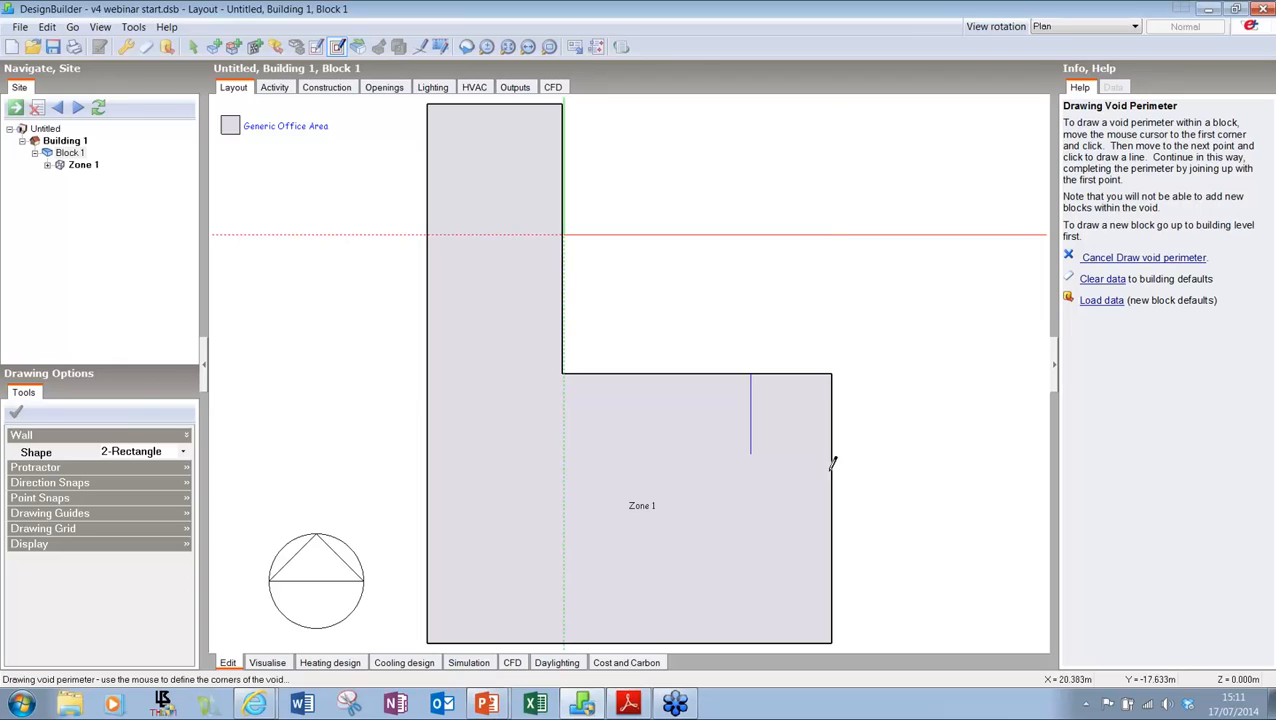
left_click(751, 453)
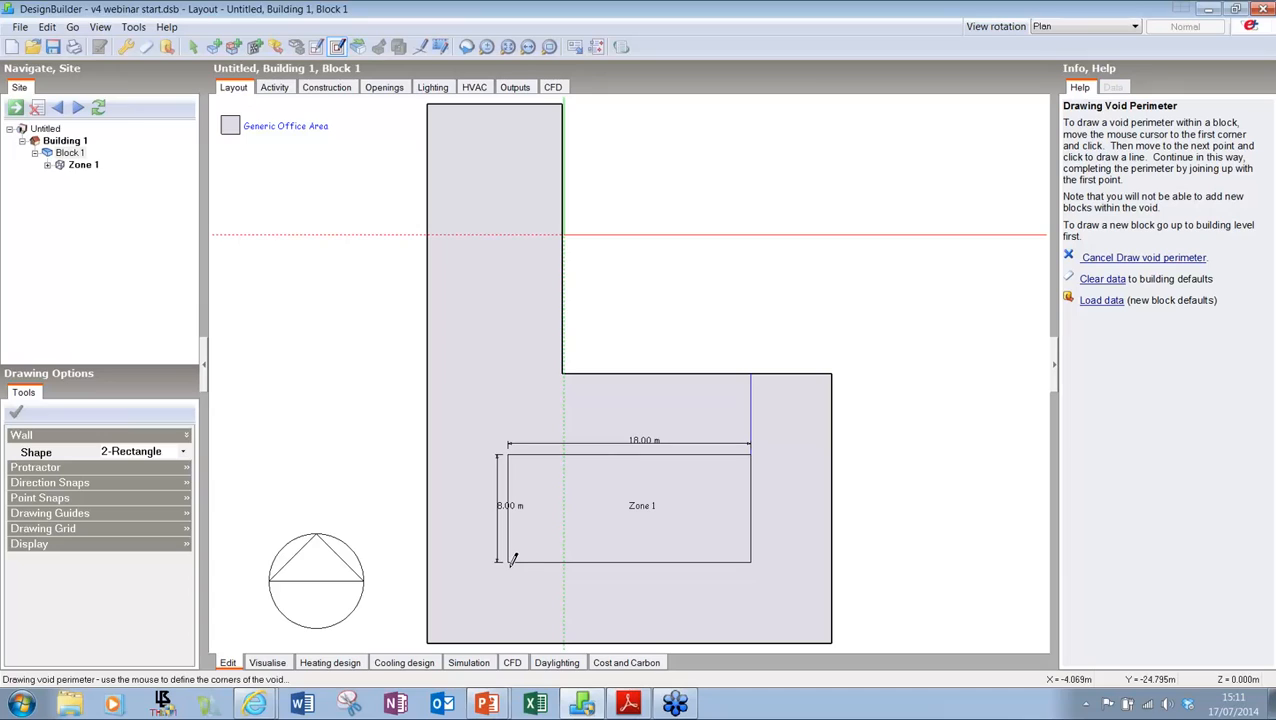
left_click(507, 562)
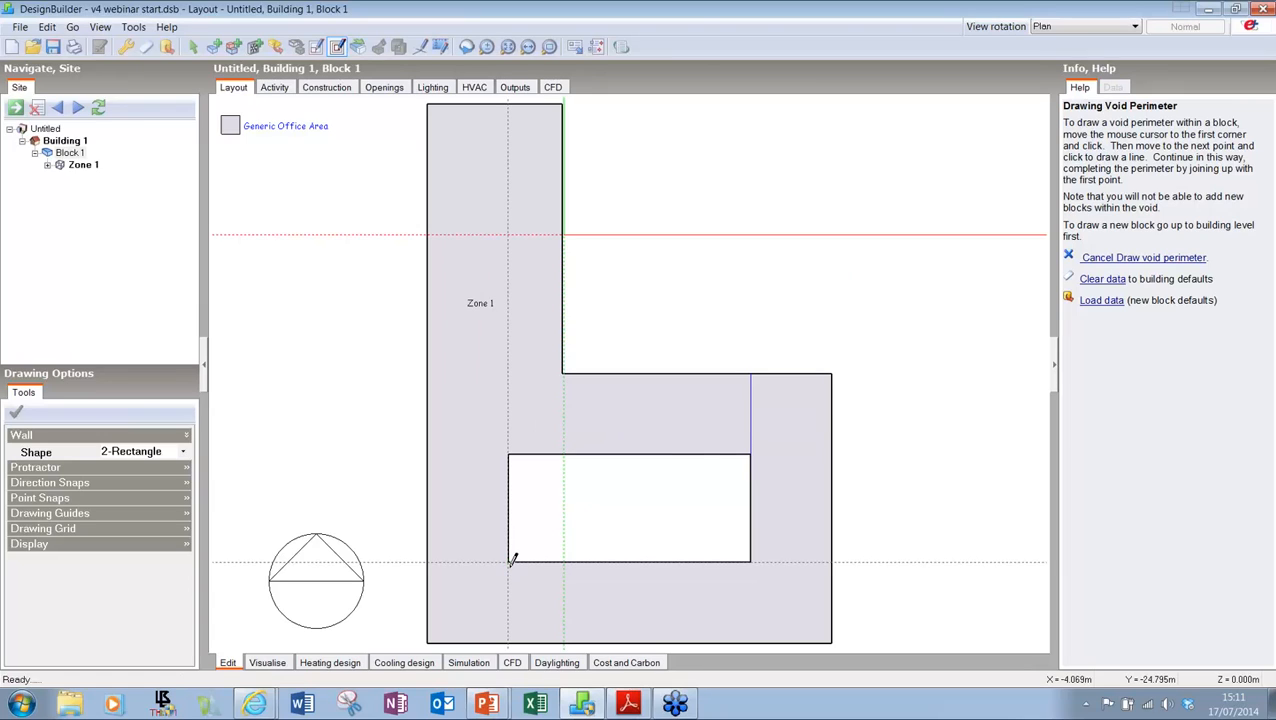
Step: Return from the block to the building level and display the model in axonometric view
middle_click_drag(632, 521, 415, 399)
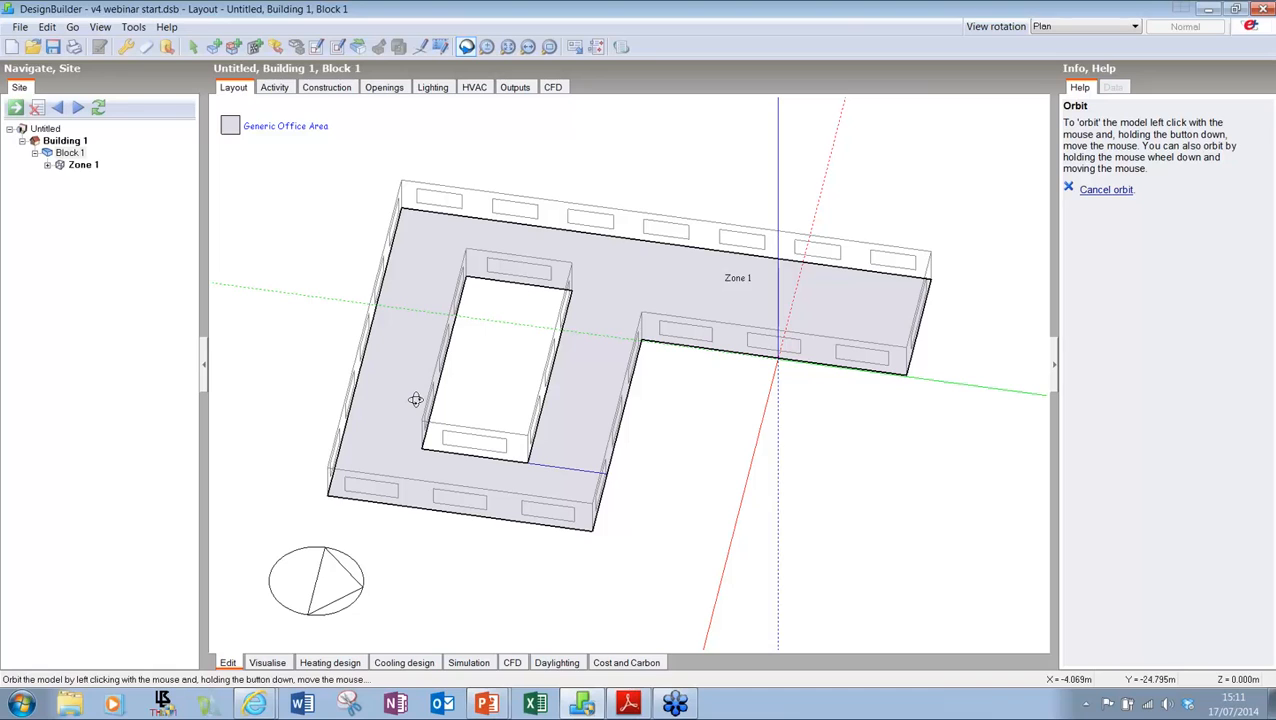
key("Escape")
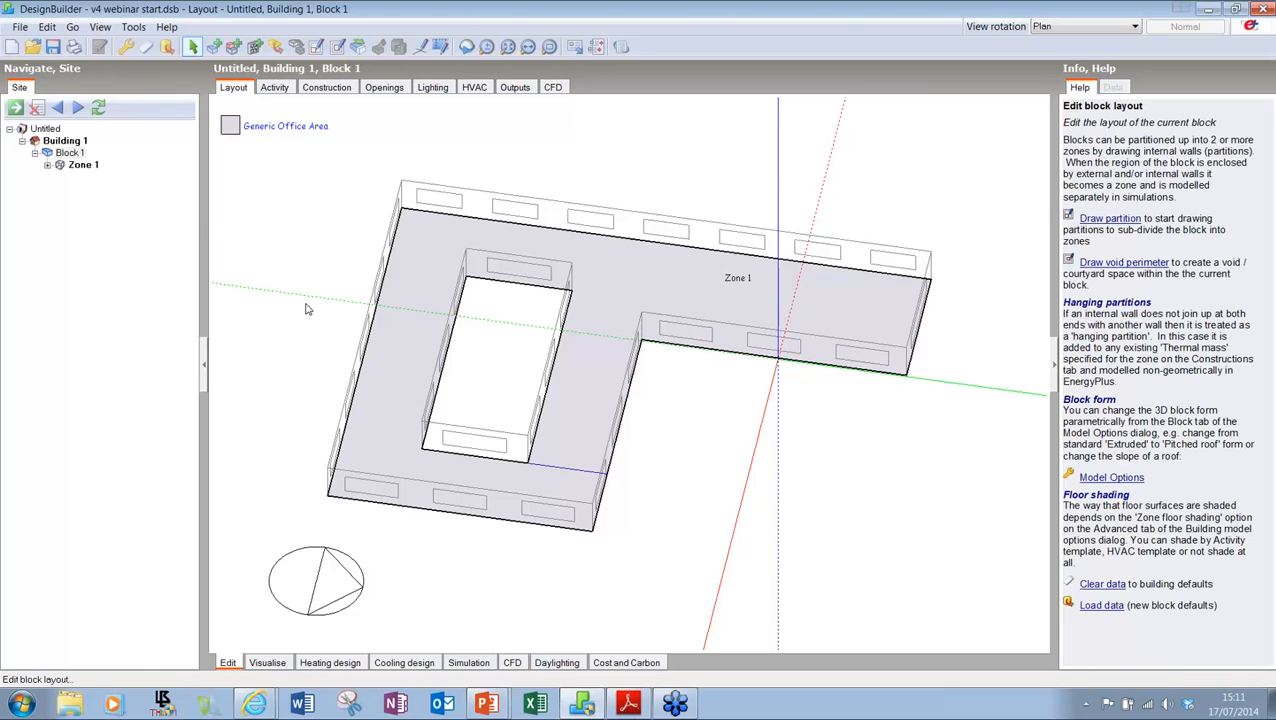
left_click(62, 141)
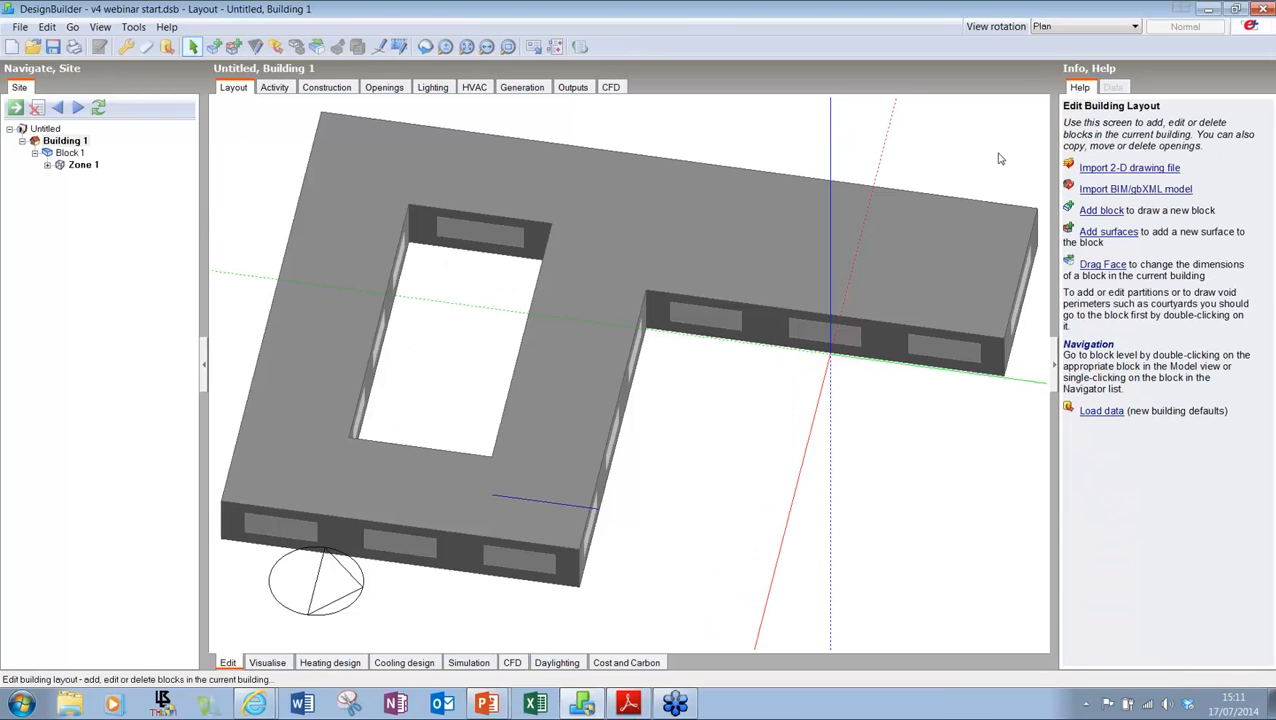
left_click(1068, 27)
left_click(1058, 93)
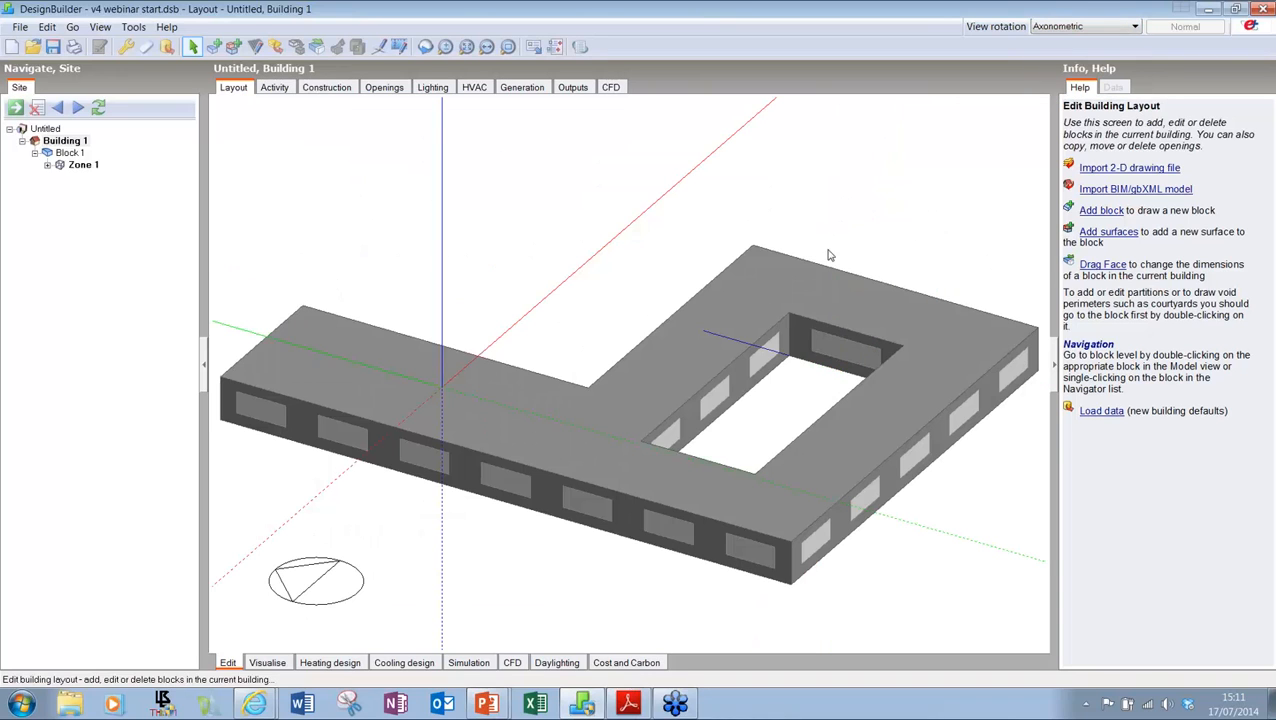
middle_click_drag(771, 316, 743, 325)
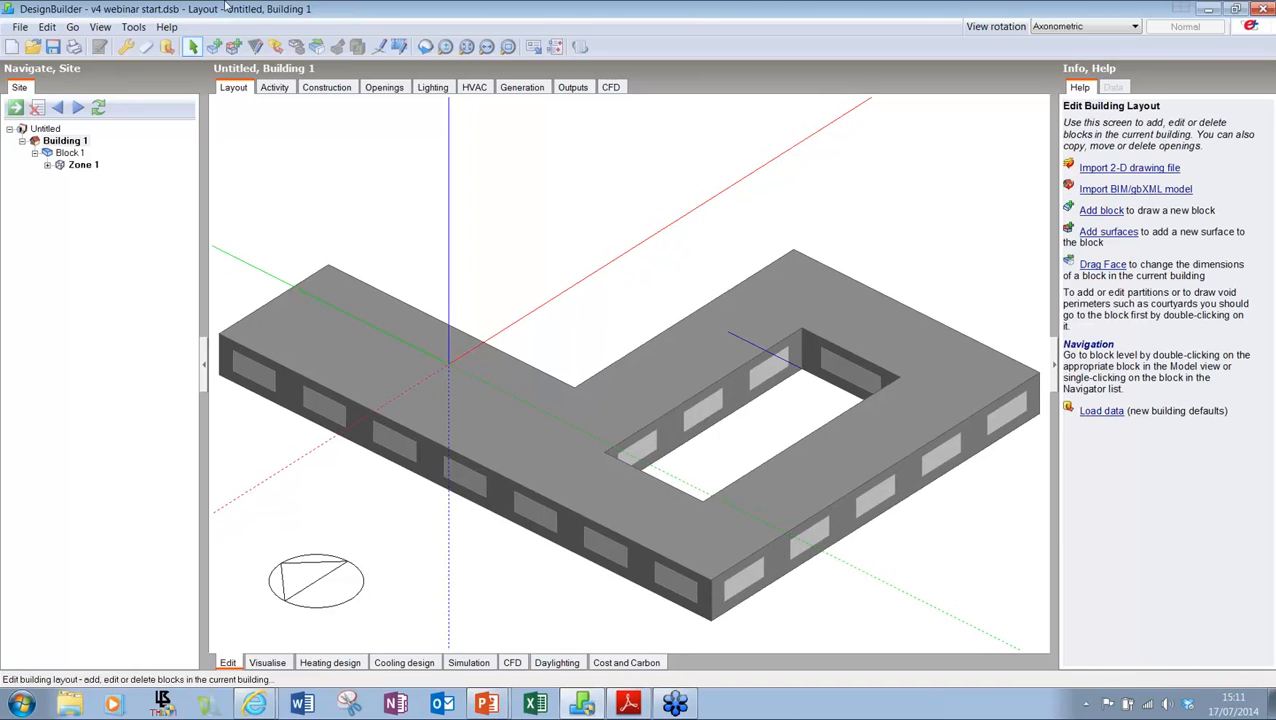
Step: Remove the construction line used to place the courtyard void
left_click(47, 27)
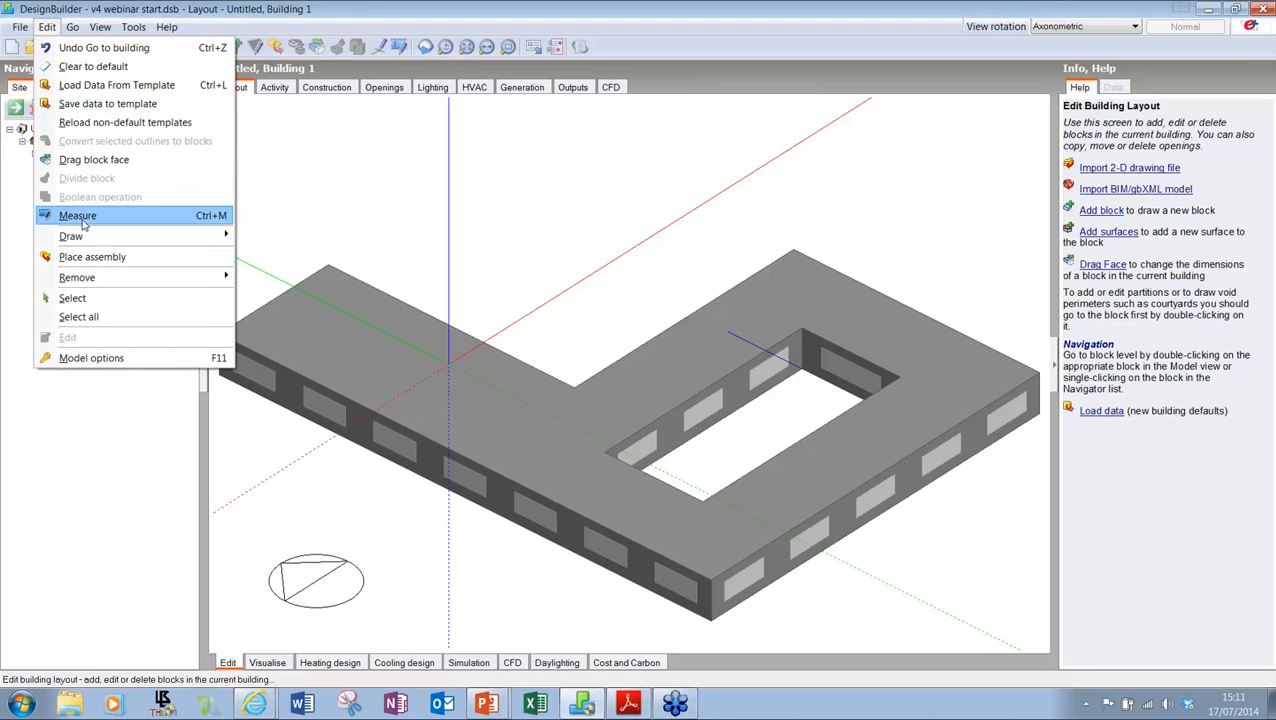
mouse_move(145, 278)
left_click(265, 279)
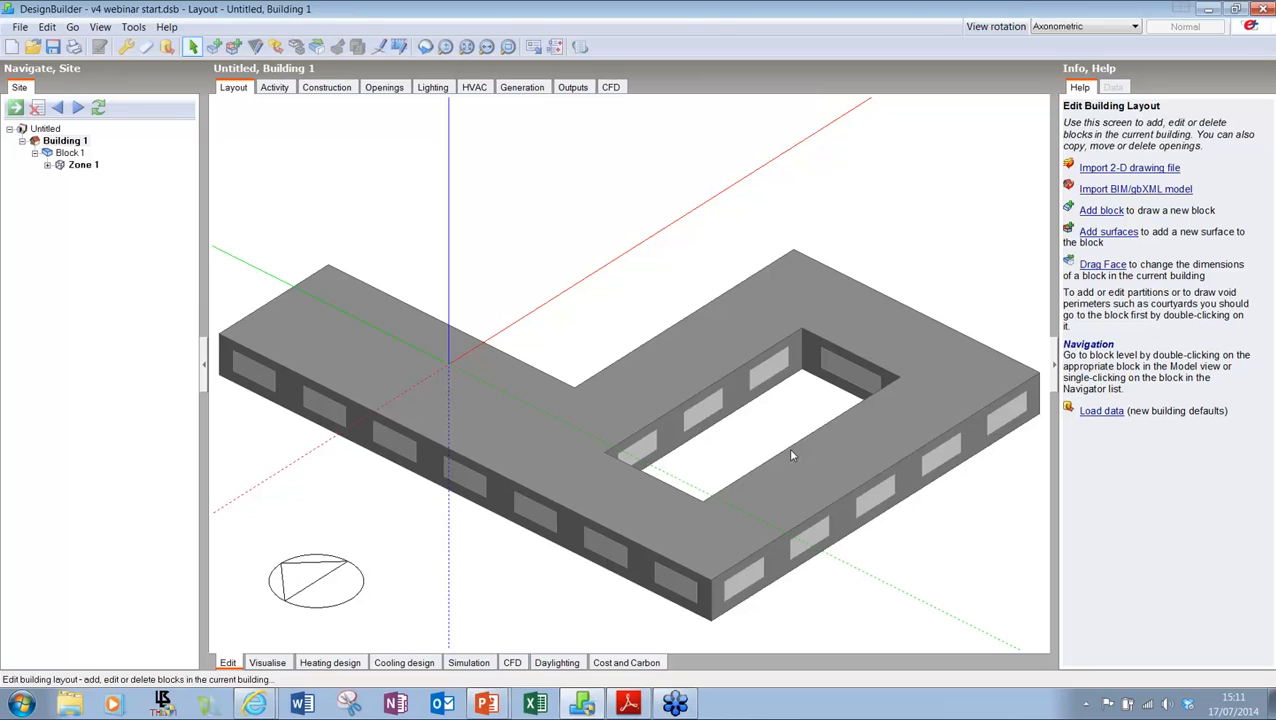
Step: Clone the courtyard block and place the copy directly on top of the original as an upper storey
left_click(558, 418)
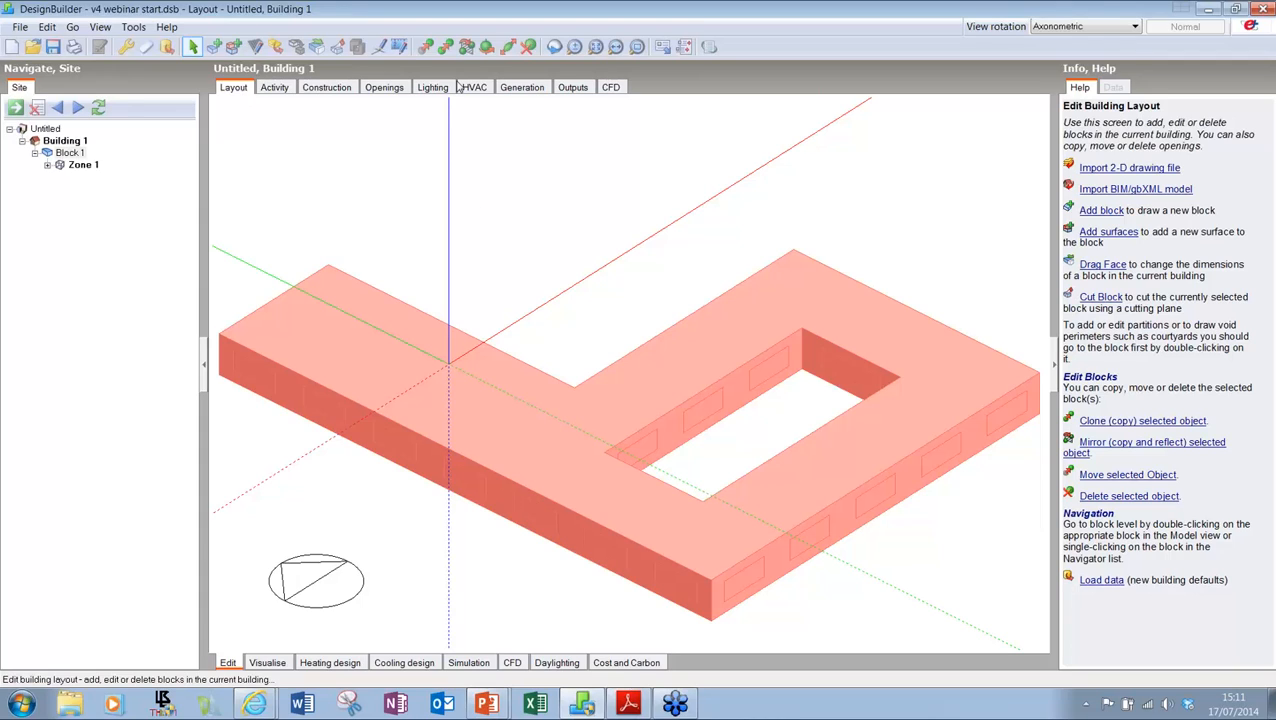
left_click(446, 49)
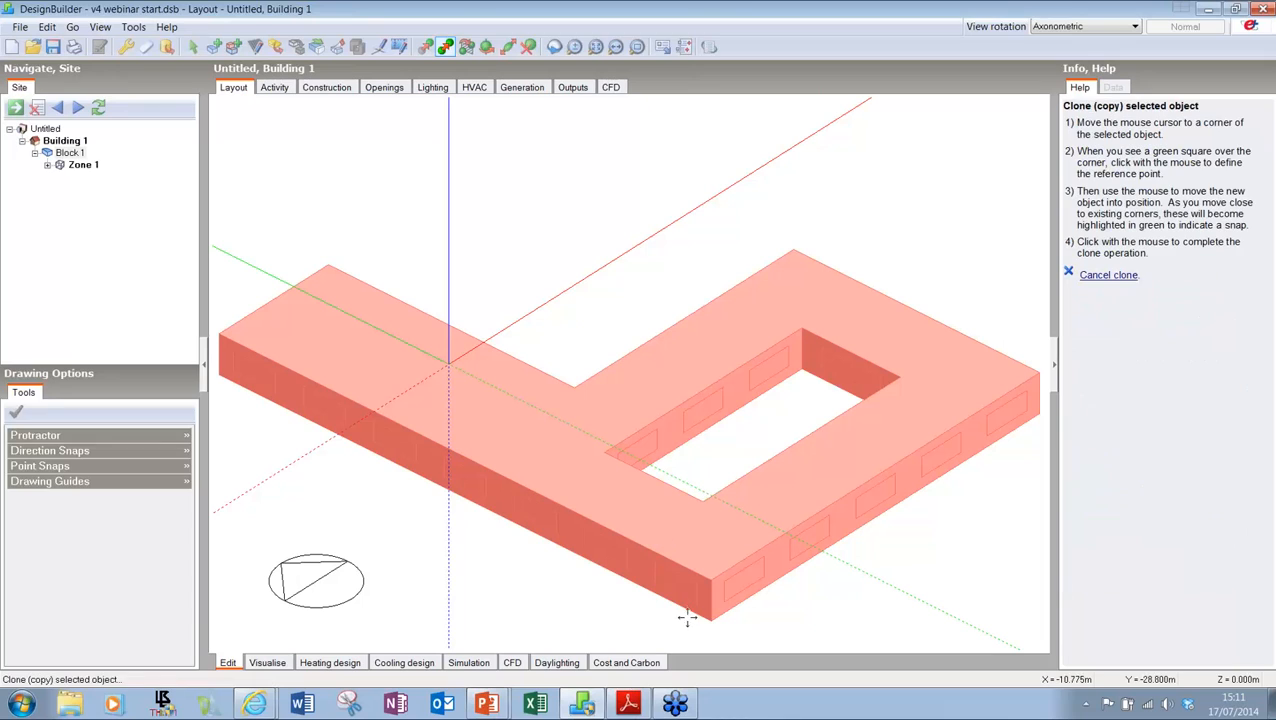
left_click(710, 620)
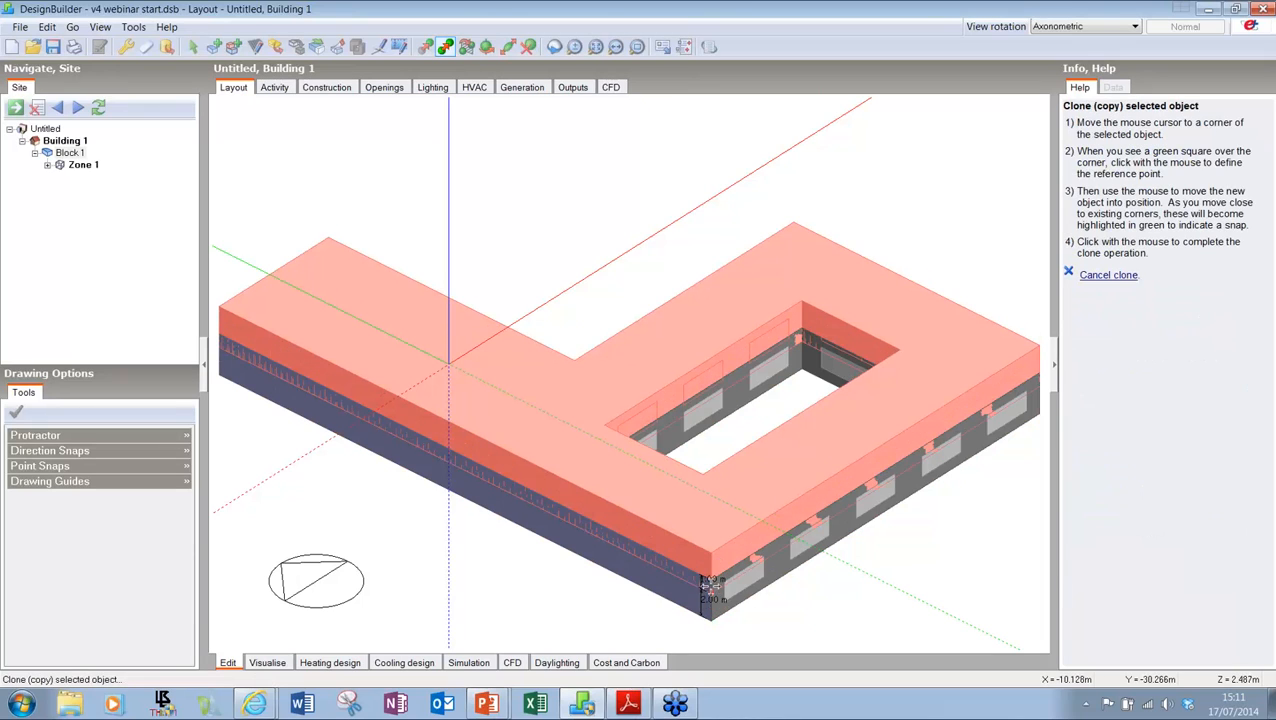
left_click(710, 578)
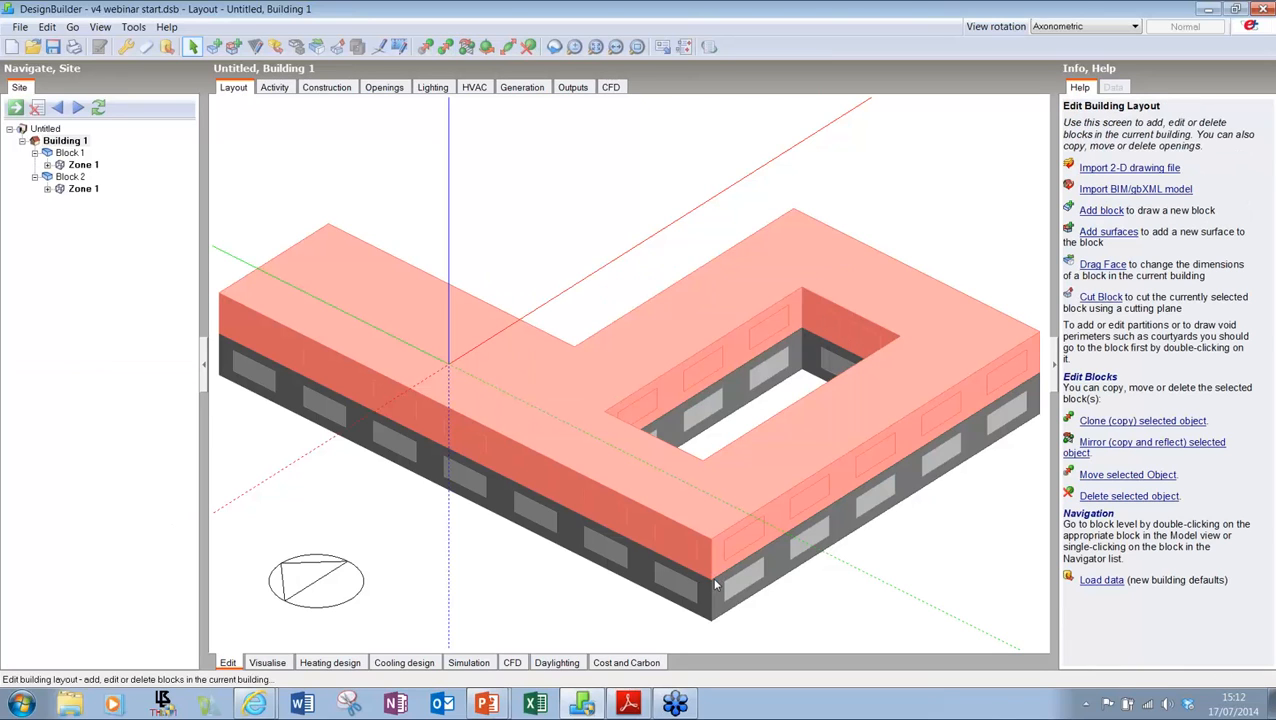
Step: Cut the upper block in two with the select plane method, using the courtyard wing's inner-side wall as the cutting plane
middle_click_drag(700, 513, 285, 498)
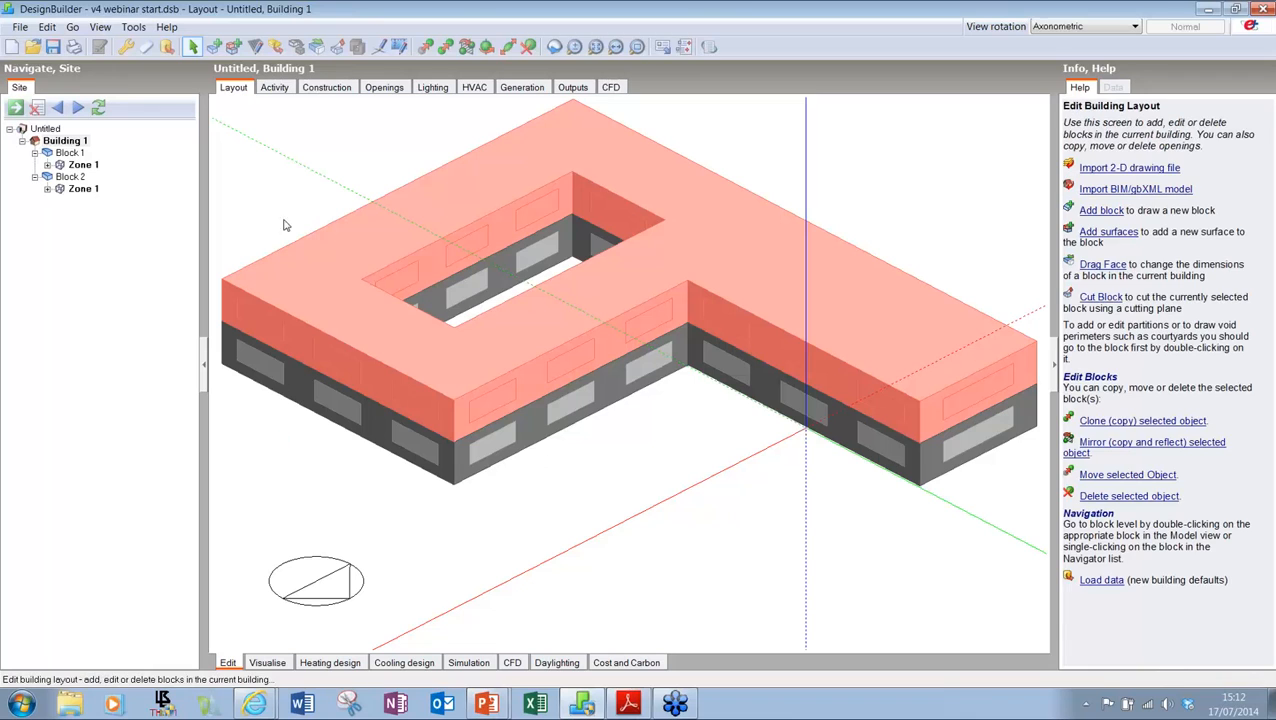
left_click(337, 46)
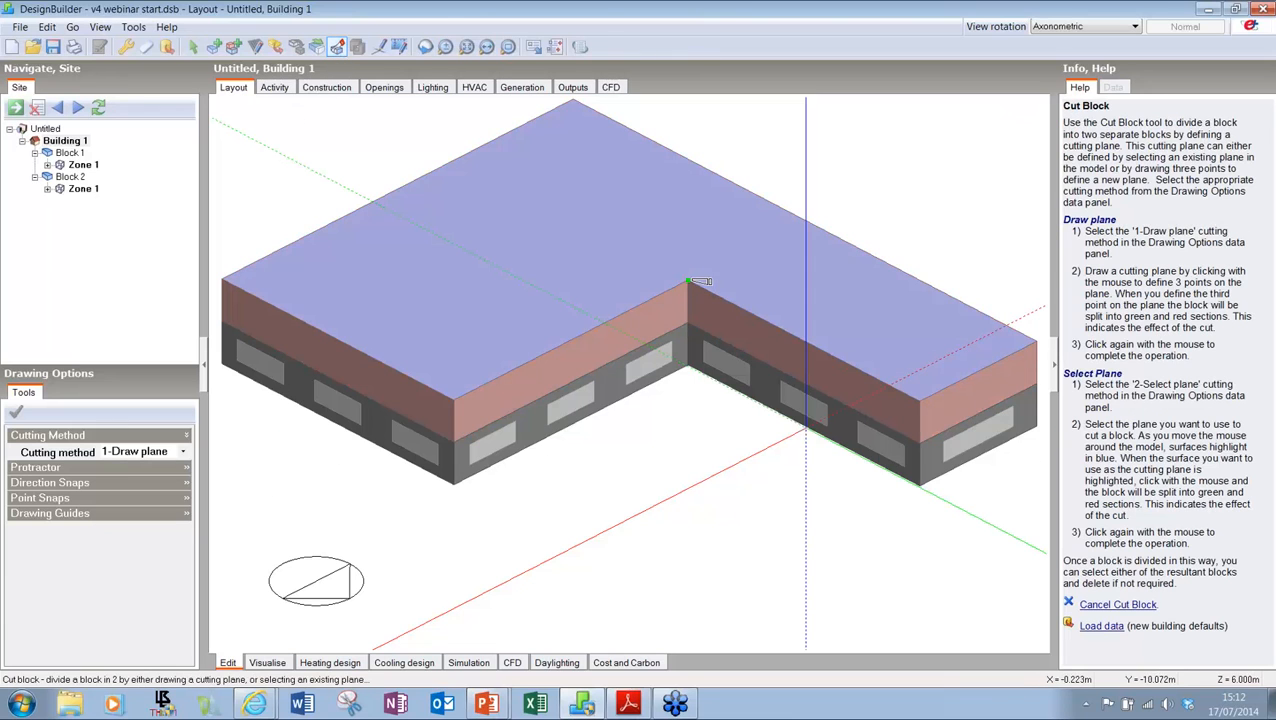
left_click(160, 452)
left_click(150, 482)
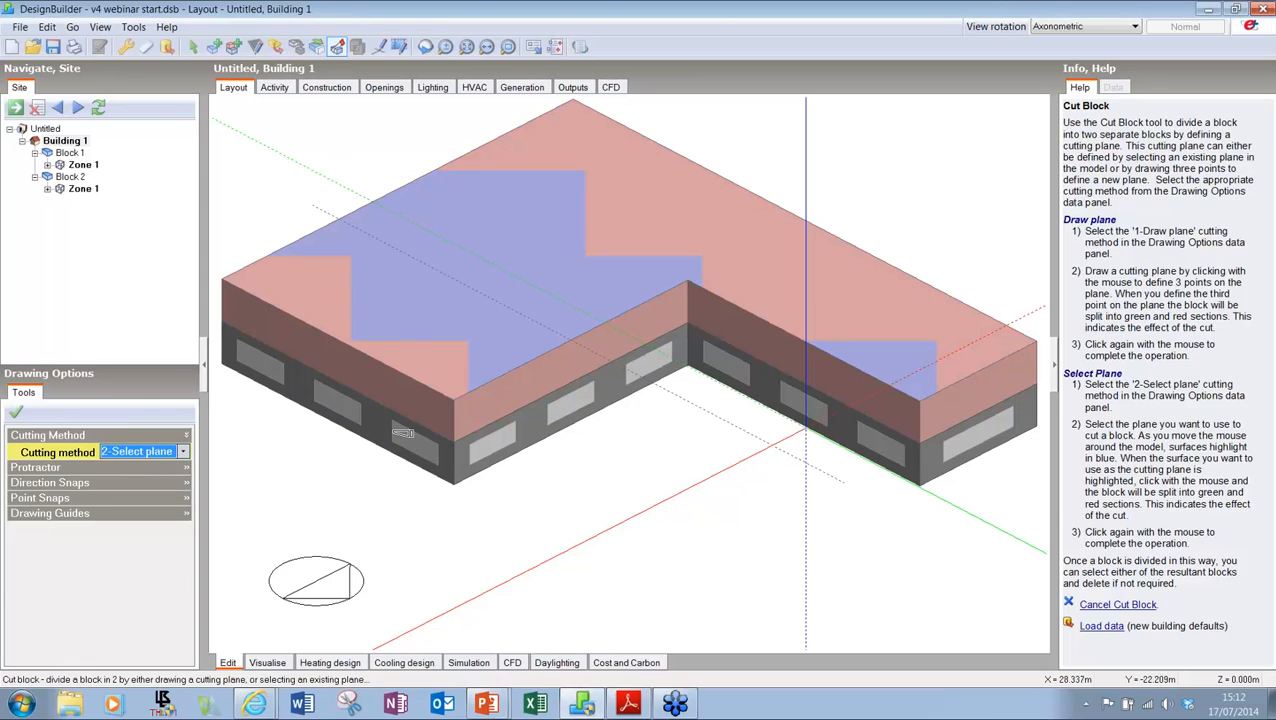
left_click(535, 390)
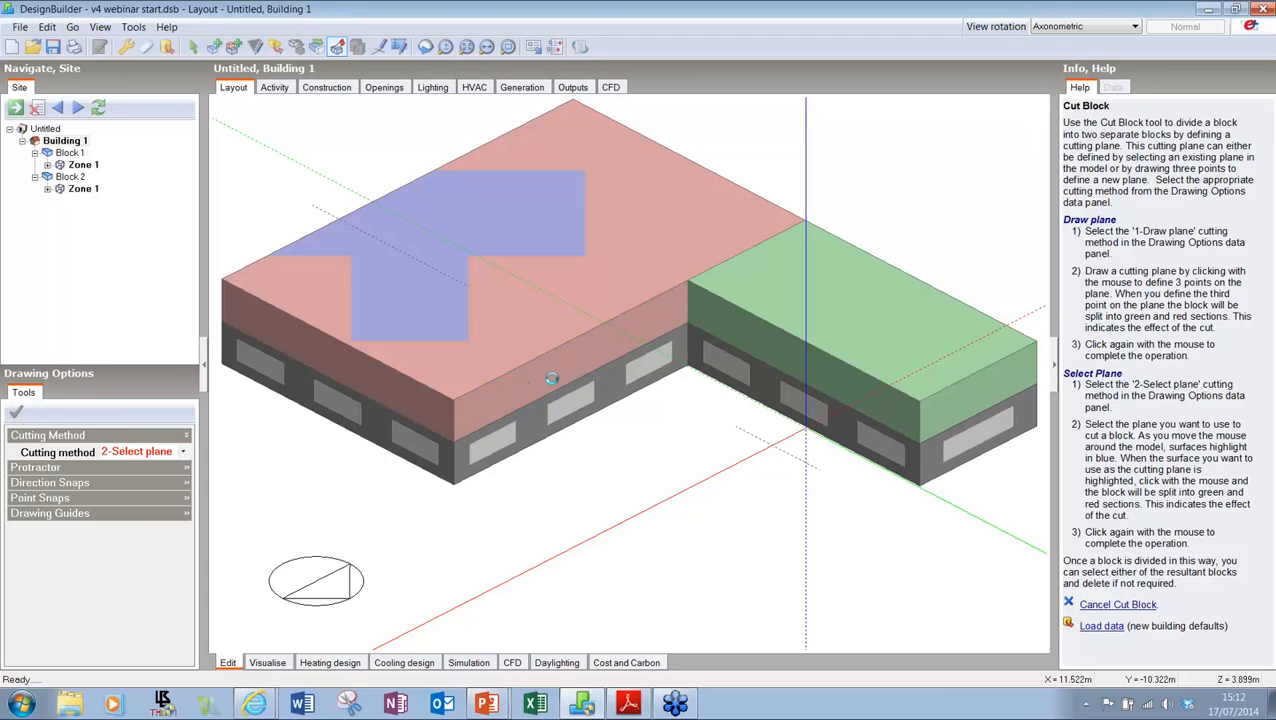
left_click(809, 305)
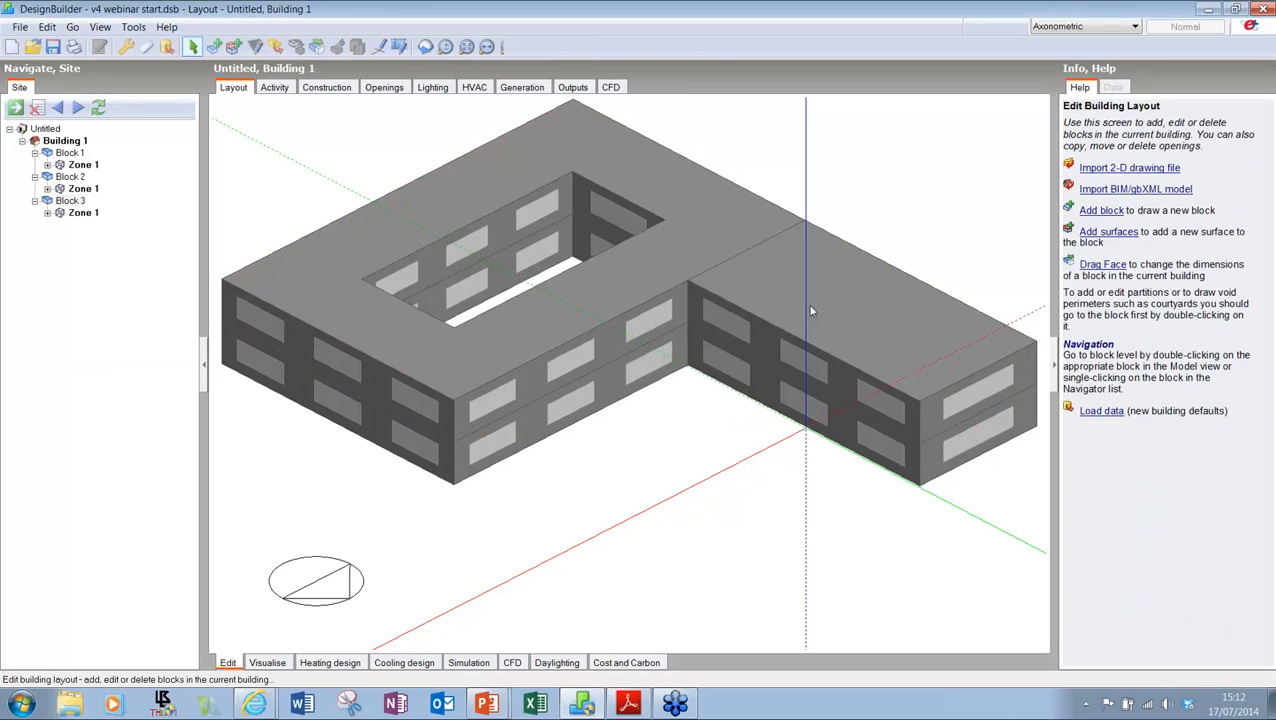
Step: Delete the cut-off piece of the upper storey that sits above the projecting wing
left_click(811, 311)
right_click(811, 311)
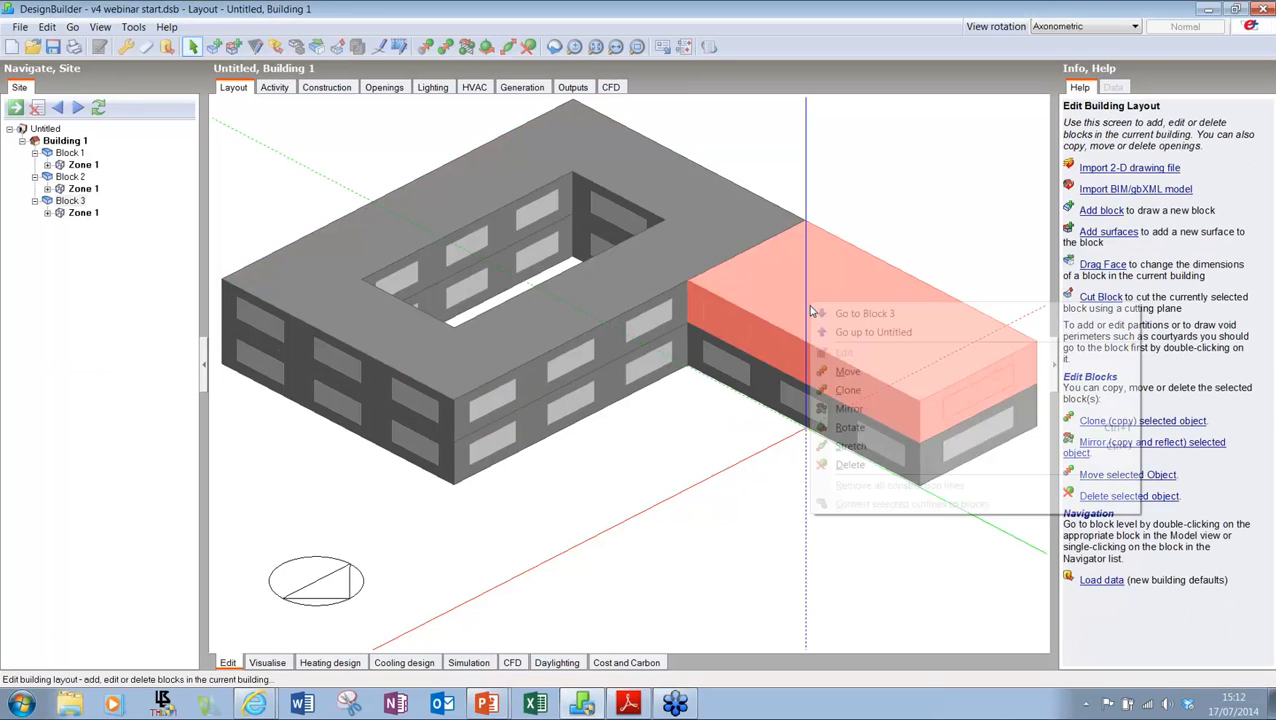
left_click(852, 447)
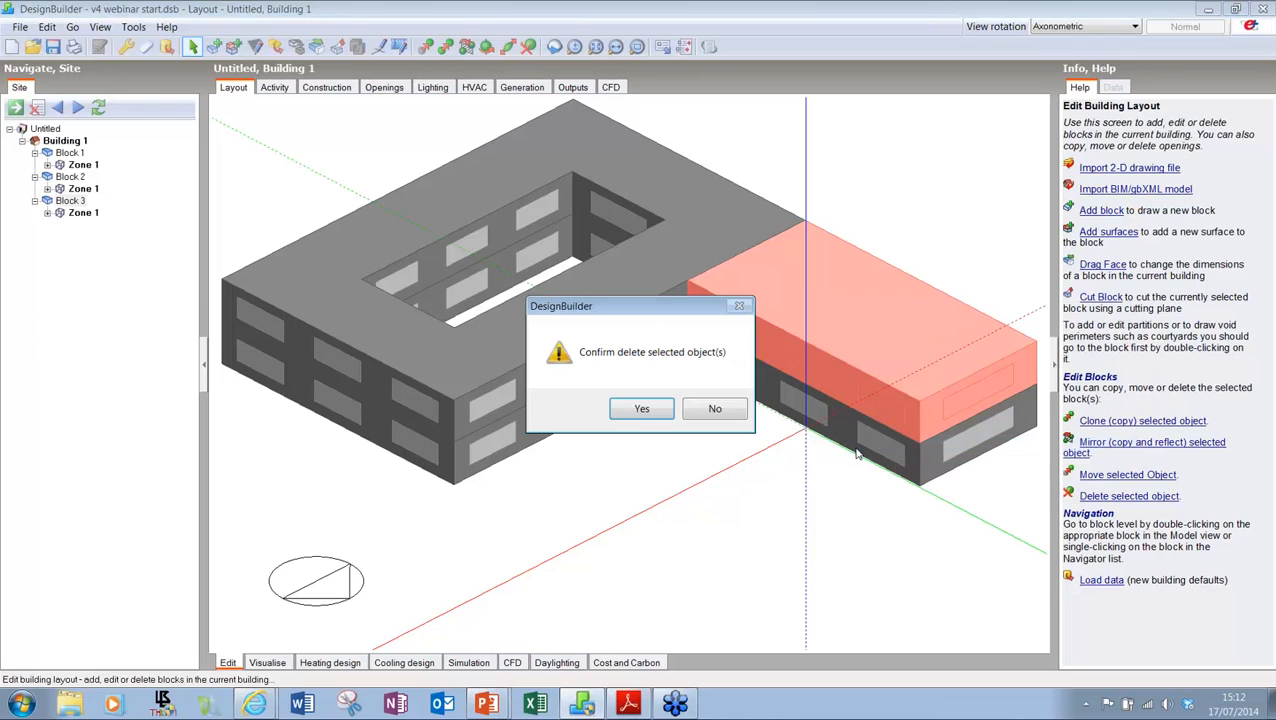
left_click(649, 412)
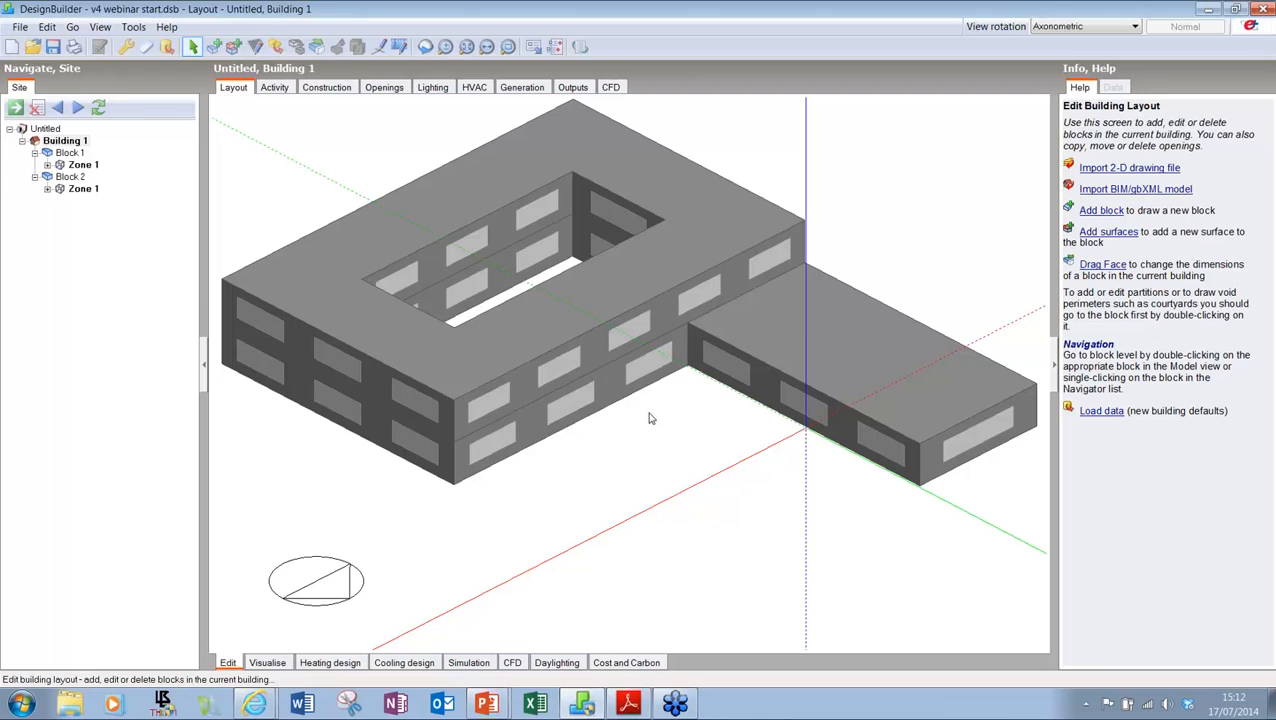
Step: Add a second ground-floor wing by drawing a 10 m wide, 3 m high rectangular surface on the lower side wall and extruding it 20 m
left_click(233, 46)
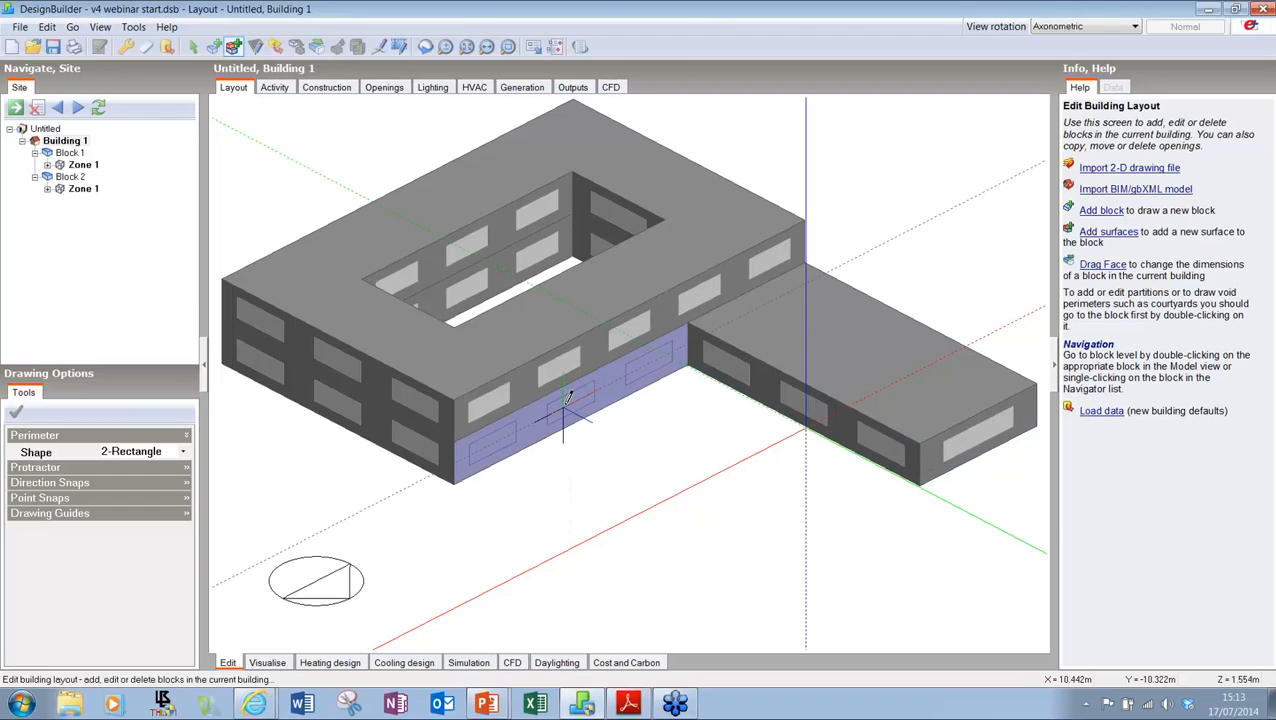
left_click(455, 478)
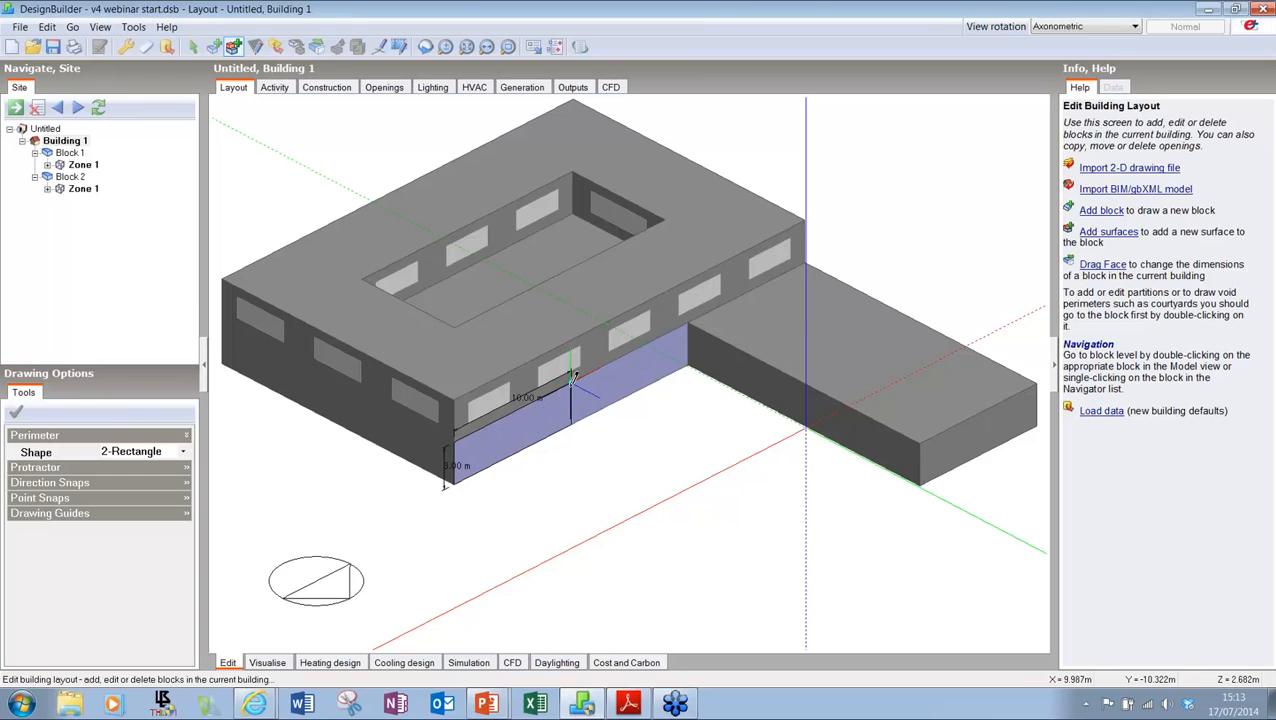
left_click(572, 376)
left_click(512, 422)
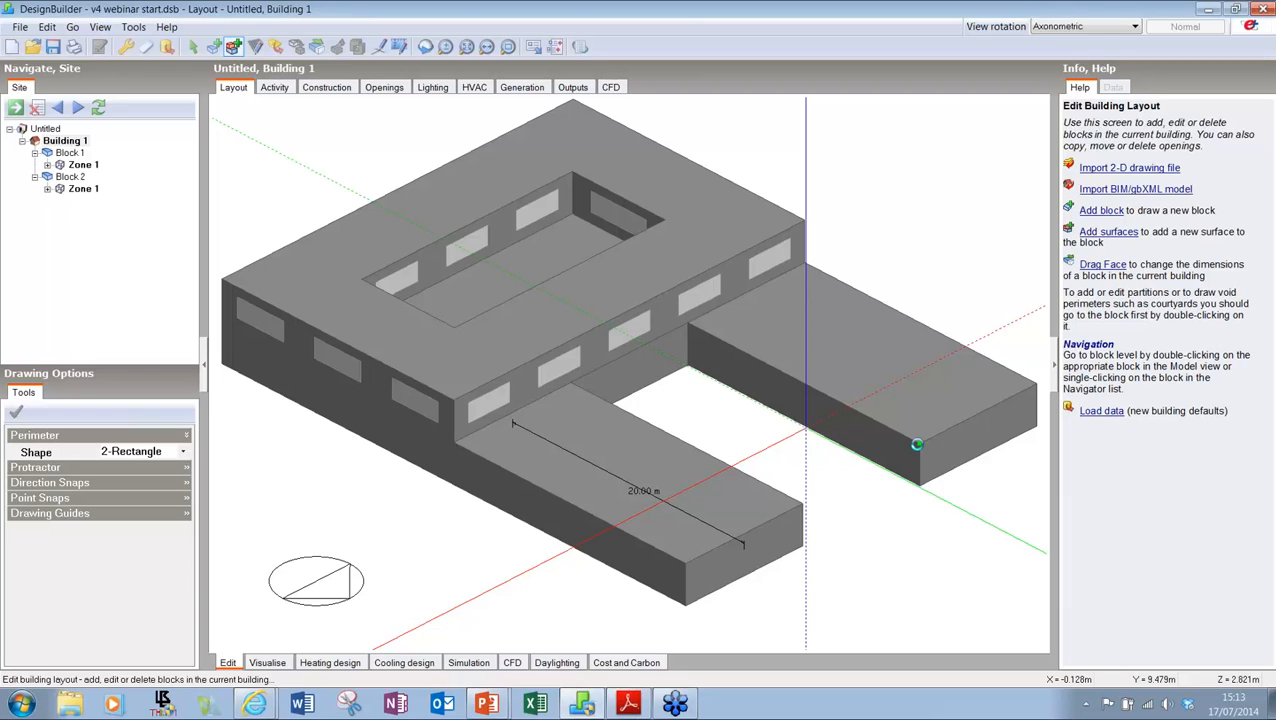
left_click(917, 444)
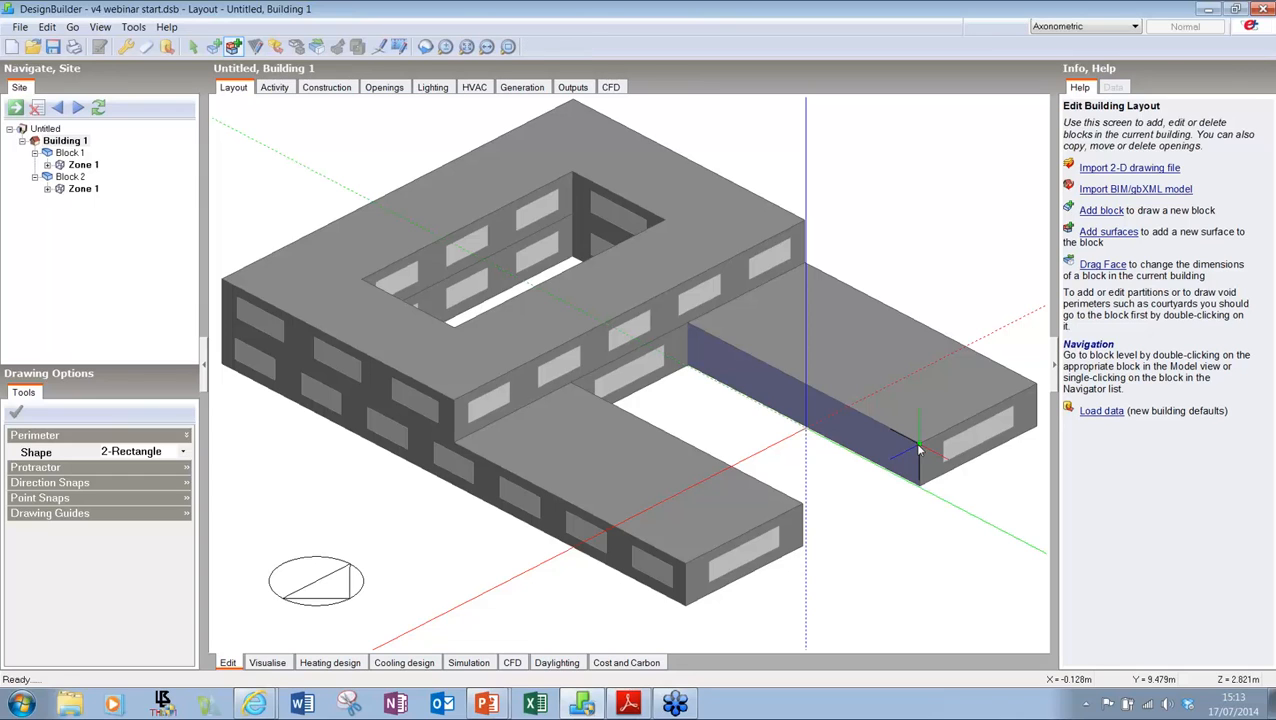
key("Escape")
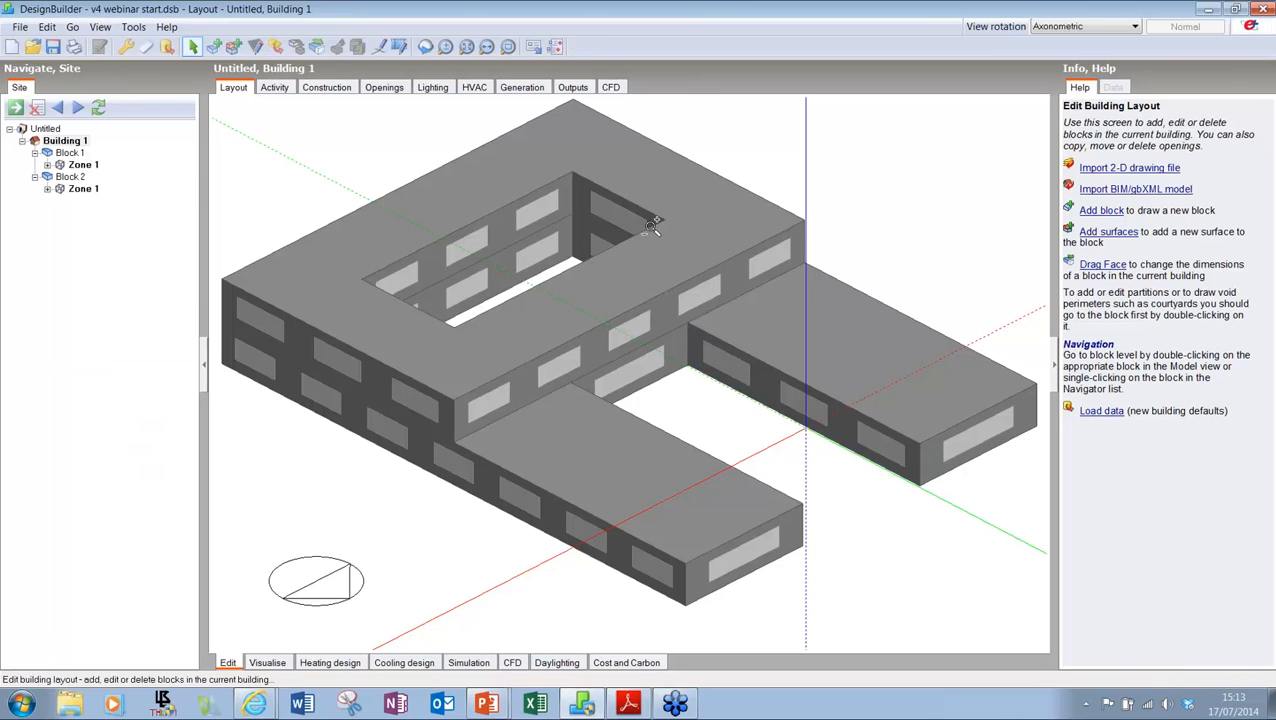
Step: Add a rectangular pitched roof over the upper courtyard block, with gable roof off, 0 overhang and a 40° slope
scroll(651, 230, "down", 2)
middle_click_drag(650, 245, 652, 249, "shift")
left_click_drag(652, 249, 662, 270)
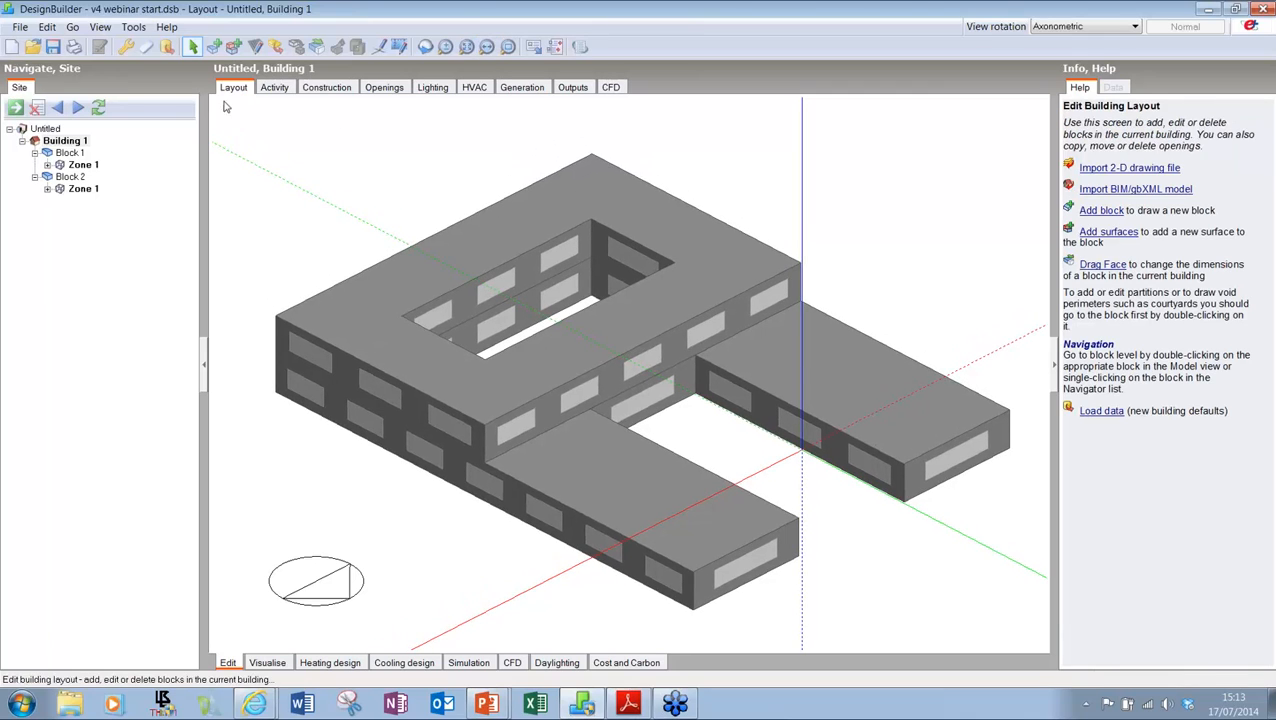
left_click(215, 48)
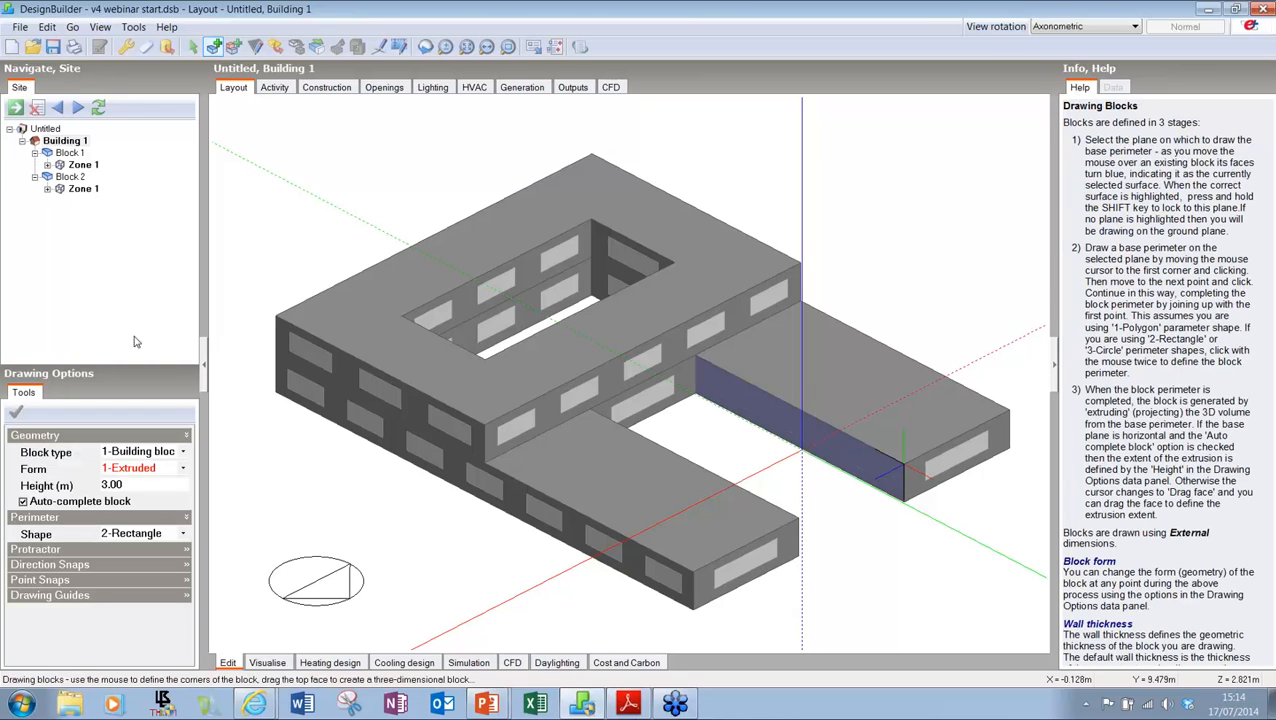
left_click(133, 469)
left_click(136, 514)
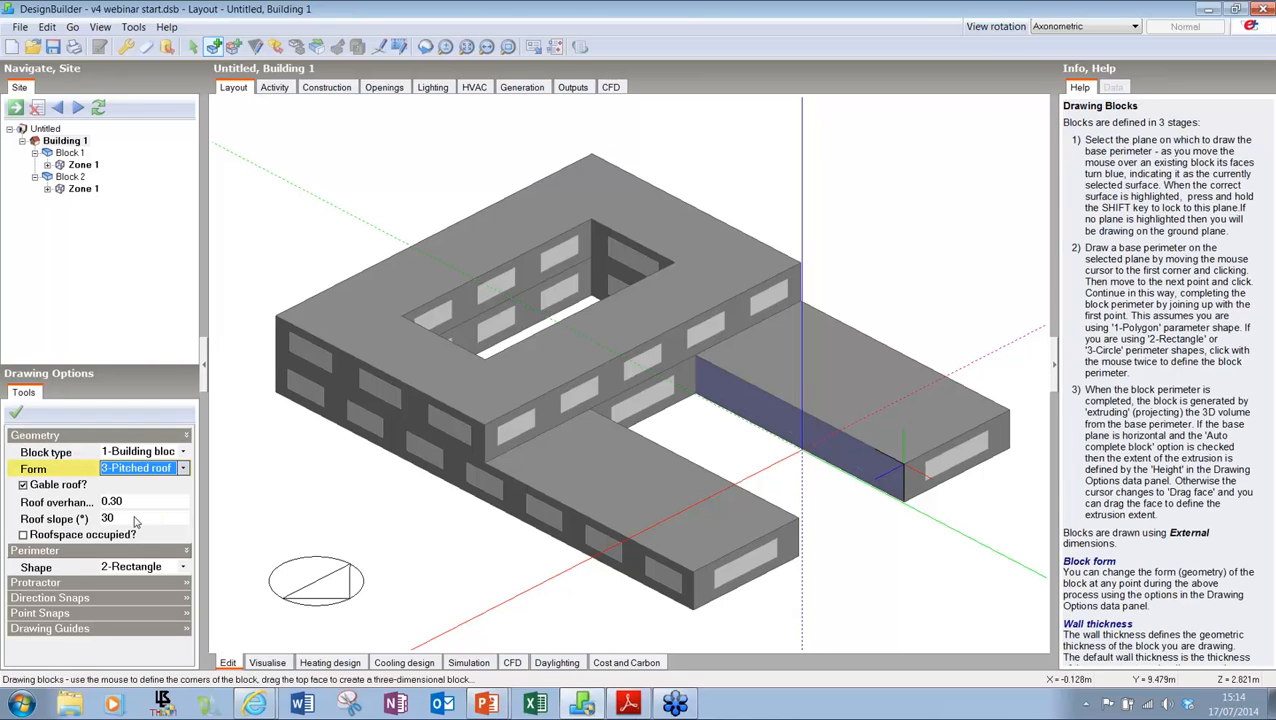
left_click(178, 502)
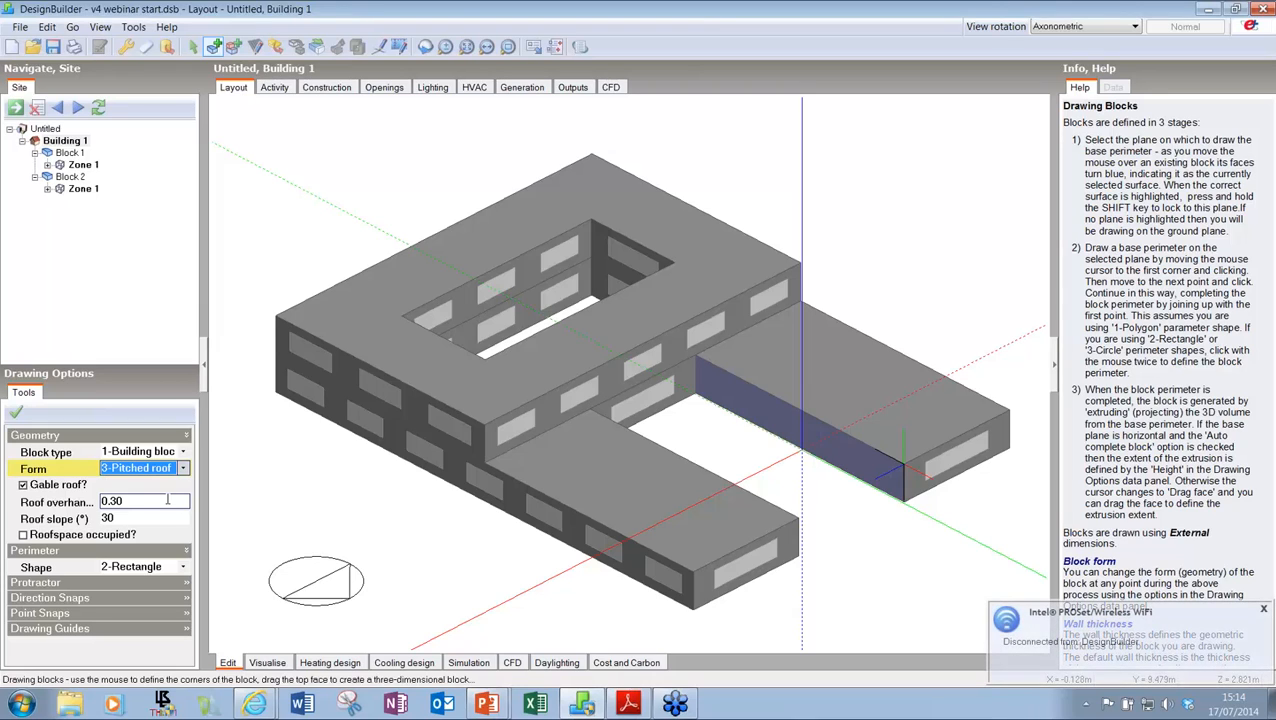
left_click(58, 485)
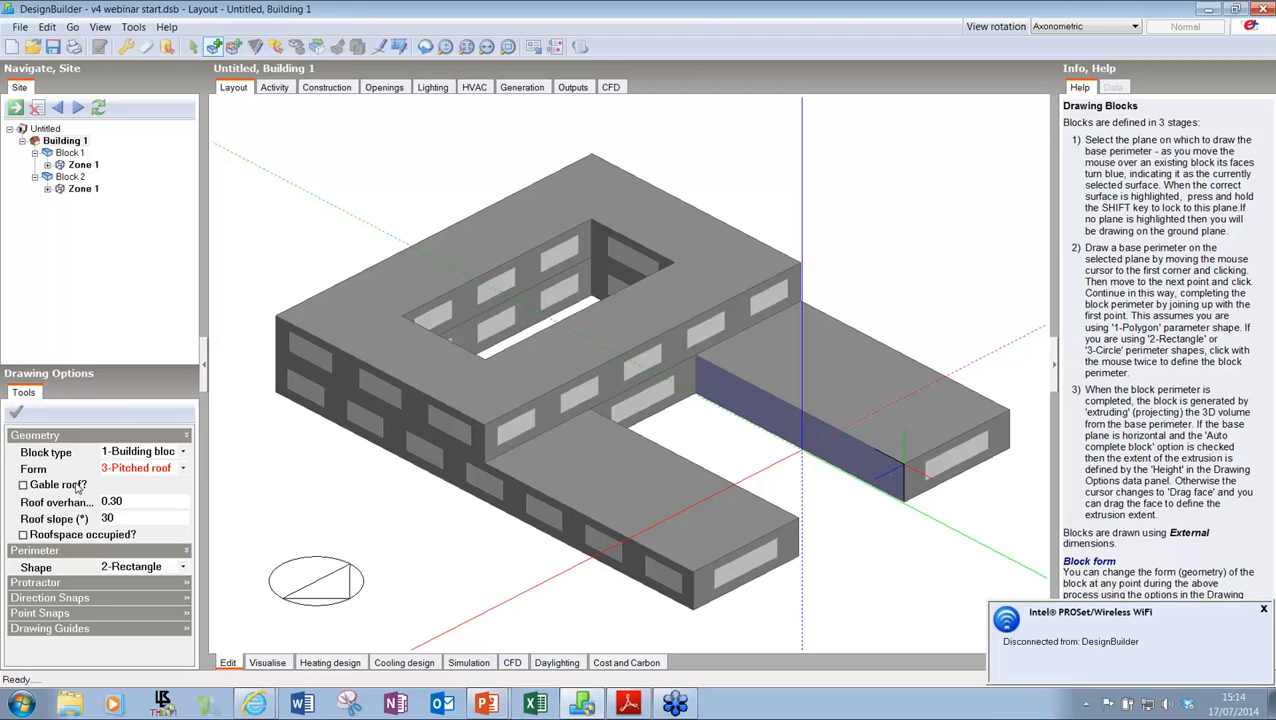
left_click_drag(147, 503, 103, 503)
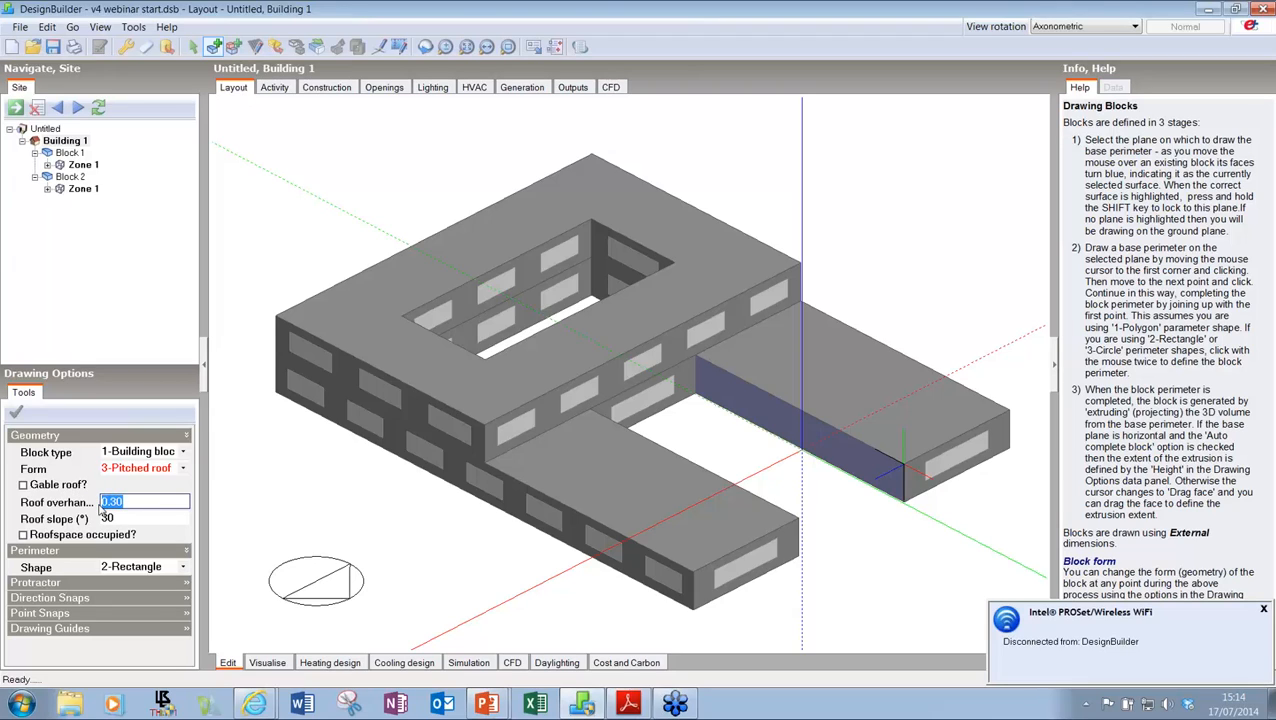
type("0")
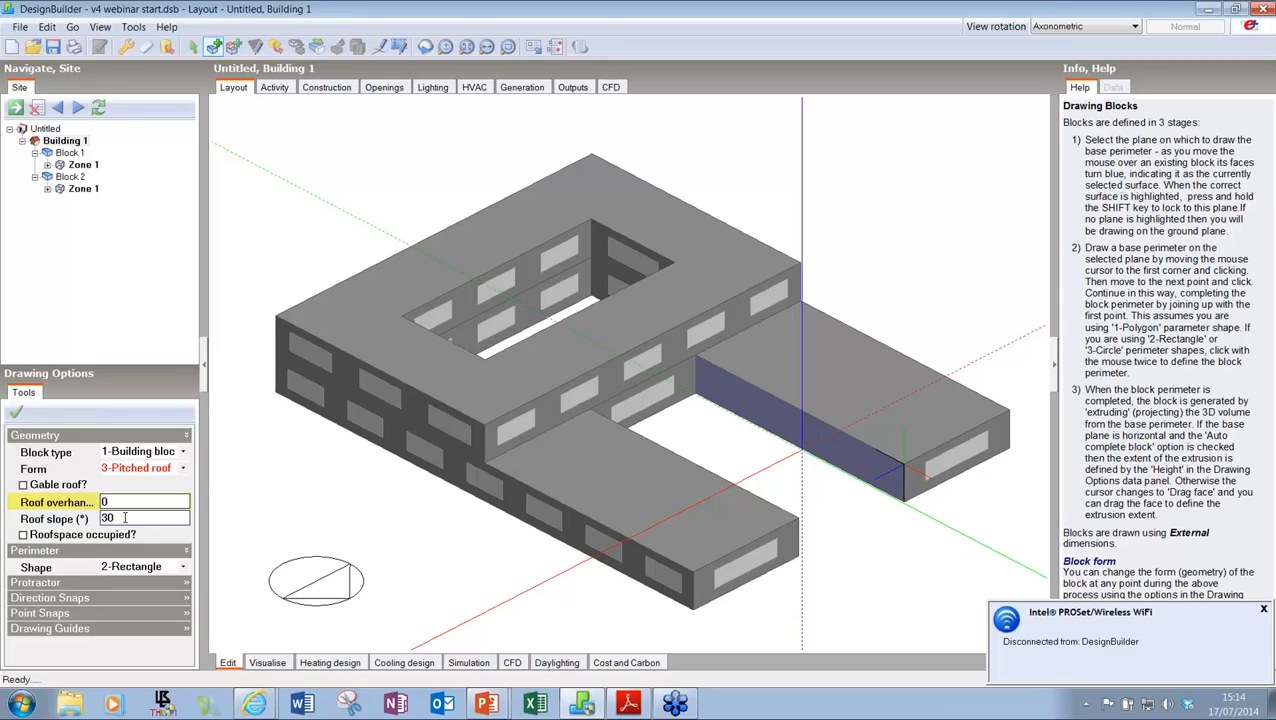
left_click_drag(126, 515, 98, 517)
type("40")
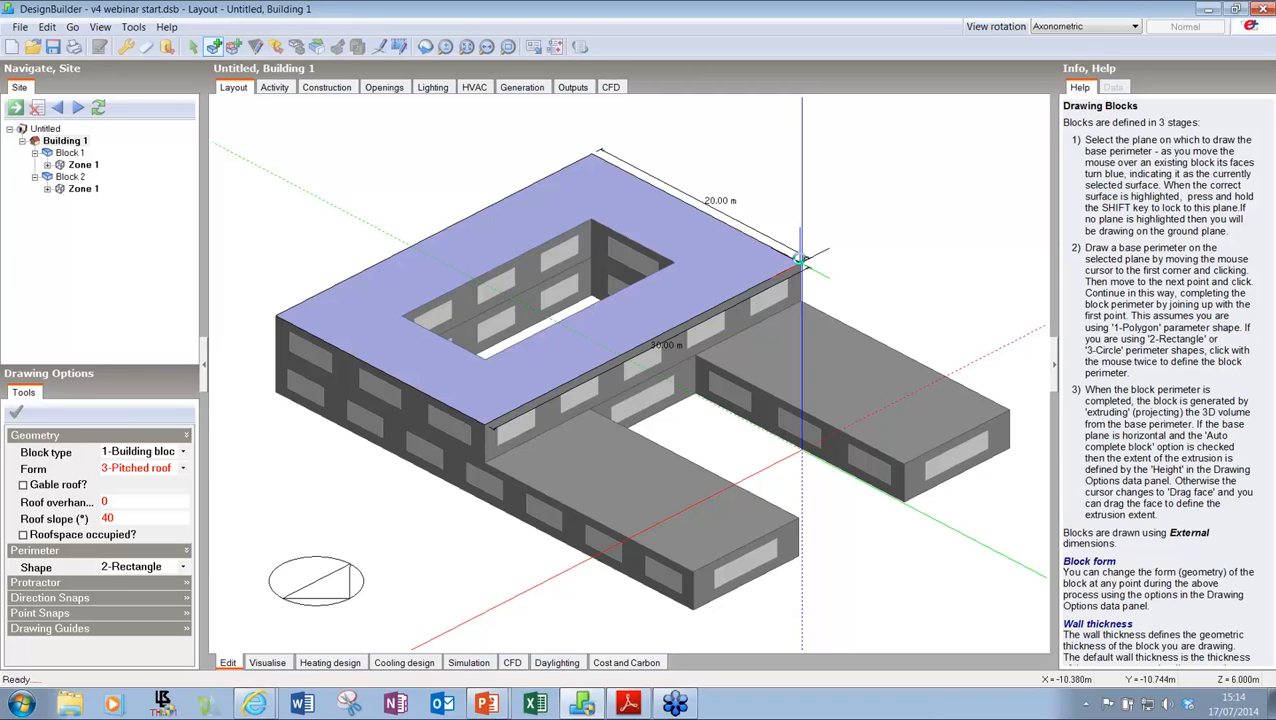
left_click(800, 258)
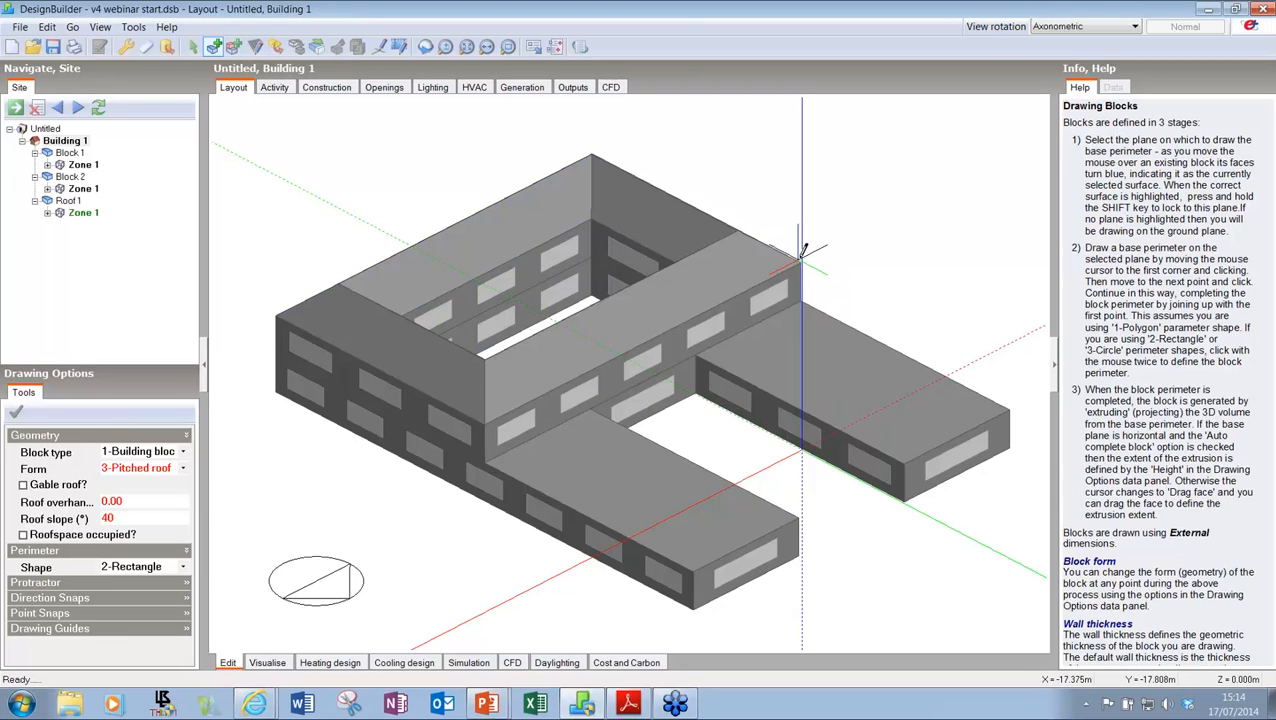
key("Escape")
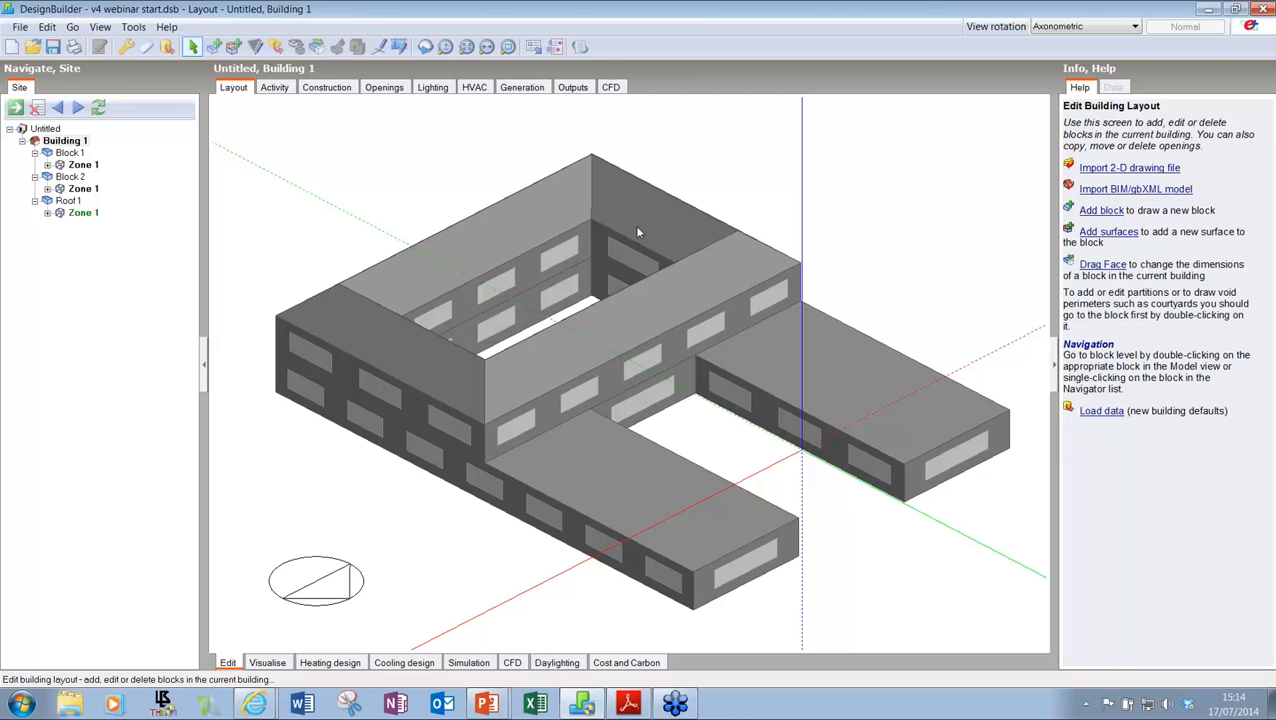
Step: Build an extruded block on the new wing from a polygon with a 10.44 m sloping top edge in its end-wall plane, projected 20 m
left_click(209, 48)
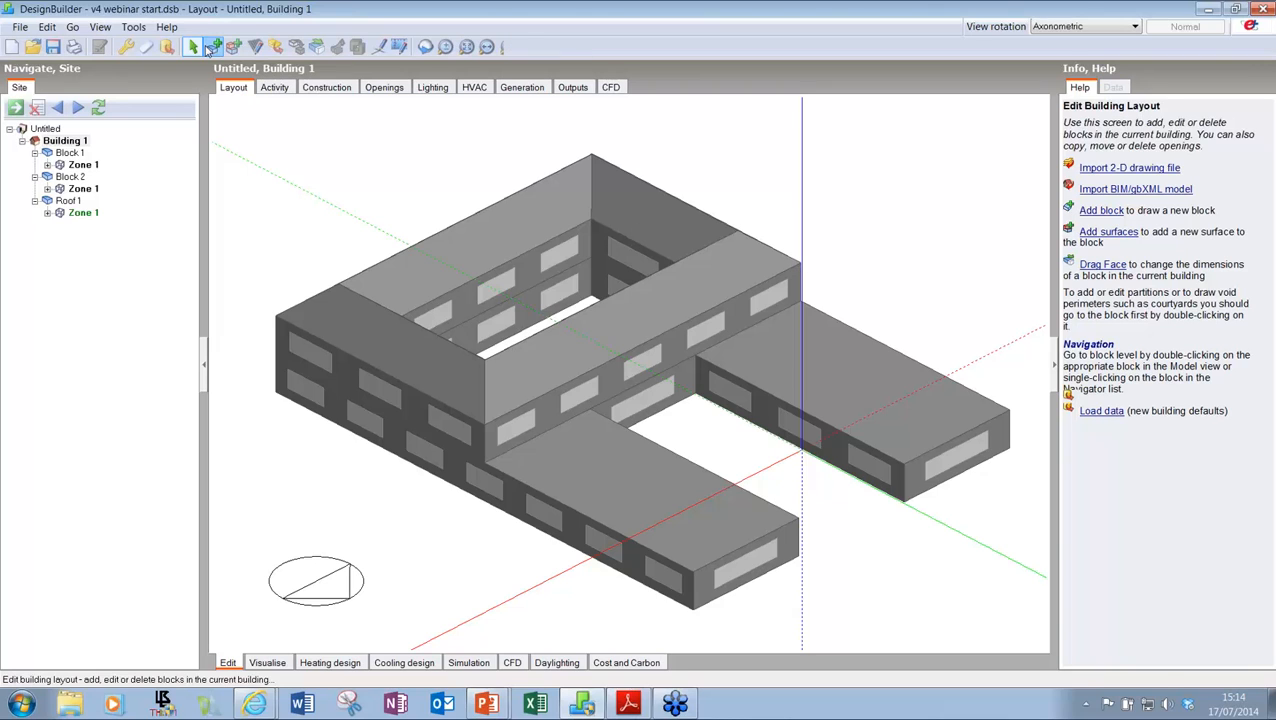
left_click(148, 469)
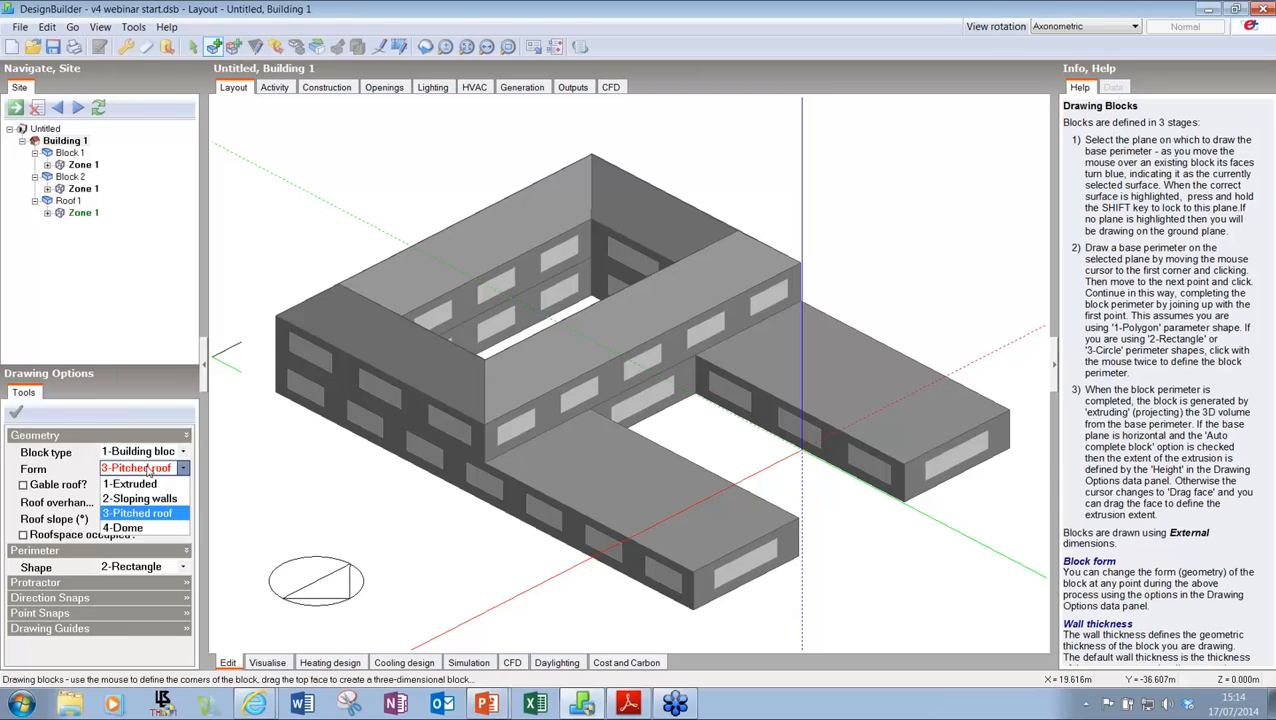
left_click(140, 484)
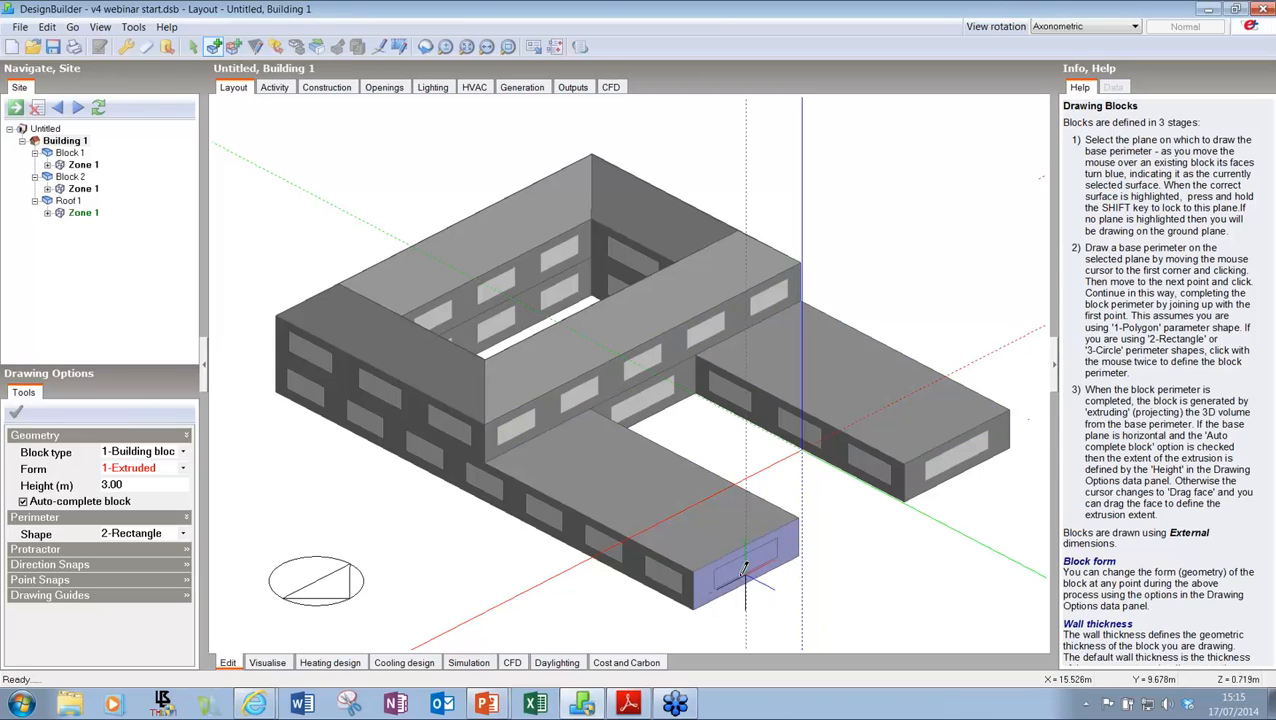
left_click(130, 536)
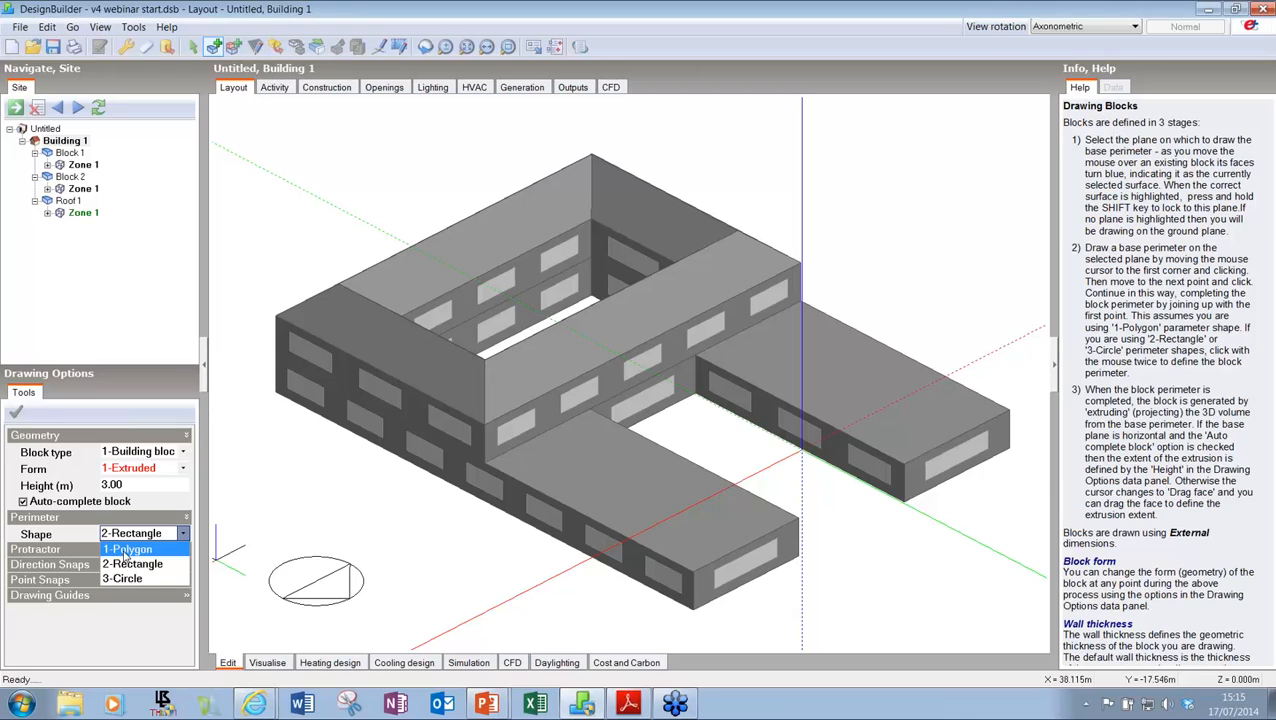
left_click(126, 550)
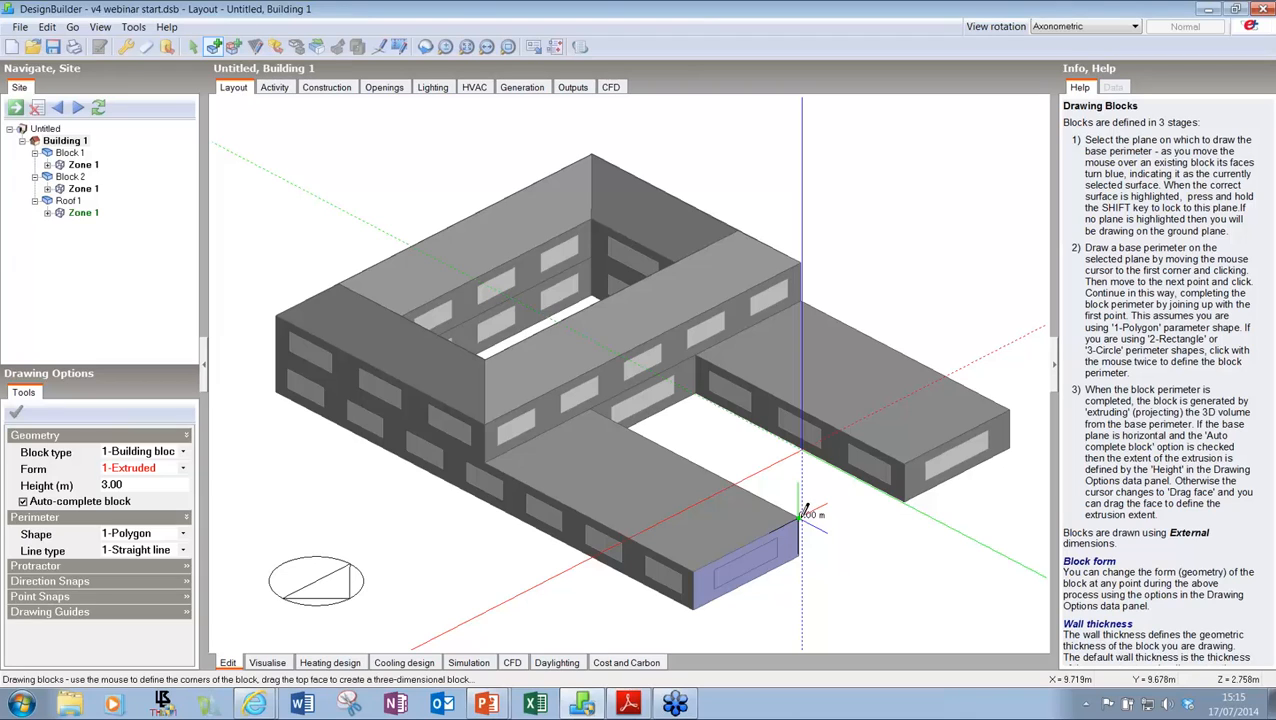
left_click(802, 514)
left_click(807, 439)
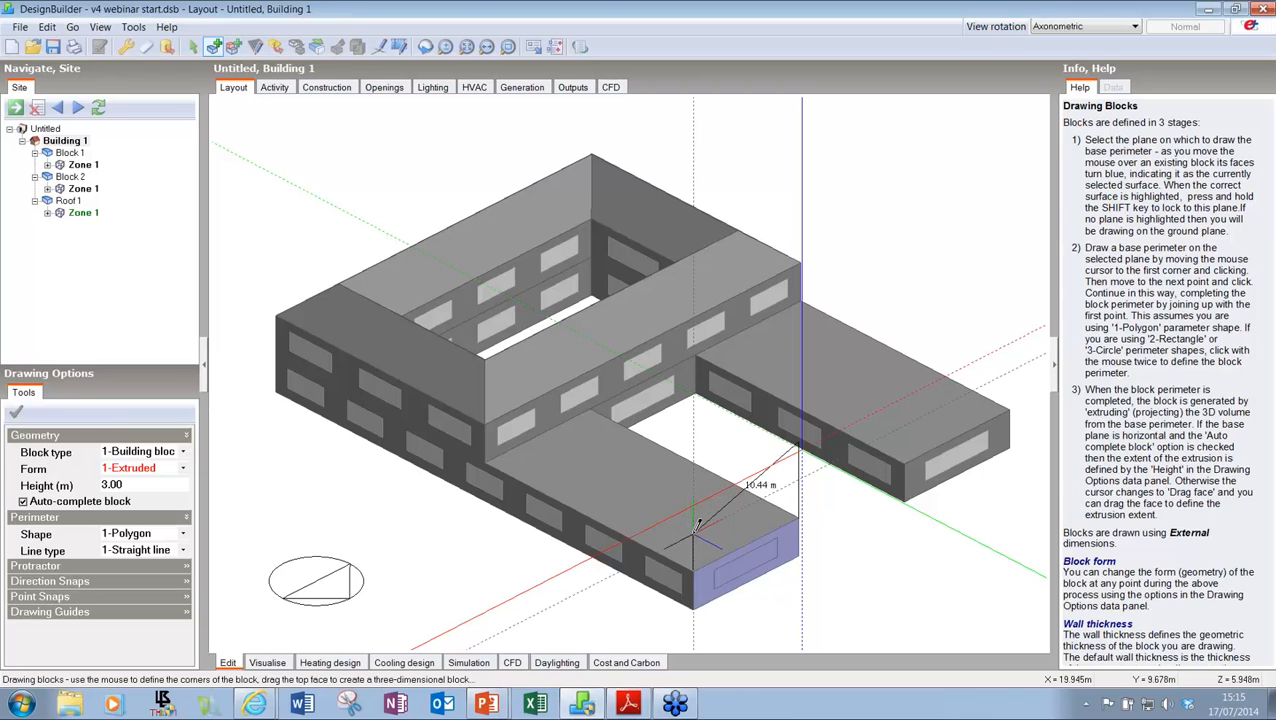
left_click(695, 527)
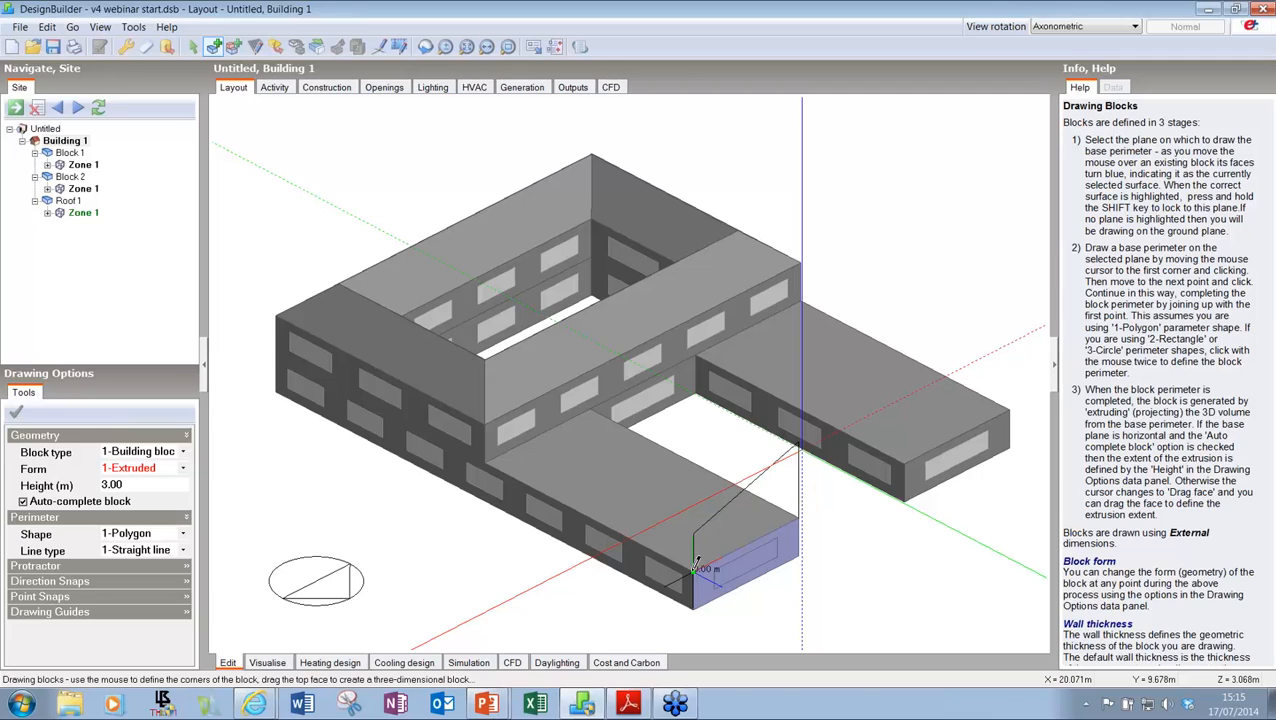
left_click(800, 516)
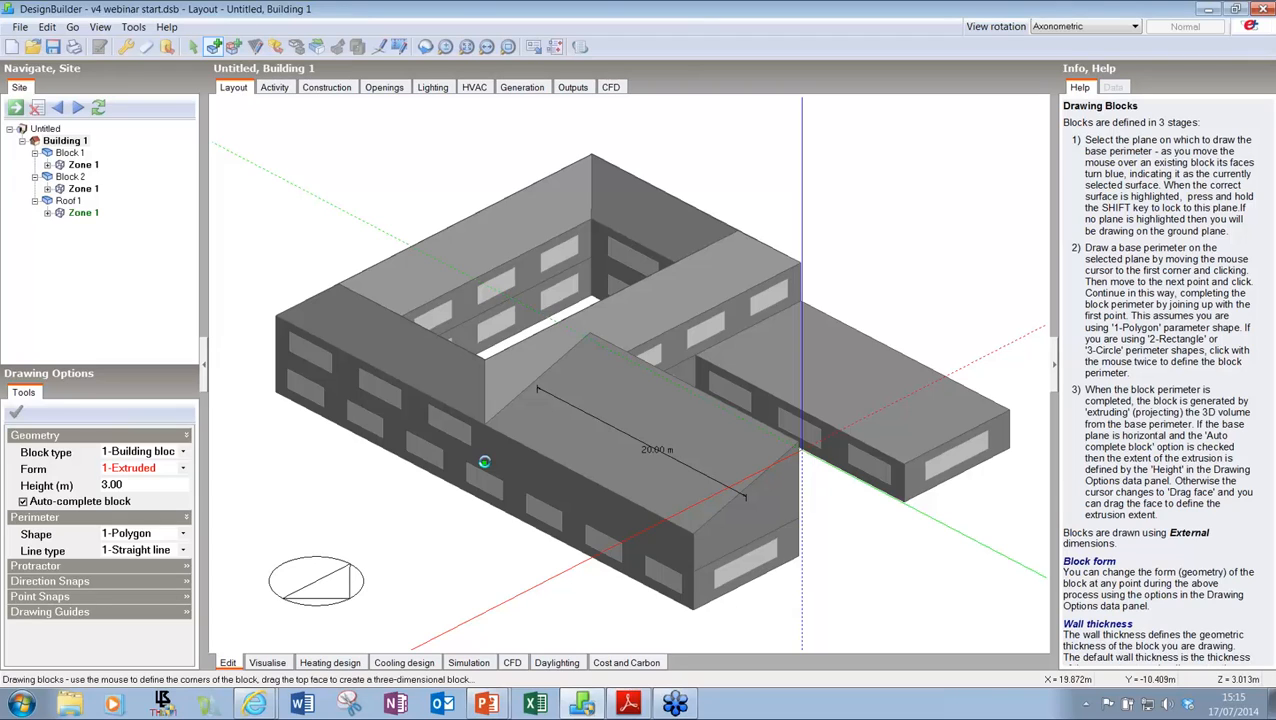
left_click(484, 462)
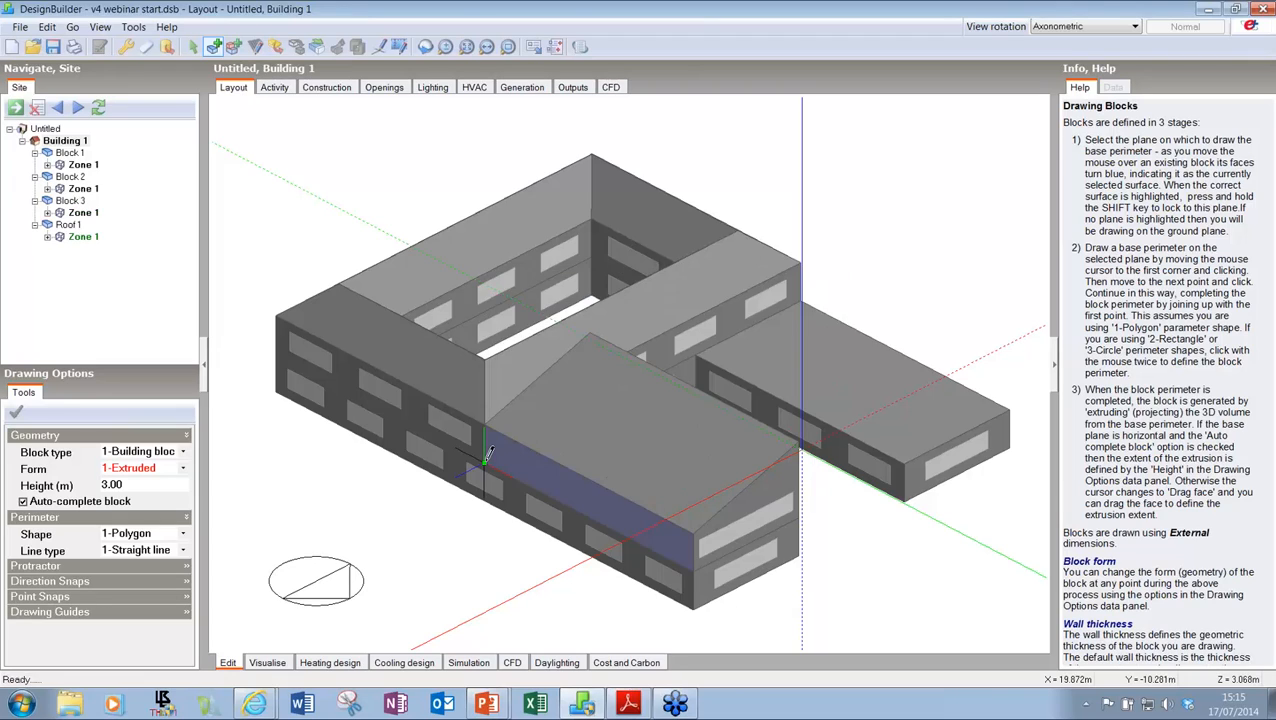
key("Escape")
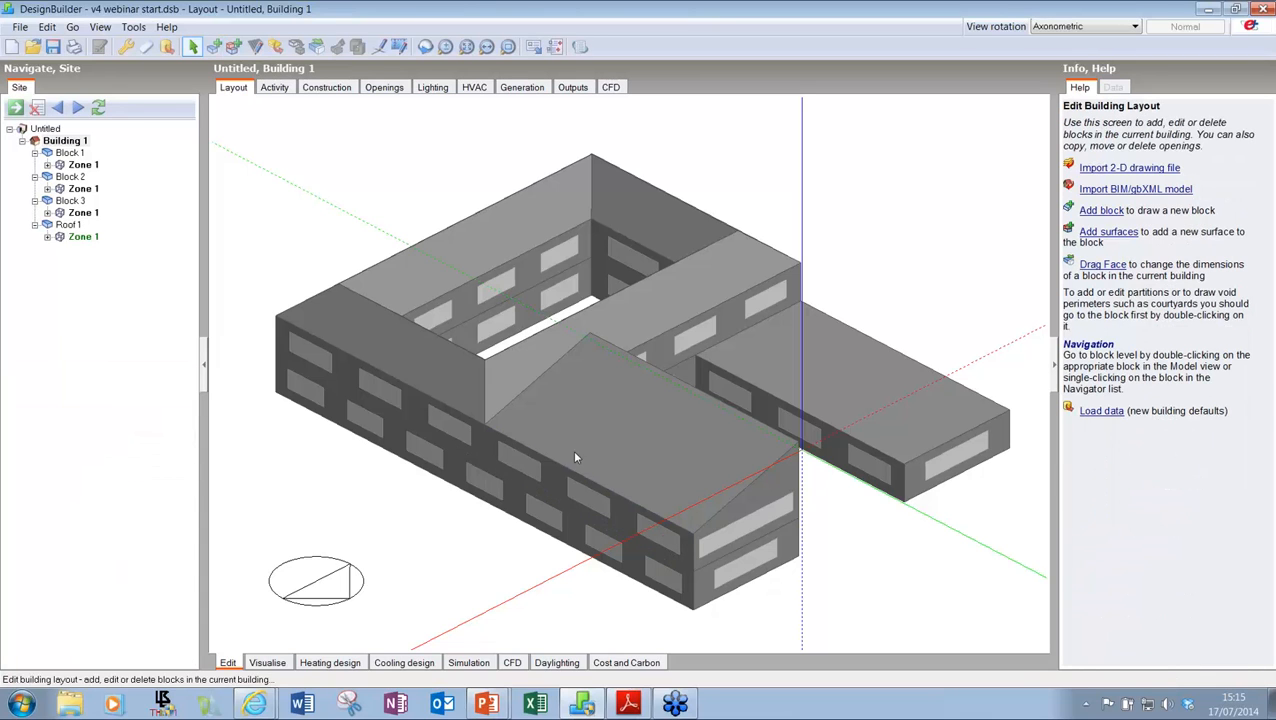
Step: Cut the sloping-topped block with a drawn three-point plane where it meets the main roof, crossing its high top edge 4 m from the corner
middle_click_drag(734, 446, 517, 457)
left_click(490, 303)
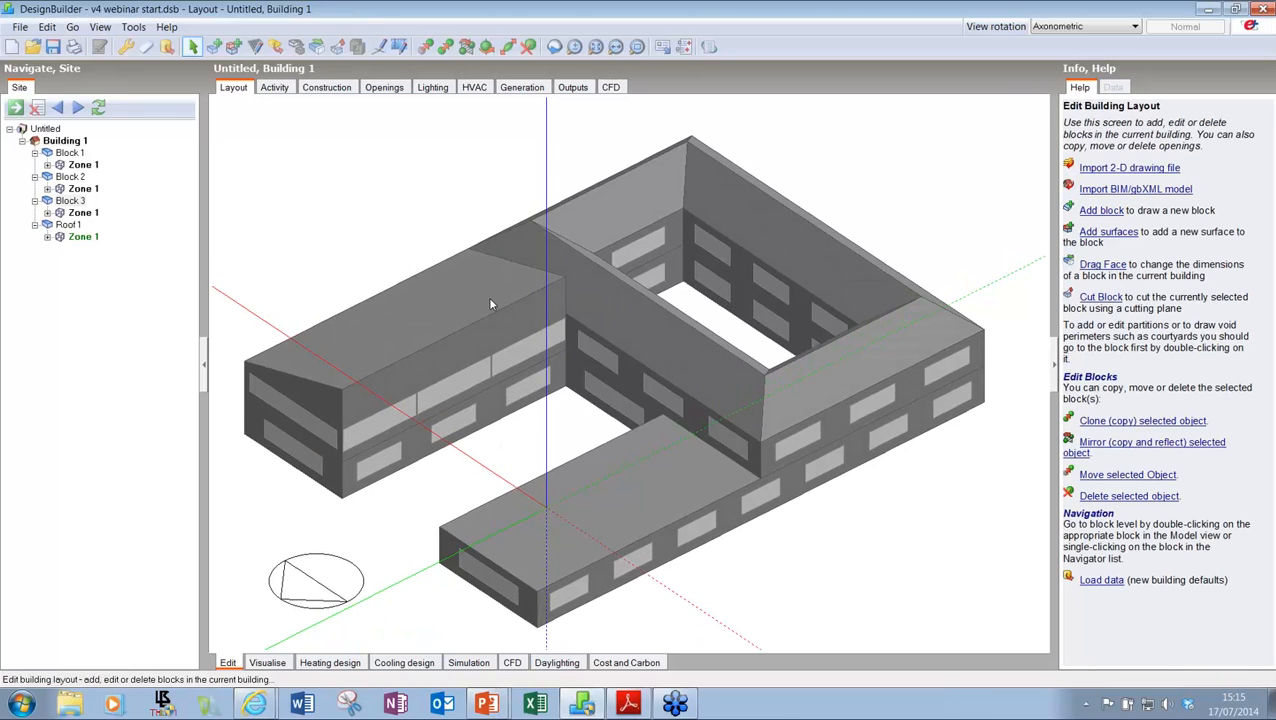
left_click(337, 47)
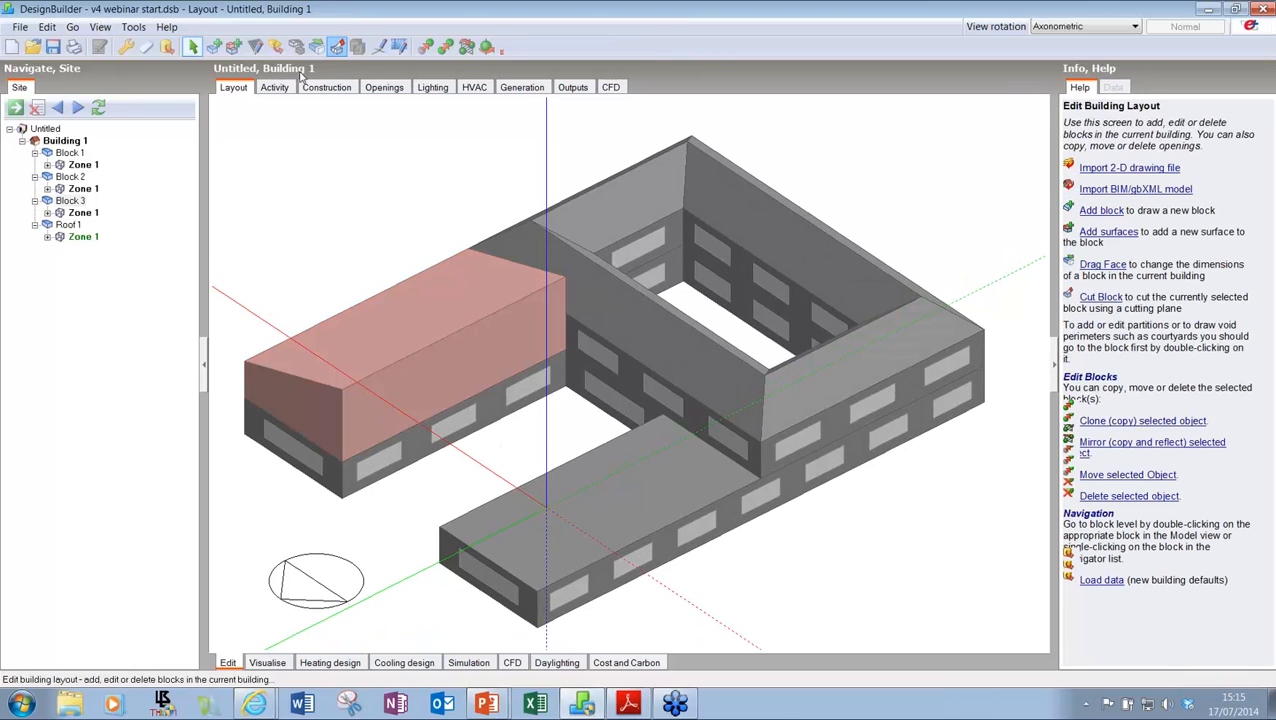
left_click(147, 452)
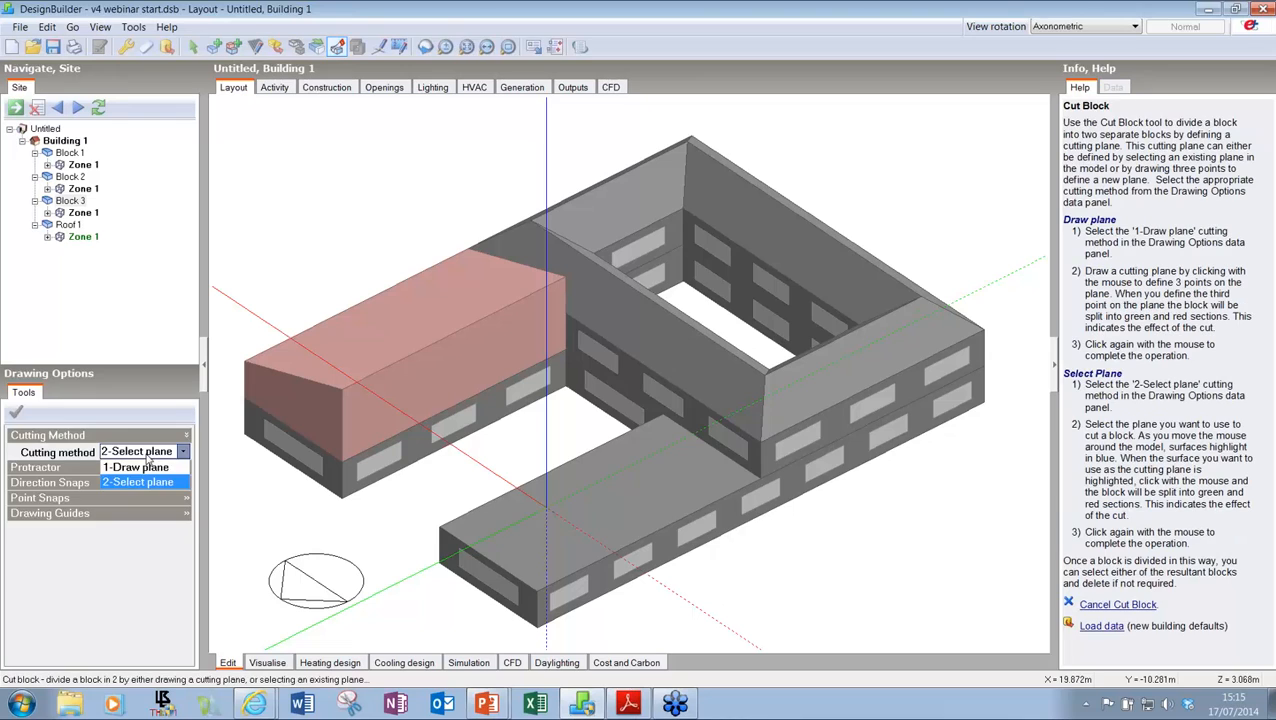
left_click(145, 467)
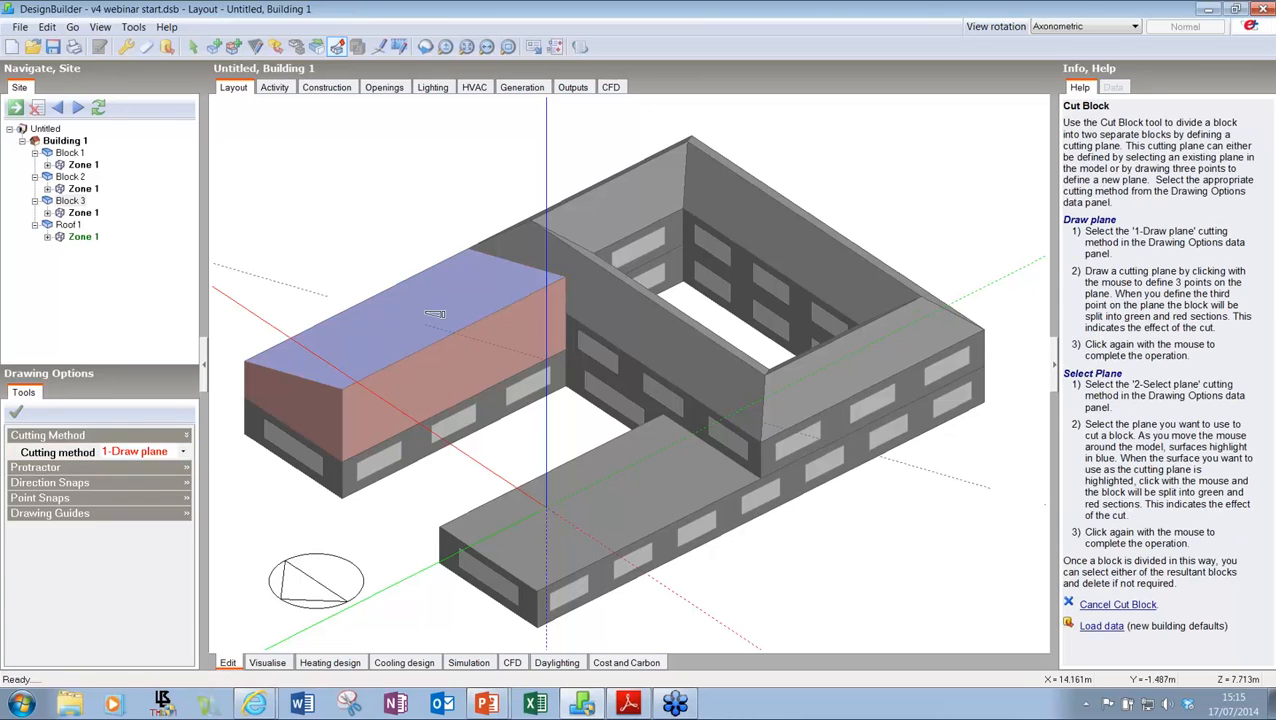
left_click(469, 248)
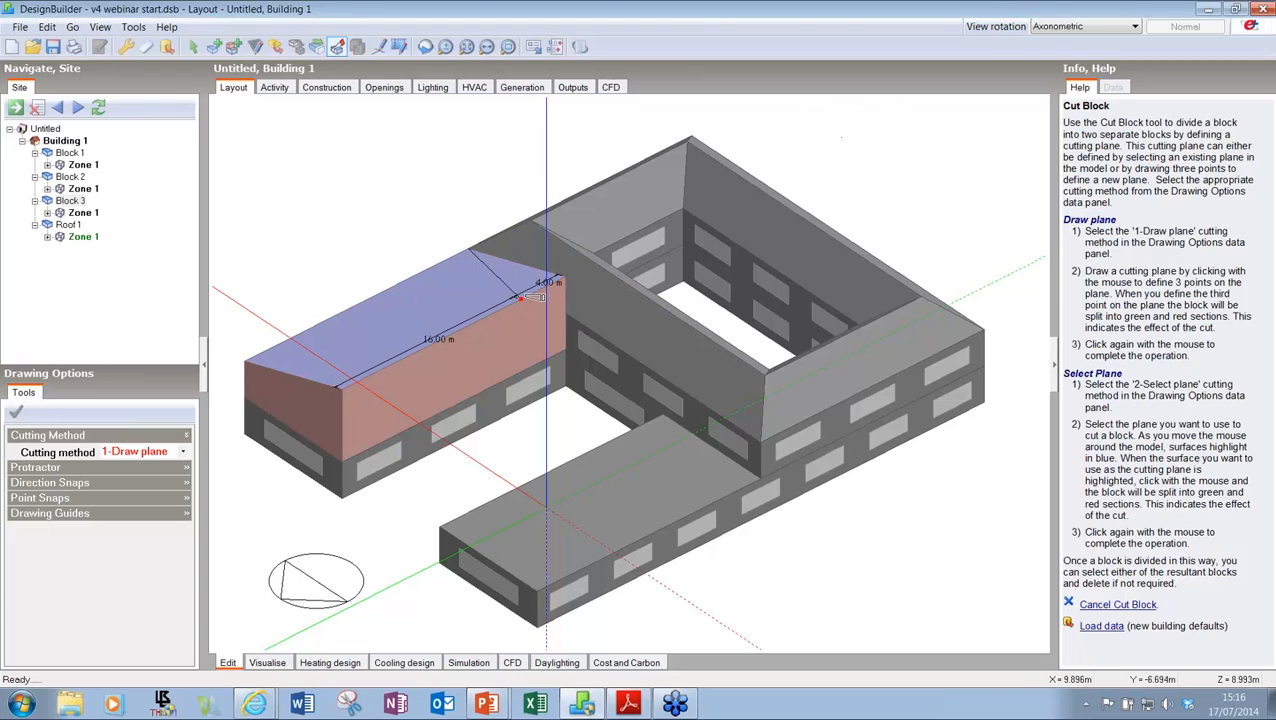
left_click(521, 297)
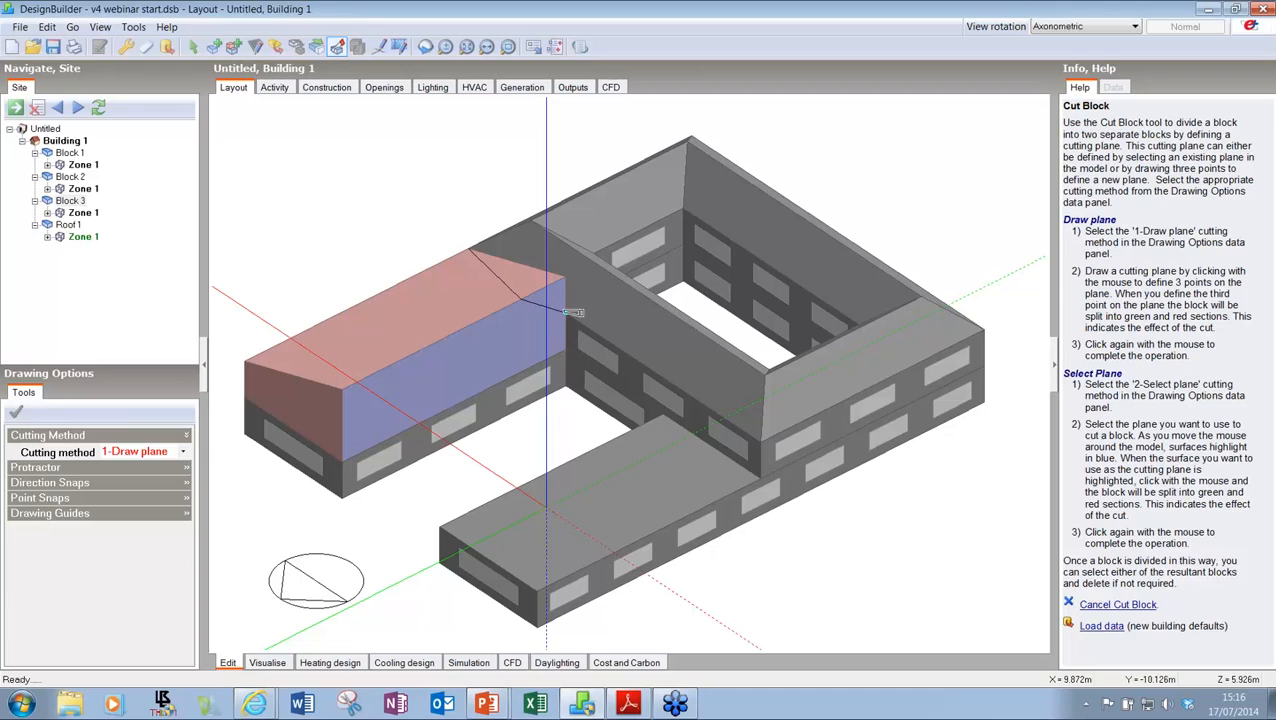
left_click(565, 311)
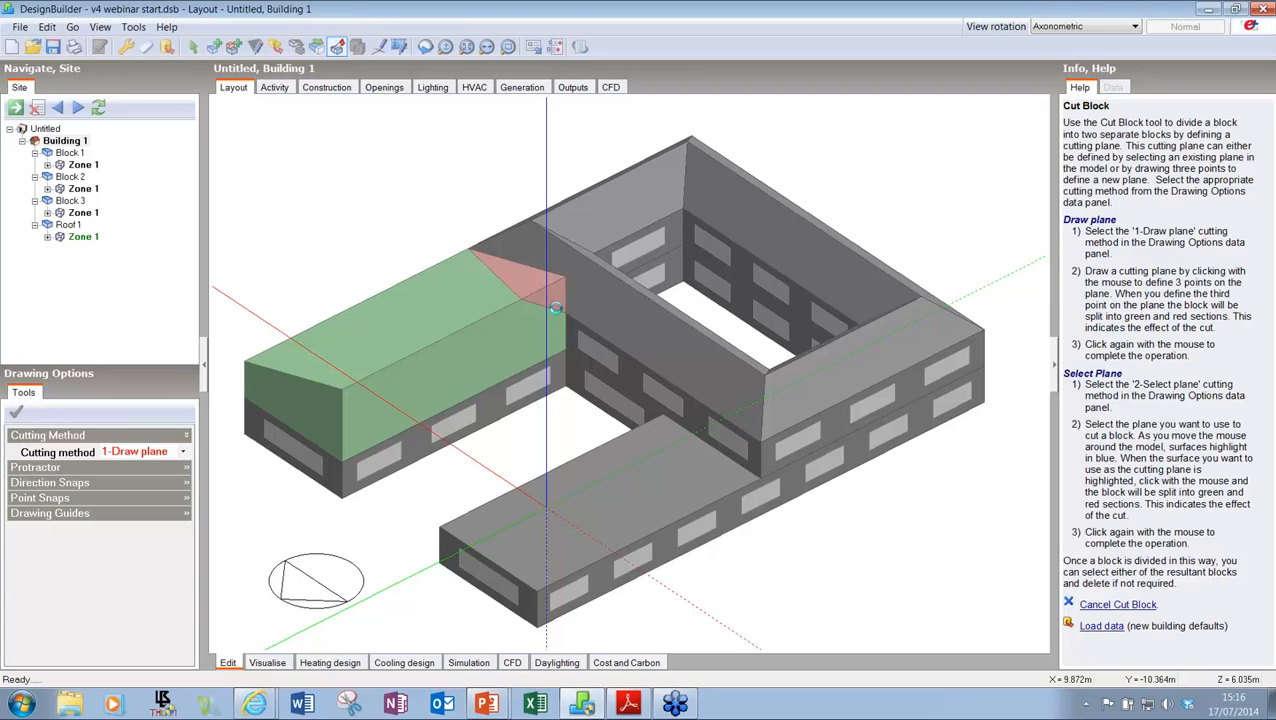
left_click(550, 300)
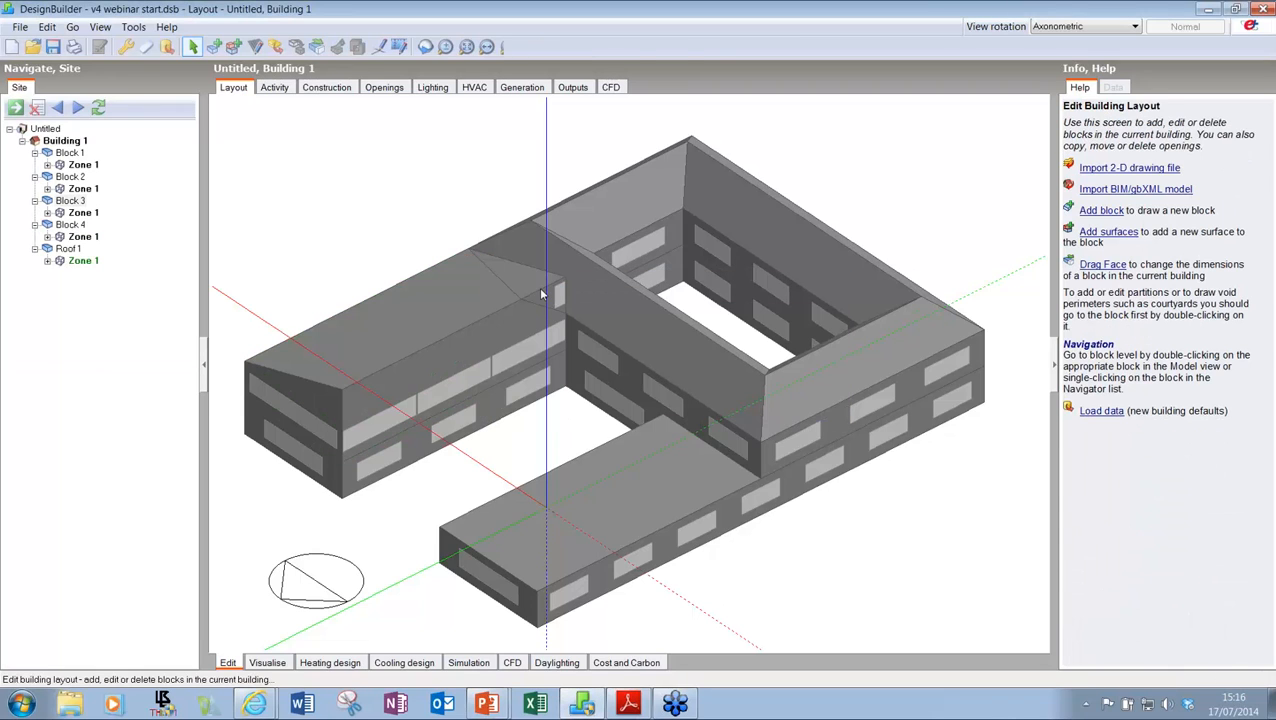
Step: Delete the small cut-off corner piece of the sloping-topped block beside the main roof
left_click(541, 294)
right_click(541, 294)
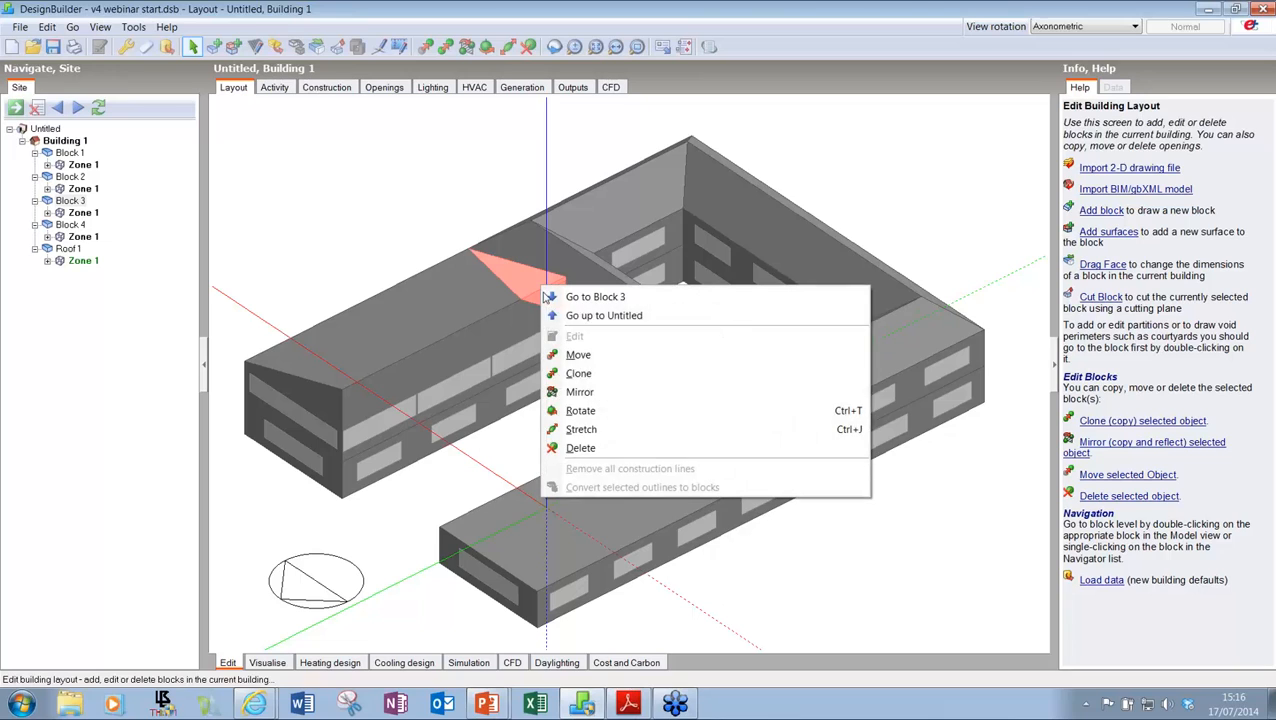
left_click(580, 447)
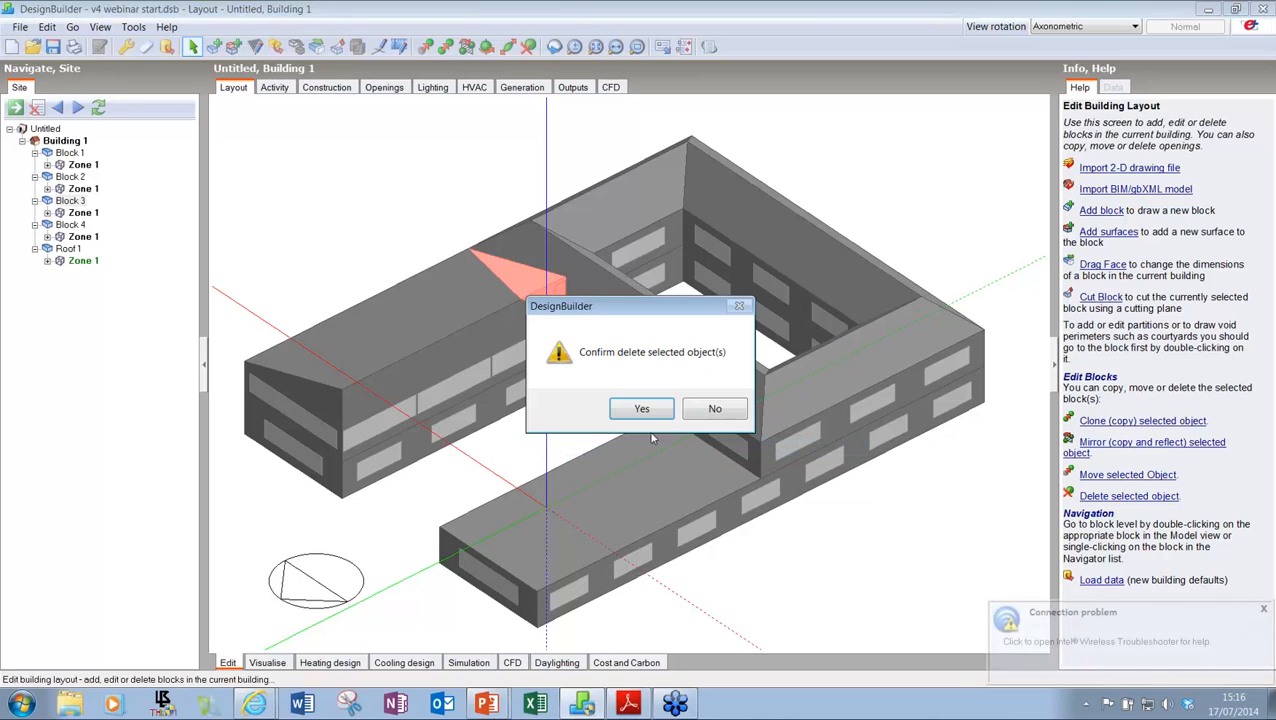
left_click(648, 412)
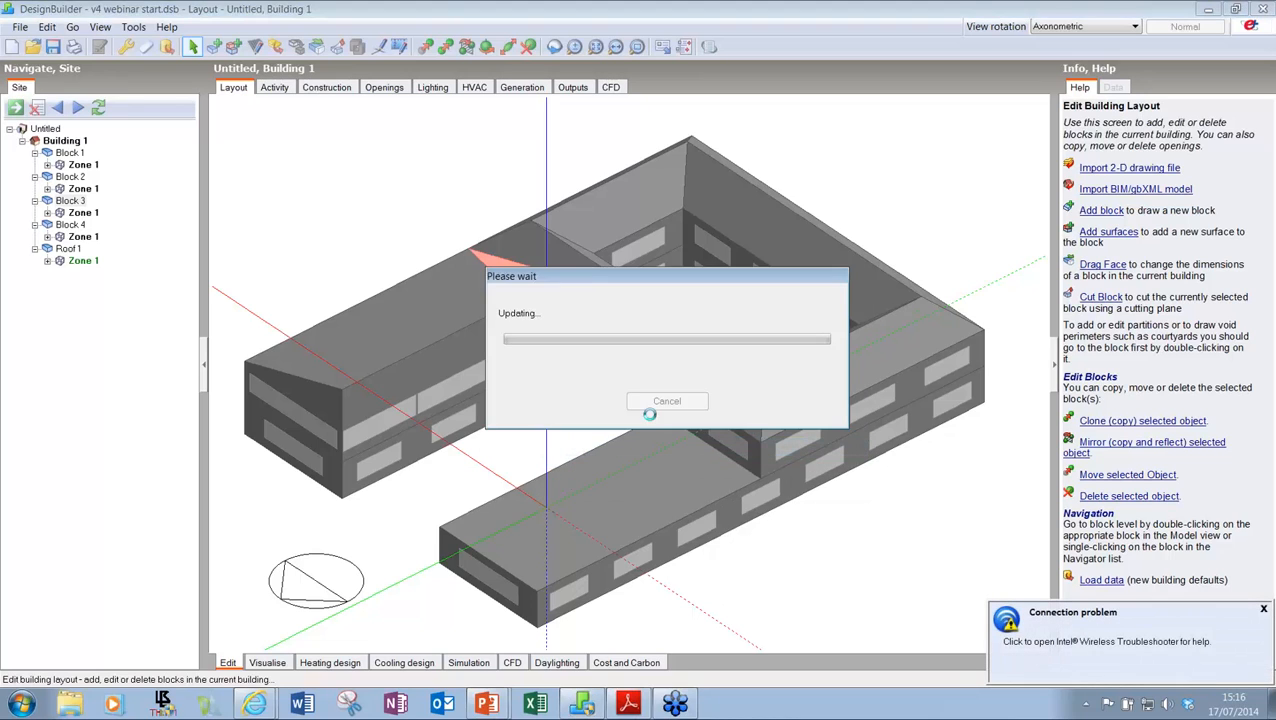
middle_click_drag(638, 336, 584, 338)
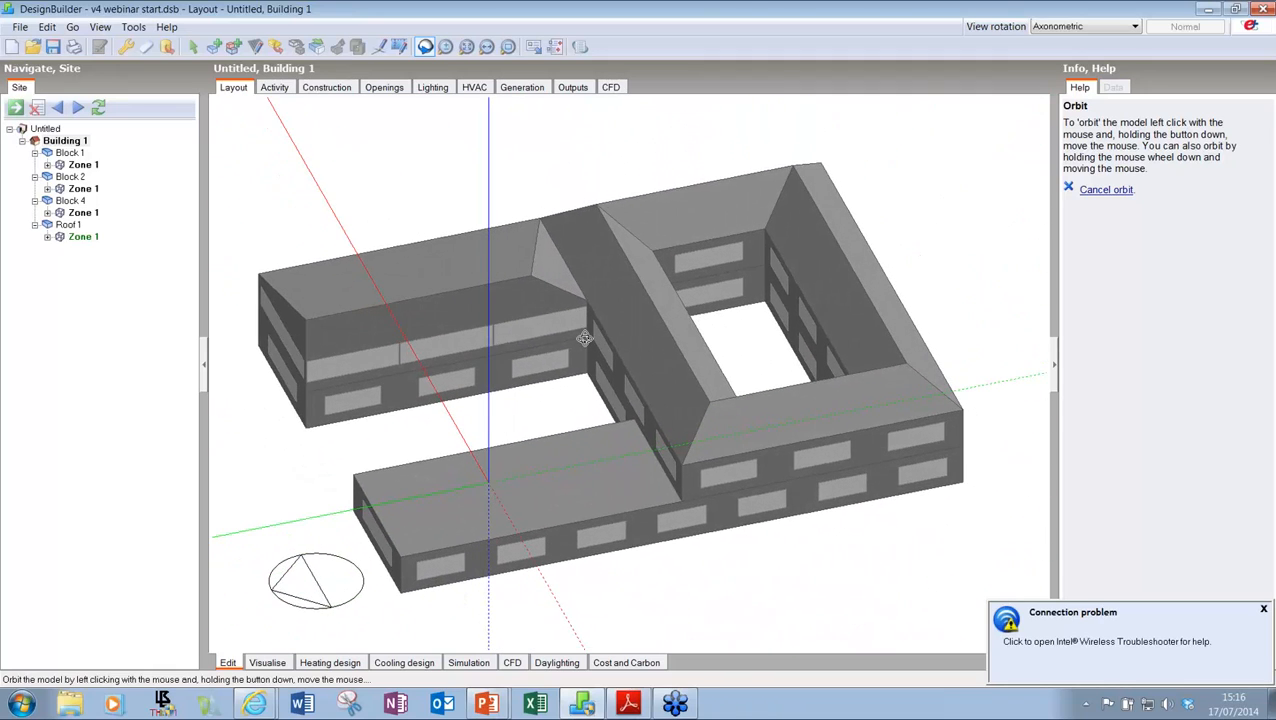
left_click_drag(584, 338, 636, 345)
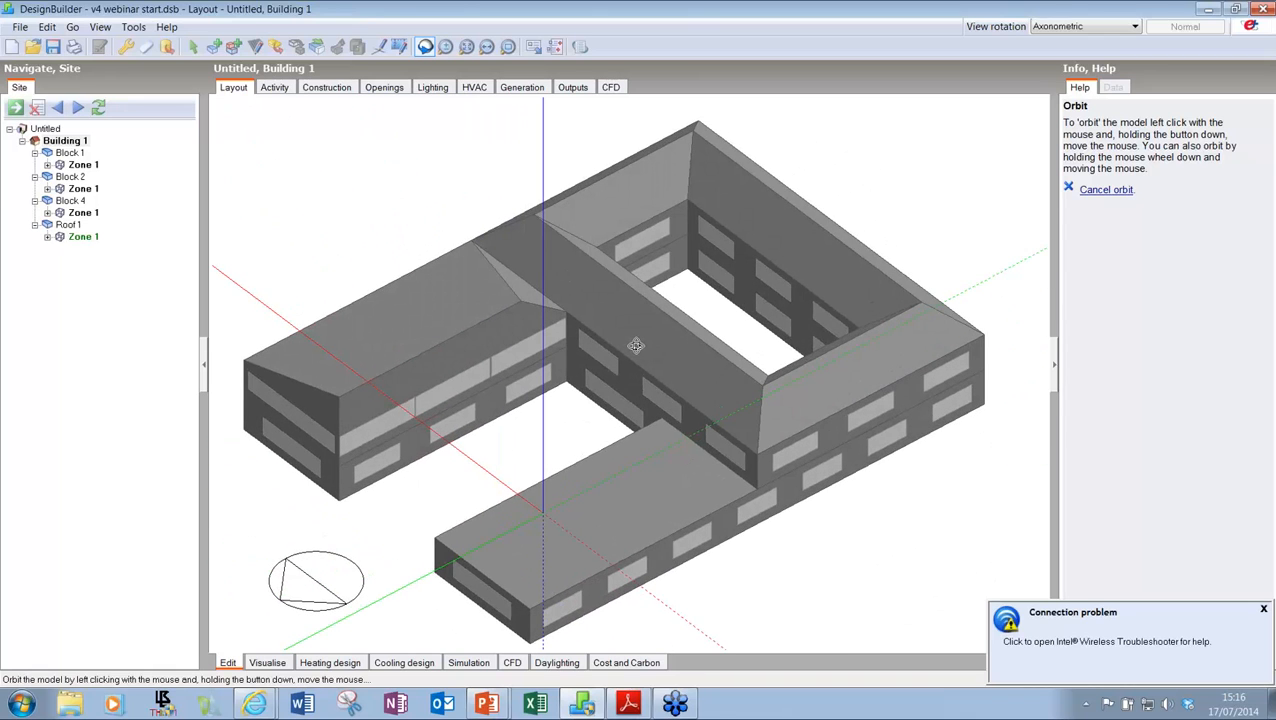
key("Escape")
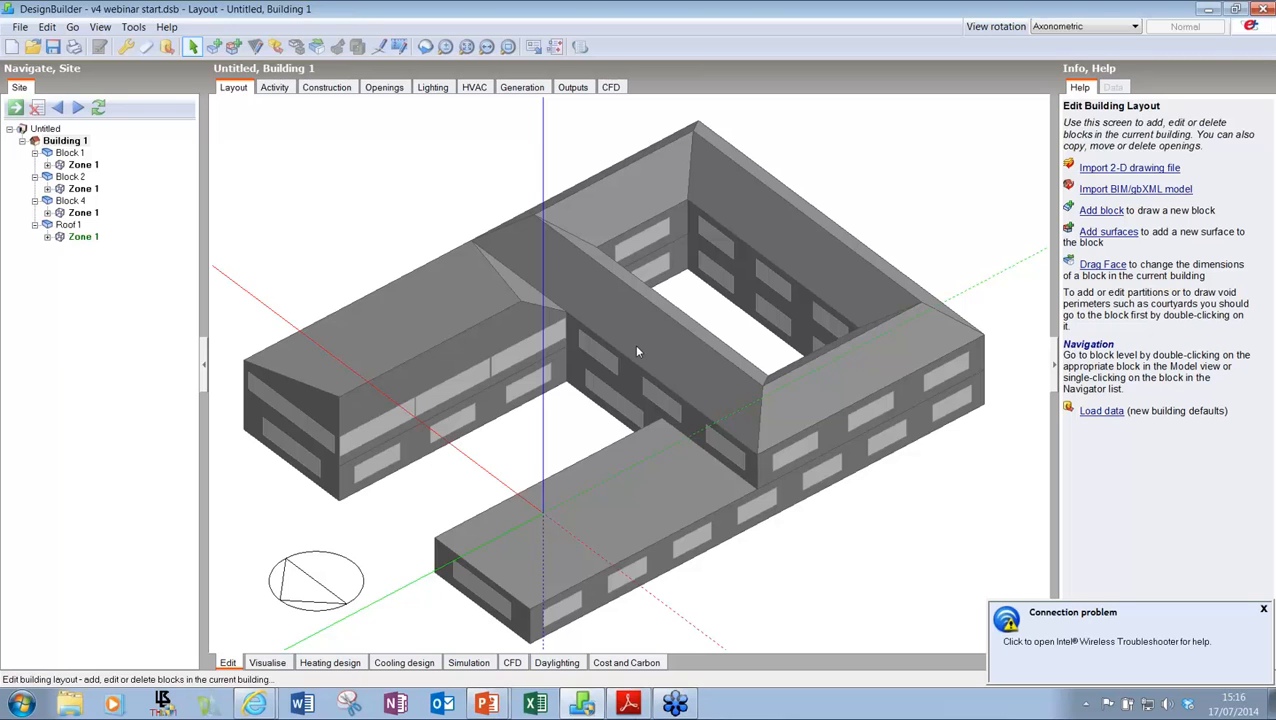
Step: Mirror a copy of the trimmed sloping-topped block about the Y-axis and place it on the opposite ground-floor wing
middle_click_drag(575, 360, 622, 350)
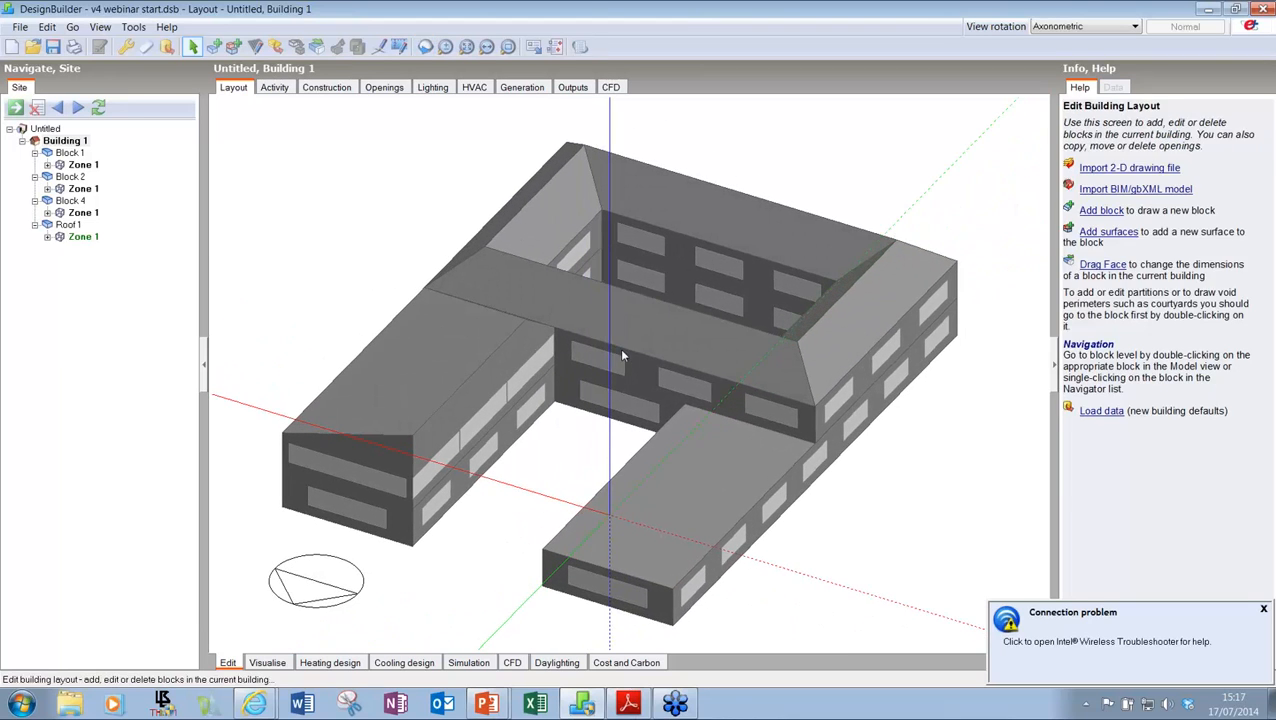
left_click(375, 400)
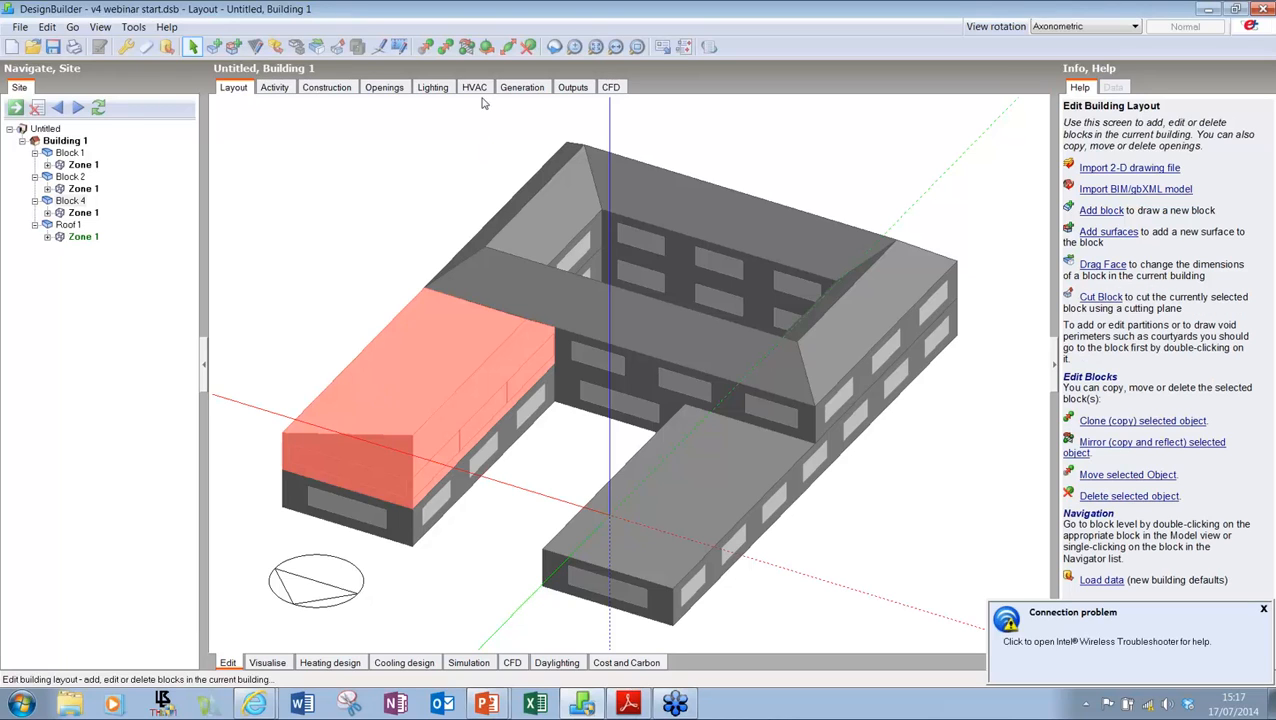
left_click(466, 46)
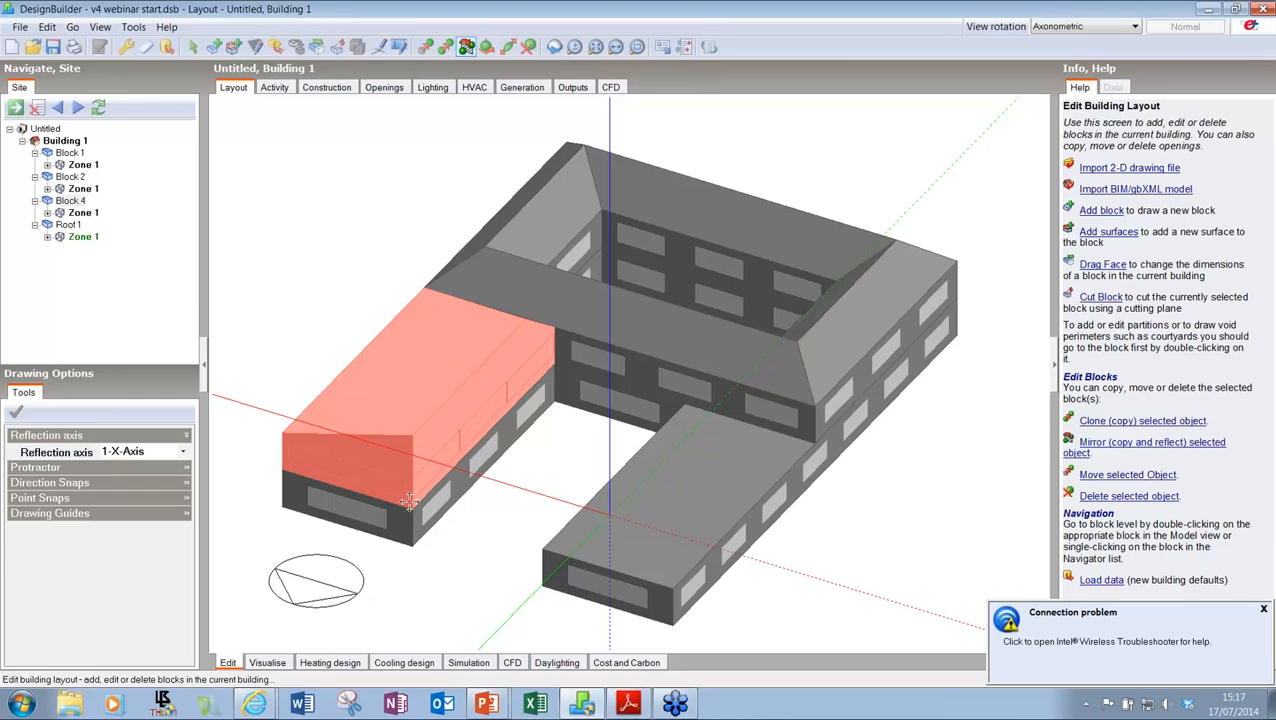
left_click(178, 452)
left_click(159, 482)
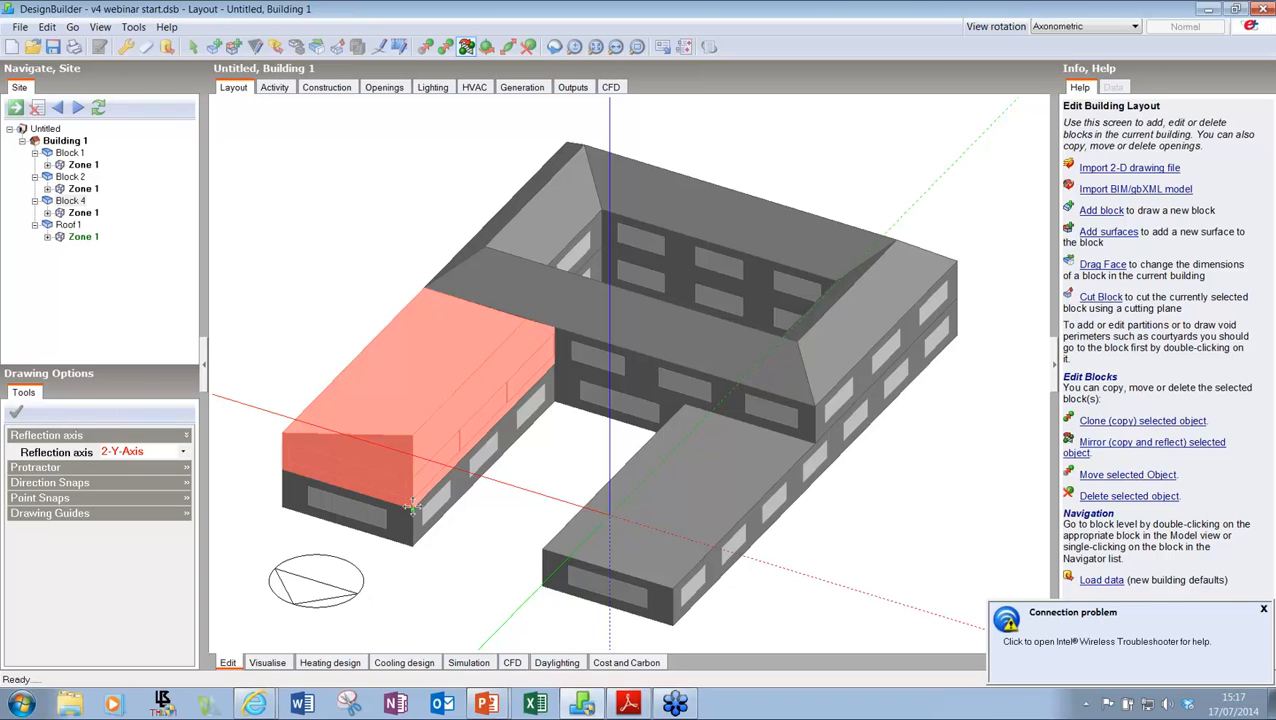
left_click(411, 507)
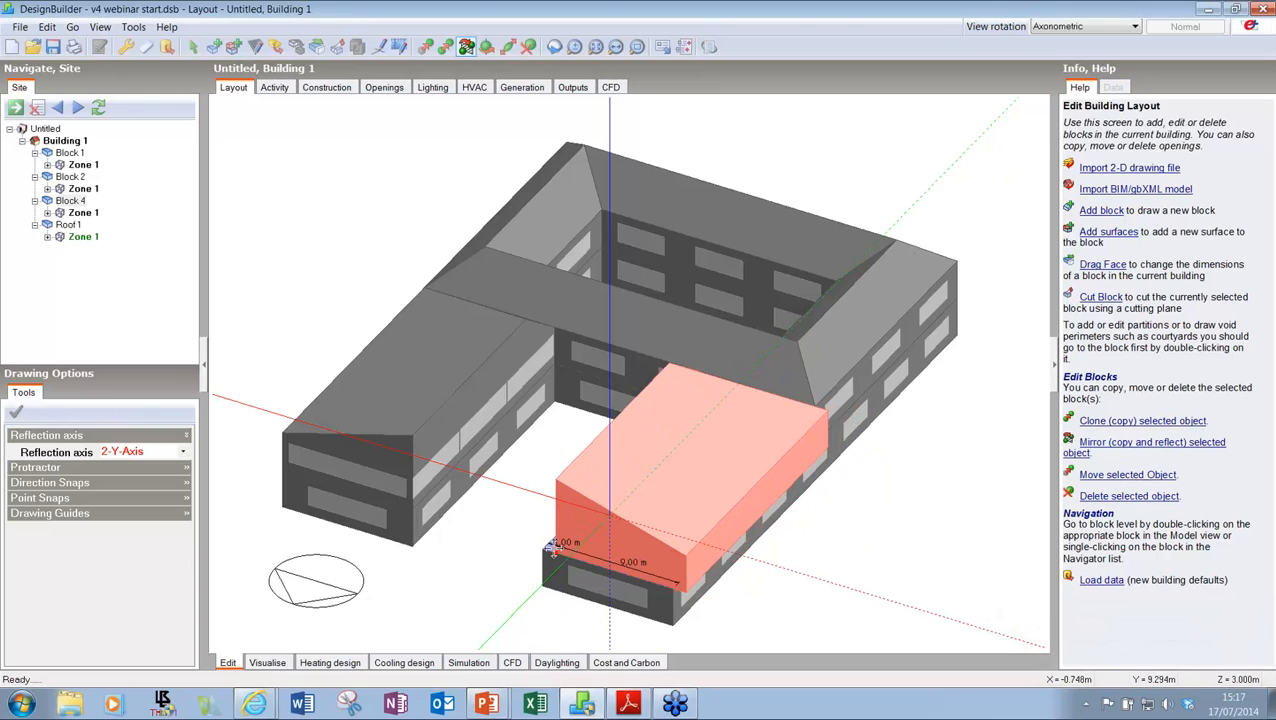
left_click(550, 546)
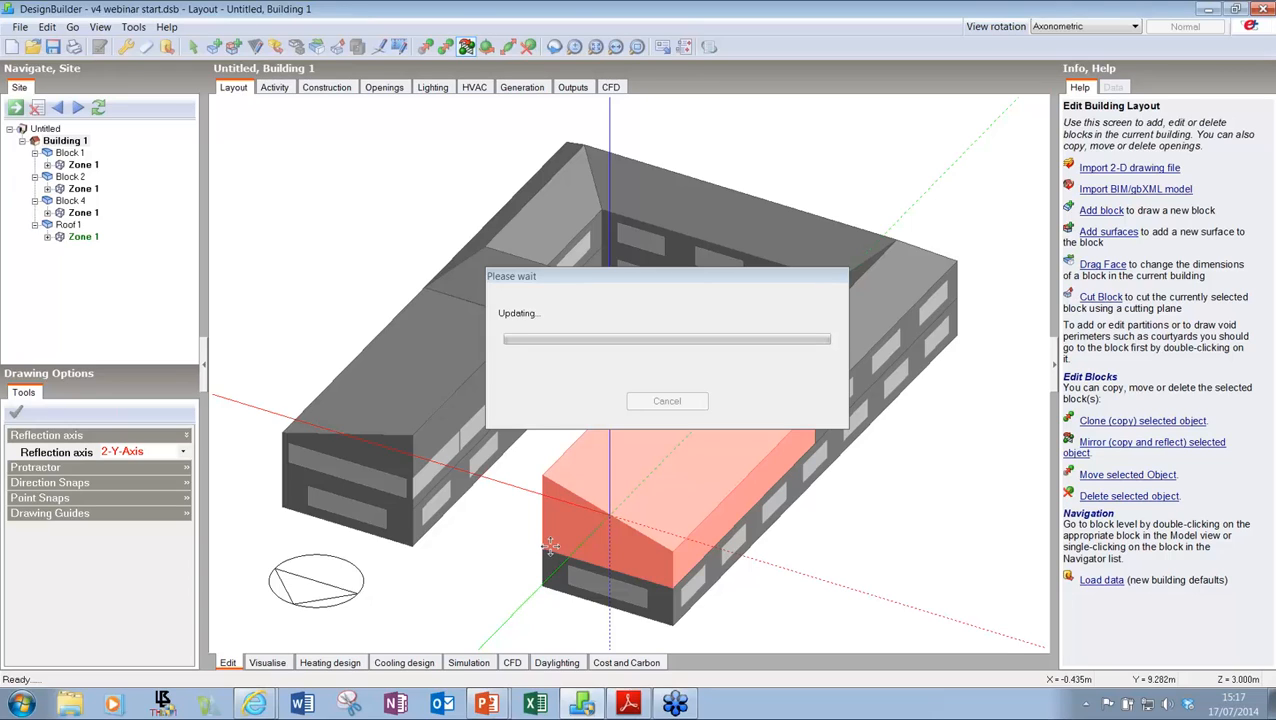
key("Escape")
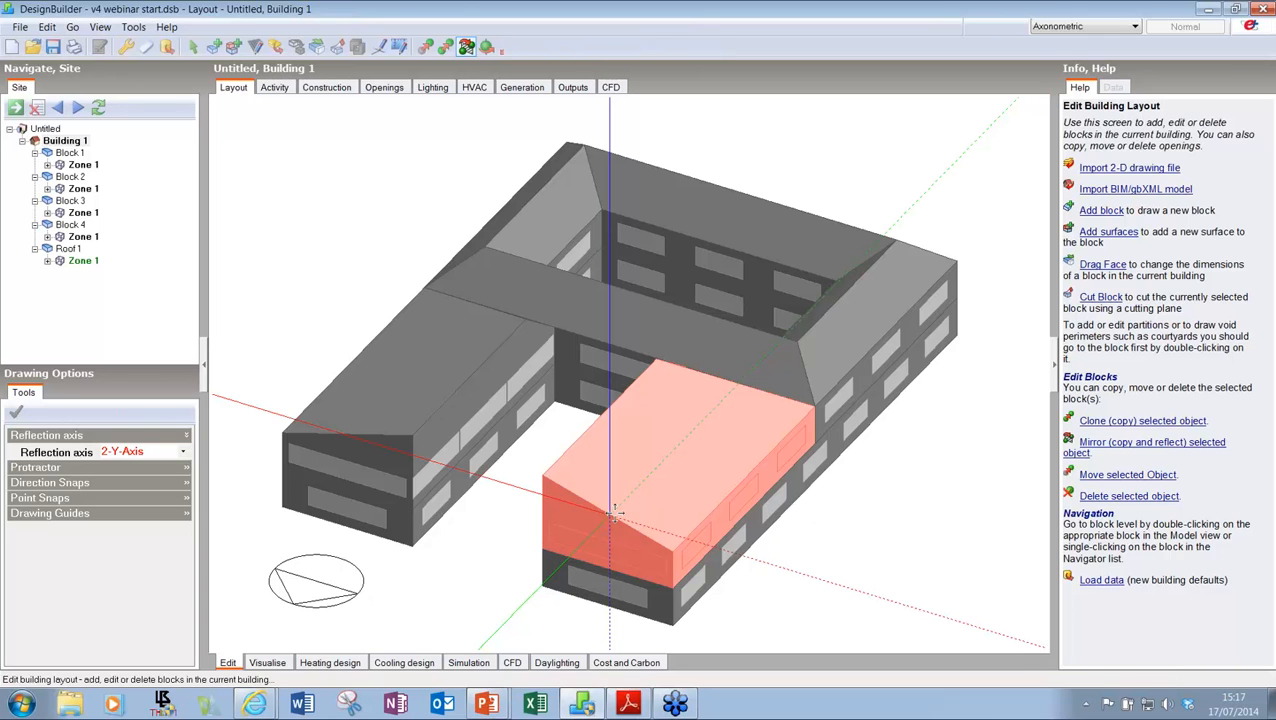
middle_click_drag(761, 444, 459, 465)
key("Escape")
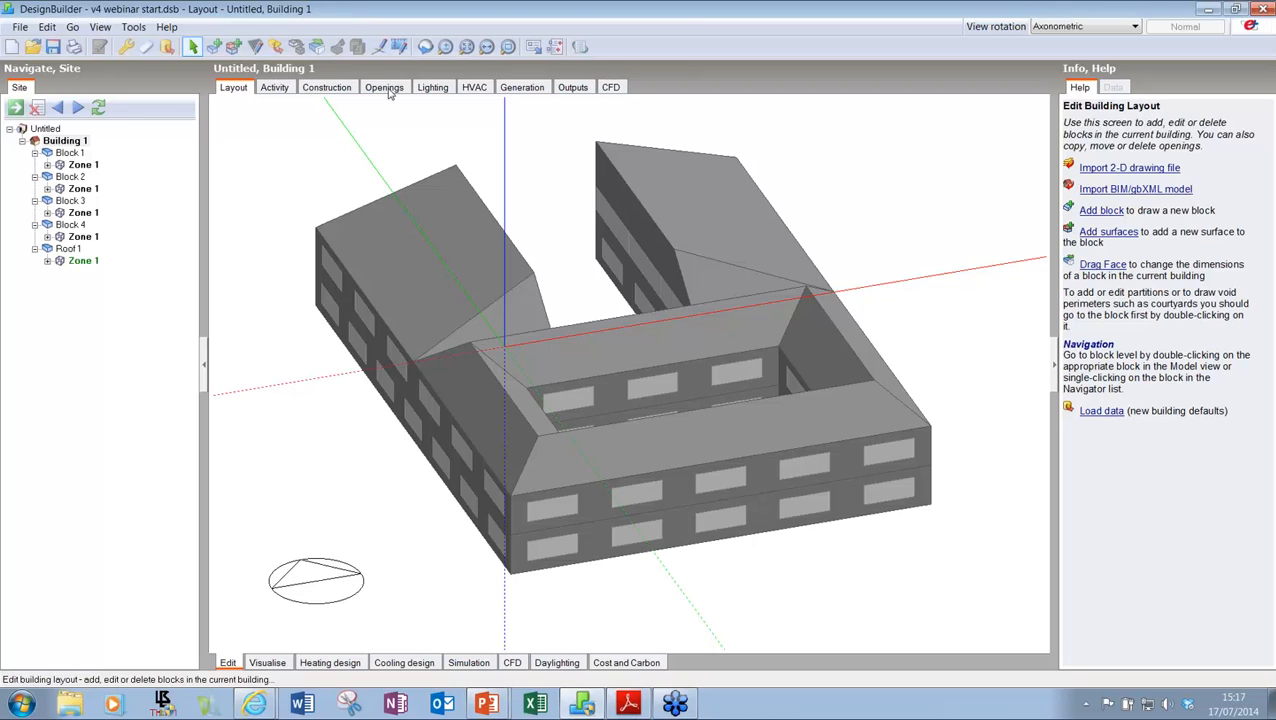
Step: Add a 3 m high semicircular block of 5 m radius at the middle of the ground-floor end wall, using an arc closed by a straight line
left_click(213, 50)
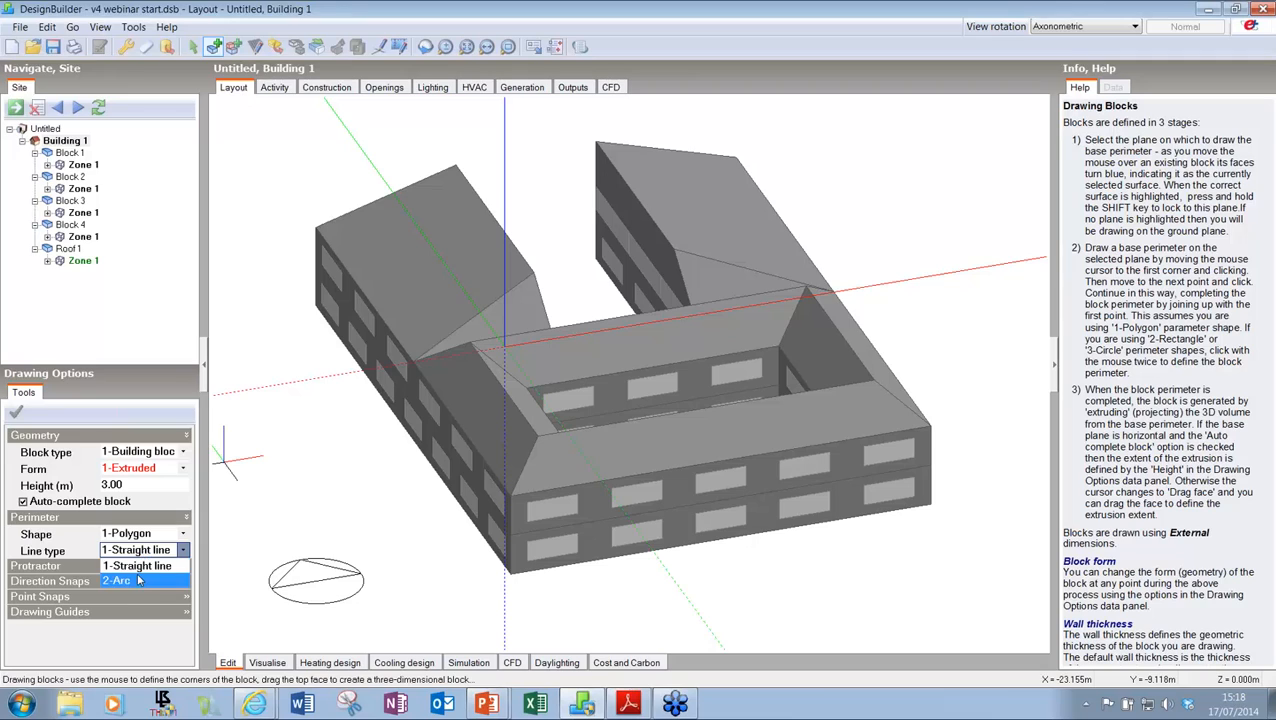
left_click(139, 580)
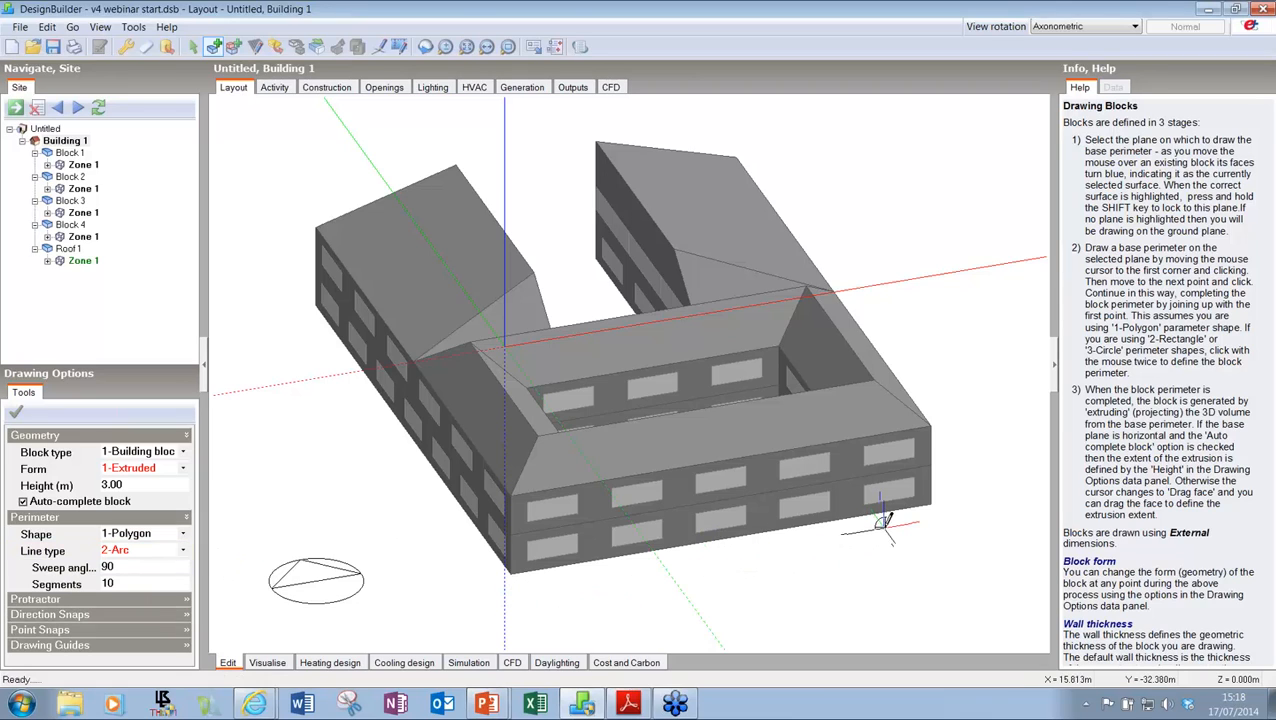
left_click(792, 521)
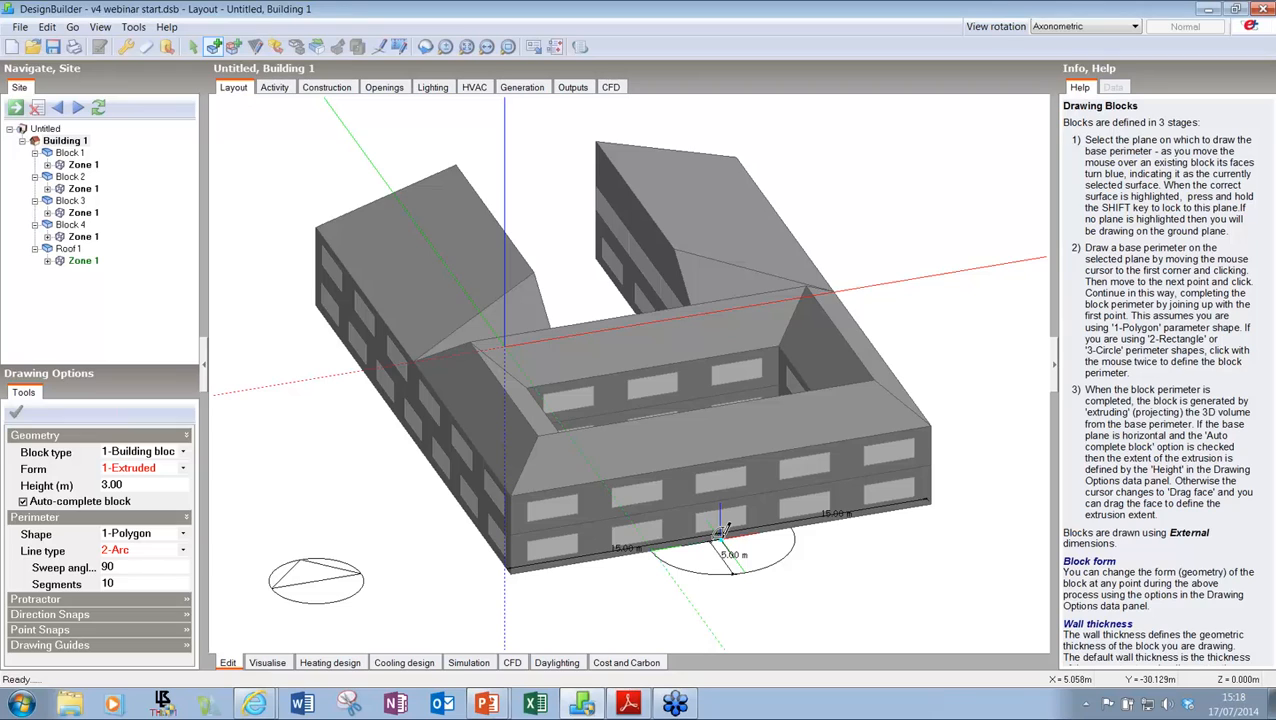
left_click(139, 549)
left_click(135, 566)
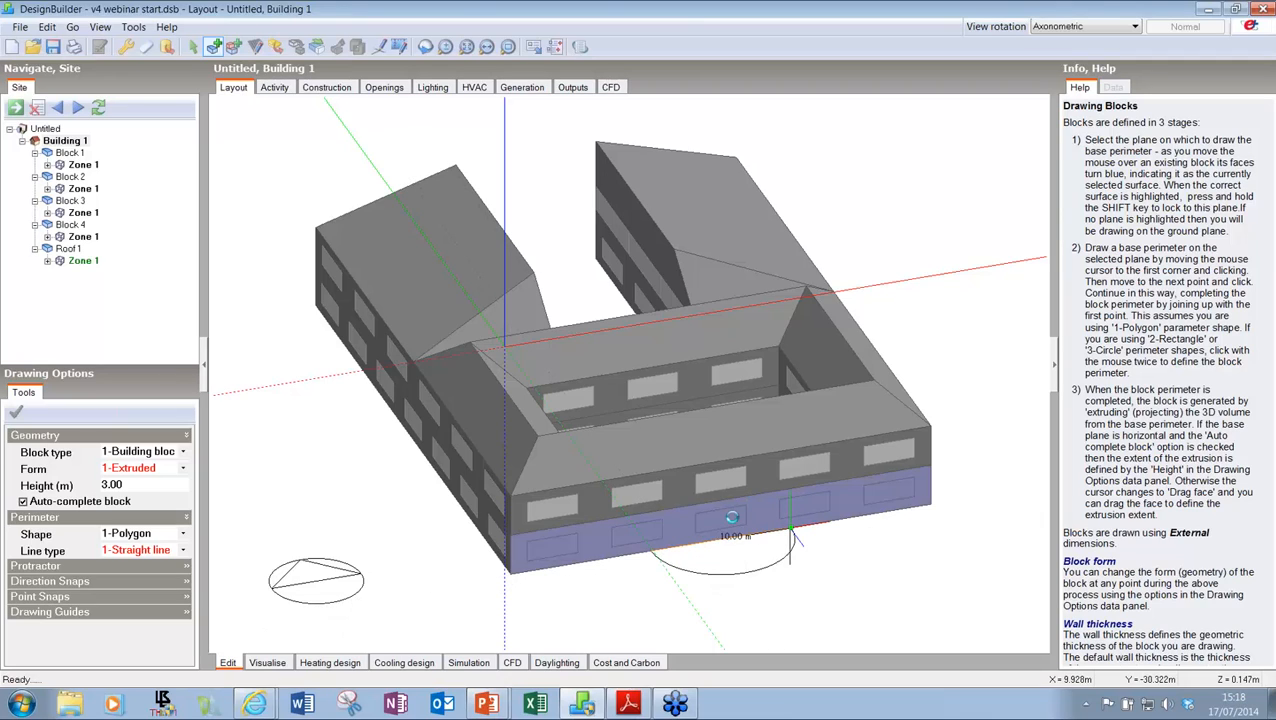
left_click(732, 517)
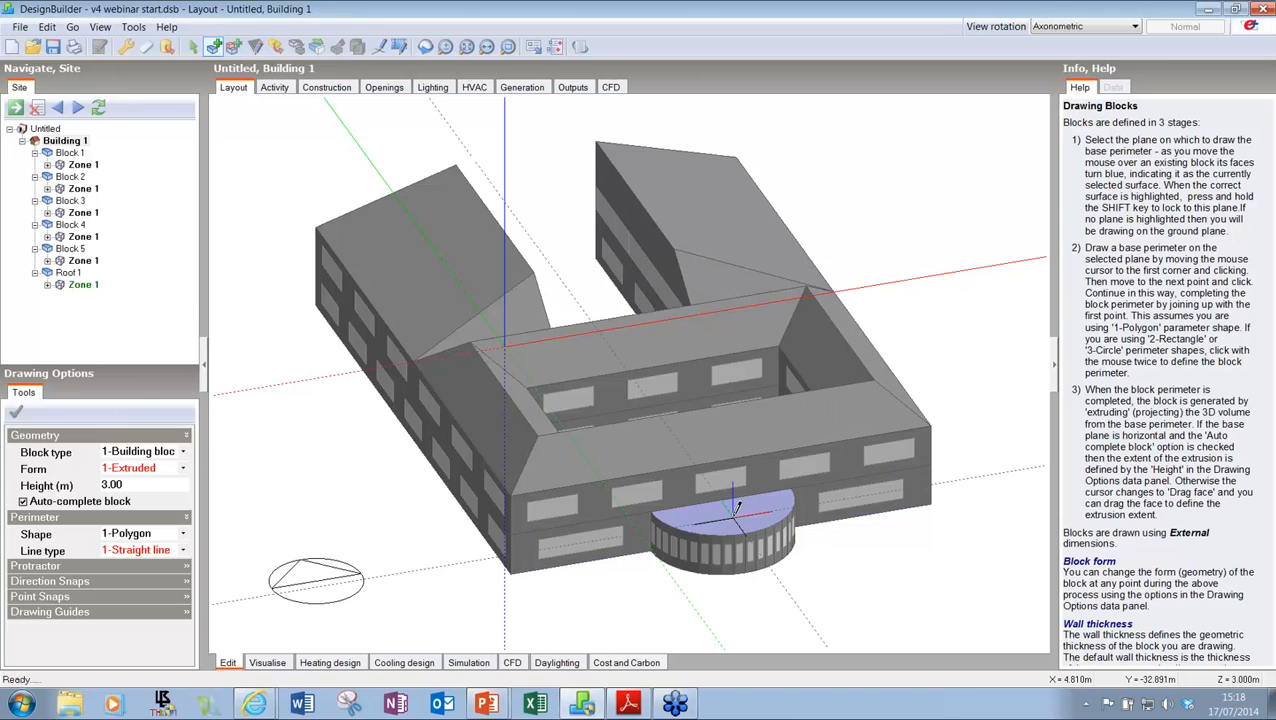
key("Escape")
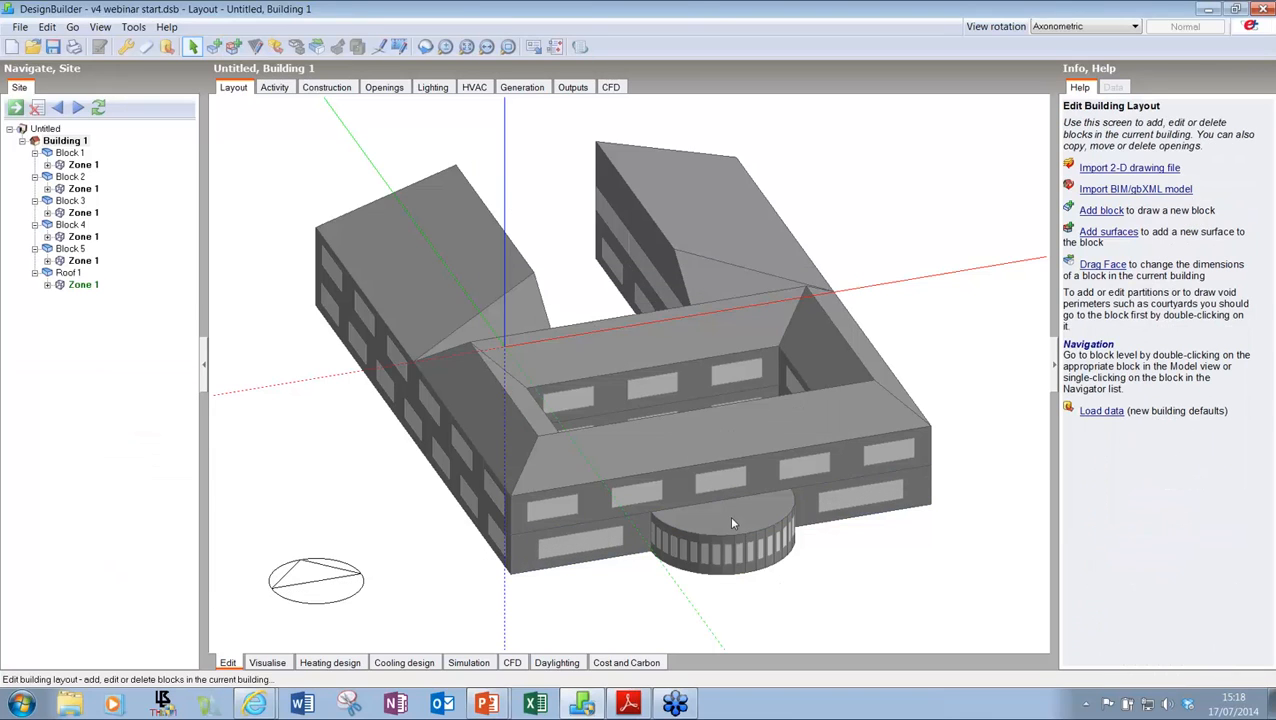
Step: Merge the semicircular block with the main ground-floor block using a Boolean operation
left_click(726, 525)
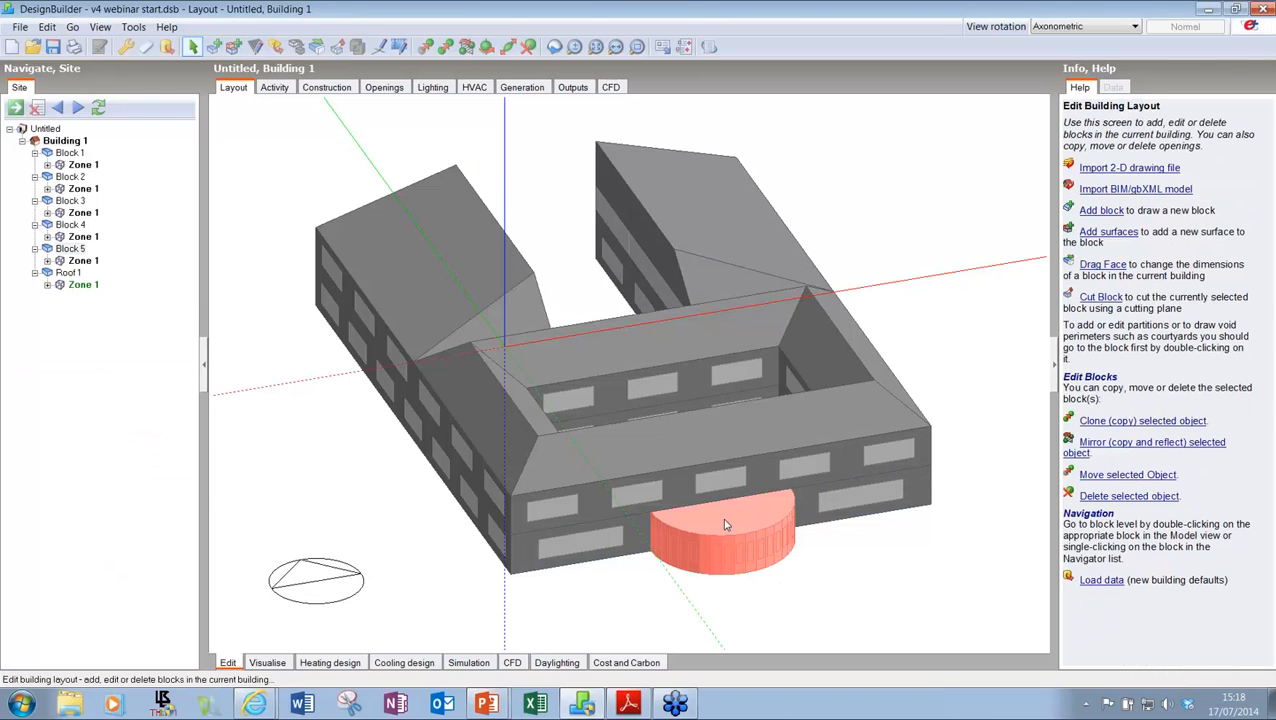
left_click(632, 541, "ctrl")
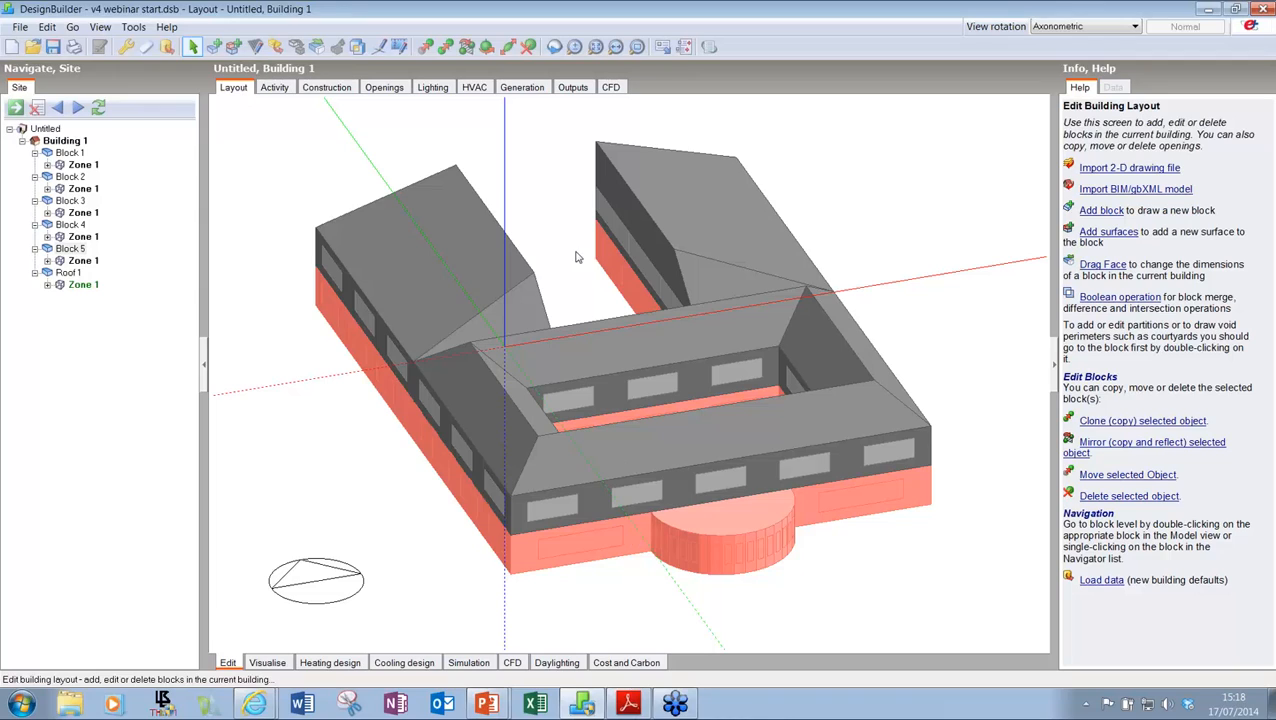
left_click(355, 48)
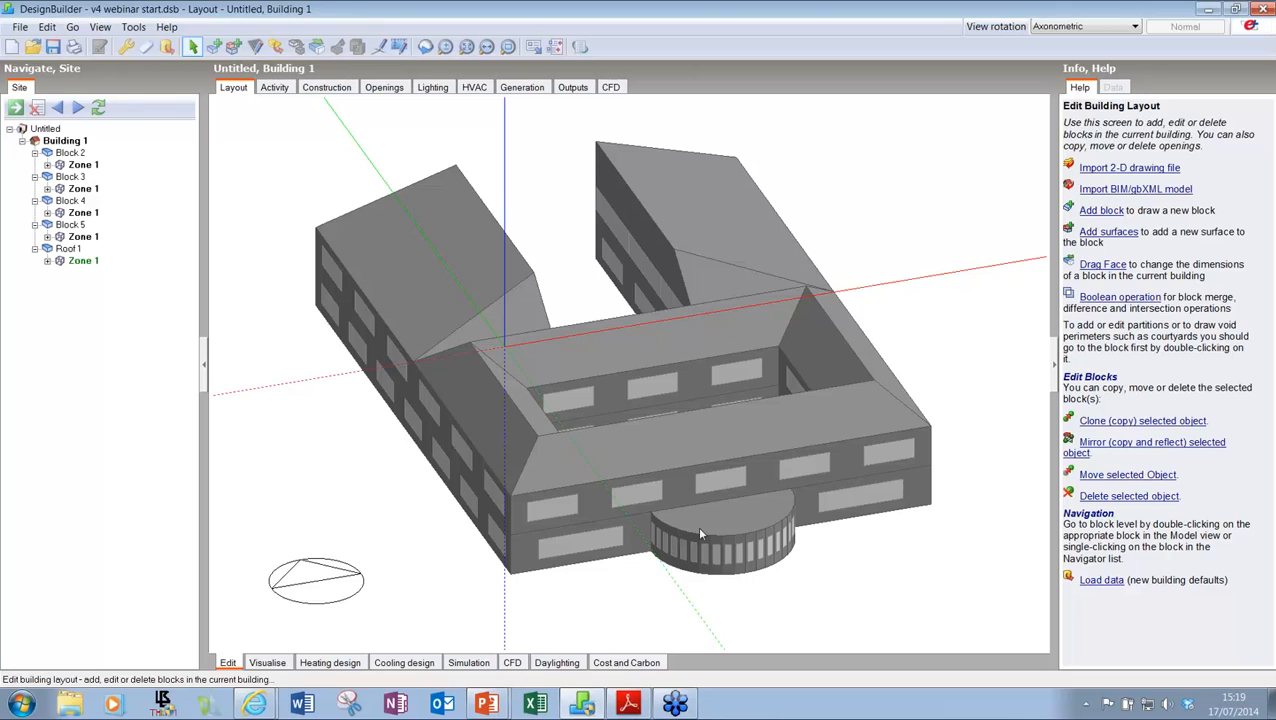
Step: Open the merged ground-floor block at block level to view its layout around the courtyard and semicircular bay
double_click(697, 525)
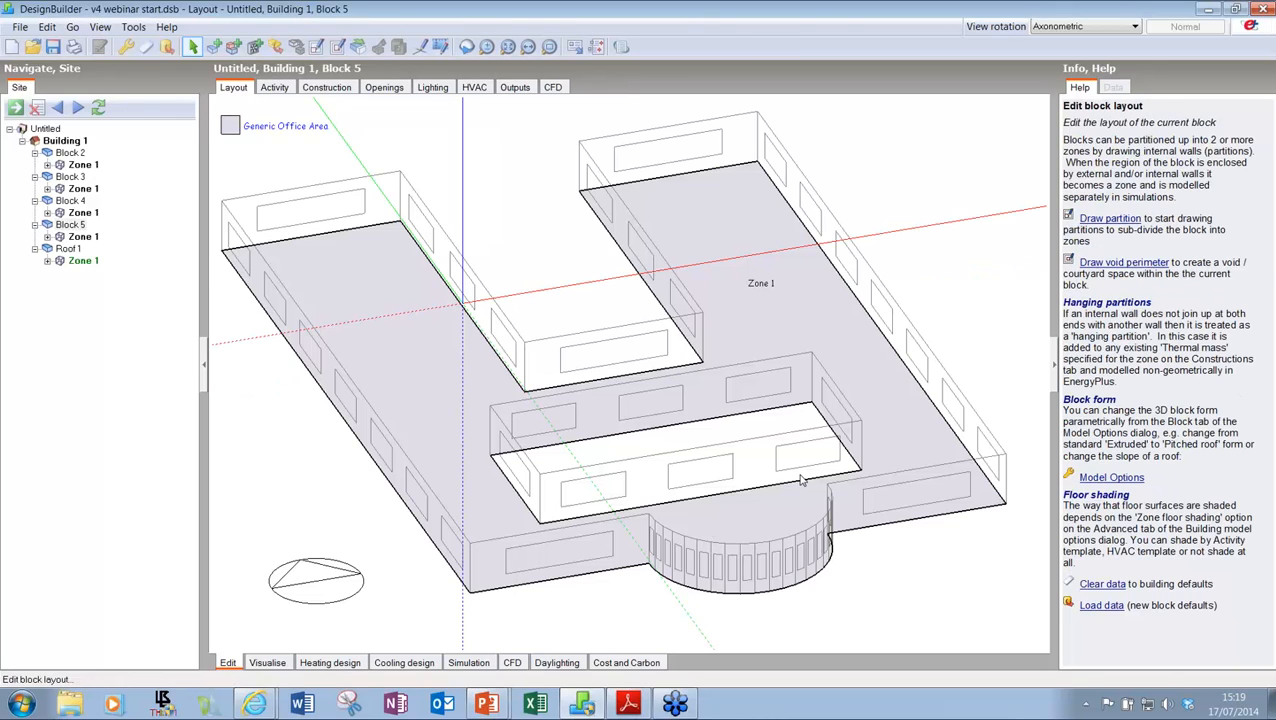
middle_click_drag(800, 481, 382, 456)
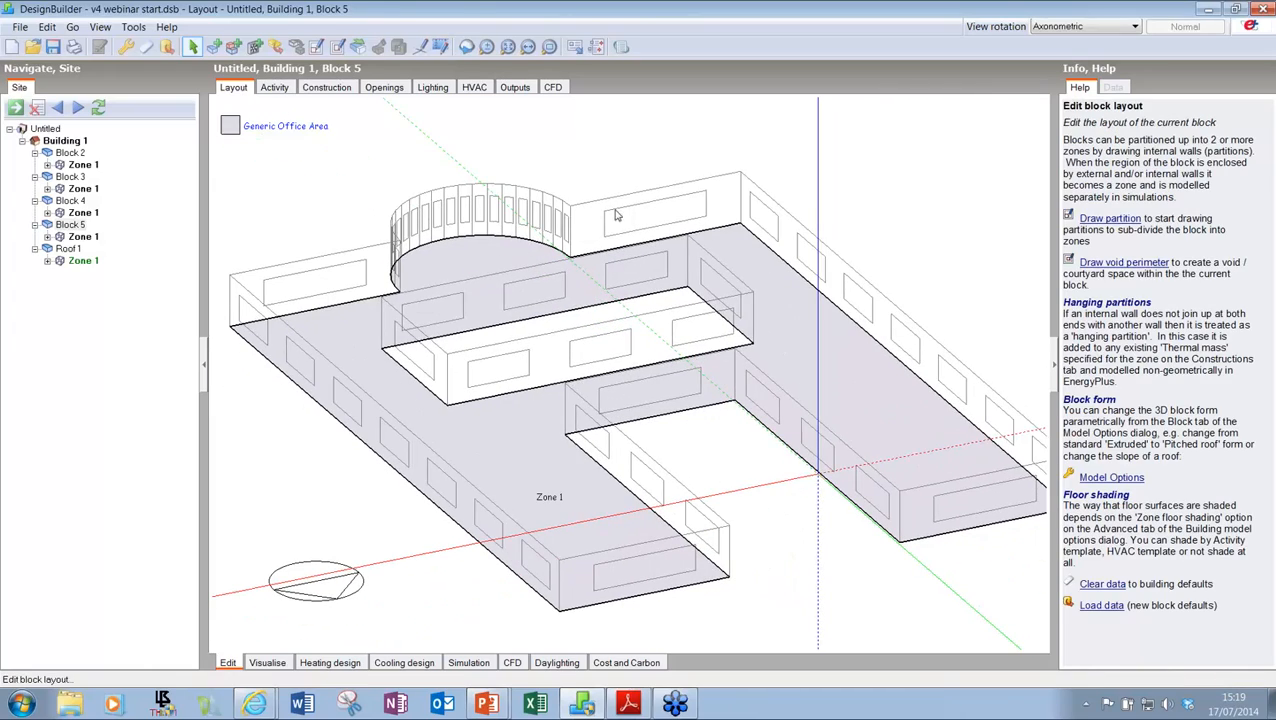
middle_click_drag(815, 430, 698, 466)
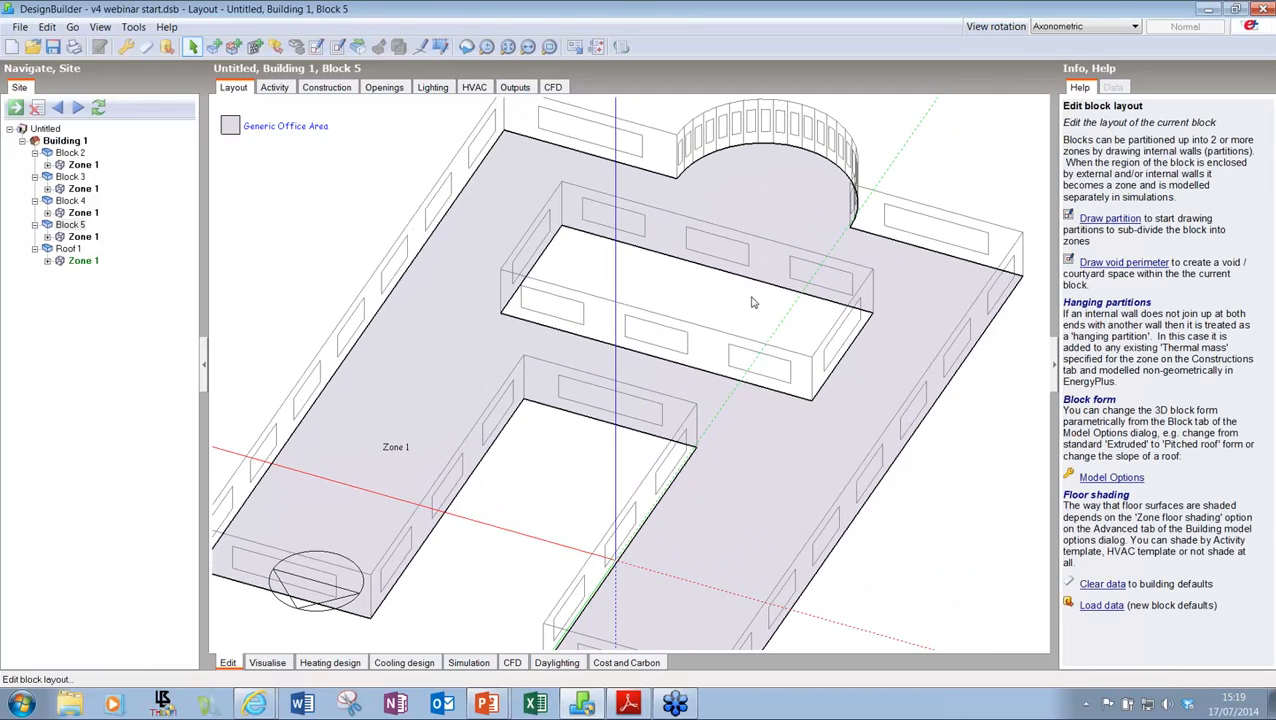
middle_click_drag(752, 296, 625, 395, "shift")
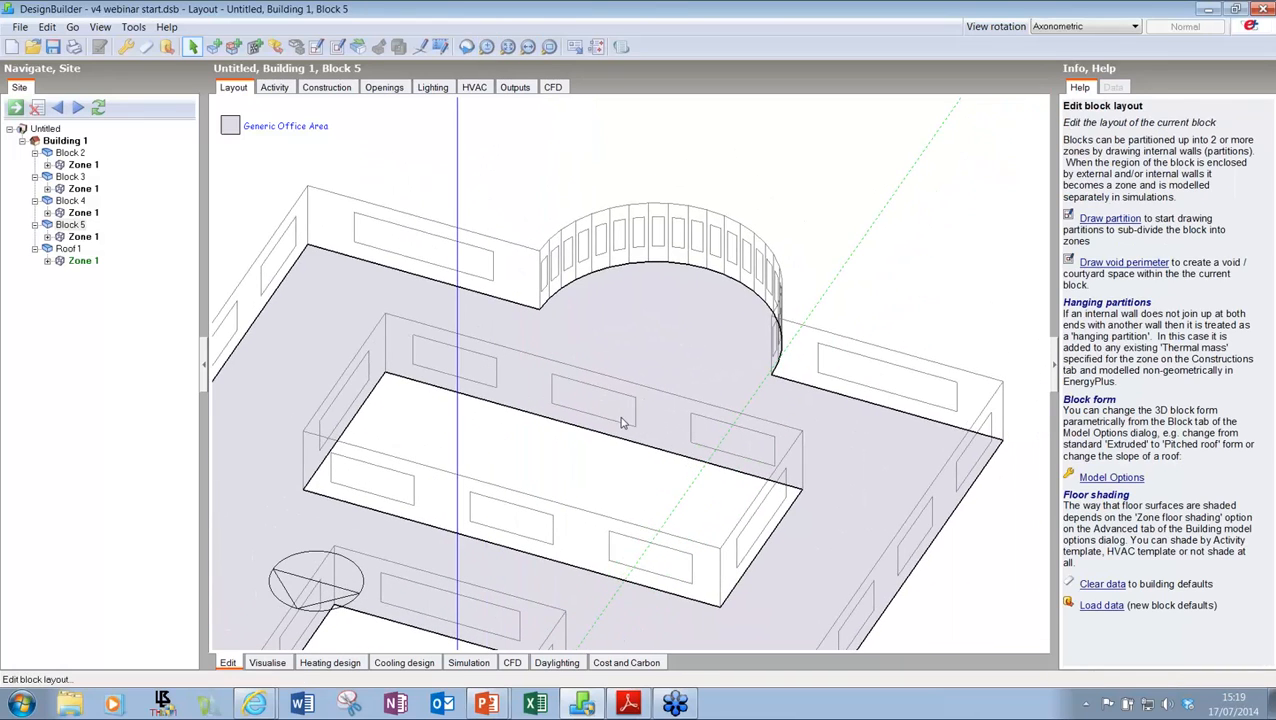
Step: Draw two straight standard partitions 6 m long from the ends of the semicircular bay to the courtyard wall
left_click(315, 47)
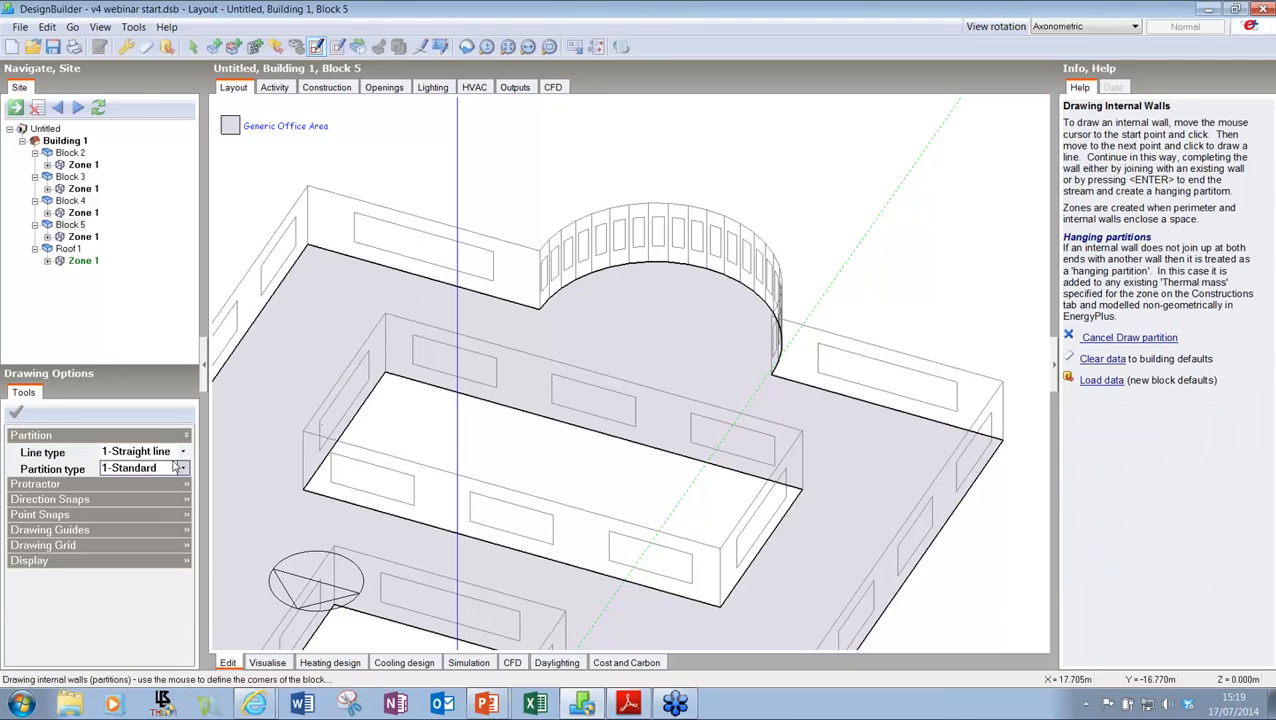
left_click(540, 308)
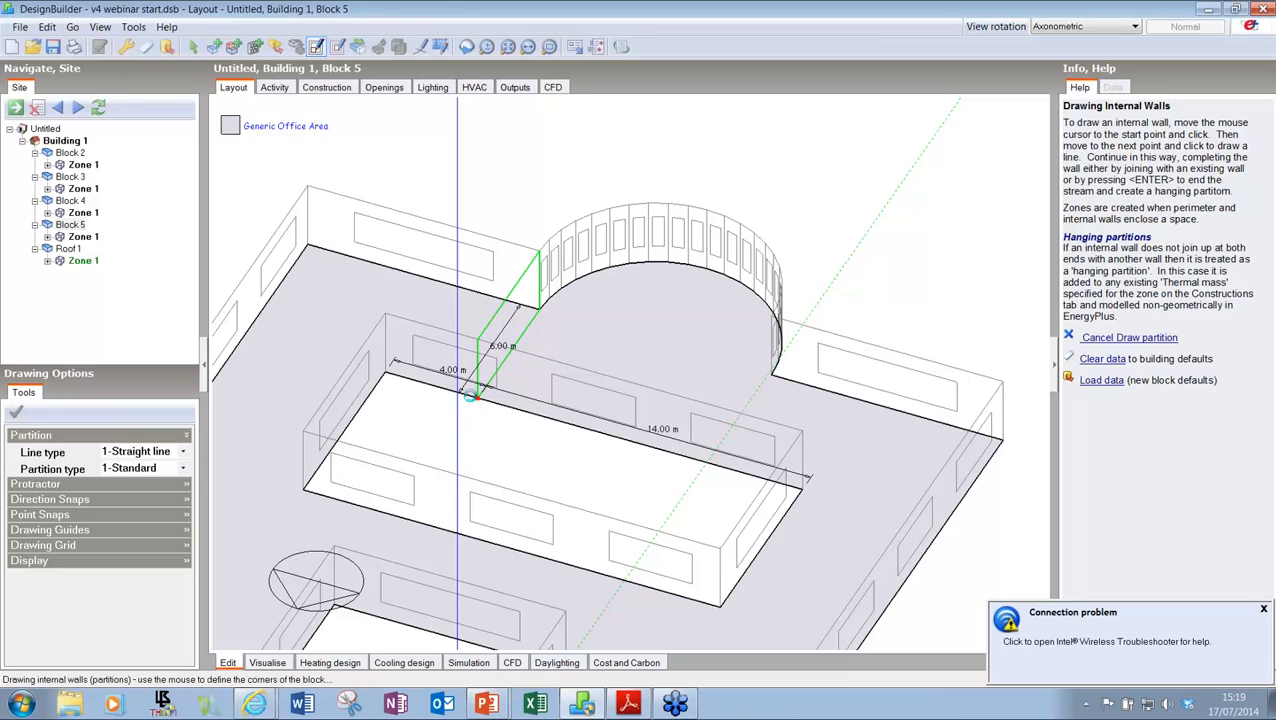
left_click(474, 396)
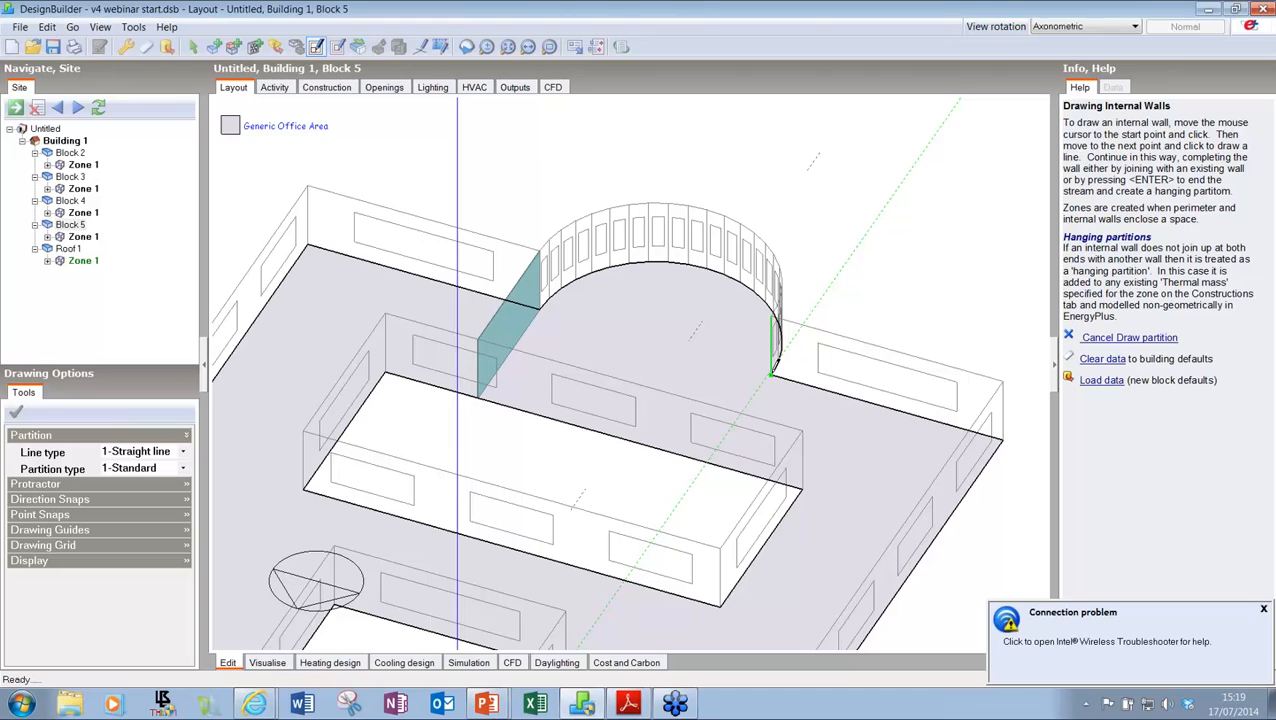
left_click(772, 374)
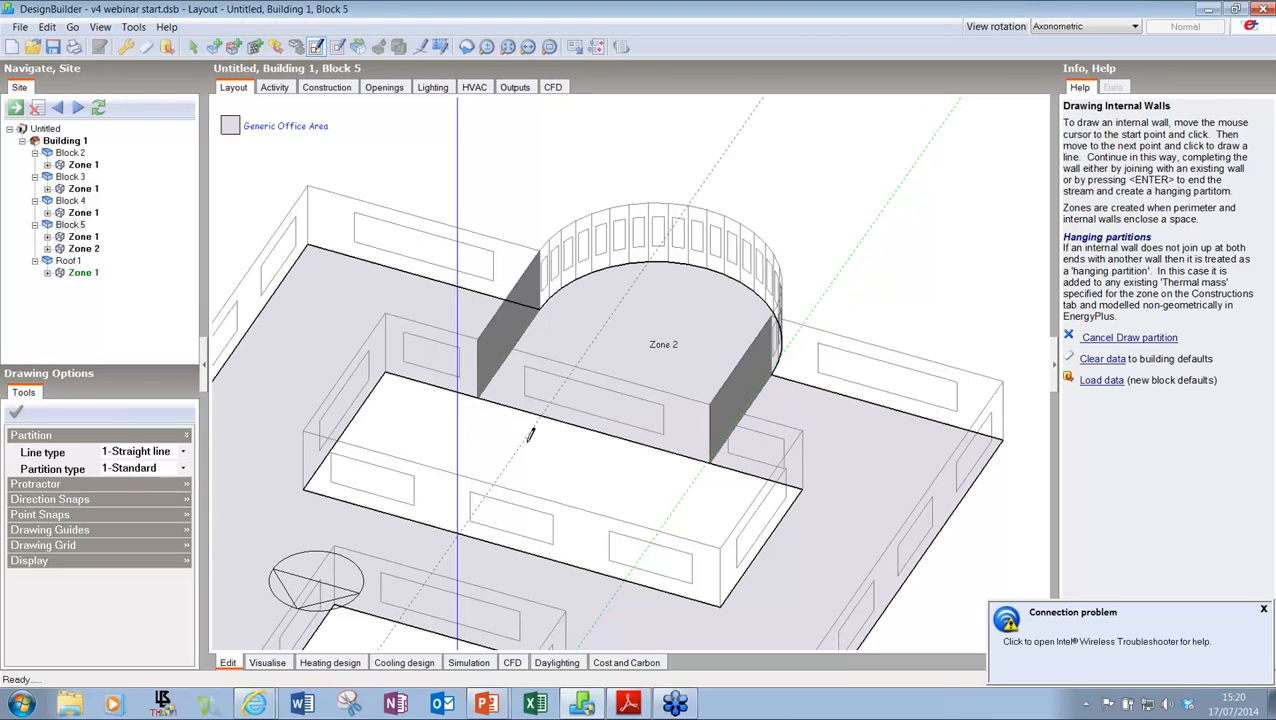
key("Escape")
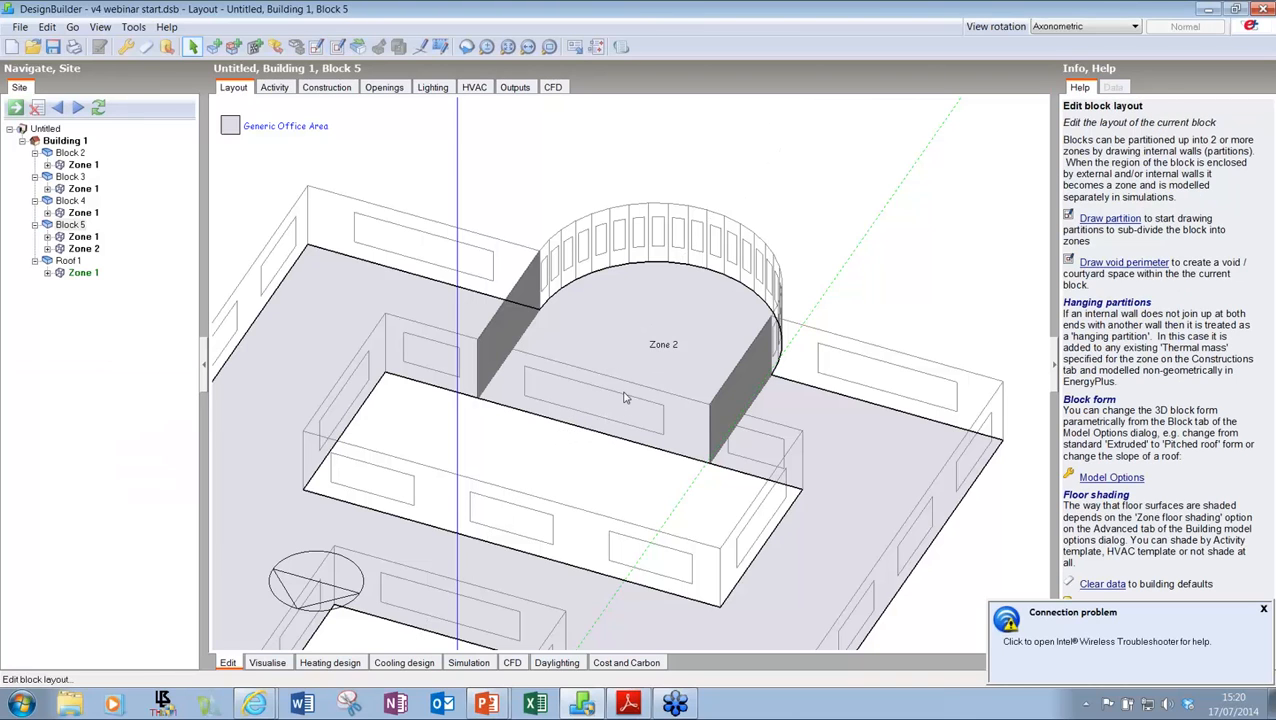
Step: Rename the new zone containing the semicircular bay as Reception and return to building level
mouse_move(628, 365)
middle_mouse_down()
mouse_move(618, 457)
mouse_move(638, 373)
middle_mouse_up()
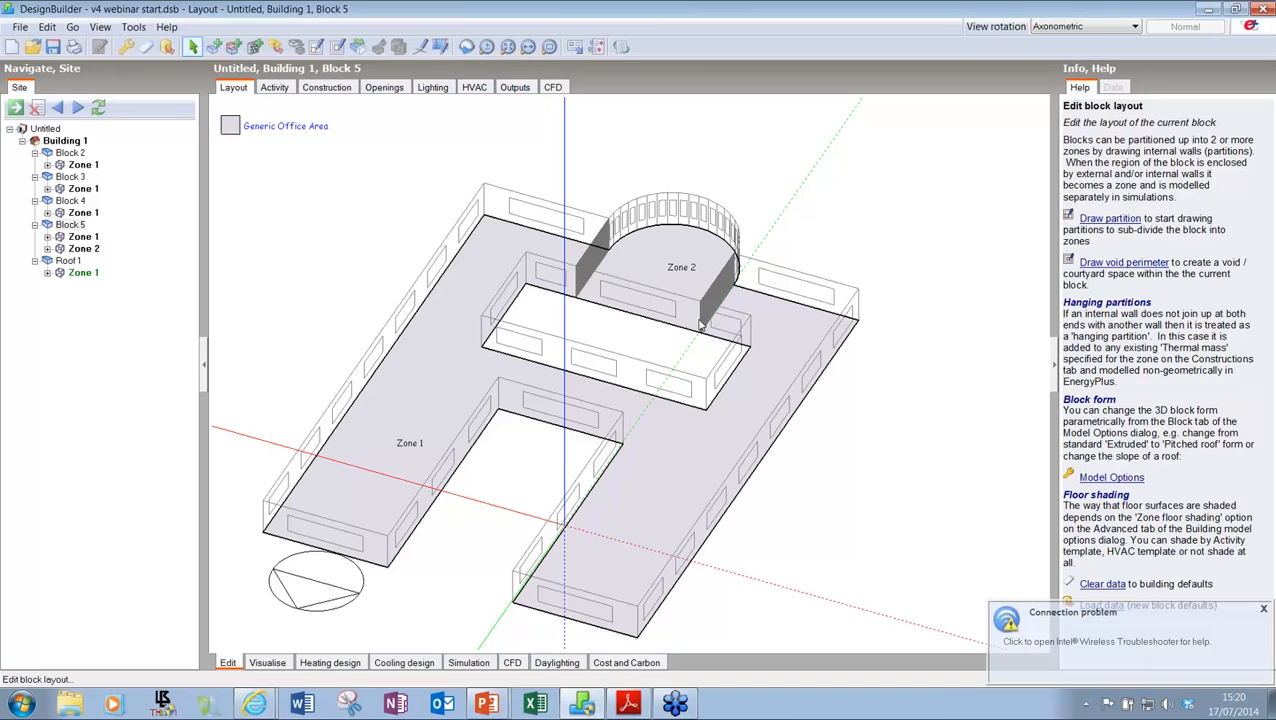
middle_click_drag(703, 325, 680, 328)
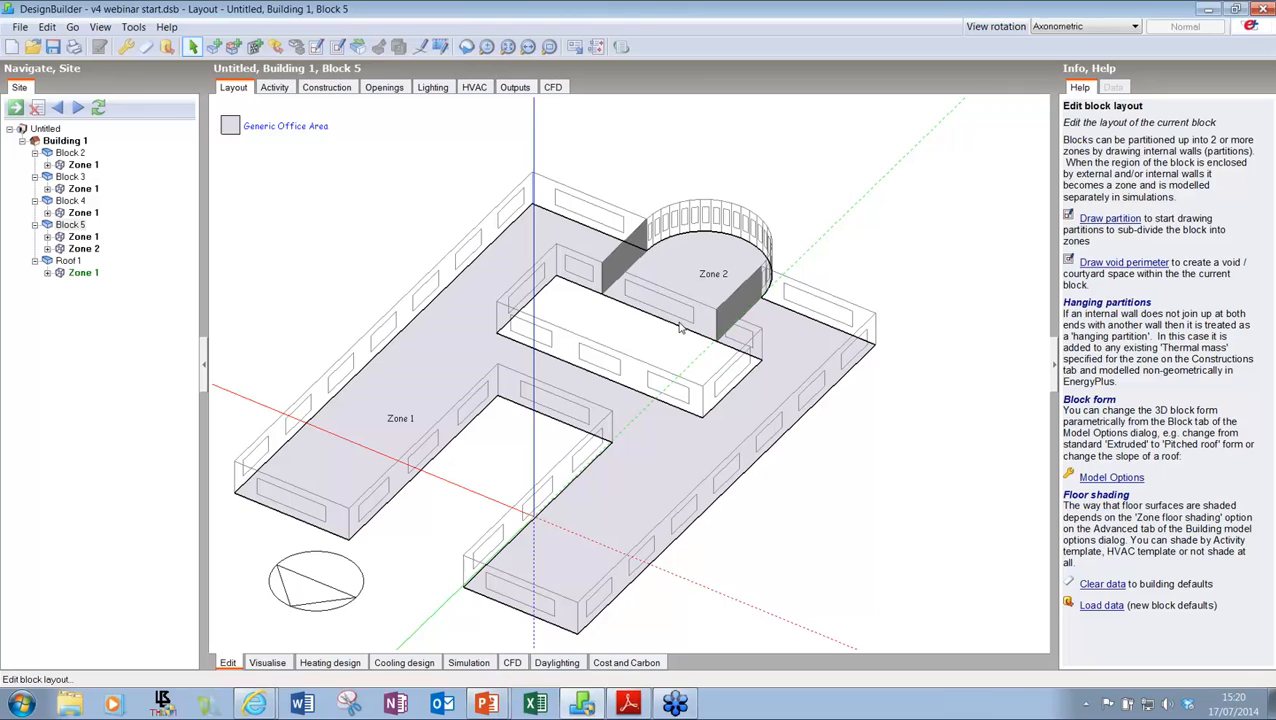
left_click(717, 262)
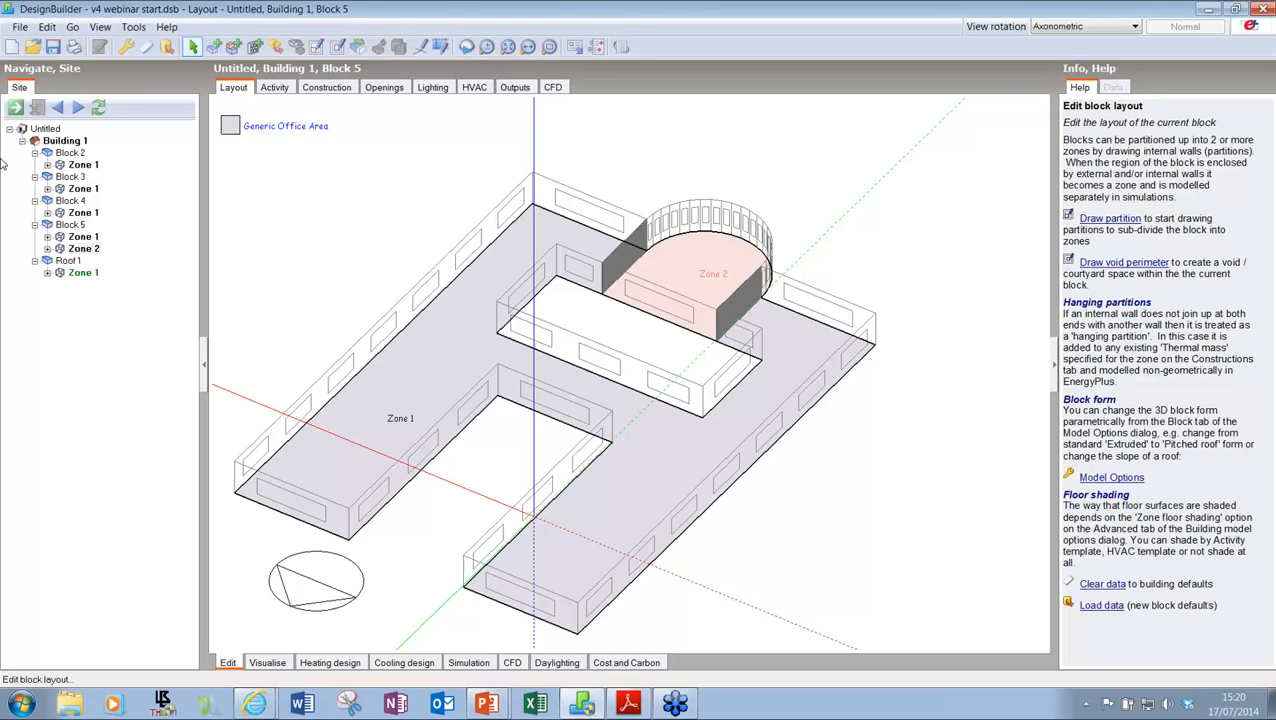
left_click(75, 249)
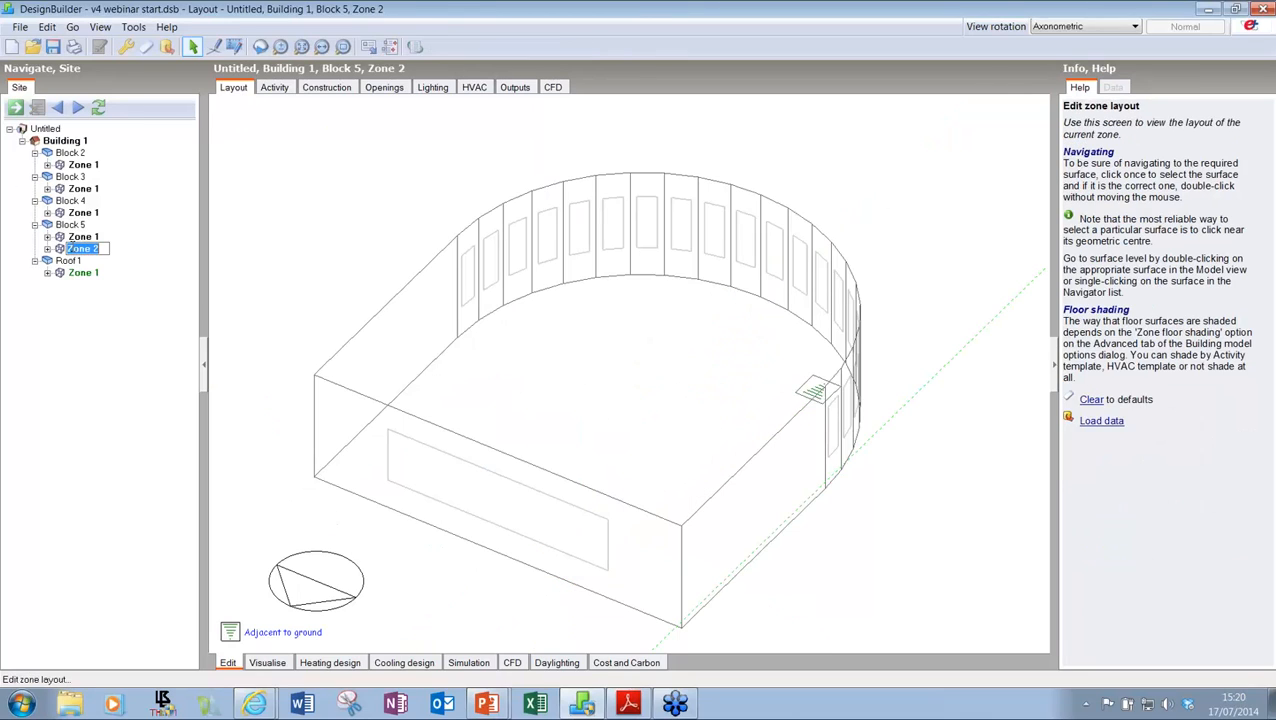
type("Reception")
key("Return")
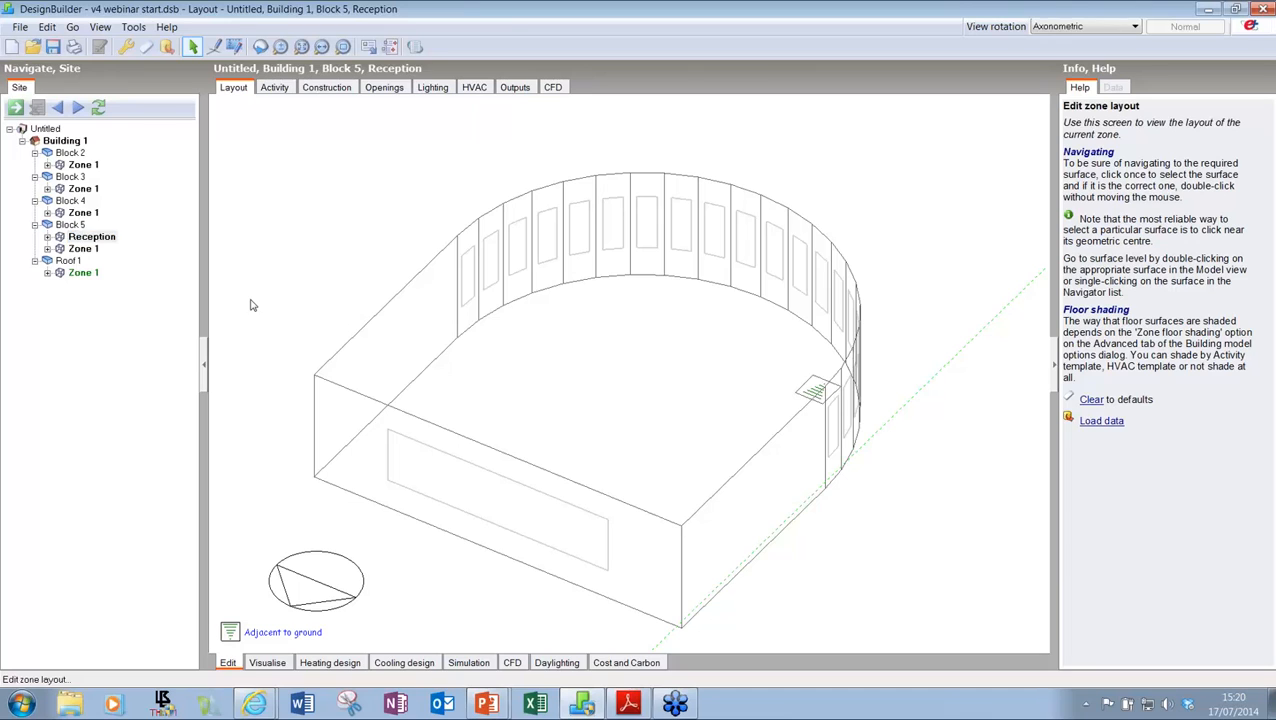
left_click(70, 142)
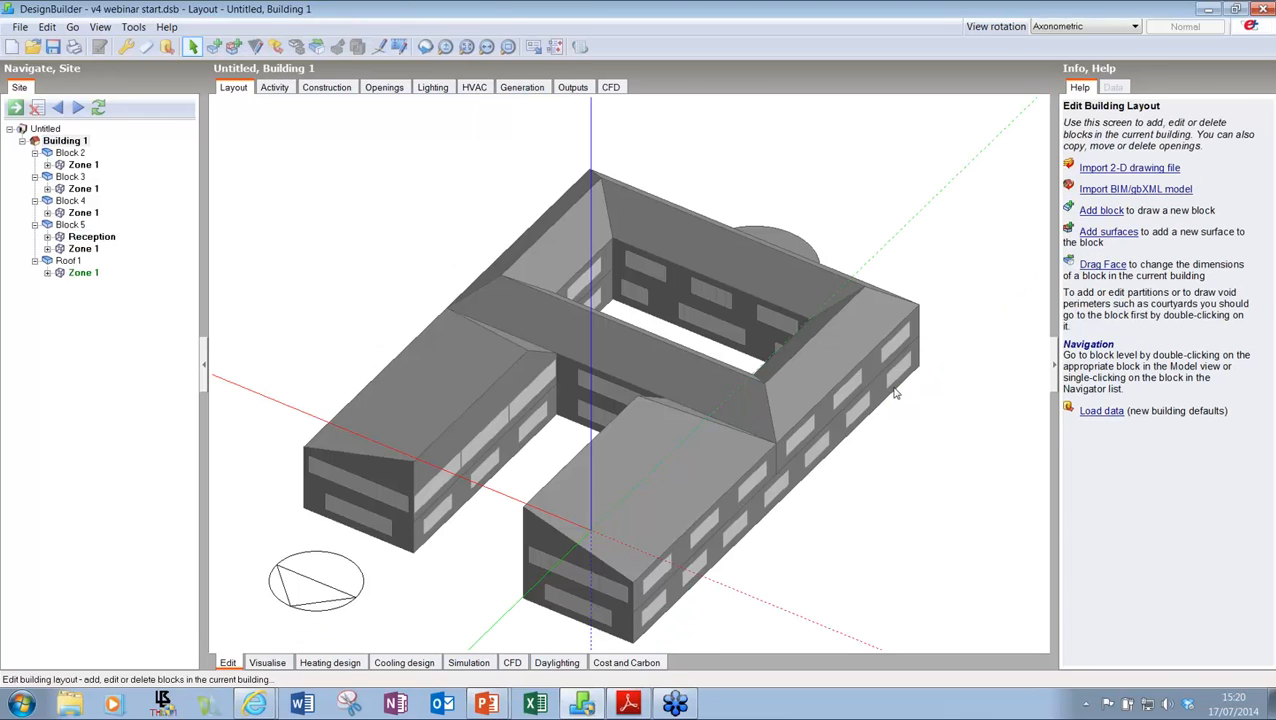
middle_click_drag(896, 393, 657, 370)
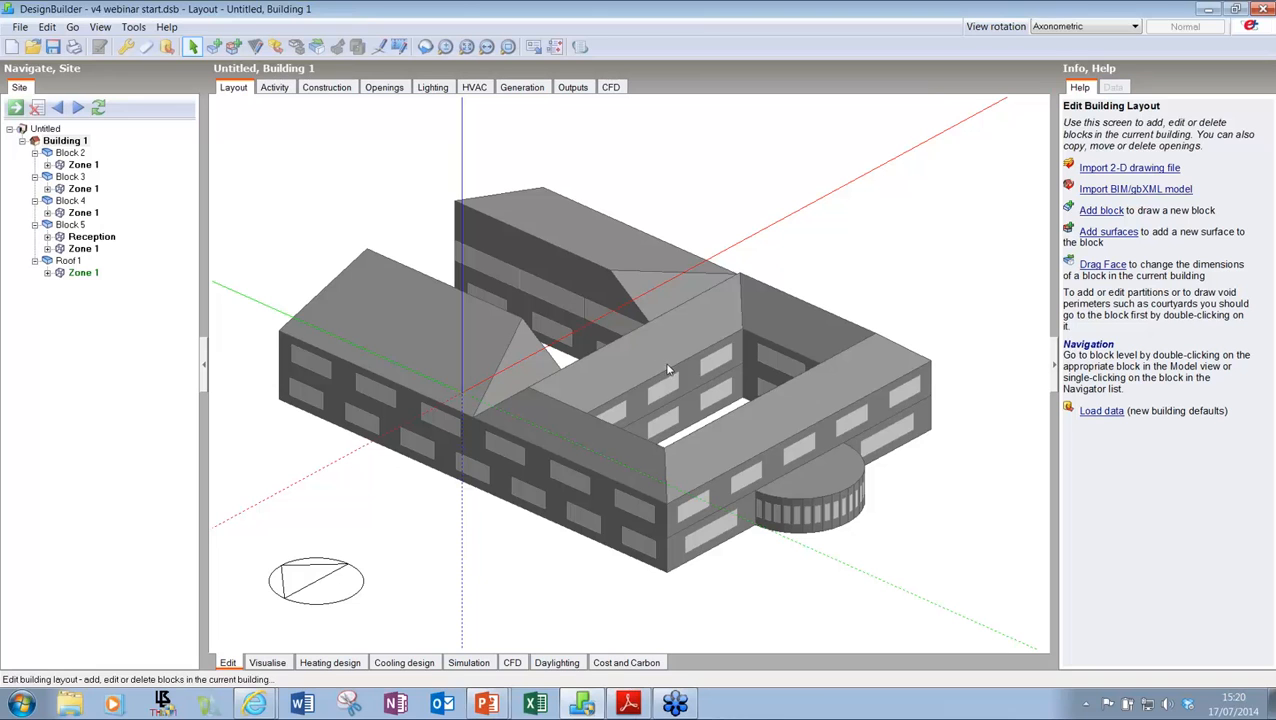
middle_click_drag(697, 369, 426, 203)
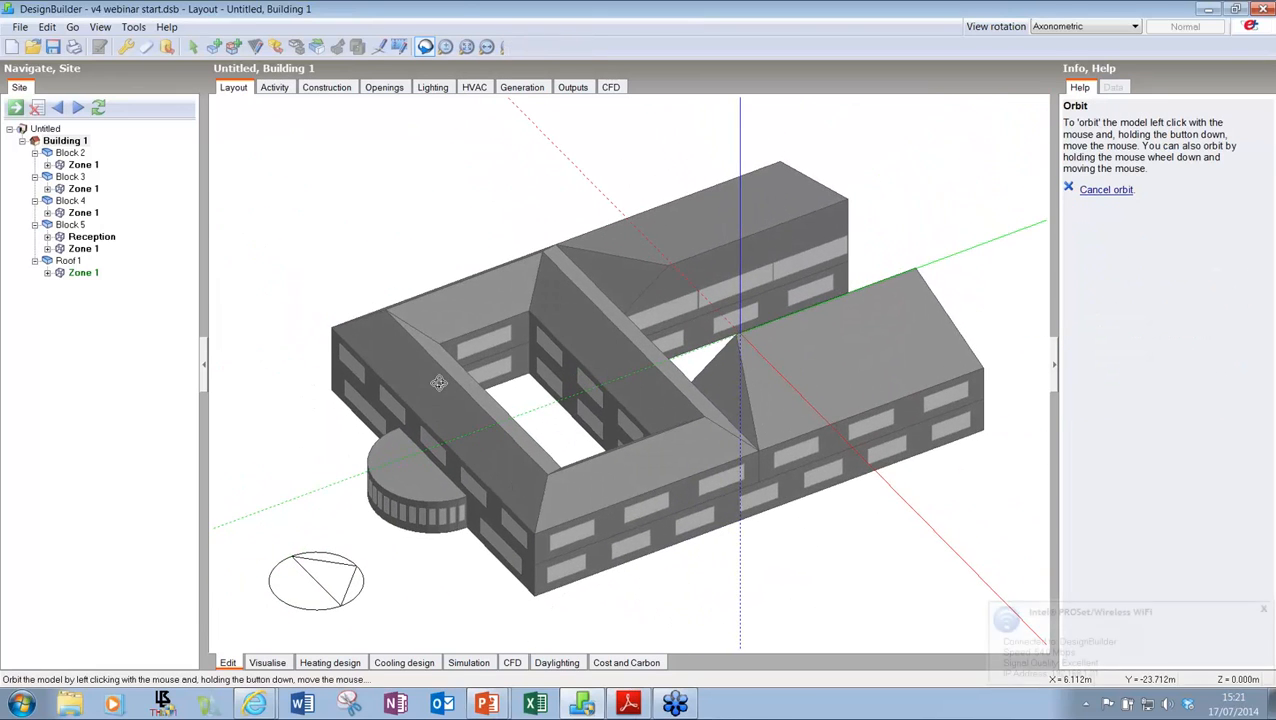
Step: Add a 20 m high standard component block with a rectangular perimeter on the ground beside the building's long side
left_click(214, 47)
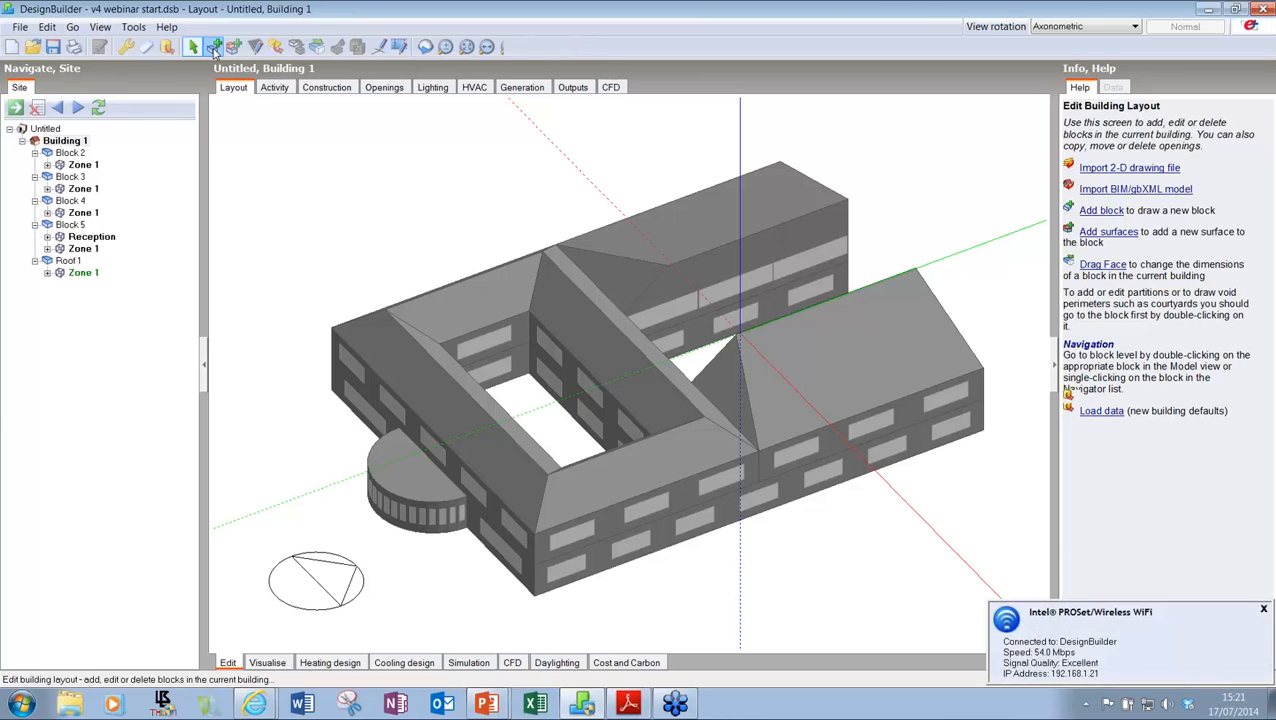
left_click(131, 456)
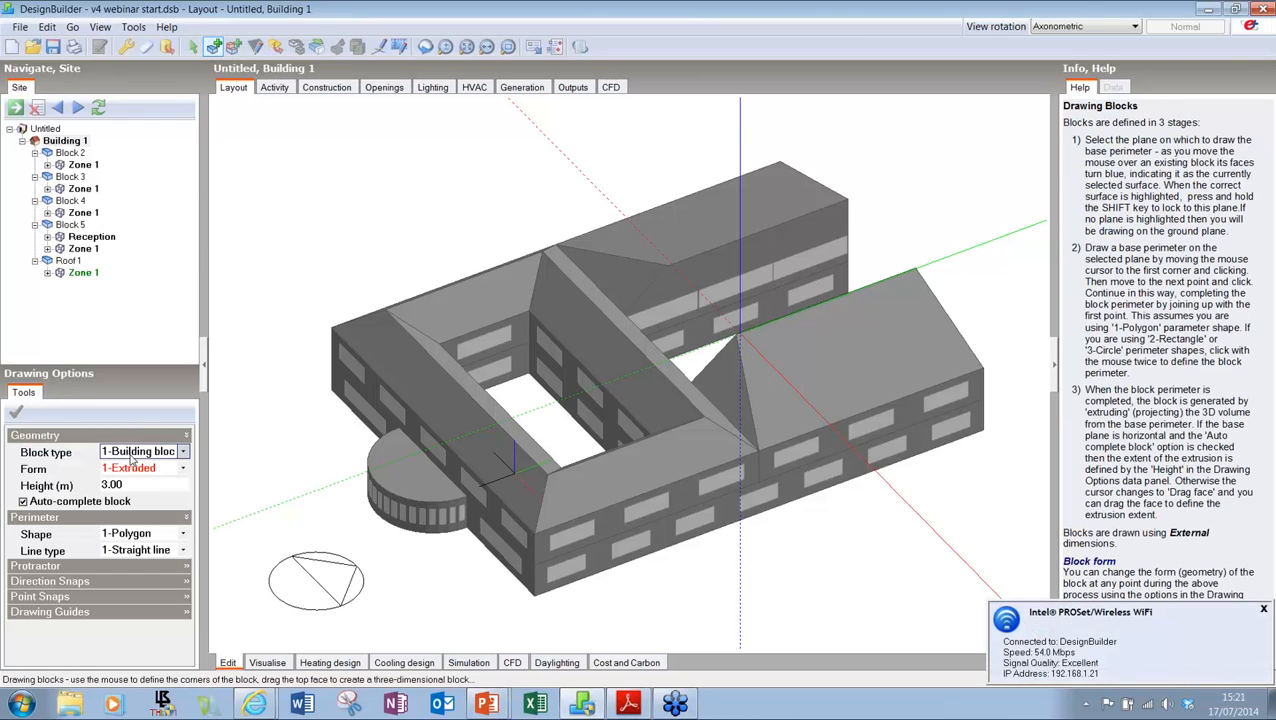
left_click(131, 458)
left_click(137, 498)
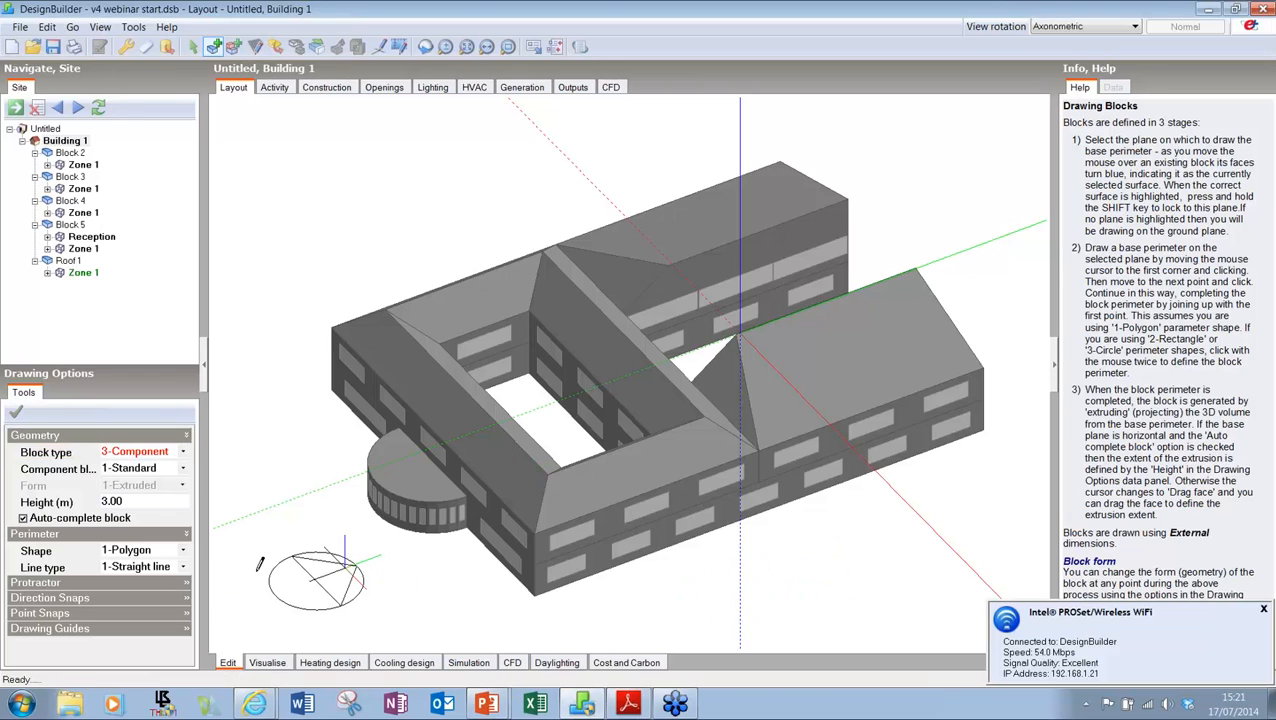
left_click(140, 550)
left_click(150, 551)
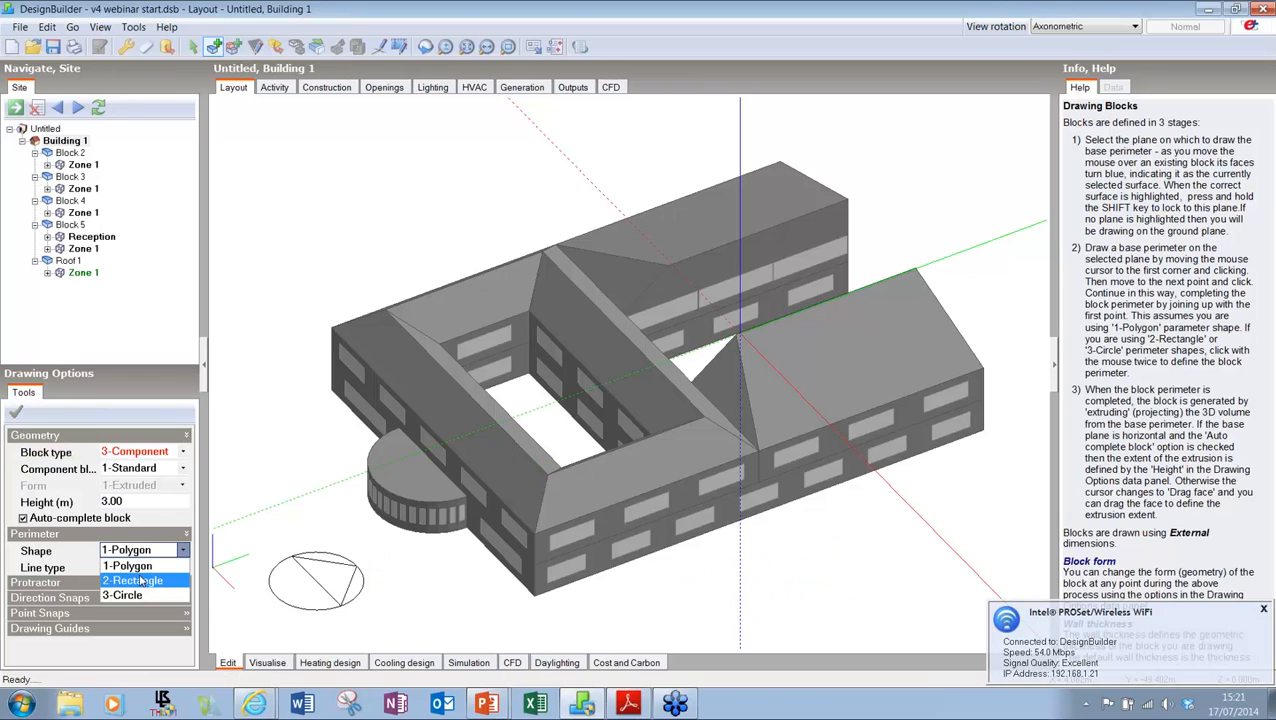
left_click(141, 580)
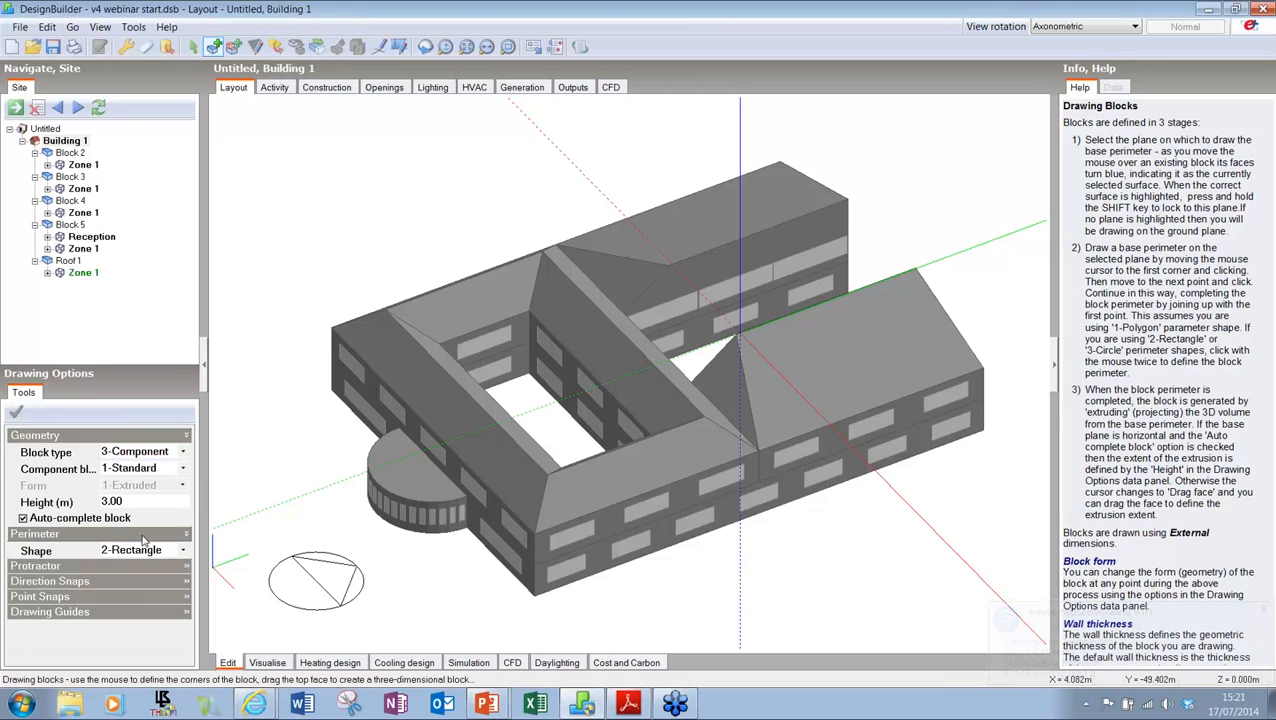
left_click(136, 499)
left_click_drag(136, 499, 77, 493)
type("20")
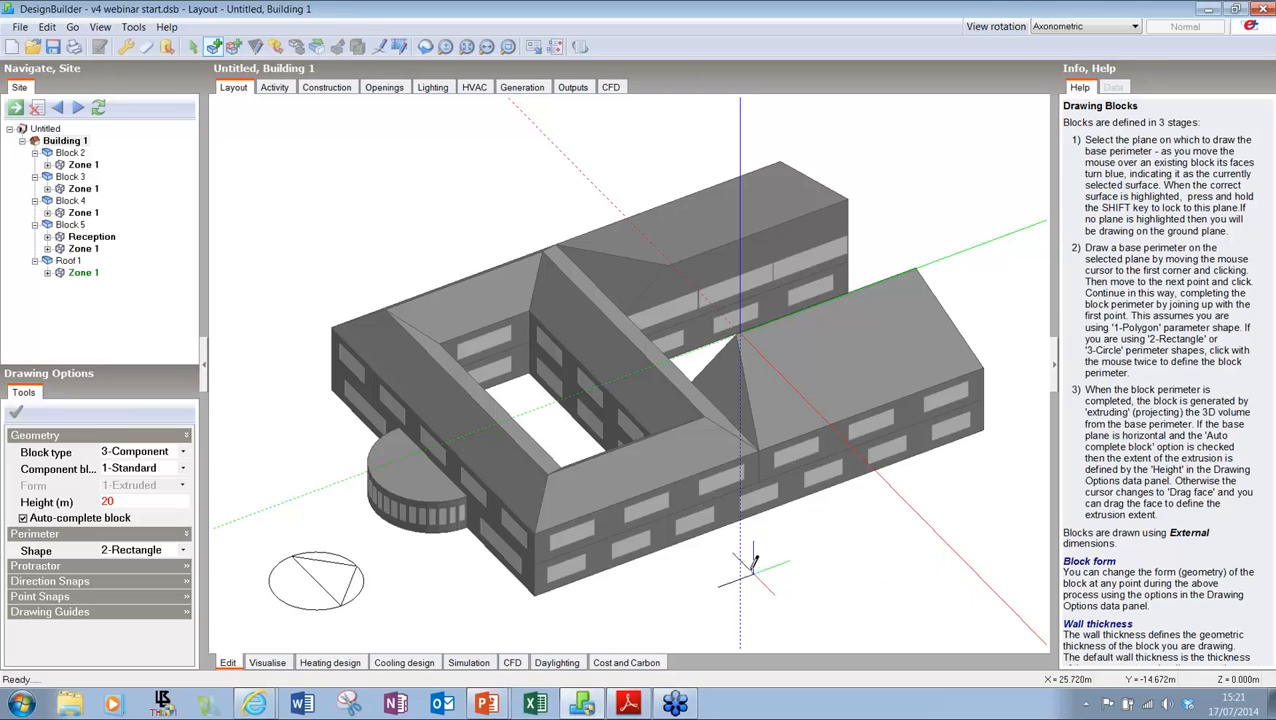
left_click(735, 572)
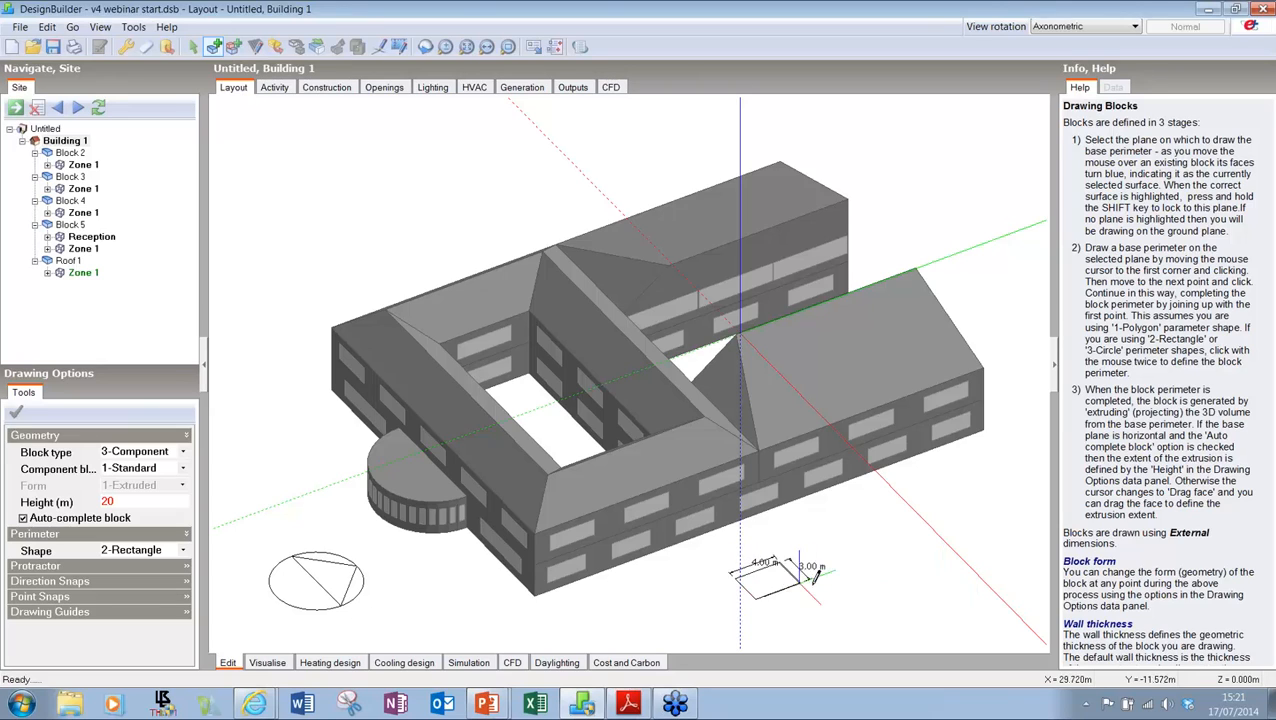
left_click(1015, 544)
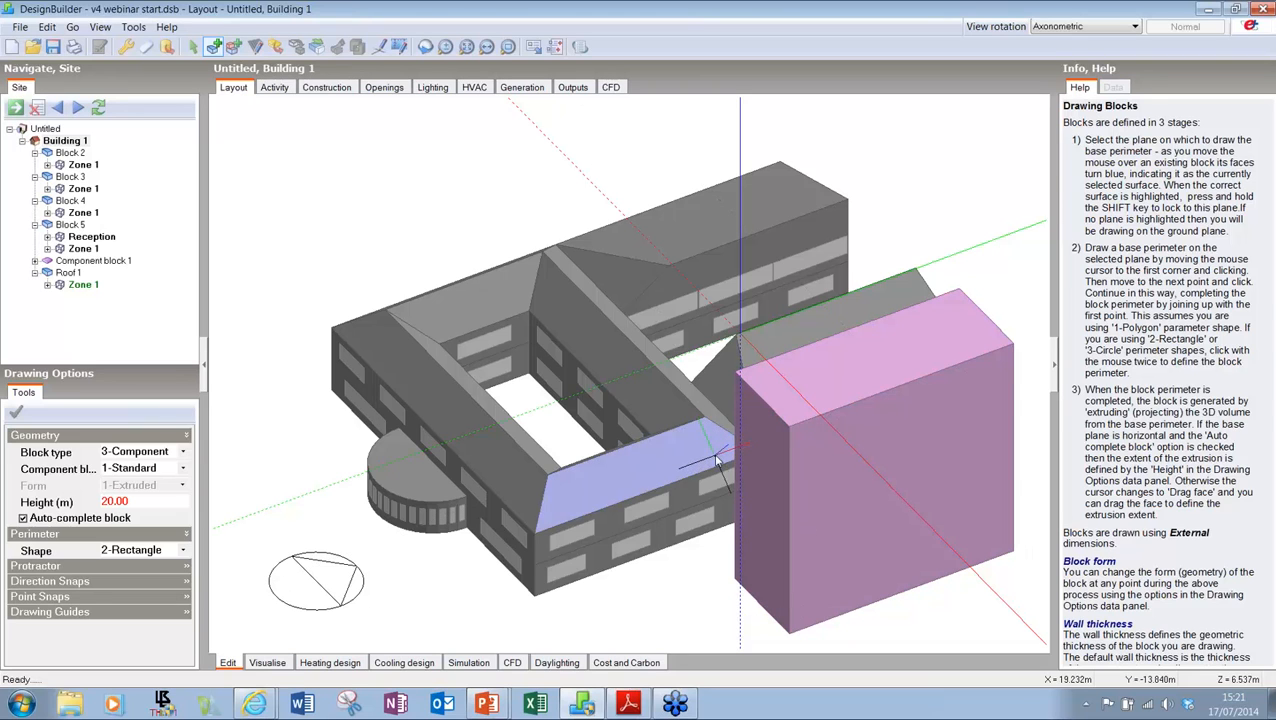
key("Escape")
Step: Add a ground component block by drawing a triangular perimeter about 8 m long on the ground-floor side wall's outer corner and extruding it 7 m outwards
middle_click_drag(883, 364, 595, 368)
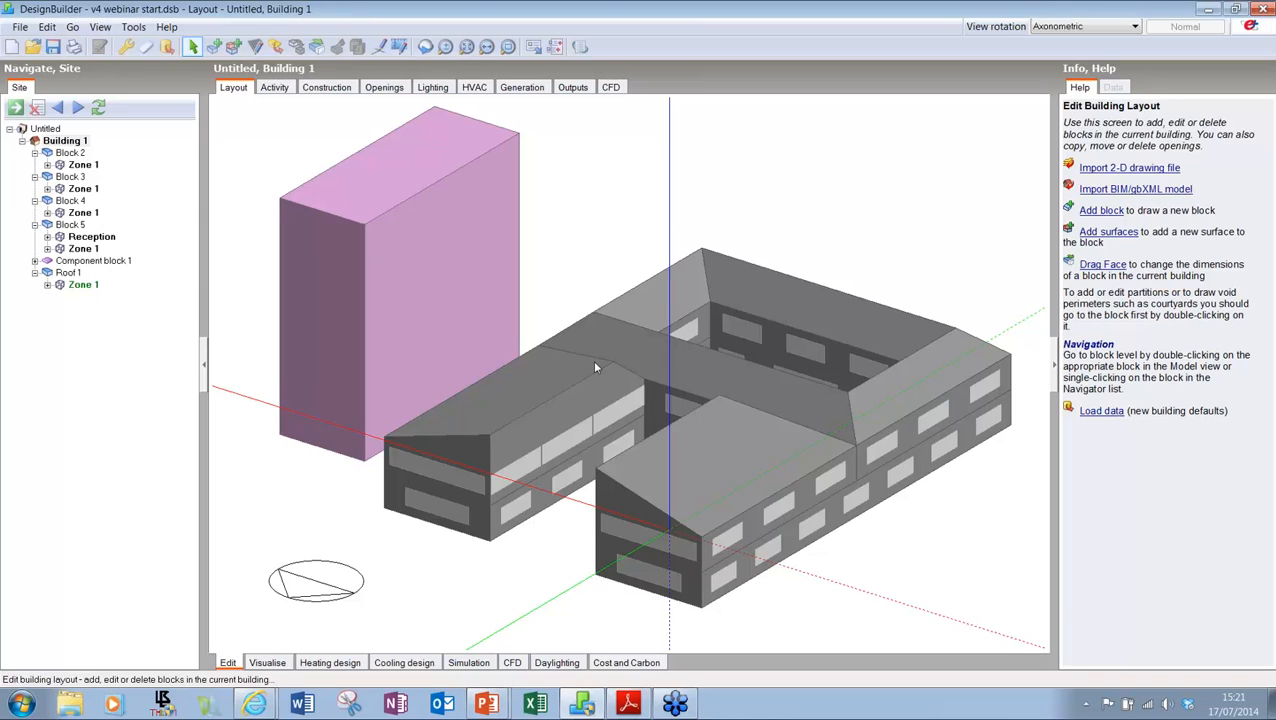
middle_click_drag(557, 400, 959, 387)
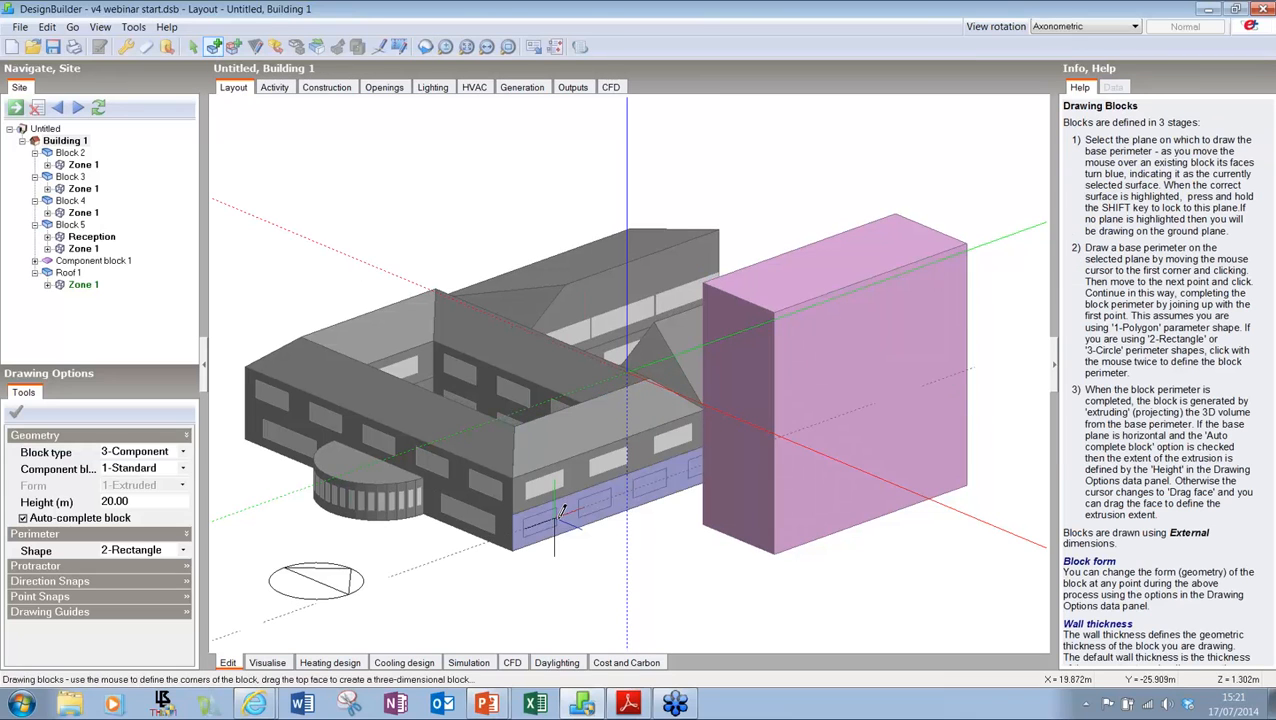
mouse_move(591, 519)
middle_mouse_down()
mouse_move(188, 490)
mouse_move(179, 513)
middle_mouse_up()
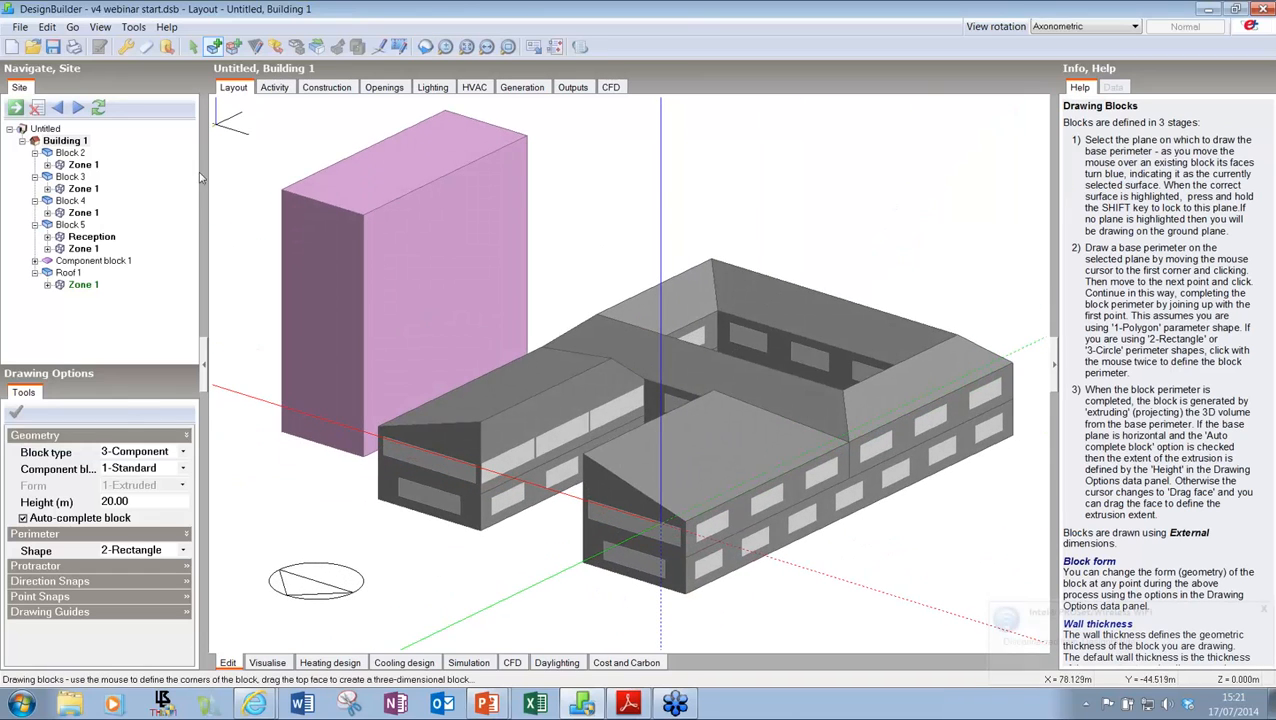
left_click(138, 468)
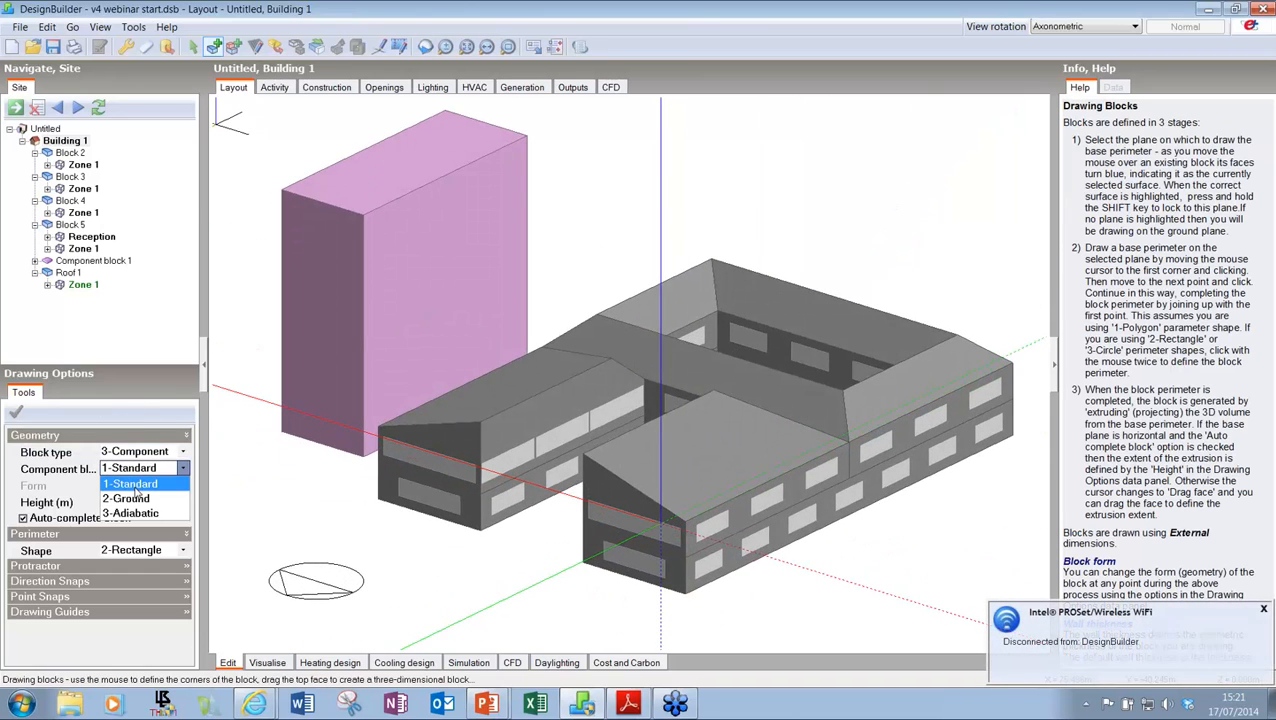
left_click(135, 497)
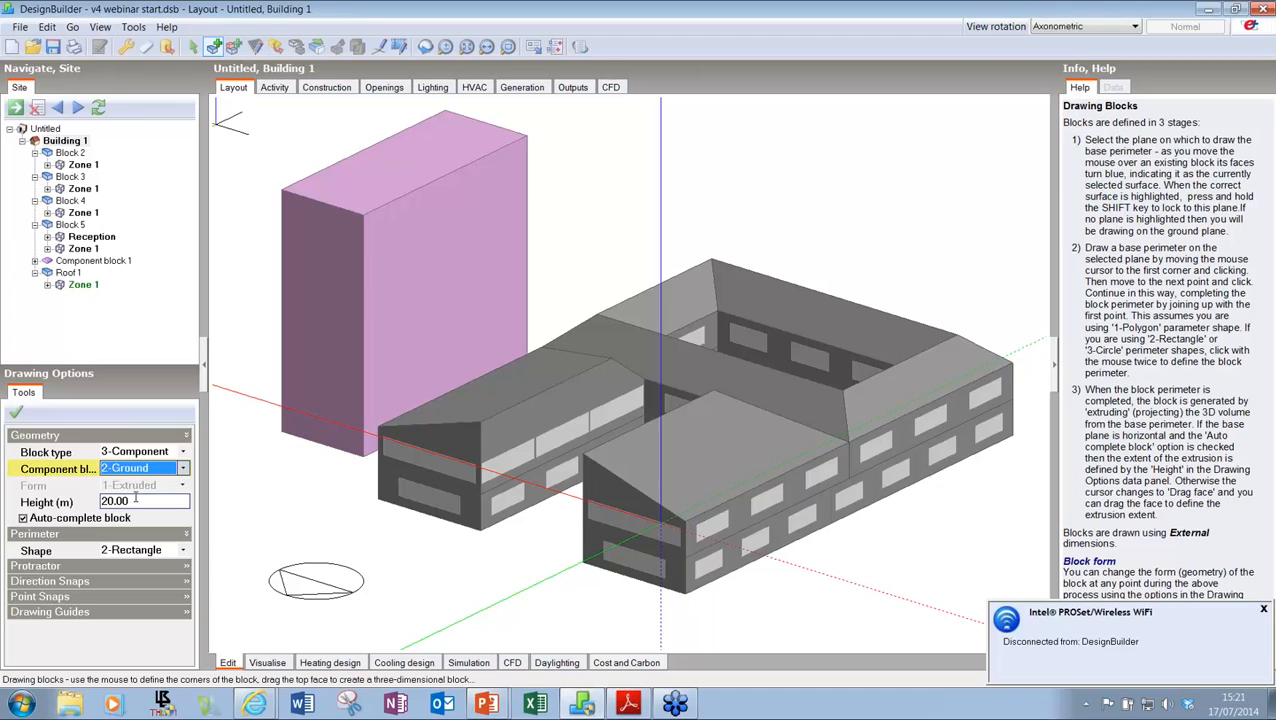
left_click(148, 502)
left_click_drag(127, 501, 101, 501)
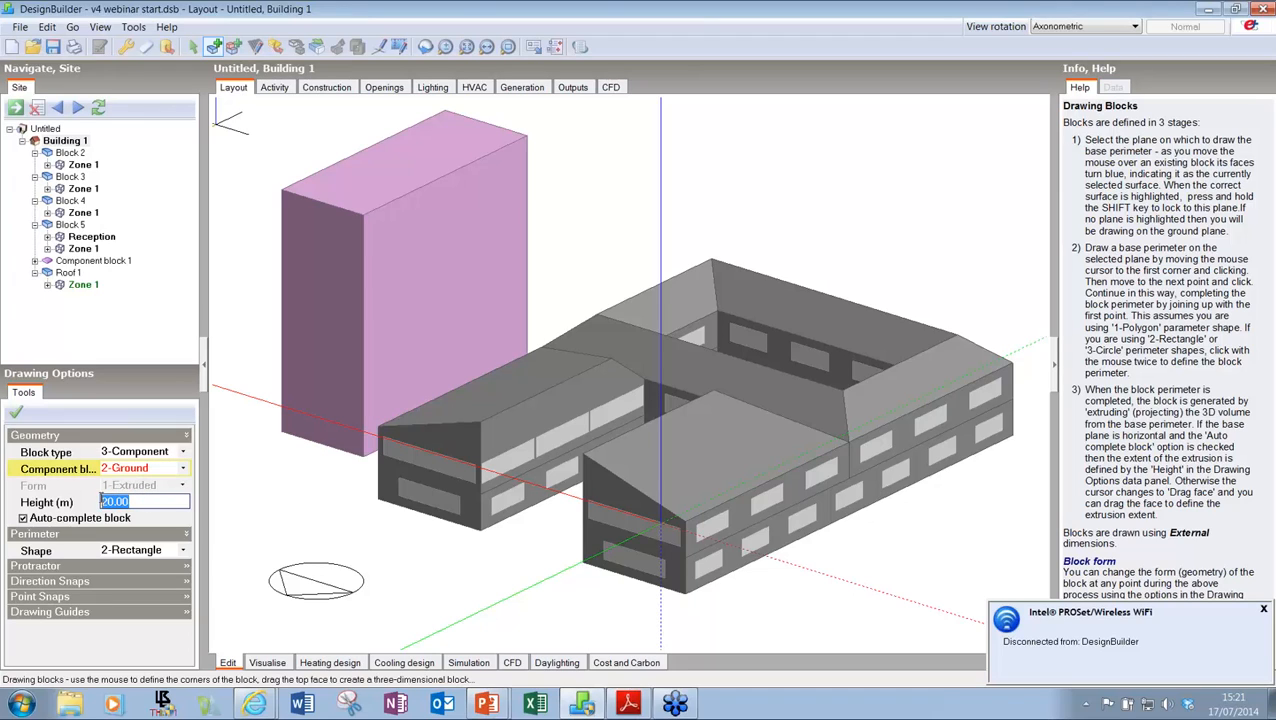
left_click(152, 550)
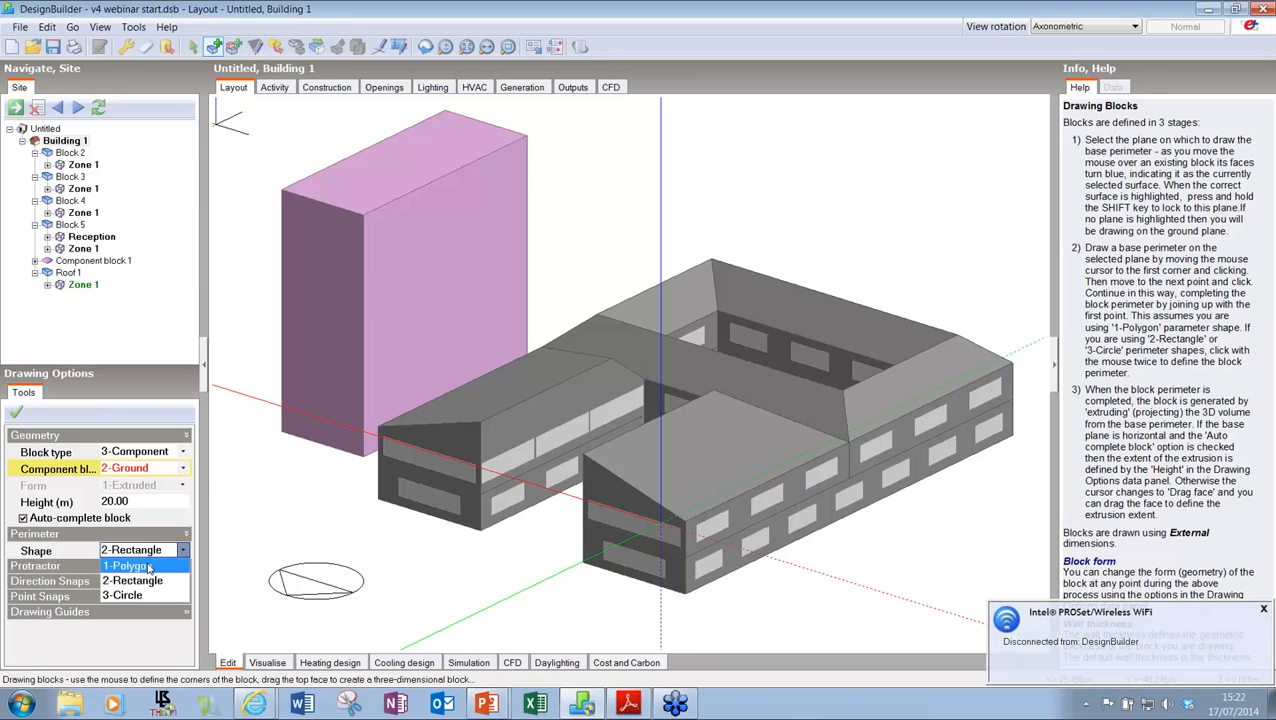
left_click(146, 566)
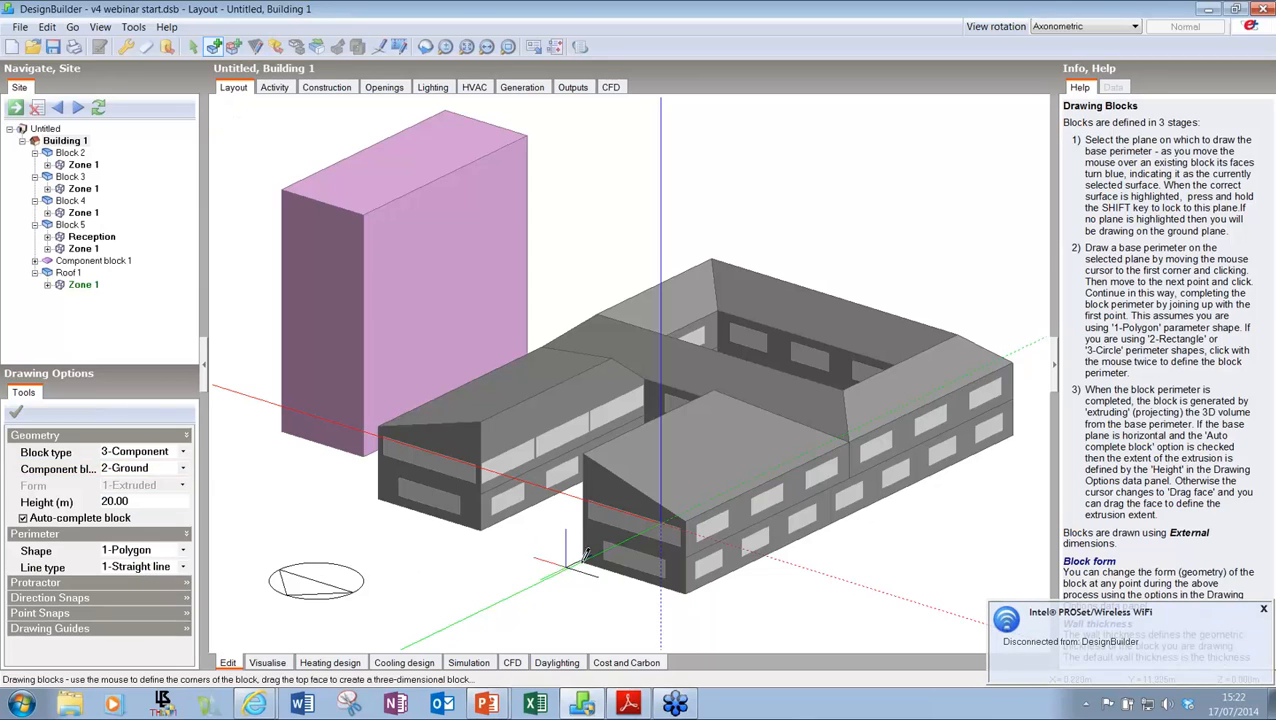
left_click(687, 592)
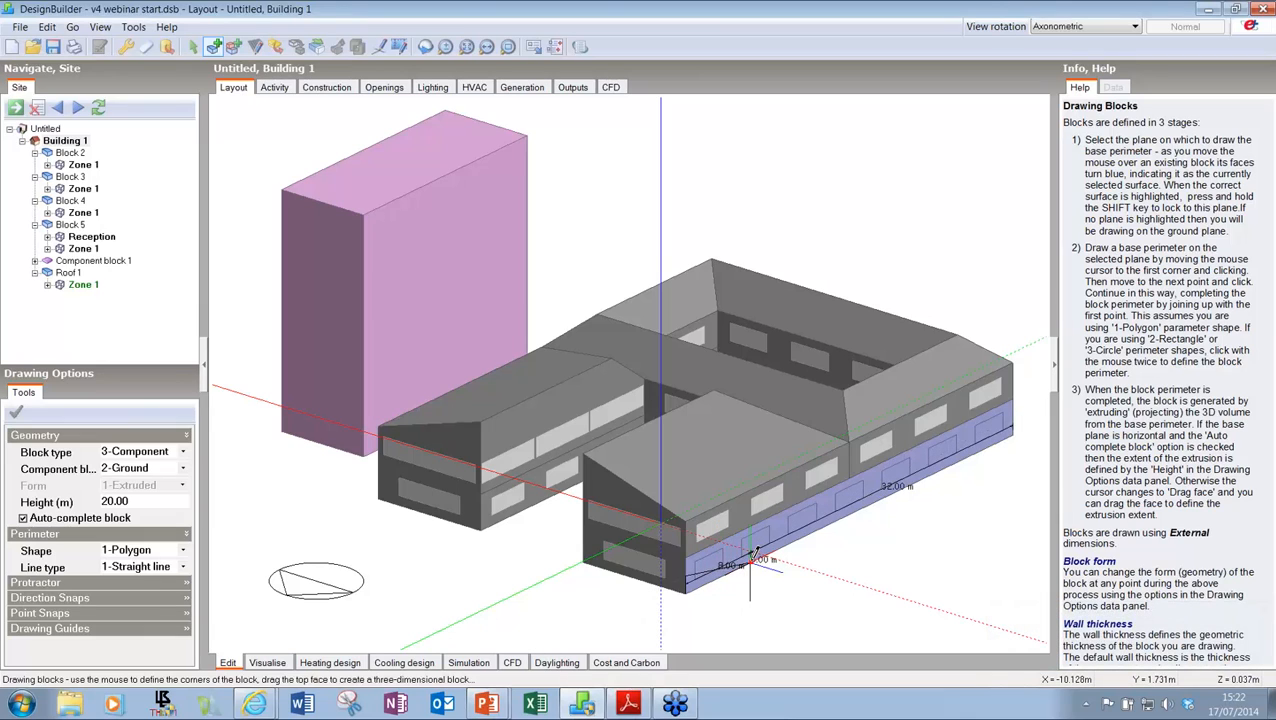
left_click(750, 562)
left_click(689, 582)
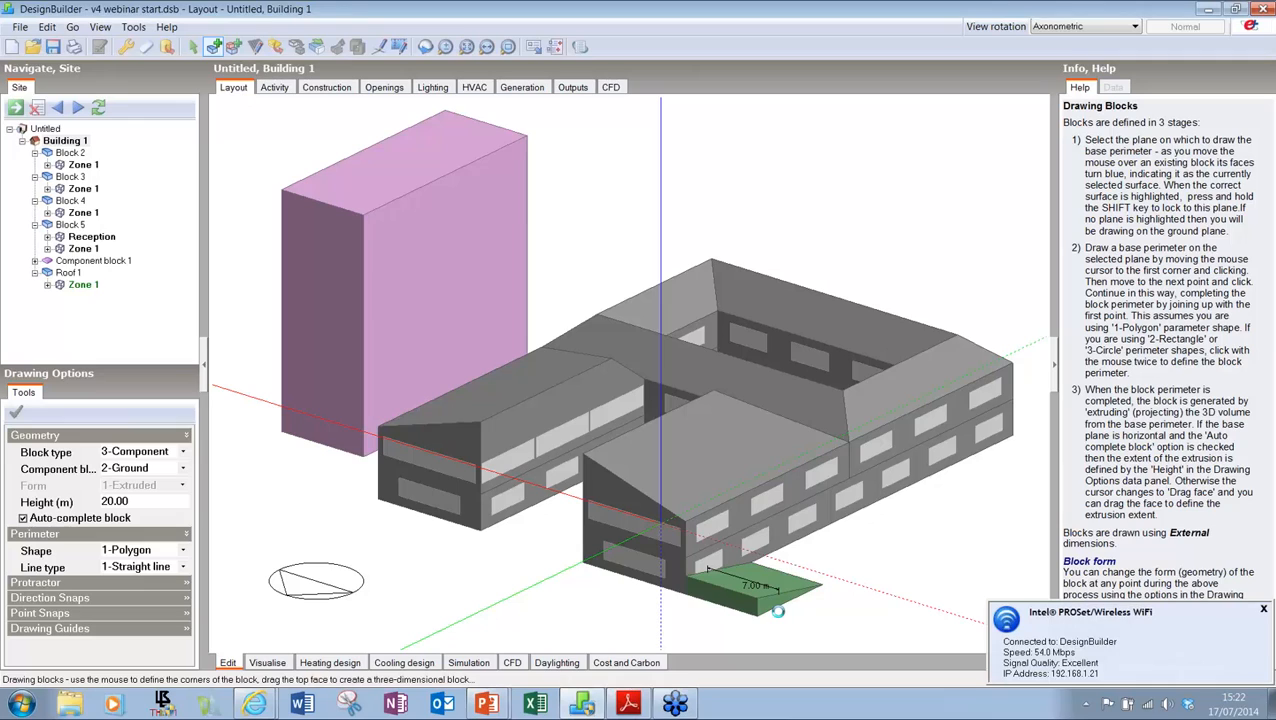
left_click(778, 611)
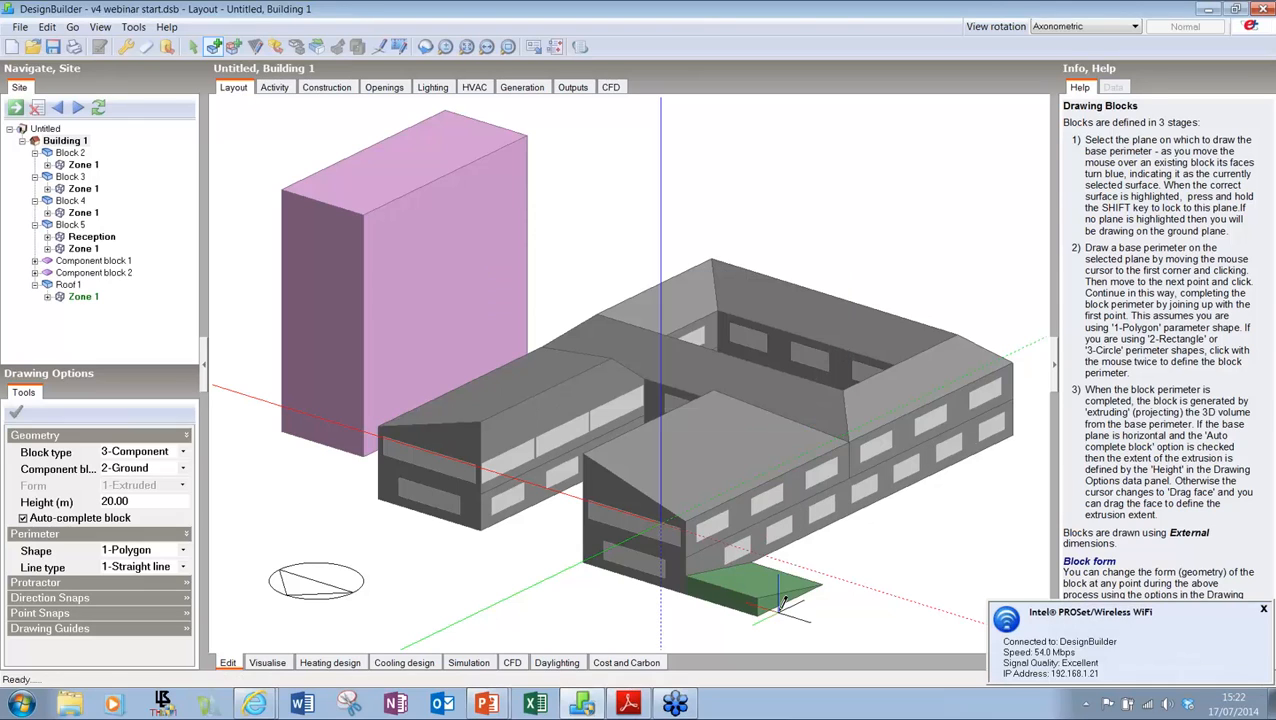
key("Escape")
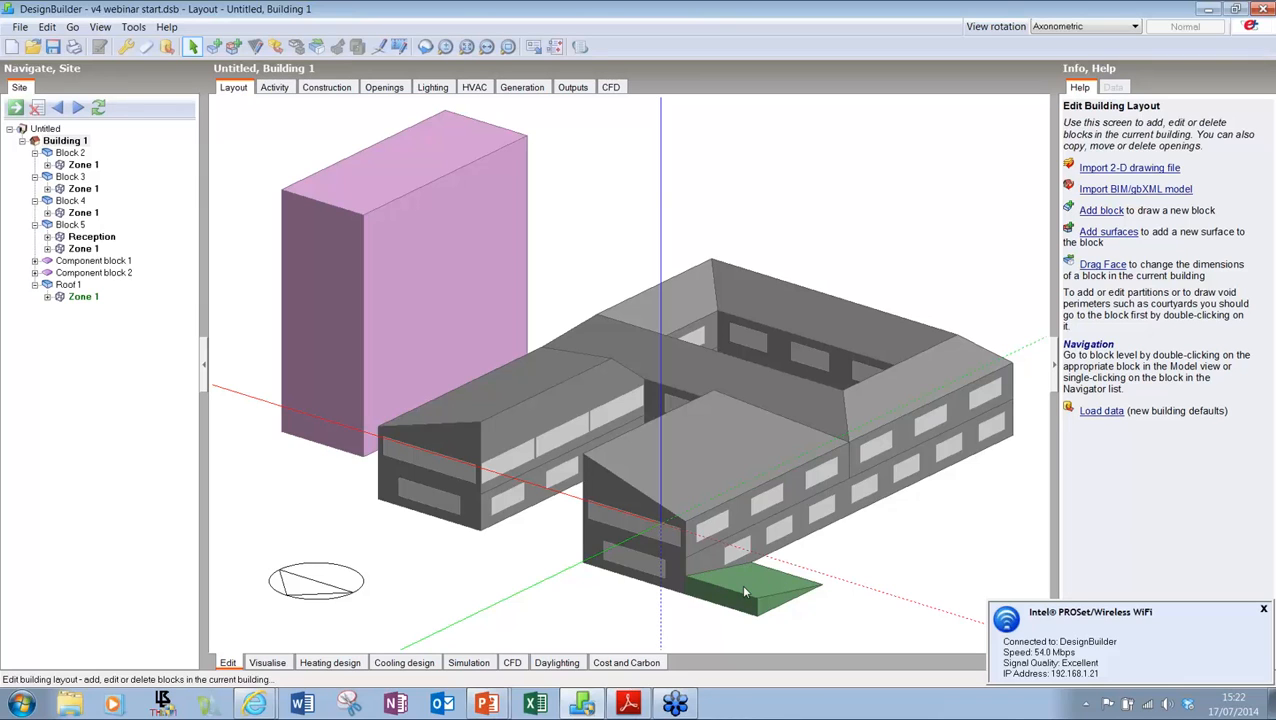
Step: Open the ground-floor side wall touching the ground block at surface level to examine its adjacency, and return to building level
double_click(734, 553)
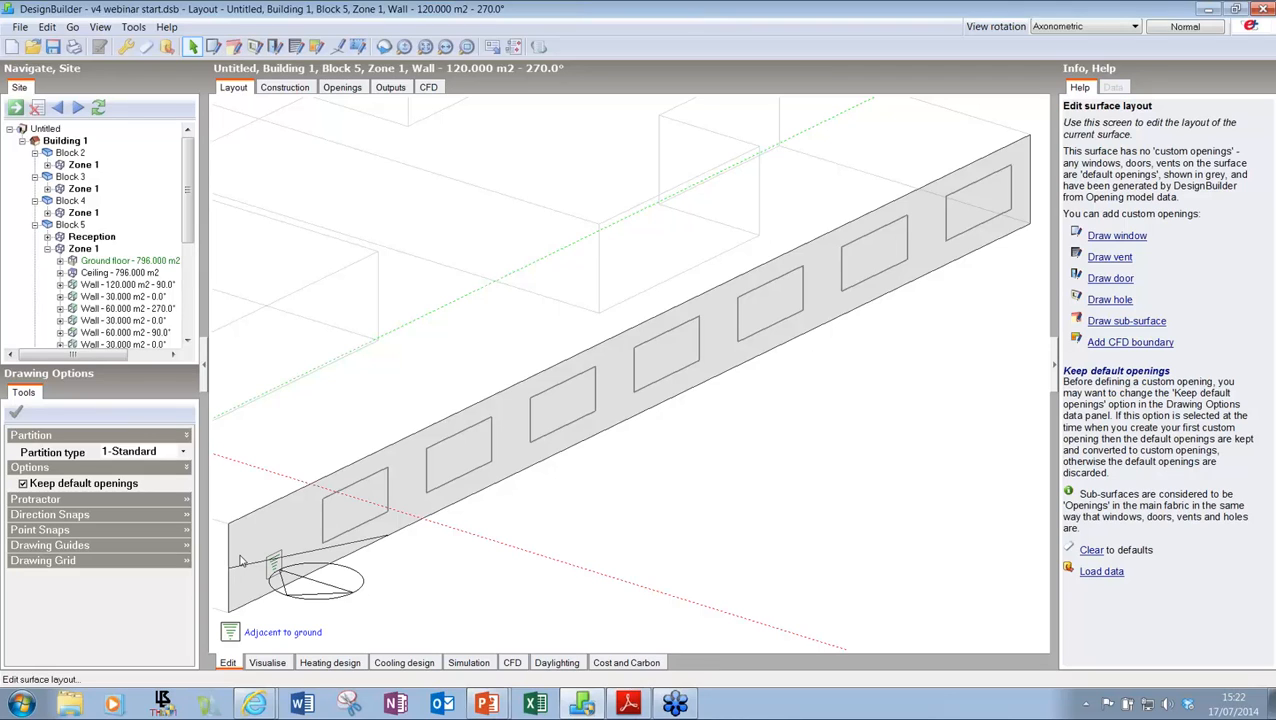
left_click(63, 141)
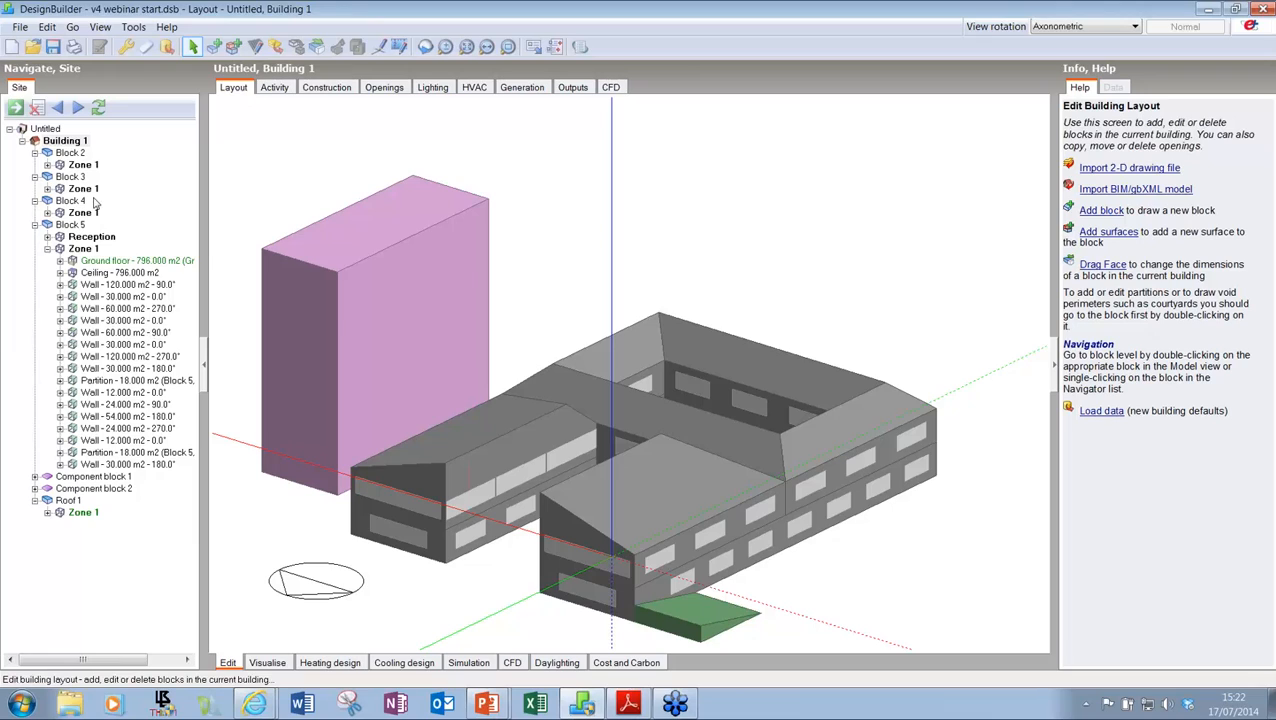
Step: Expand the zone of Block 2 and its first external wall in the navigator, widening the list to read the window entries
left_click(47, 165)
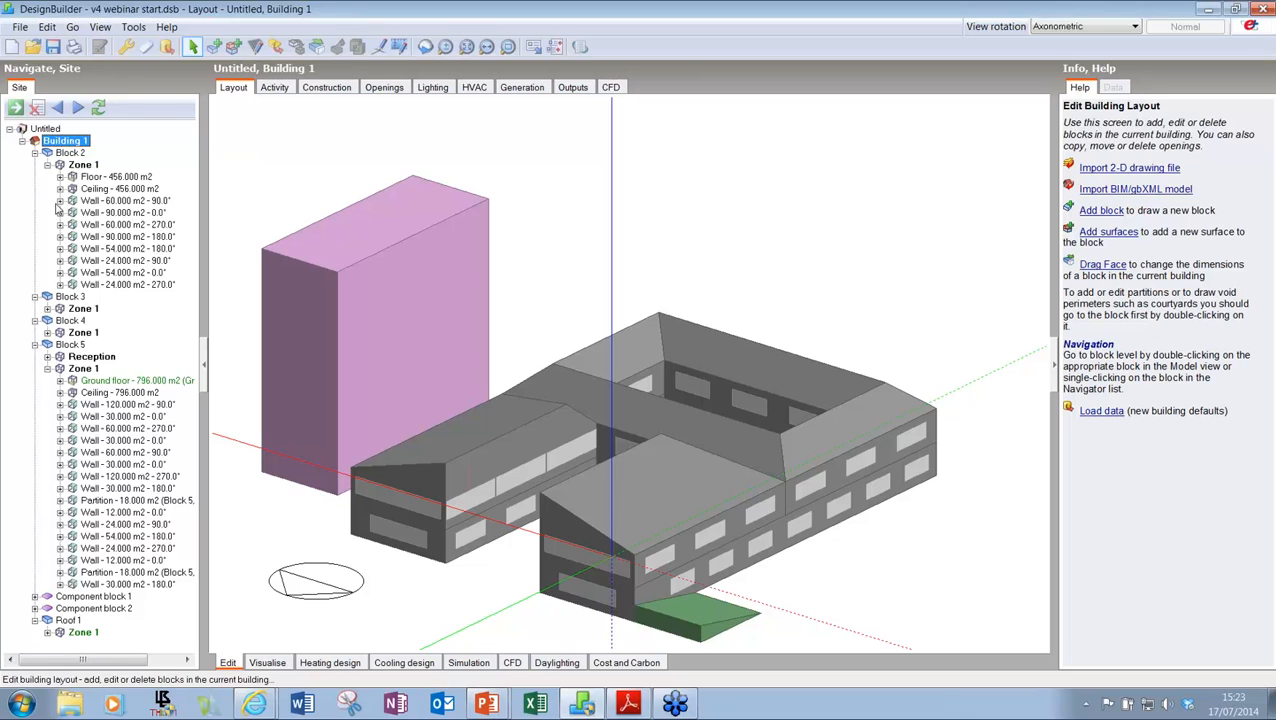
left_click(60, 201)
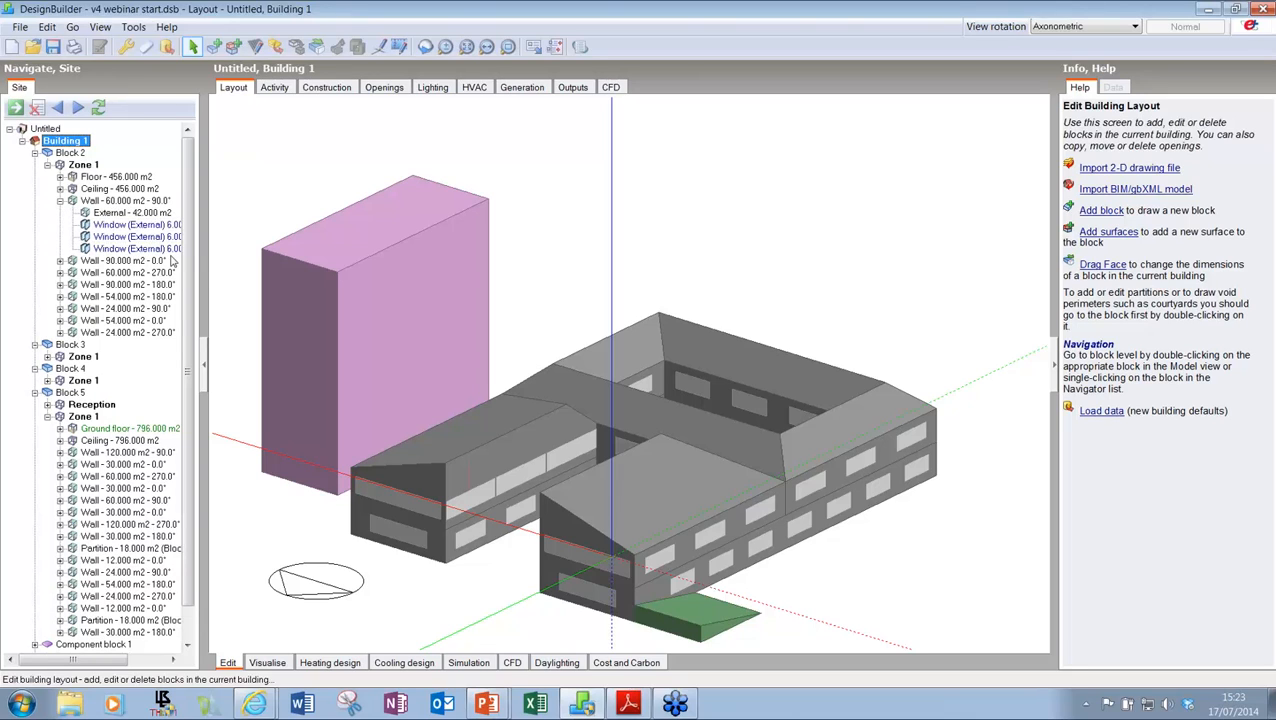
left_click_drag(207, 258, 254, 258)
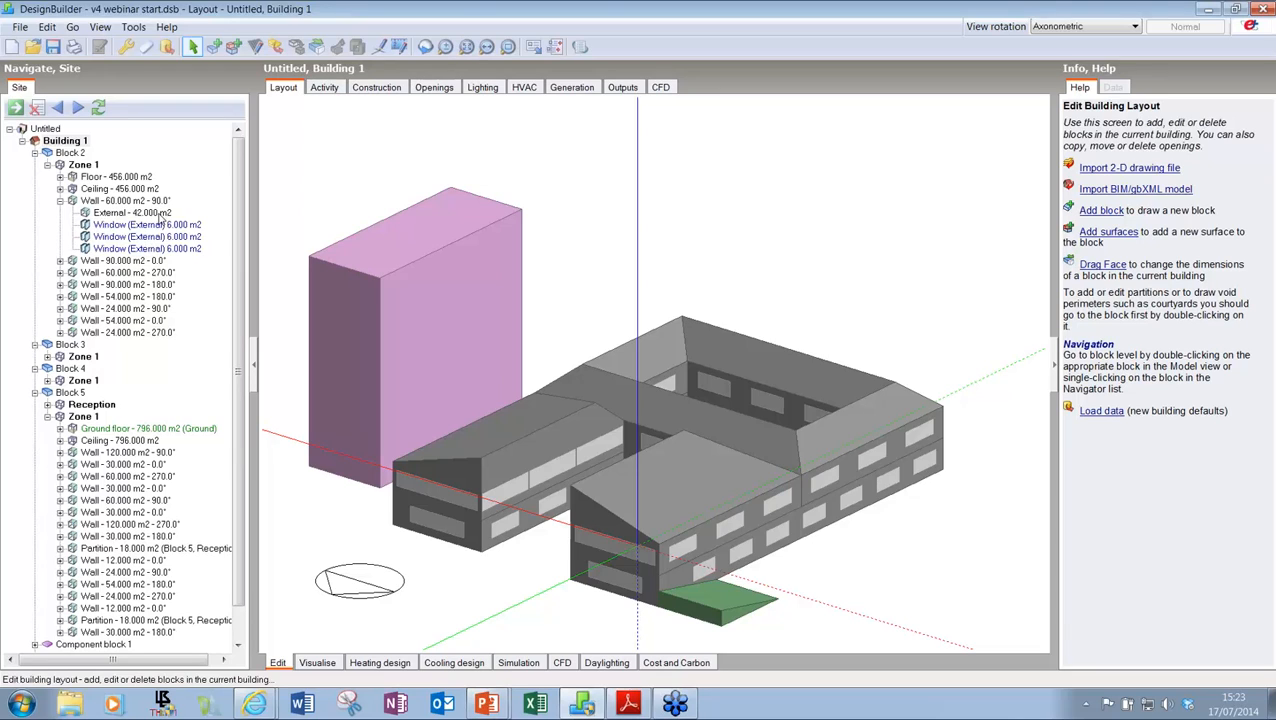
Step: Open the site's location data and browse the United States location templates through to Virginia, leaving without choosing one
left_click(45, 129)
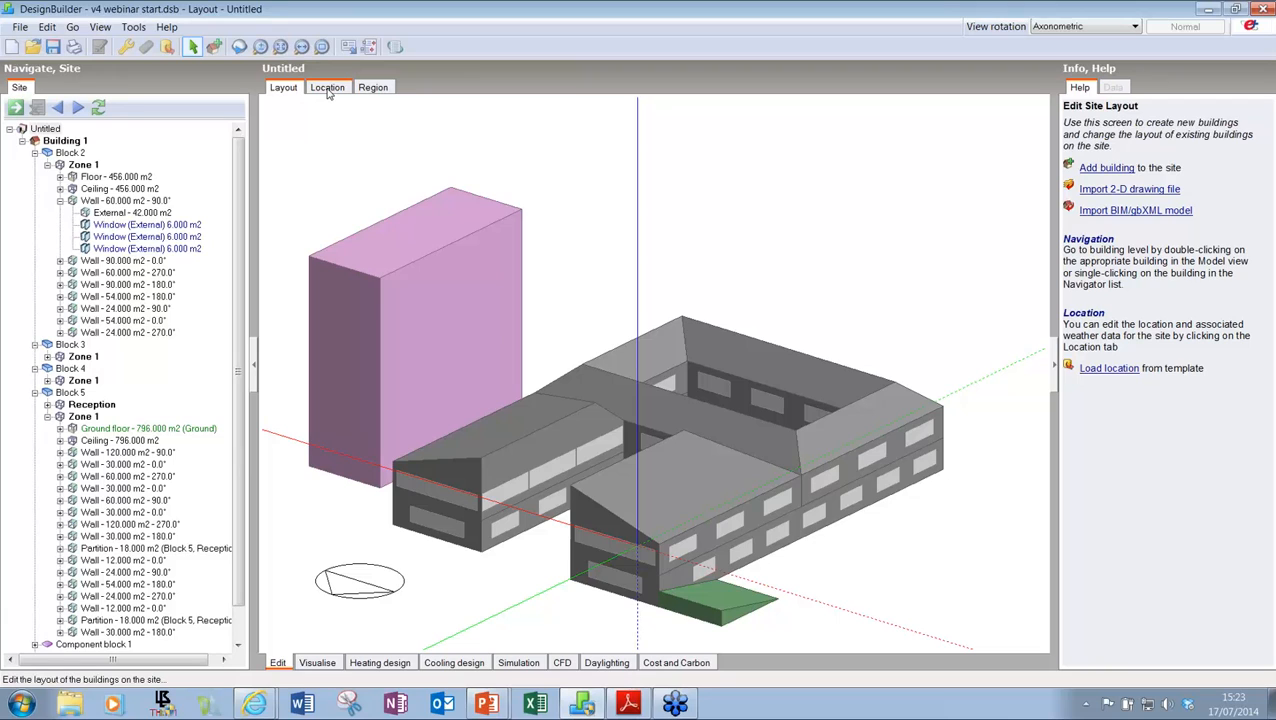
left_click(327, 88)
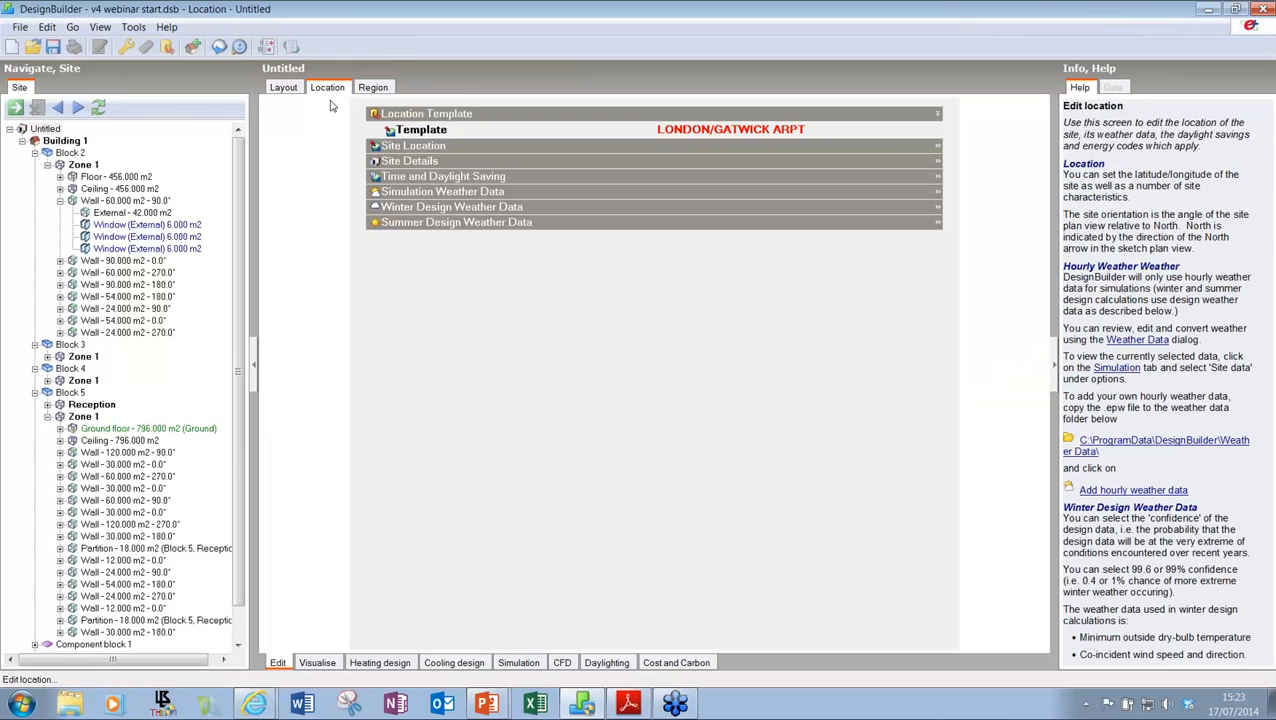
left_click(417, 132)
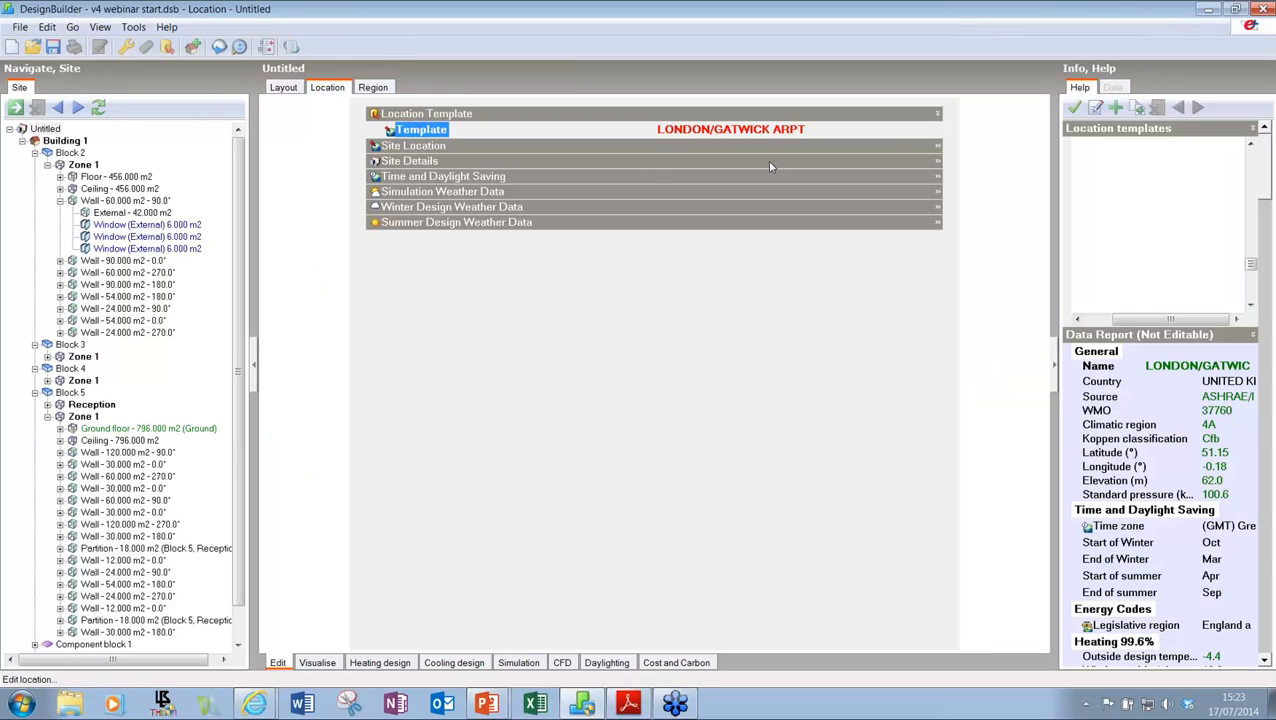
left_click(937, 129)
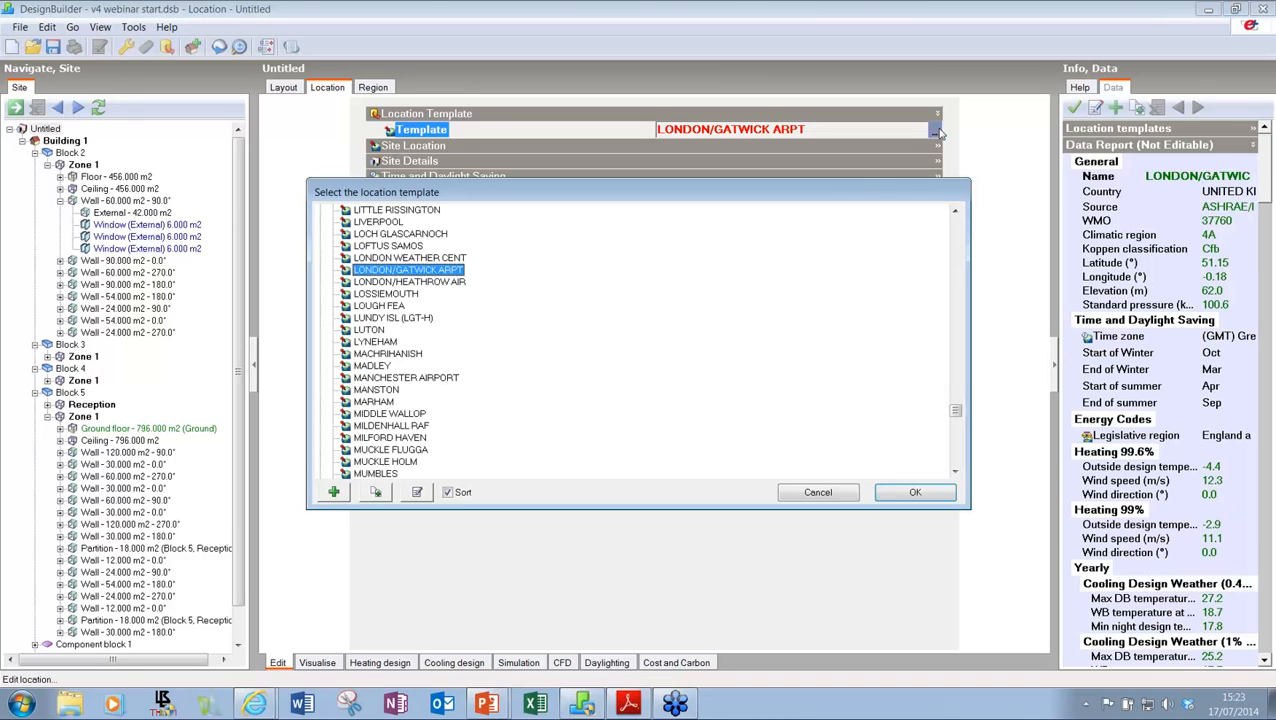
left_click_drag(955, 414, 955, 462)
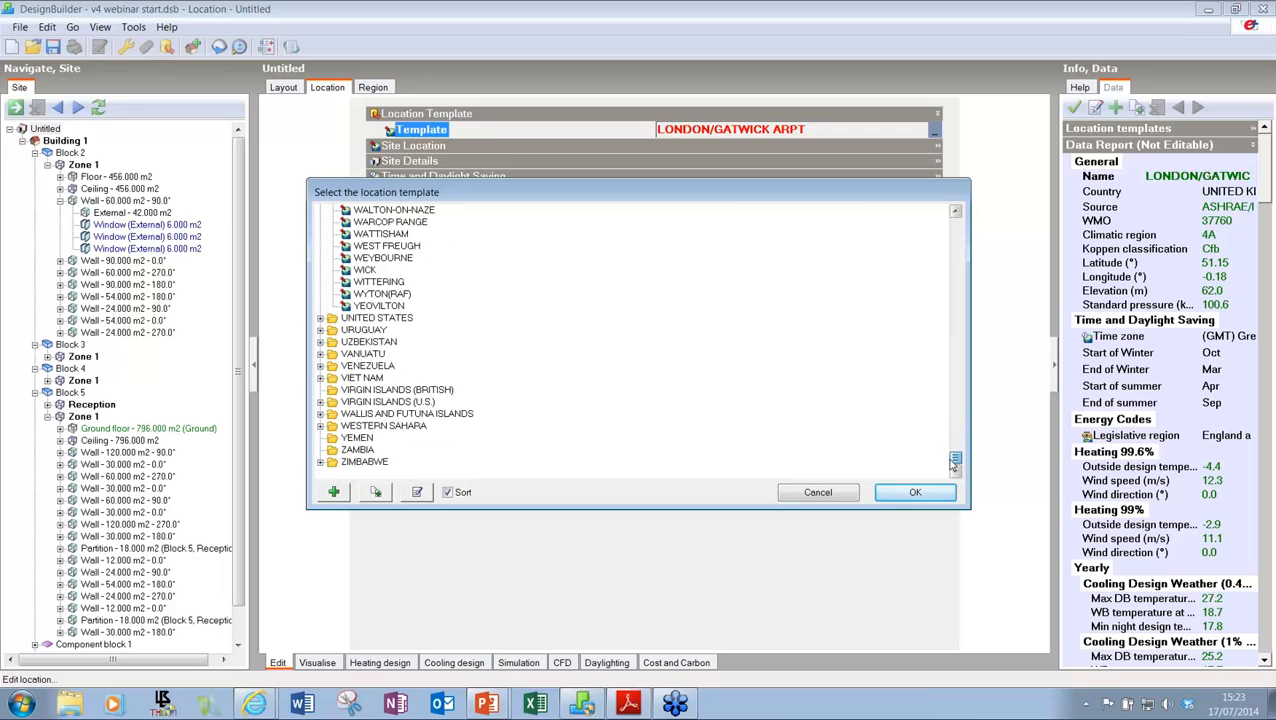
left_click(321, 319)
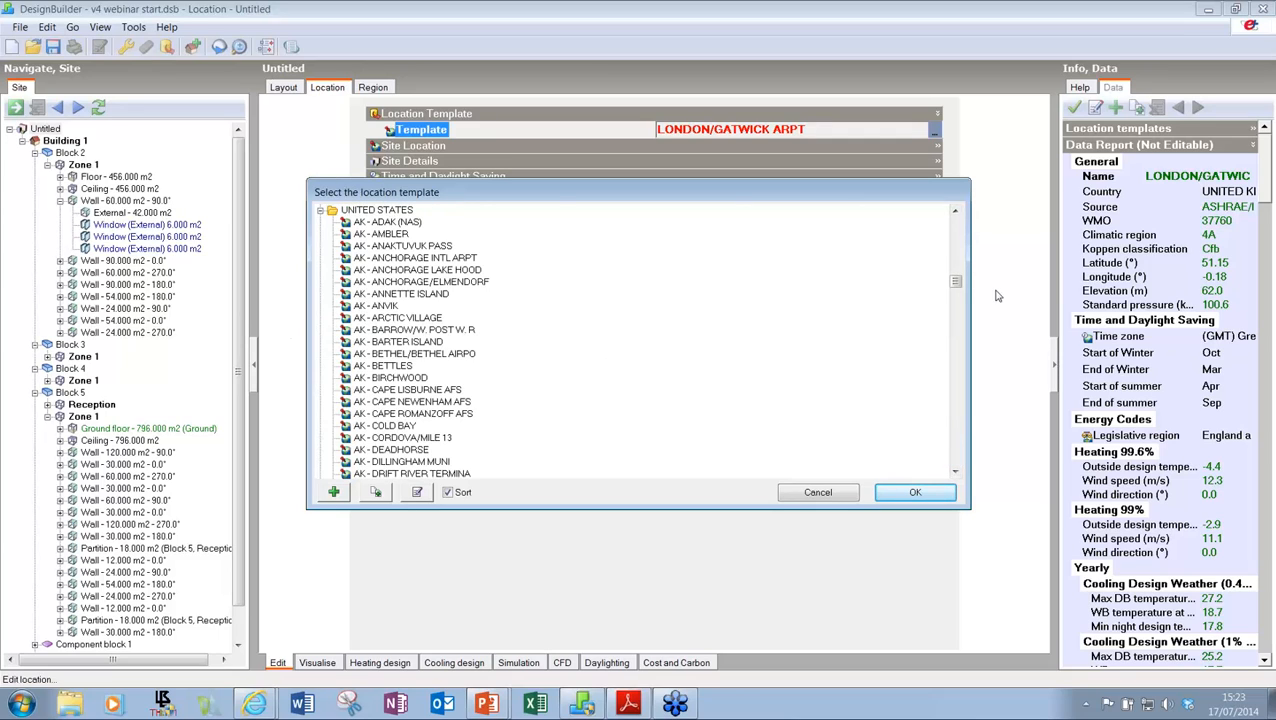
left_click_drag(963, 290, 956, 440)
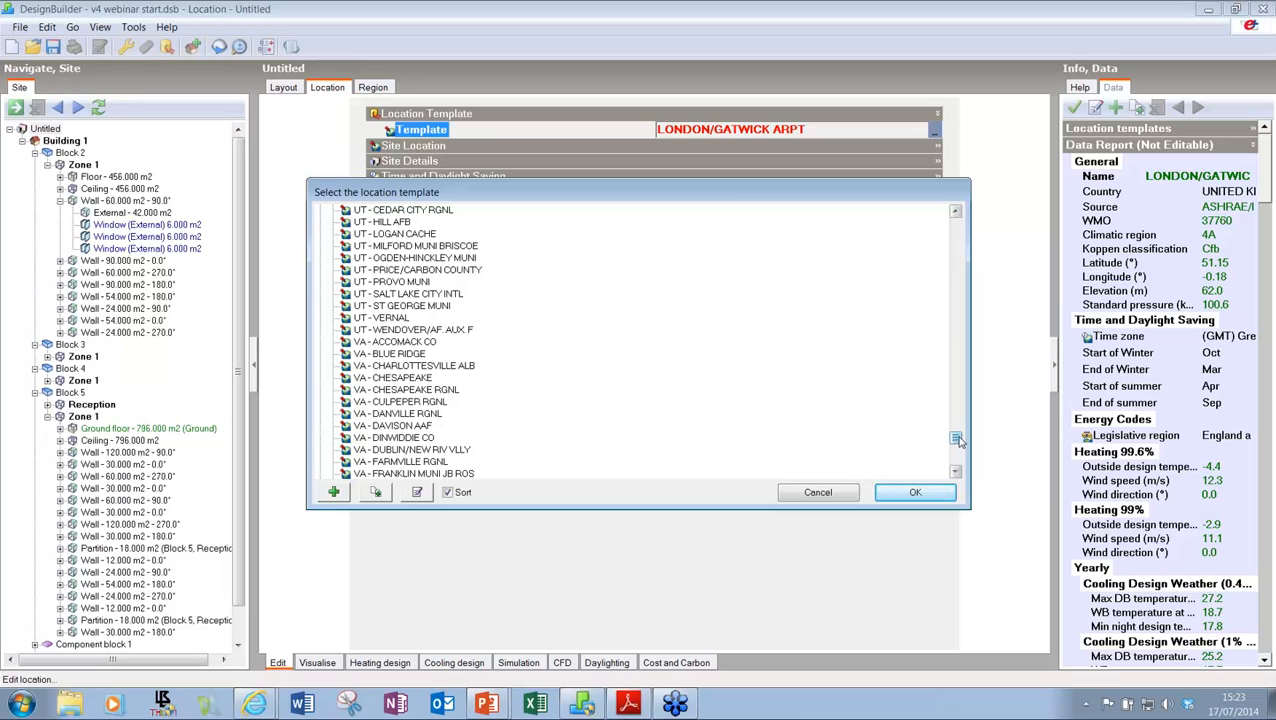
left_click_drag(956, 440, 958, 445)
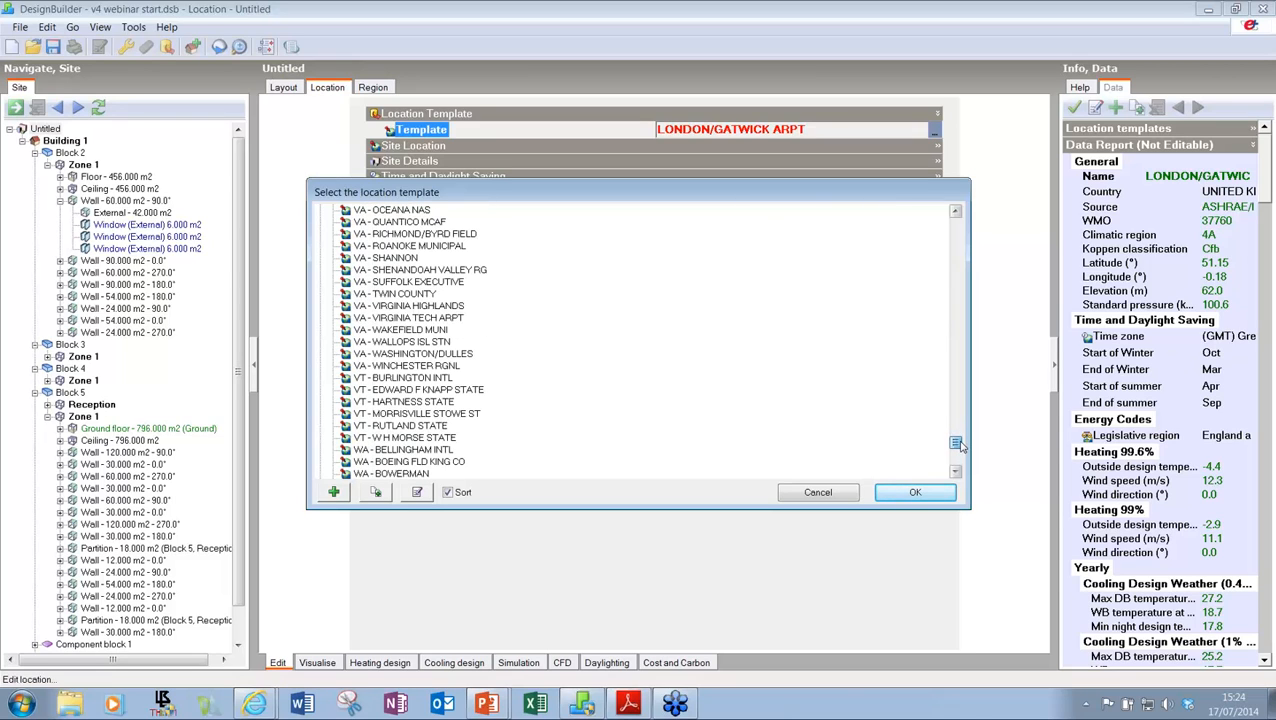
left_click(824, 494)
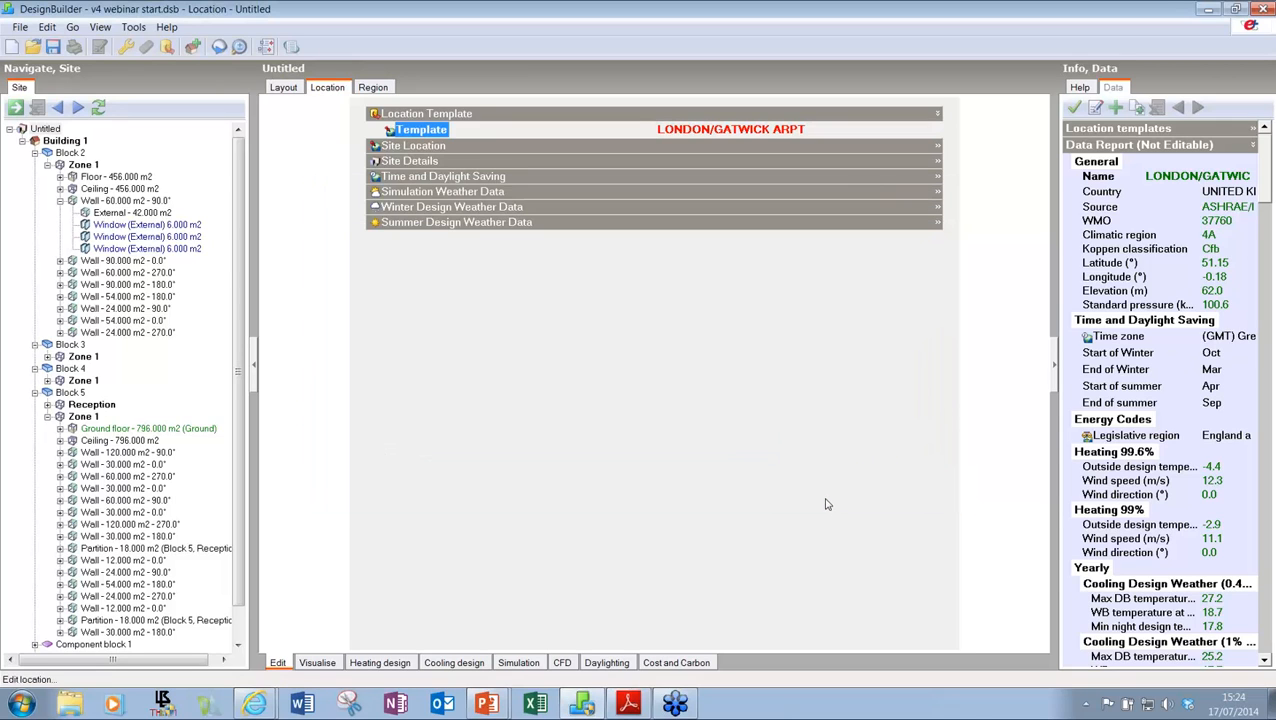
Step: Try enabling the outdoor CO2 and generic contaminant concentration options in the site details, and disable both again
left_click(409, 161)
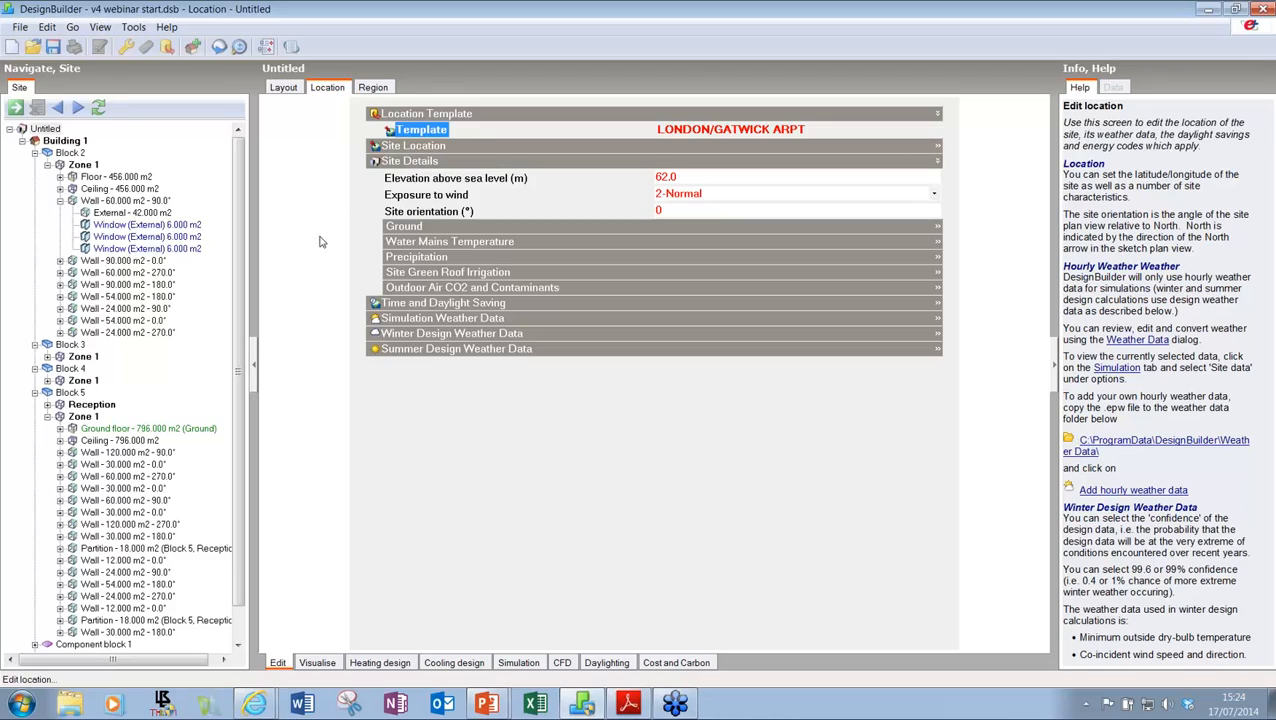
left_click(399, 289)
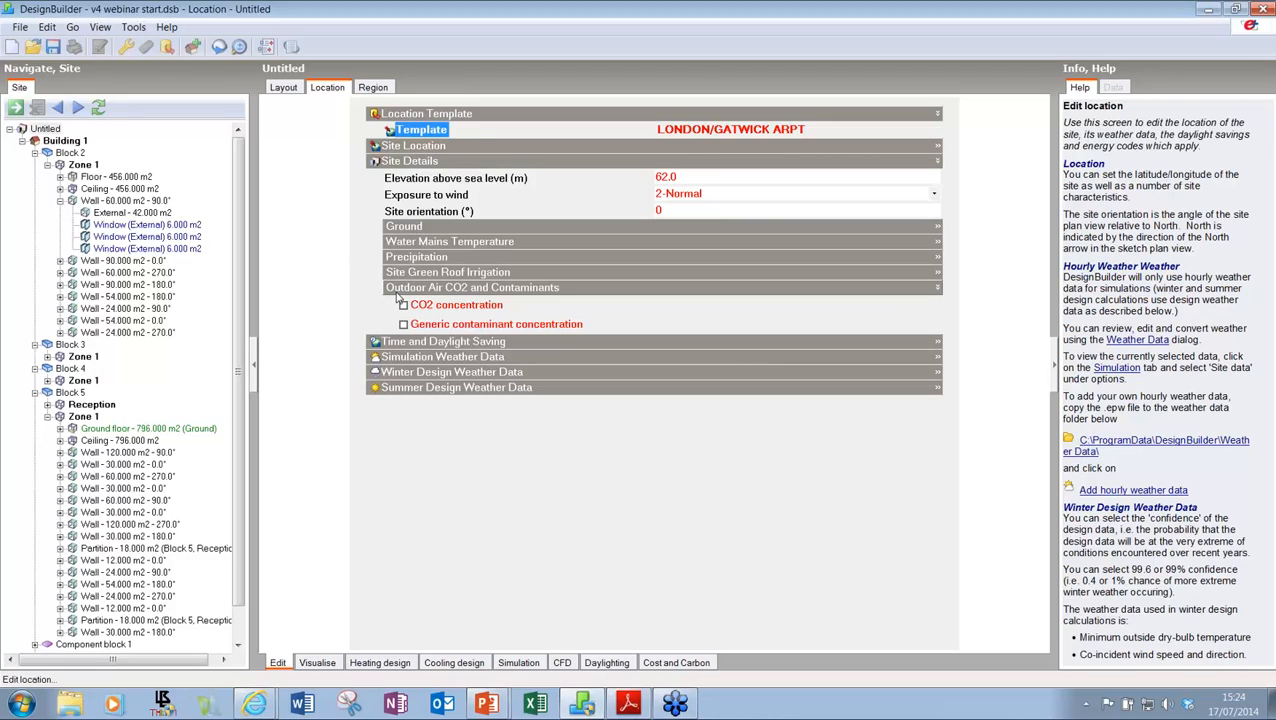
left_click(453, 307)
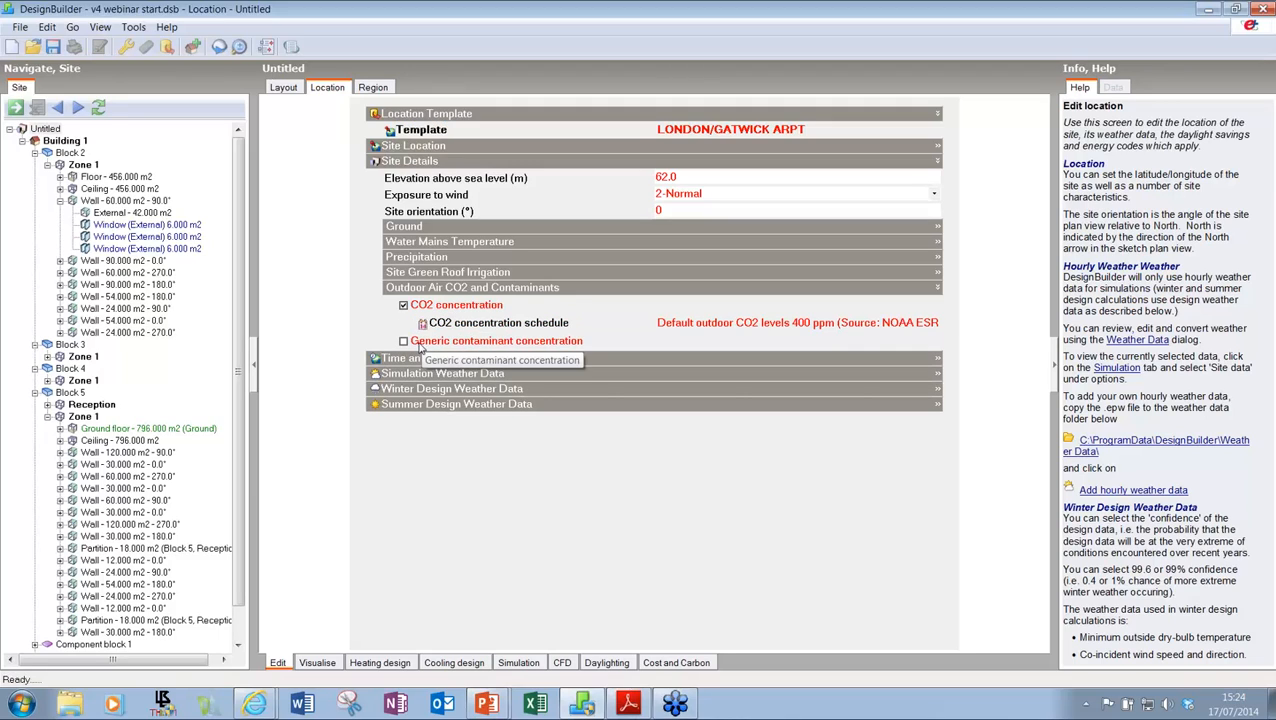
left_click(420, 346)
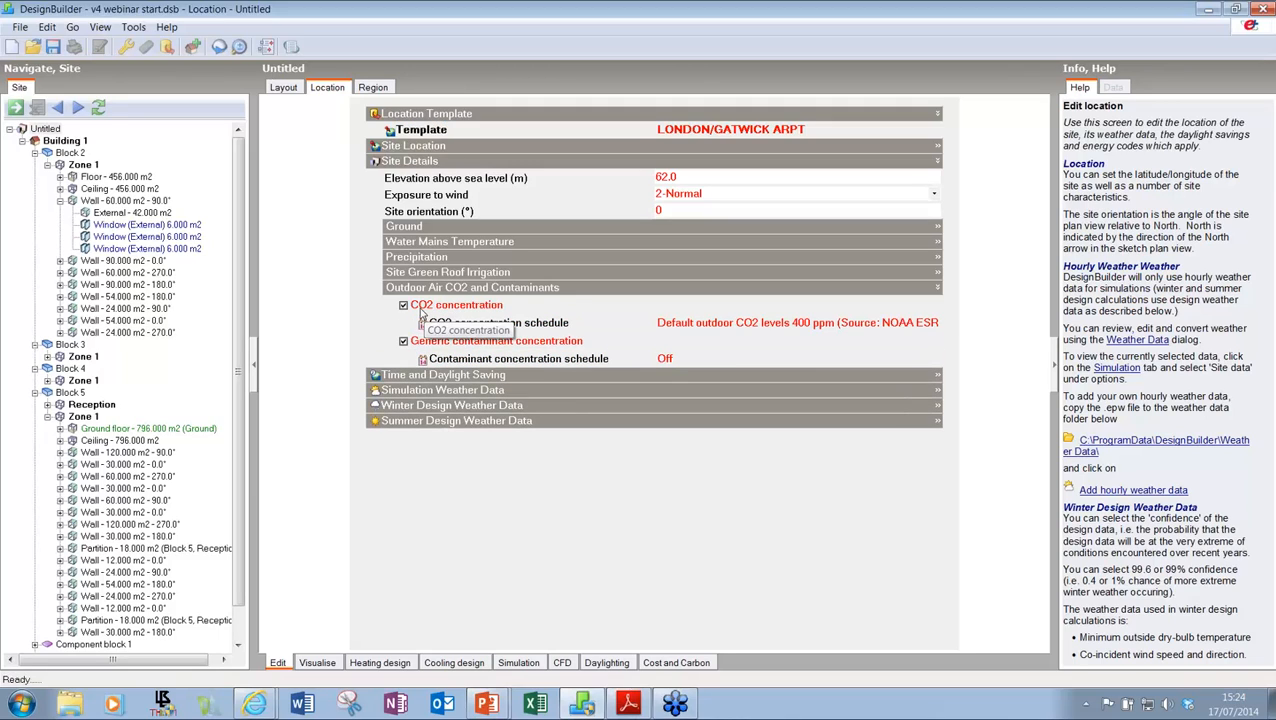
left_click(420, 310)
left_click(405, 326)
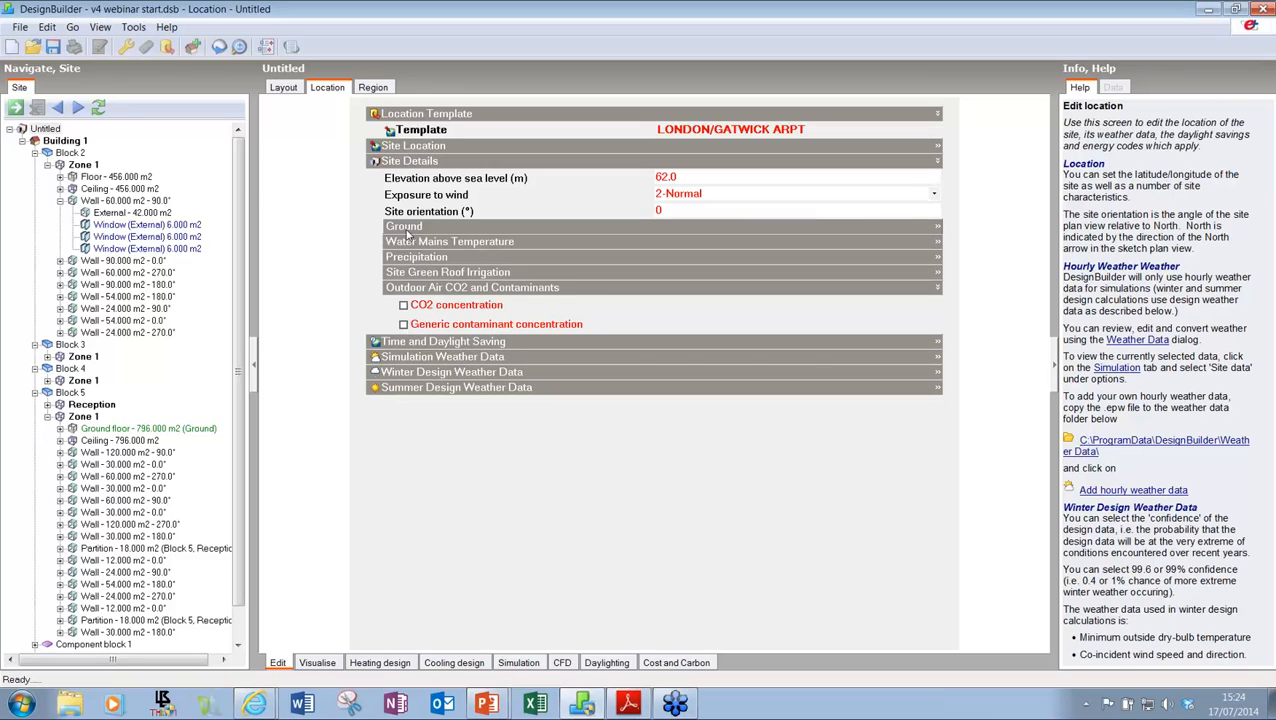
Step: Set the design temperature period to 2-Monthly in the summer design weather data and review the monthly temperatures
left_click(435, 388)
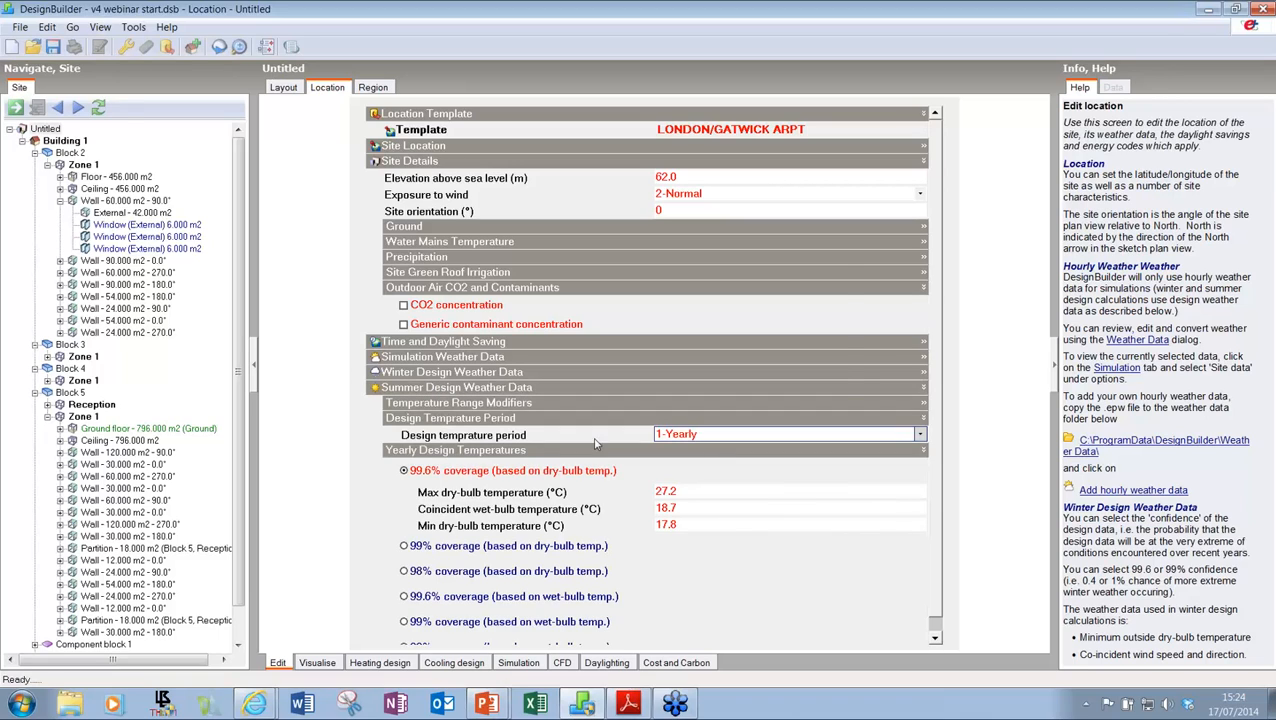
left_click(717, 436)
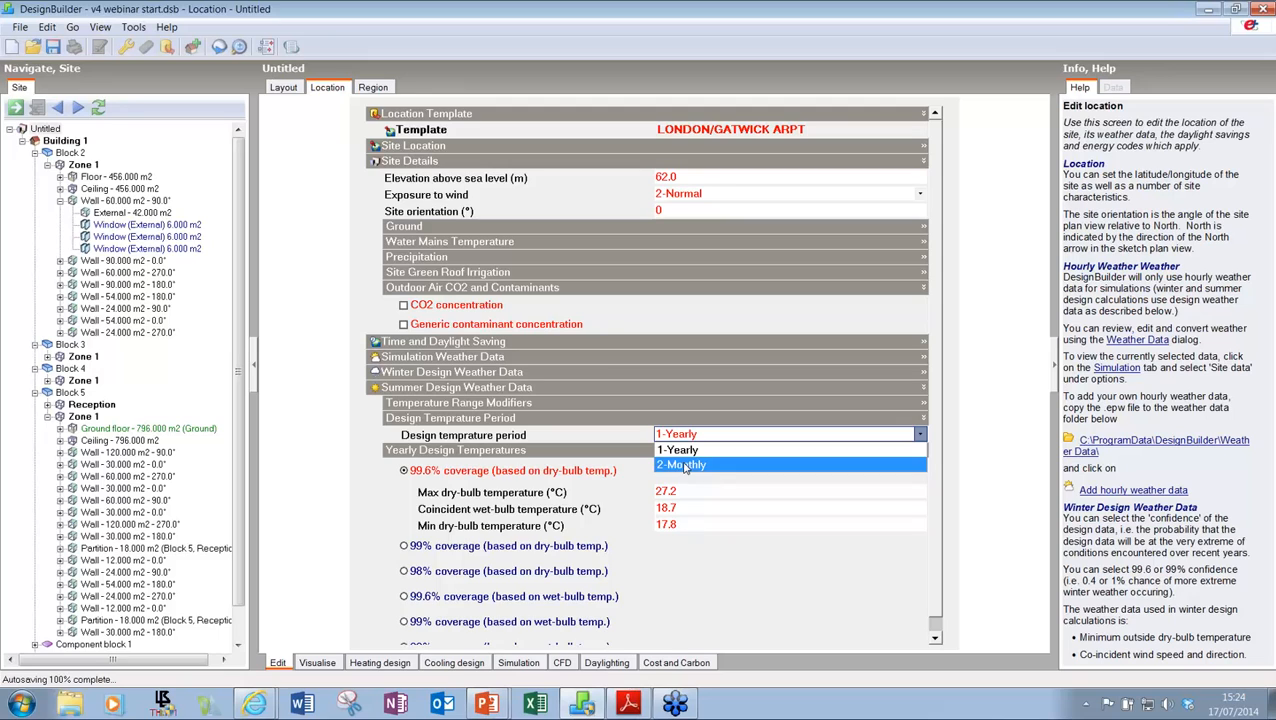
left_click(685, 466)
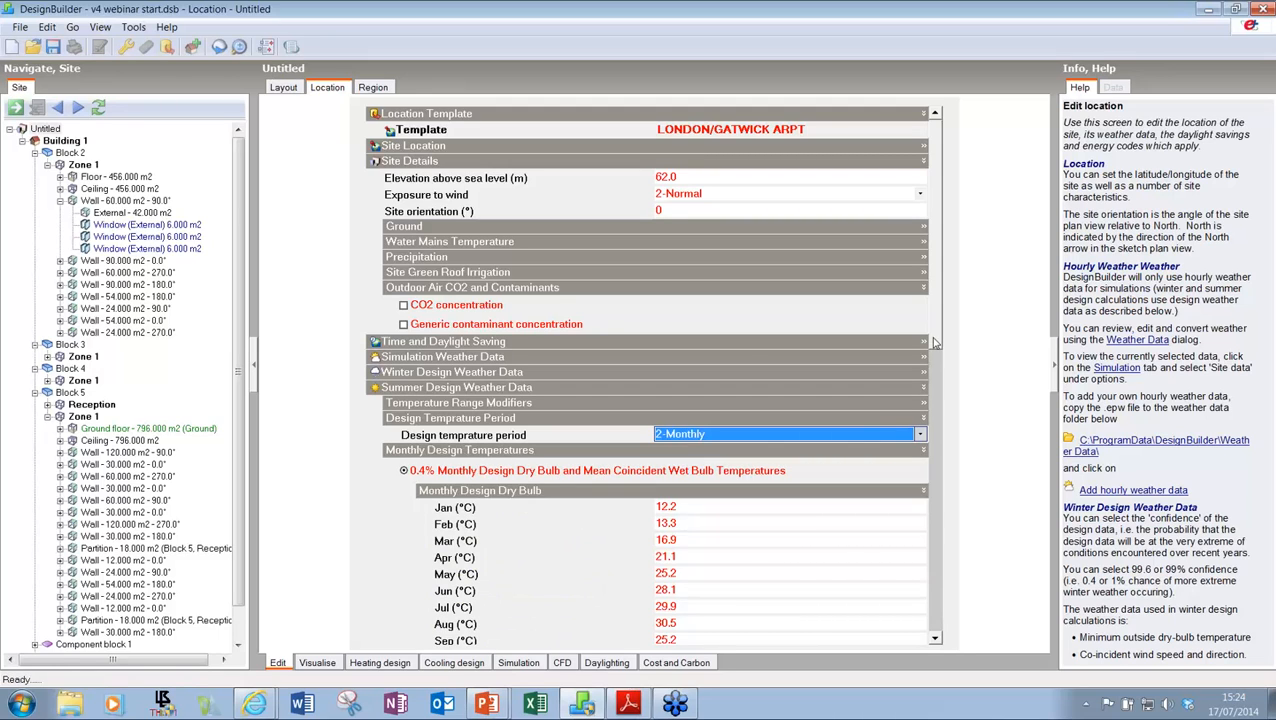
left_click_drag(931, 338, 921, 505)
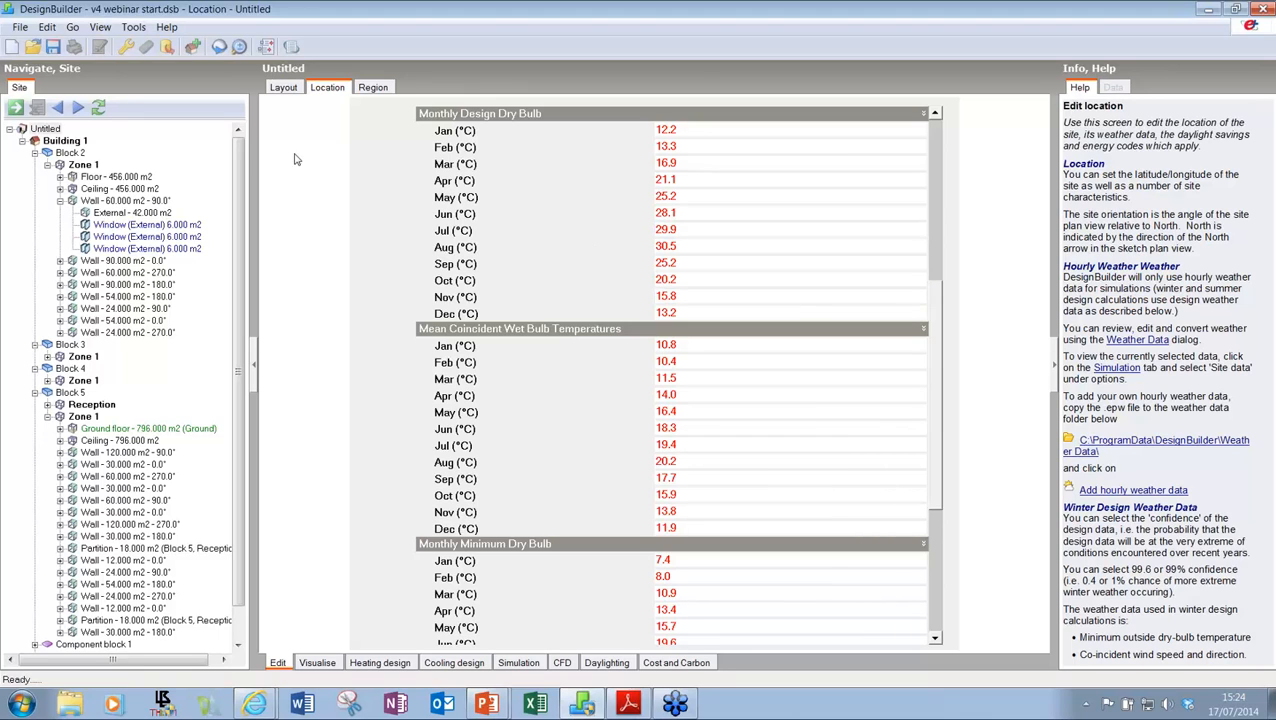
Step: Review the building-level activity data, including the ventilation setpoint temperatures, office equipment gains and activity template
left_click(62, 141)
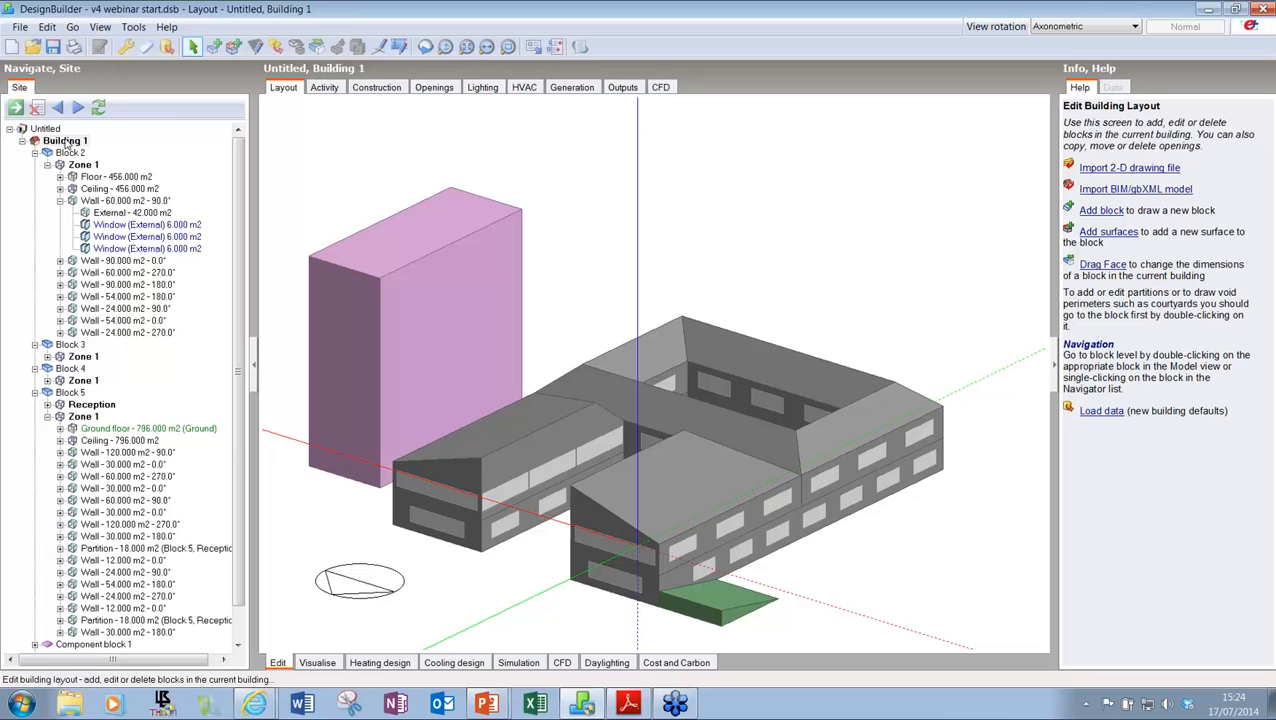
left_click(326, 89)
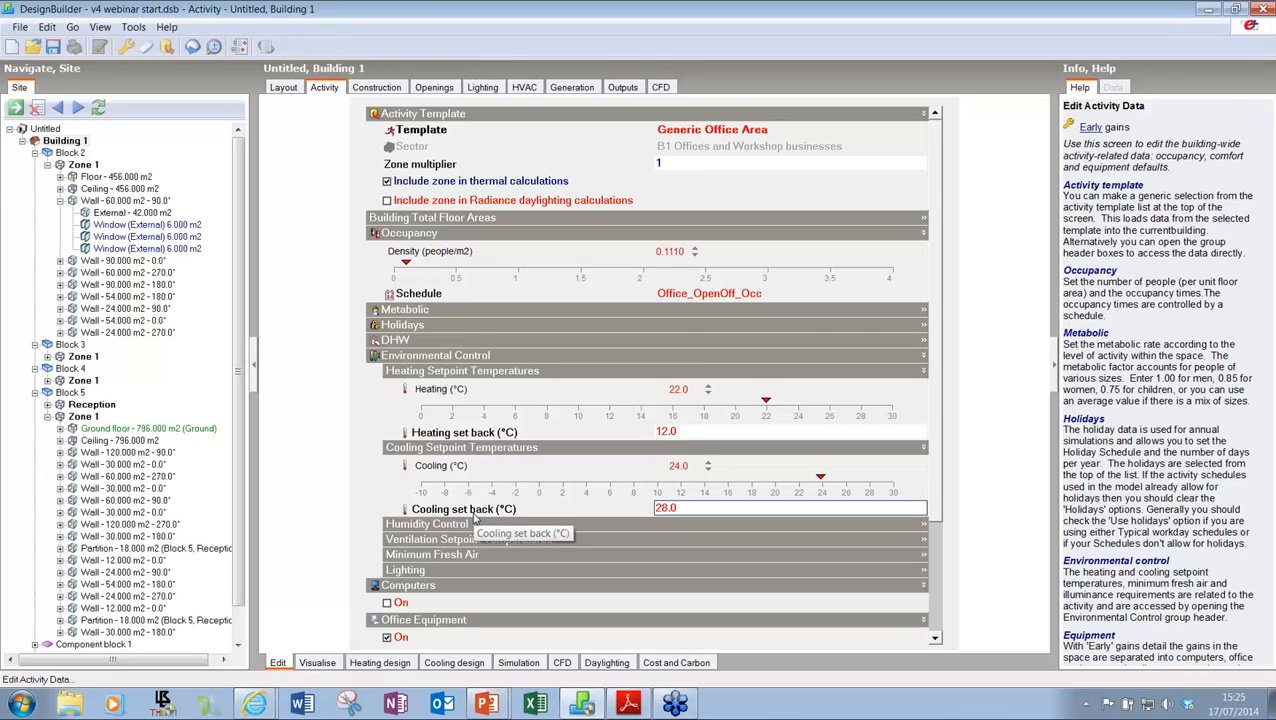
left_click(438, 540)
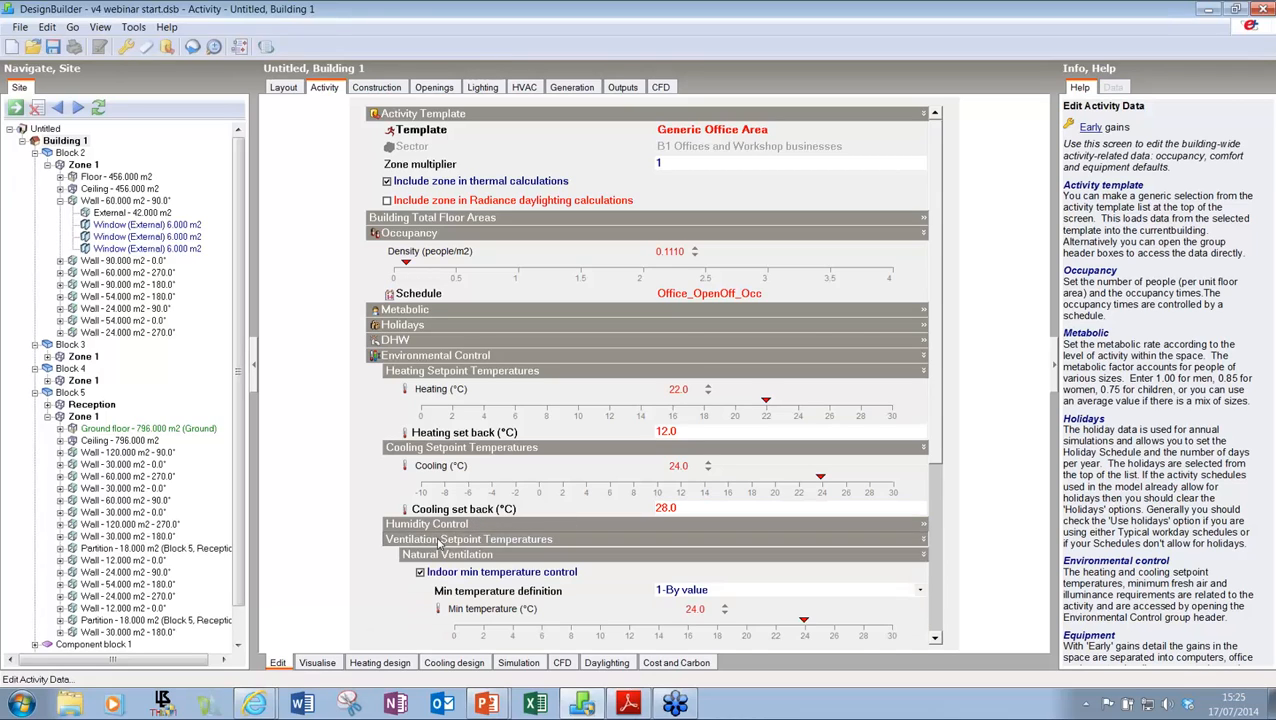
left_click(438, 540)
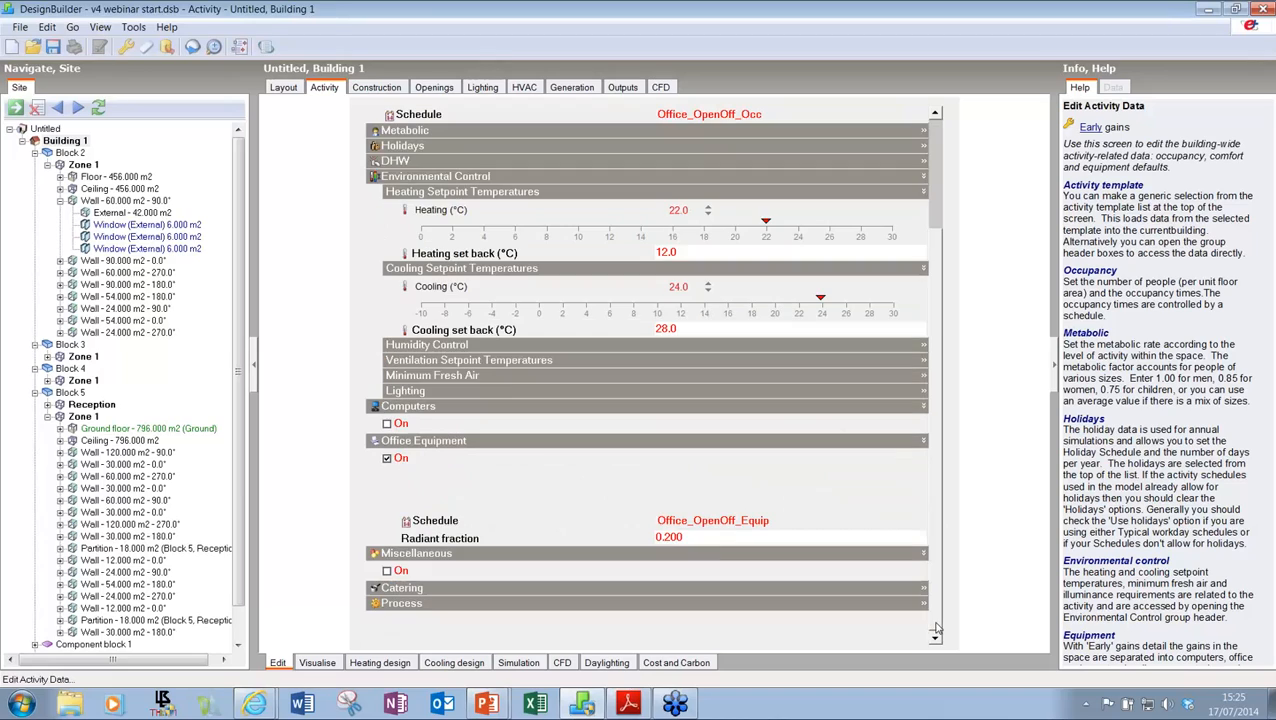
scroll(700, 560, "down", 3)
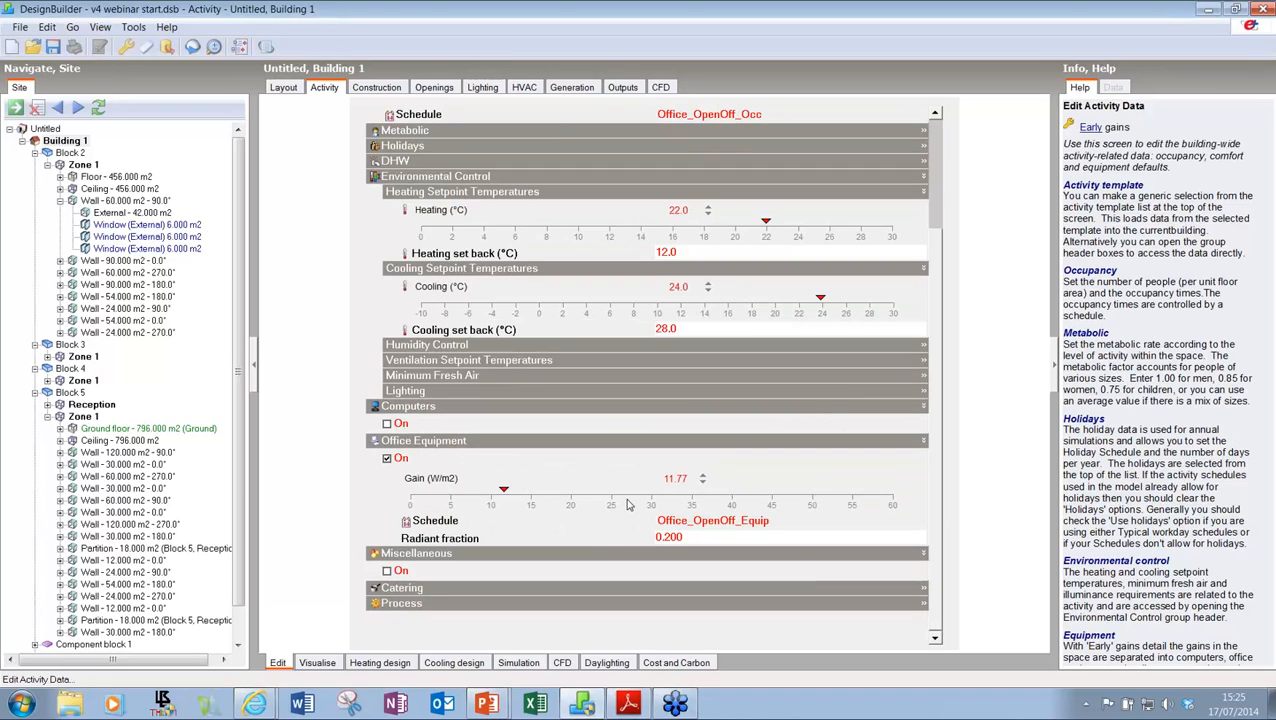
scroll(933, 181, "up", 3)
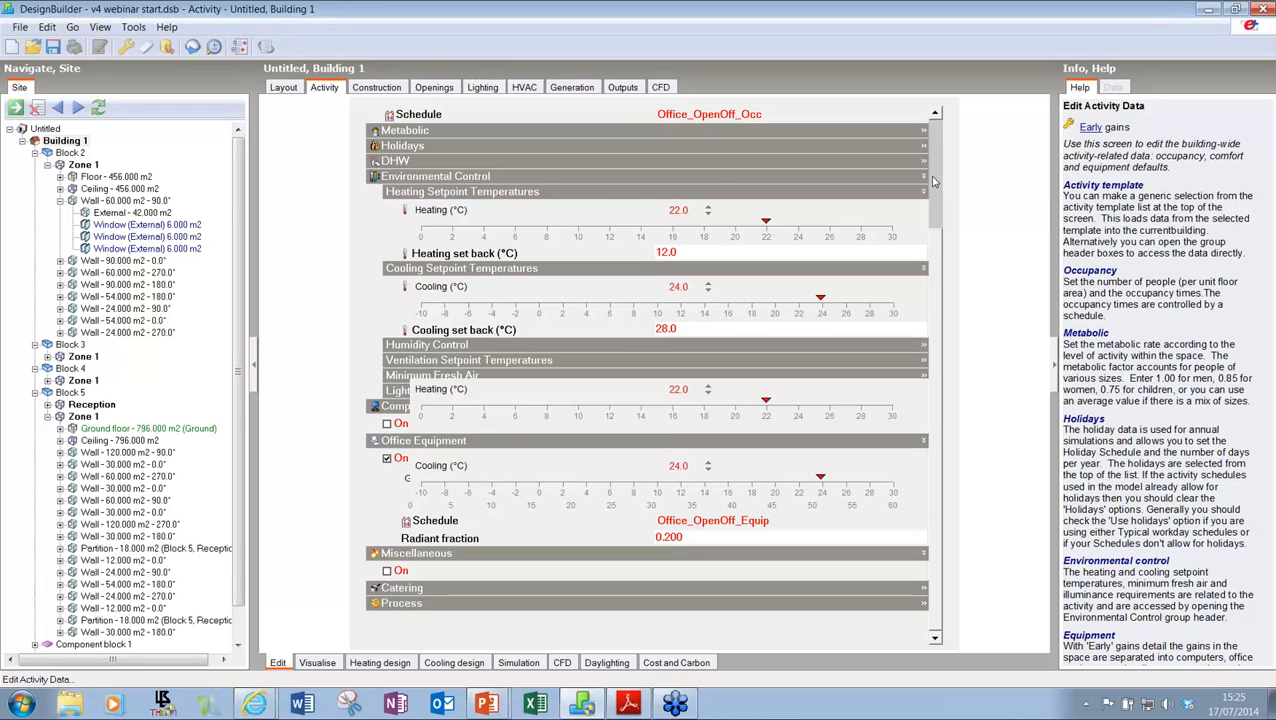
left_click(719, 130)
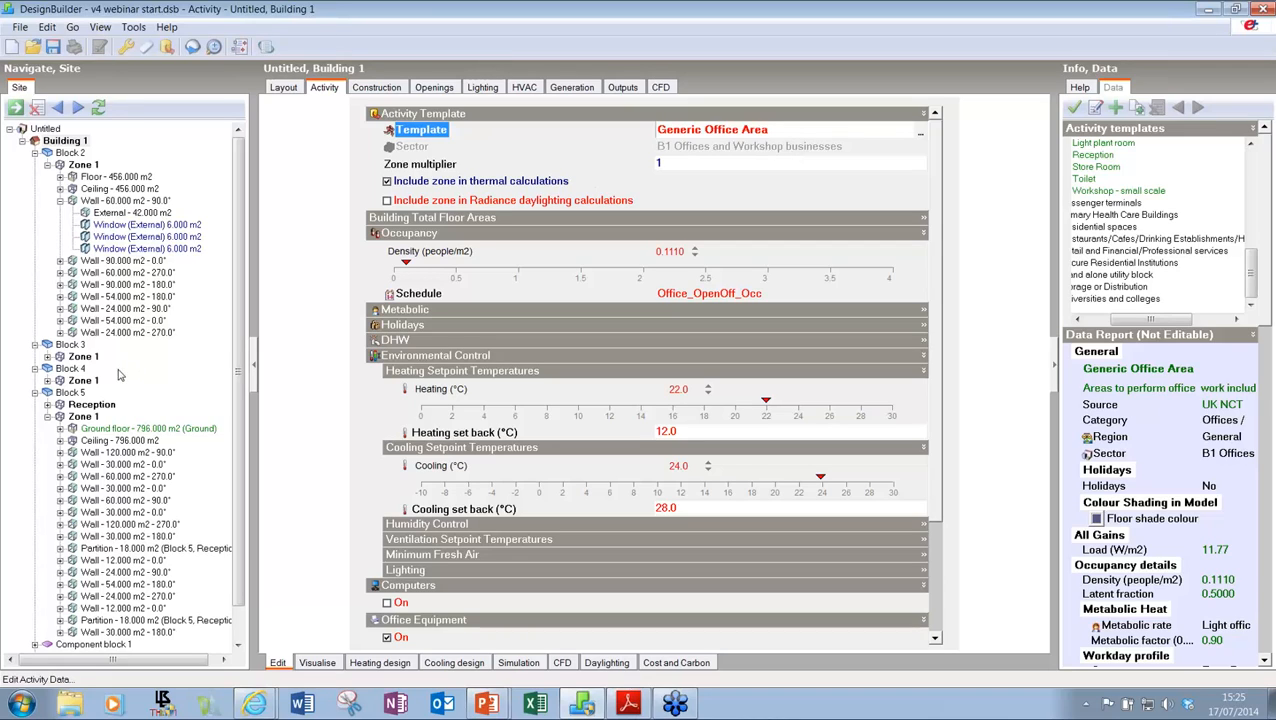
Step: Assign the Reception activity template to the Reception zone in Block 5, widening the template list to read its entries
left_click(95, 405)
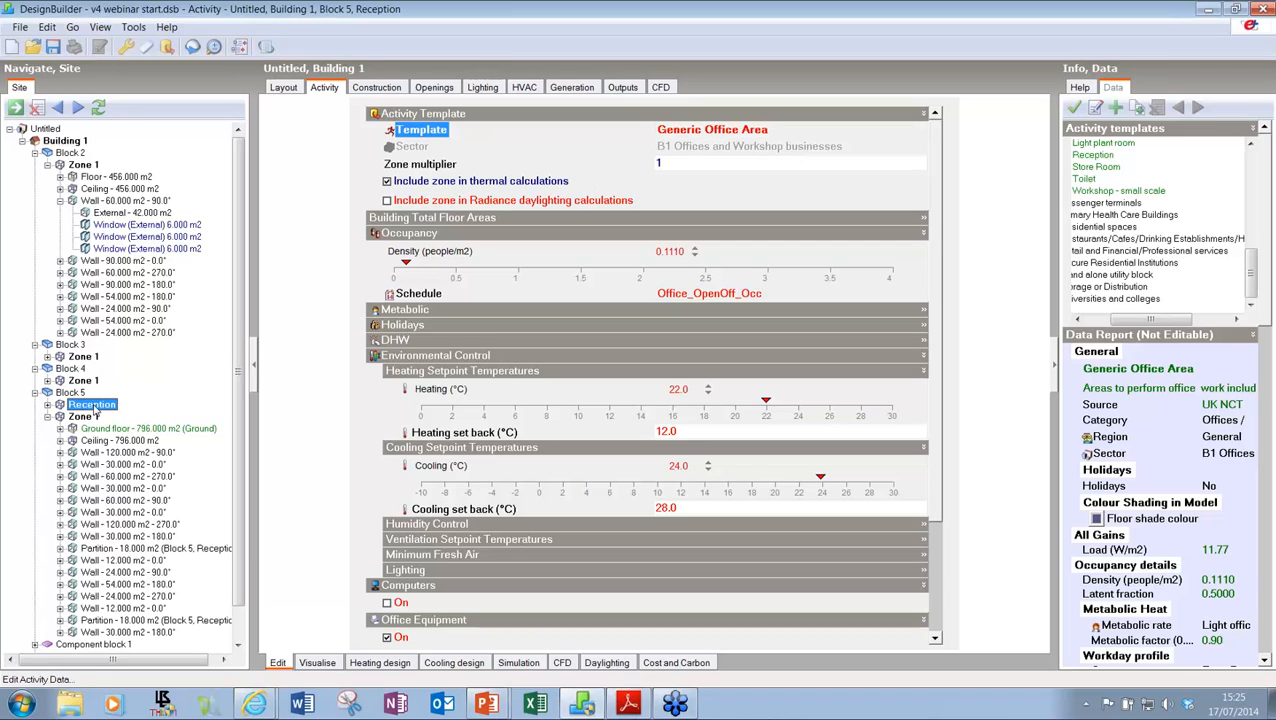
left_click(408, 130)
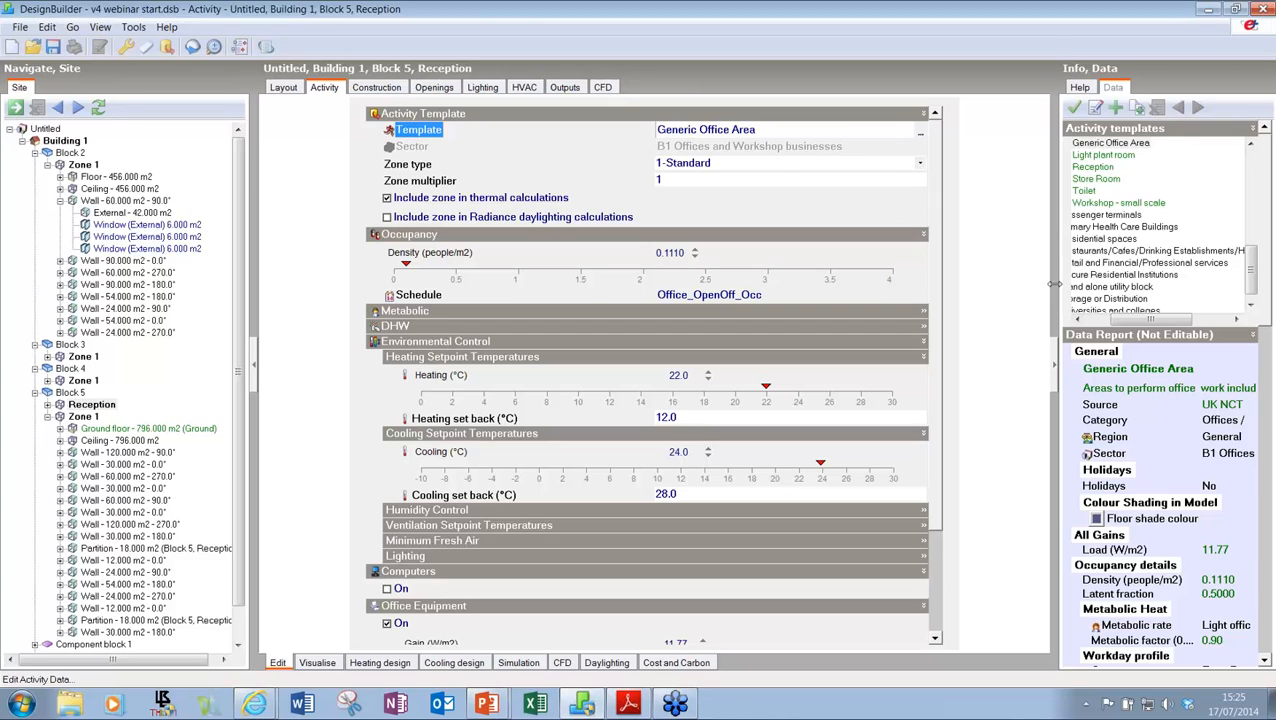
left_click_drag(1052, 282, 982, 284)
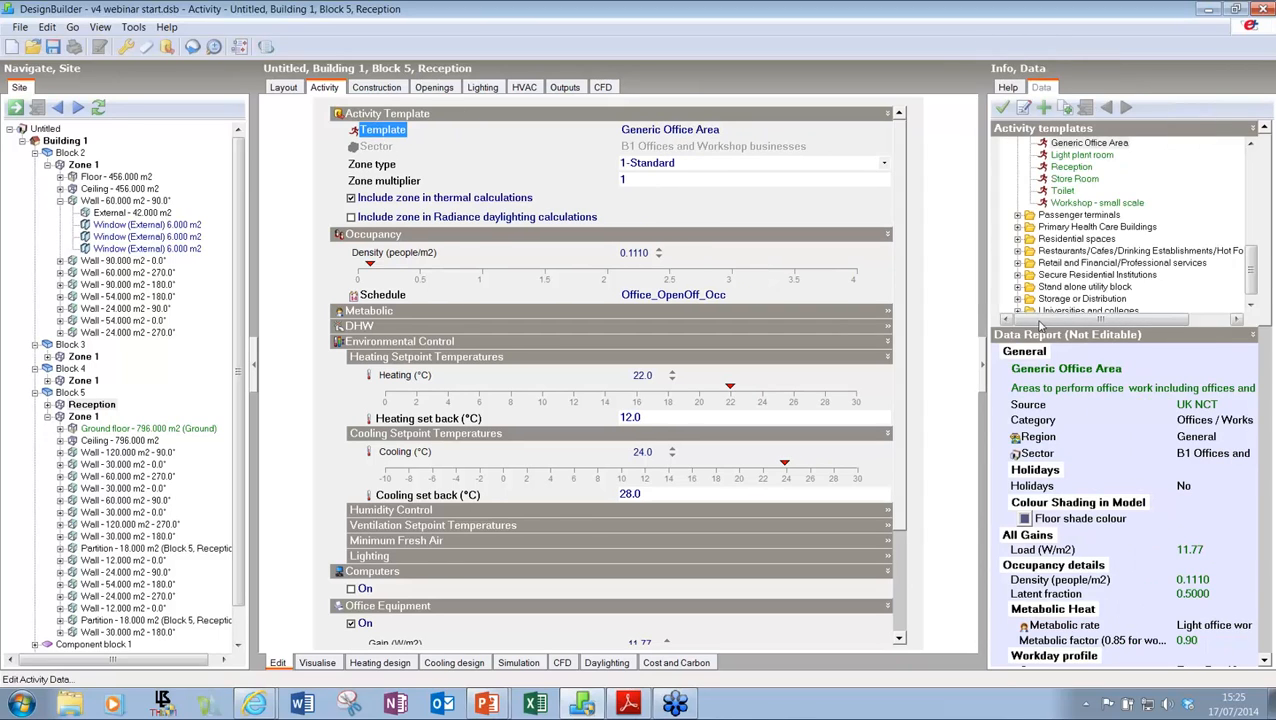
left_click(1064, 168)
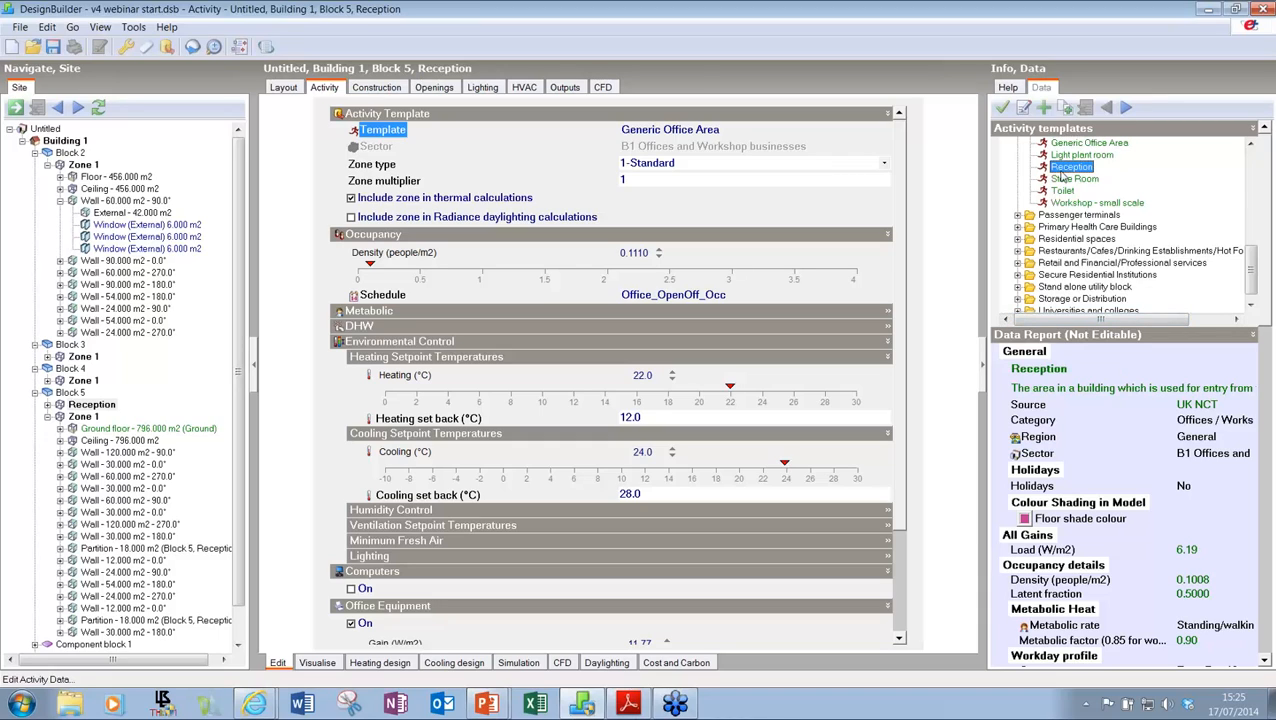
left_click(1001, 108)
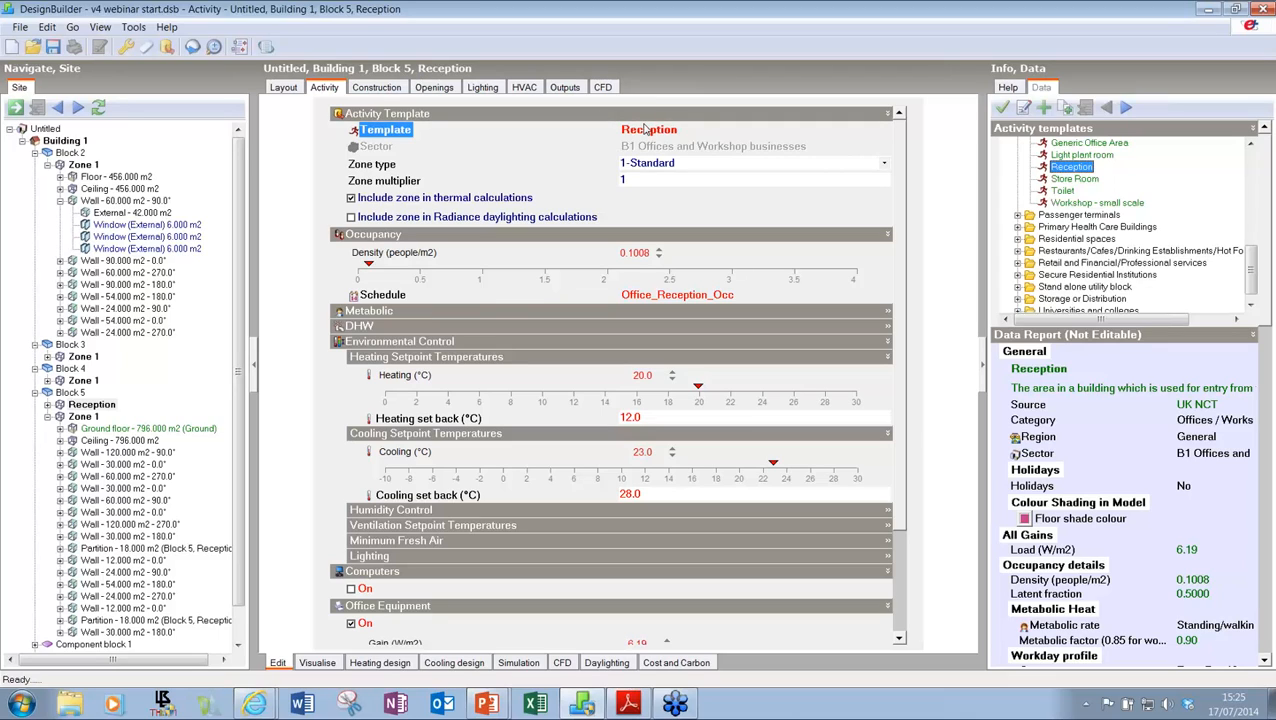
Step: Return to building level and open the building's construction data
left_click(78, 141)
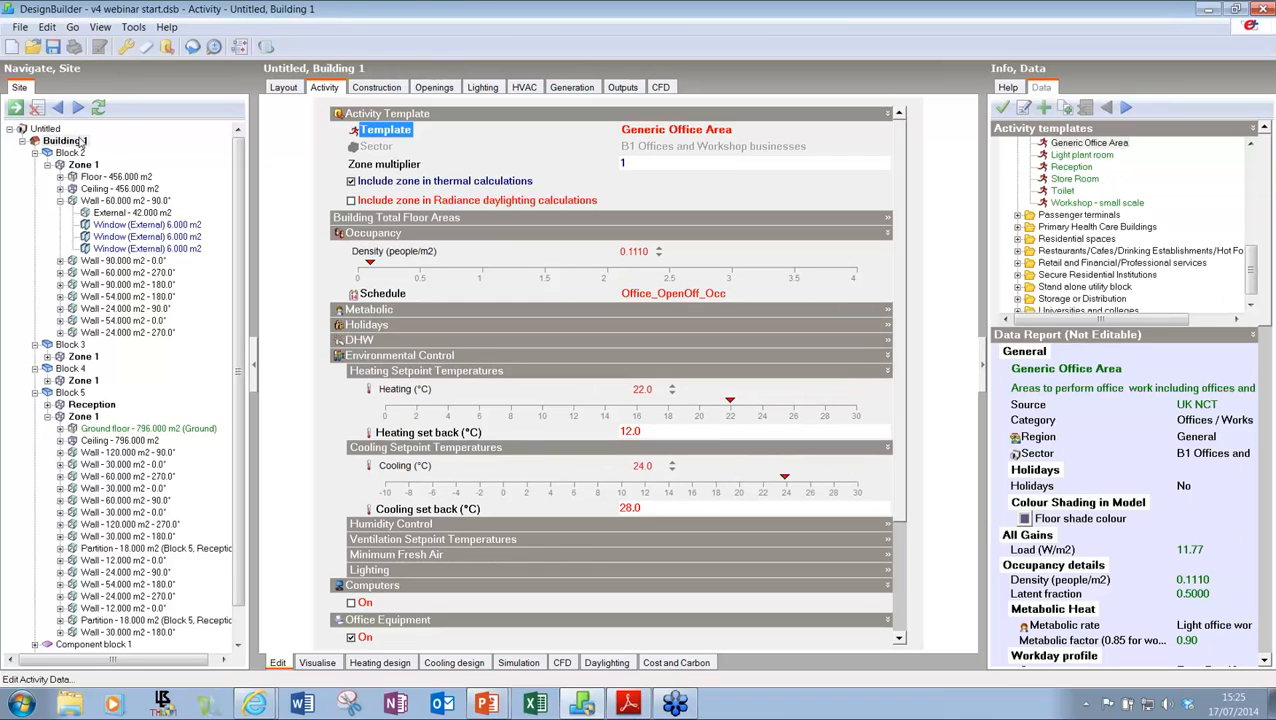
left_click(378, 93)
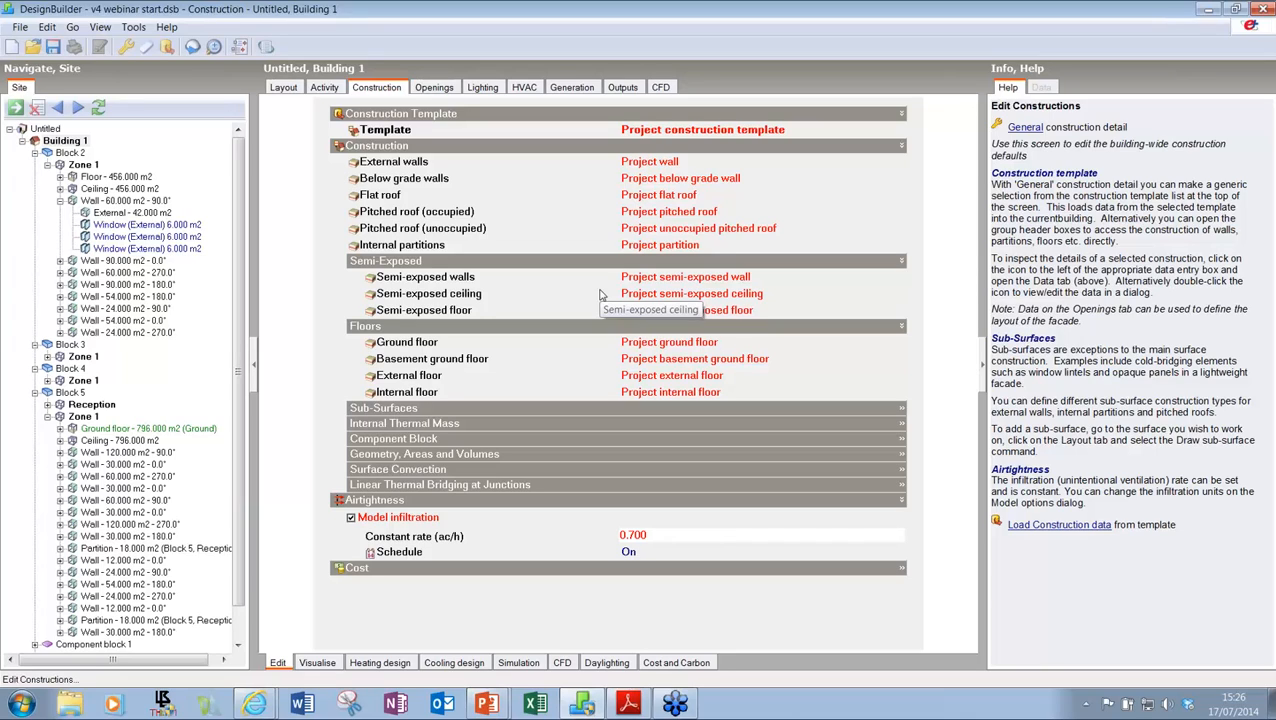
Step: Load the Best practice, Lightweight template from the Early Design category as the building's construction template
left_click(645, 130)
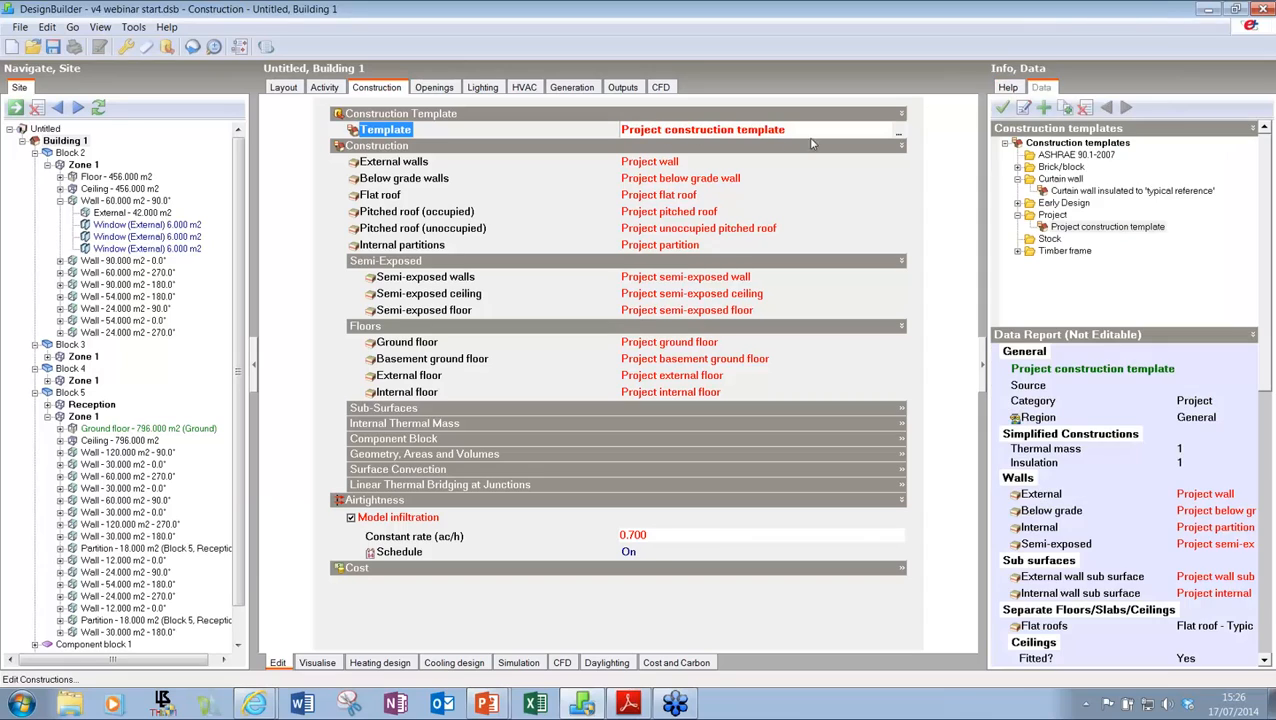
left_click(897, 131)
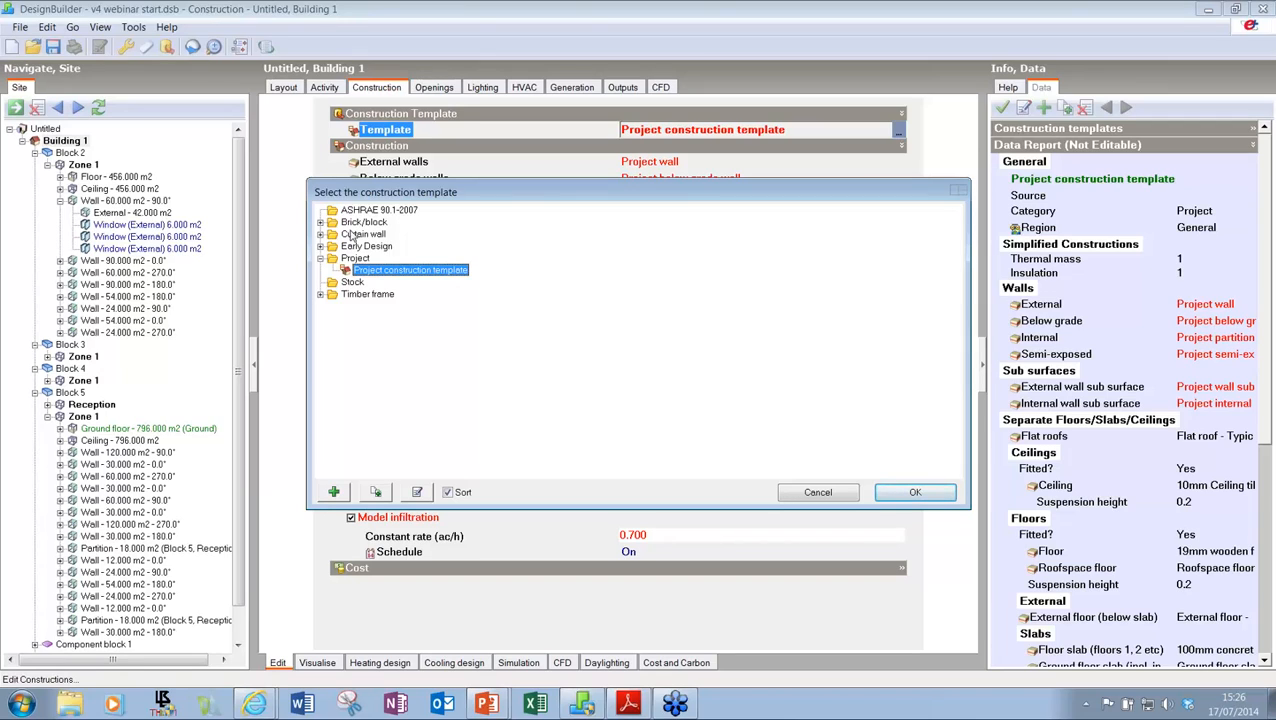
left_click(321, 247)
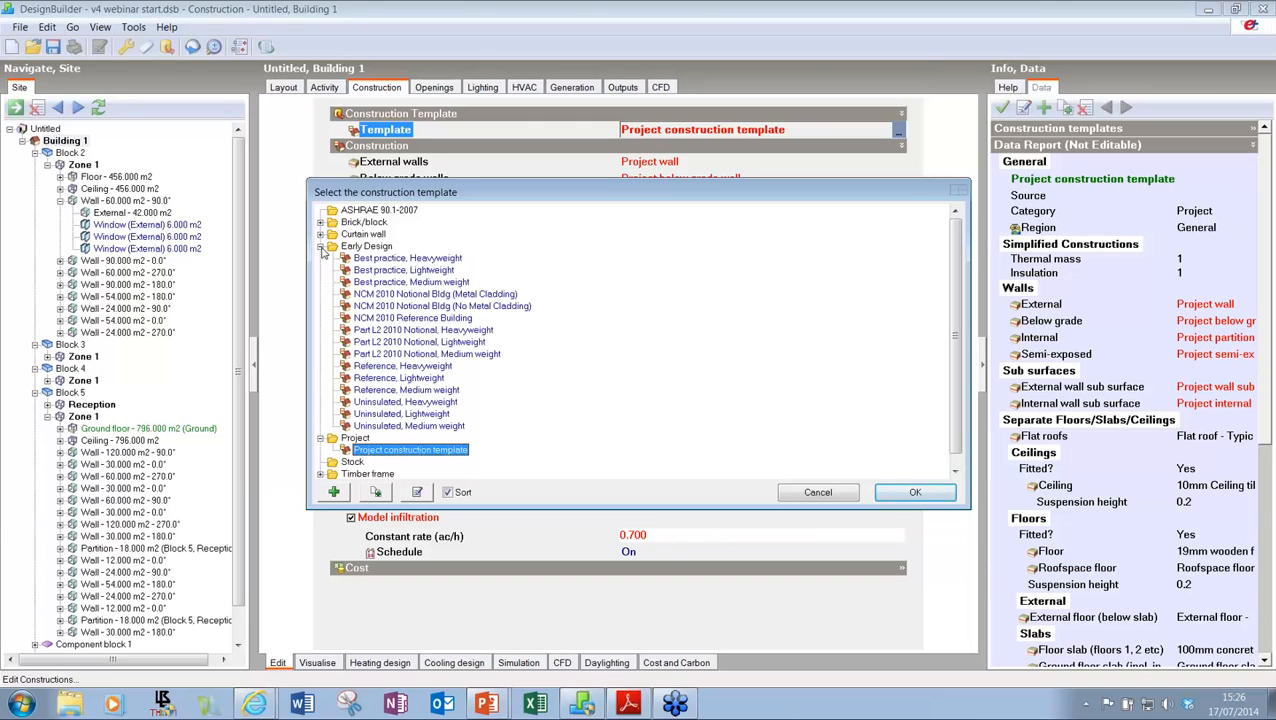
left_click(430, 271)
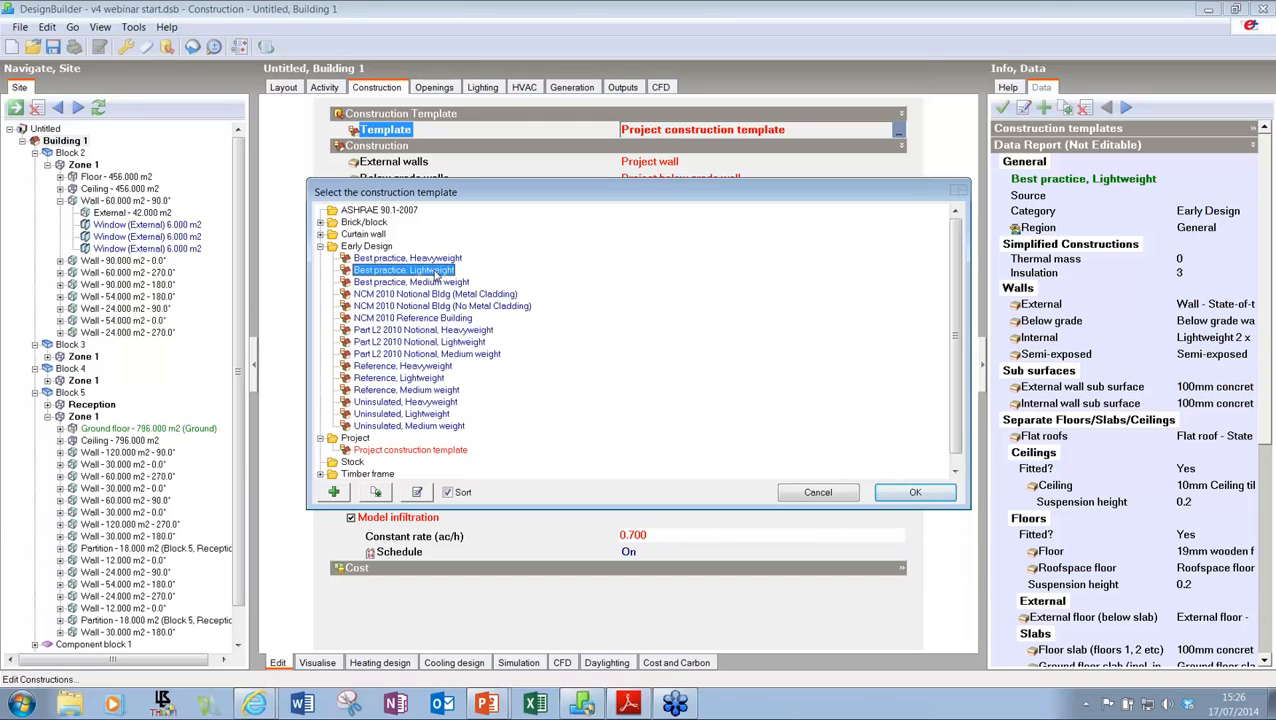
left_click(905, 493)
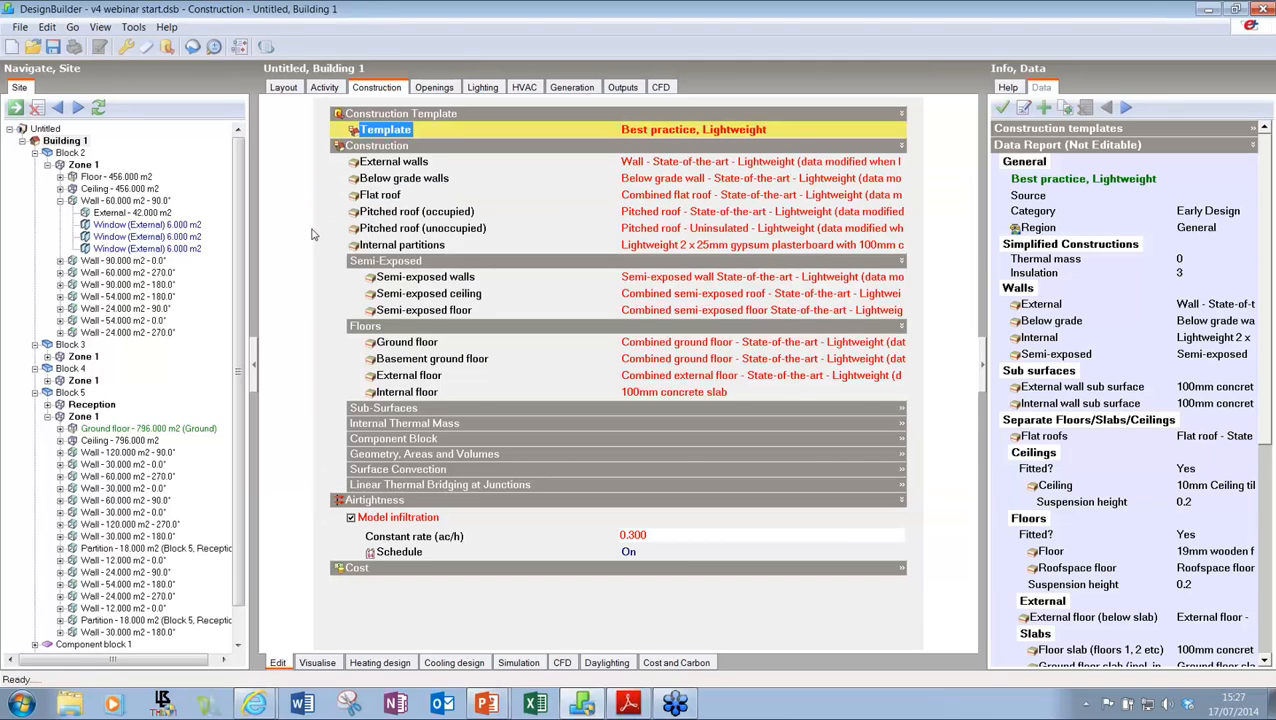
Step: Review the building's external wall, sub-surface, and geometry, areas and volumes data, including the fixed surface thicknesses
left_click(368, 163)
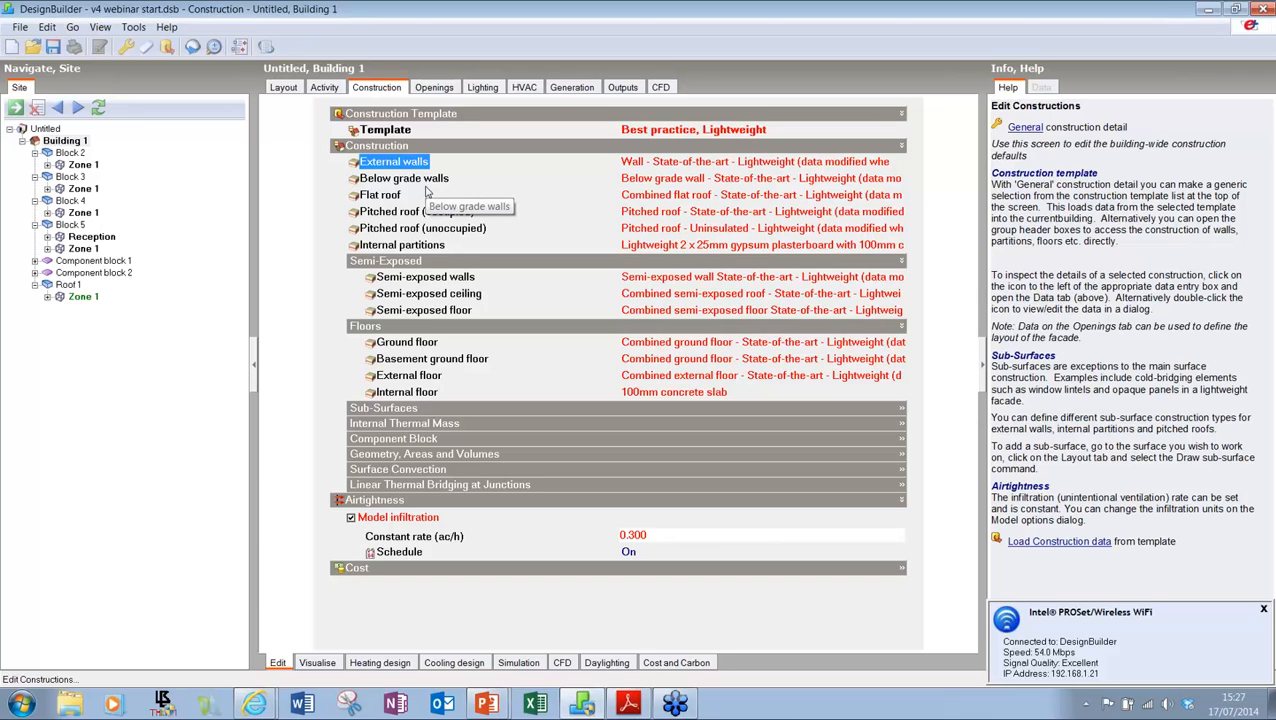
left_click(365, 409)
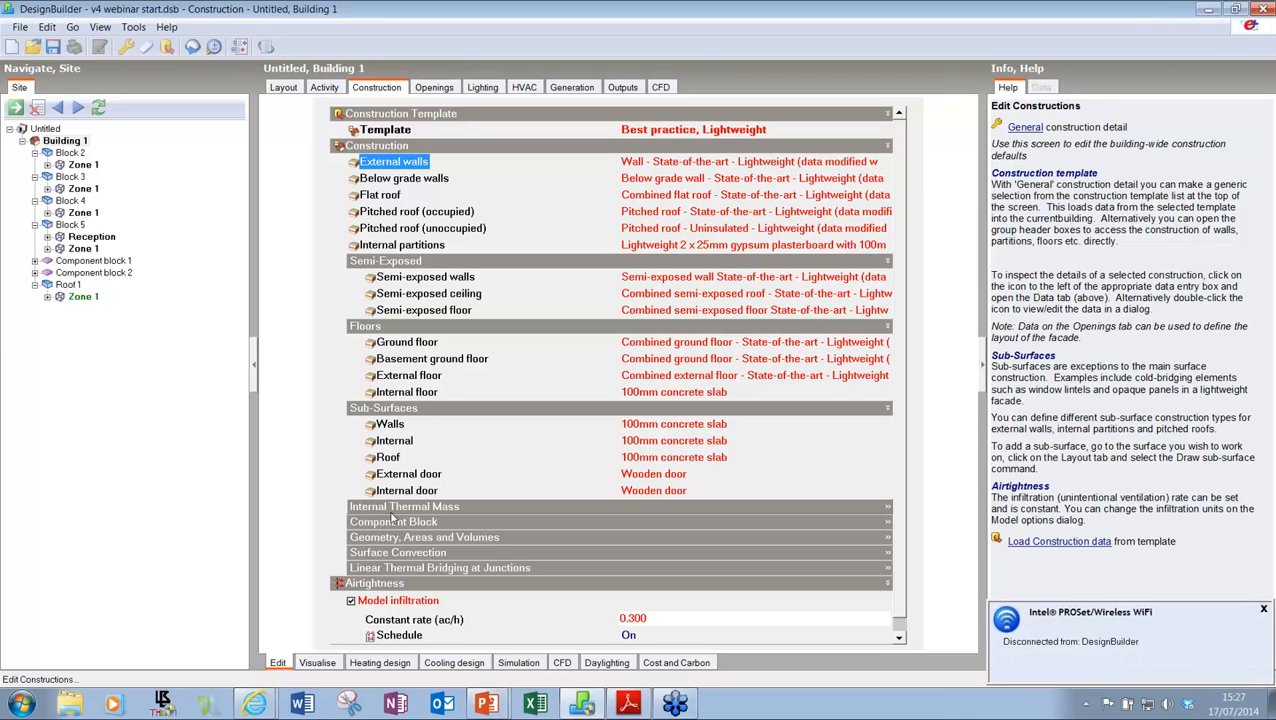
left_click(398, 537)
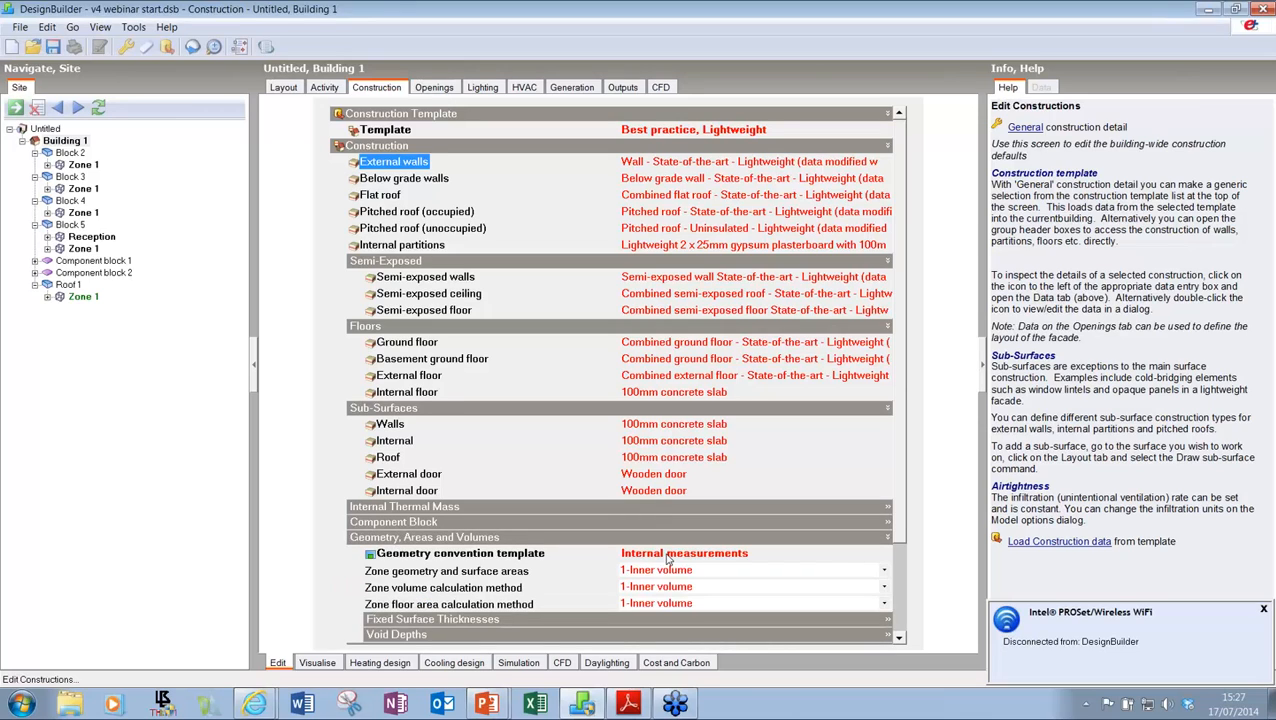
scroll(898, 560, "down", 1)
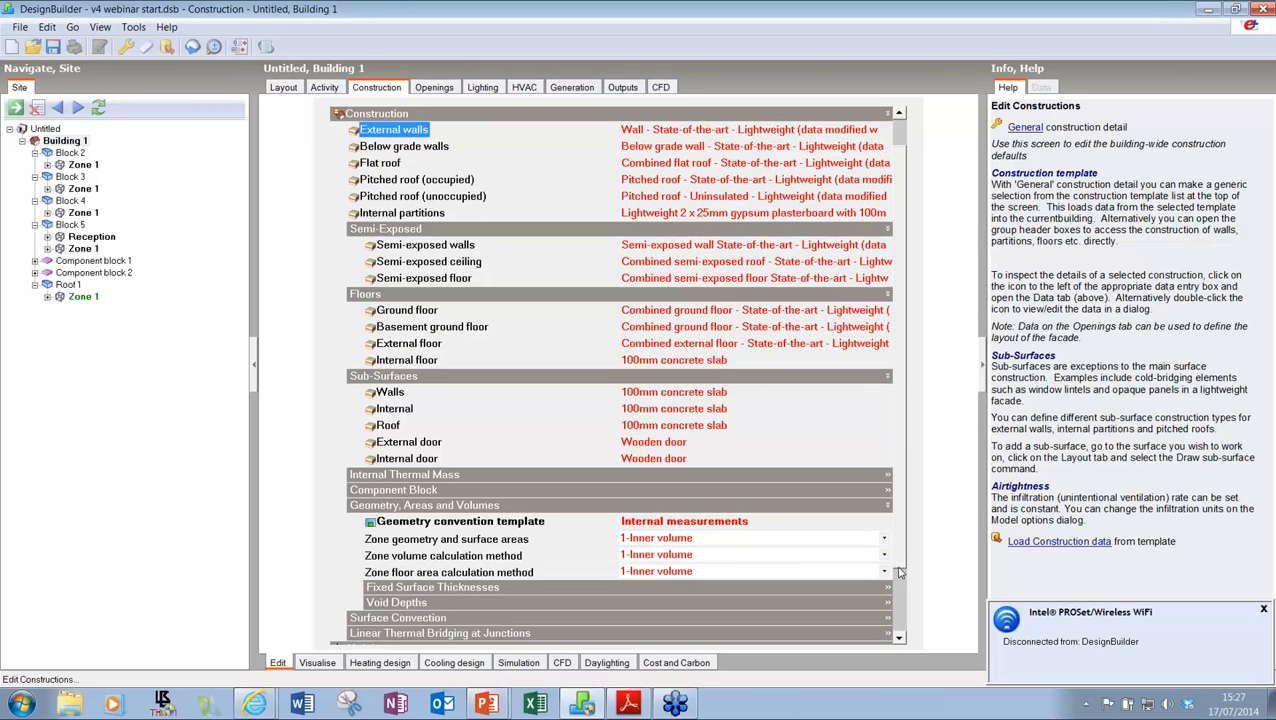
scroll(898, 571, "down", 3)
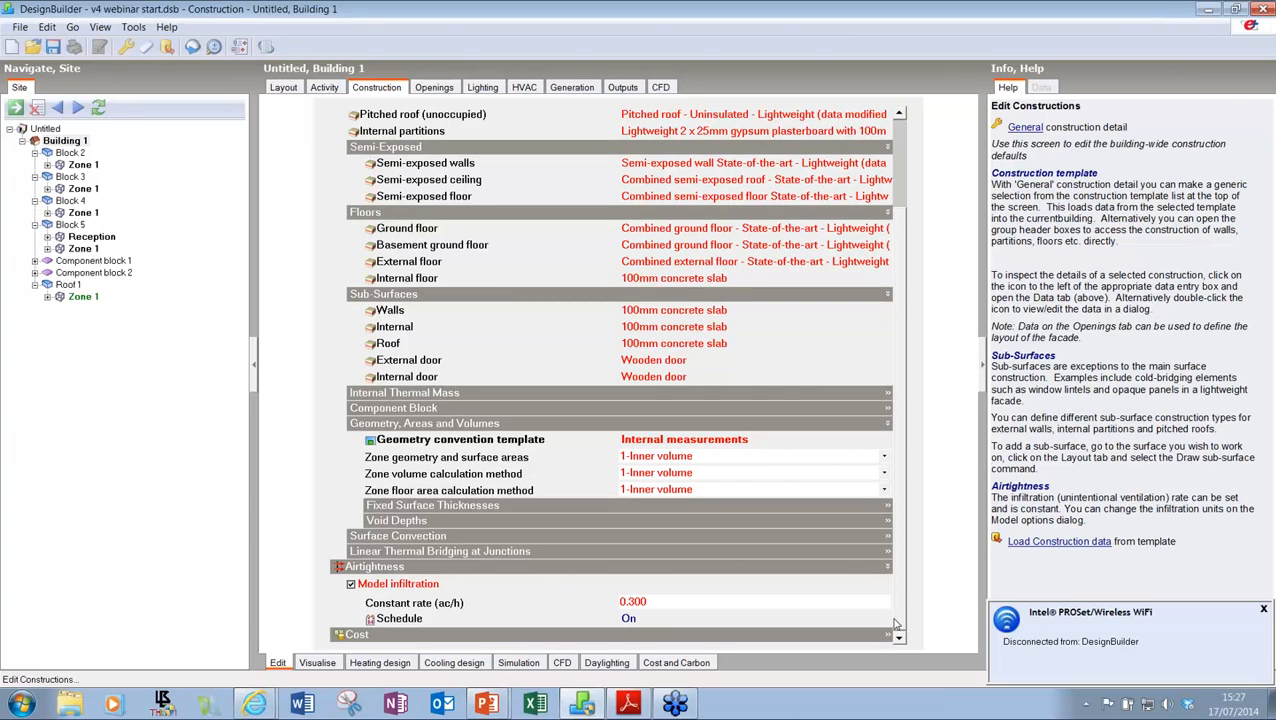
left_click(380, 507)
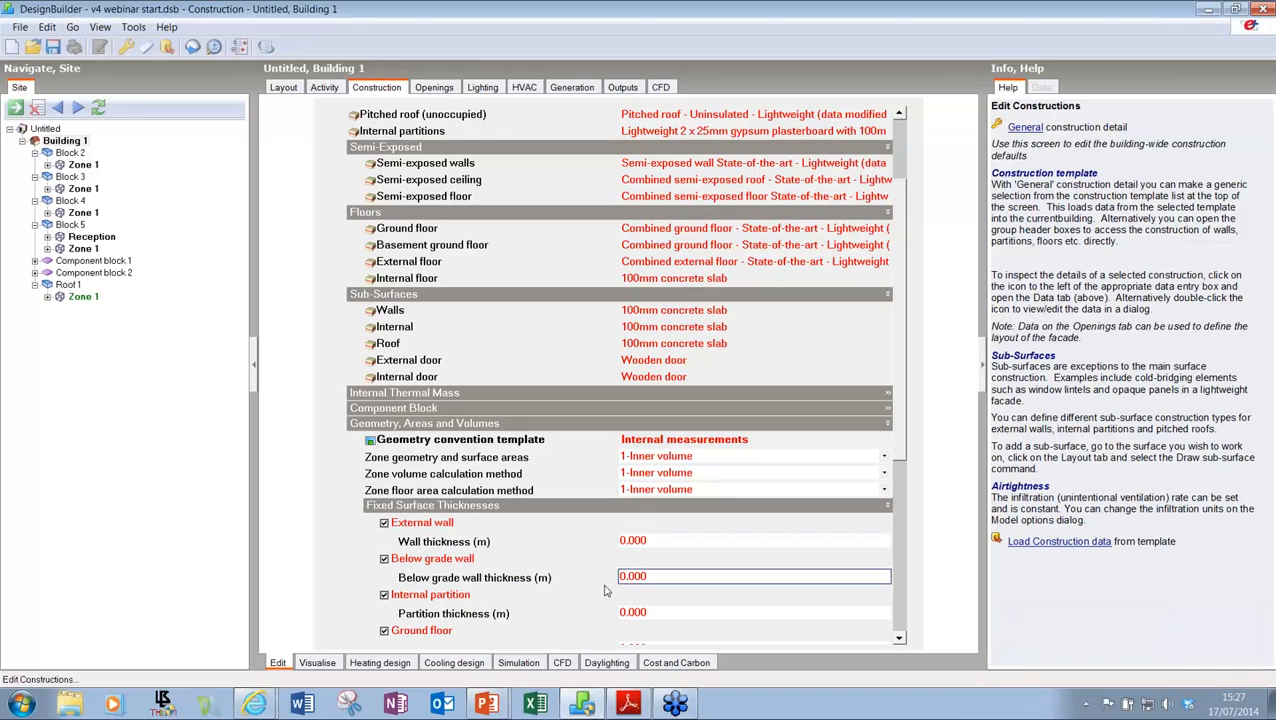
Step: Set the building's geometry convention template to External measurements
left_click(470, 441)
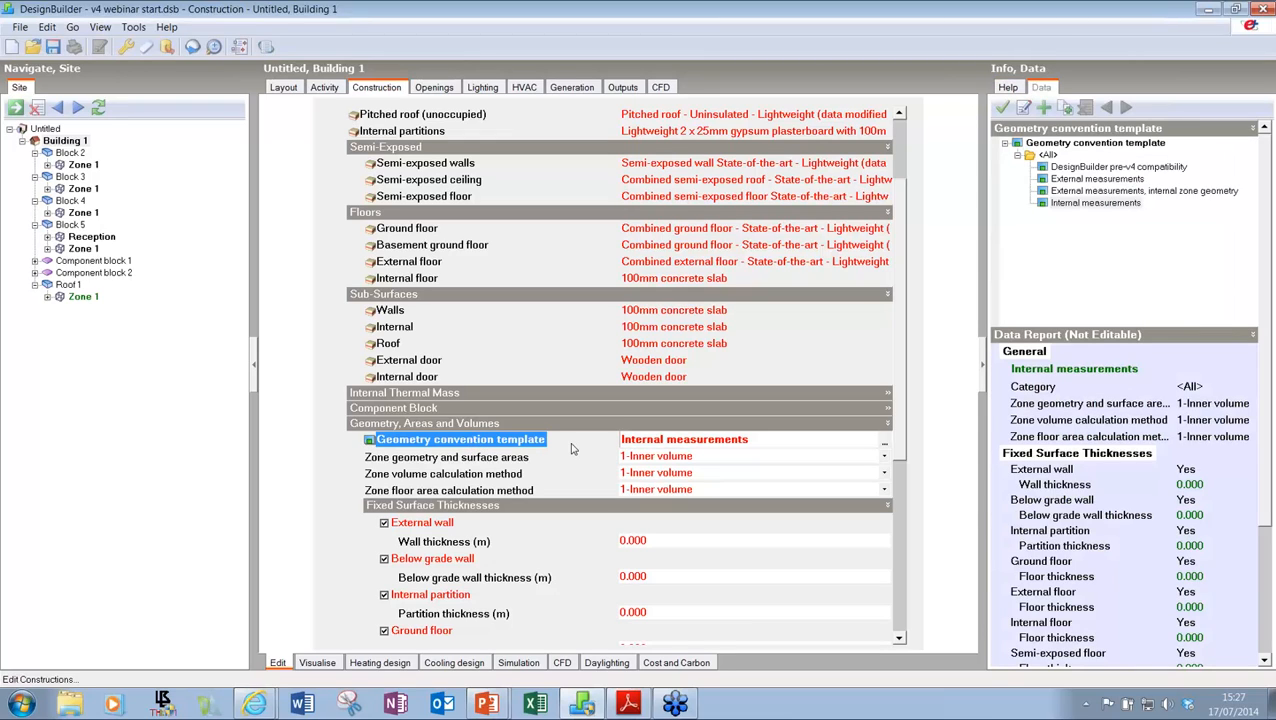
left_click(633, 540)
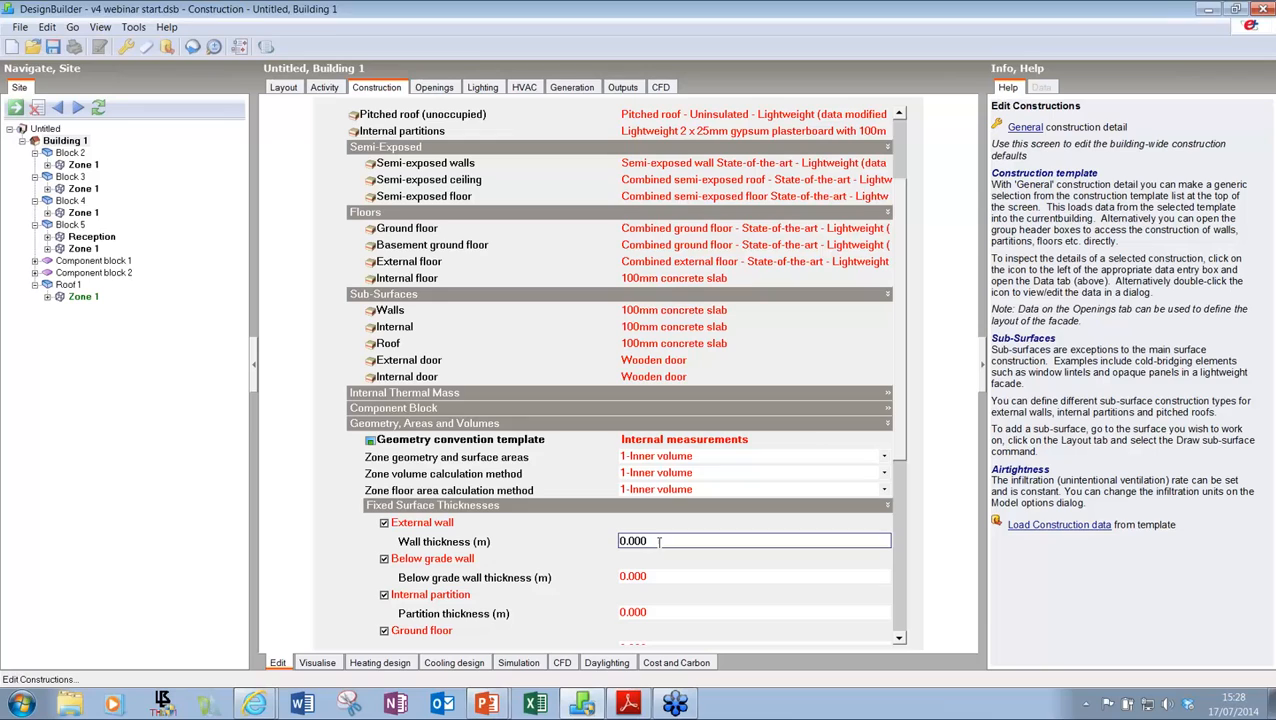
left_click(480, 443)
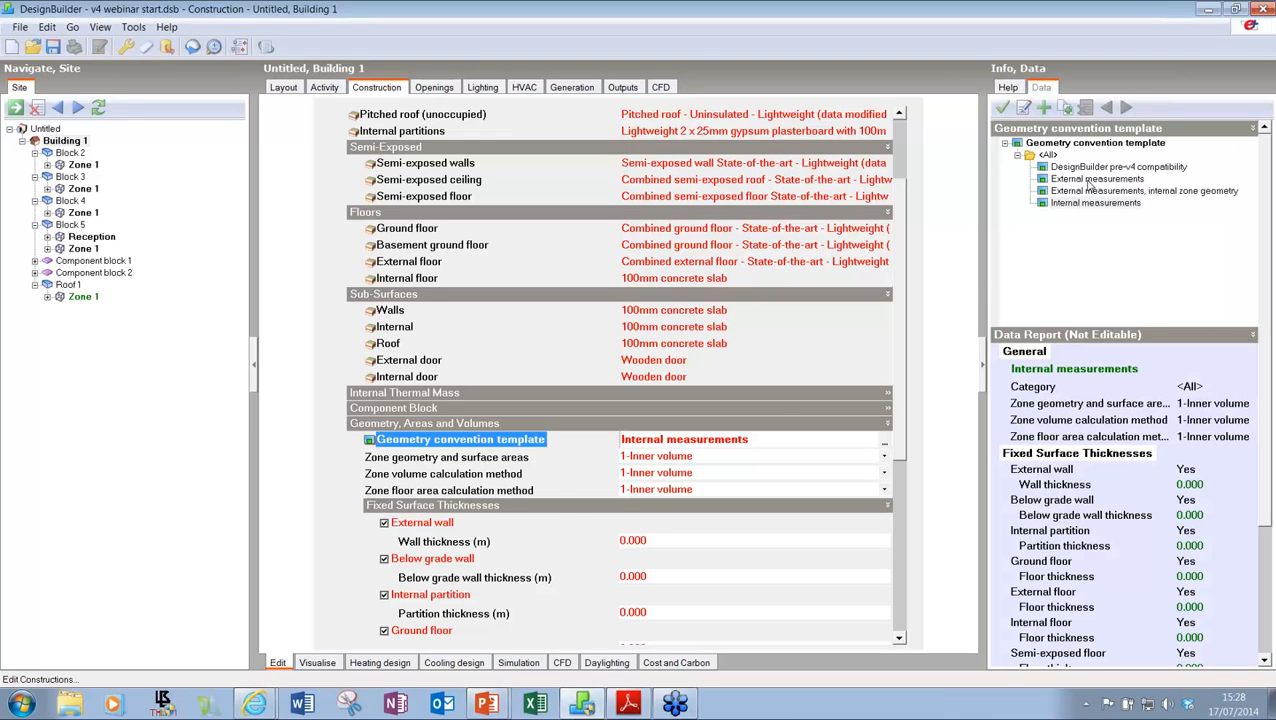
left_click(1118, 180)
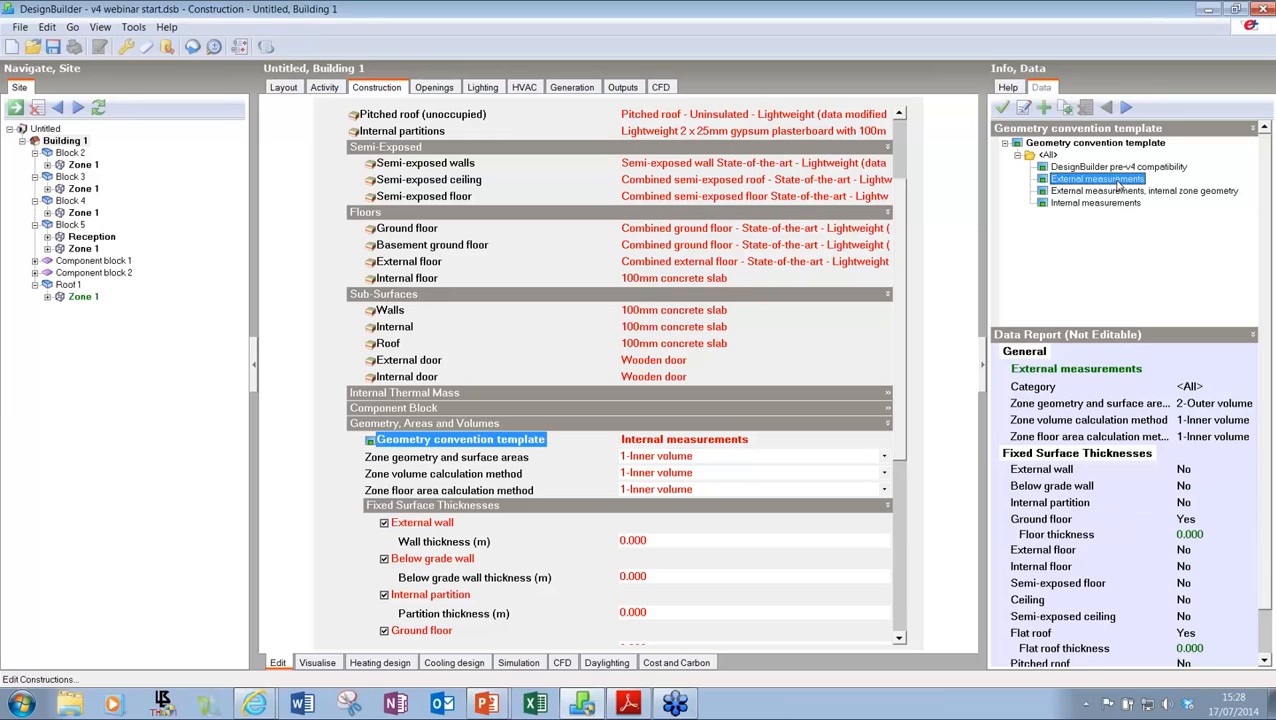
left_click(1001, 108)
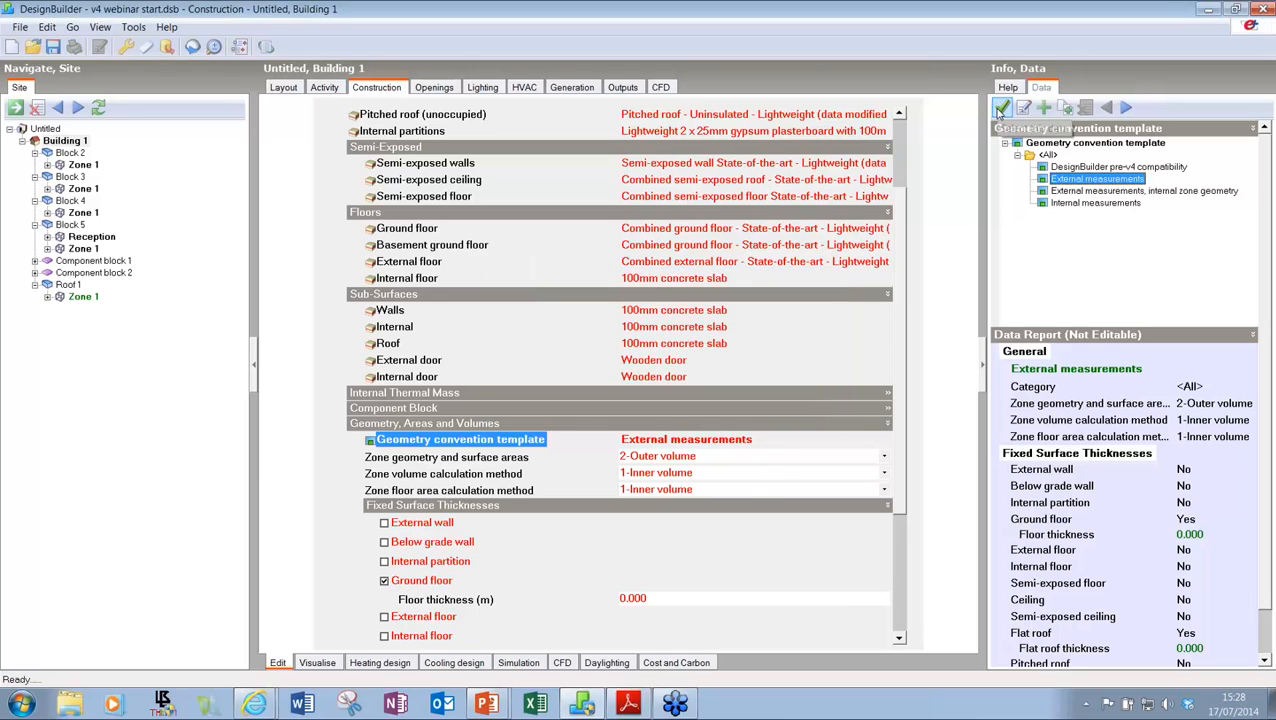
Step: Inspect the layout of Block 2 and its zone up close, then return to the building-level construction data
left_click(285, 89)
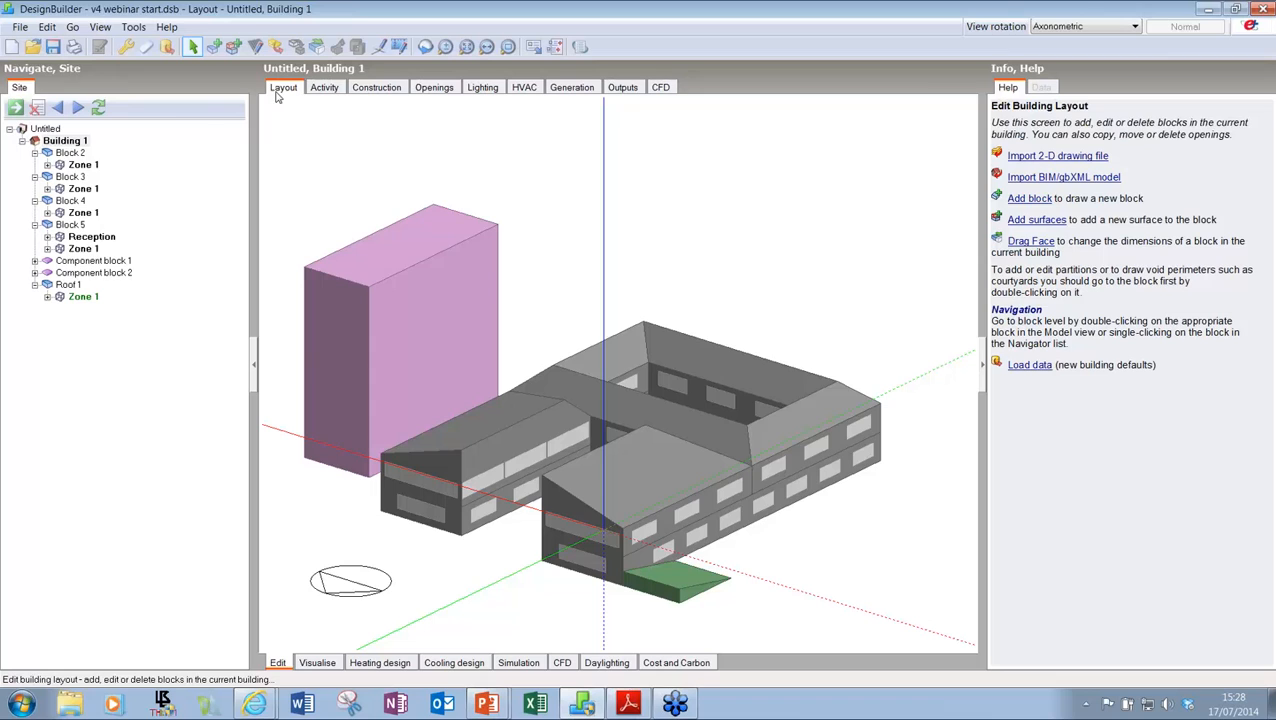
left_click(75, 166)
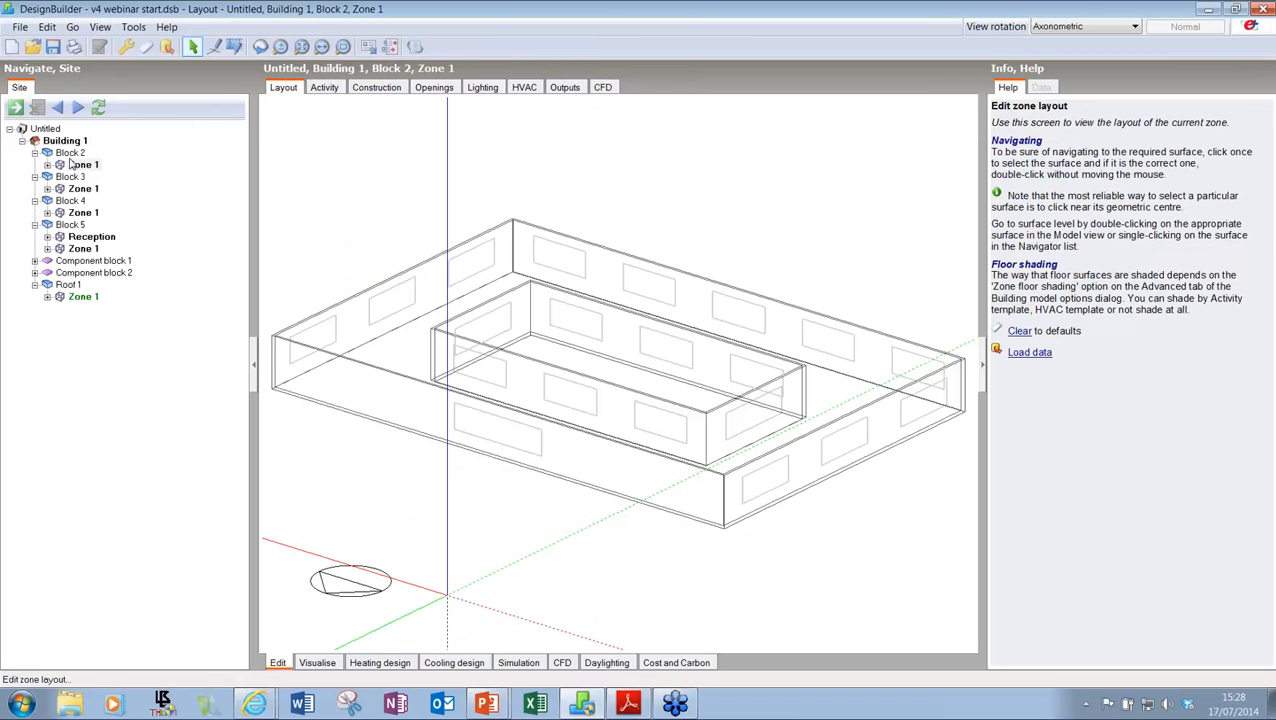
left_click(69, 153)
middle_click_drag(696, 308, 673, 346)
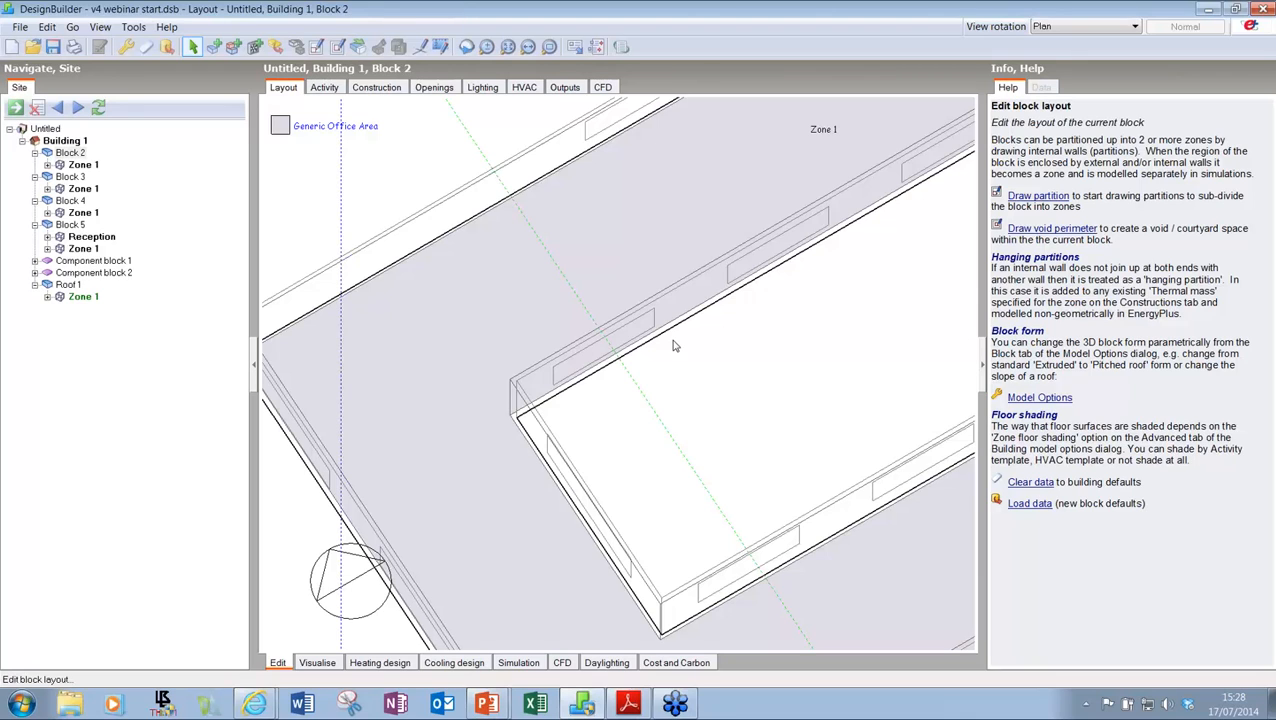
left_click(376, 87)
left_click(56, 143)
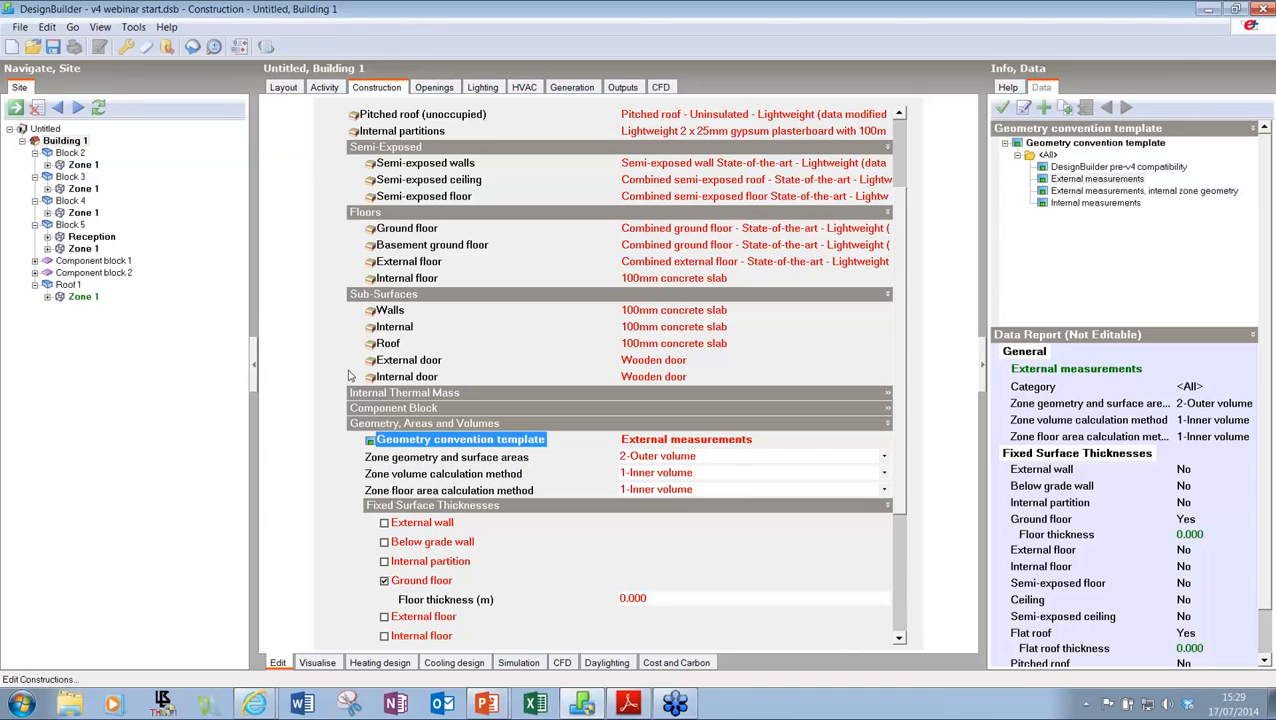
Step: Enable Specify Psi Values for linear thermal bridging at junctions, examine the metal cladding values, and disable the option again
left_click(403, 427)
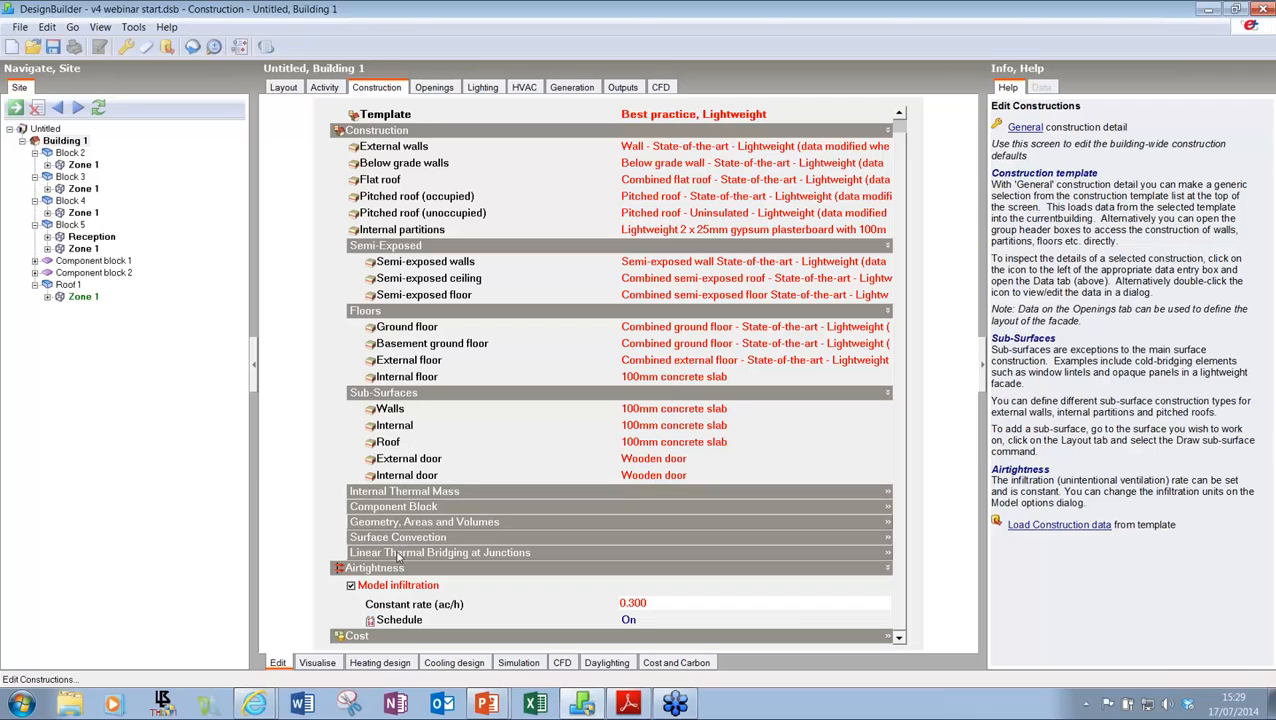
left_click(388, 395)
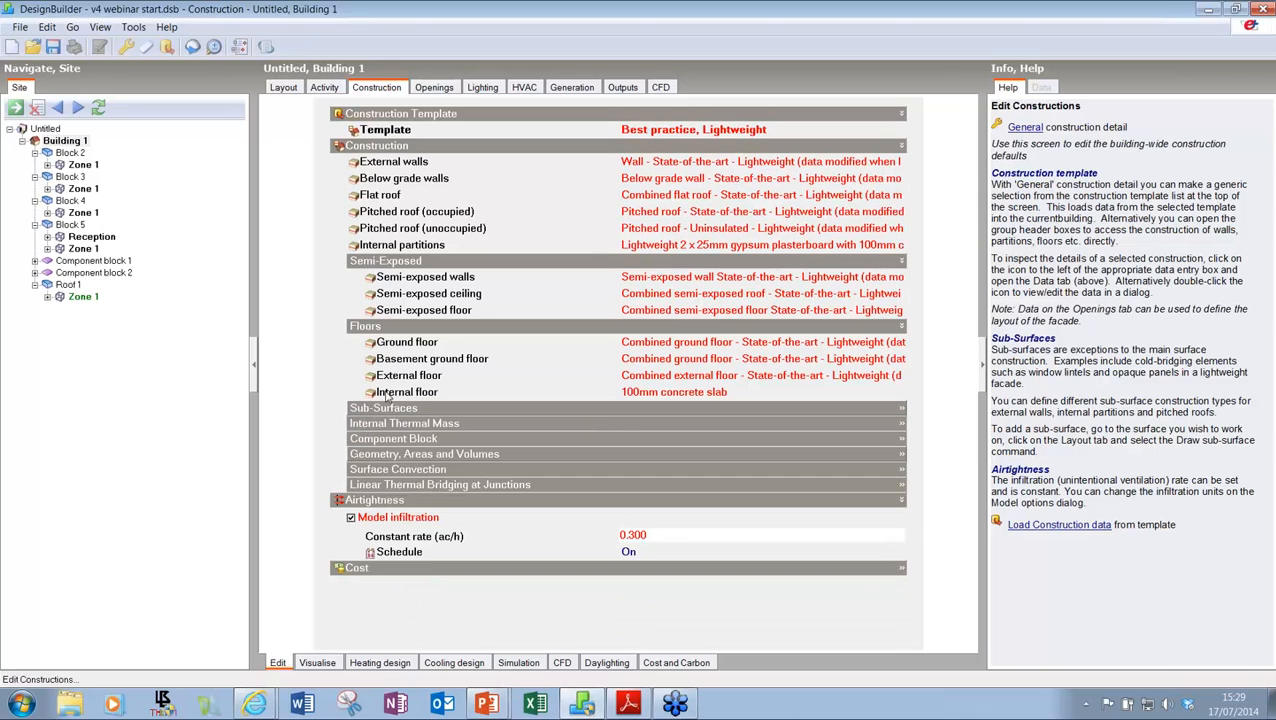
left_click(391, 489)
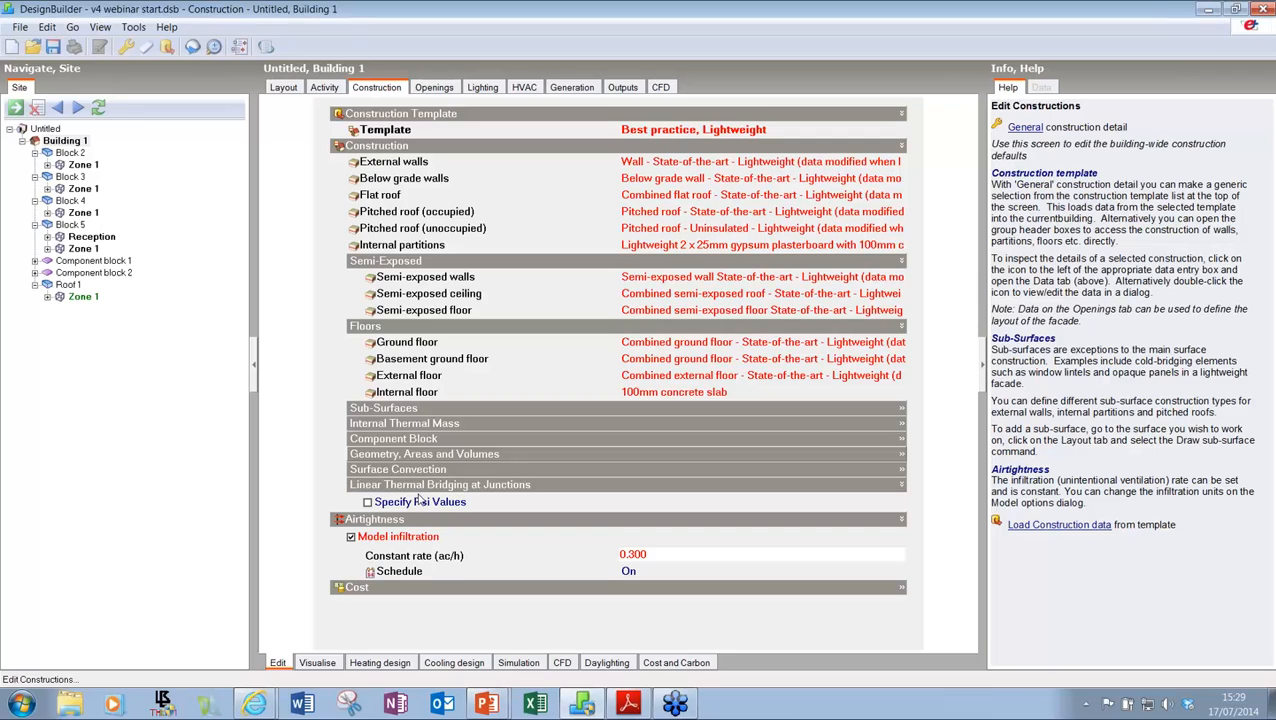
left_click(410, 502)
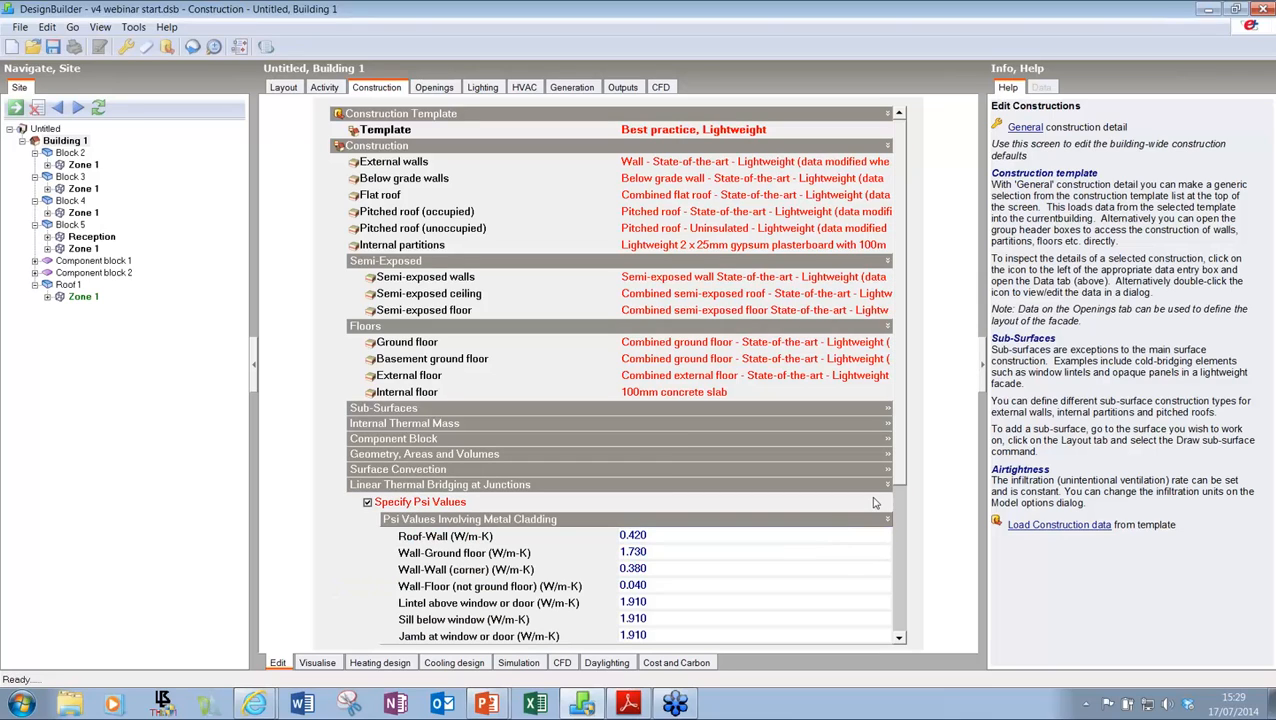
scroll(900, 490, "down", 1)
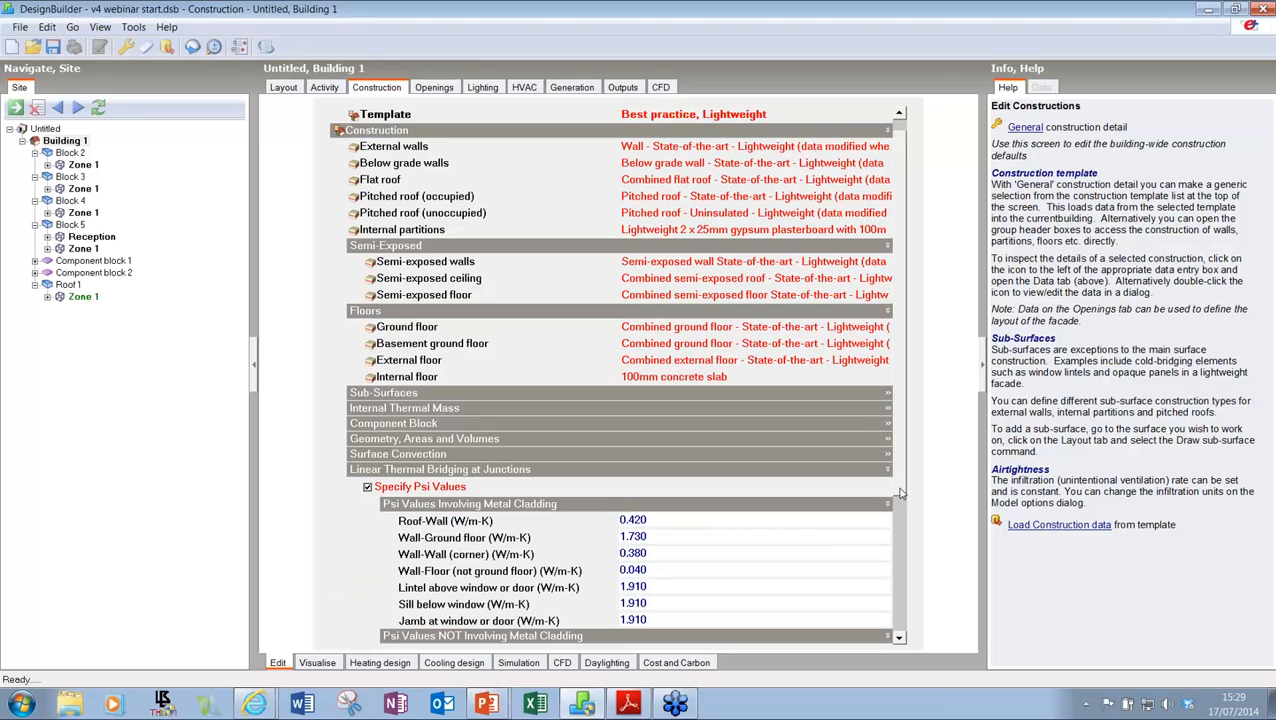
left_click(436, 487)
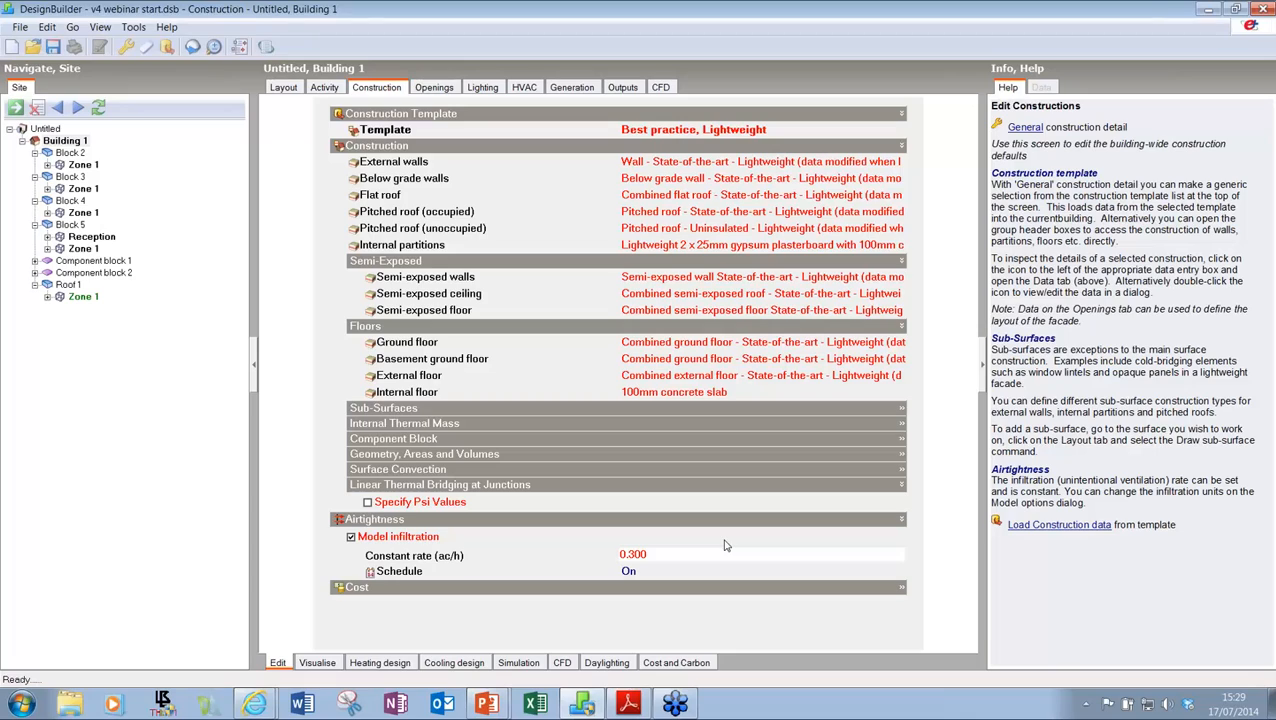
Step: Review the construction cost data, including the sub structure cost, structural frame type and internal finishes costs
left_click(521, 590)
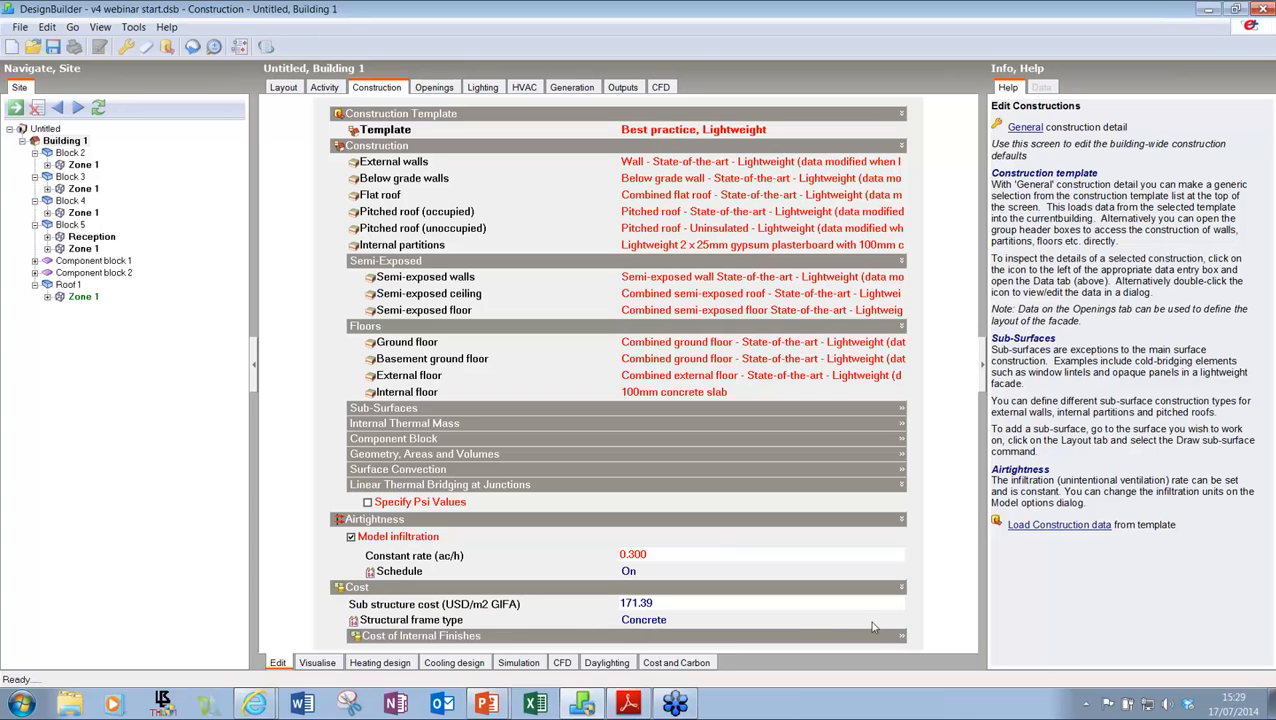
left_click(624, 604)
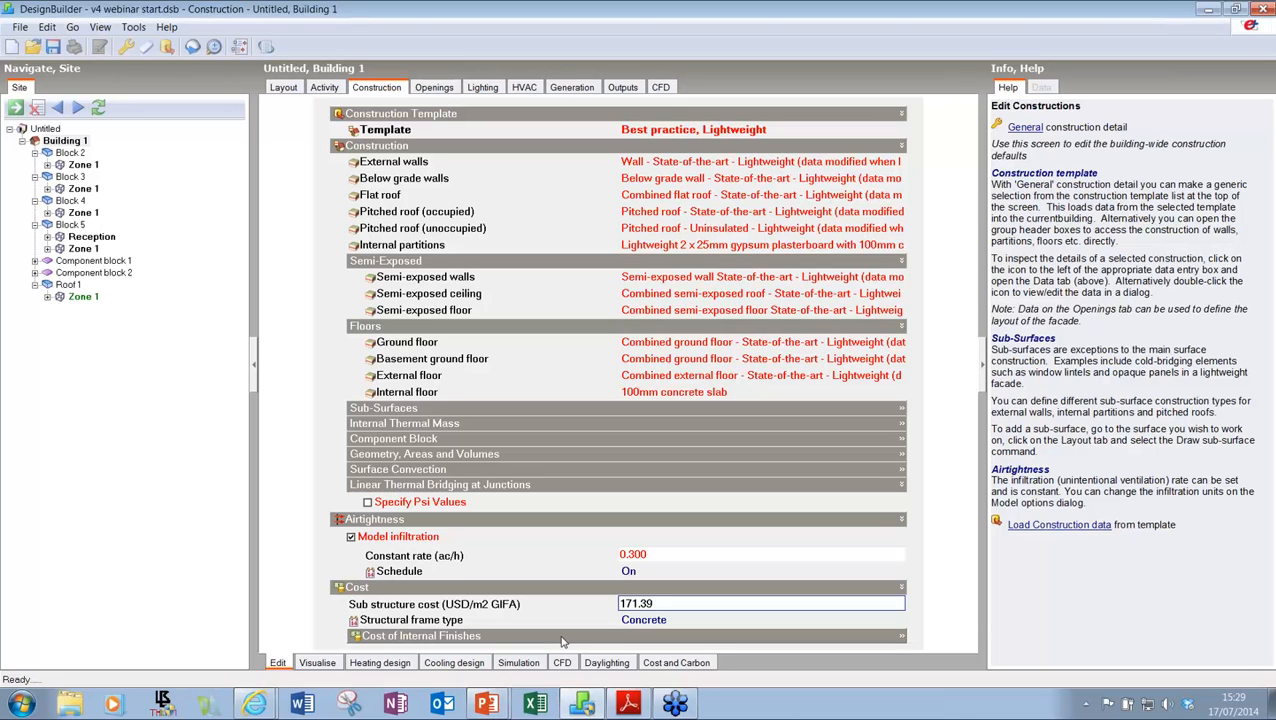
left_click(897, 611)
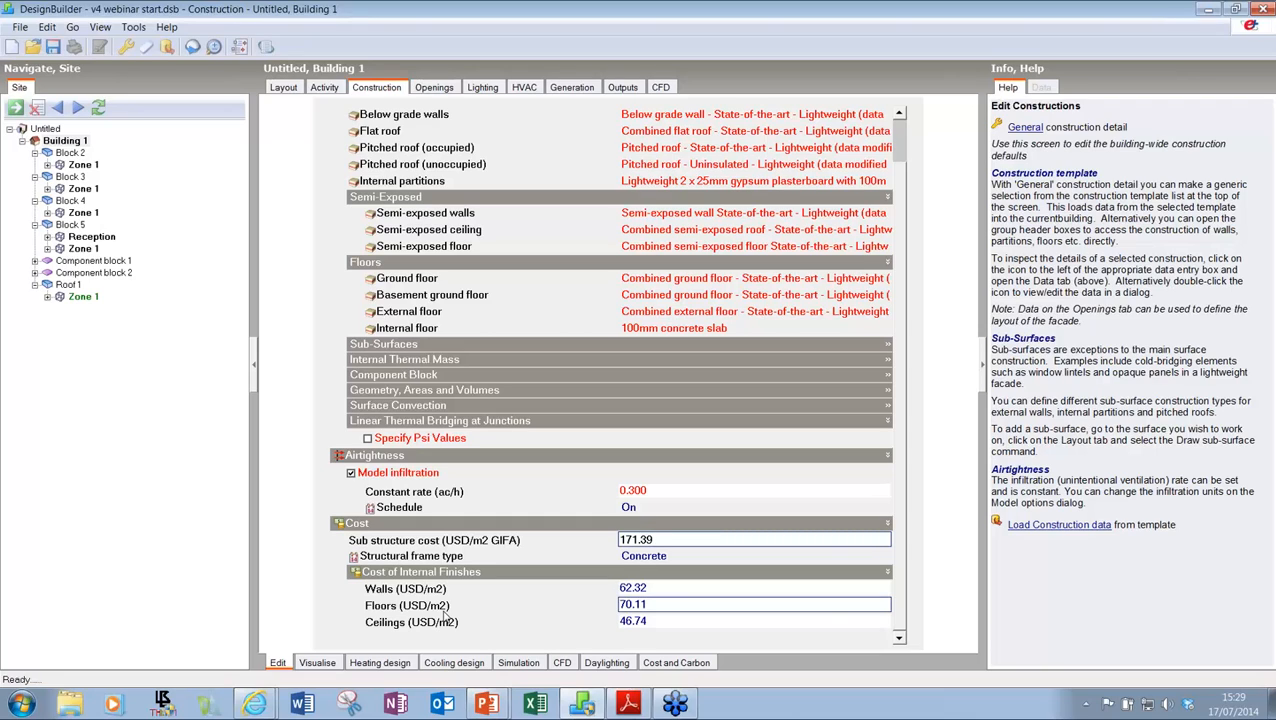
left_click(900, 145)
Step: Open the external wall construction's layer data and bring up the material selection list for its innermost layer
left_click(390, 163)
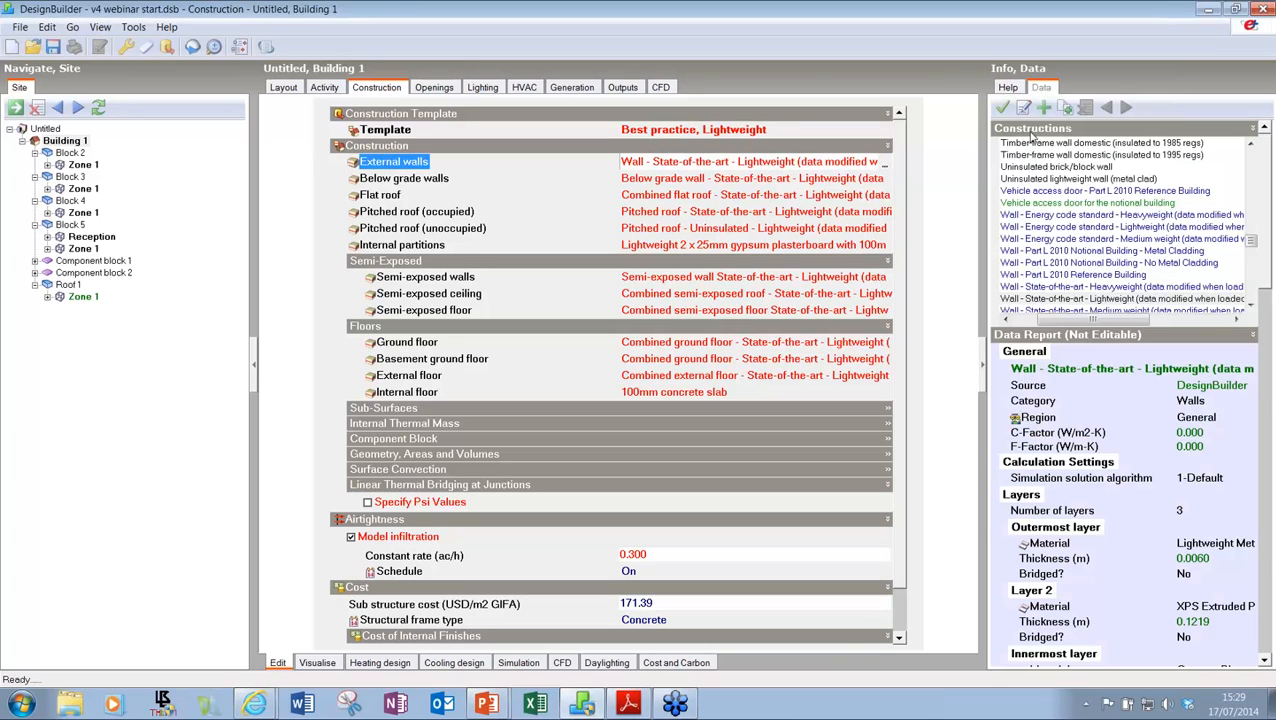
left_click(1022, 108)
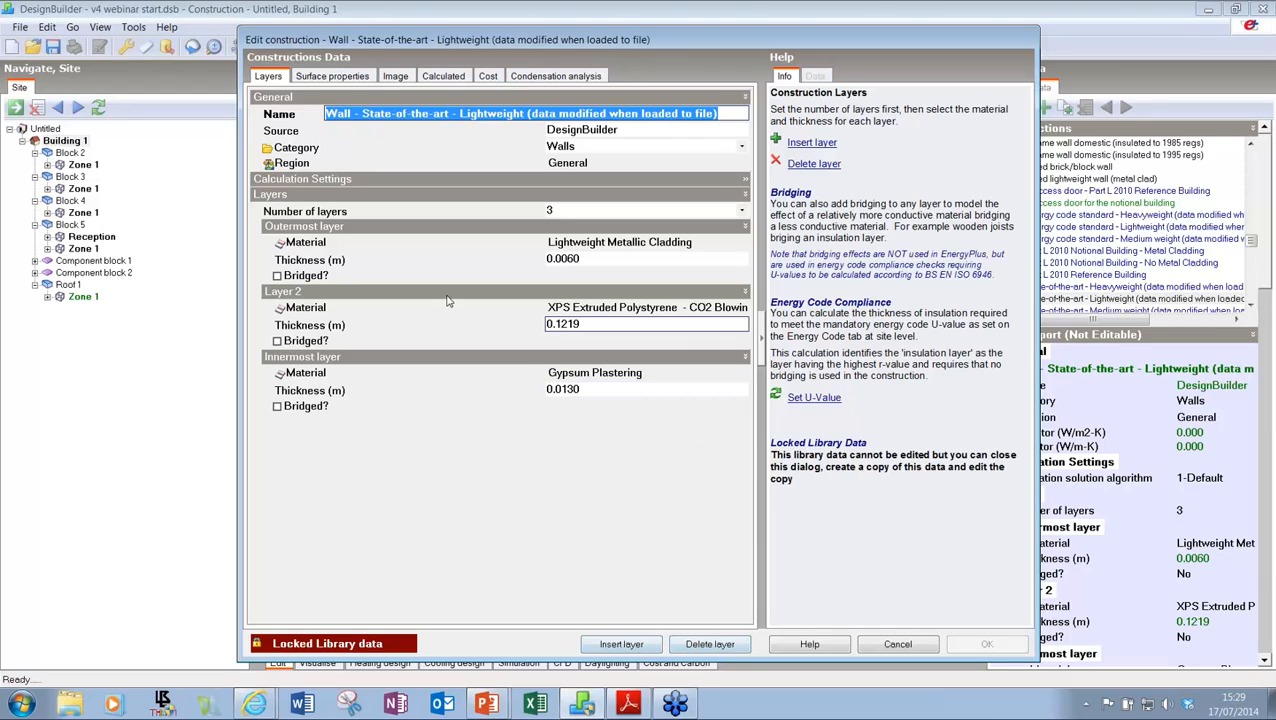
left_click(313, 374)
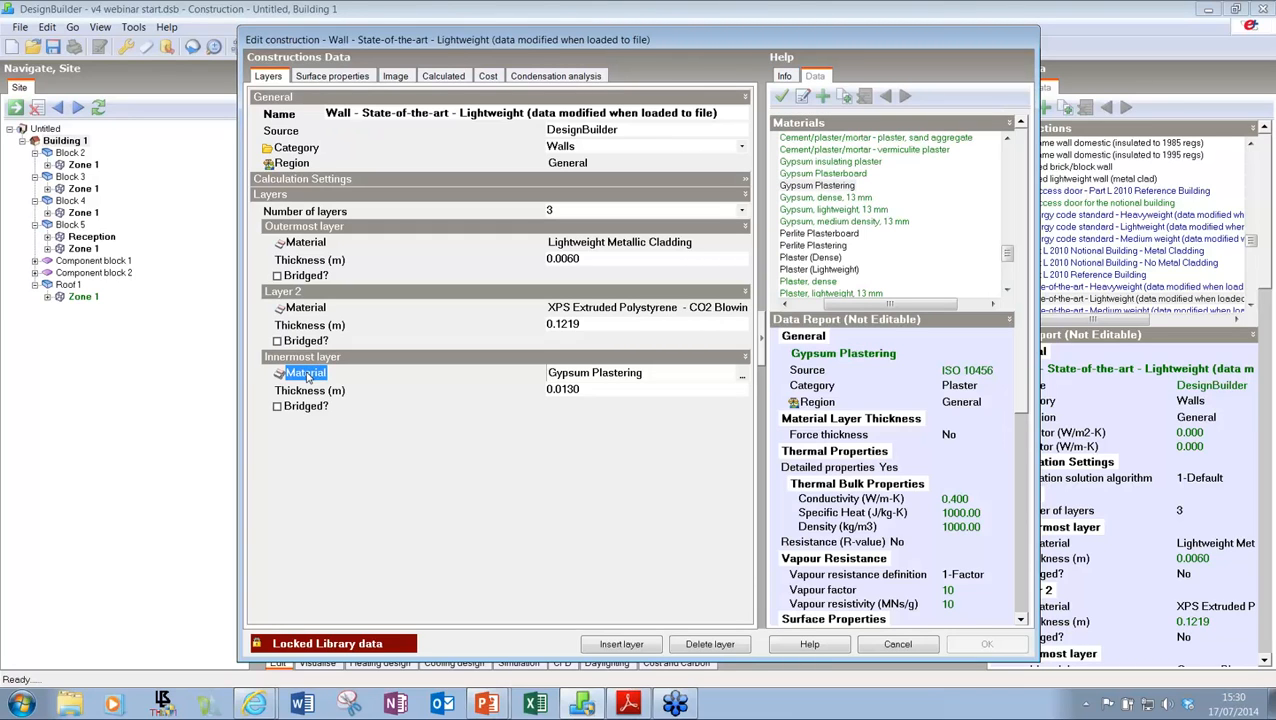
left_click(741, 376)
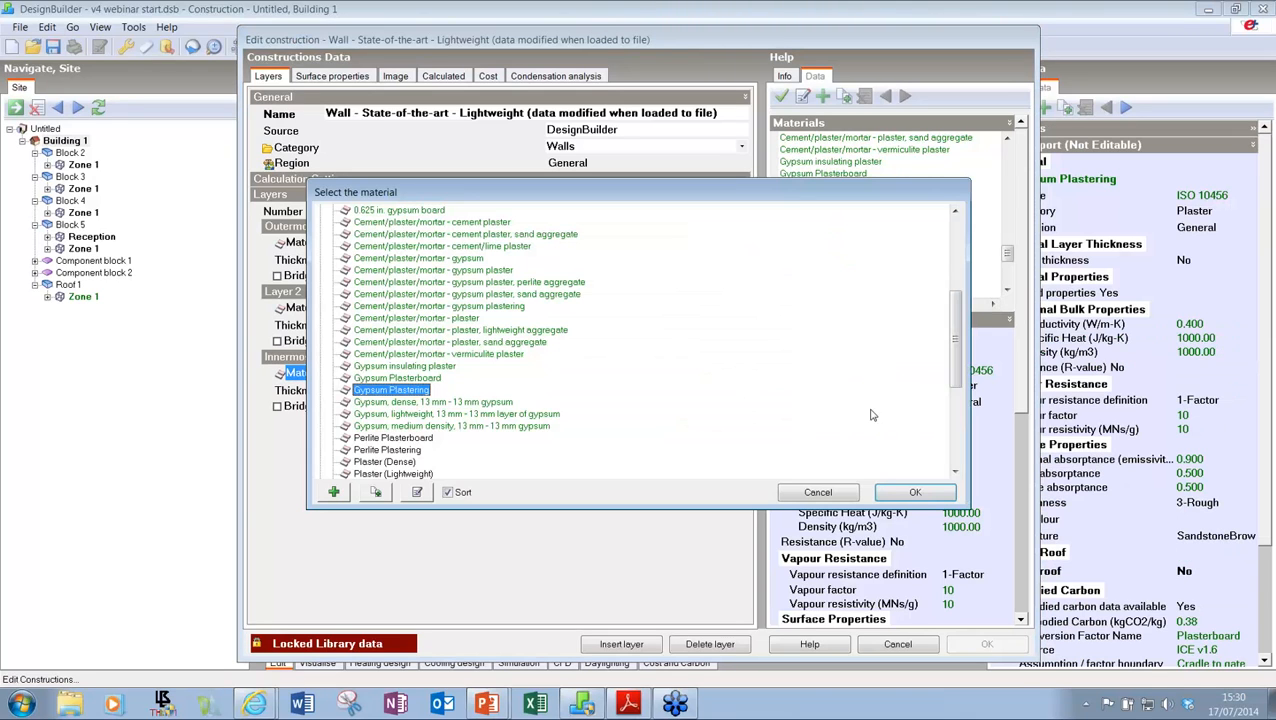
Step: Browse the material library categories and examine the phase change materials offered for the wall's innermost layer
left_click_drag(956, 380, 955, 448)
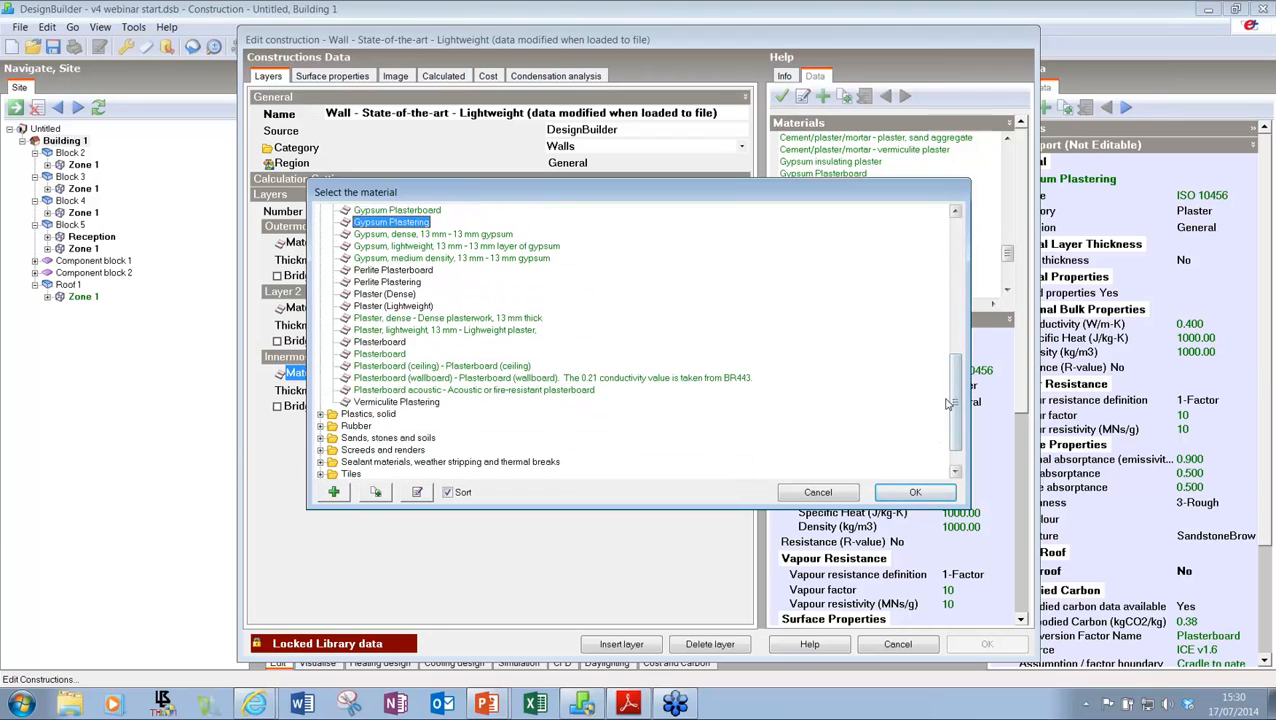
left_click_drag(956, 400, 957, 262)
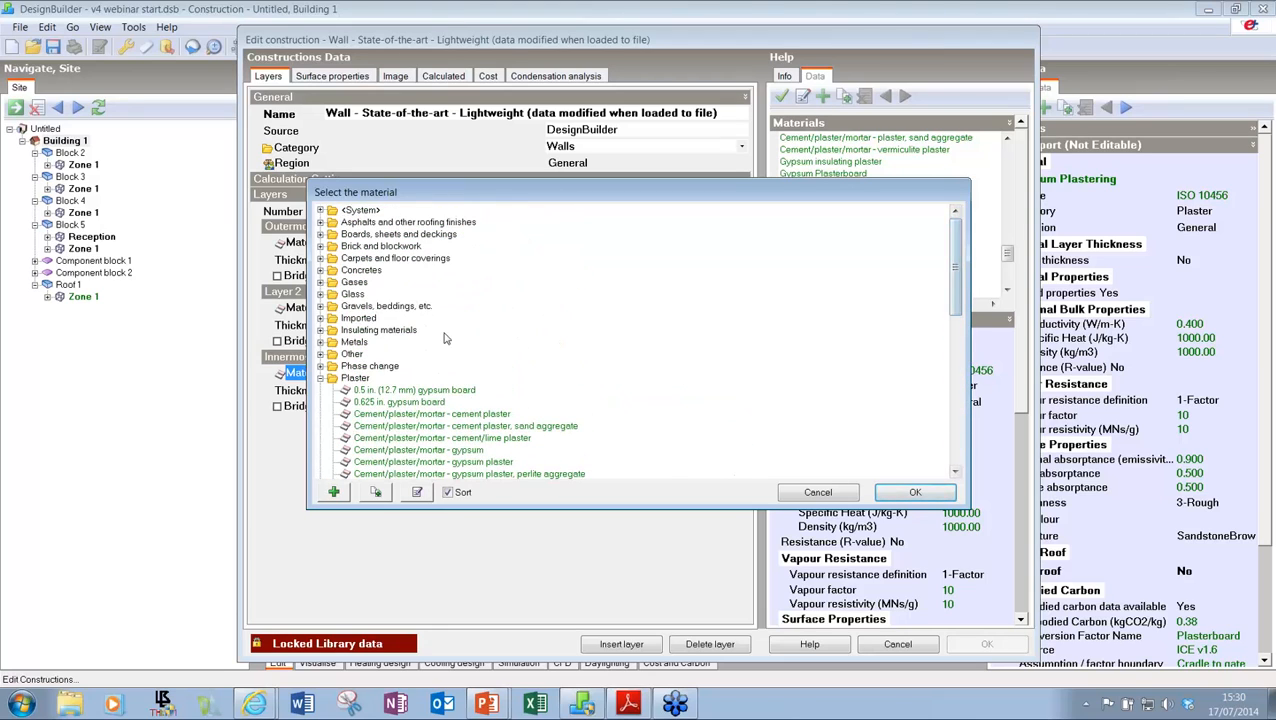
left_click(321, 366)
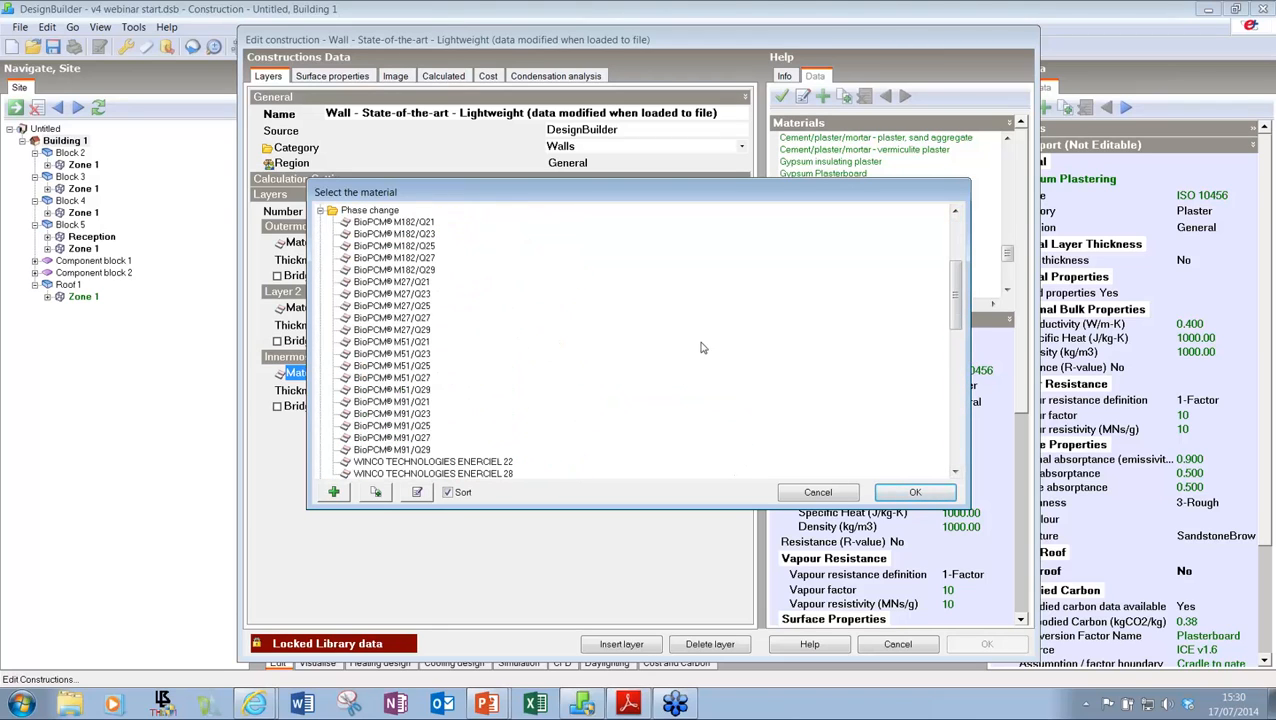
left_click_drag(960, 322, 958, 283)
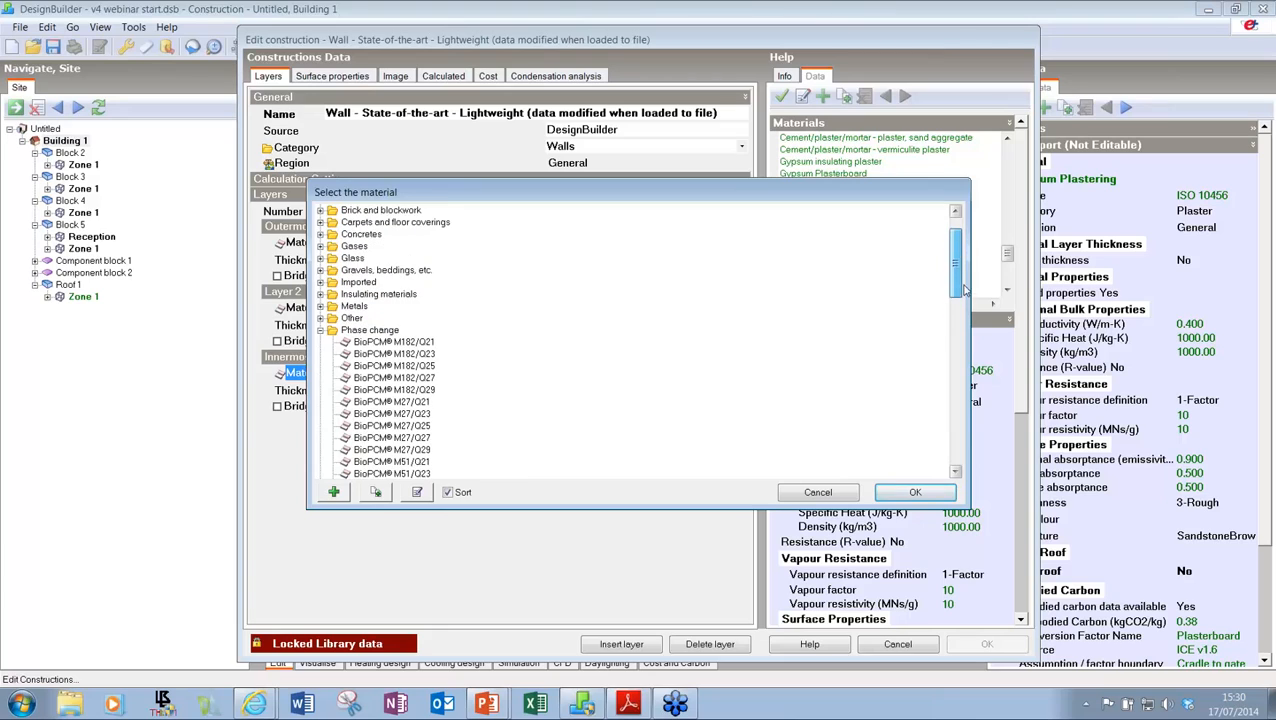
left_click(321, 306)
left_click(321, 210)
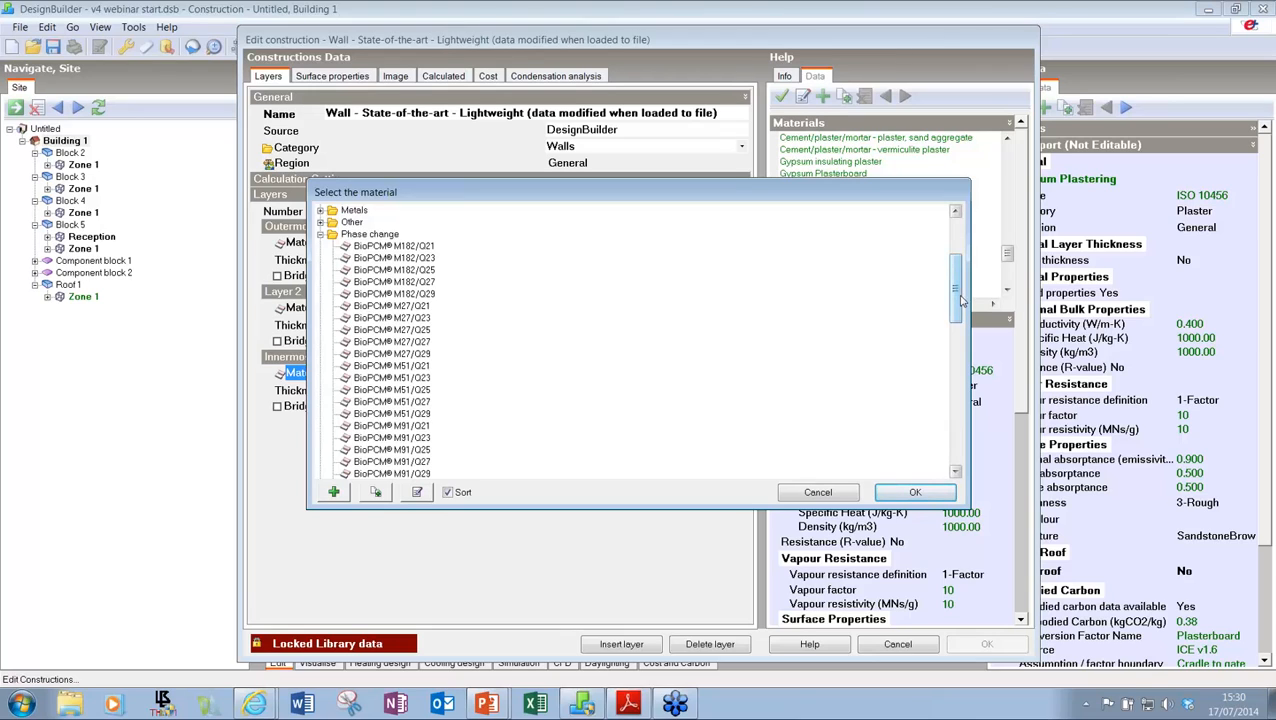
mouse_move(958, 305)
left_mouse_down()
mouse_move(958, 325)
mouse_move(957, 313)
left_mouse_up()
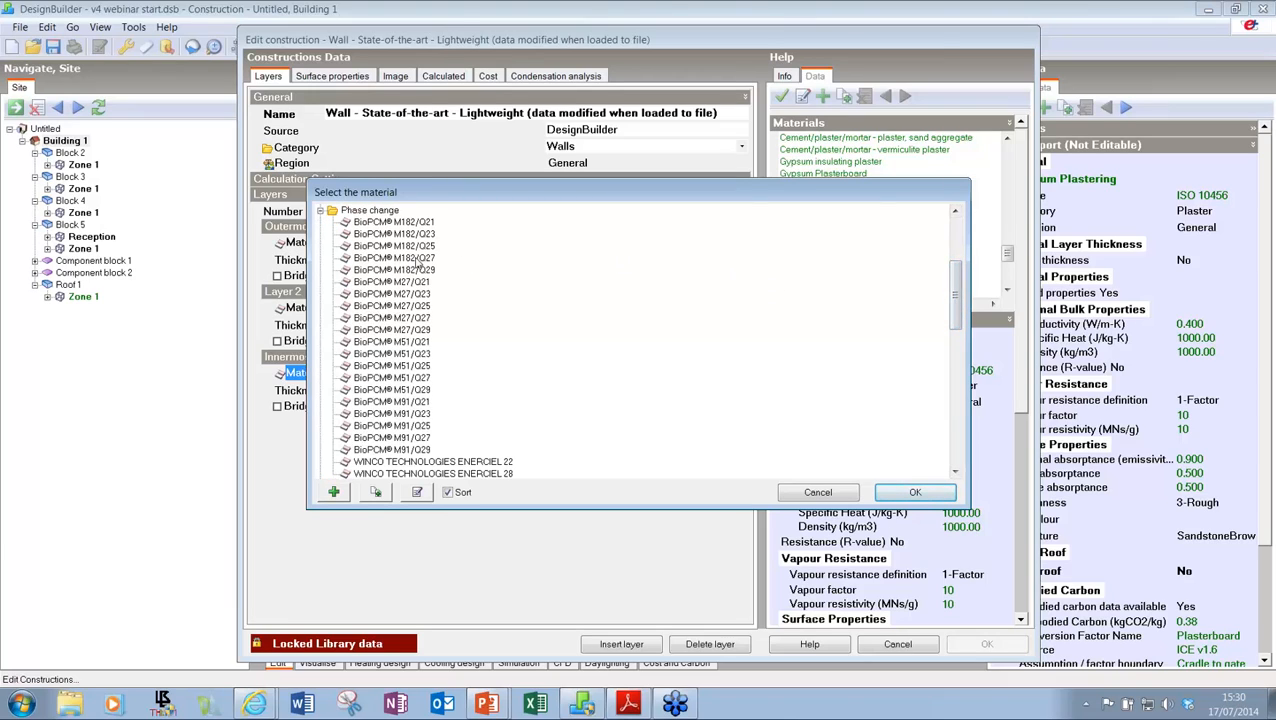
Step: Preview the BioPCM M182/Q21 phase change material for the wall's innermost layer and leave the material selection without applying it
left_click(380, 221)
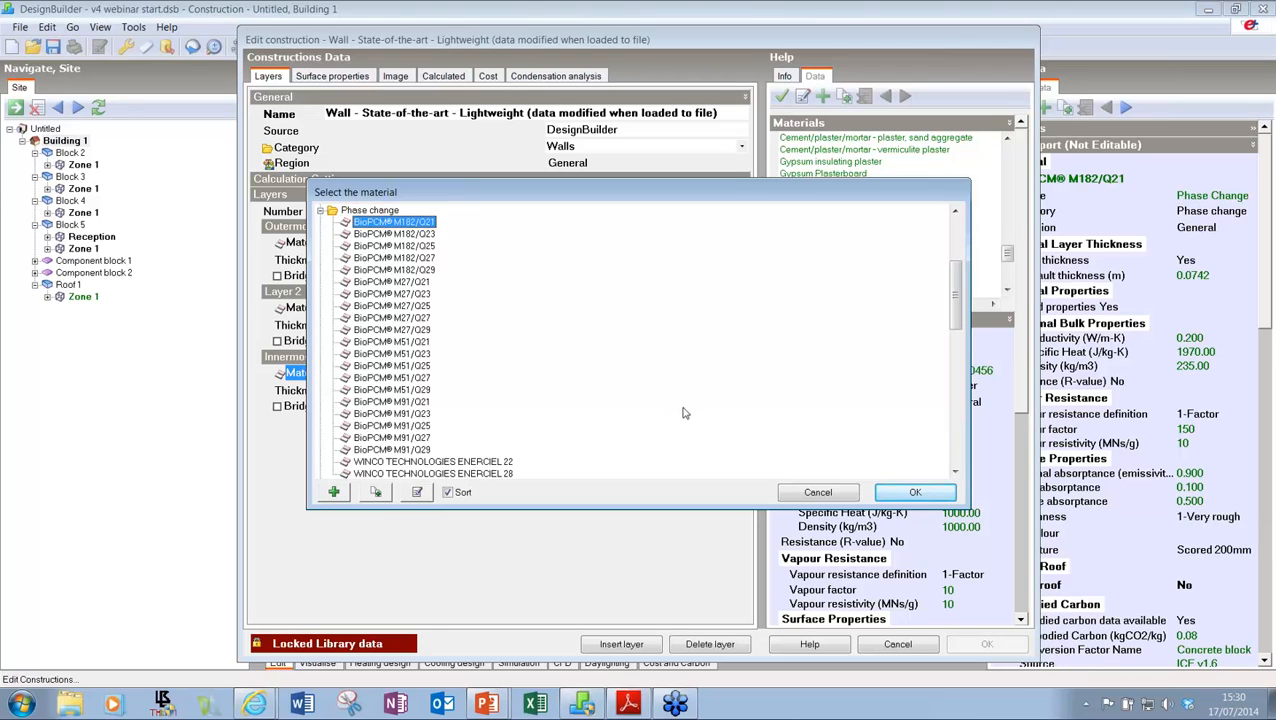
left_click(805, 500)
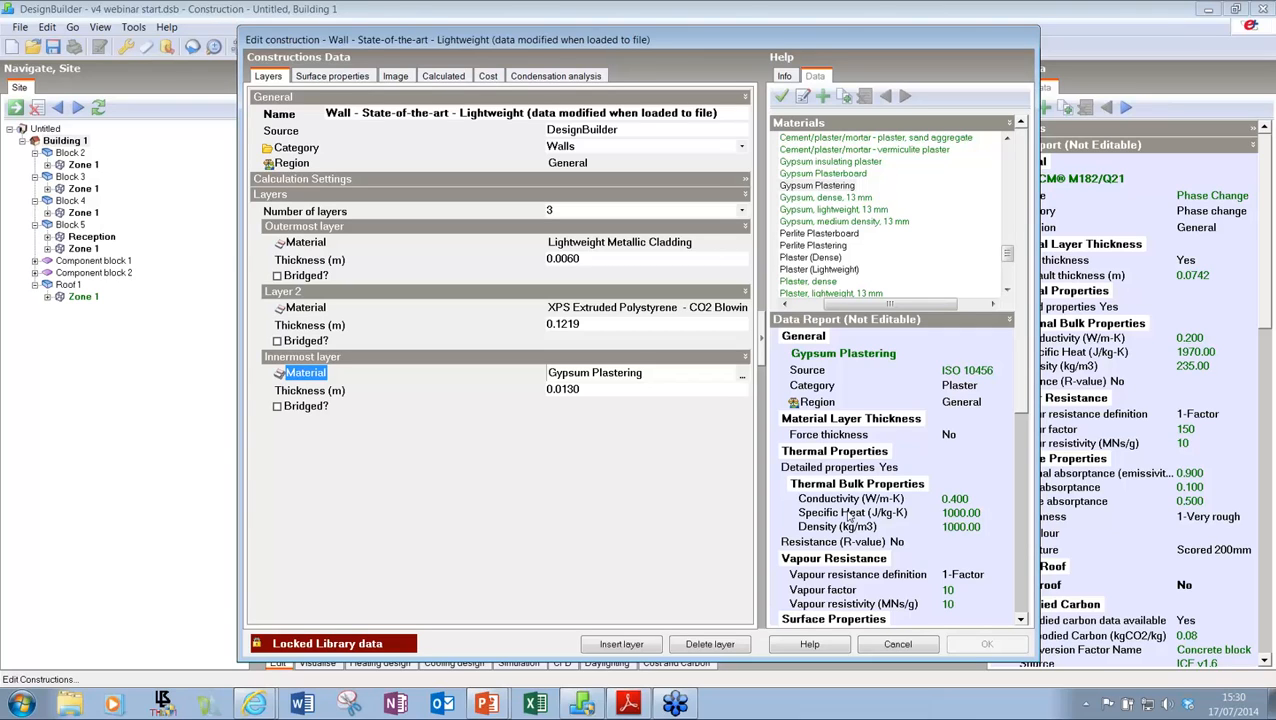
Step: Examine the Set U-Value options for the lightweight wall construction, and close the construction without saving changes
left_click(521, 523)
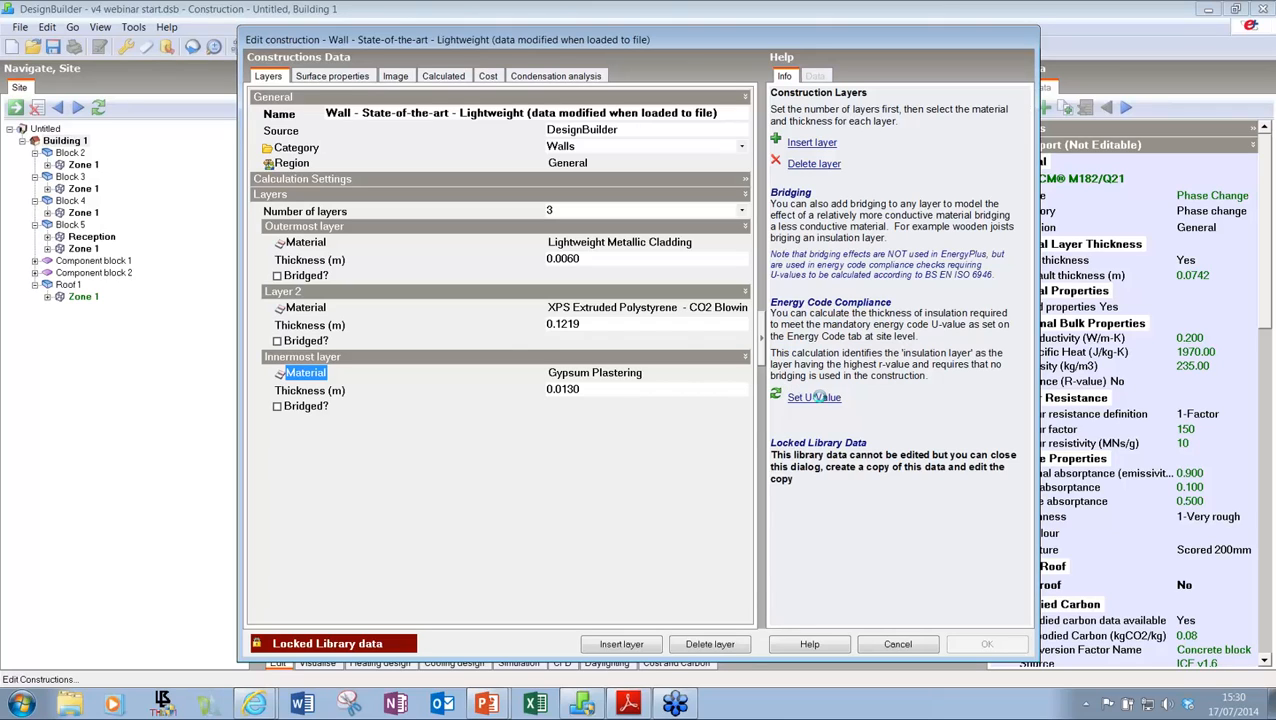
left_click(815, 398)
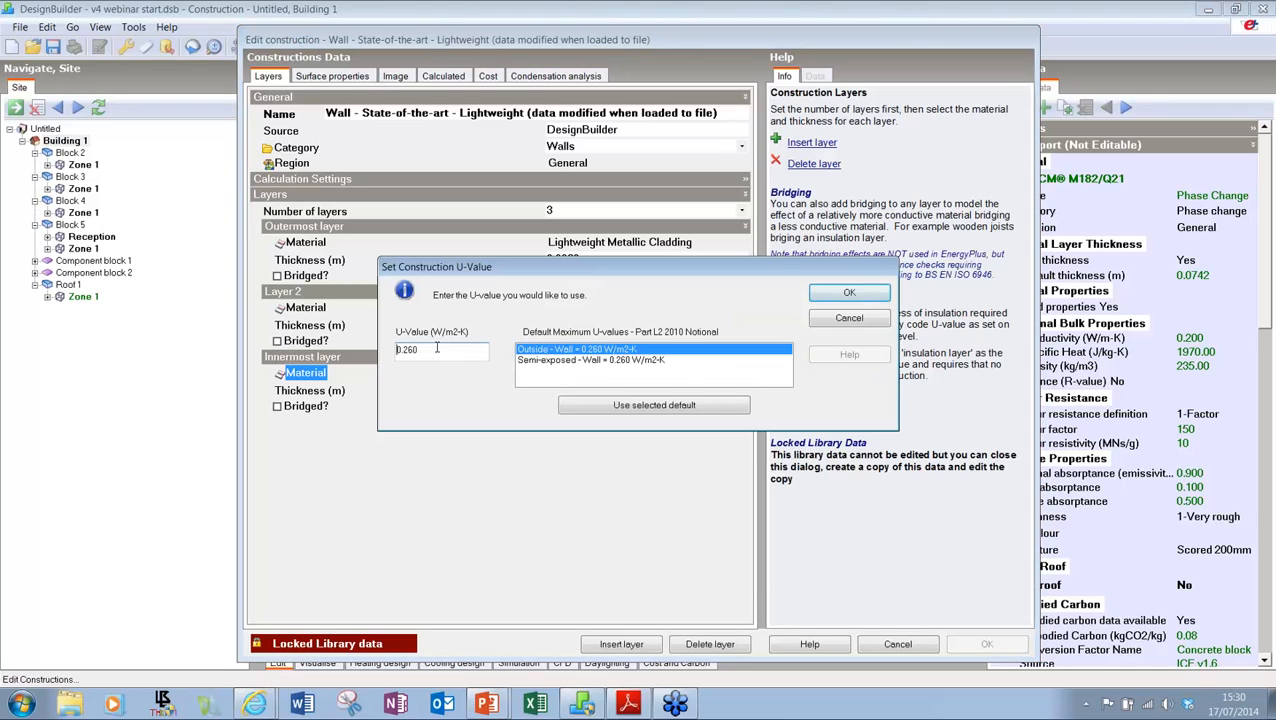
left_click_drag(441, 349, 363, 349)
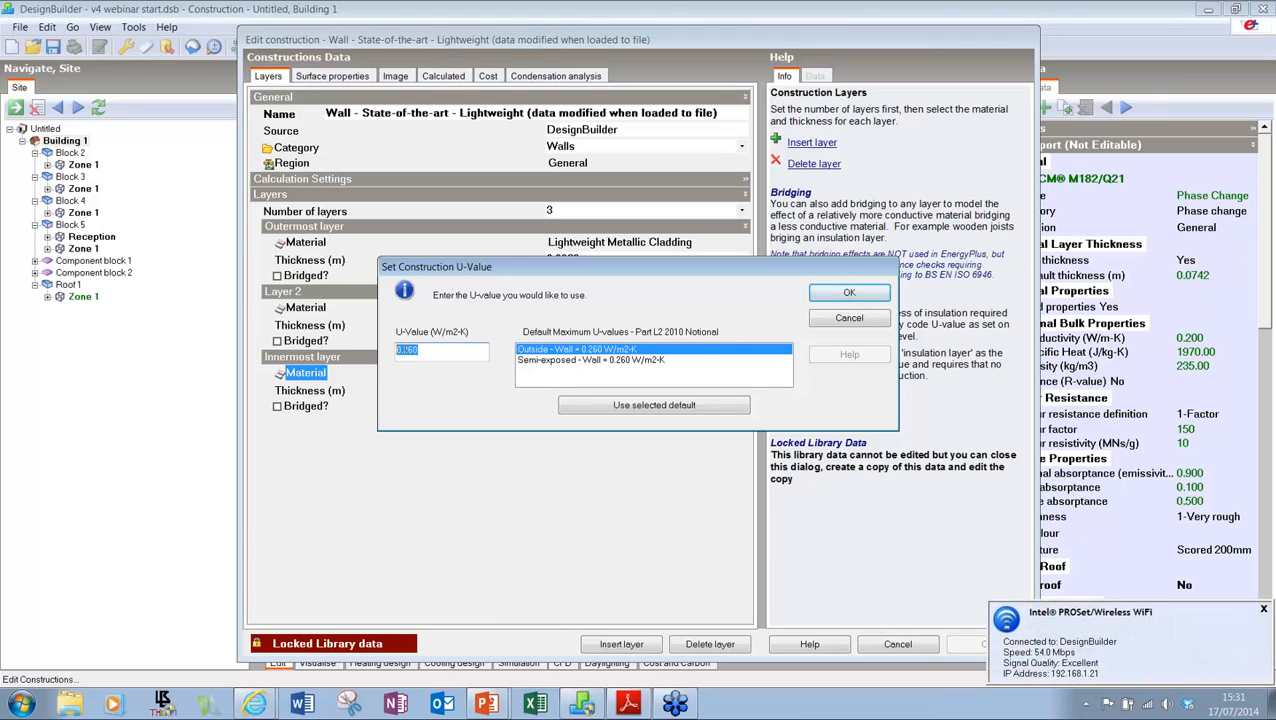
left_click(849, 318)
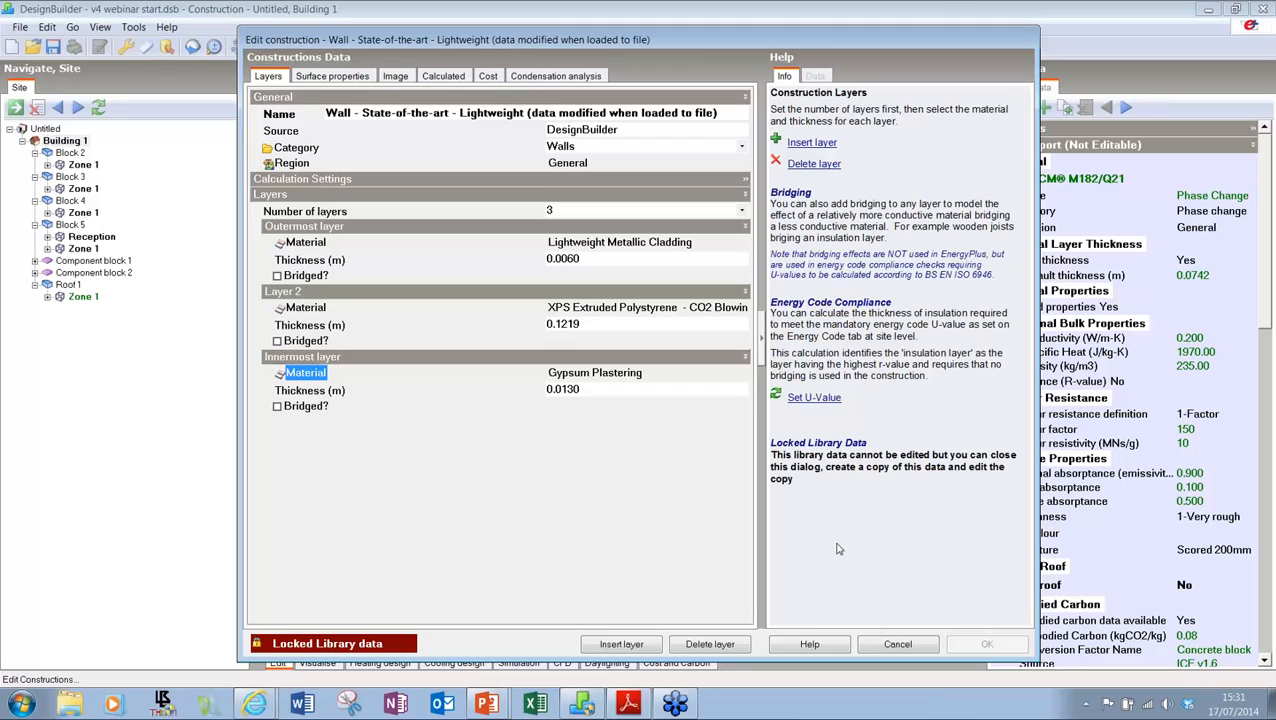
left_click(898, 646)
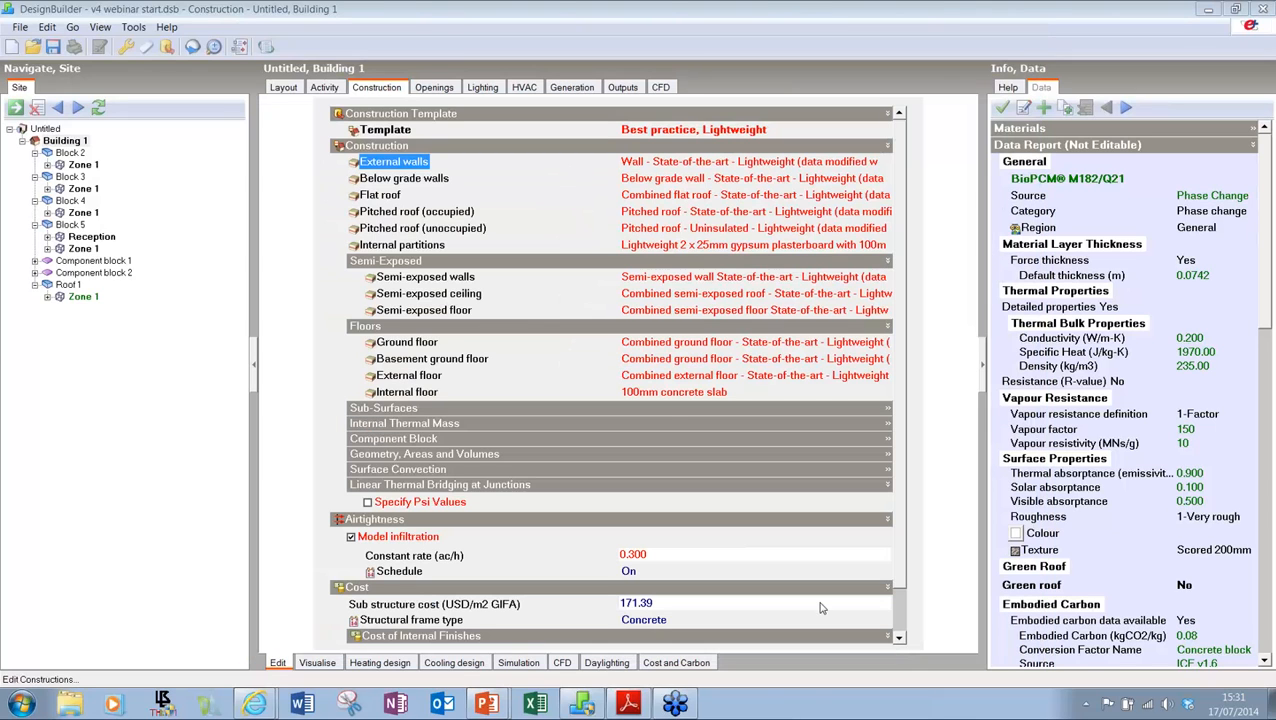
Step: Set the external window type of Block 5's Reception zone to 5-Fill surface (100%) and view the zone's layout
left_click(434, 89)
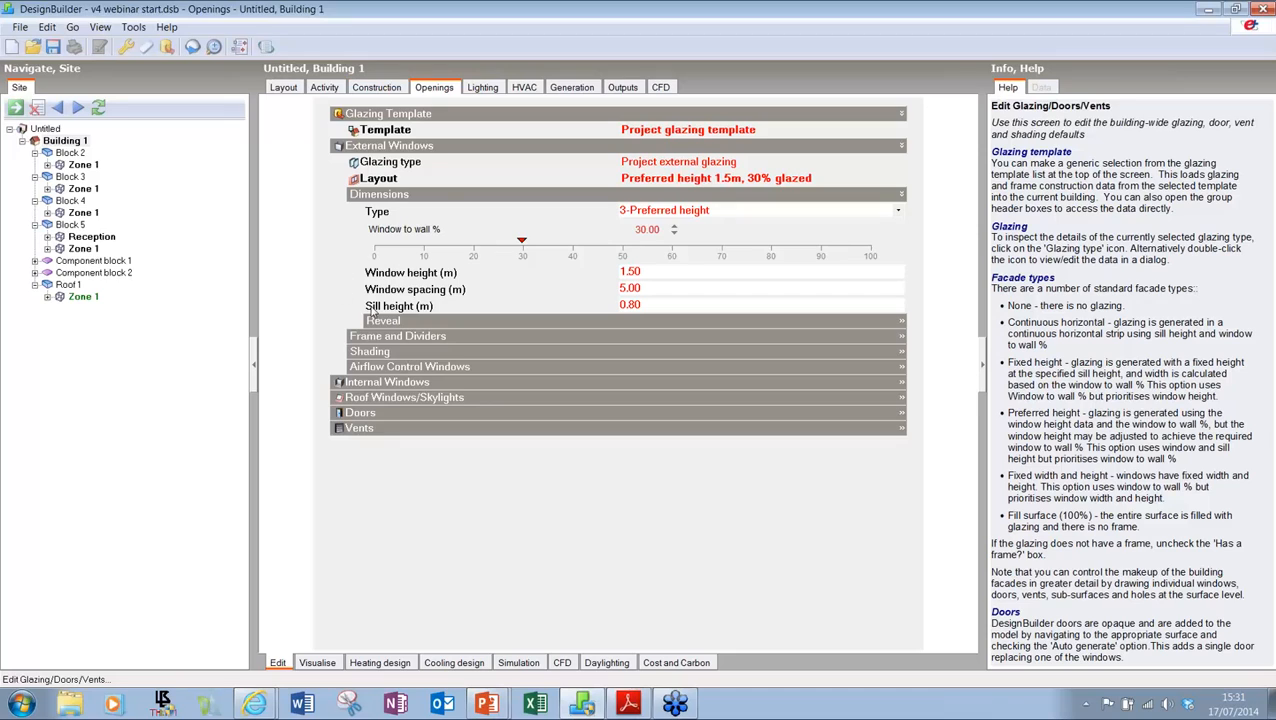
left_click(375, 179)
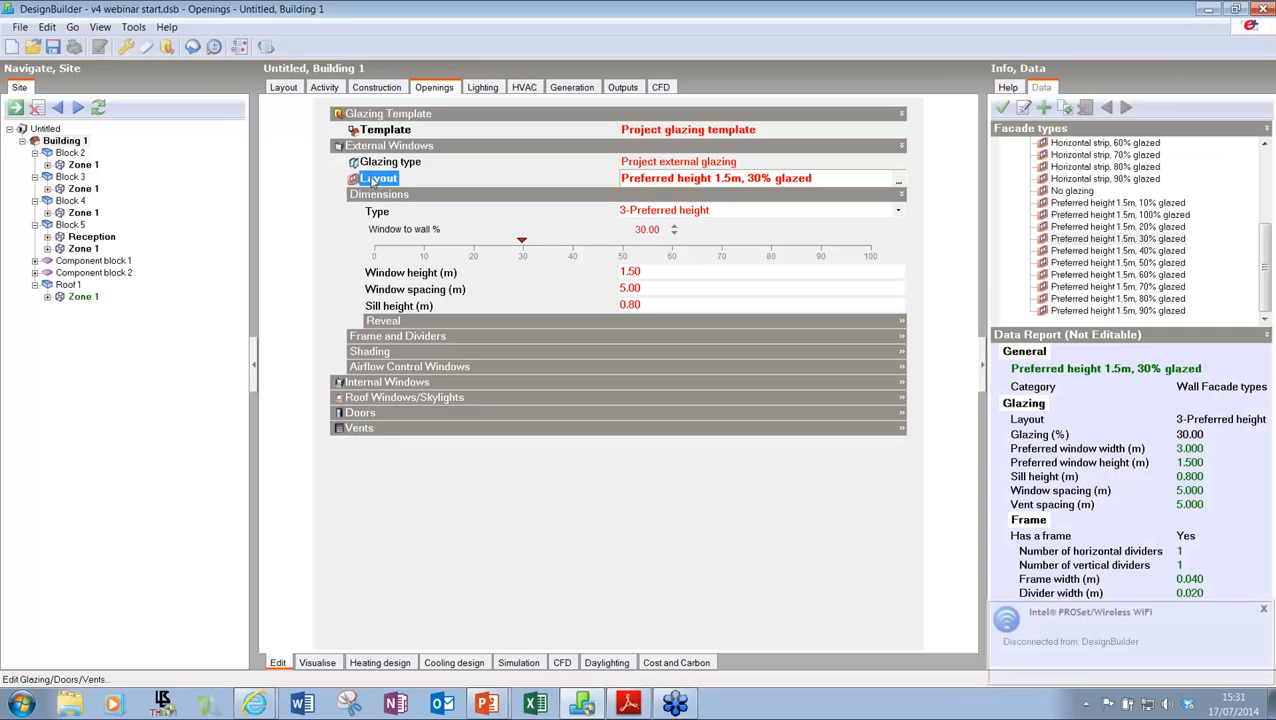
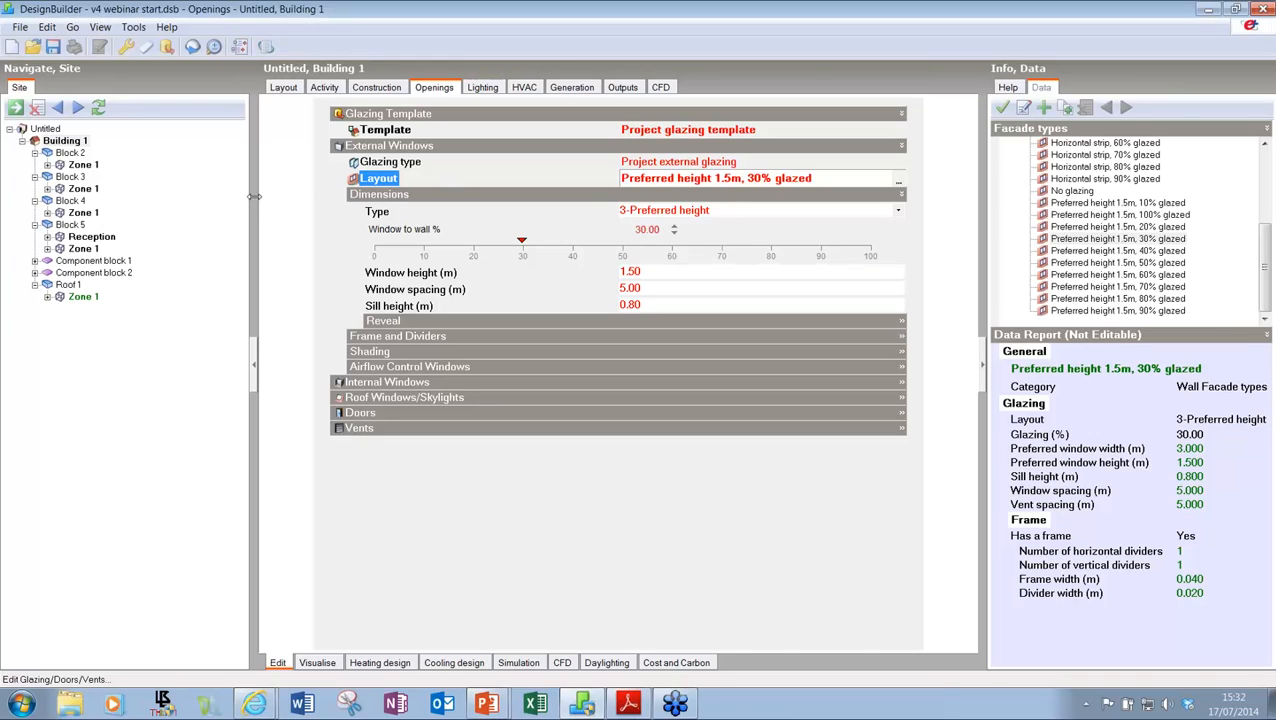
left_click(105, 239)
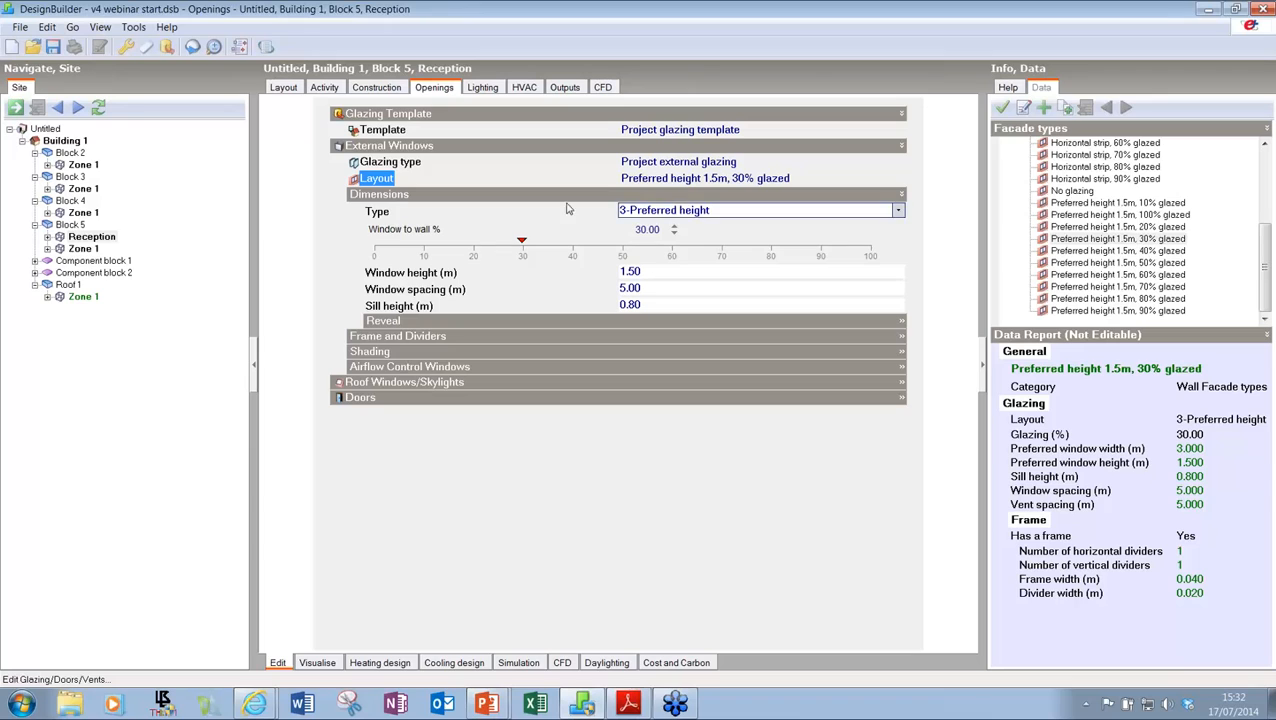
left_click(656, 214)
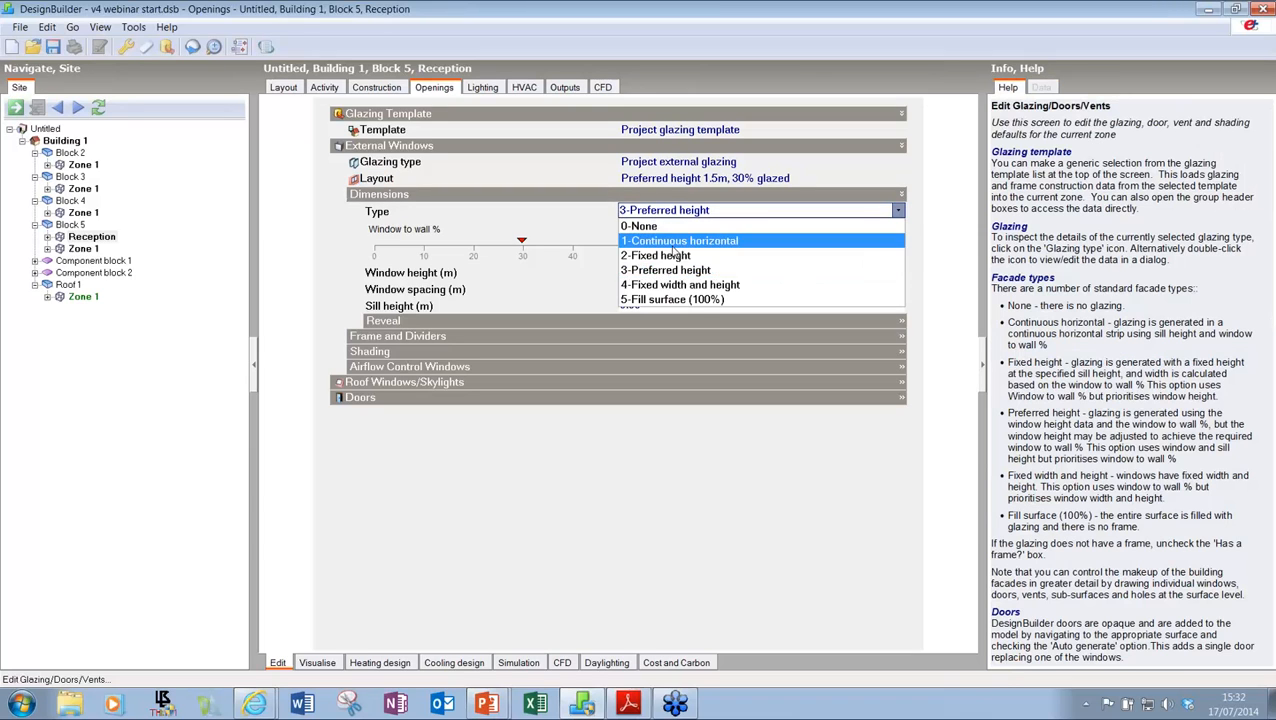
left_click(668, 300)
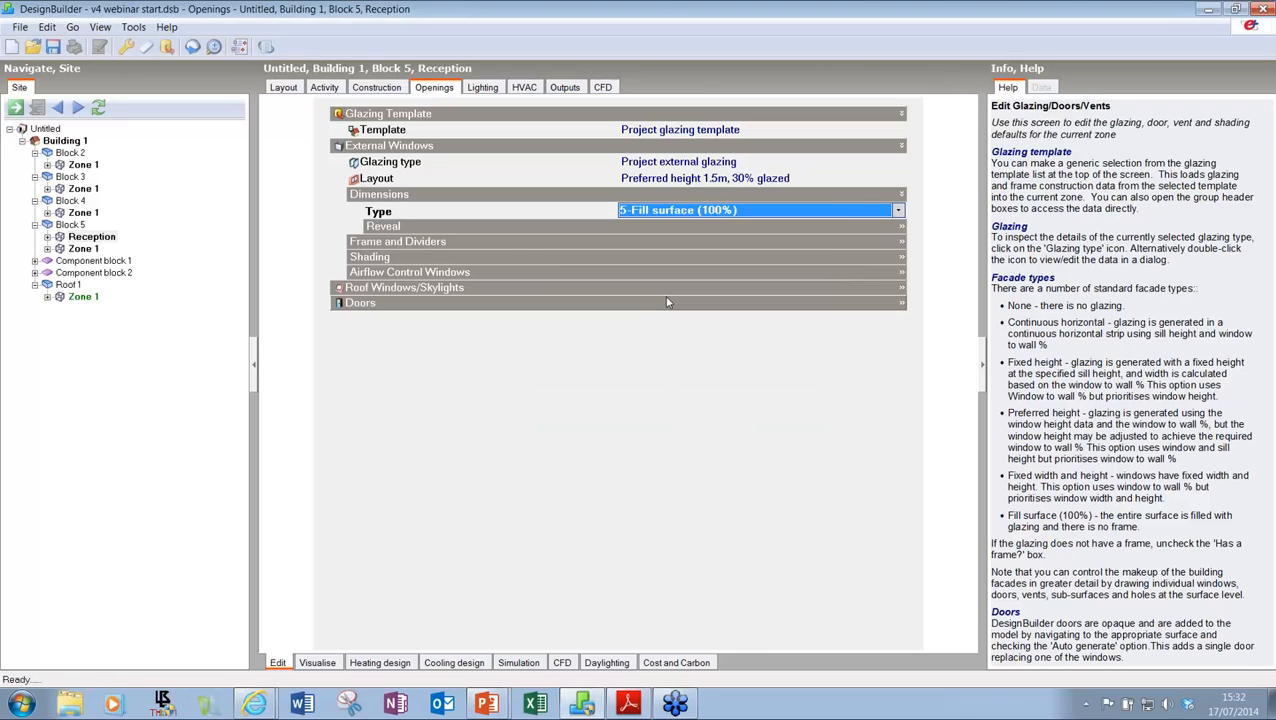
left_click(284, 88)
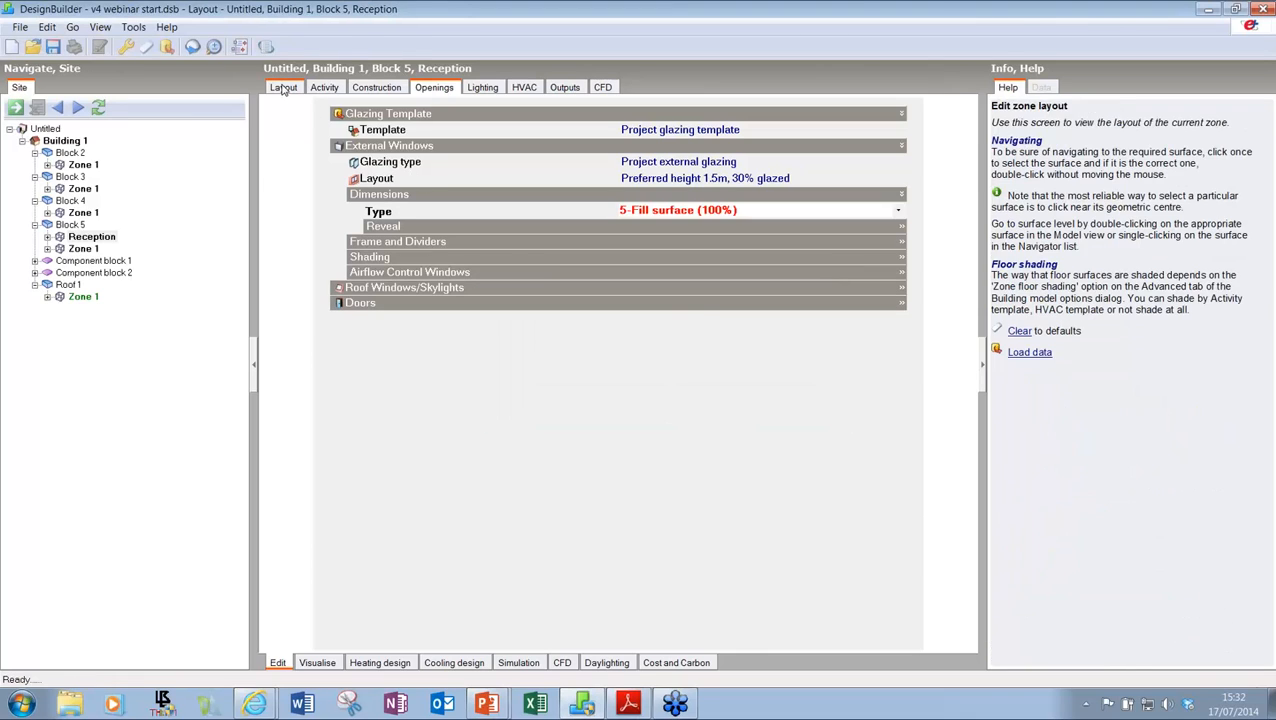
middle_click_drag(589, 335, 481, 276)
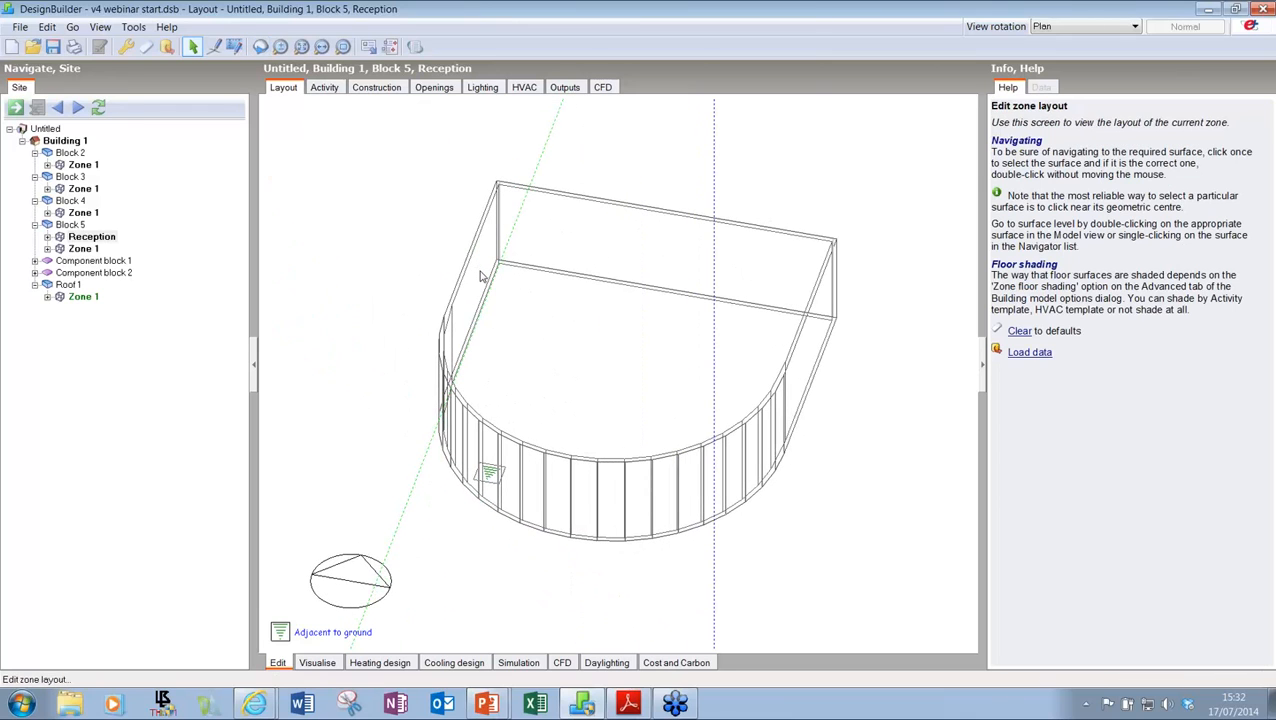
Step: Examine the reveal, divider and frame settings of the Reception zone's external windows
left_click(424, 90)
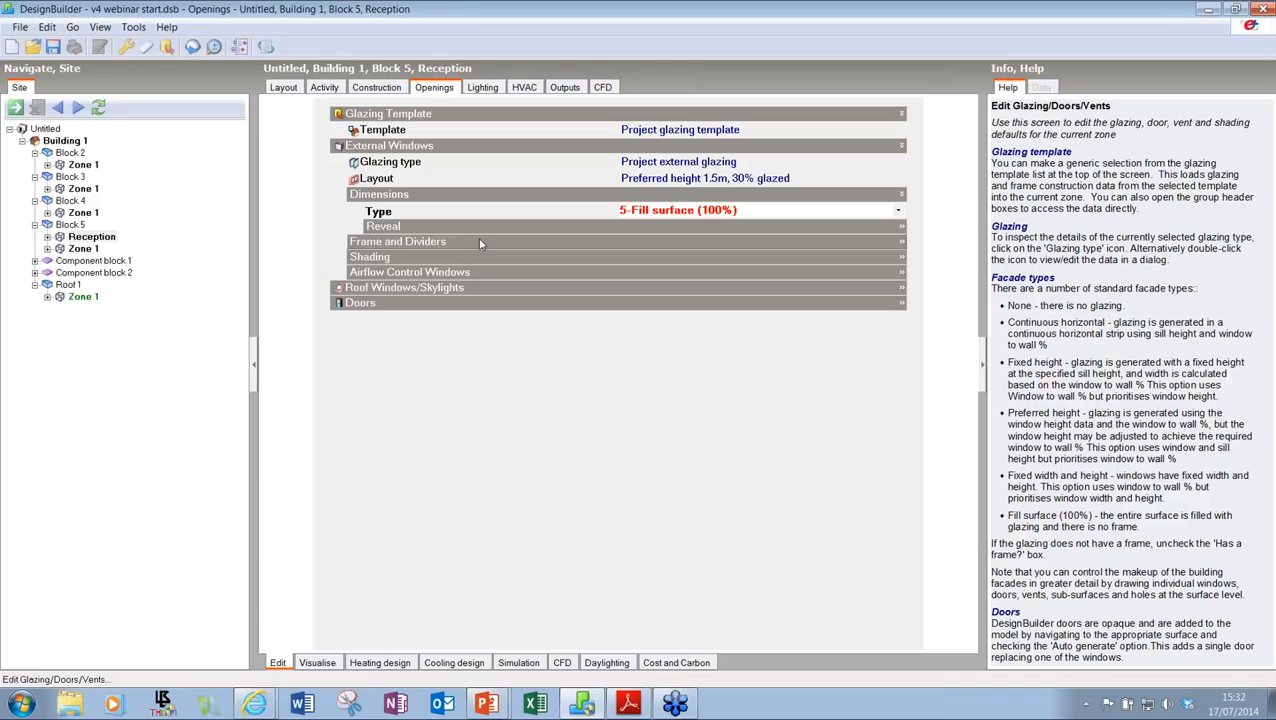
left_click(437, 231)
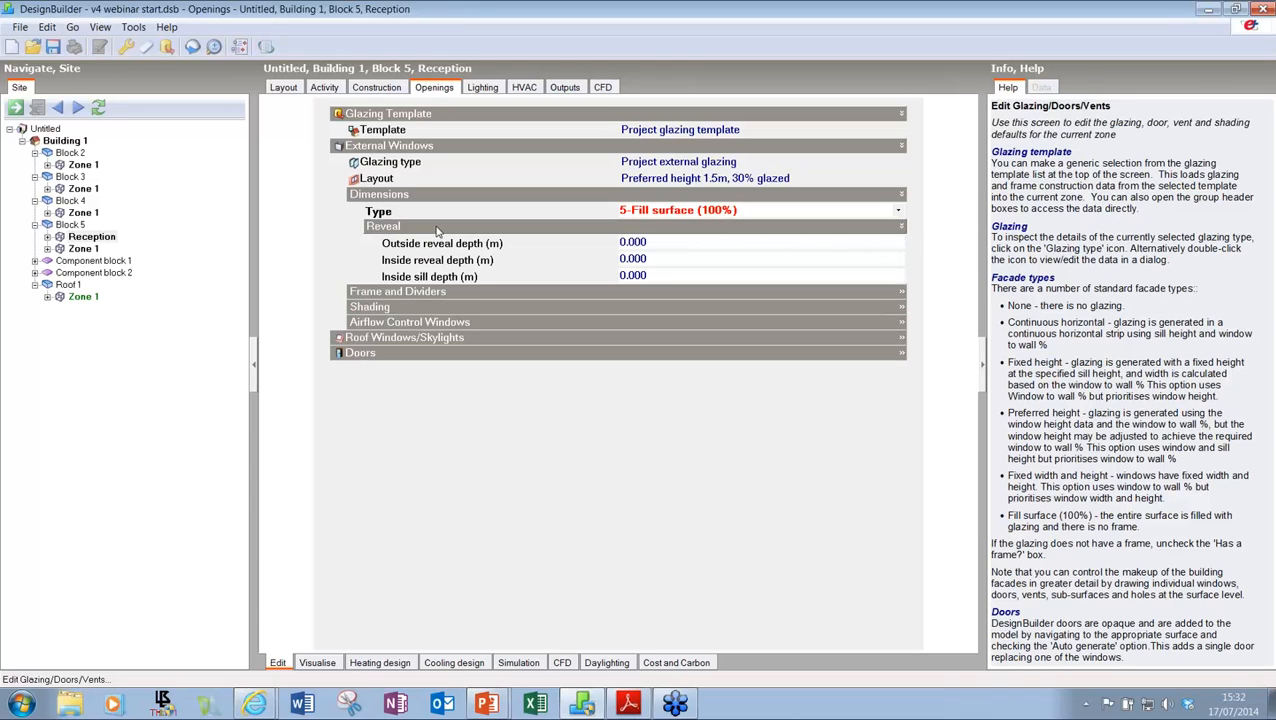
left_click(372, 292)
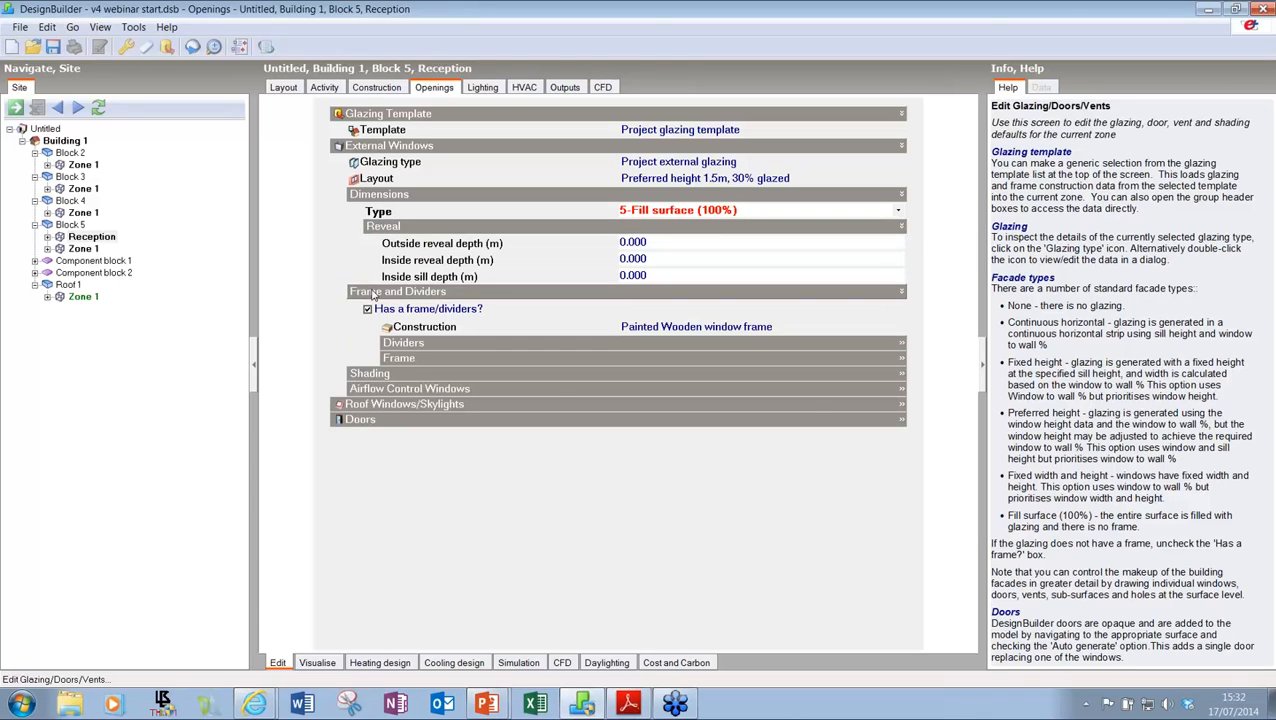
left_click(414, 344)
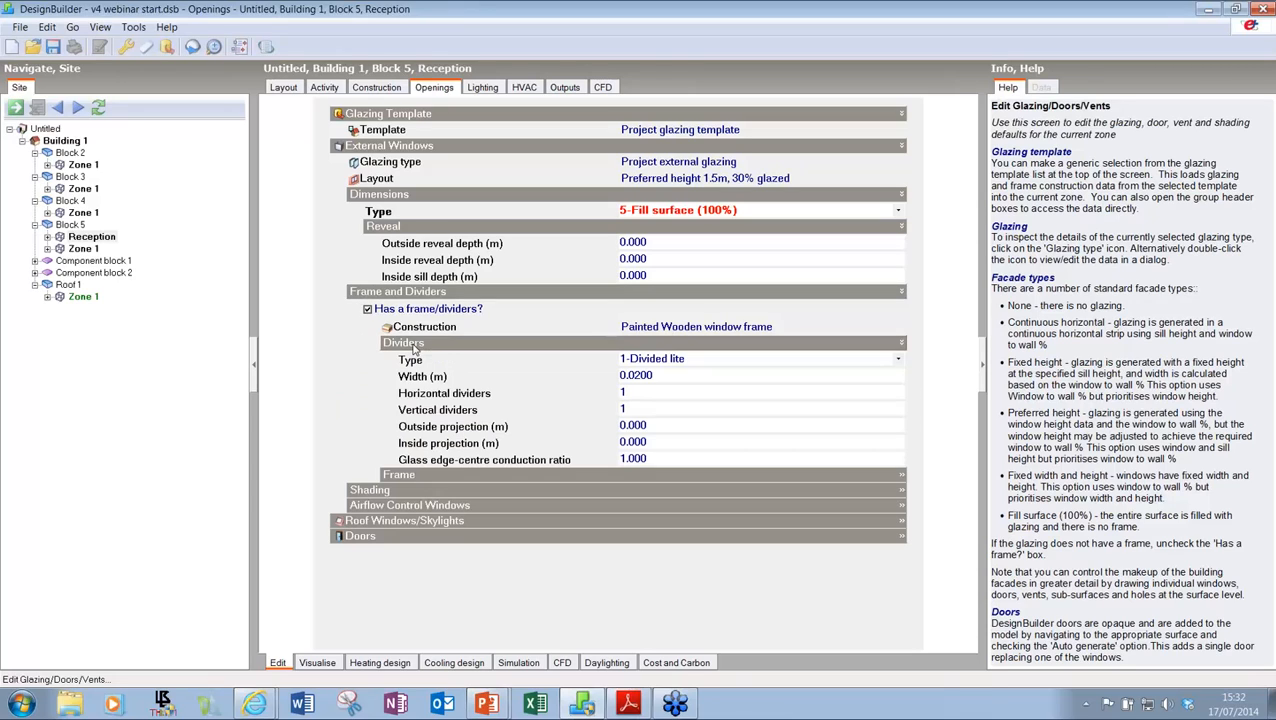
left_click(415, 476)
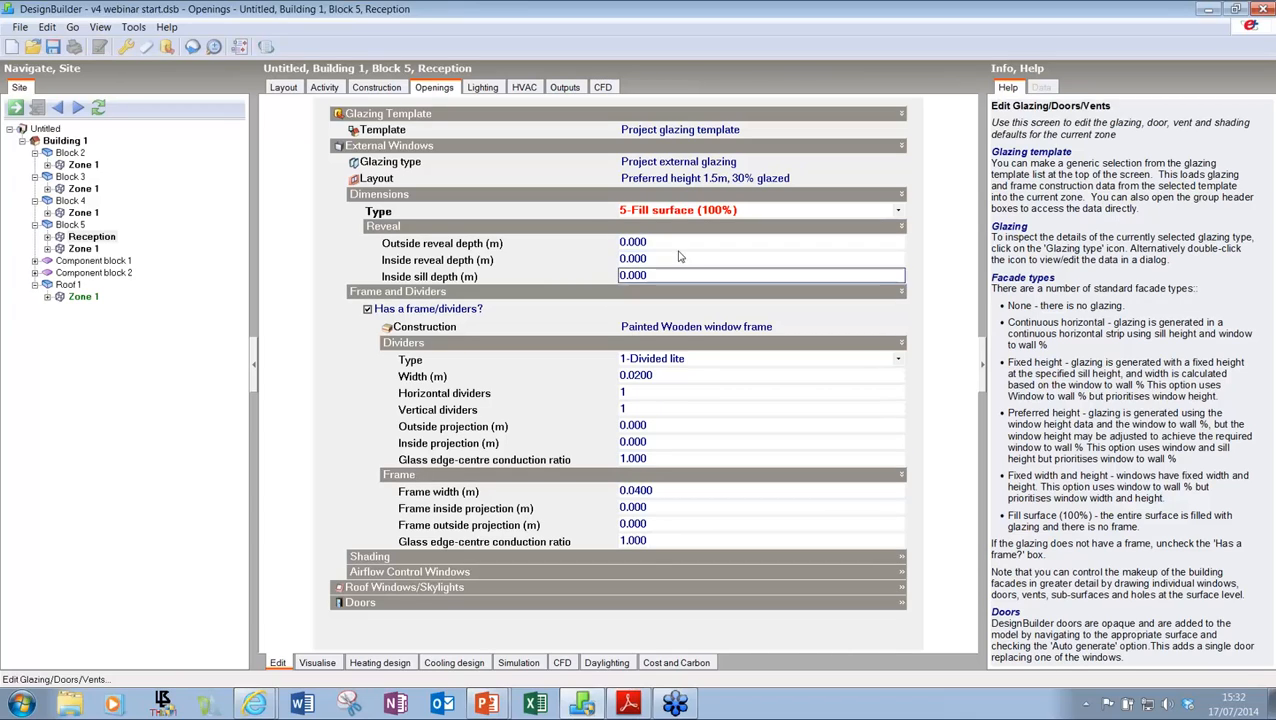
left_click(442, 362)
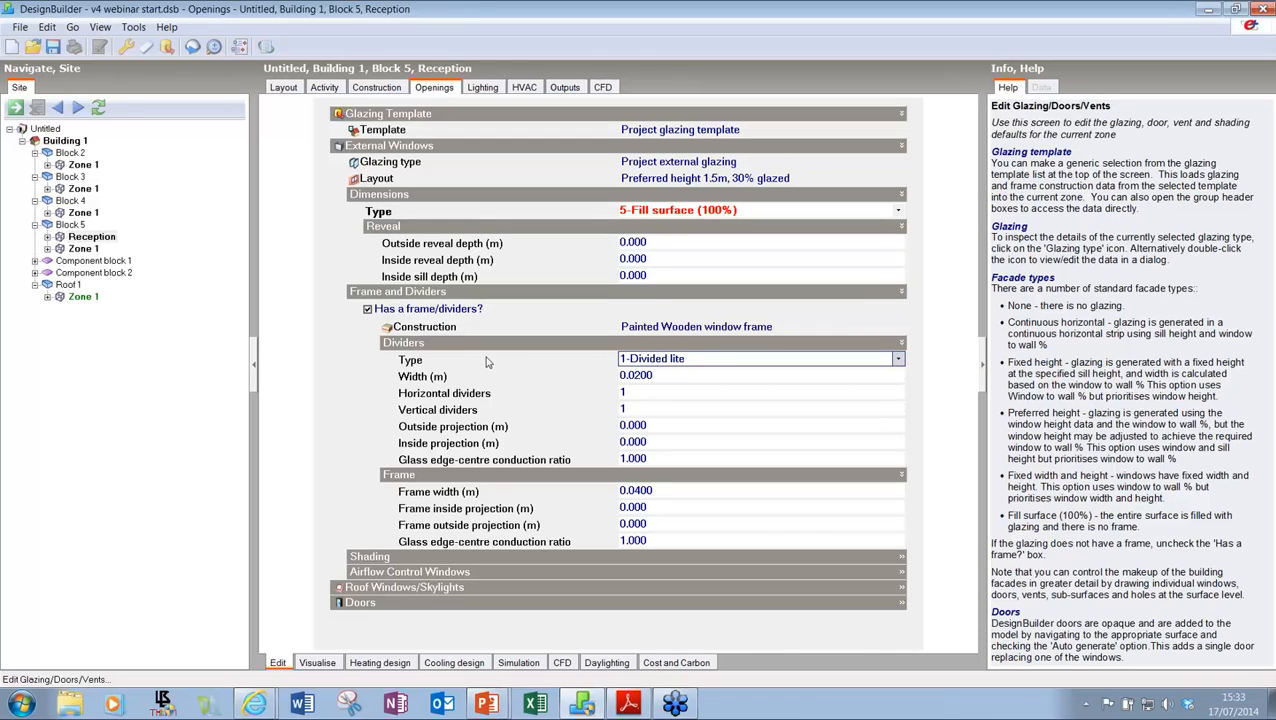
left_click(617, 397)
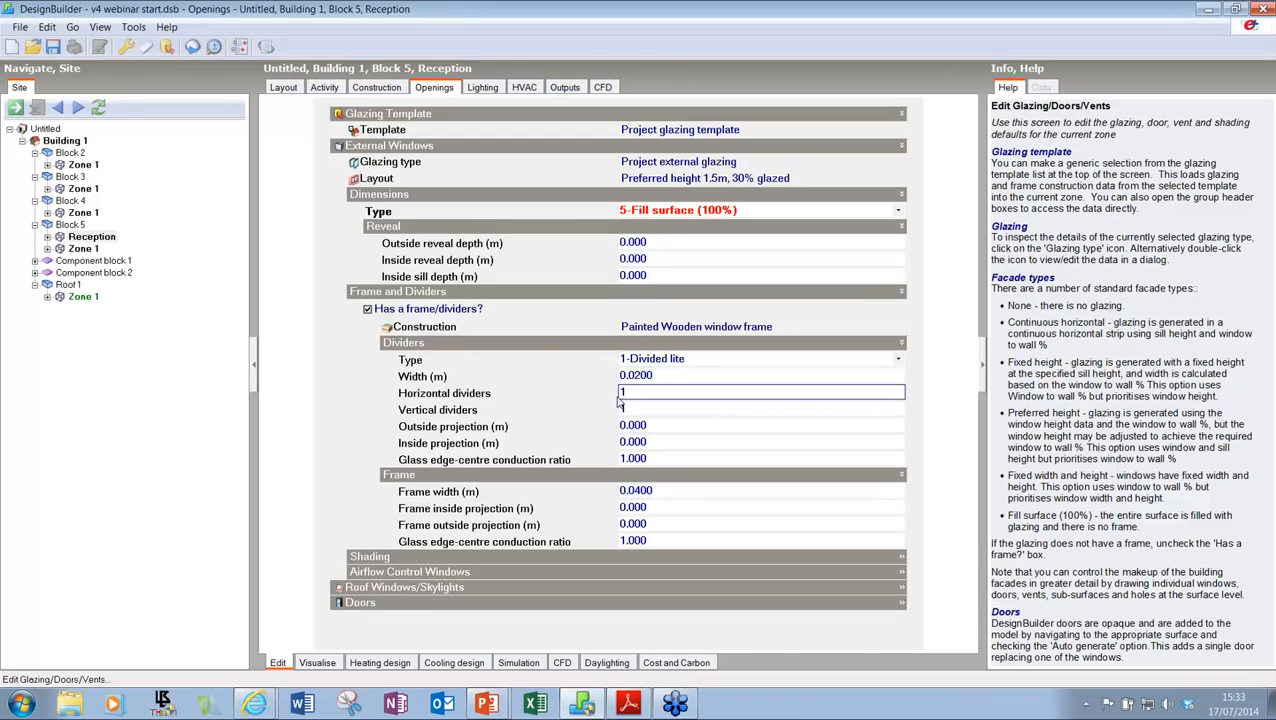
Step: Open Project external glazing for editing, try the 2-Simple definition method, and return it to 1-Material layers
left_click(370, 163)
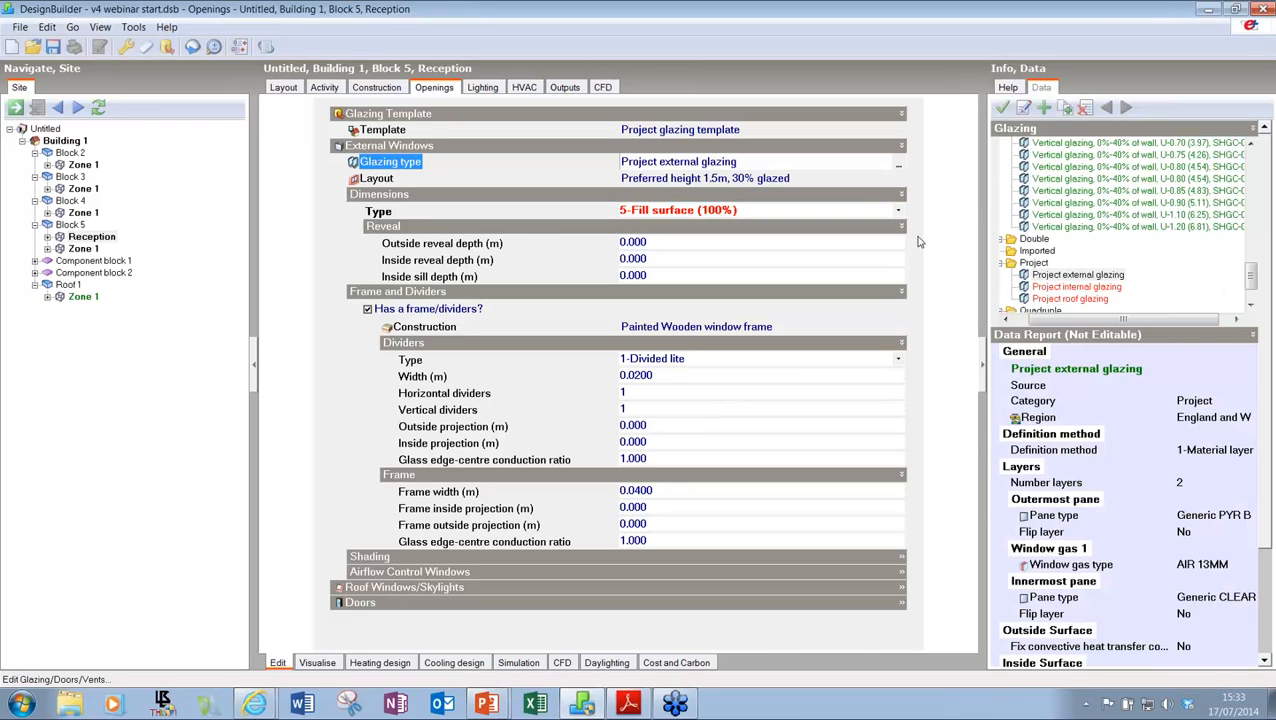
left_click(1022, 109)
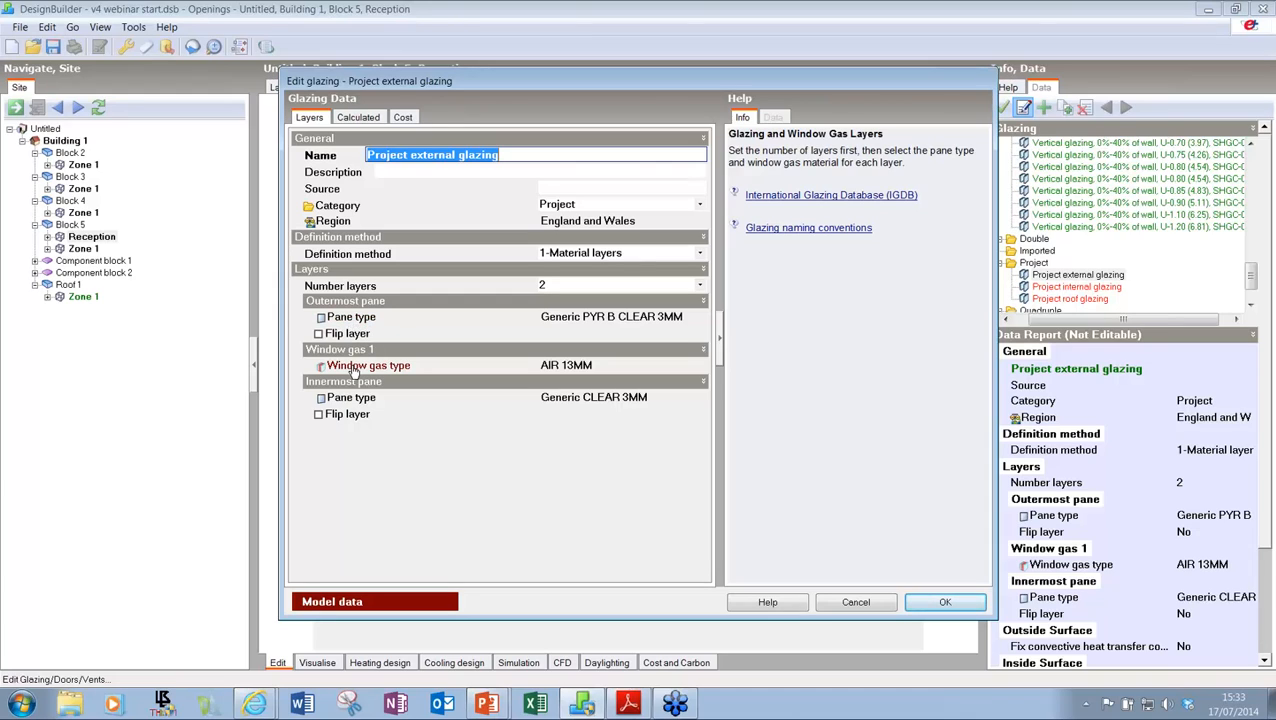
left_click(563, 256)
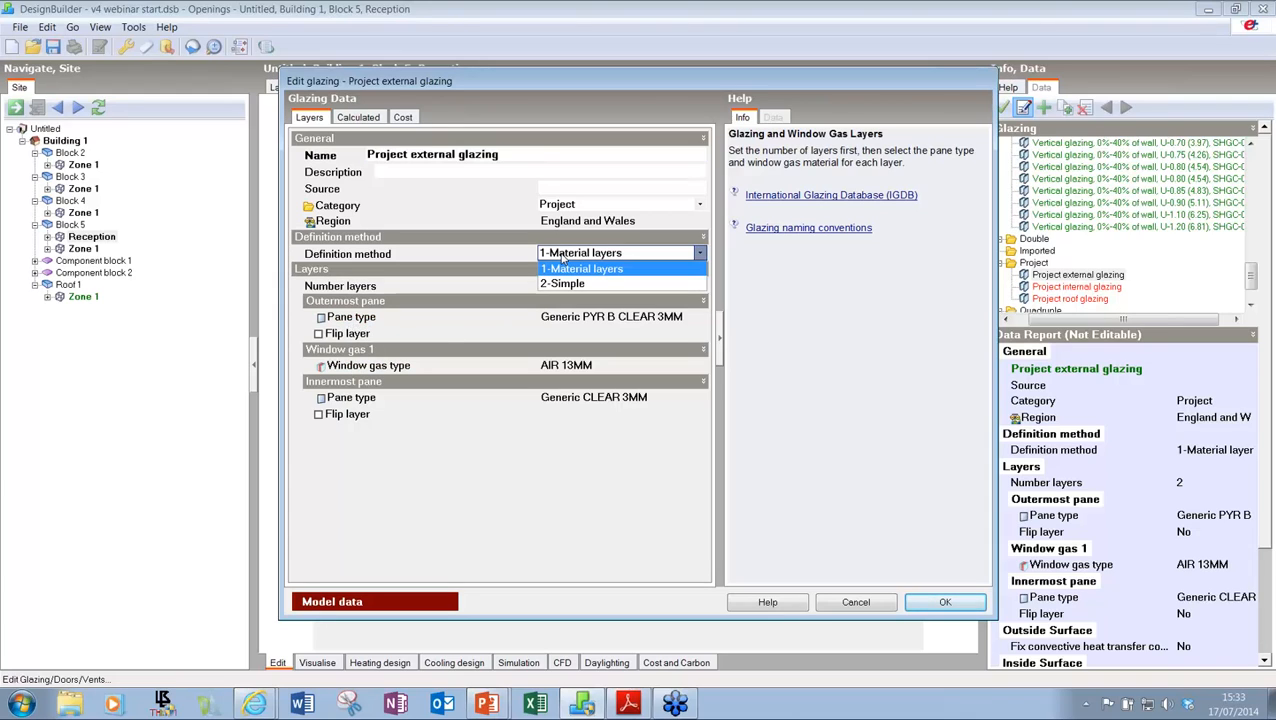
left_click(561, 284)
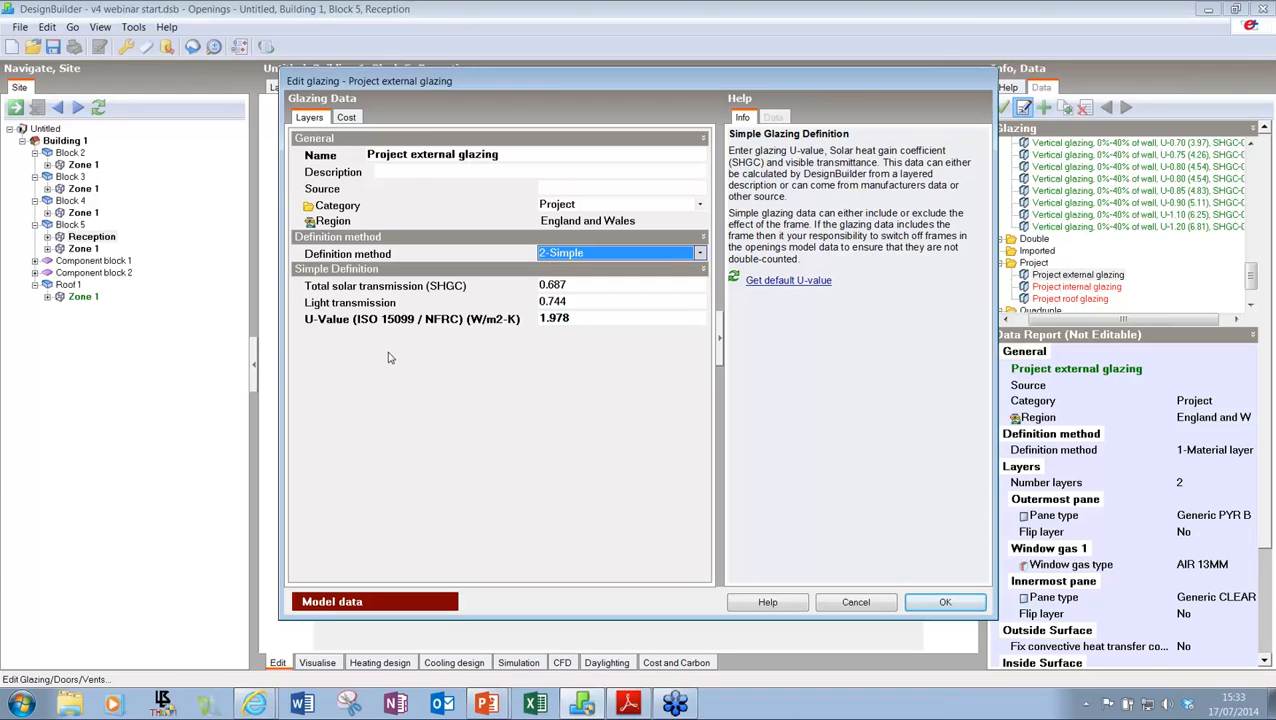
left_click(551, 256)
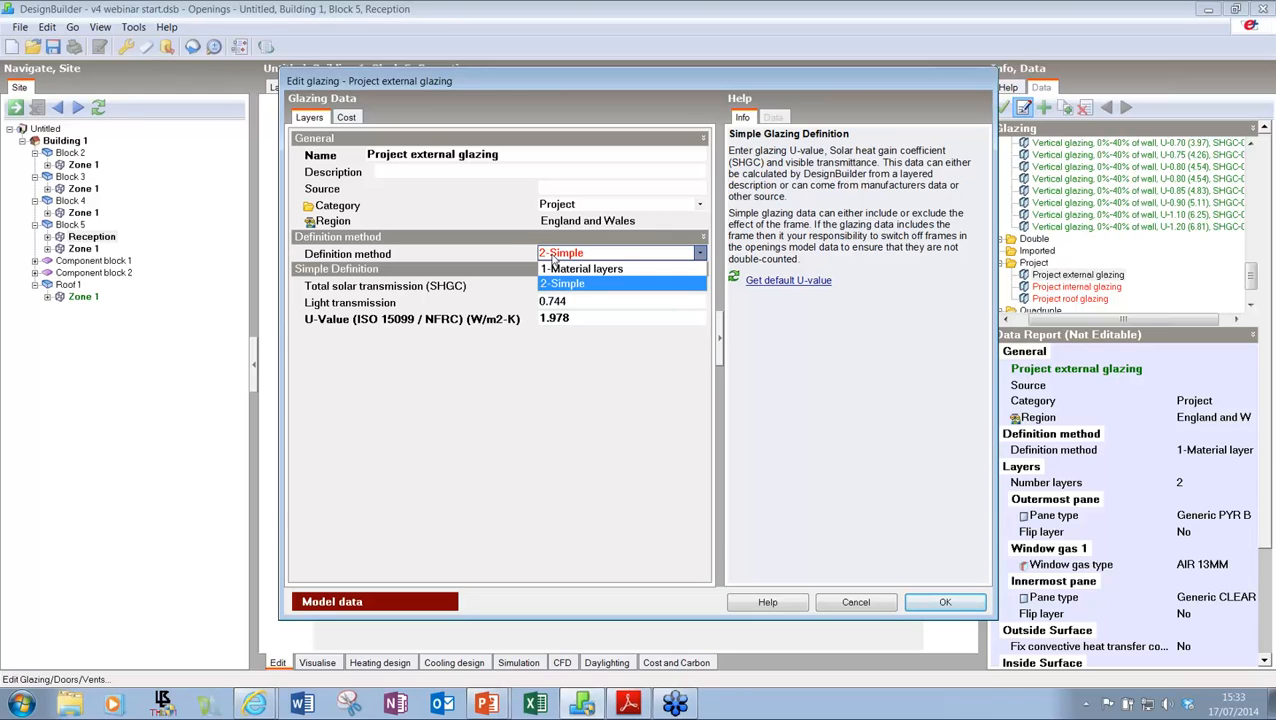
left_click(556, 268)
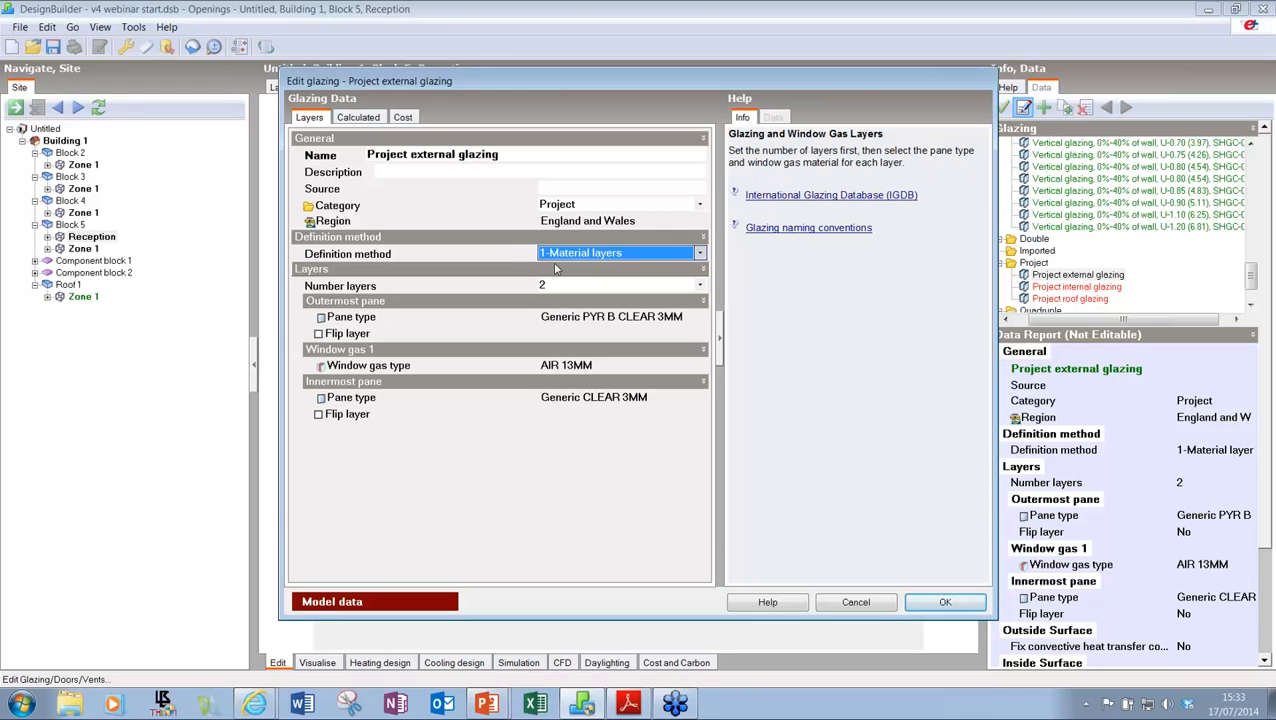
Step: Browse the available panes for the outermost pane of Project external glazing, and close the glazing without saving
left_click(352, 318)
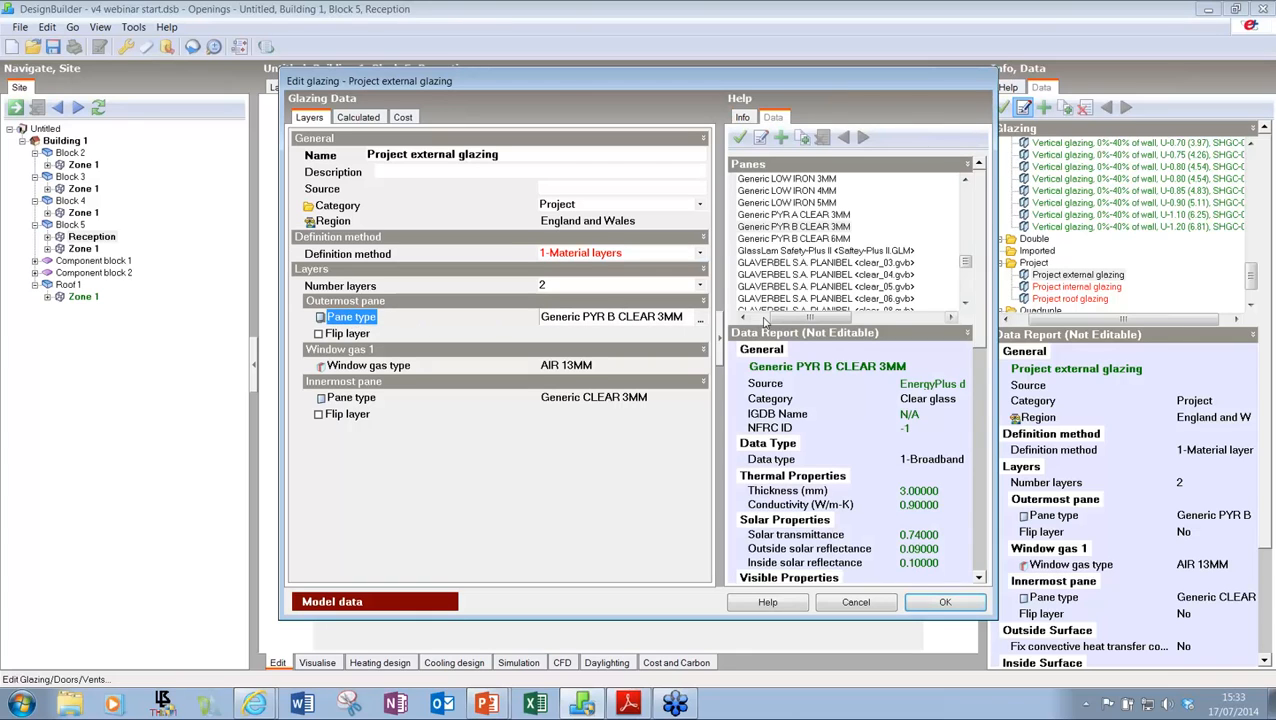
mouse_move(966, 266)
left_mouse_down()
mouse_move(966, 196)
mouse_move(964, 290)
left_mouse_up()
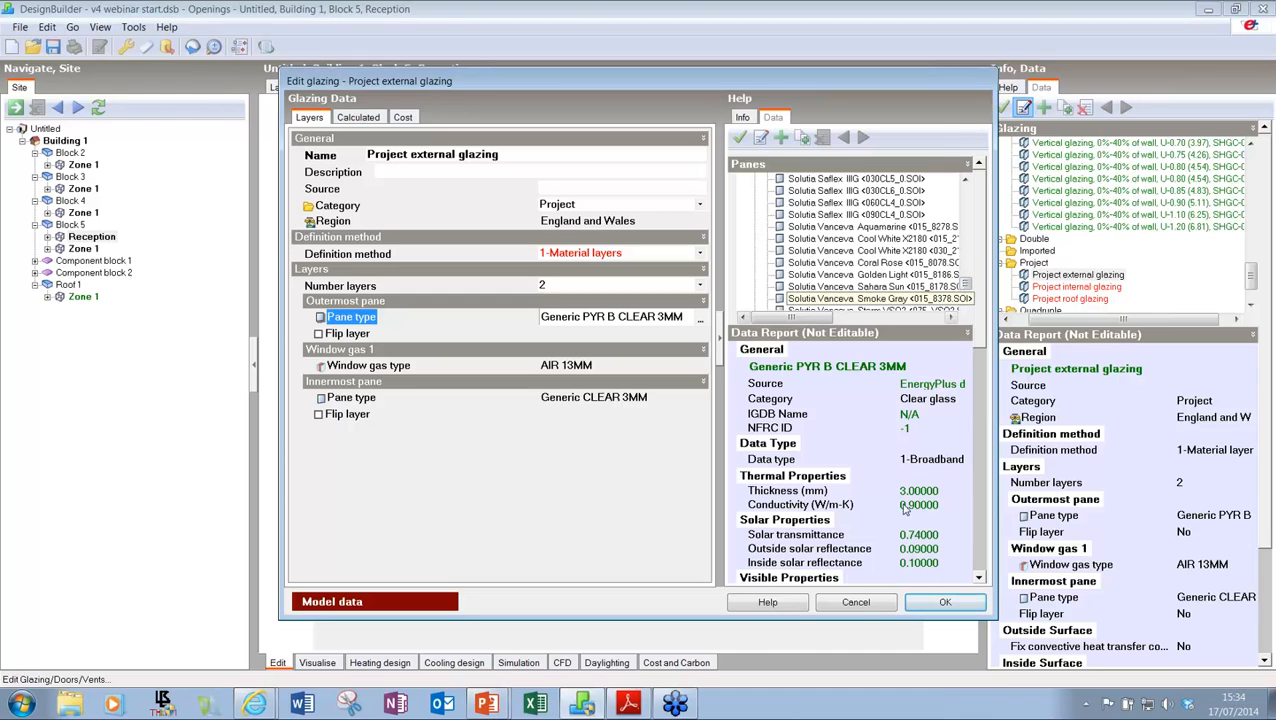
left_click(856, 603)
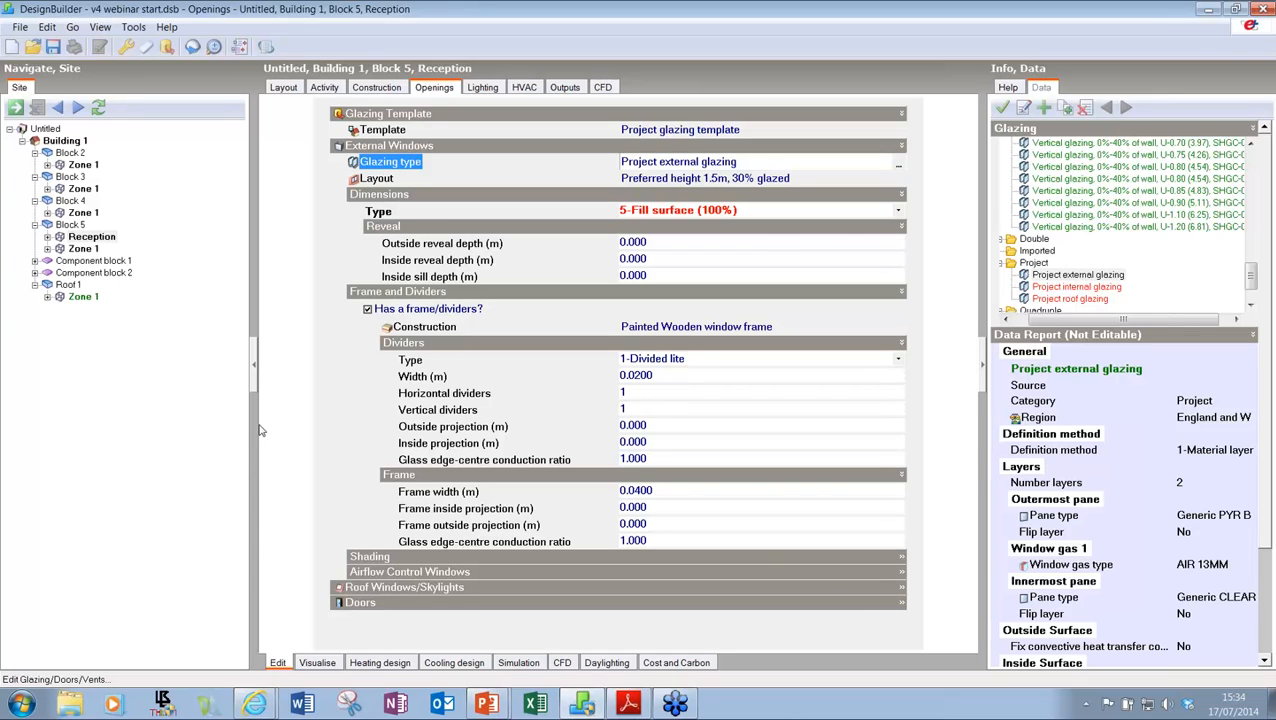
Step: Enable window shading for the external windows of Block 5's Reception zone
left_click(378, 557)
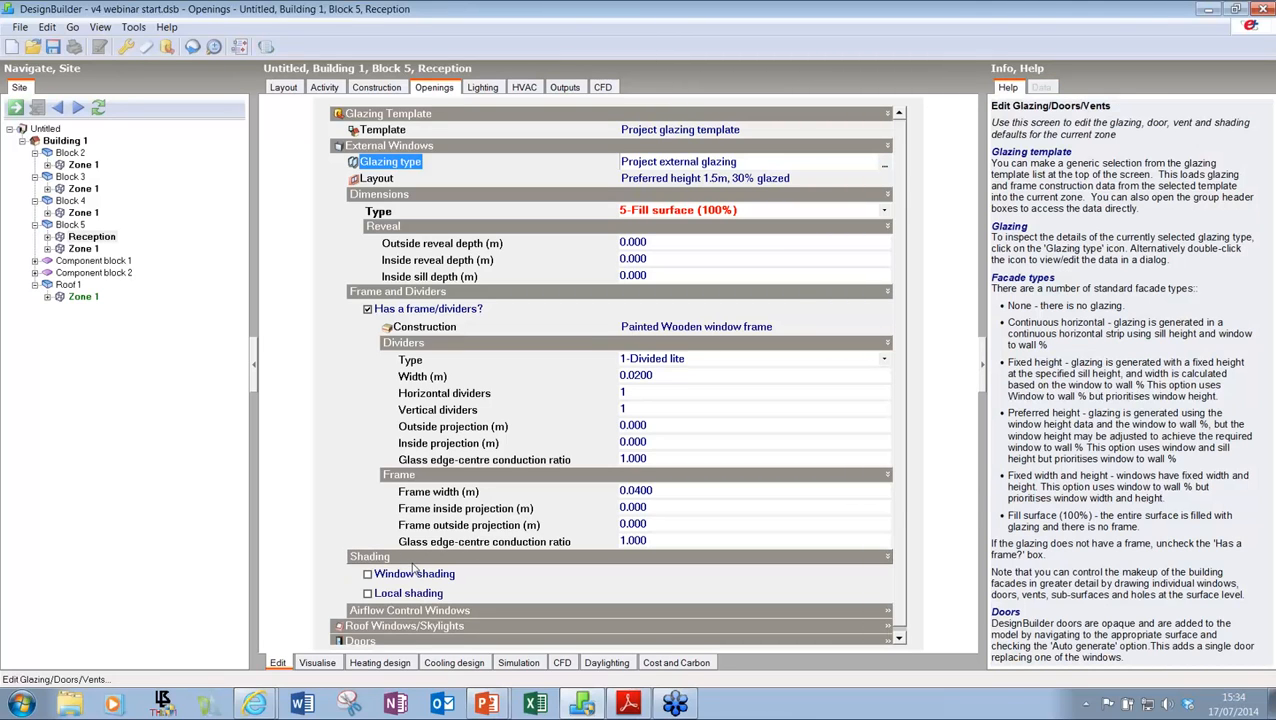
left_click(405, 574)
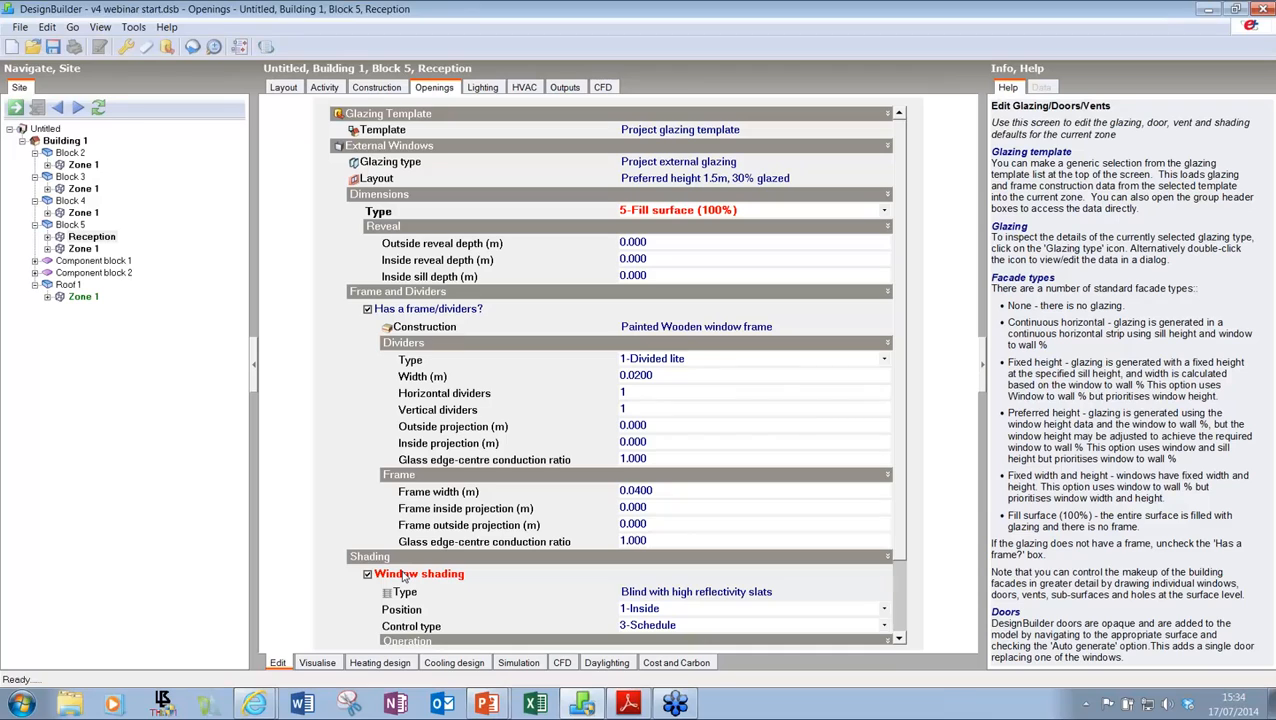
scroll(901, 630, "down", 2)
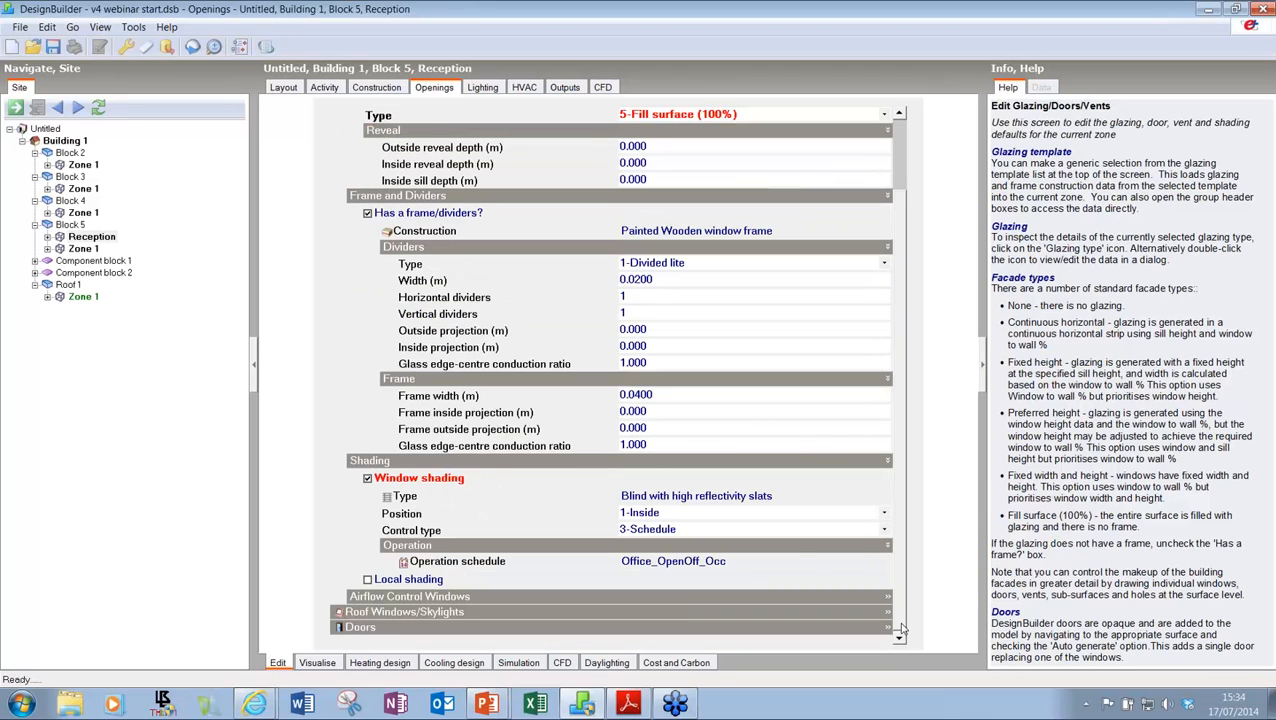
Step: Browse the available window blinds for the Reception zone's shading, including the electrochromic switchable group, and close the selection without changing it
left_click(404, 500)
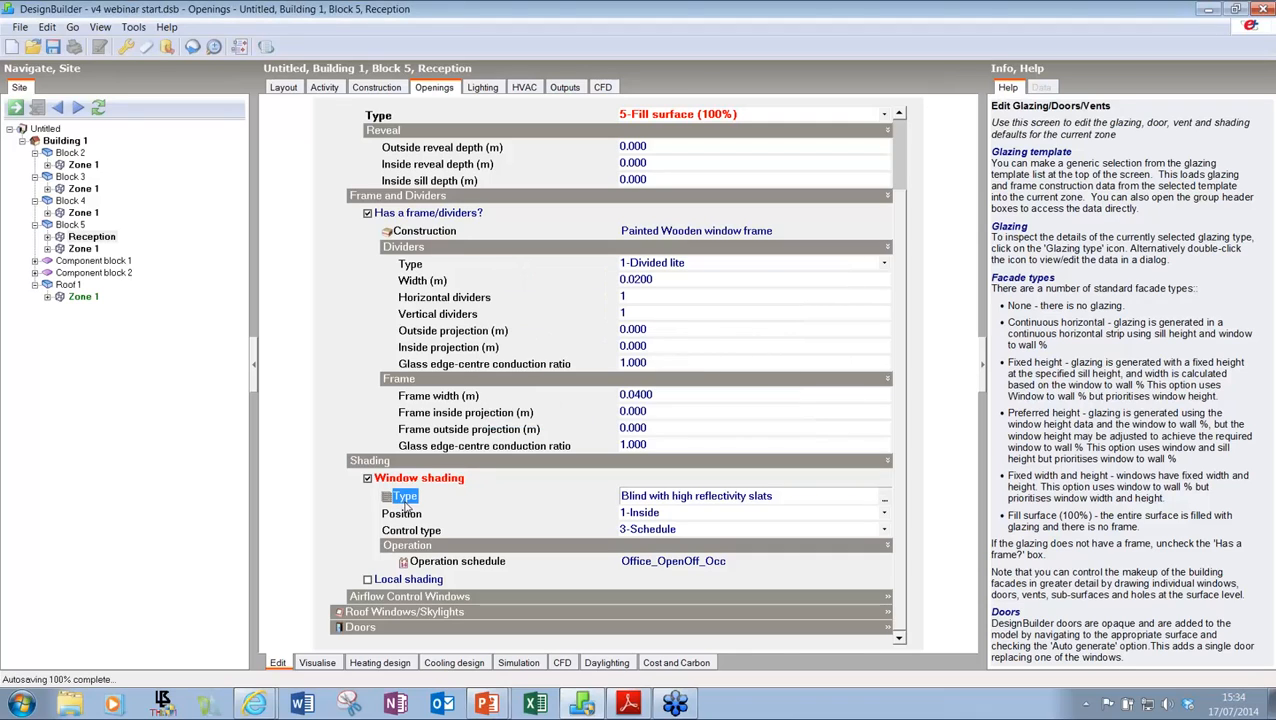
left_click(884, 499)
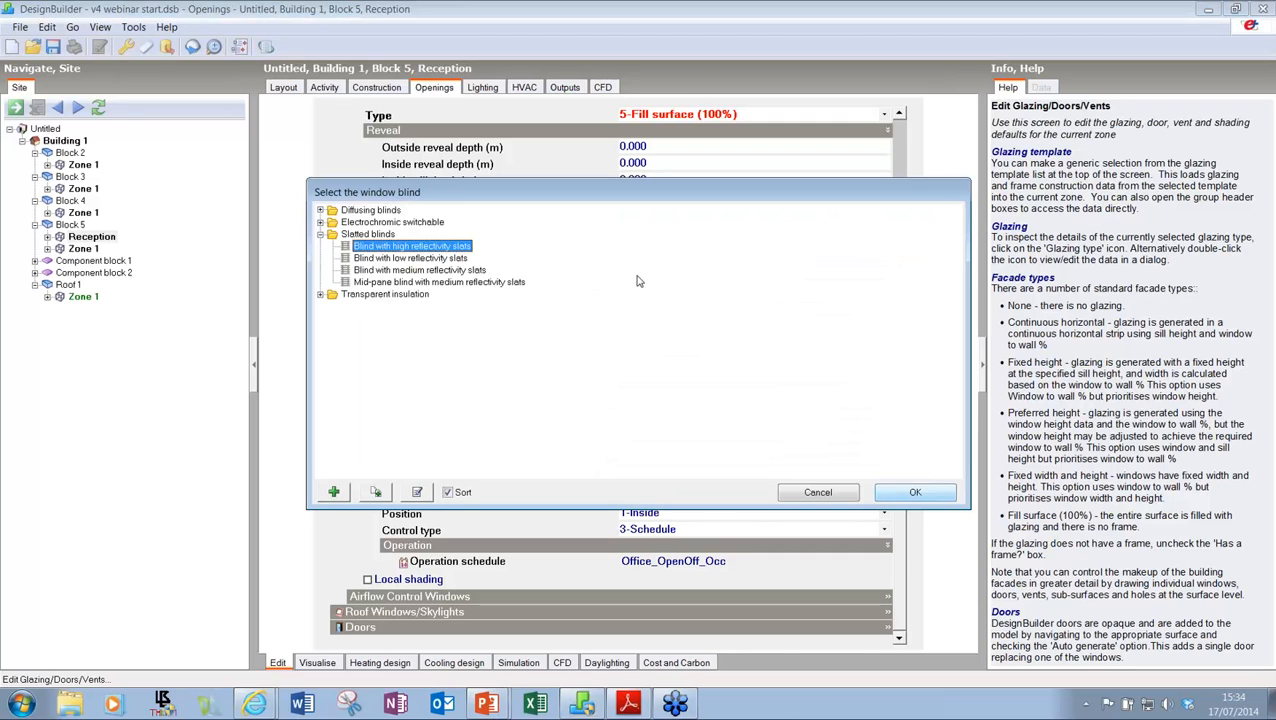
left_click(321, 222)
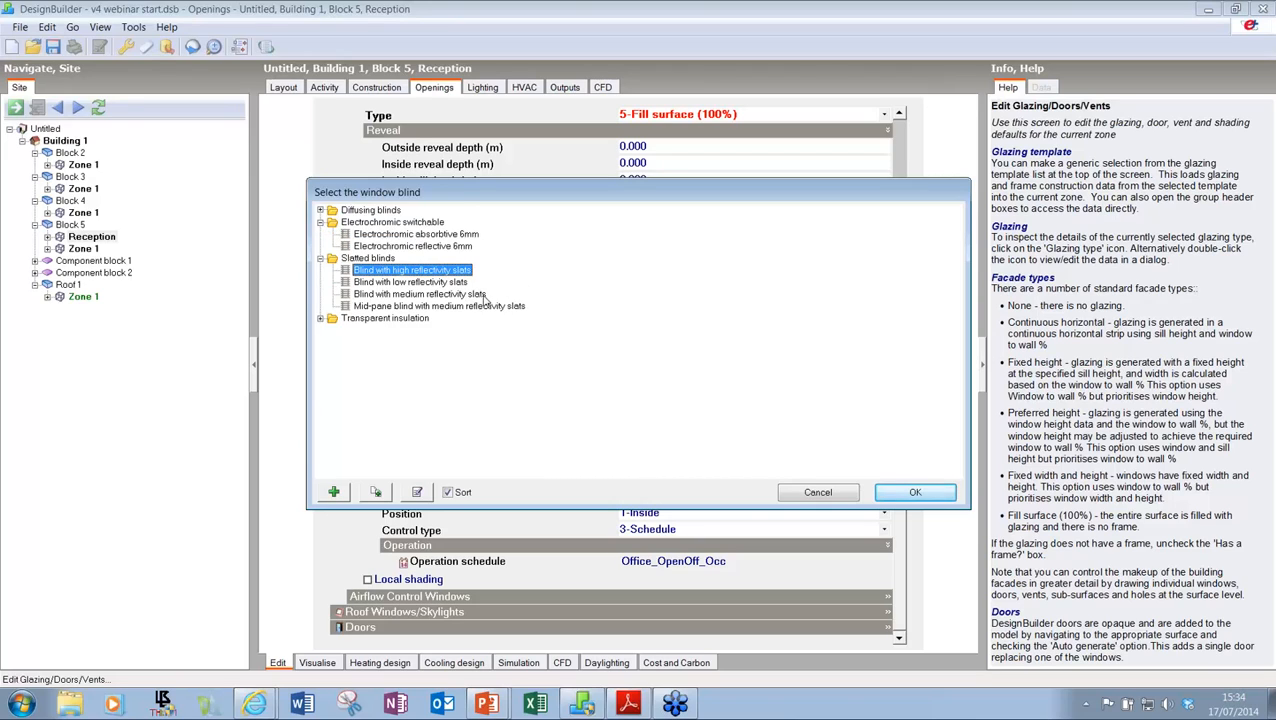
left_click(815, 496)
Step: Review the control type options for the Reception zone's window shading, and turn the window shading back off
left_click(884, 529)
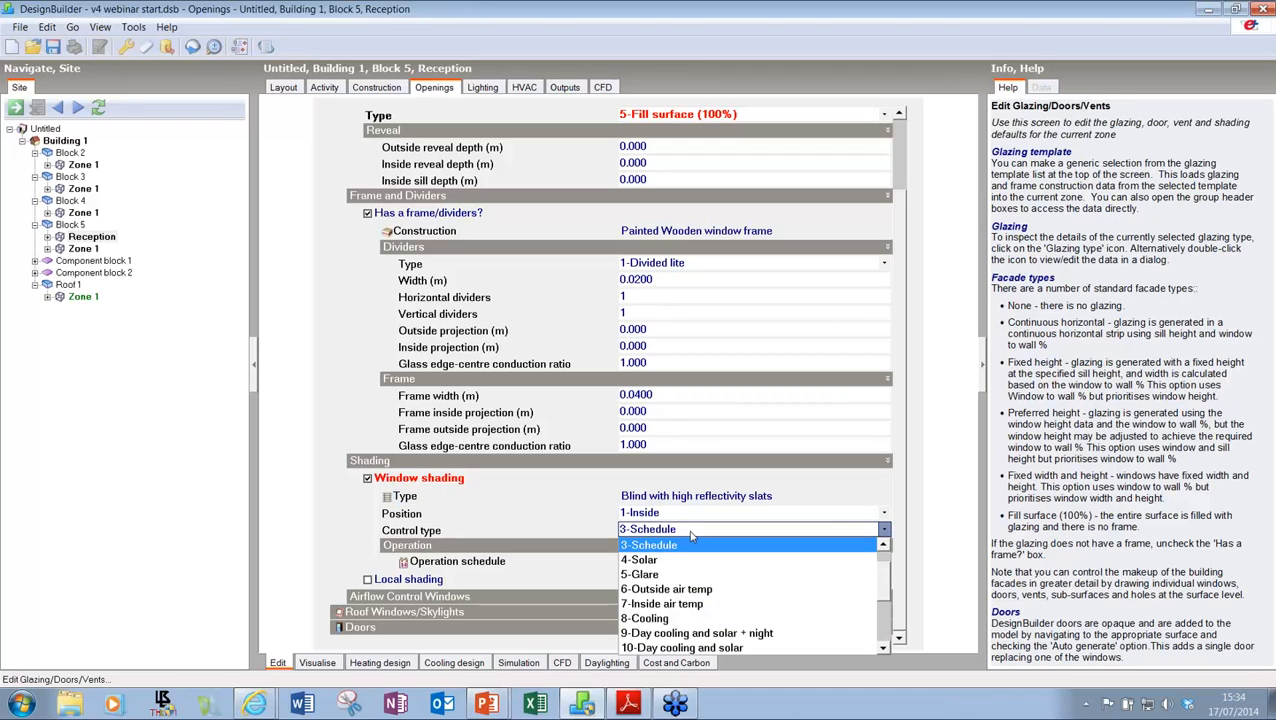
left_click_drag(880, 583, 882, 628)
left_click(927, 601)
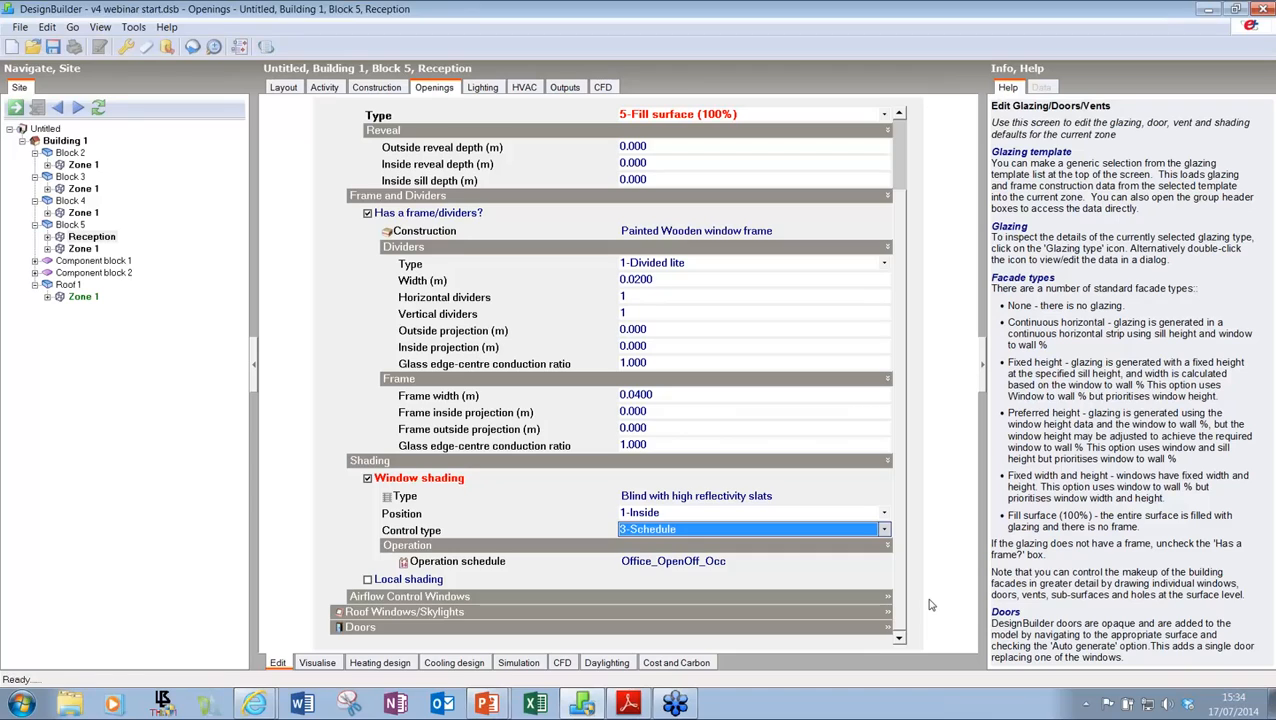
left_click(380, 478)
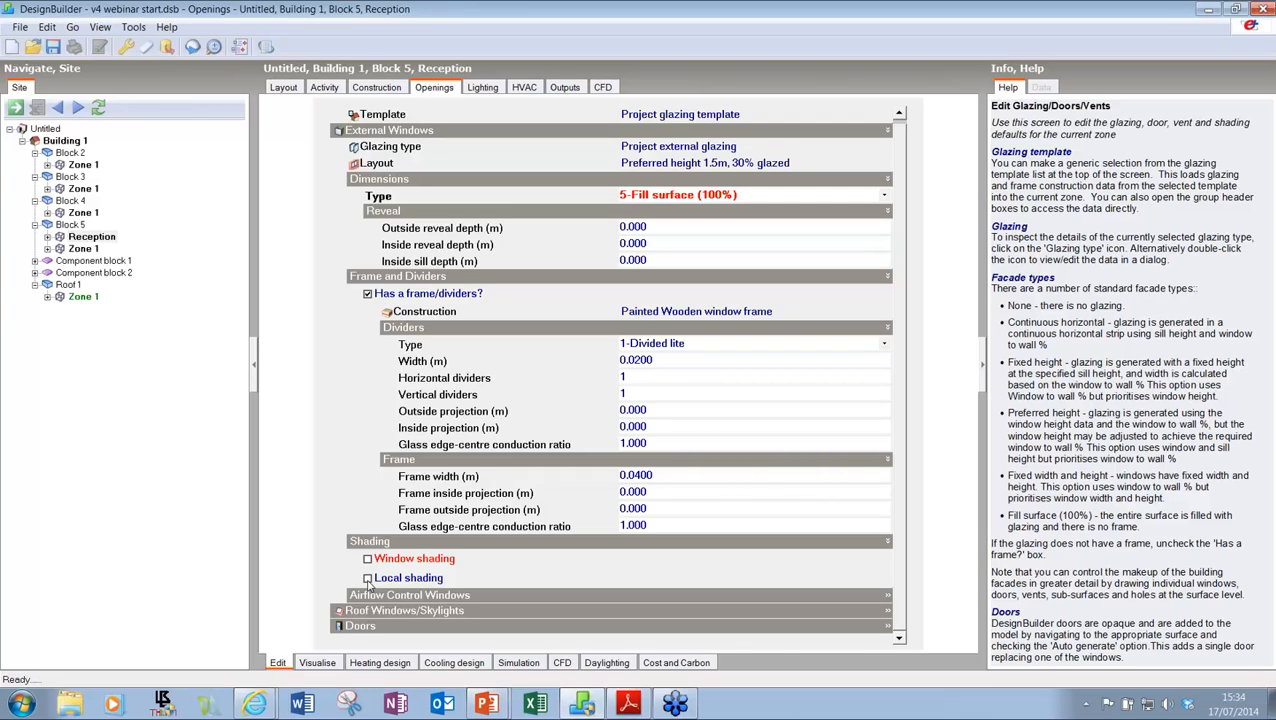
Step: Enable local shading with the 1.0m Overhang type for Block 2's external windows, and examine the louvre, overhang and general shading types available
left_click(60, 153)
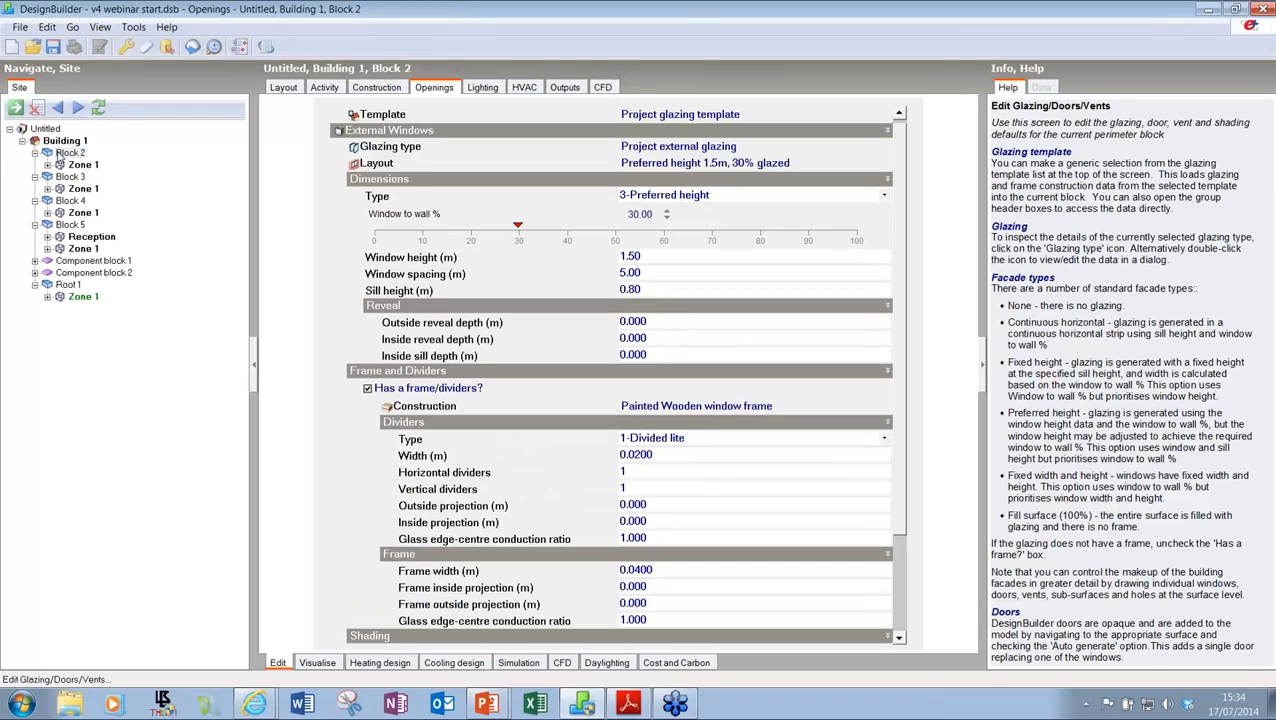
left_click(284, 91)
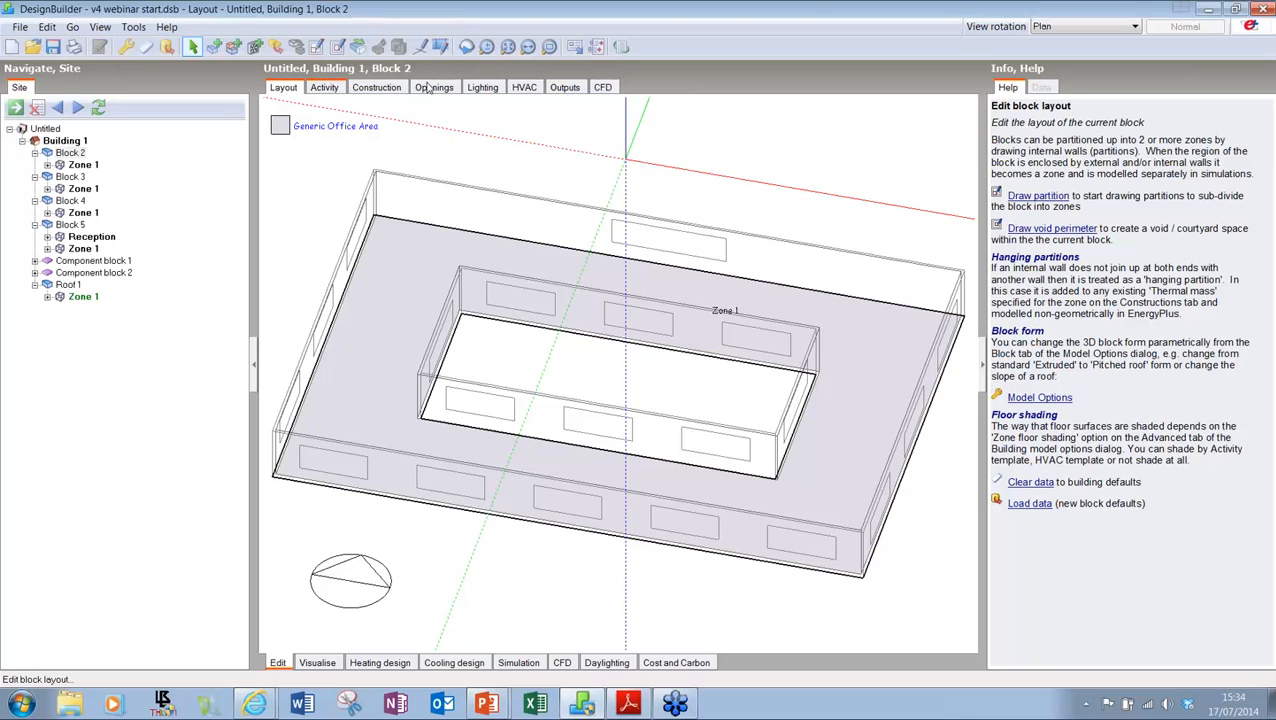
left_click(432, 88)
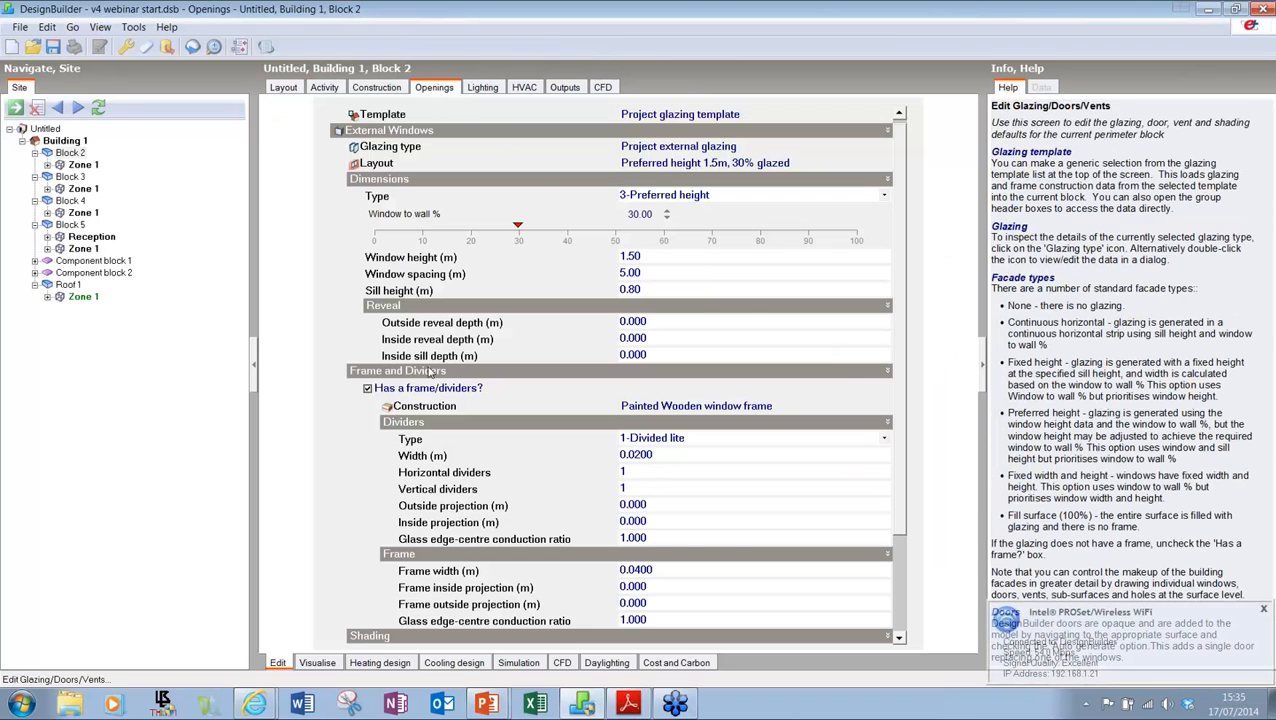
left_click(901, 612)
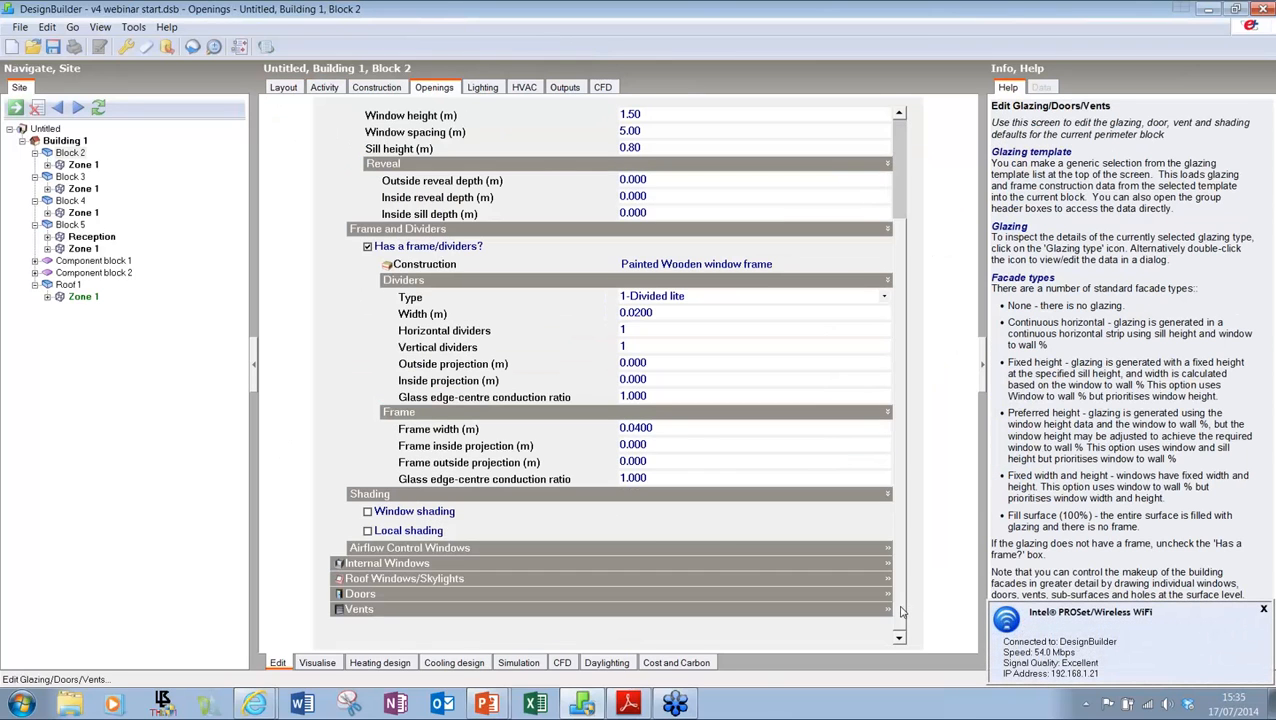
left_click(428, 531)
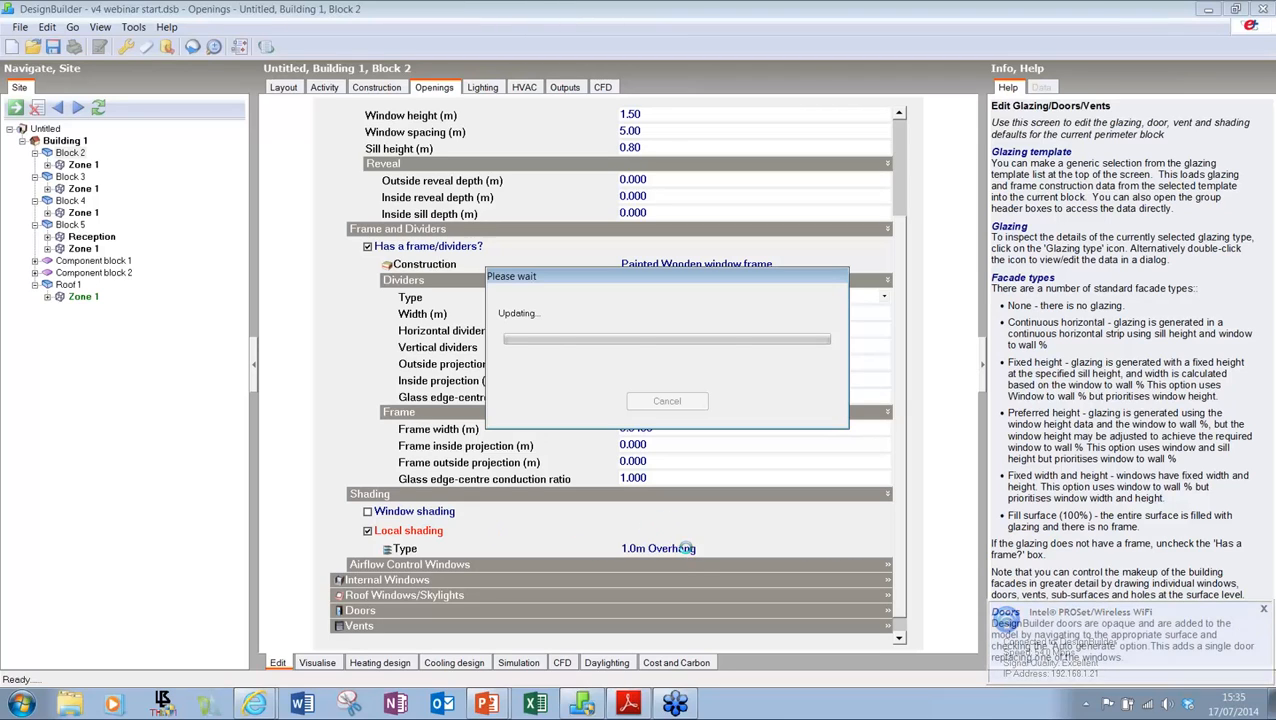
left_click(405, 549)
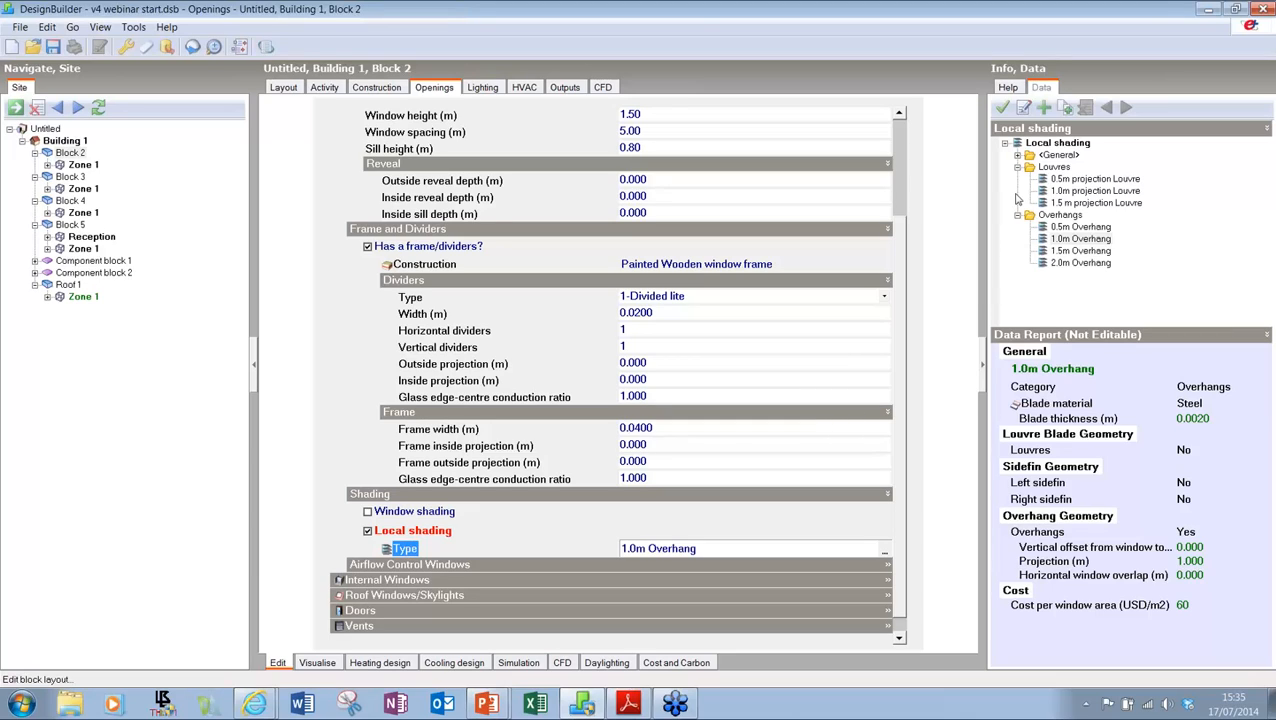
left_click(1017, 156)
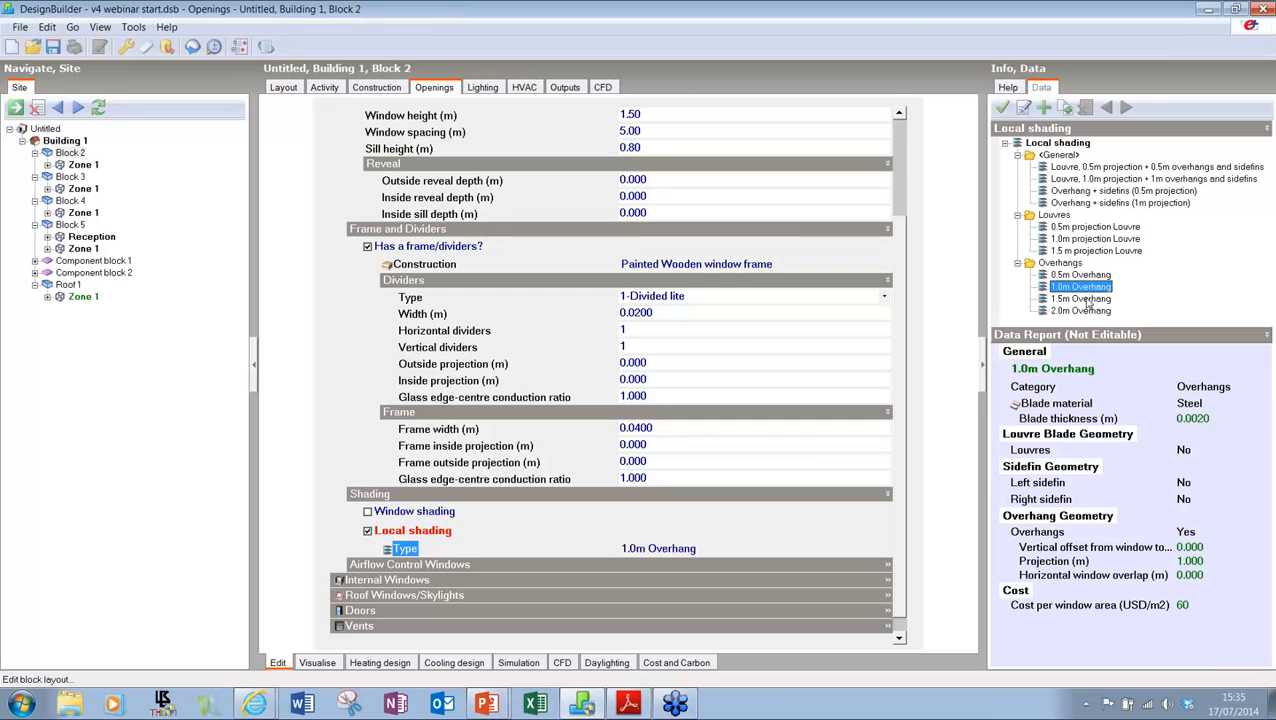
Step: View the overhangs in Block 2's layout from several sides, and turn off the block's local shading
left_click(283, 88)
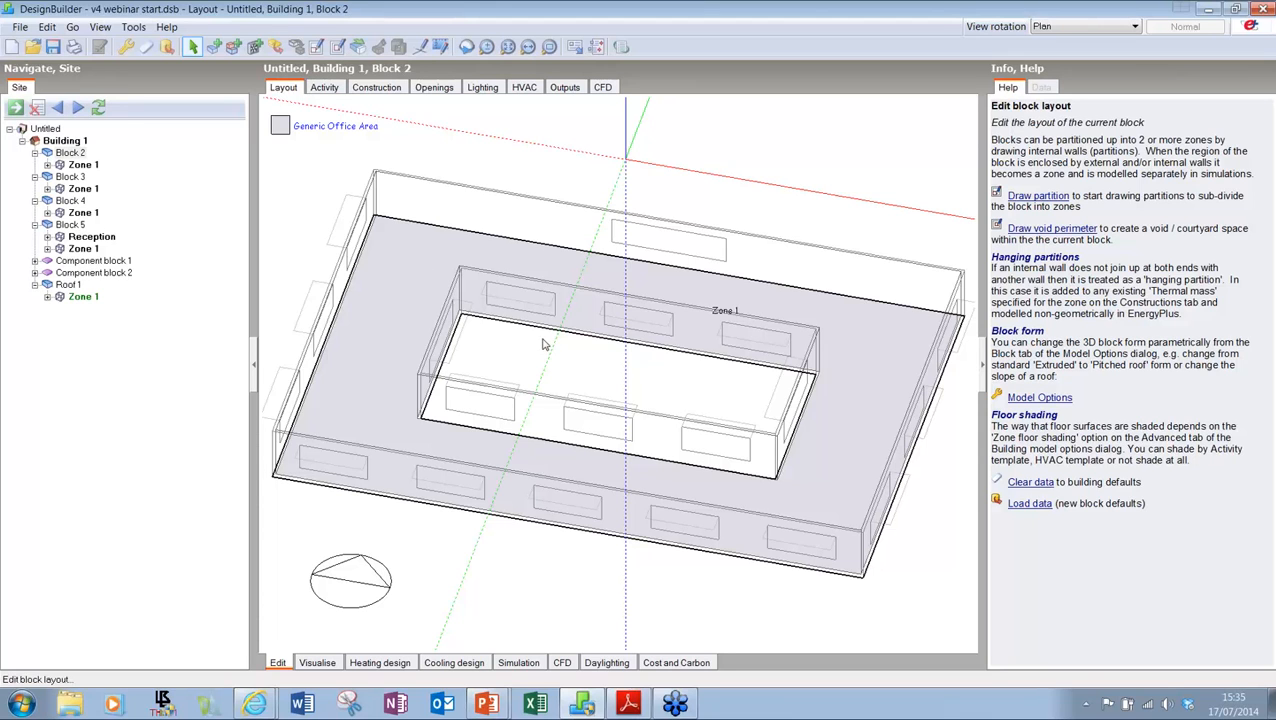
middle_click_drag(461, 356, 571, 353)
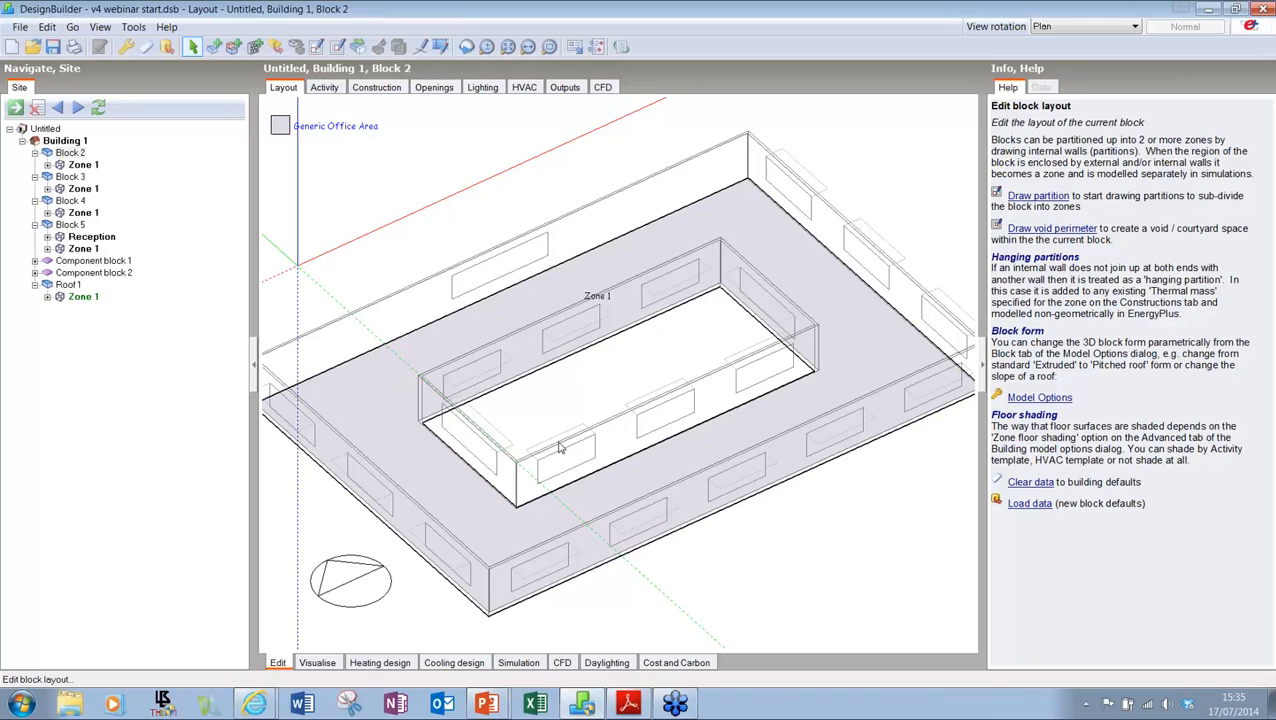
middle_click_drag(532, 482, 616, 496)
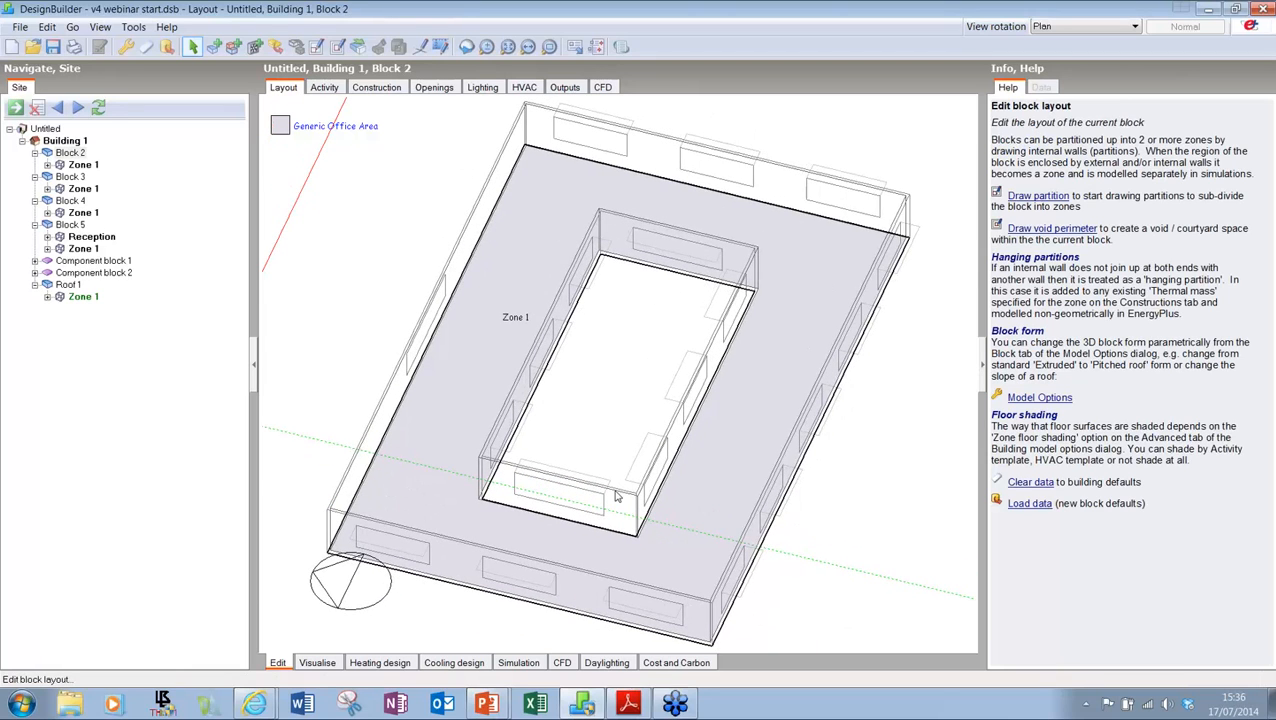
left_click(437, 90)
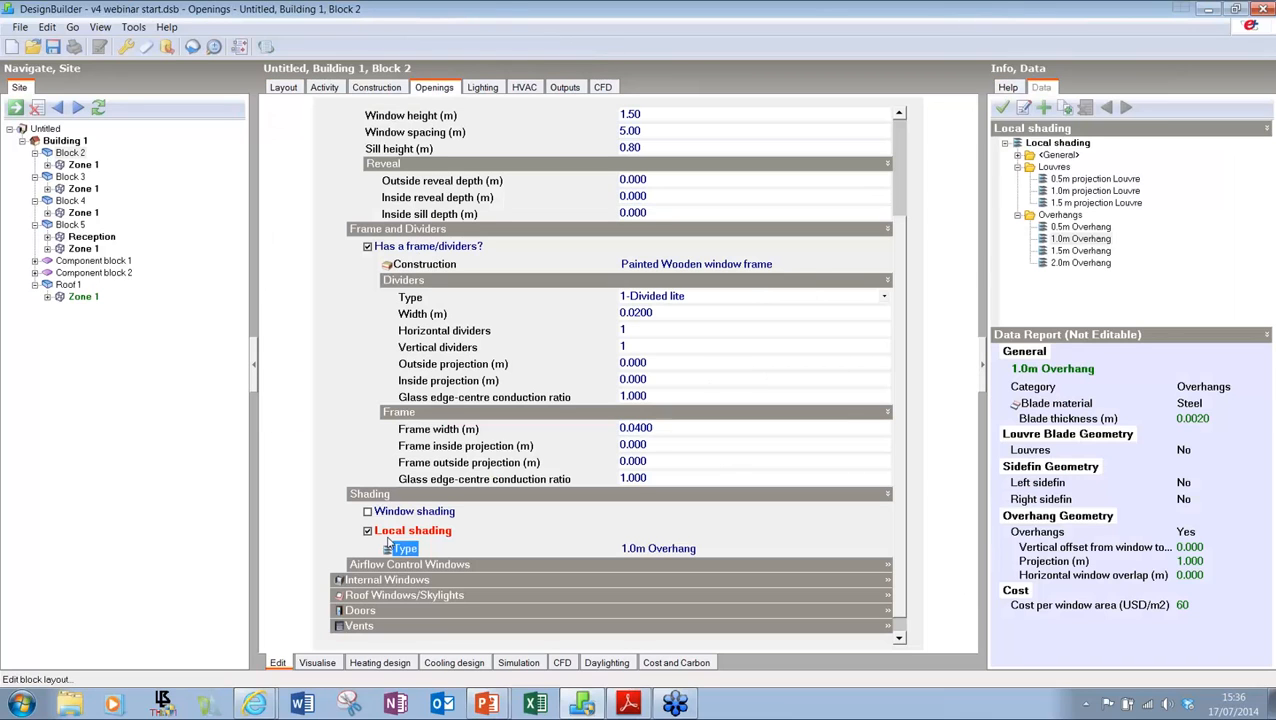
left_click(368, 531)
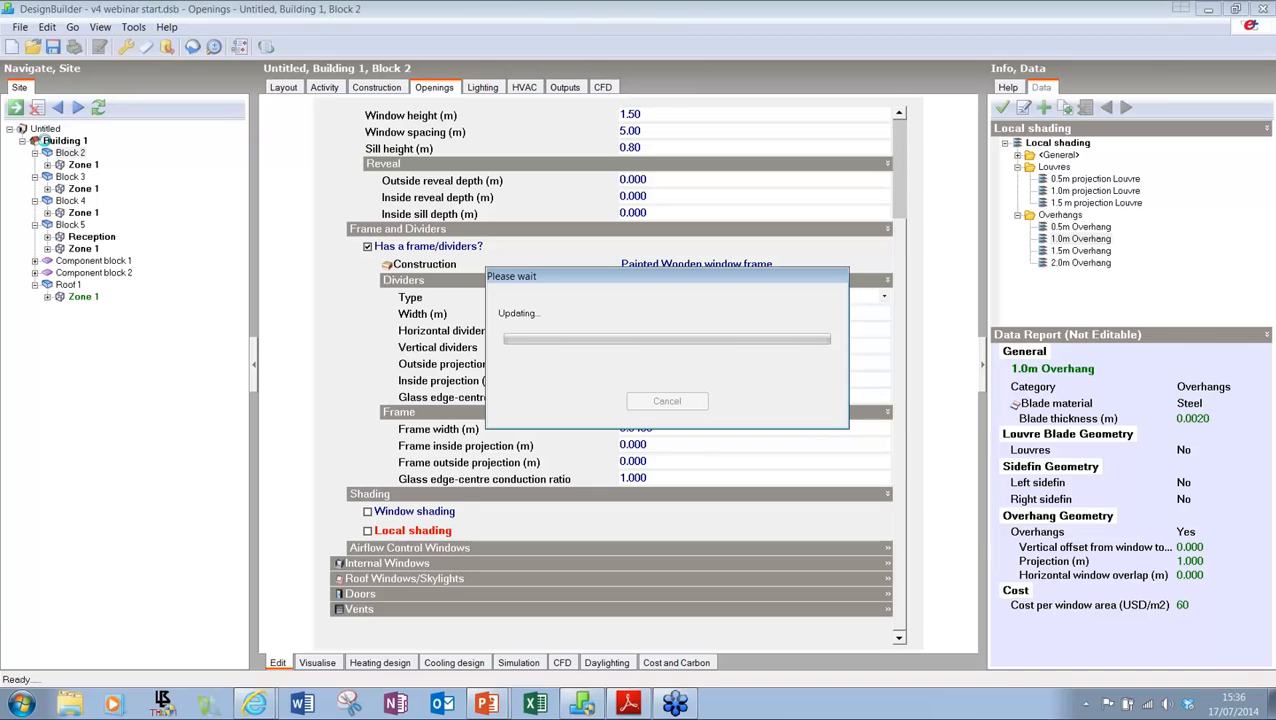
Step: In Building 1's layout, start a new component block of type 1-Standard with a height of 0.1 m
left_click(46, 142)
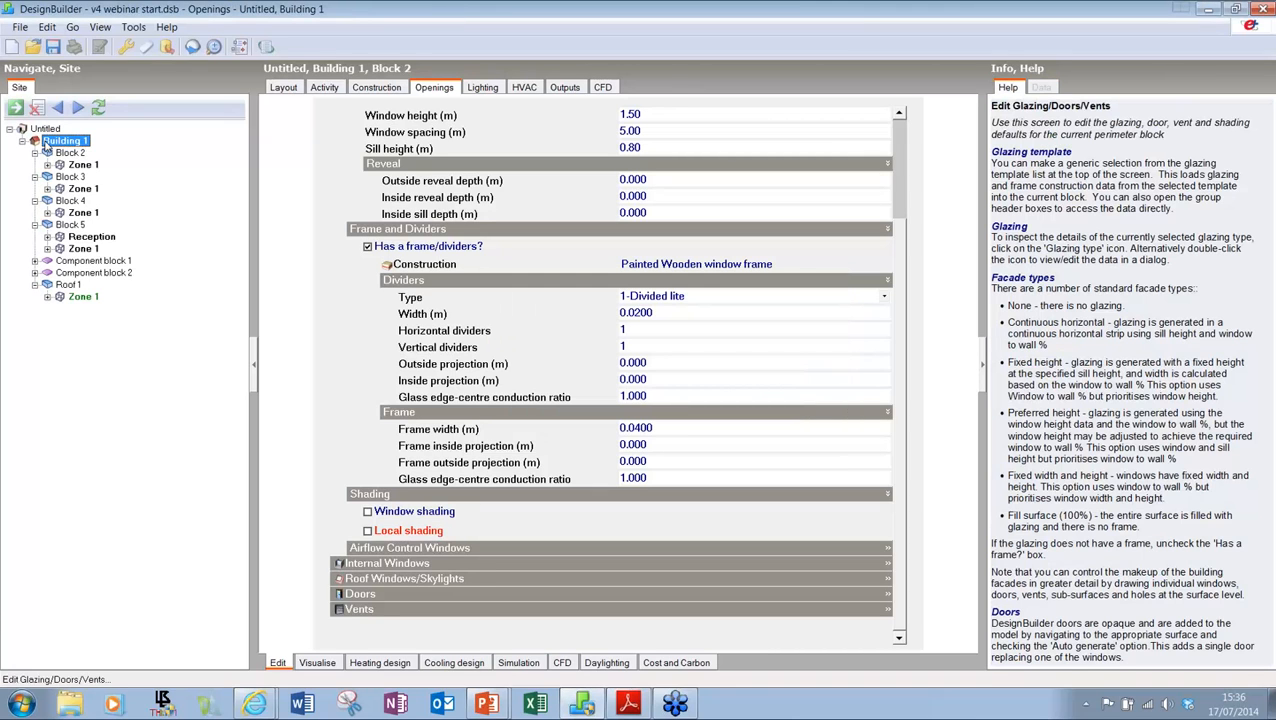
left_click(298, 88)
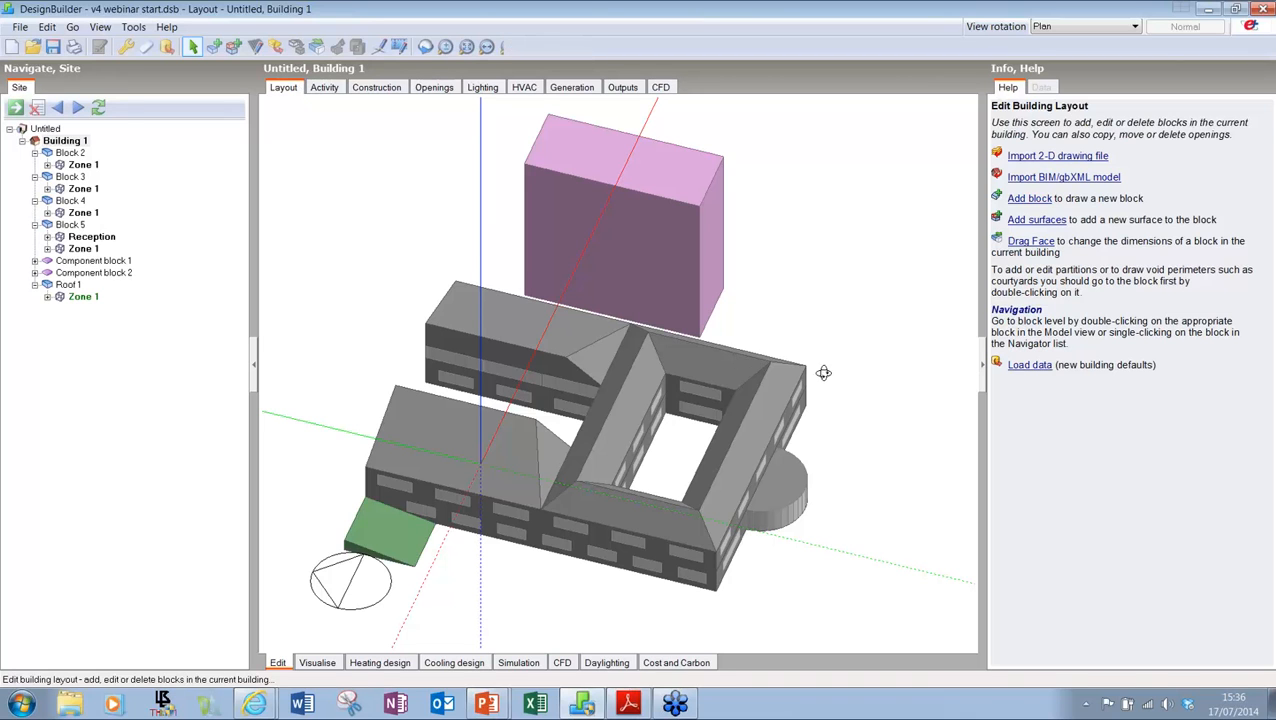
middle_click_drag(823, 370, 578, 342)
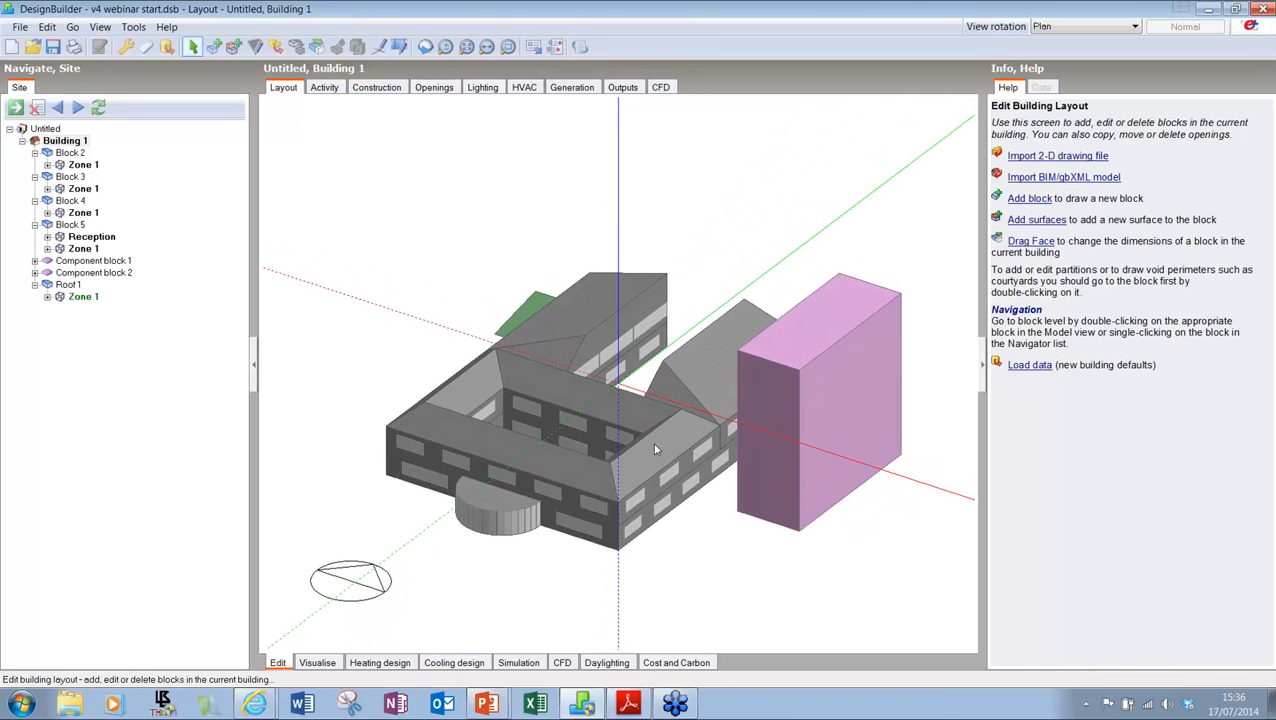
scroll(655, 450, "up", 6)
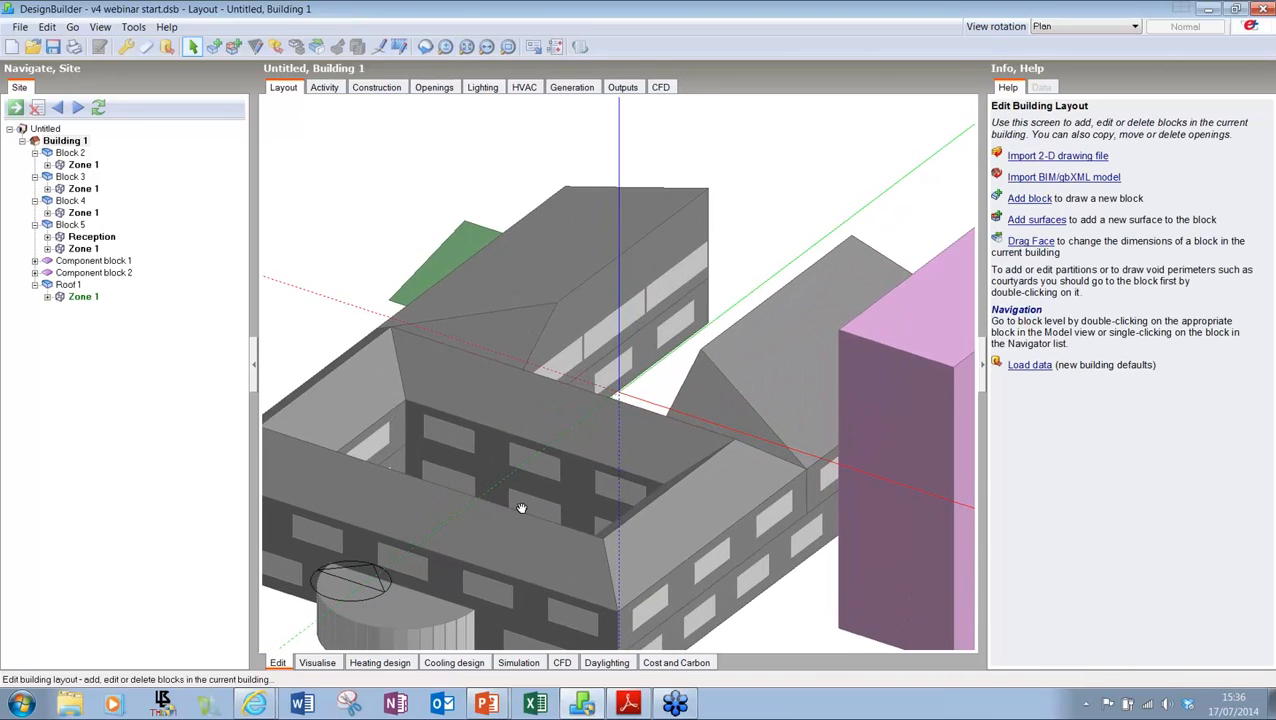
middle_click_drag(521, 508, 695, 398, "shift")
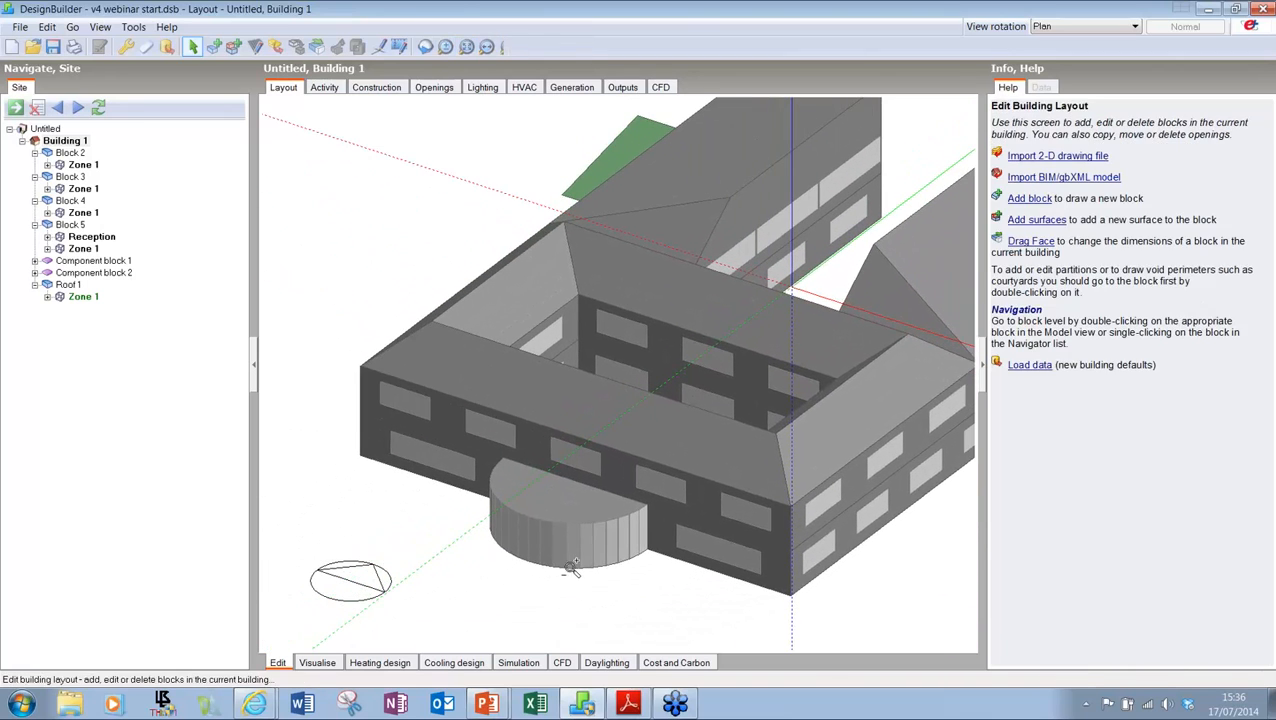
scroll(572, 568, "up", 2)
middle_click_drag(572, 560, 546, 545, "shift")
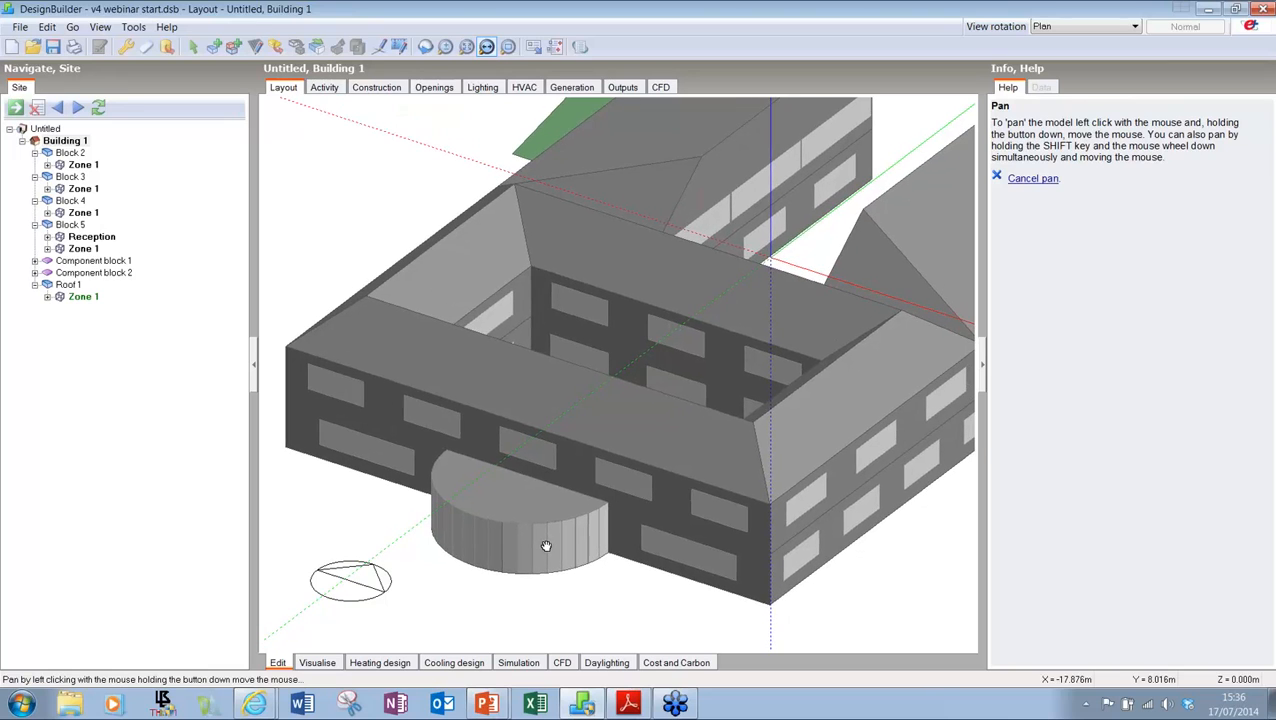
left_click(214, 48)
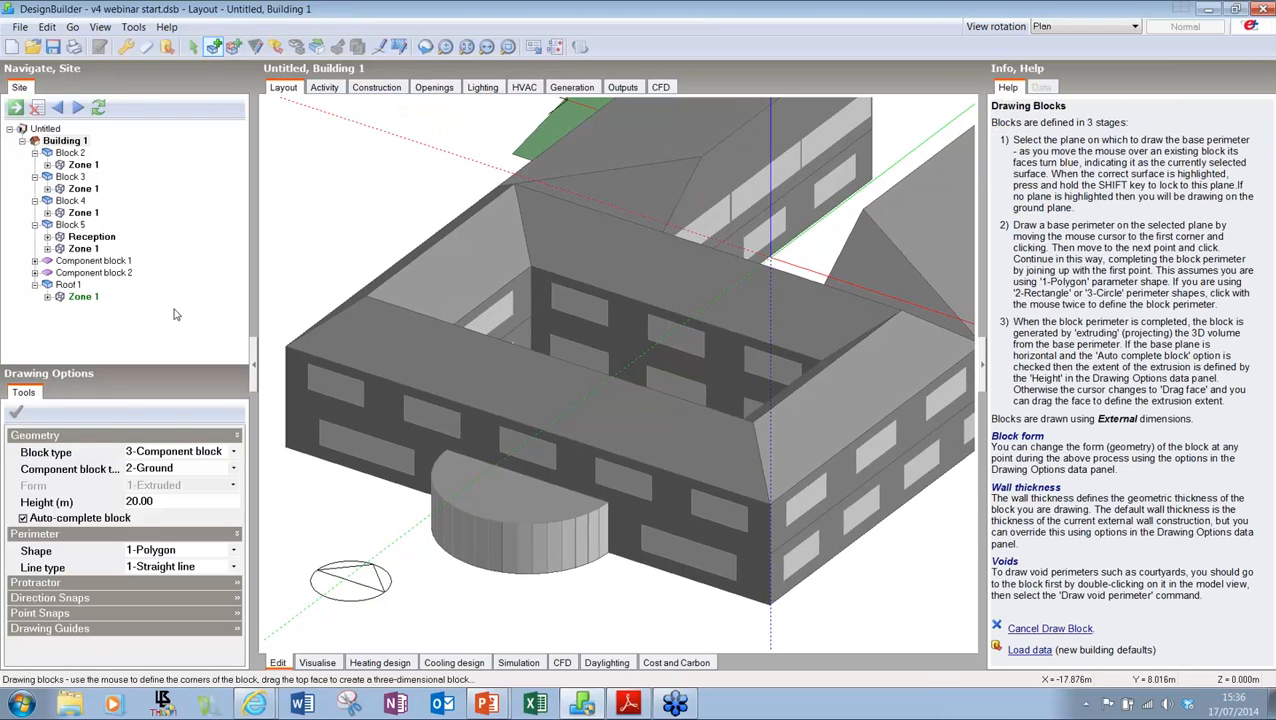
left_click(185, 470)
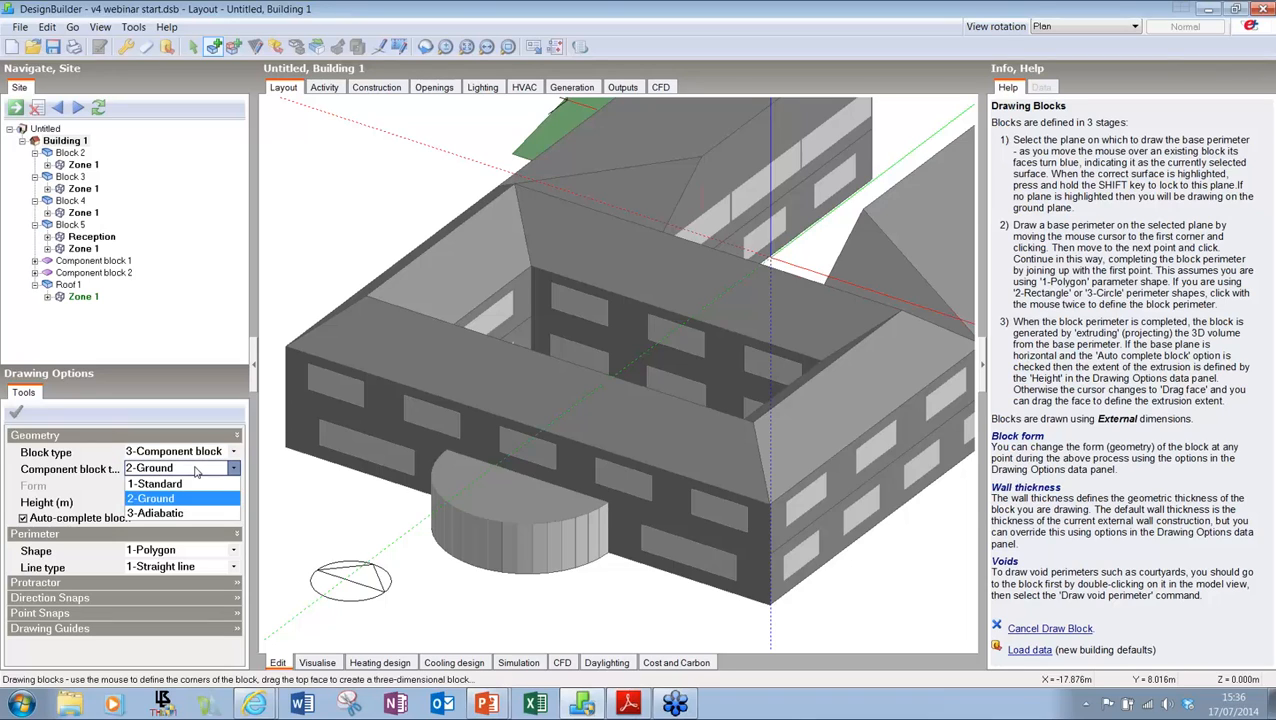
left_click(175, 485)
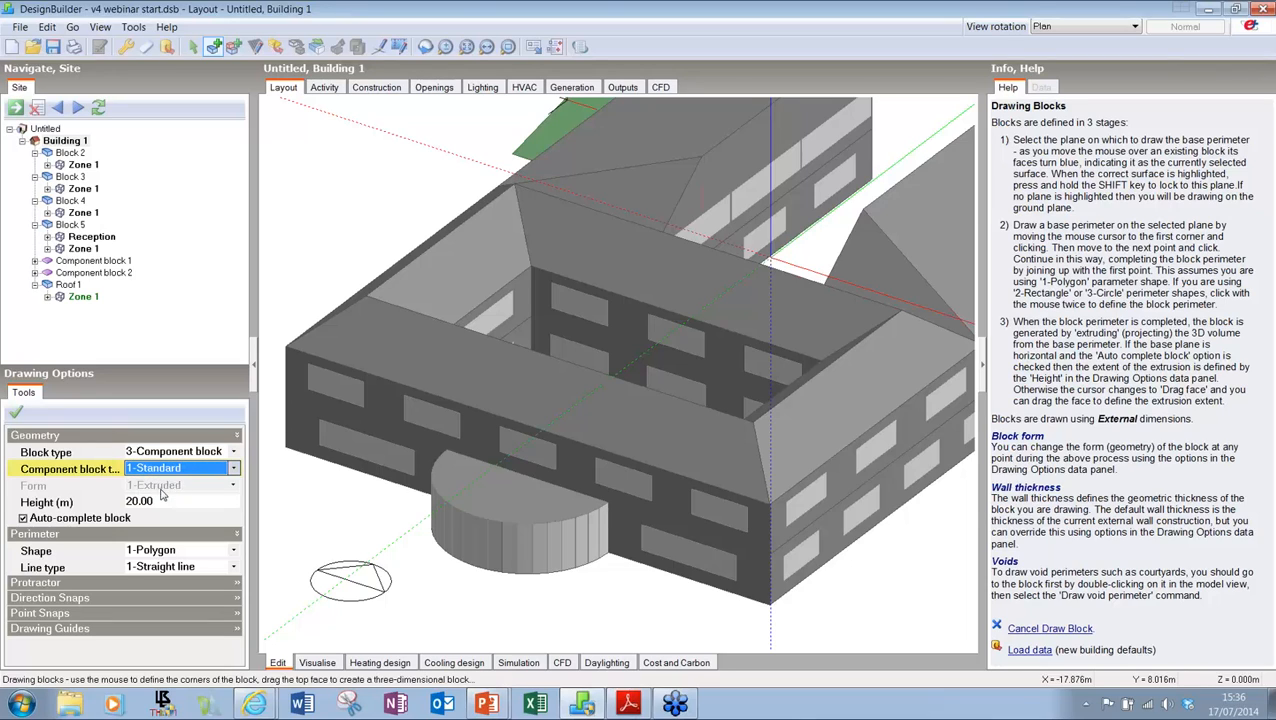
left_click(160, 500)
type("0.1")
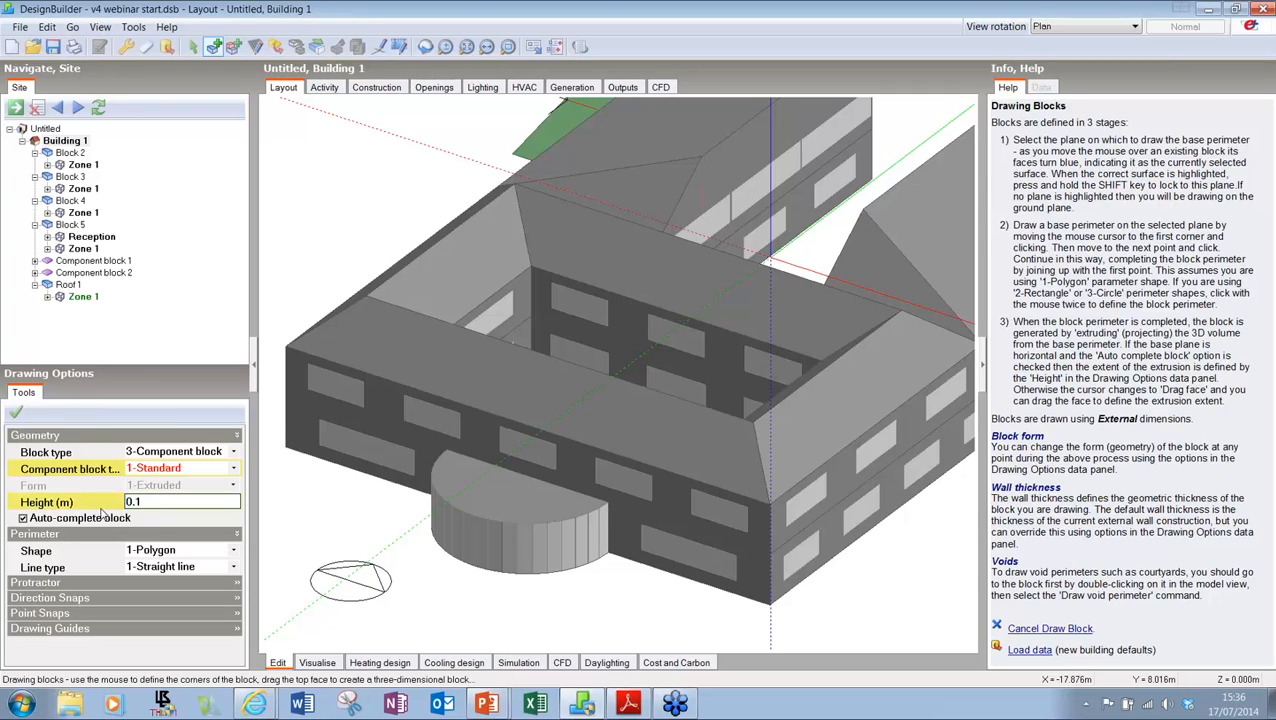
Step: Outline the overhang around the reception roof with an arc, close it with a straight line about 14 m long, and complete the block
left_click(158, 567)
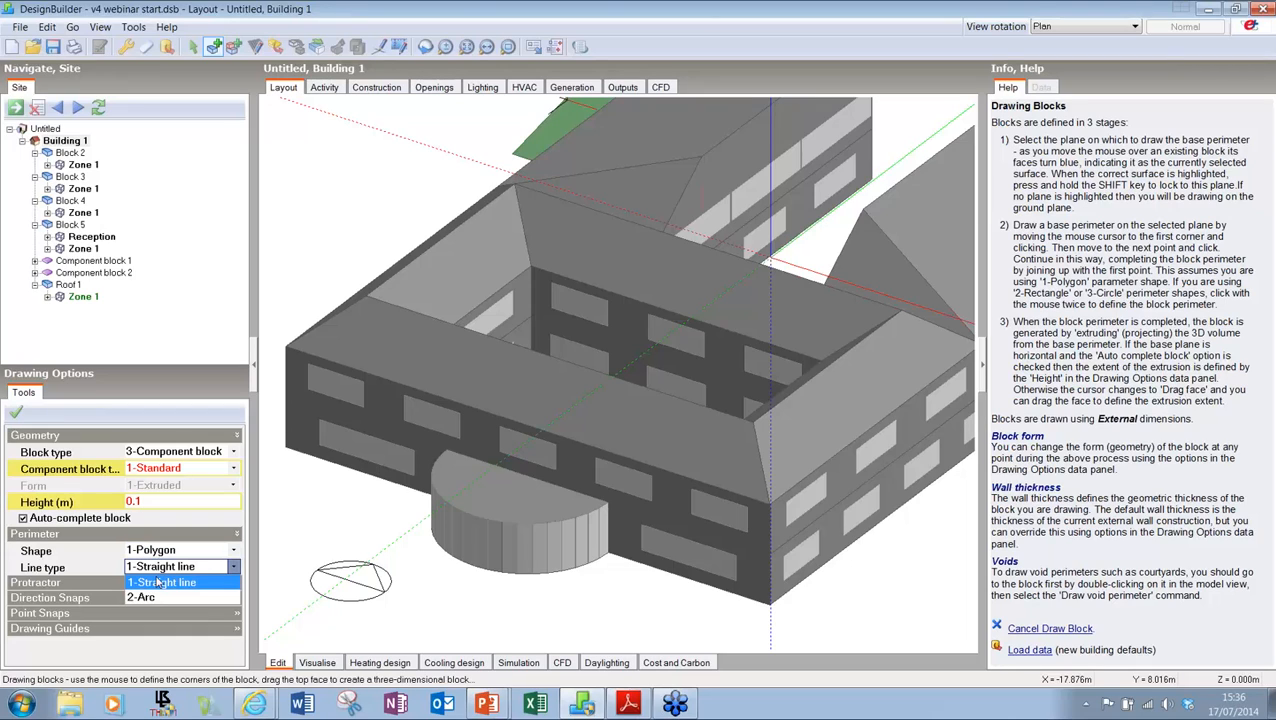
left_click(153, 597)
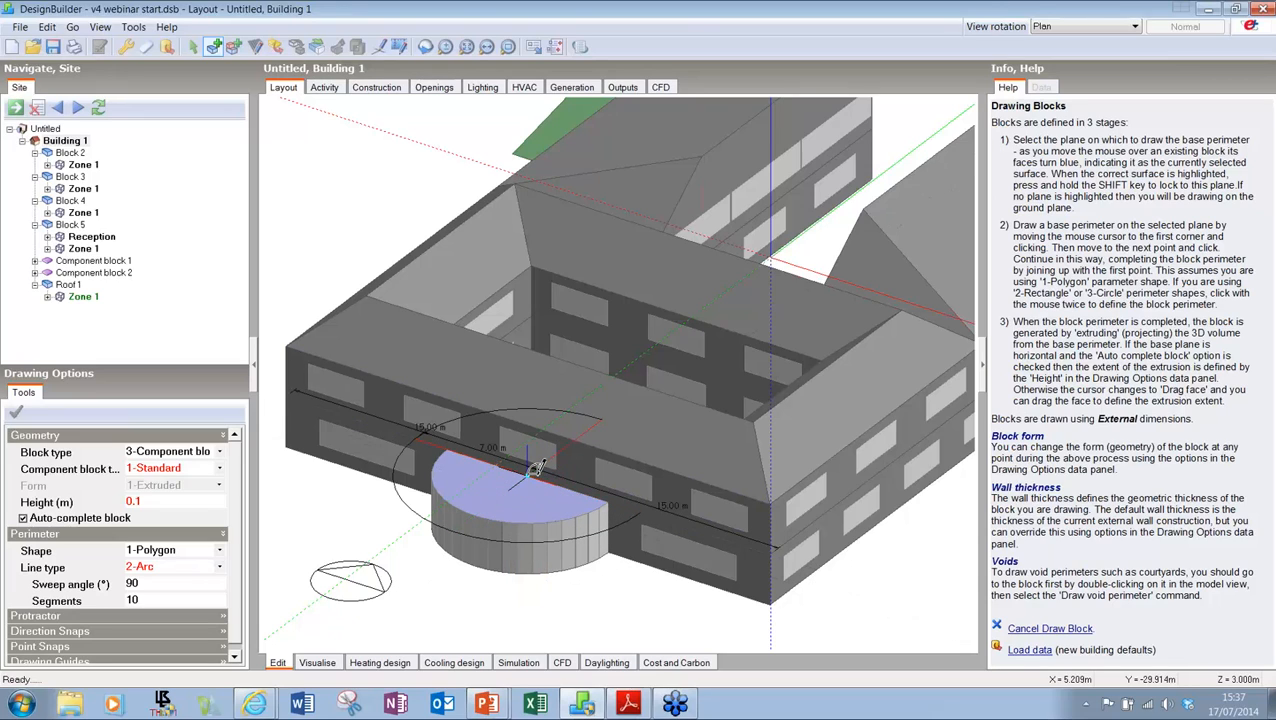
left_click(200, 567)
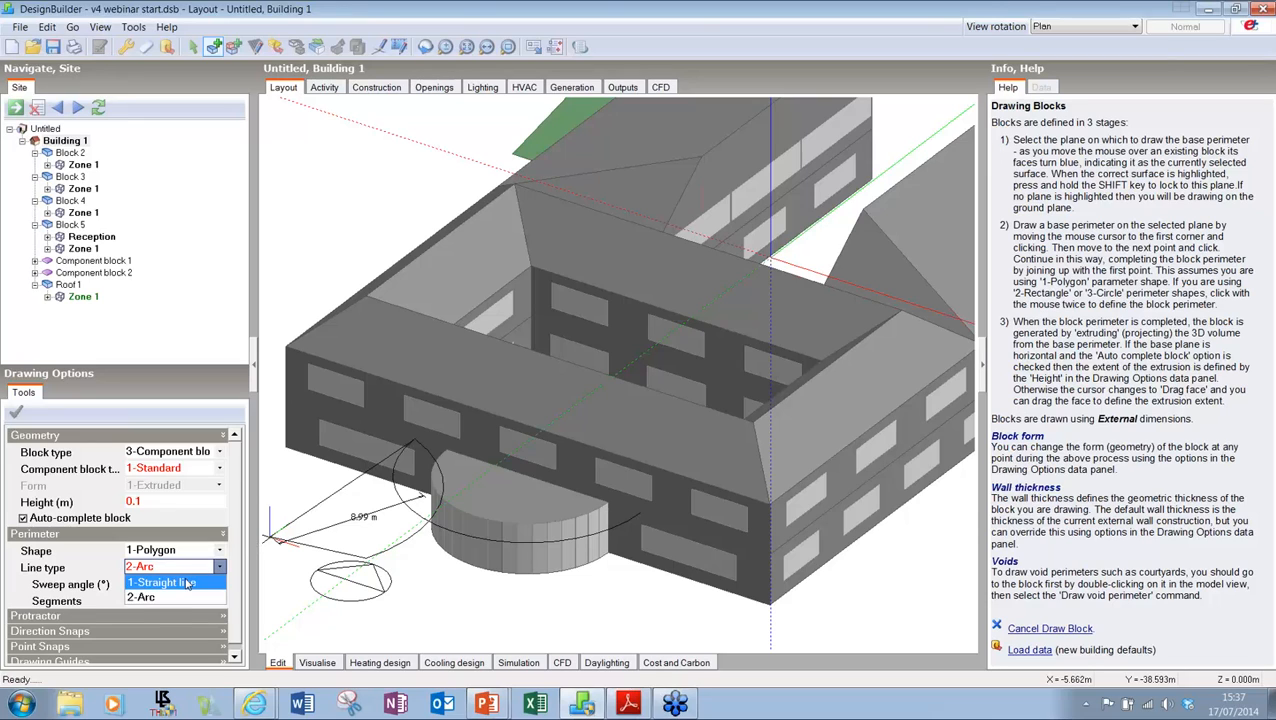
left_click(186, 583)
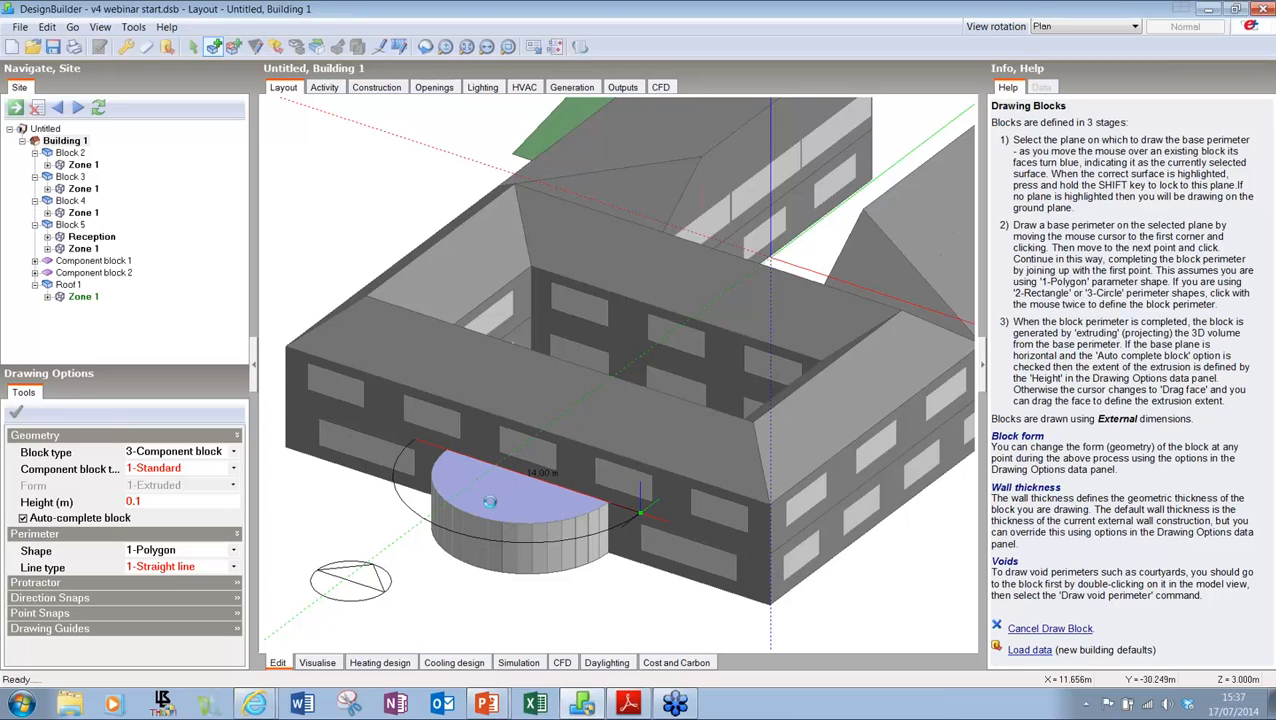
left_click(489, 502)
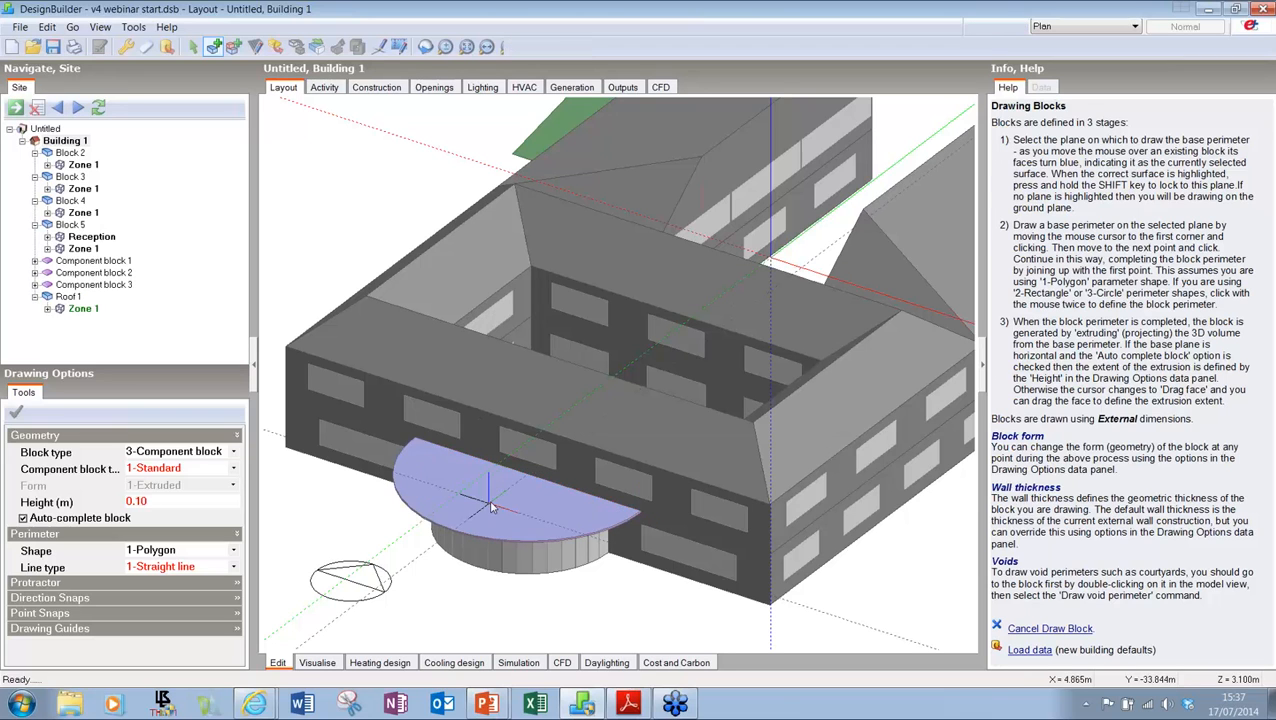
mouse_move(584, 490)
middle_mouse_down()
mouse_move(607, 402)
mouse_move(609, 447)
mouse_move(596, 388)
mouse_move(573, 482)
middle_mouse_up()
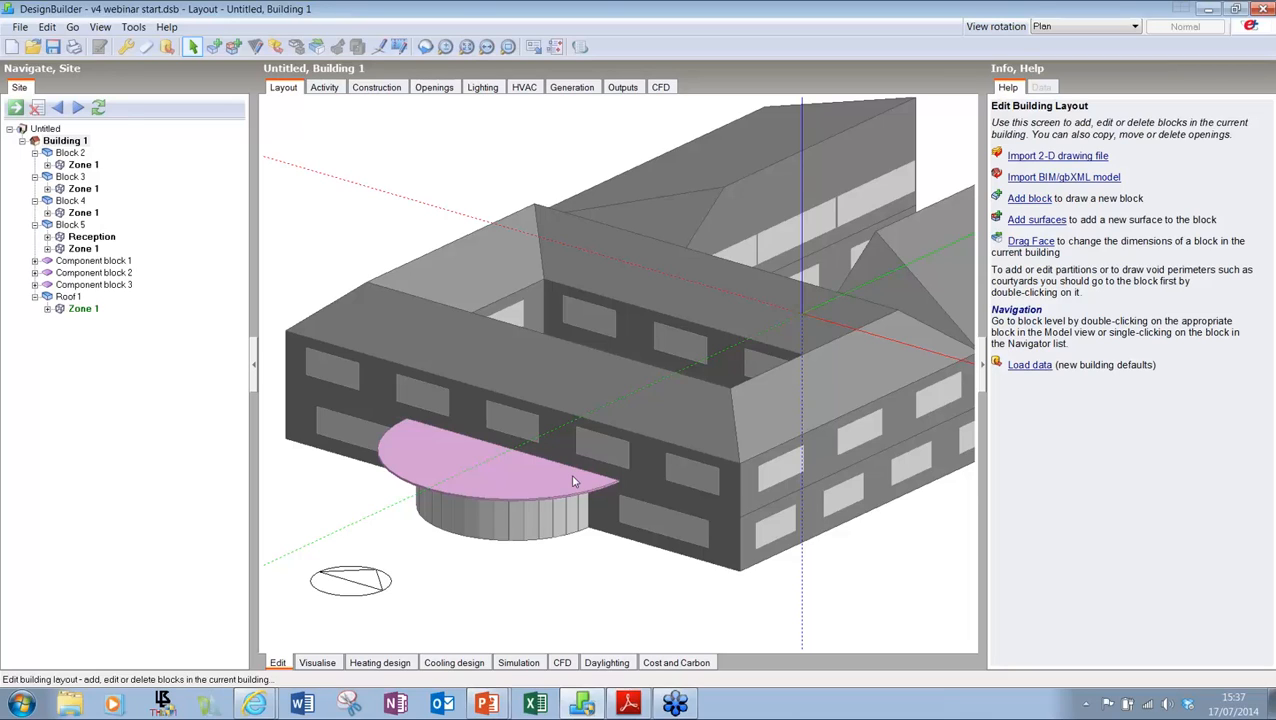
Step: Render Building 1 in the visualisation view with antialiasing at quality 2
left_click(318, 663)
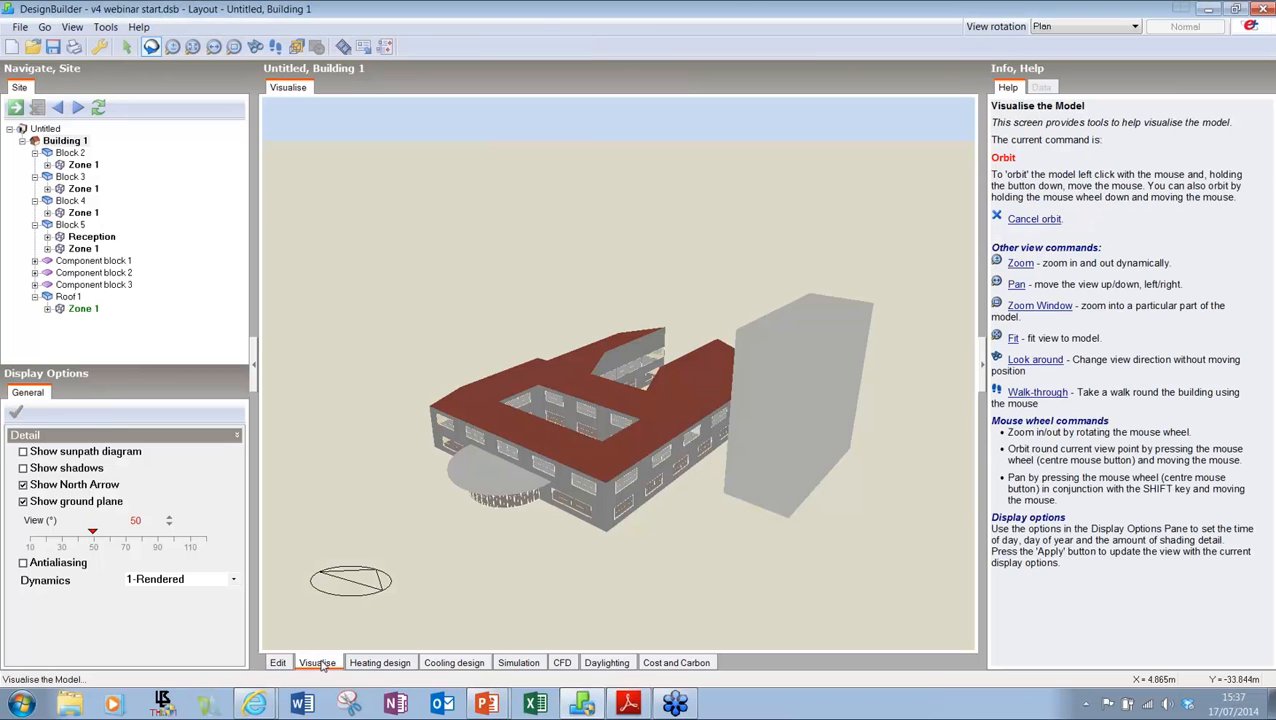
left_click(70, 564)
left_click(97, 604)
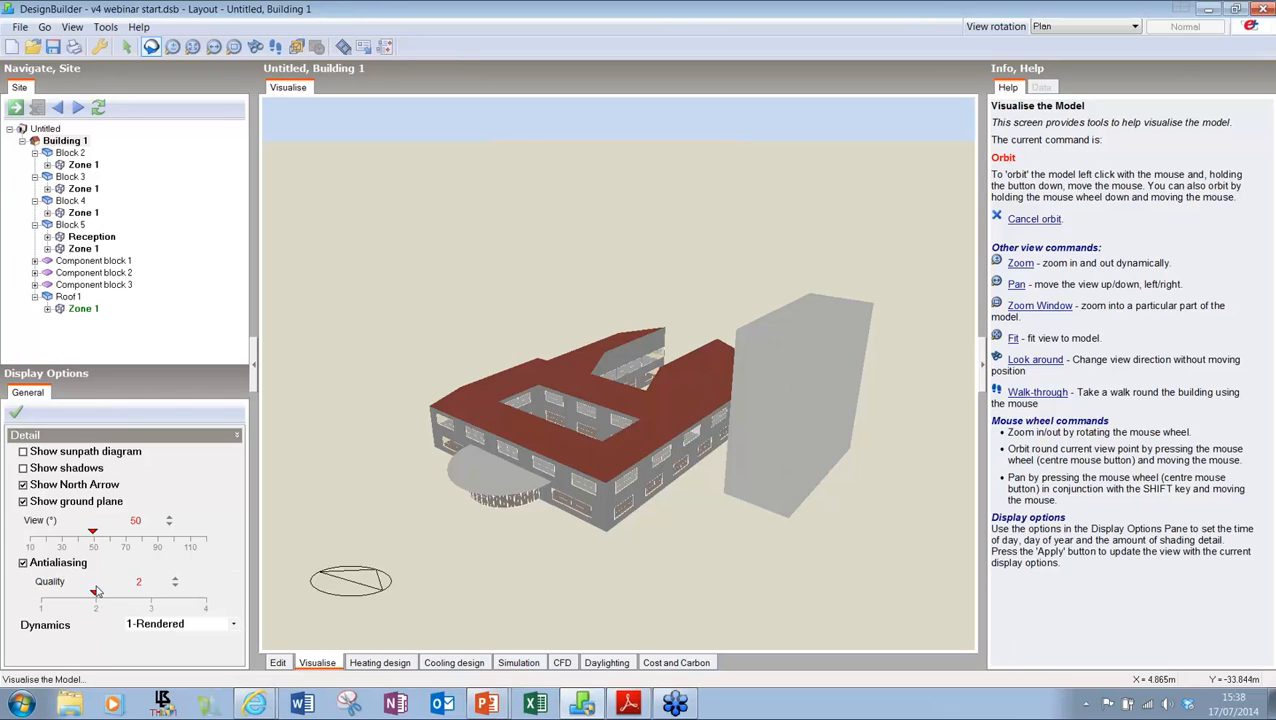
left_click(15, 414)
Step: Display the sunpath diagram and shadows around the rendered building
left_click(84, 452)
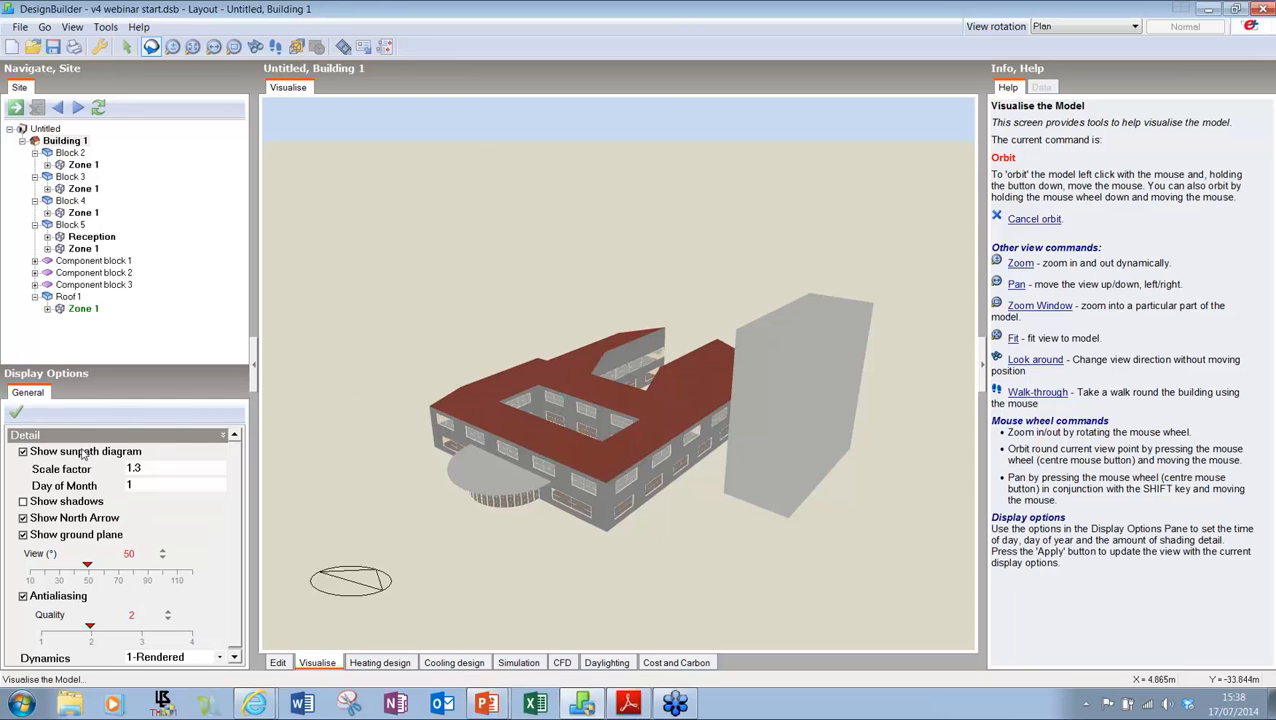
left_click(60, 502)
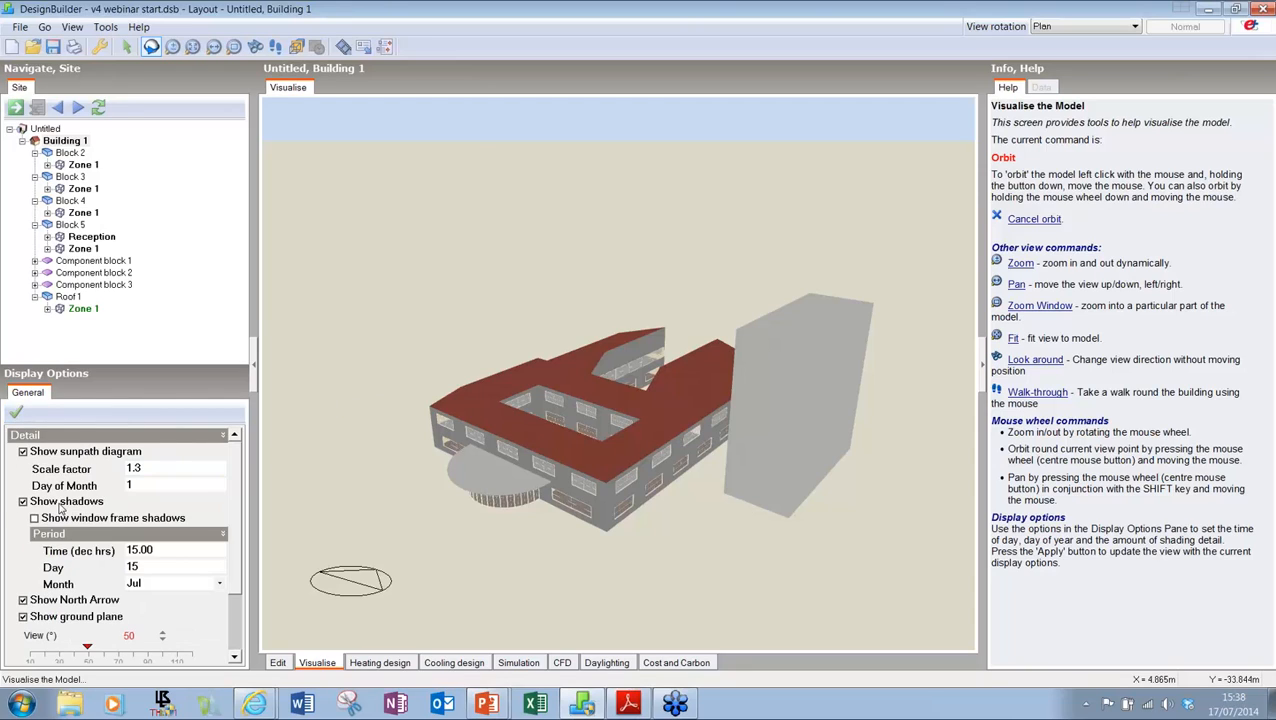
left_click(16, 412)
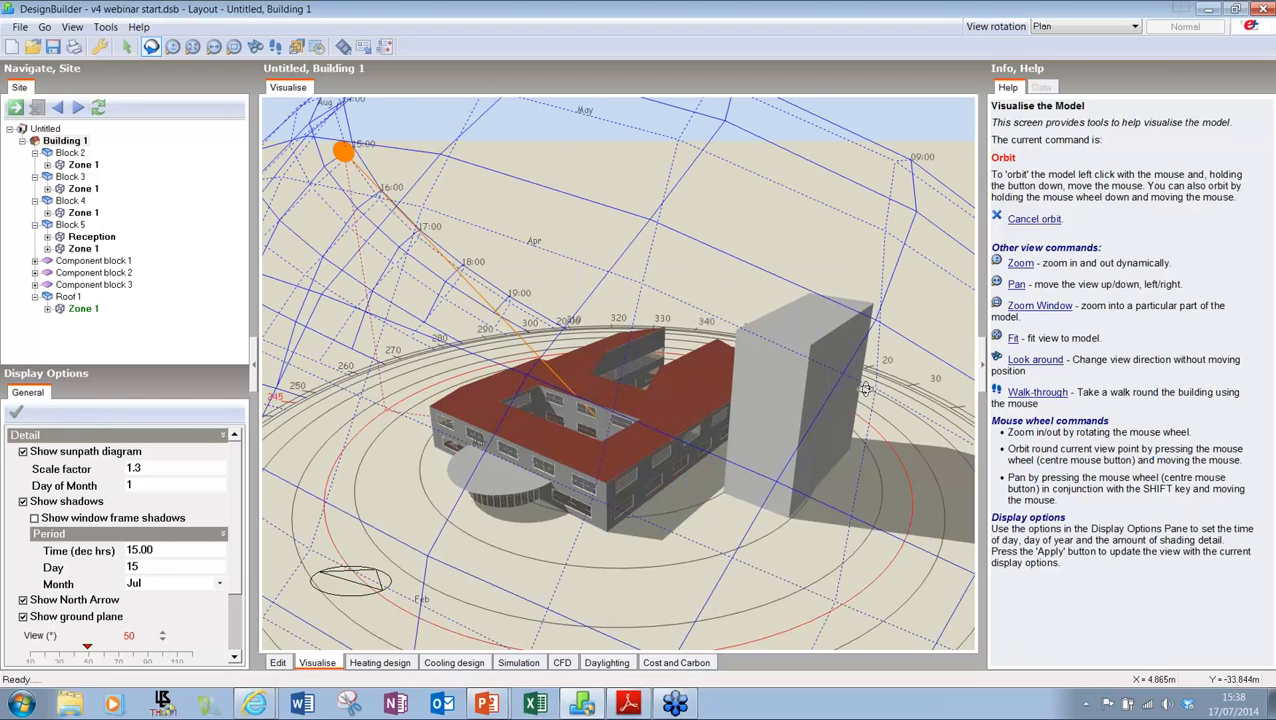
Step: Change the solar position on the sunpath diagram to 13:00 on 1 October
left_click_drag(862, 388, 480, 425)
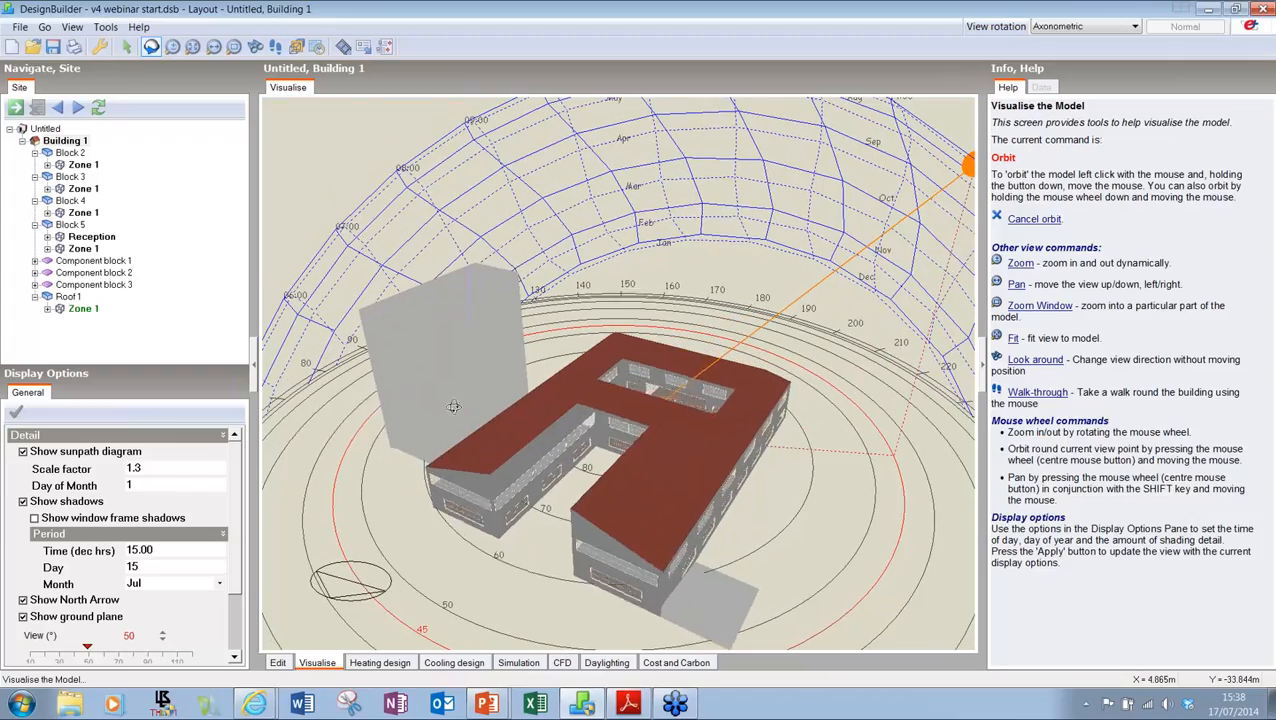
scroll(582, 448, "down", 5)
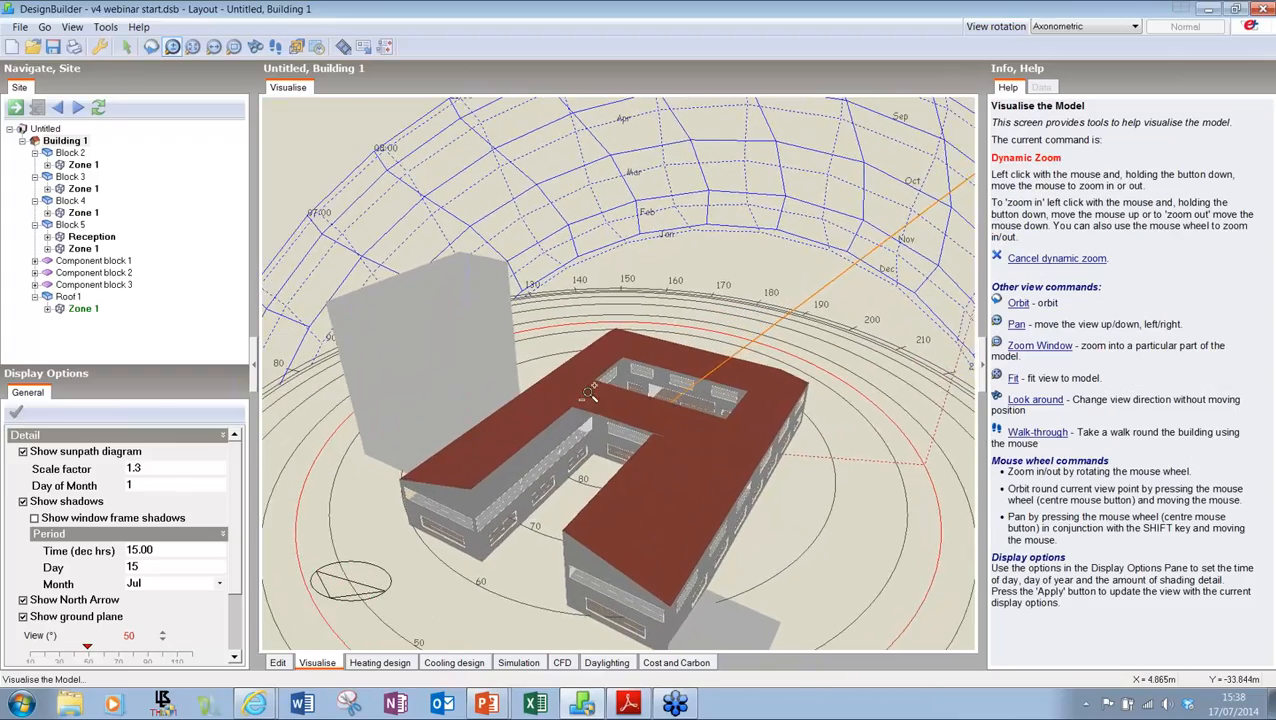
scroll(597, 457, "down", 4)
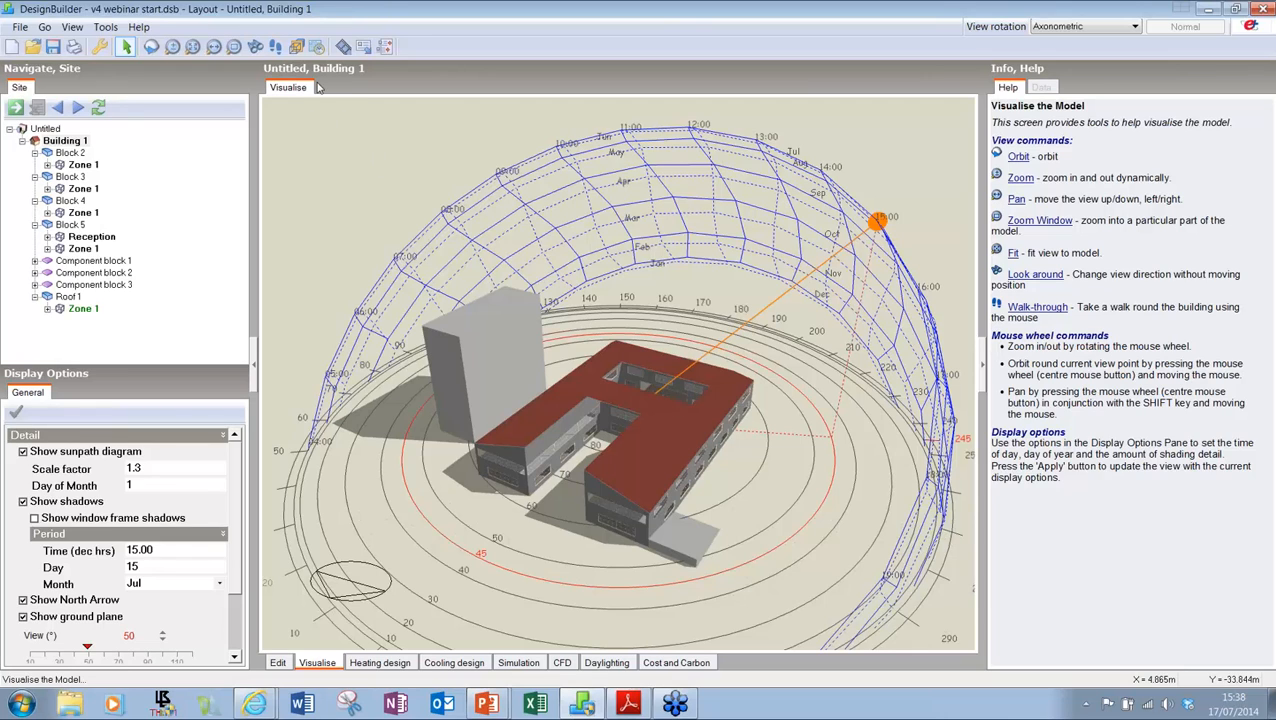
left_click(316, 47)
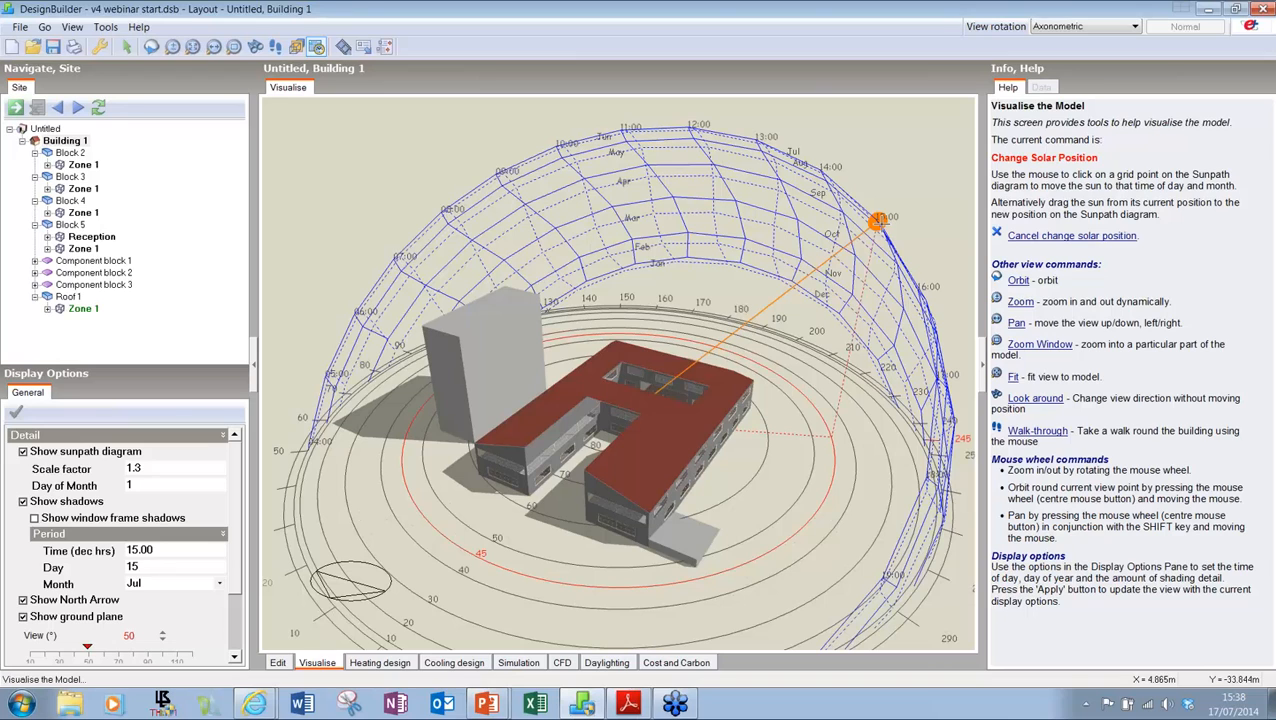
left_click_drag(876, 220, 797, 218)
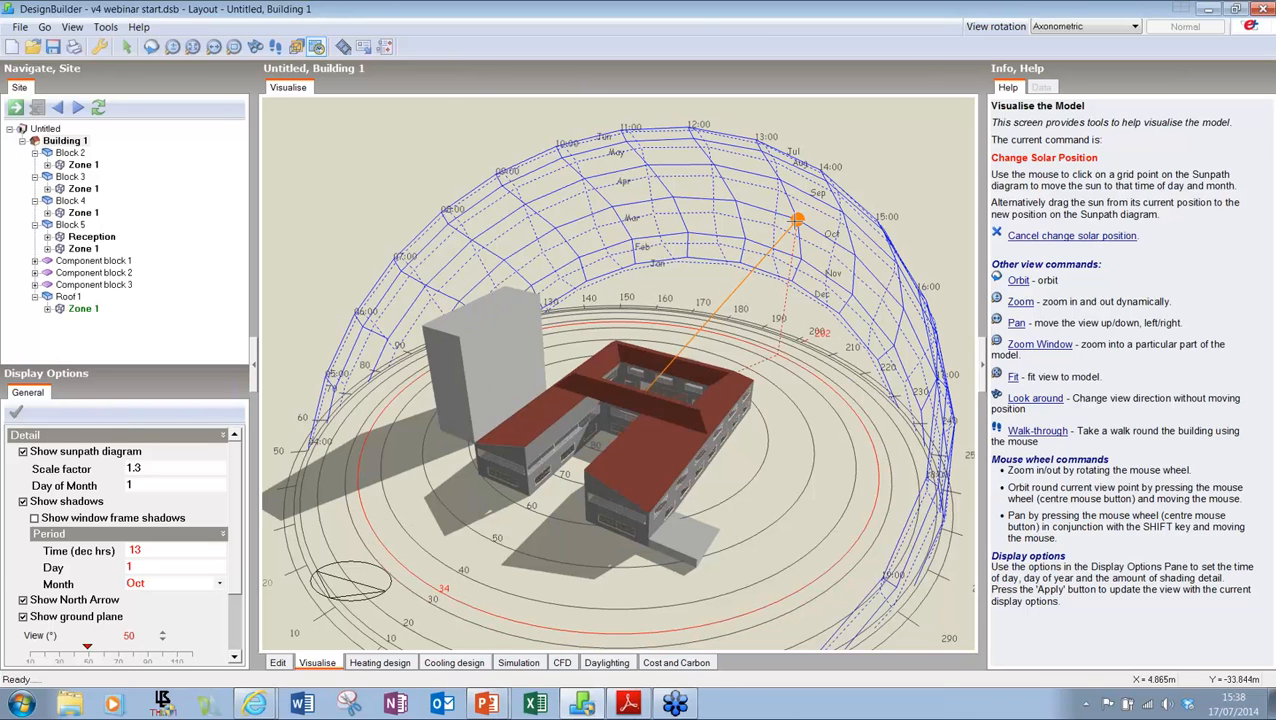
Step: Slice through the rendered building with a vertical cut that exposes the rooms inside and the reception
middle_click_drag(732, 289, 485, 277)
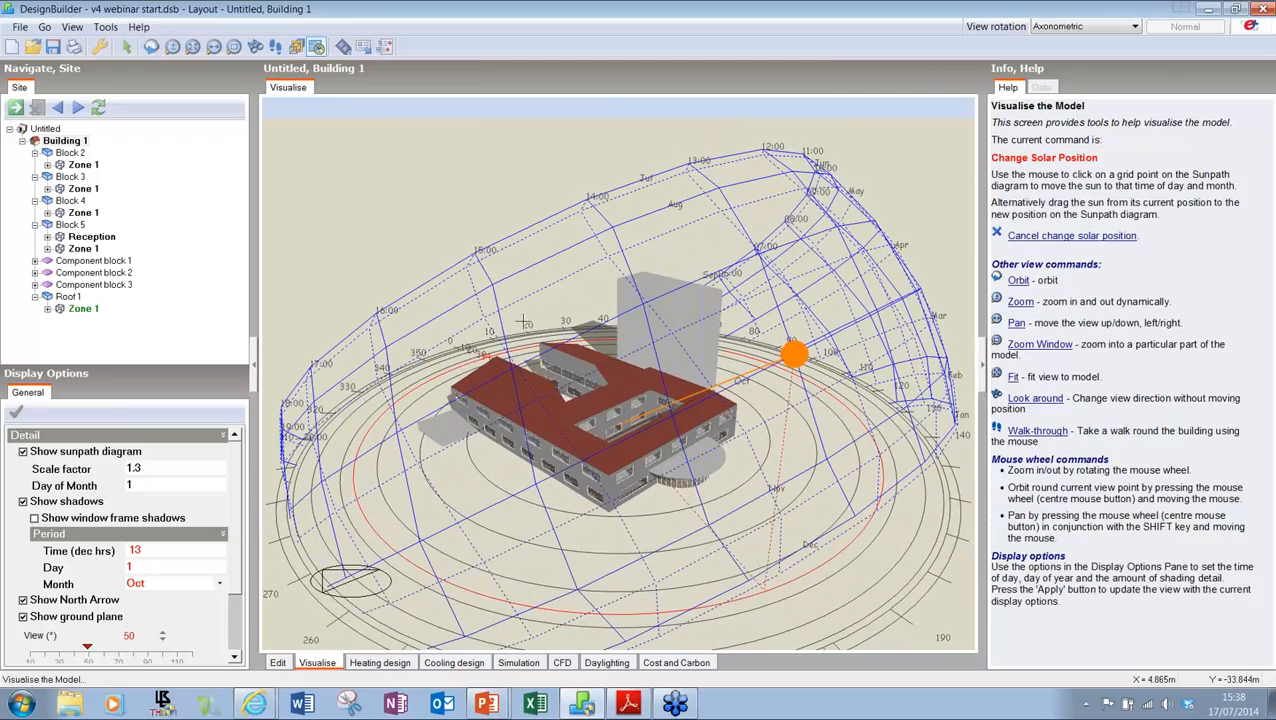
middle_click_drag(708, 394, 690, 388)
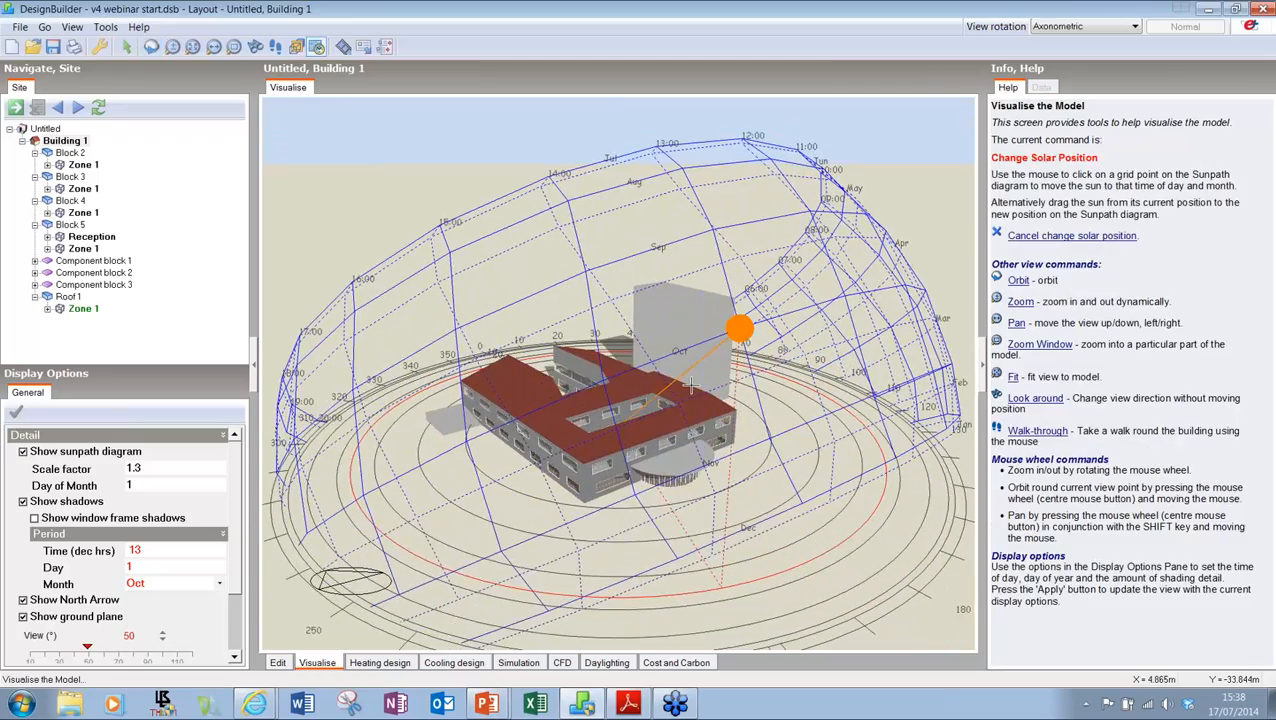
scroll(650, 493, "up", 5)
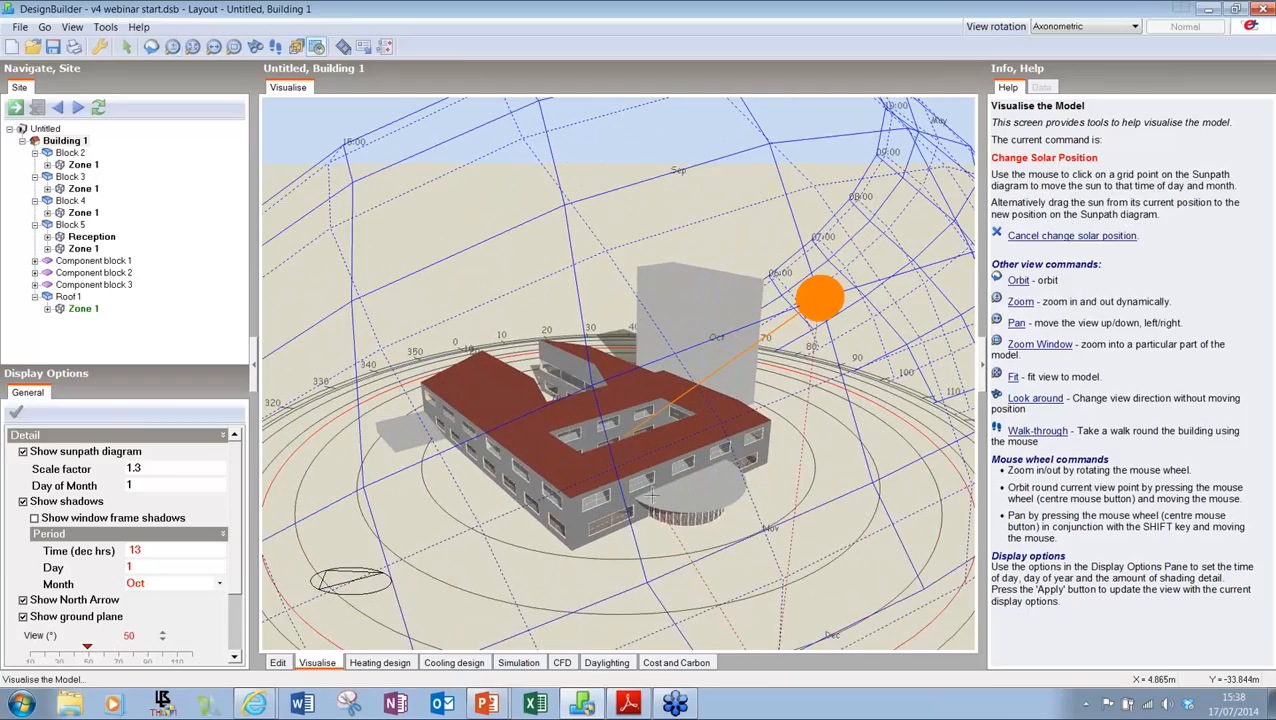
scroll(650, 493, "up", 5)
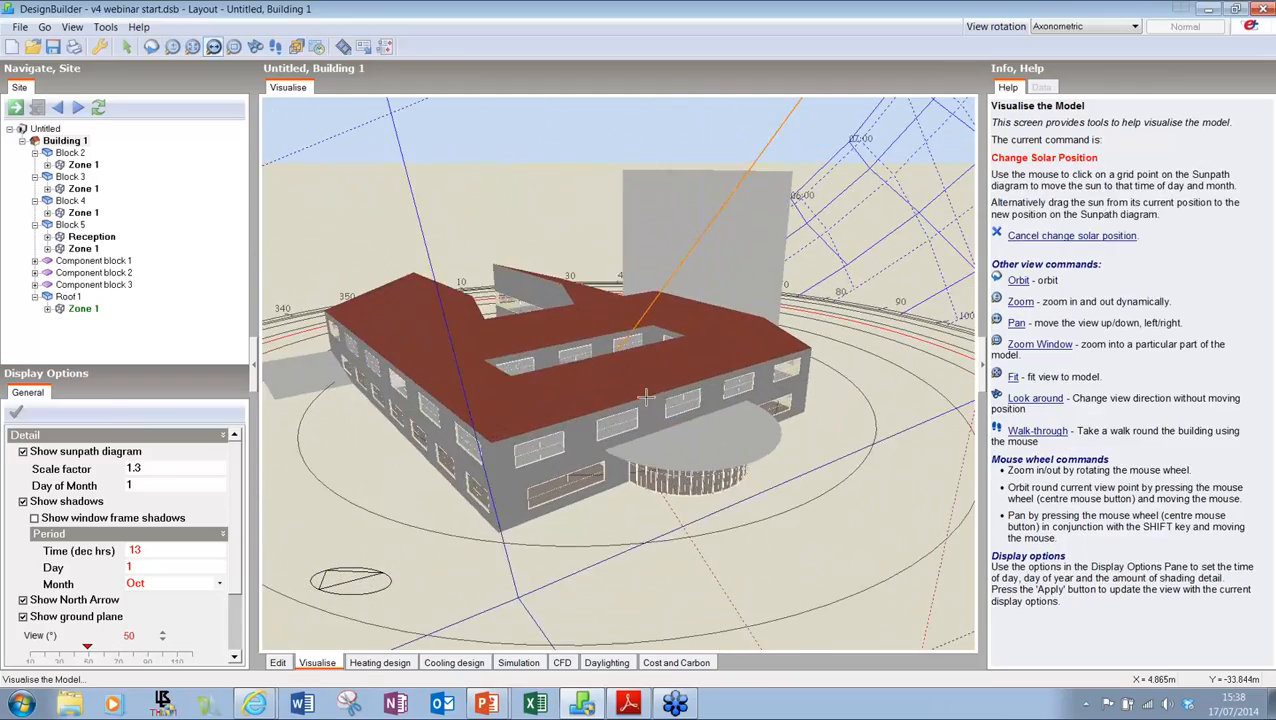
middle_click_drag(646, 397, 283, 511)
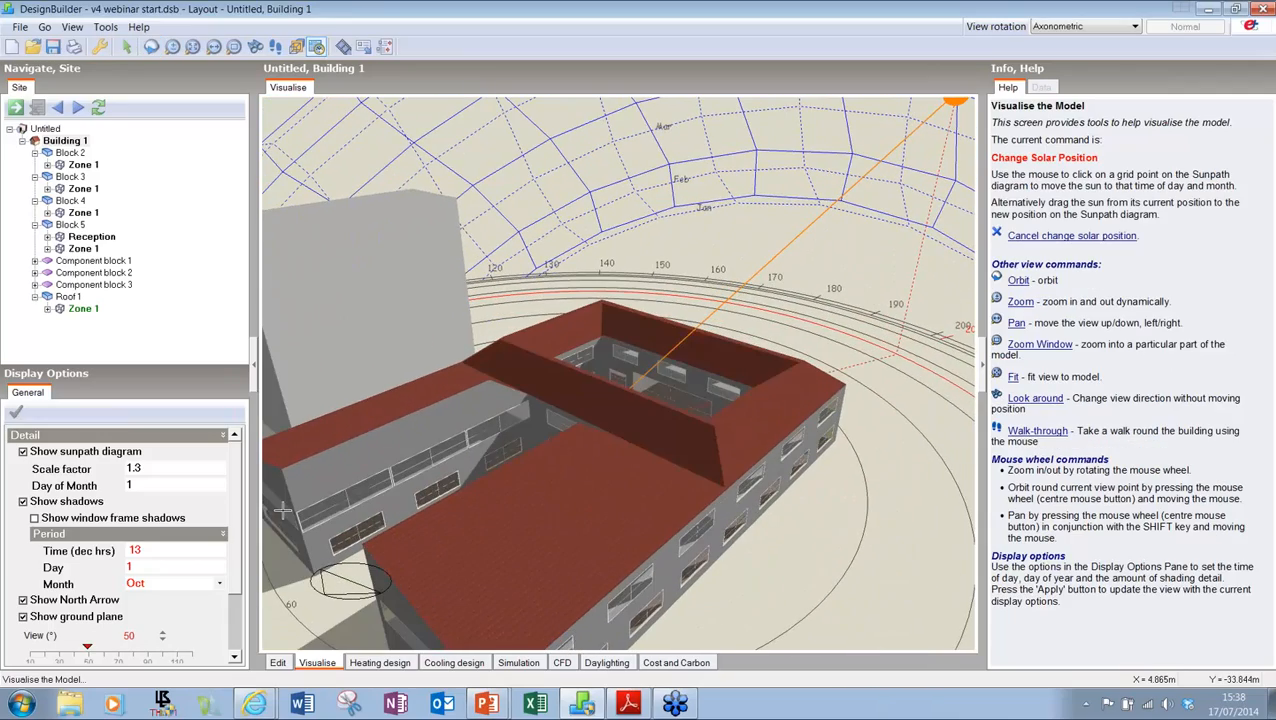
left_click(296, 46)
left_click_drag(369, 227, 563, 244)
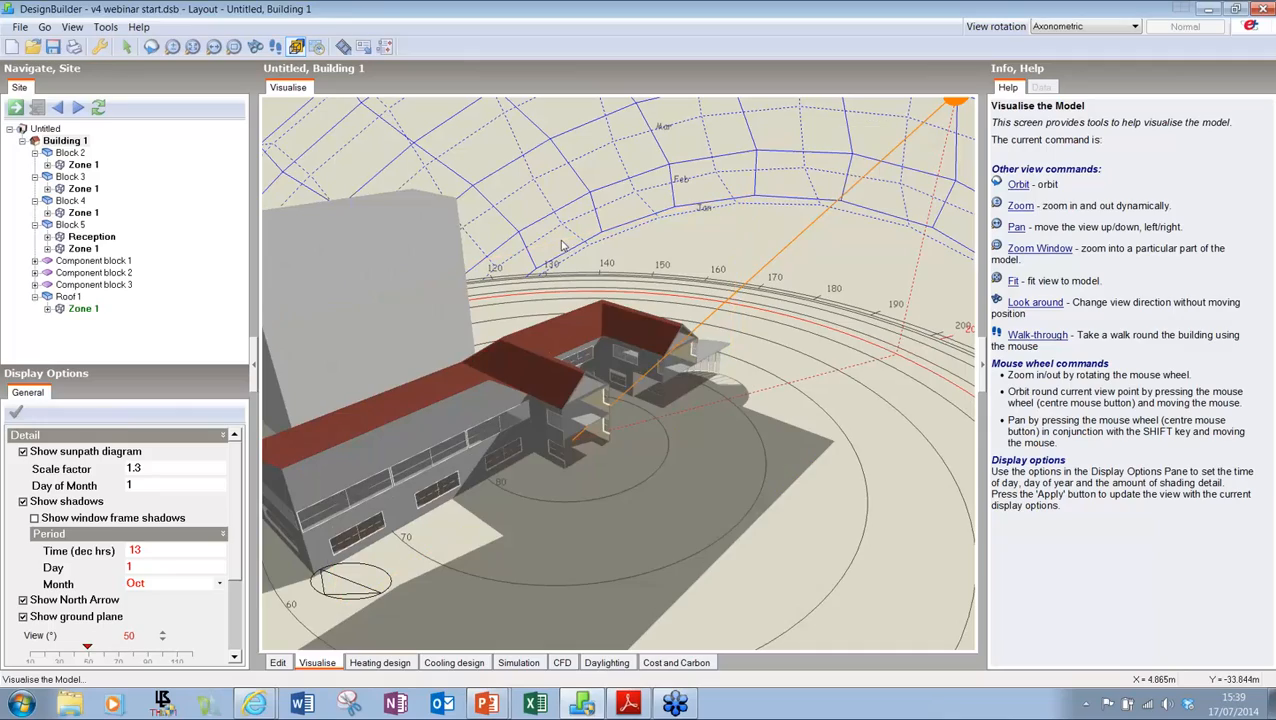
Step: Examine the sliced building from several angles, checking the overhang's shading and the sunlight entering the semicircular reception
middle_click_drag(727, 328, 538, 299)
scroll(713, 419, "up", 4)
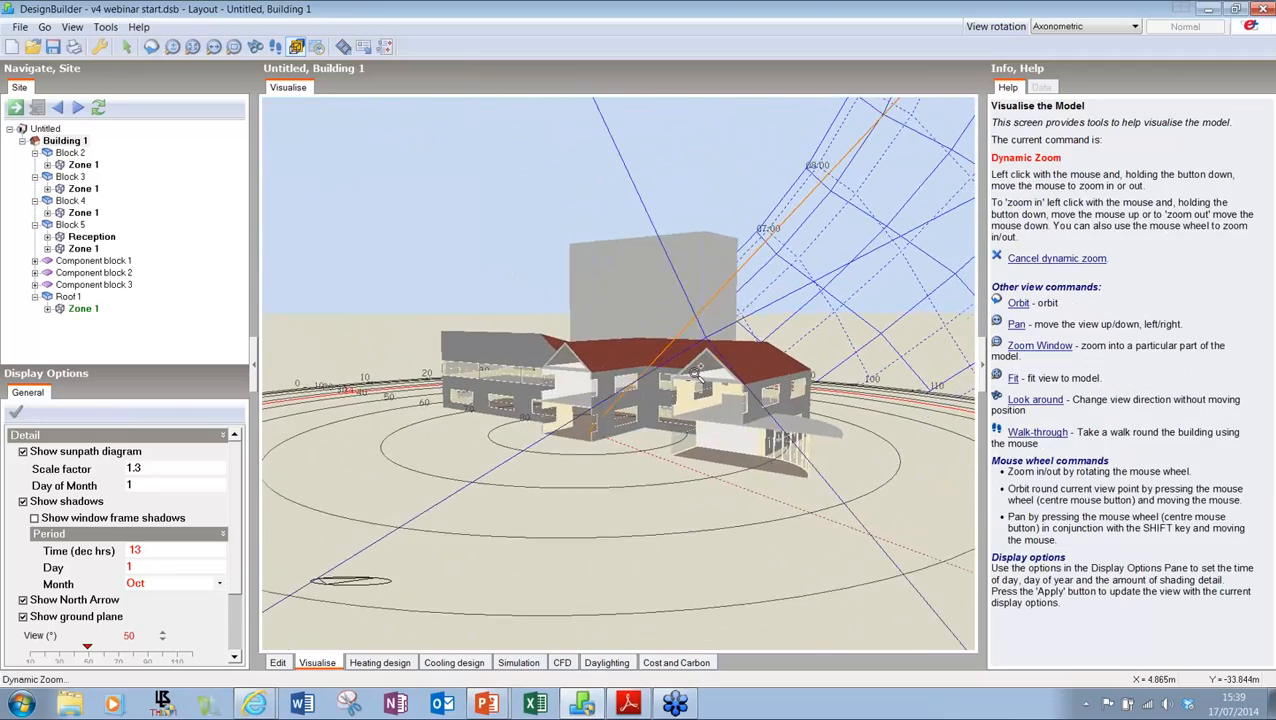
middle_click_drag(774, 475, 774, 475, "shift")
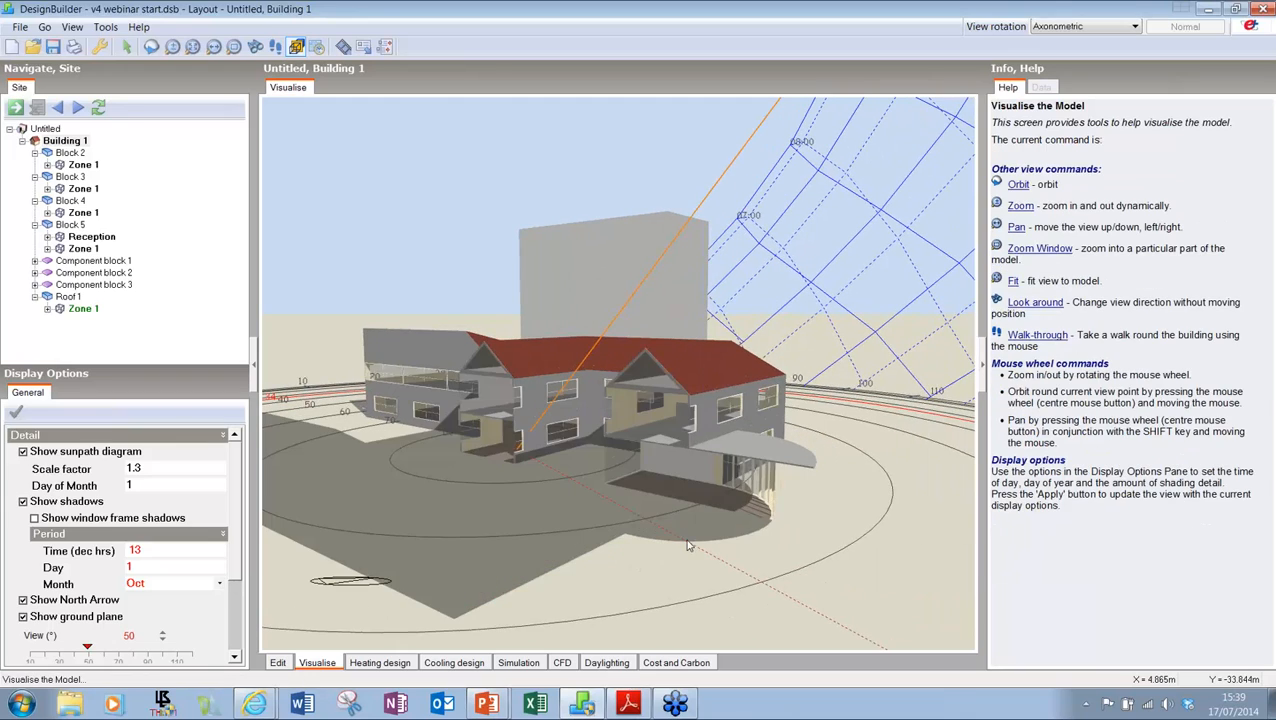
scroll(683, 464, "up", 3)
scroll(682, 463, "up", 2)
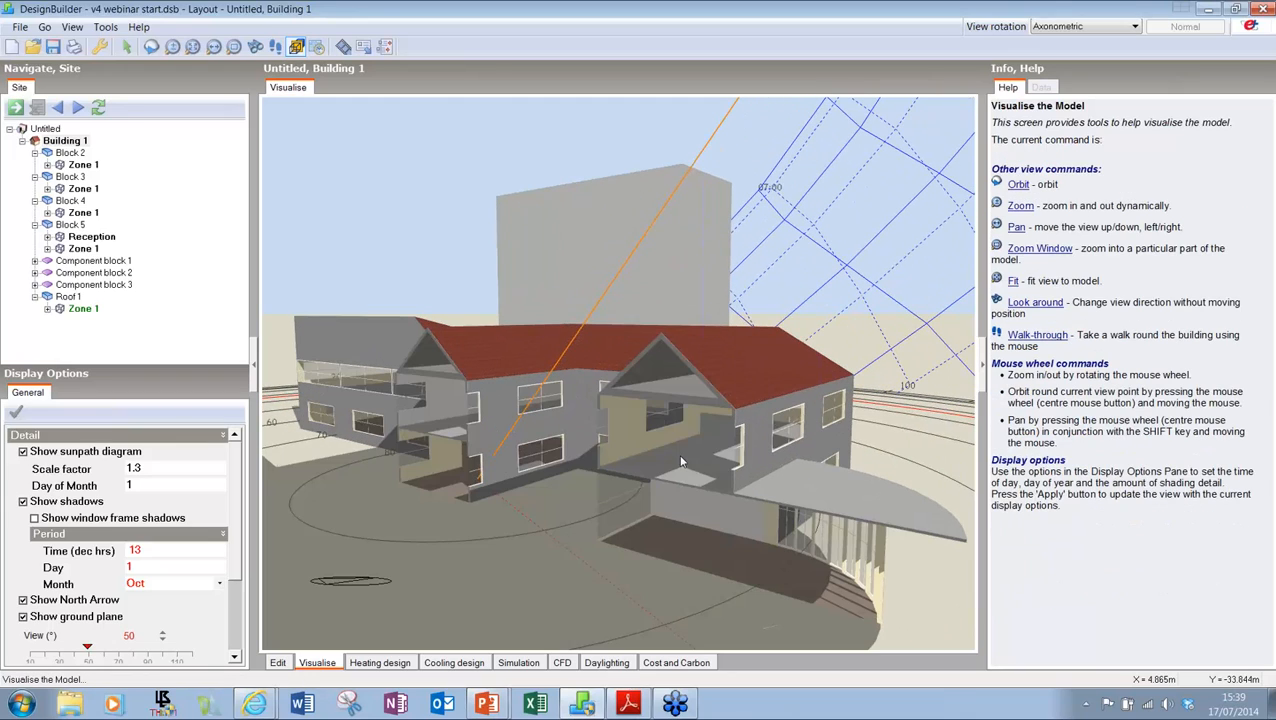
middle_click_drag(681, 461, 676, 428, "shift")
key("Escape")
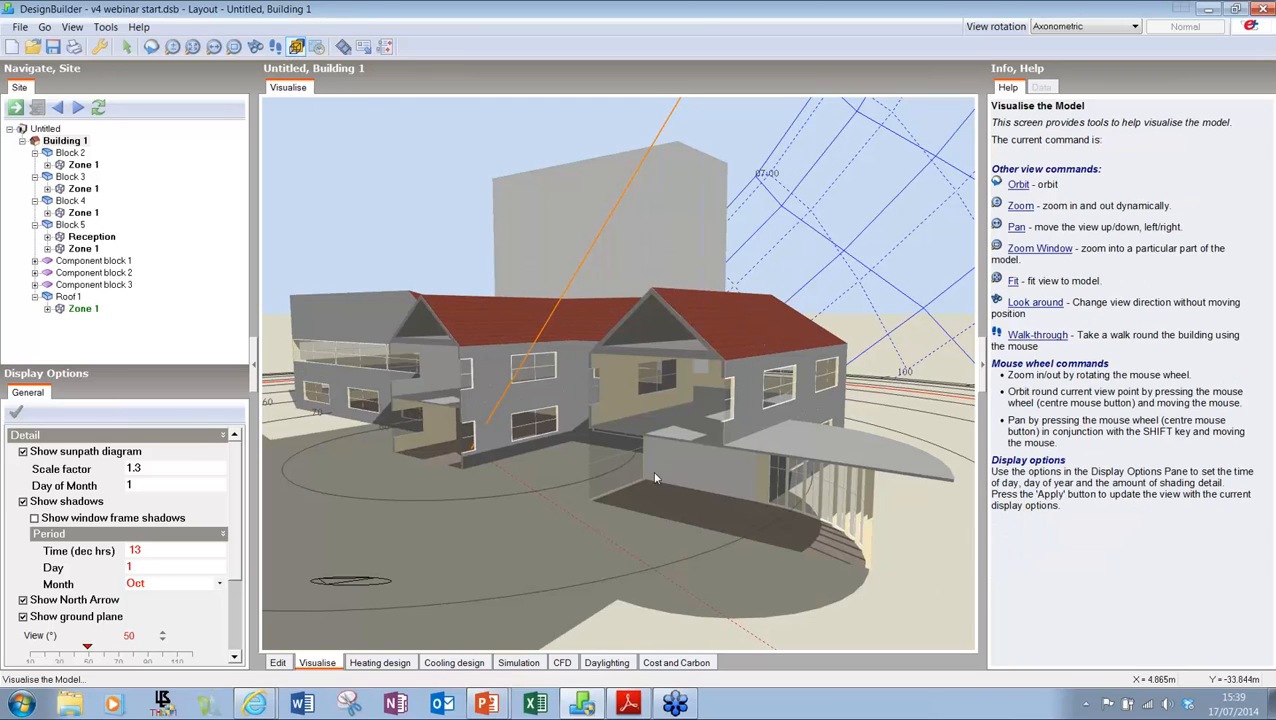
middle_click_drag(655, 479, 678, 457)
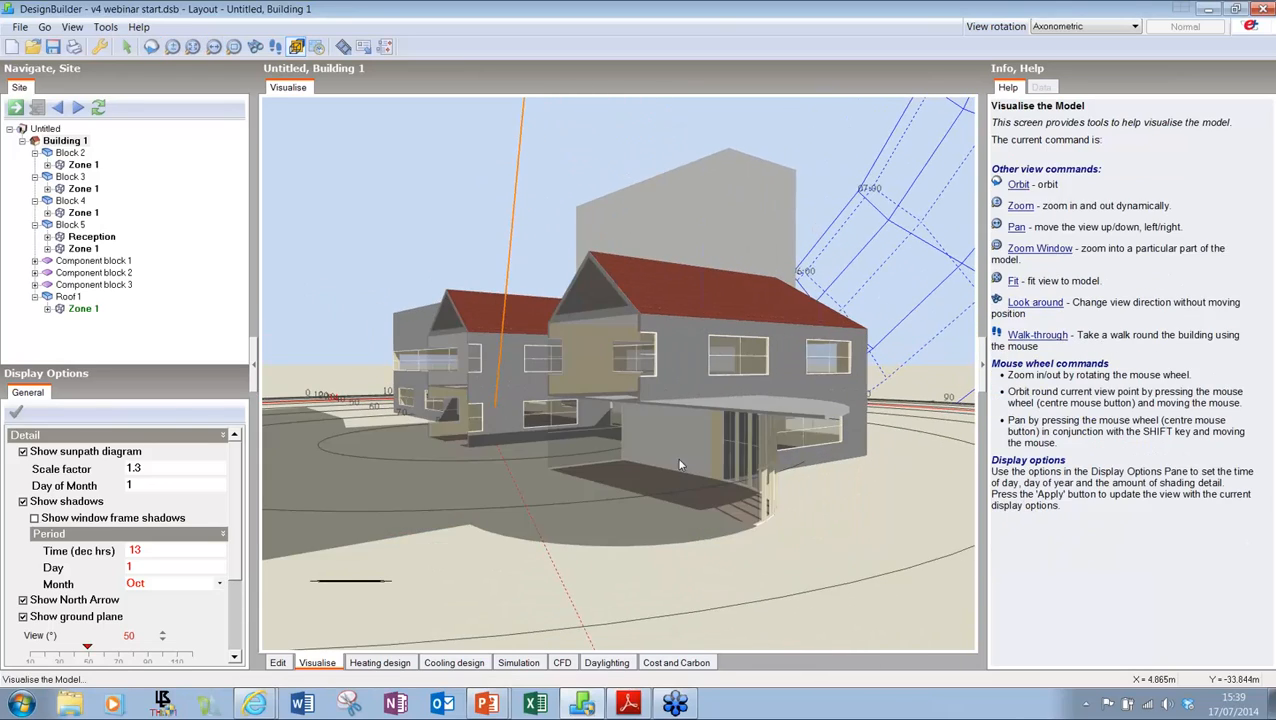
scroll(681, 458, "up", 1)
scroll(681, 452, "up", 2)
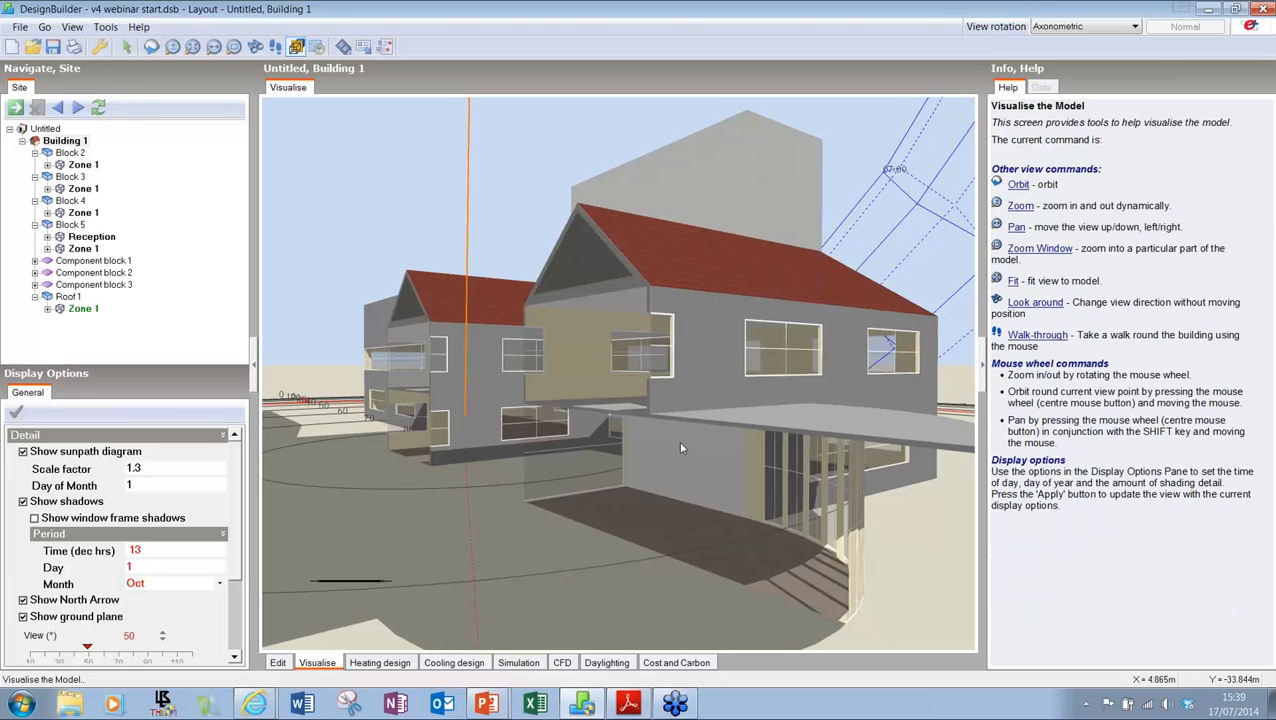
mouse_move(680, 448)
middle_mouse_down()
mouse_move(668, 445)
mouse_move(690, 462)
middle_mouse_up()
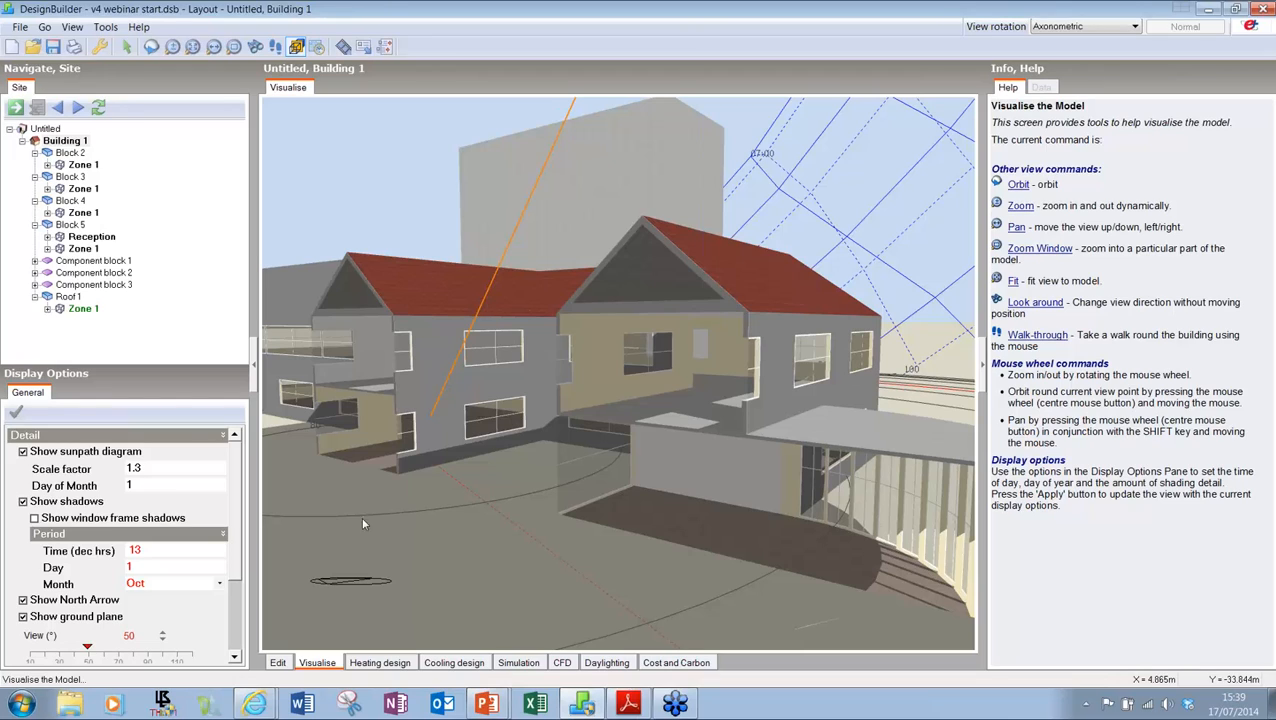
Step: Turn on lighting control in Building 1's lighting data, review its control settings, and turn it back off
left_click(278, 664)
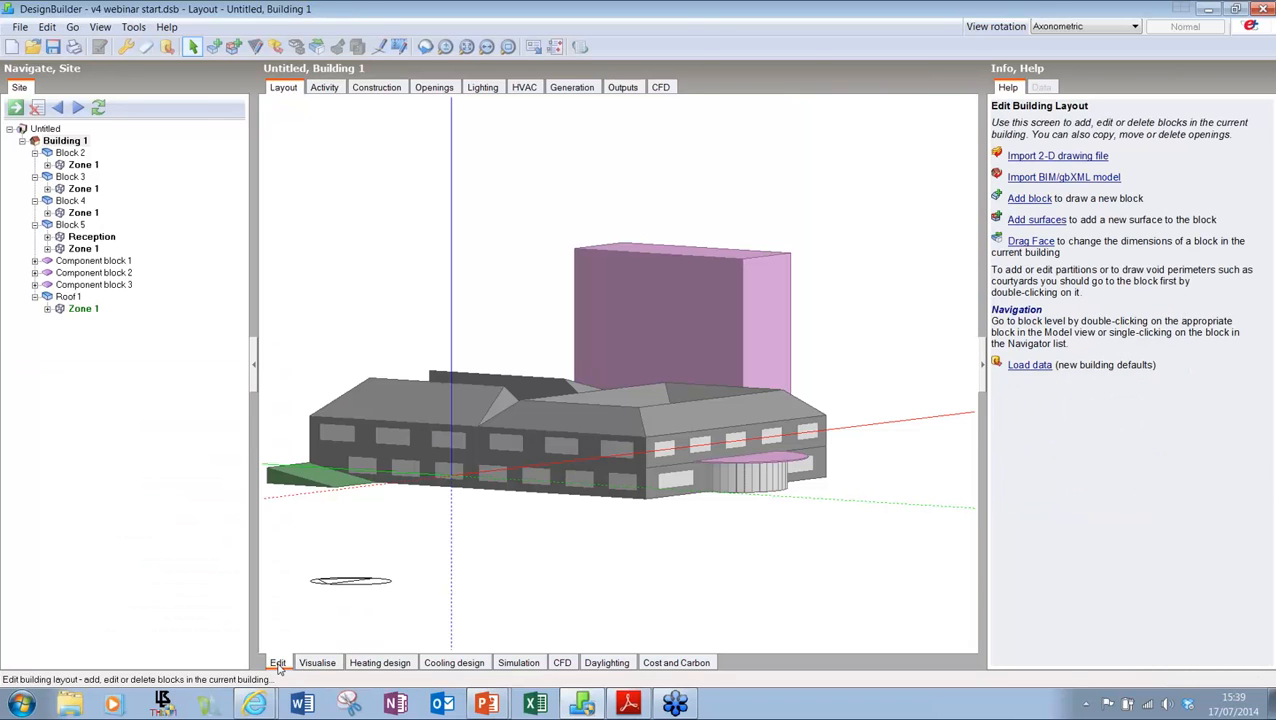
left_click(480, 88)
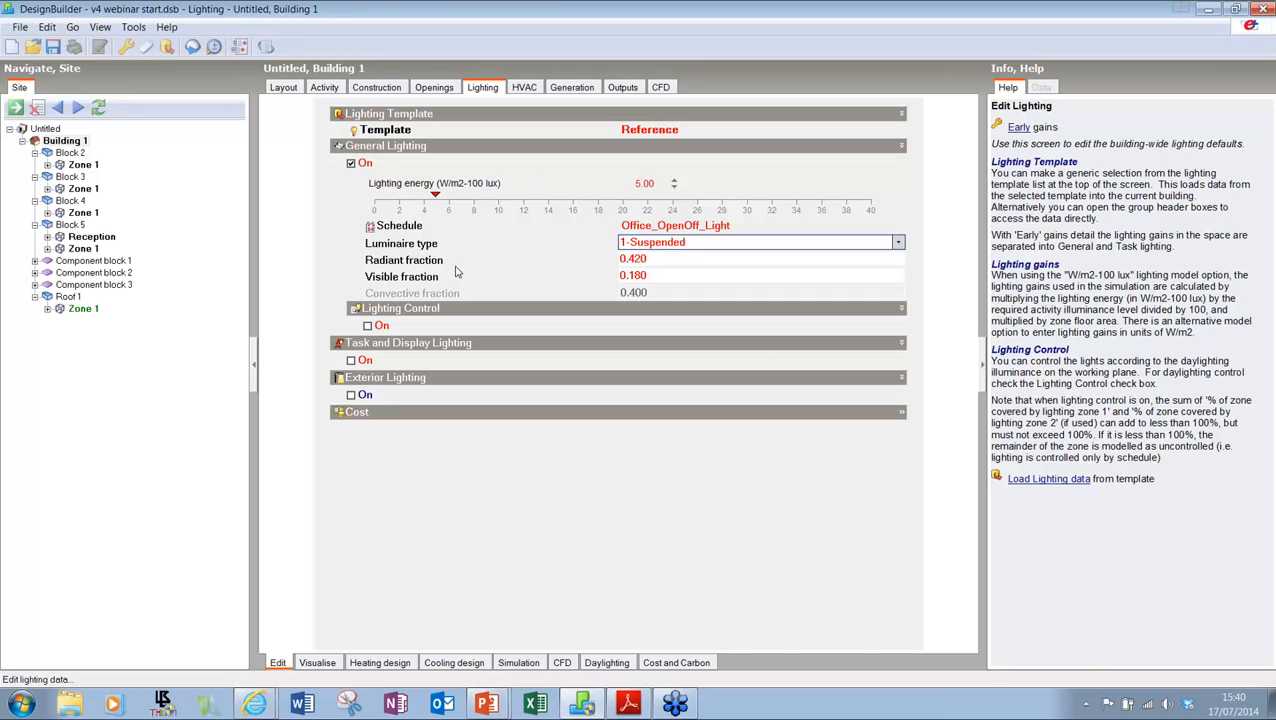
left_click(367, 326)
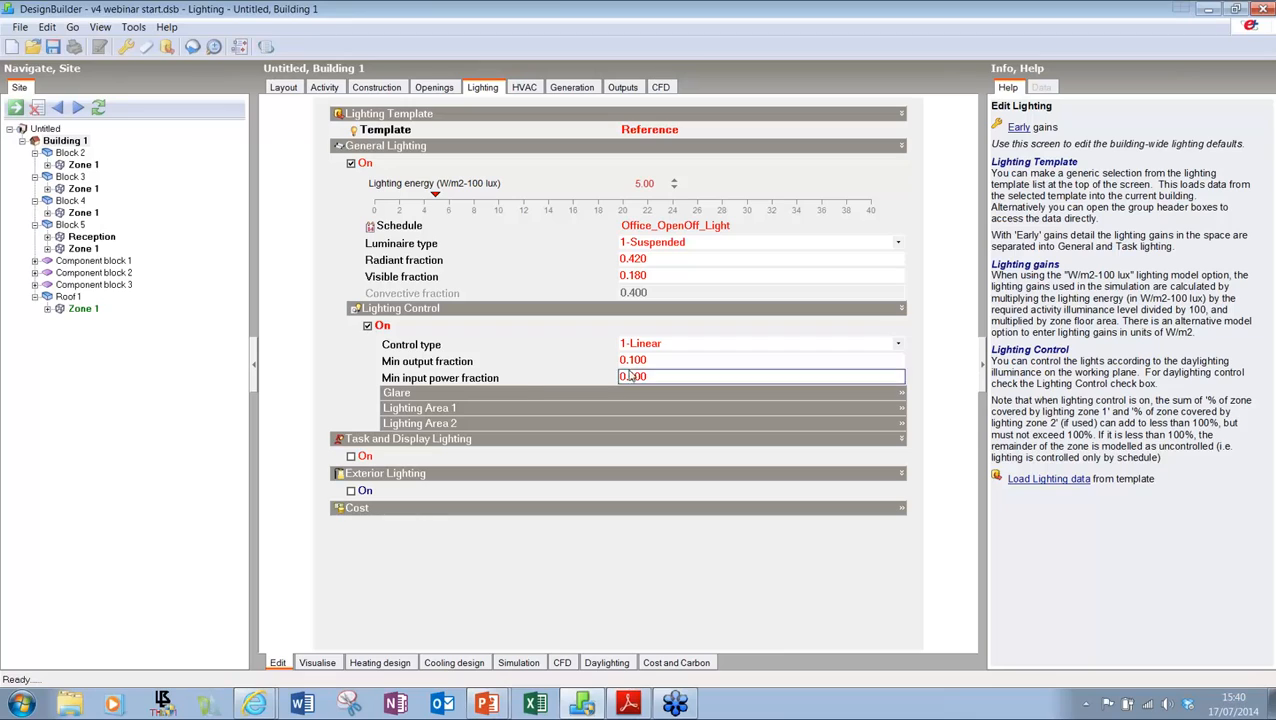
left_click(367, 326)
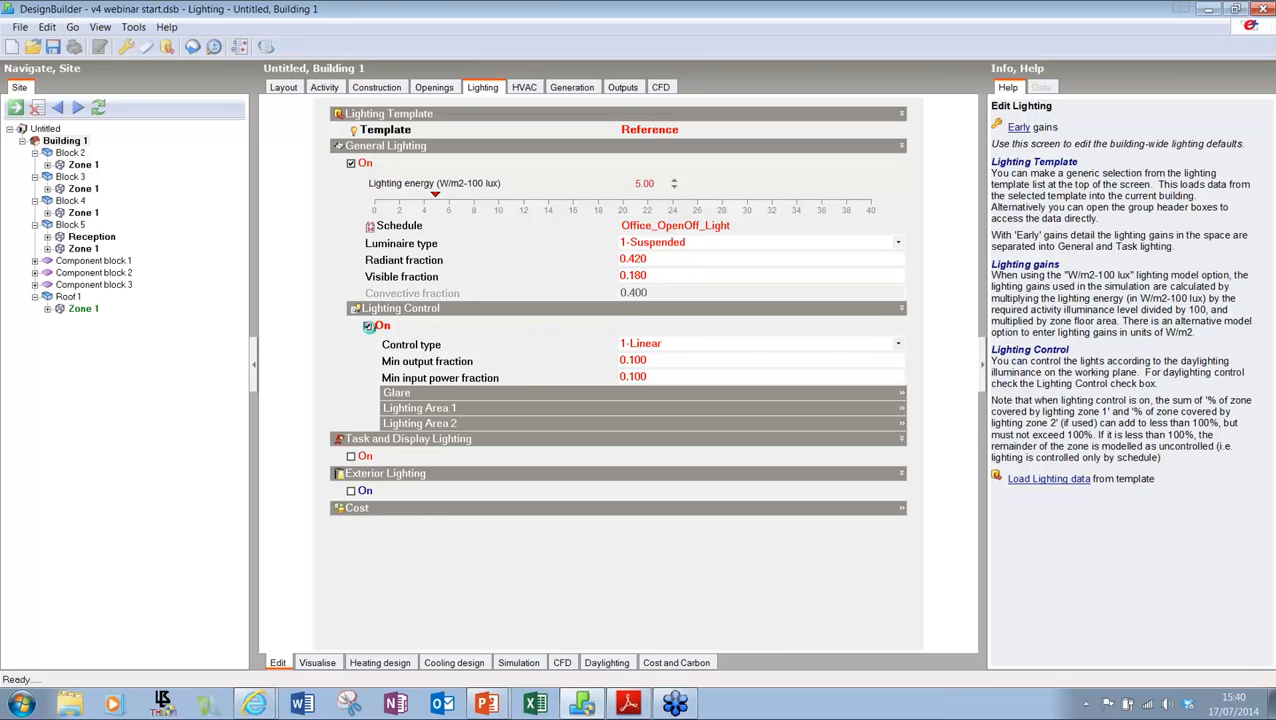
Step: Open Building 1's HVAC data and review the economiser type options for free cooling under mechanical ventilation
left_click(524, 89)
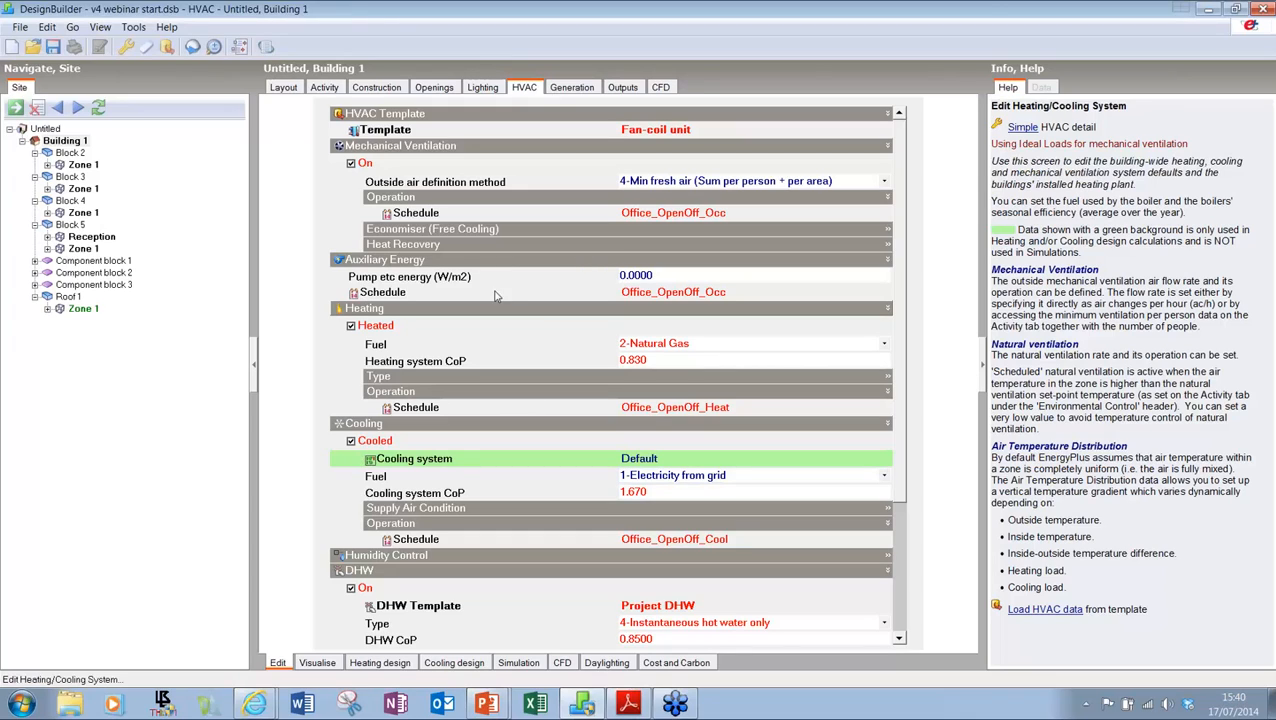
left_click(403, 229)
left_click(648, 248)
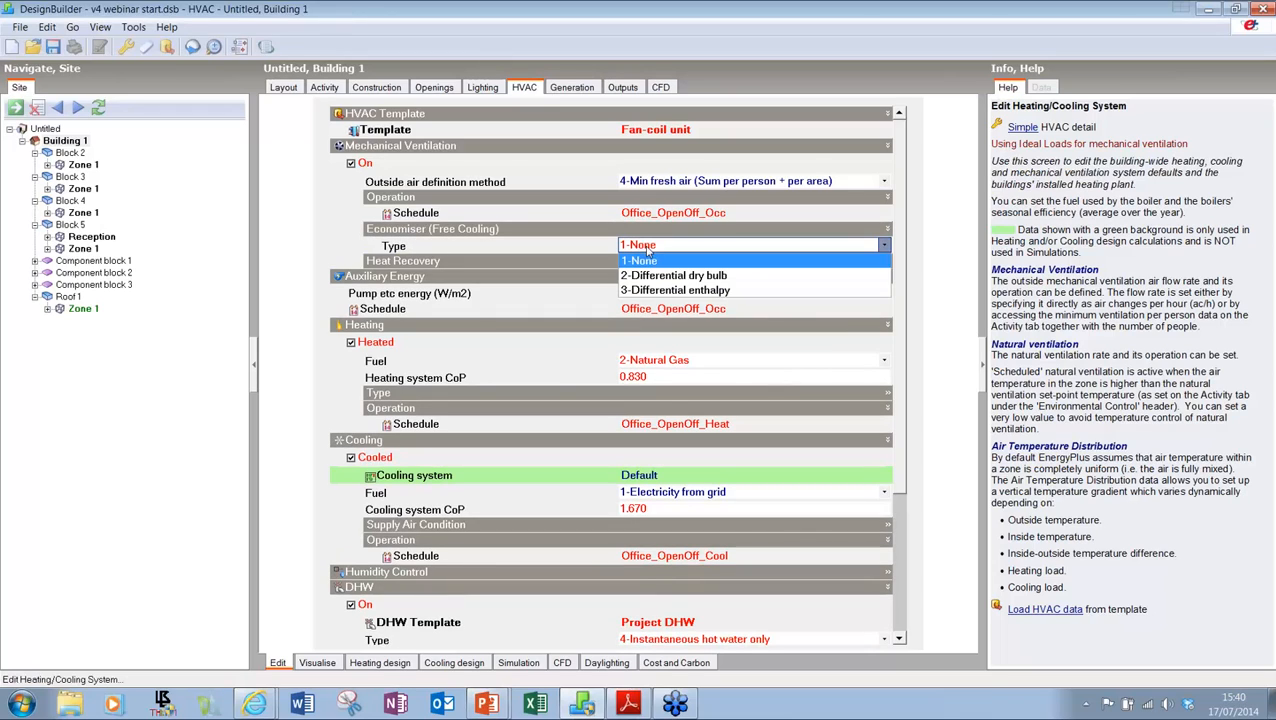
left_click(433, 245)
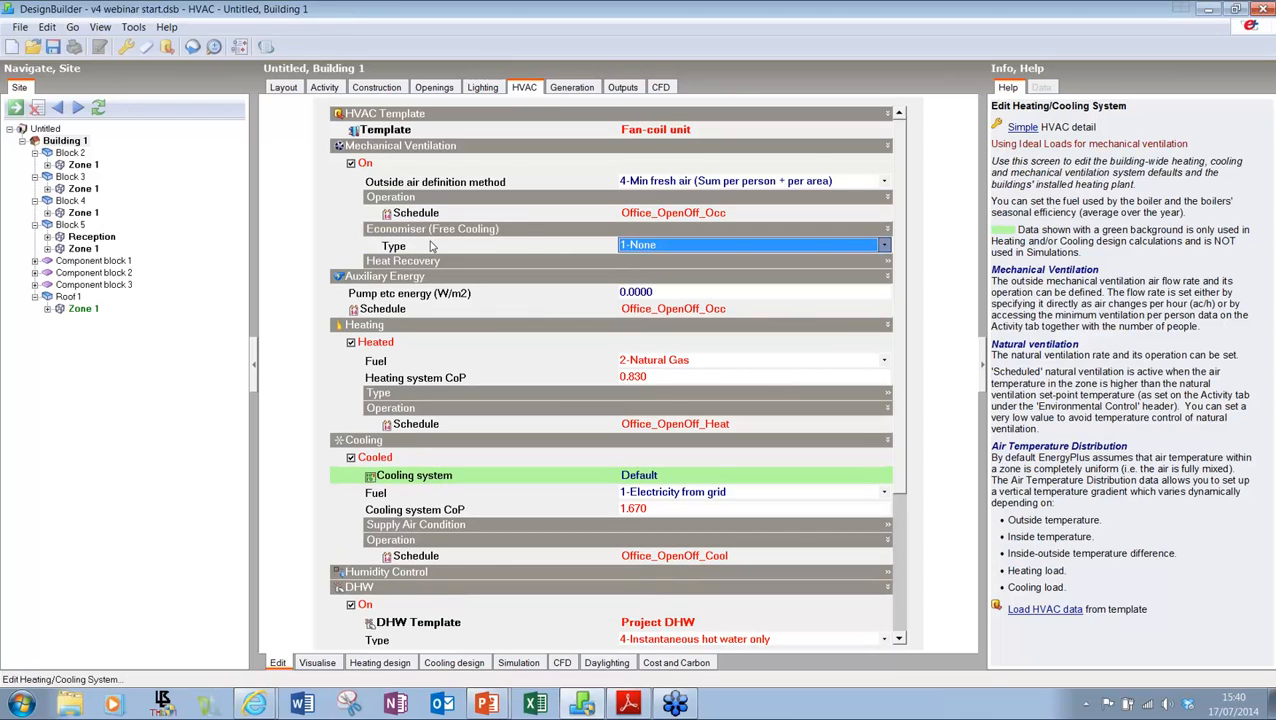
Step: Turn on heat recovery for the mechanical ventilation, review its type and effectiveness settings, and turn it back off
left_click(400, 261)
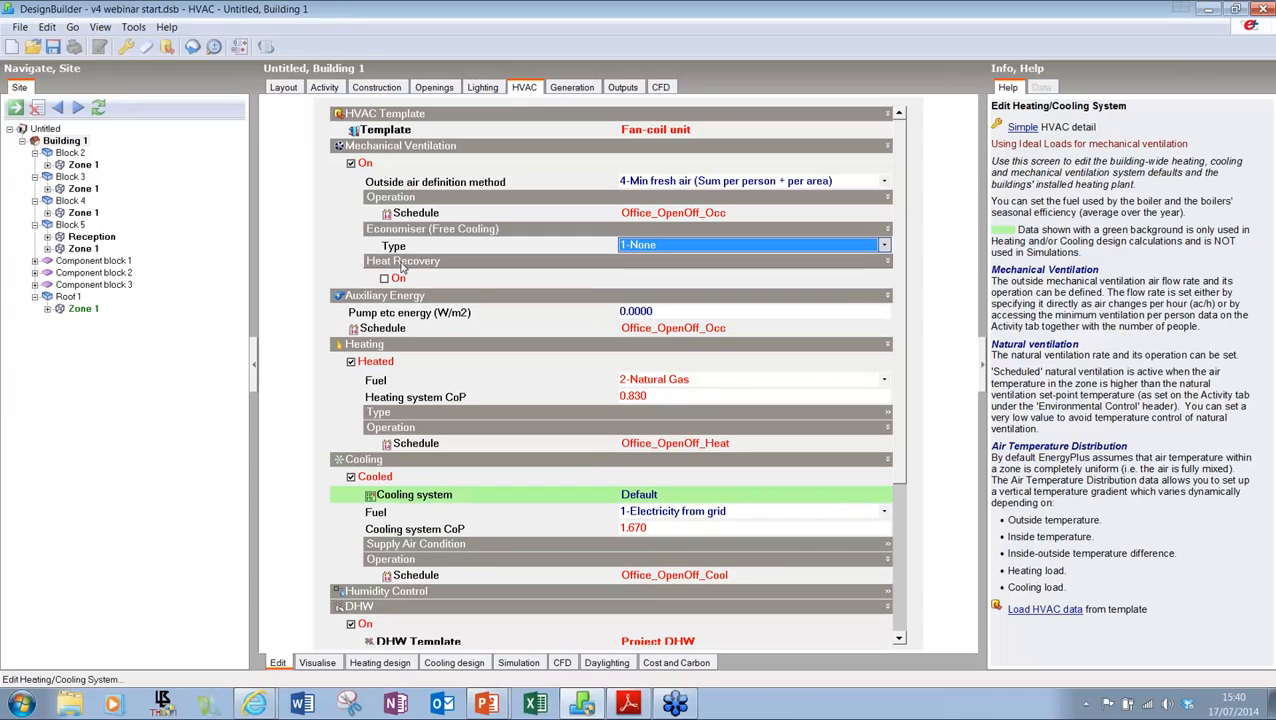
left_click(386, 279)
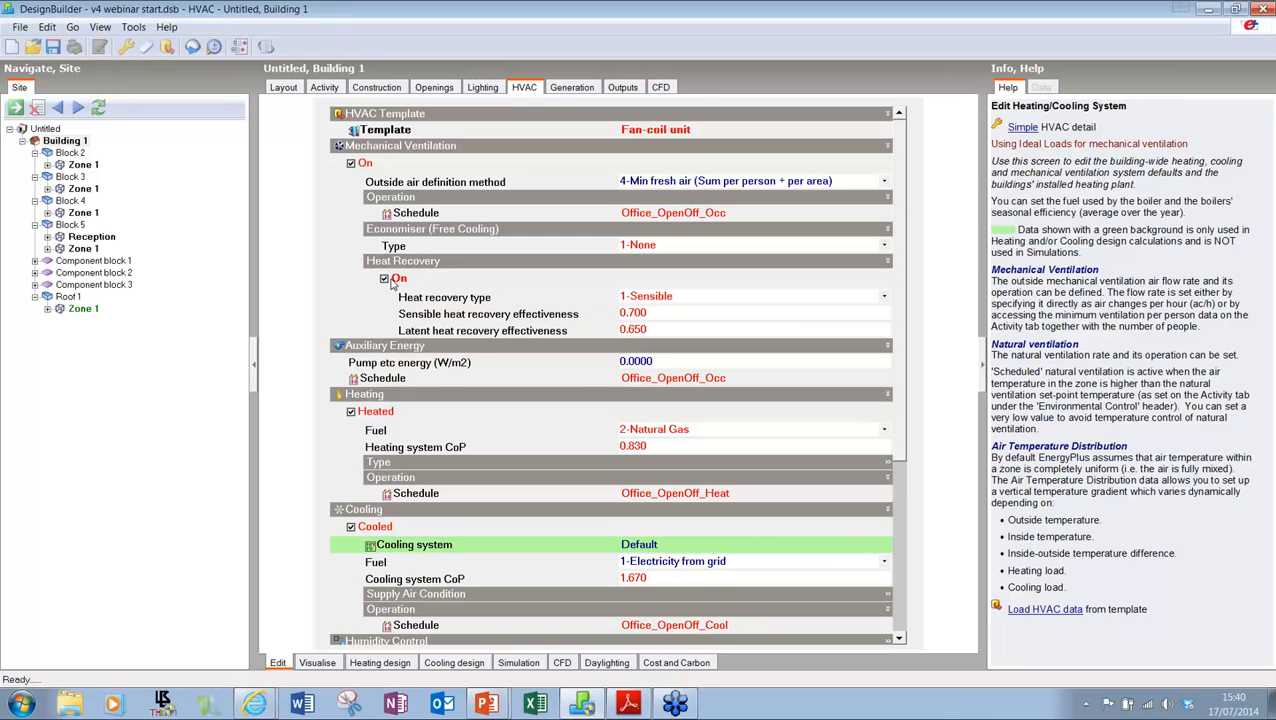
left_click(386, 280)
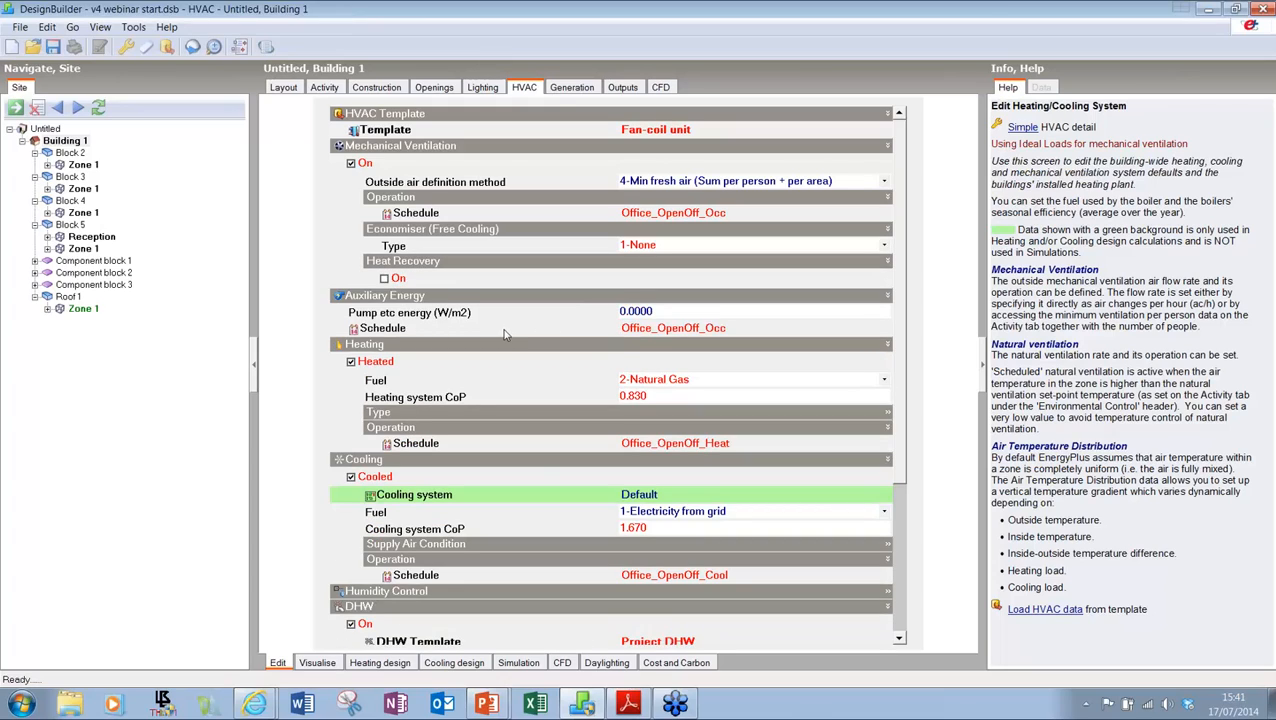
Step: Turn on natural ventilation and mixed mode, review the advanced control schedules, and turn both back off
left_click(898, 626)
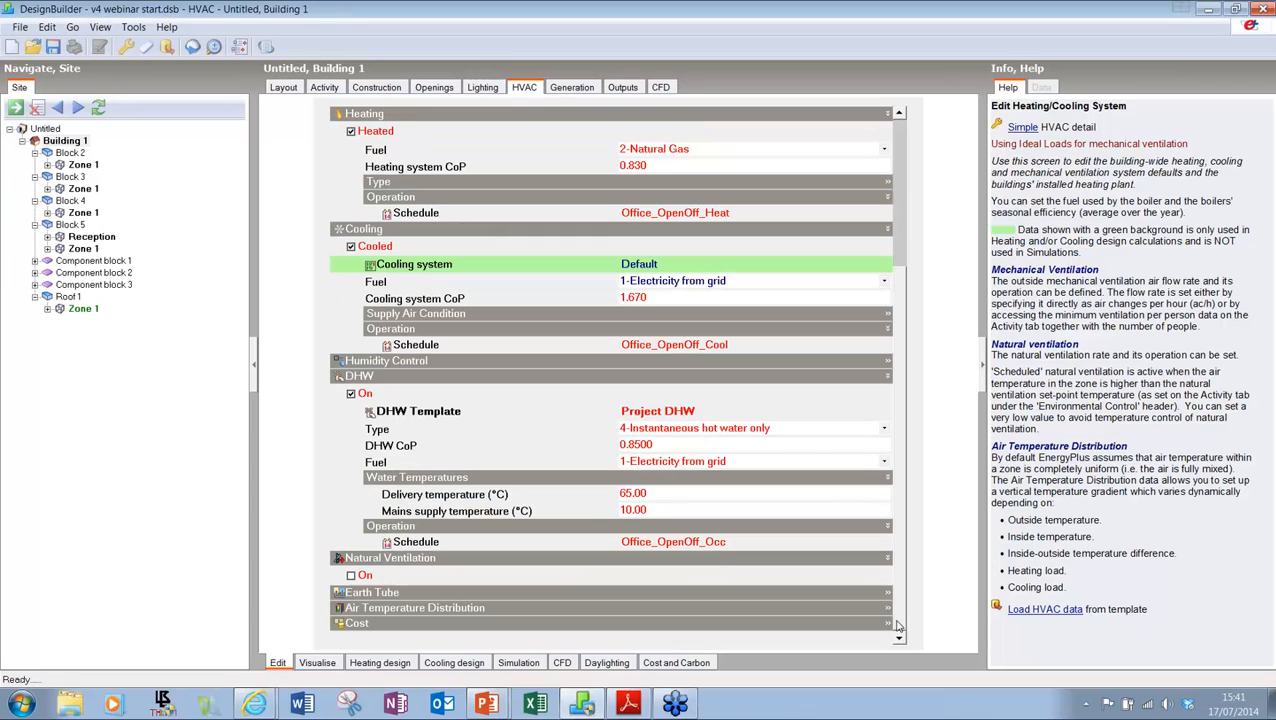
left_click(362, 577)
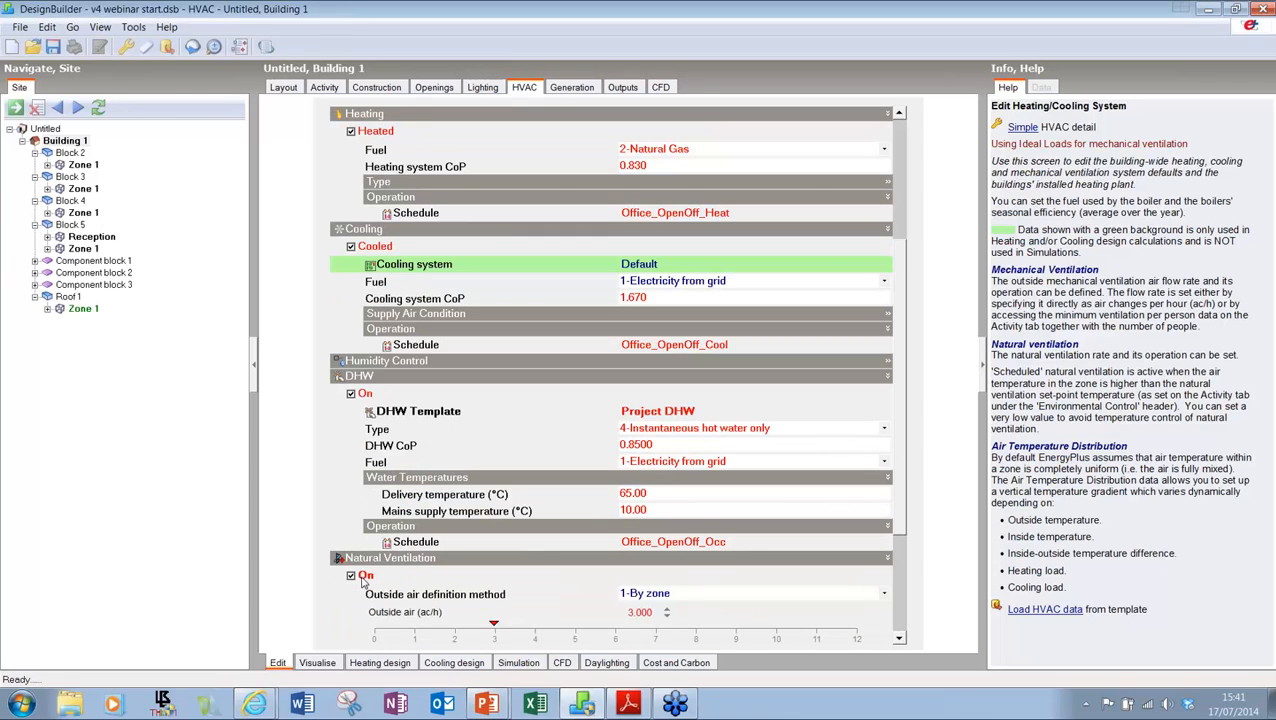
left_click(899, 626)
mouse_move(899, 618)
left_mouse_down()
mouse_move(900, 604)
mouse_move(901, 636)
left_mouse_up()
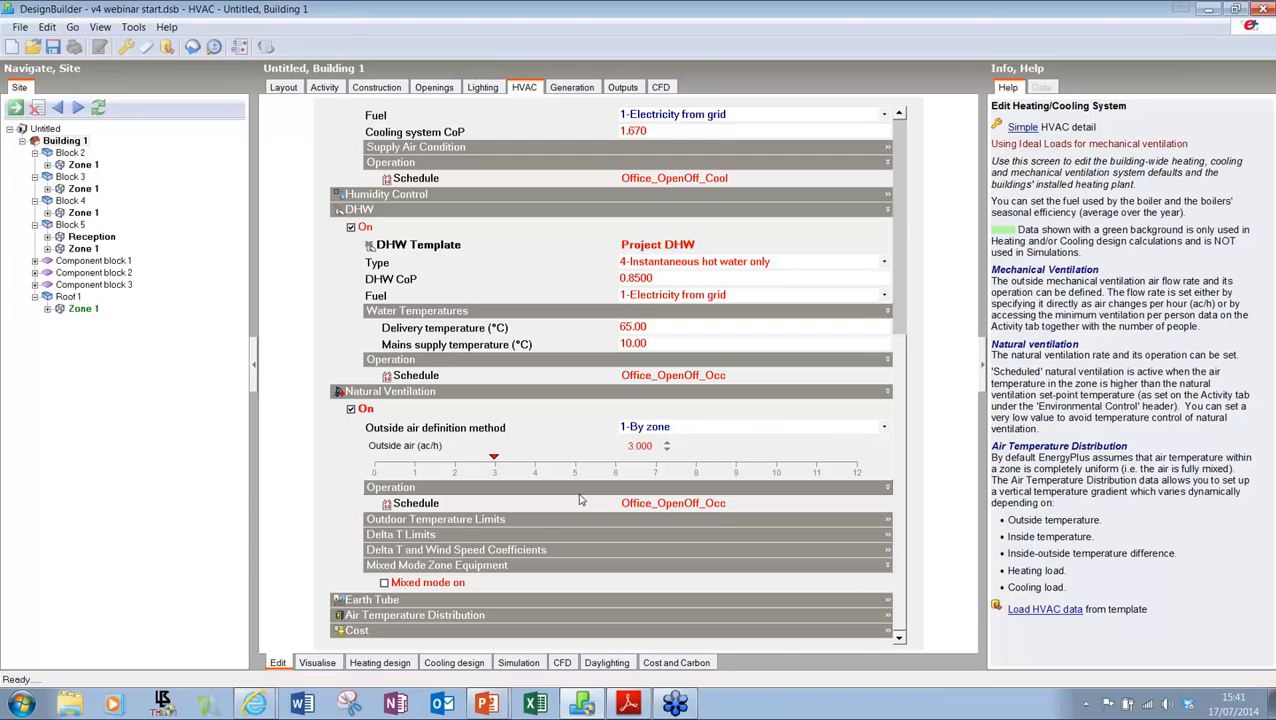
left_click(384, 582)
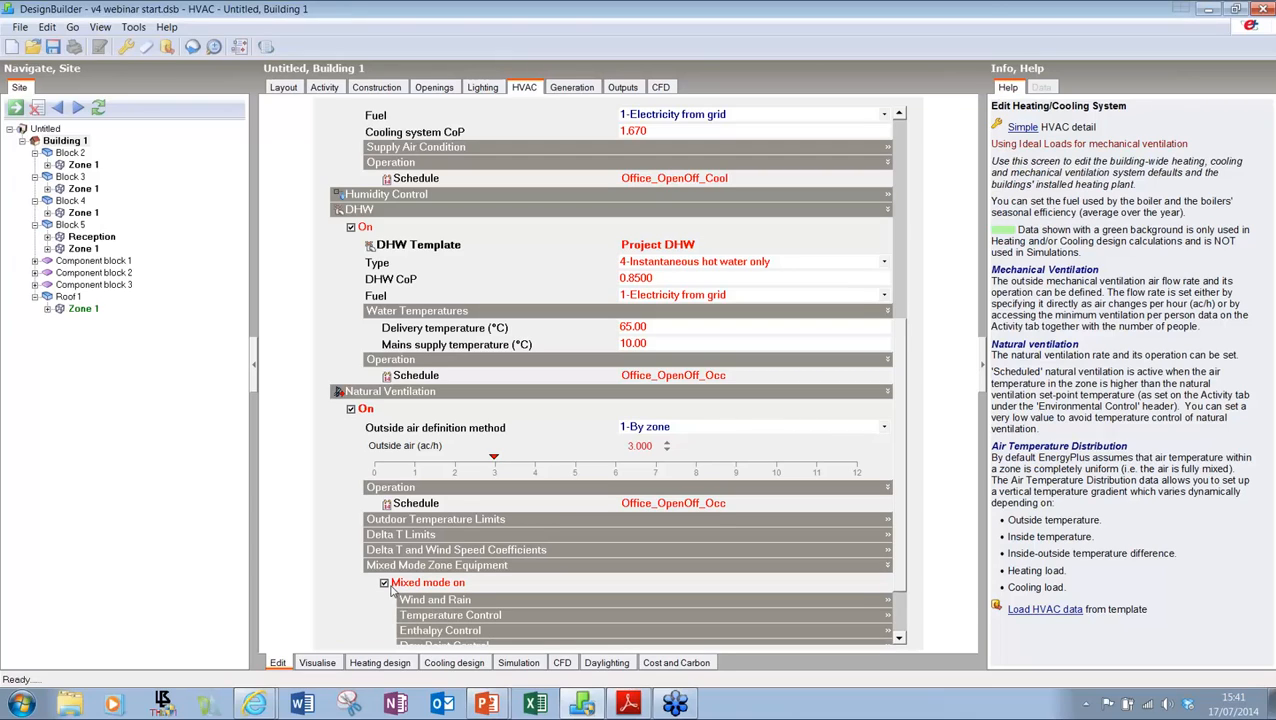
scroll(900, 620, "down", 2)
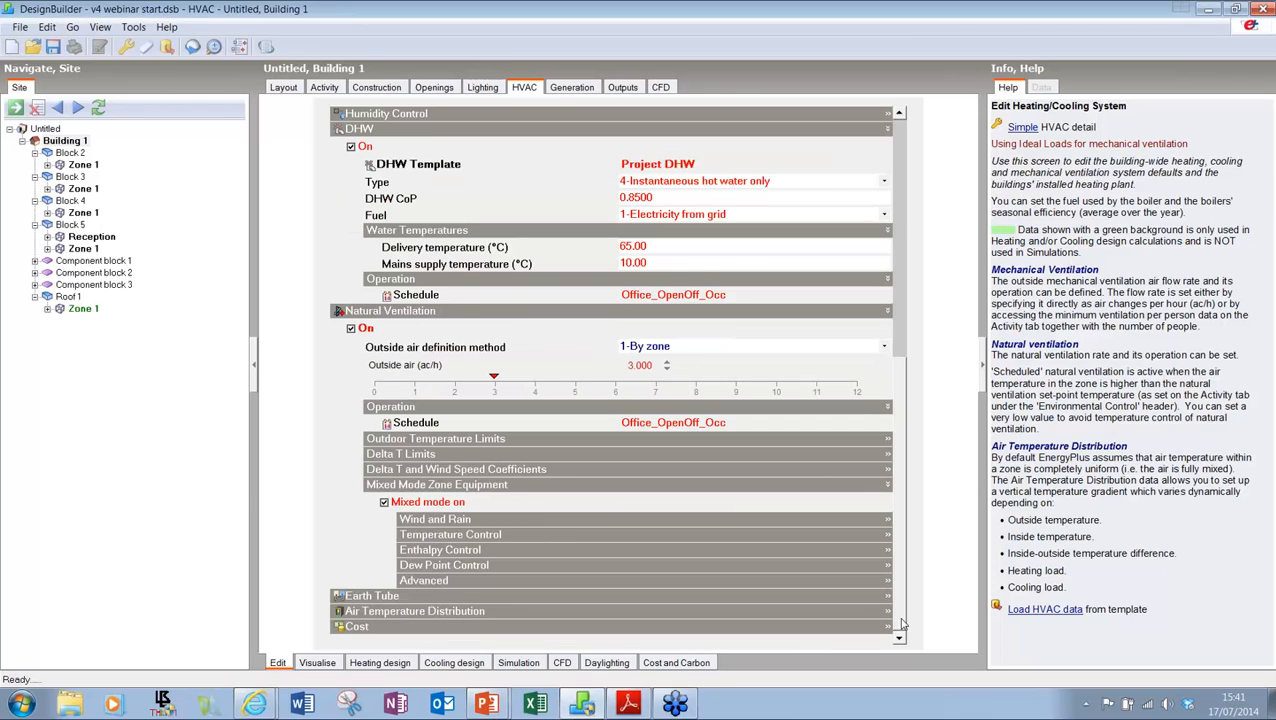
left_click(427, 582)
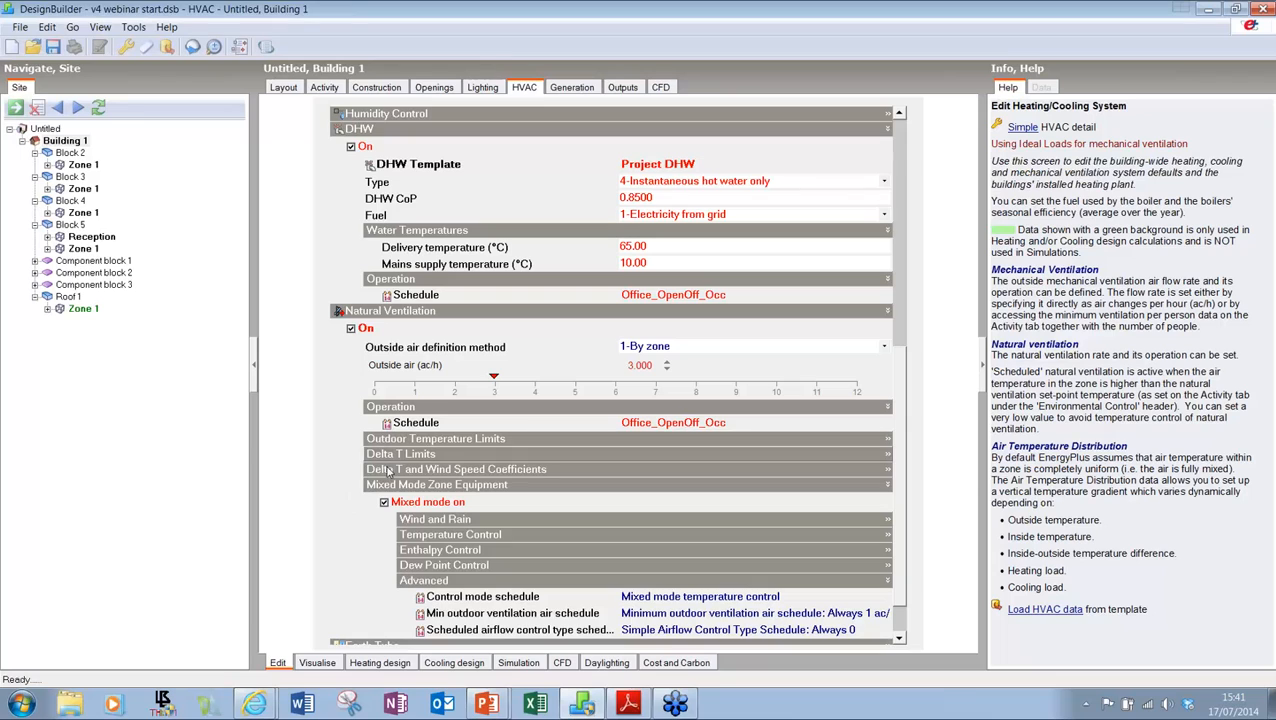
left_click(384, 502)
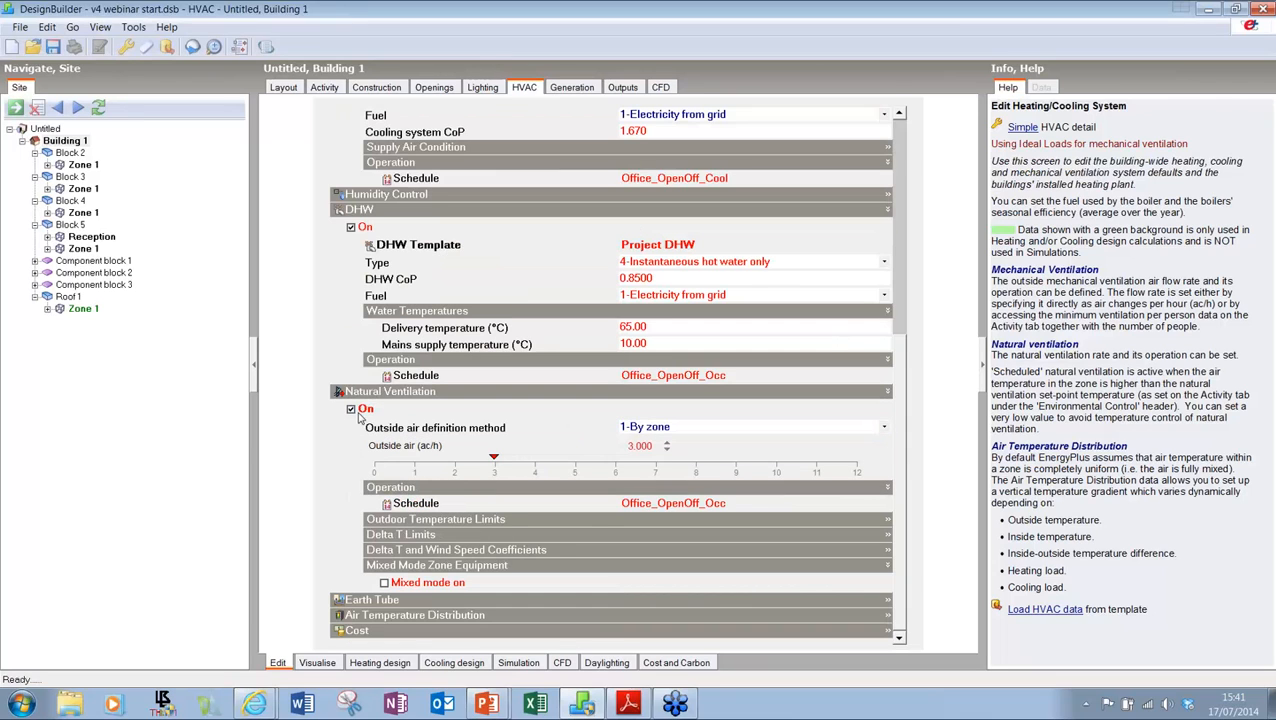
left_click(353, 410)
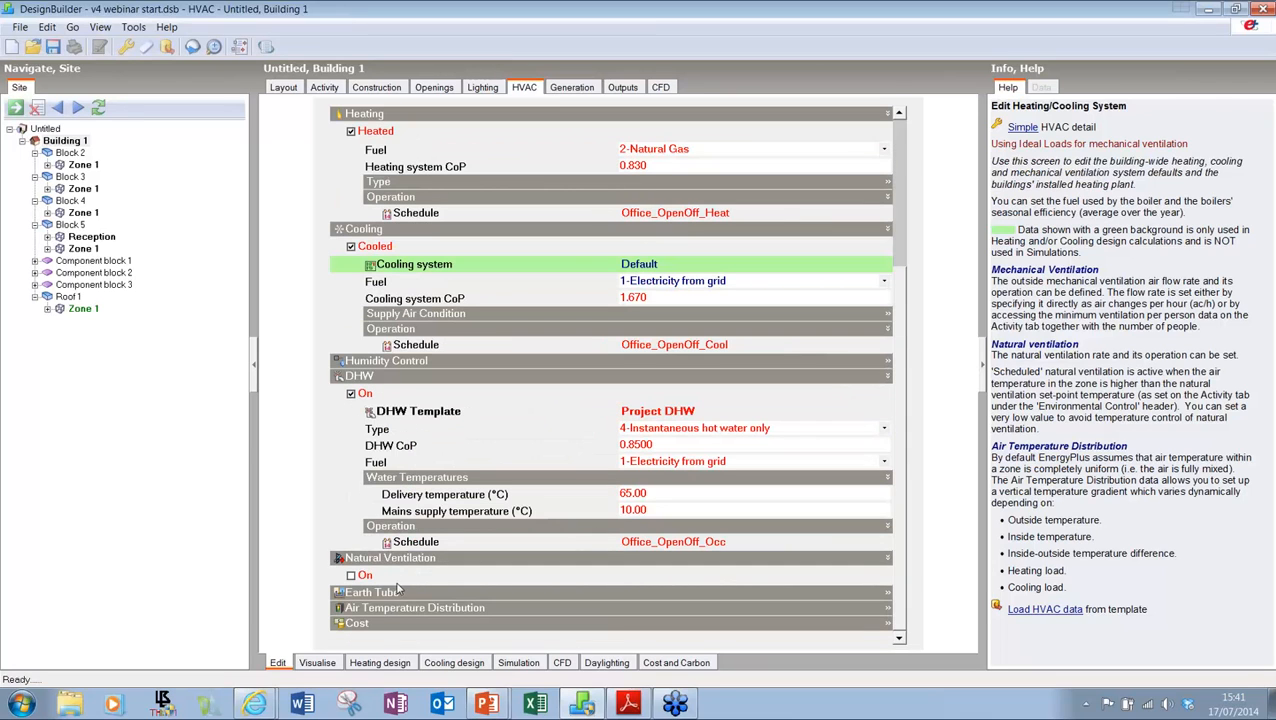
Step: Expand the earth tube and air temperature distribution settings and review the available distribution modes
left_click(398, 592)
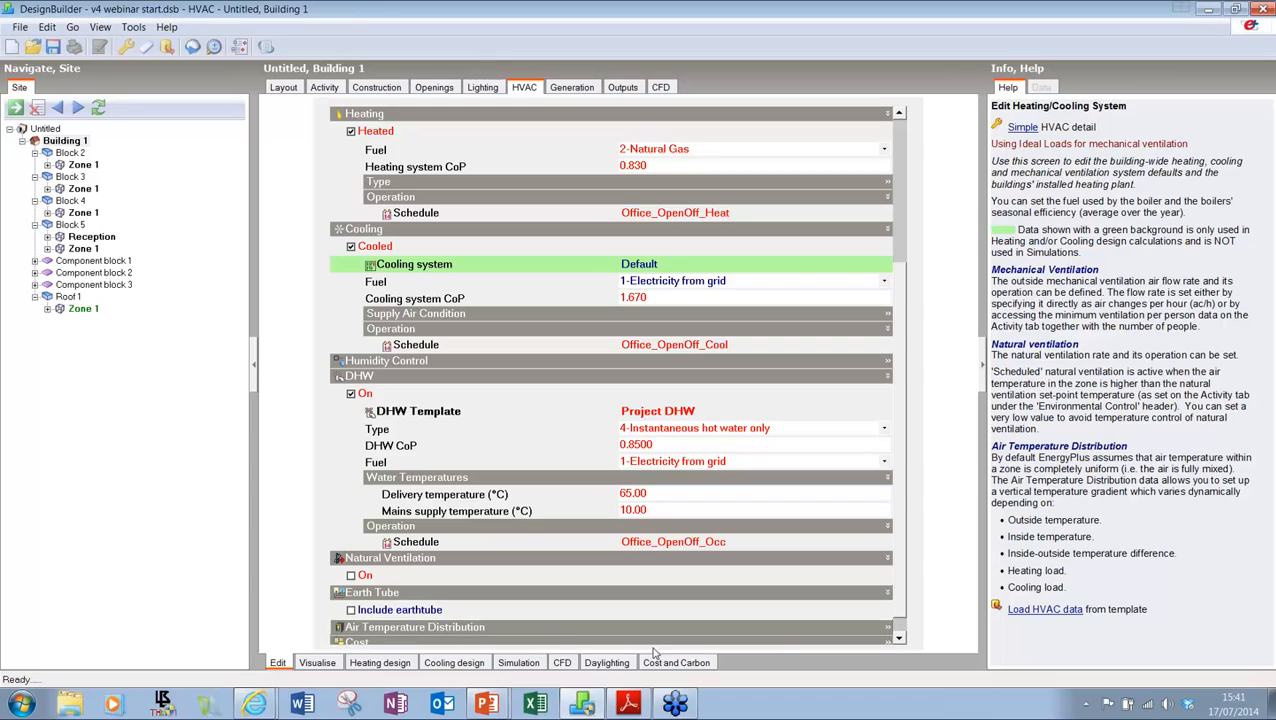
left_click(851, 629)
scroll(903, 625, "down", 2)
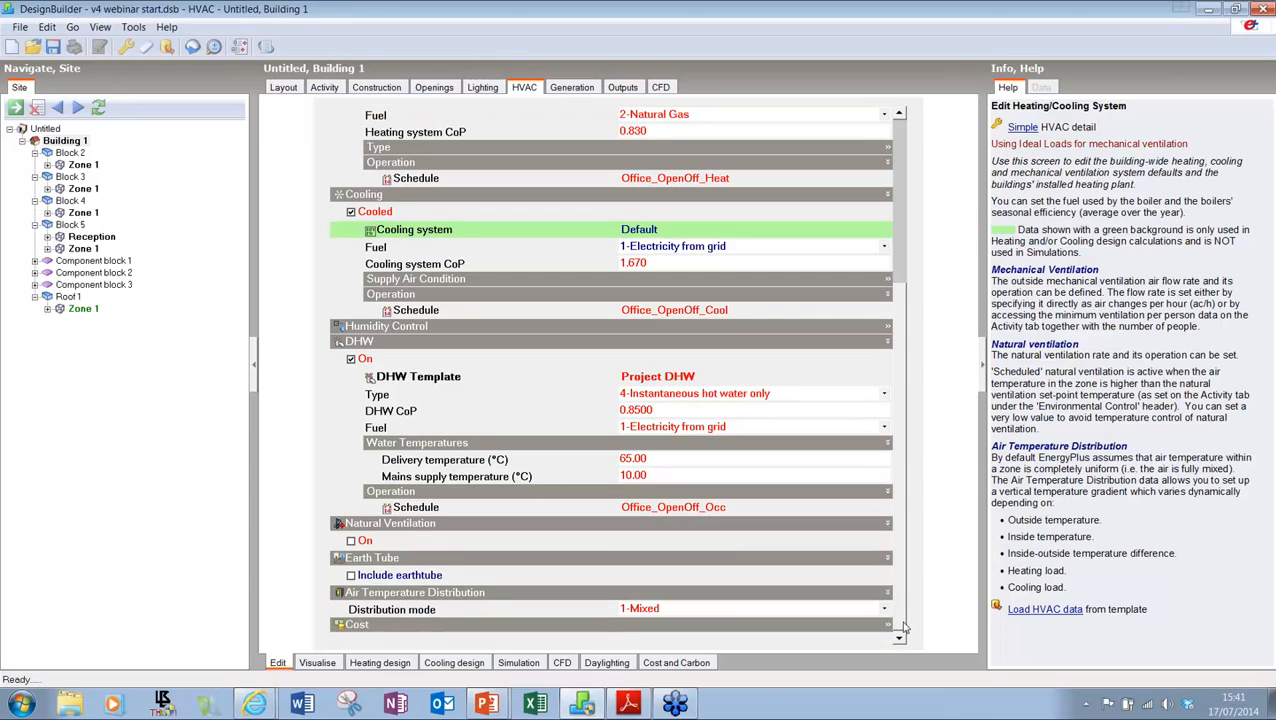
left_click(741, 610)
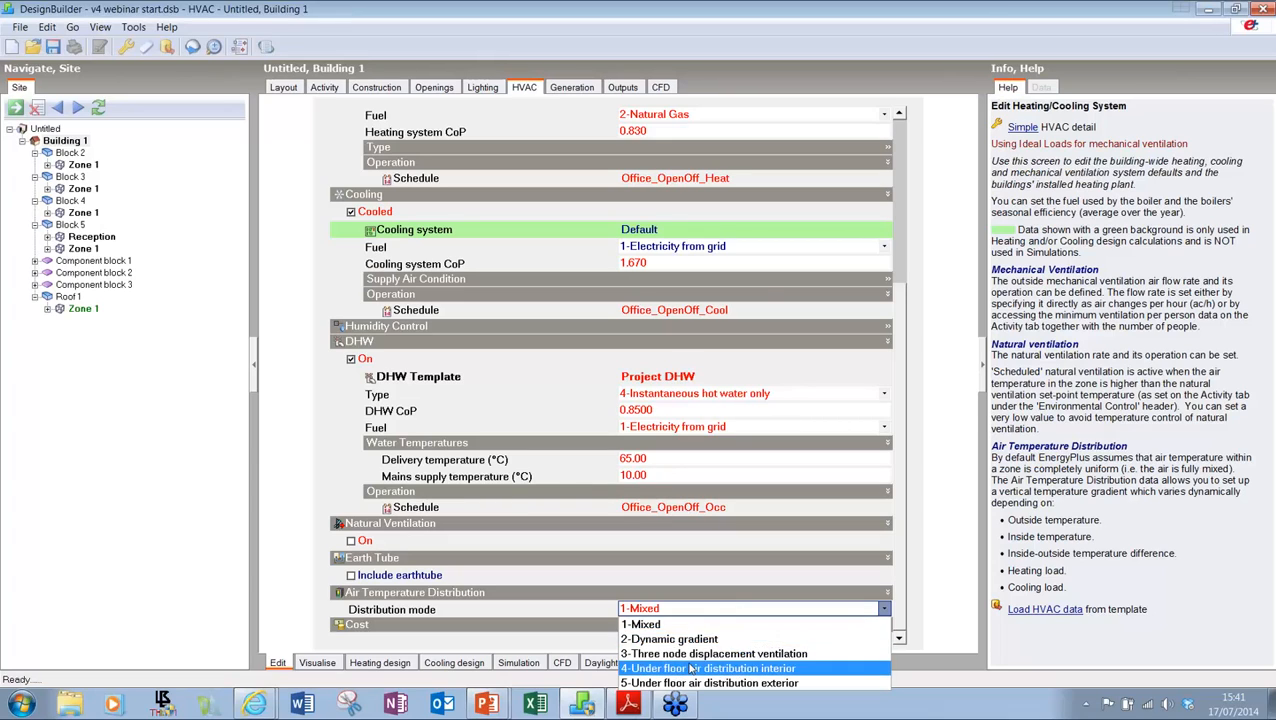
Step: Include an earth tube, review its control settings, keep the air distribution mode at 1-Mixed, and exclude the earth tube again
left_click(405, 575)
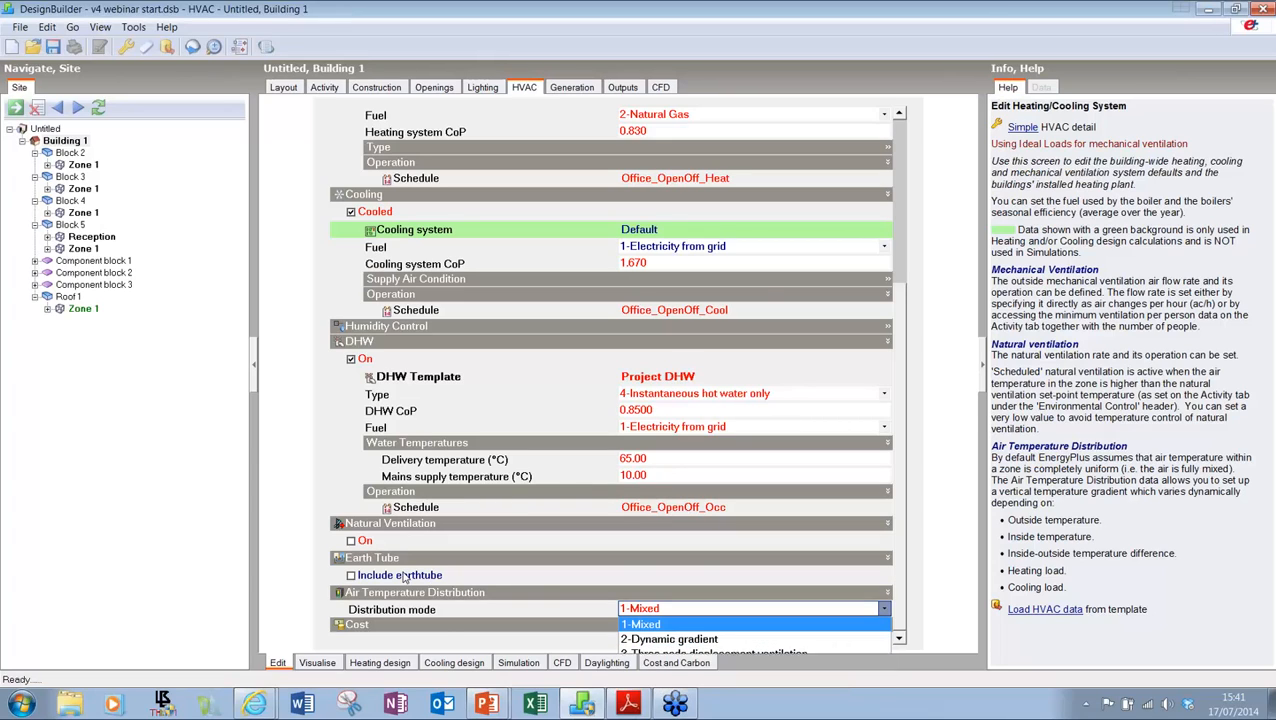
scroll(900, 604, "down", 3)
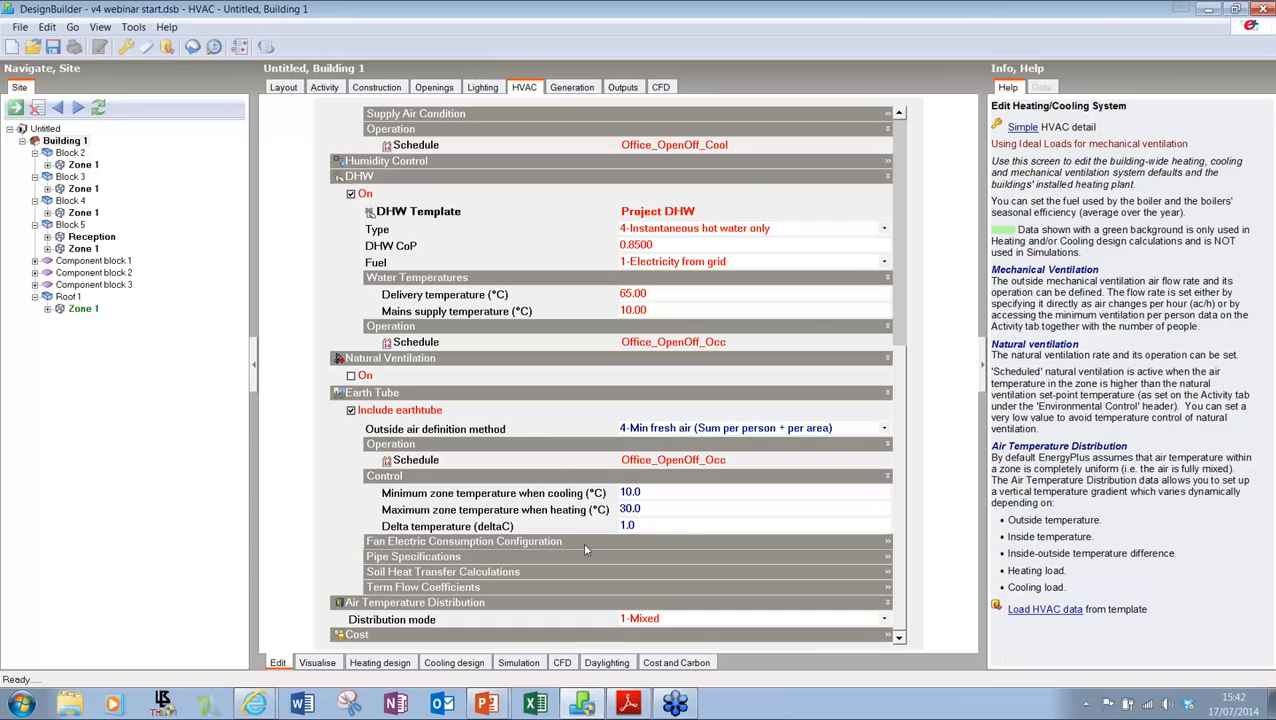
left_click(661, 620)
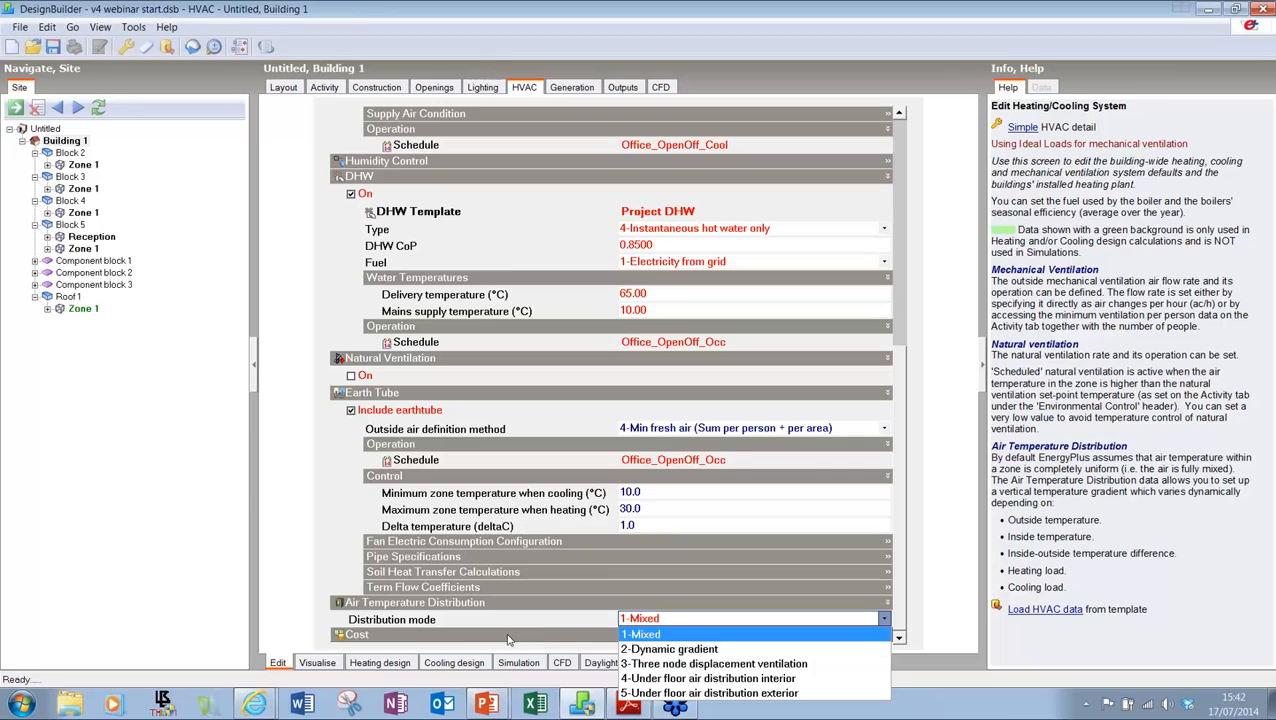
left_click(624, 635)
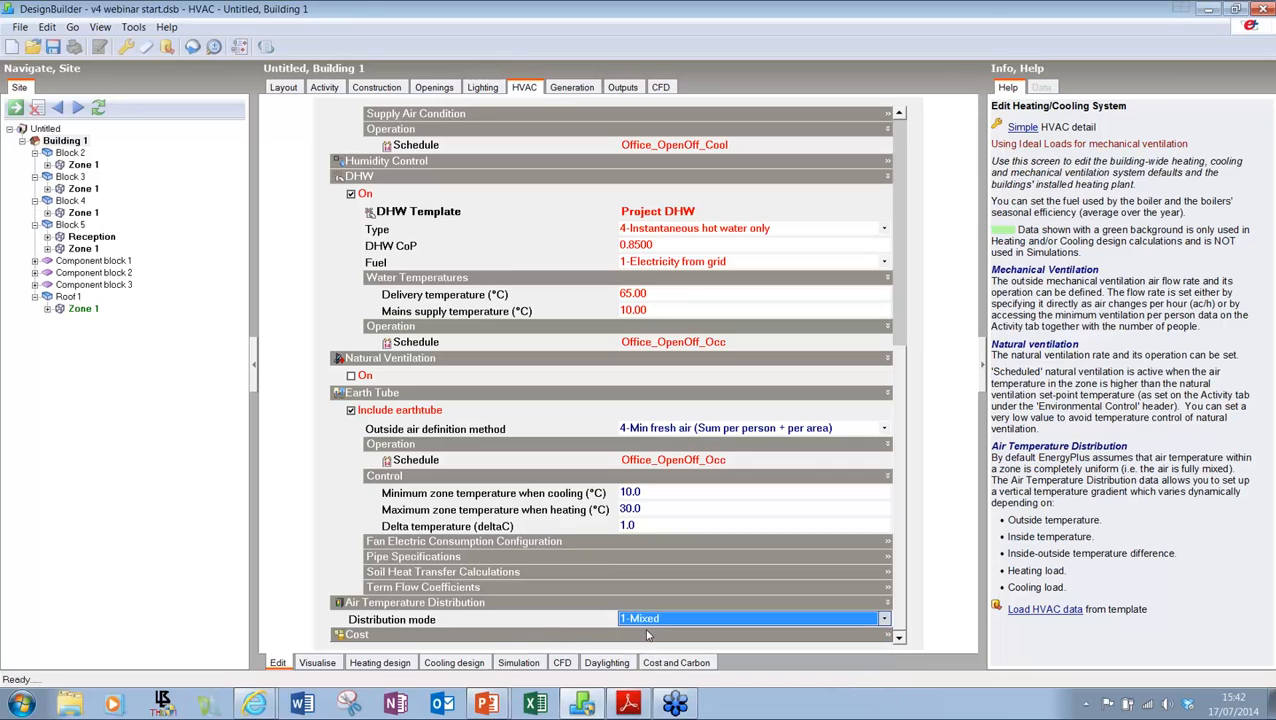
left_click(351, 410)
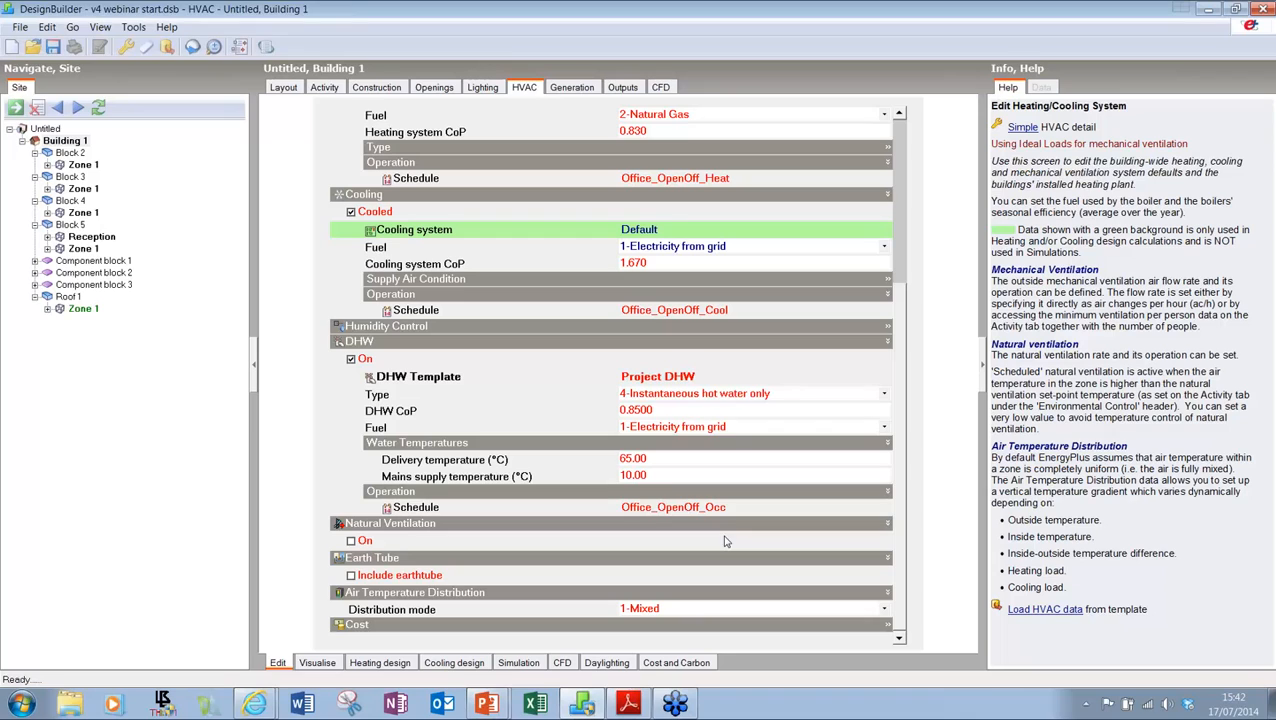
Step: Return to Building 1's layout and view it from above so the roof slope over the reception is exposed
left_click(285, 90)
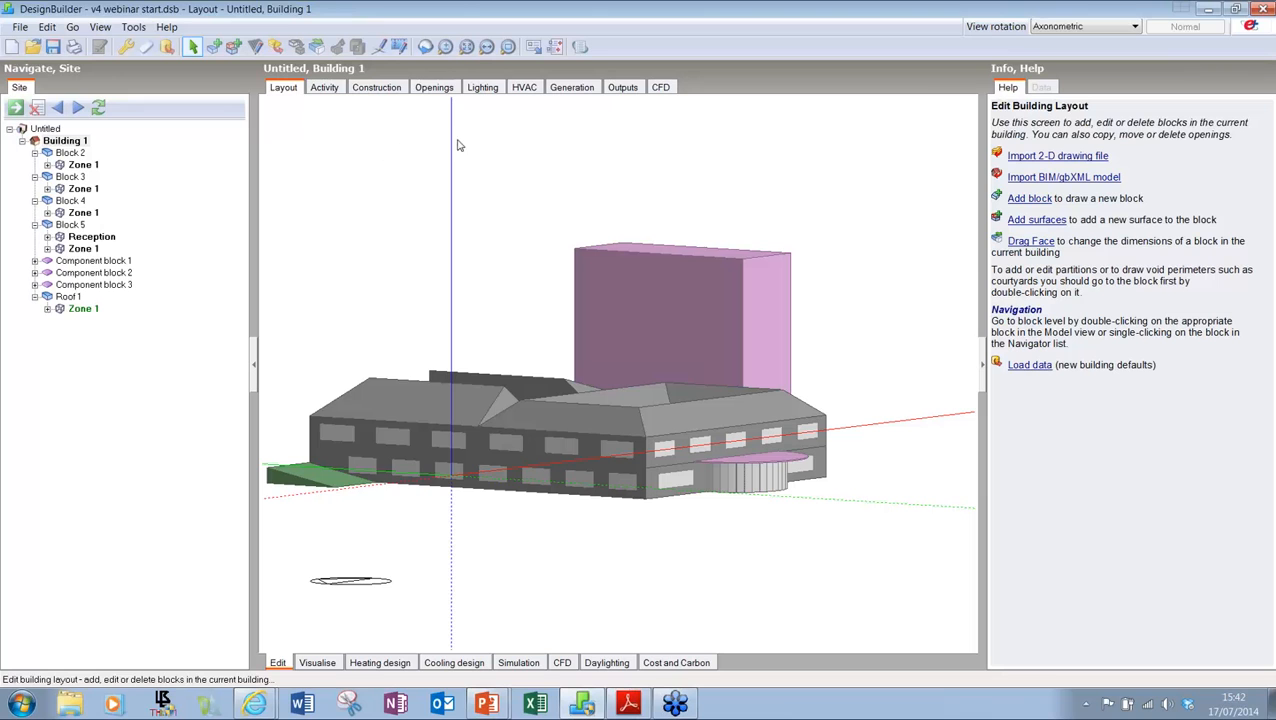
middle_click_drag(688, 250, 646, 318)
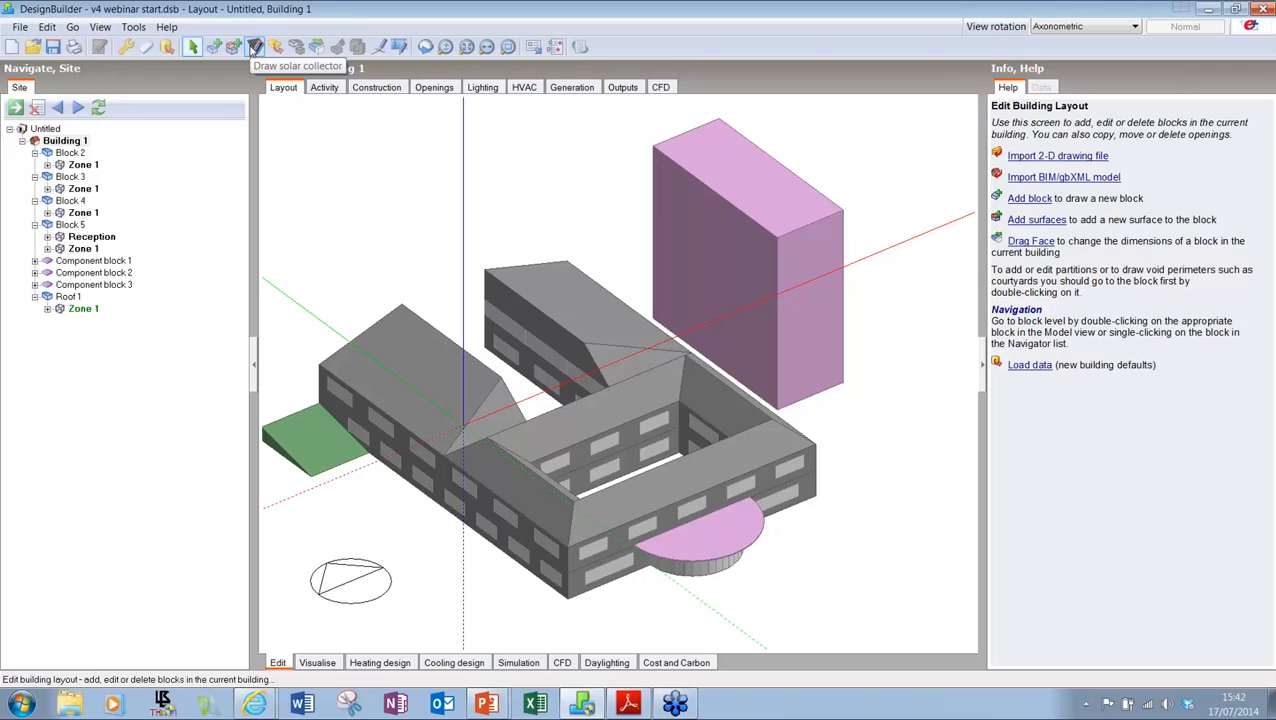
left_click(255, 47)
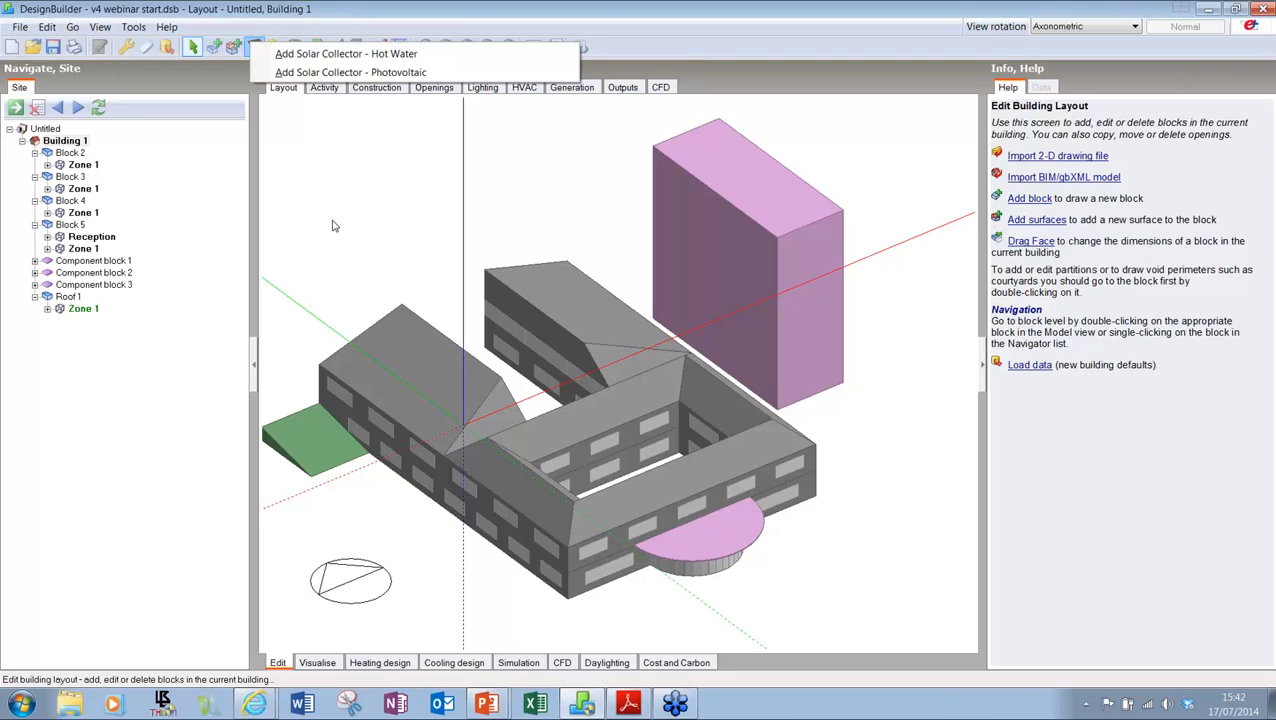
left_click(403, 76)
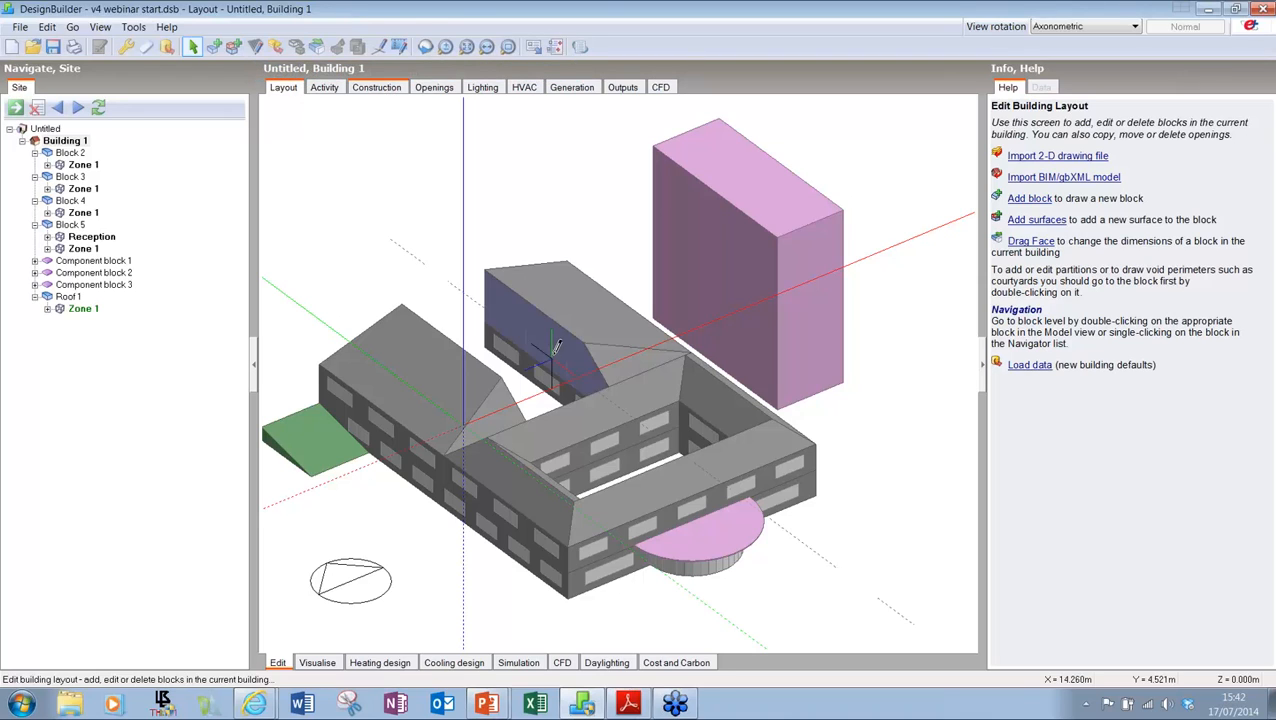
left_click(607, 486)
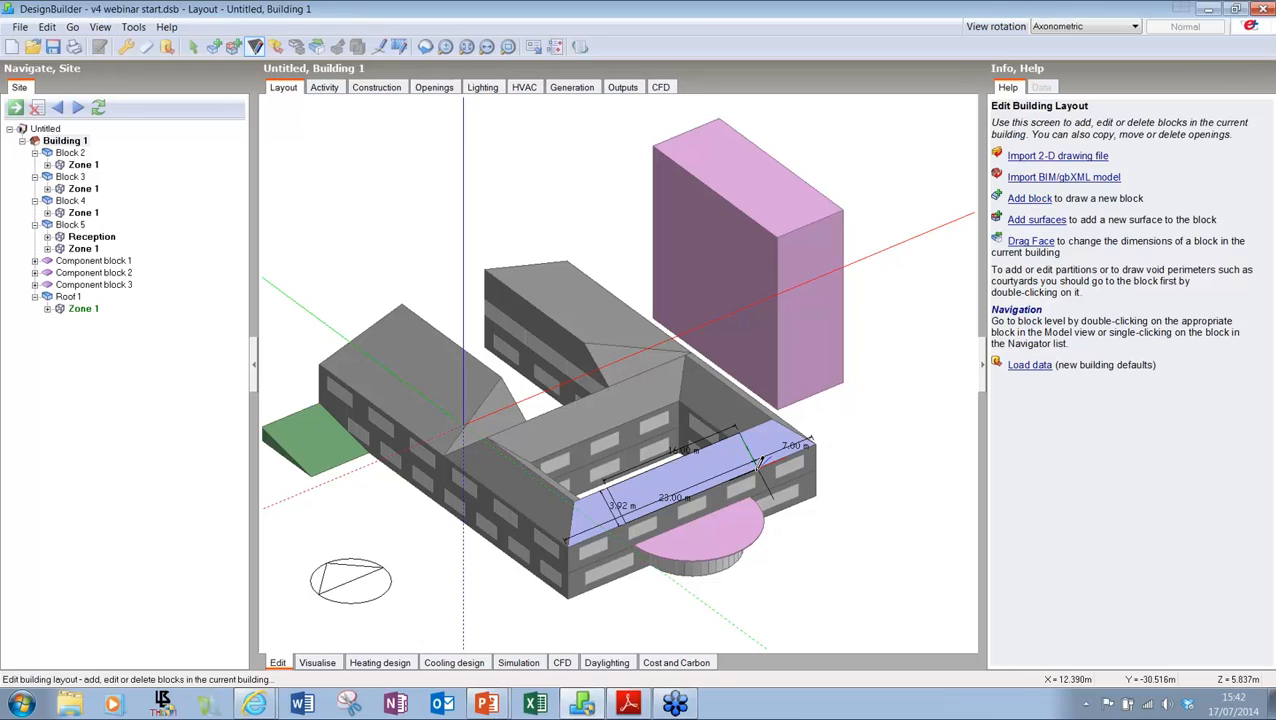
key("Escape")
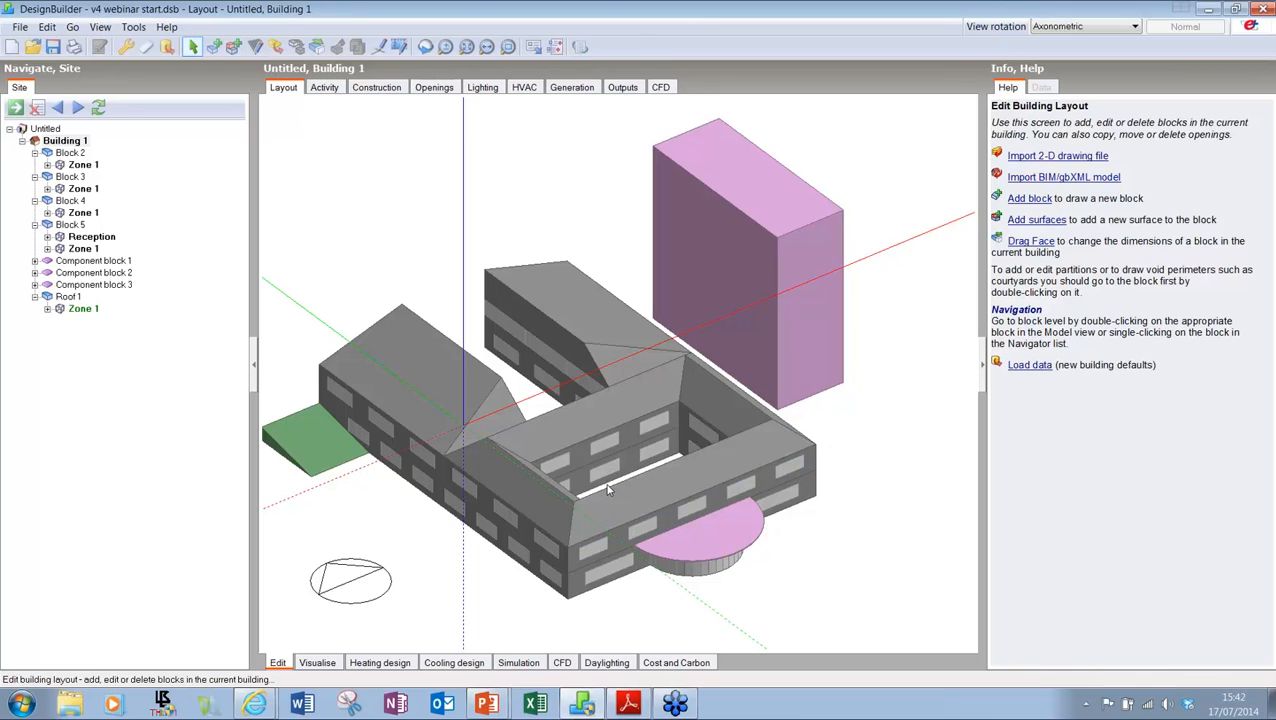
Step: Draw a photovoltaic solar collector about 15 m by 3.9 m on the roof slope above the reception
left_click(254, 46)
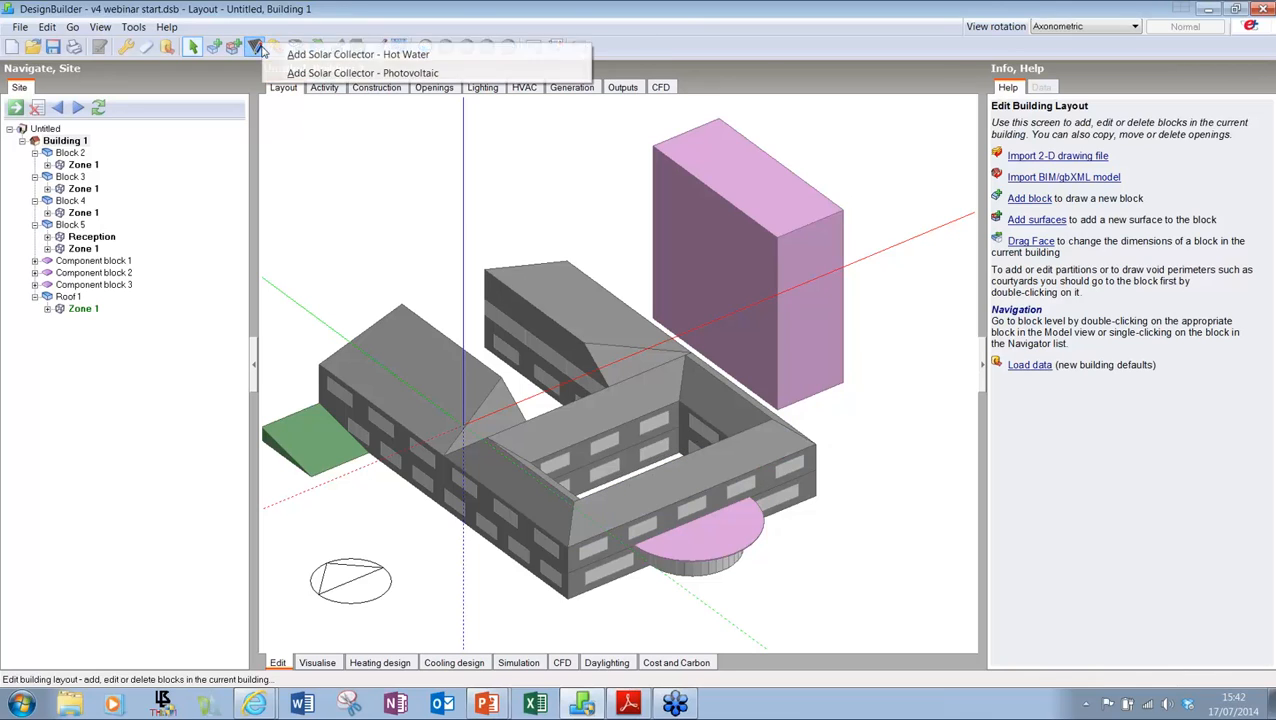
left_click(300, 73)
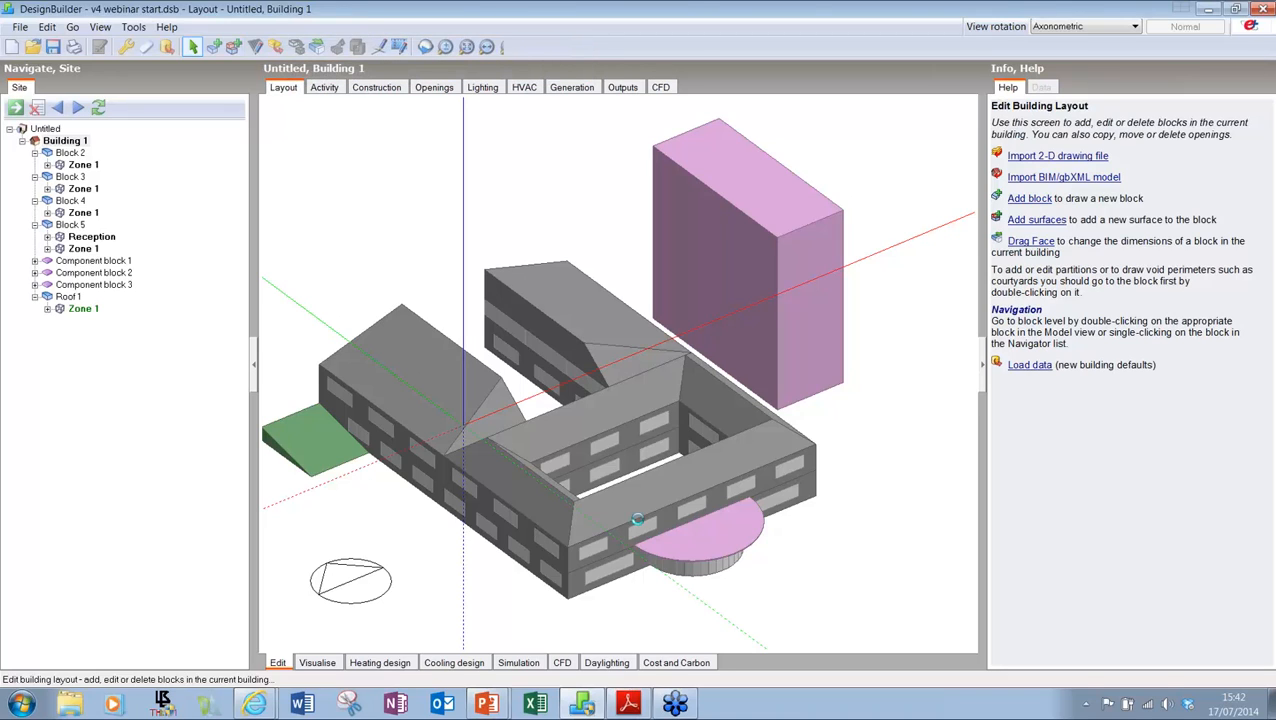
left_click(616, 486)
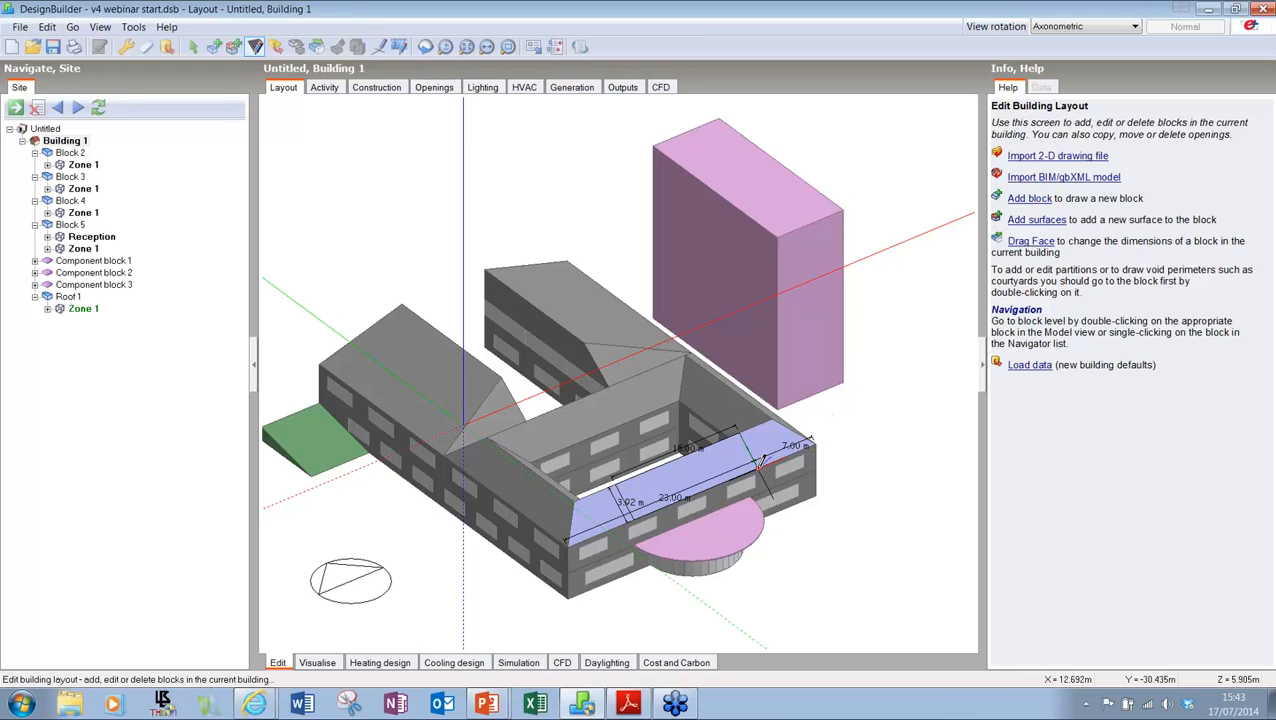
left_click(762, 462)
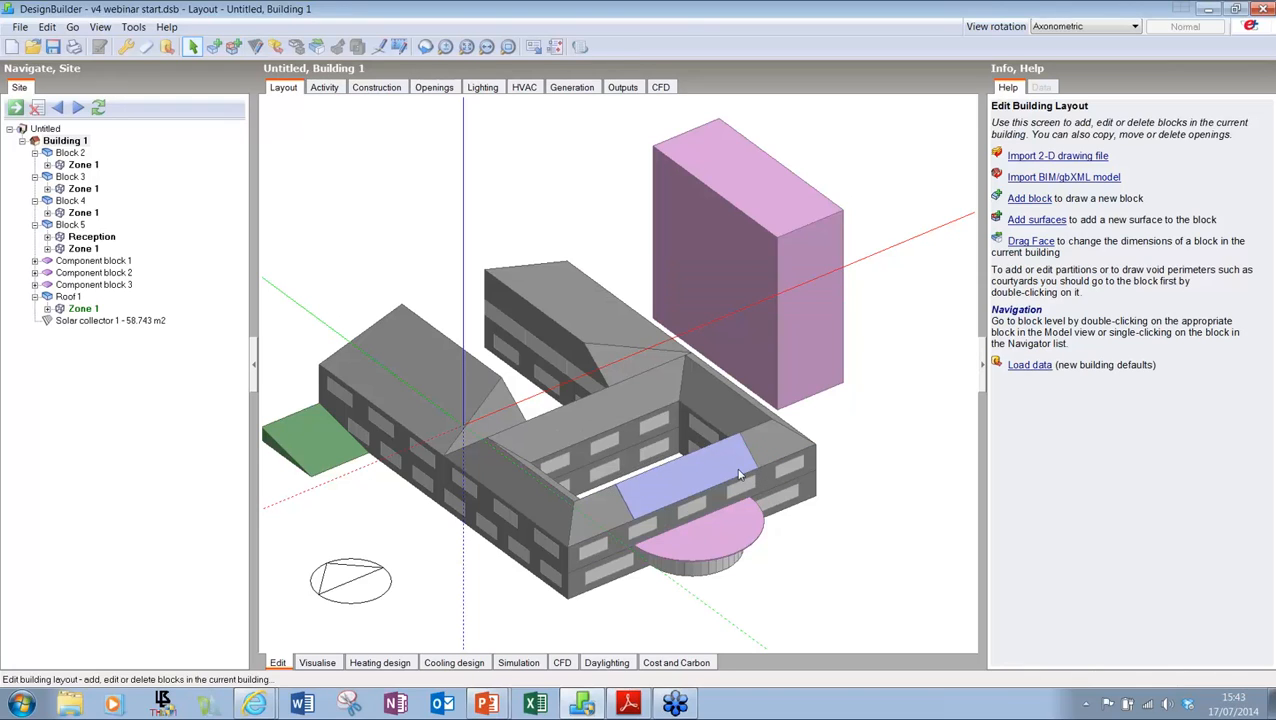
Step: Open the roof solar collector's construction data to review its photovoltaic options
middle_click_drag(716, 467, 575, 488)
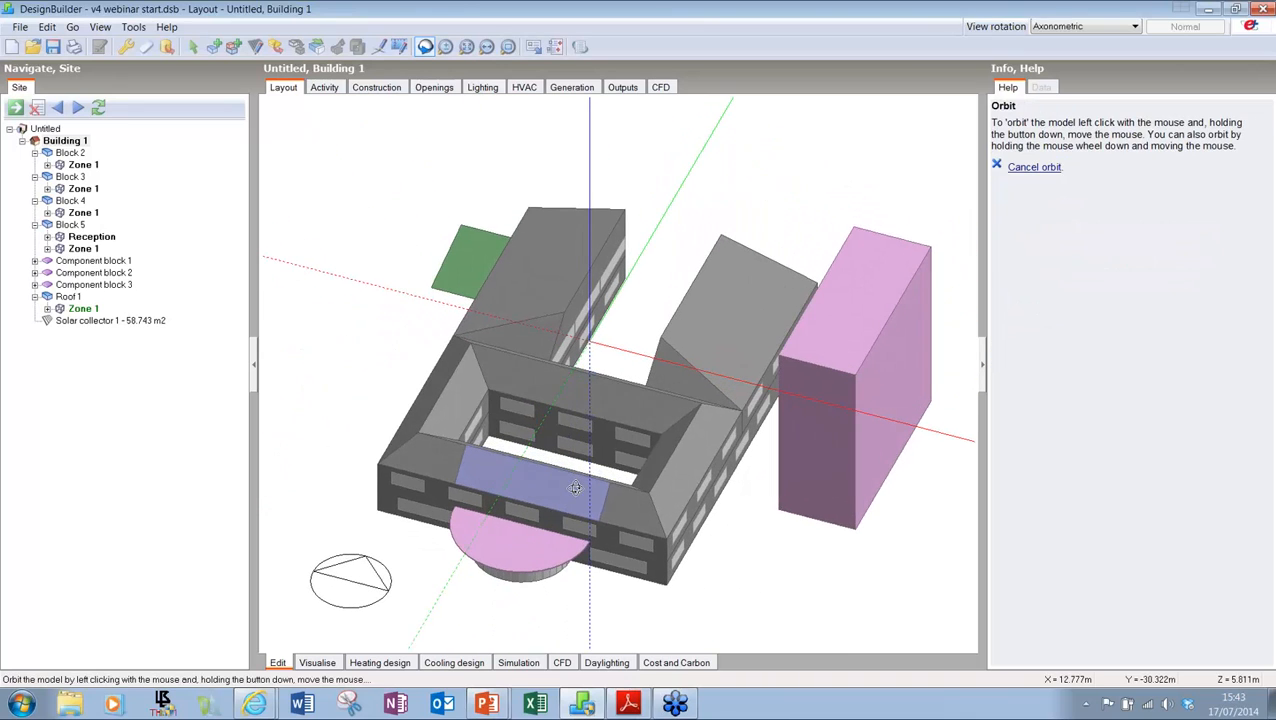
double_click(553, 487)
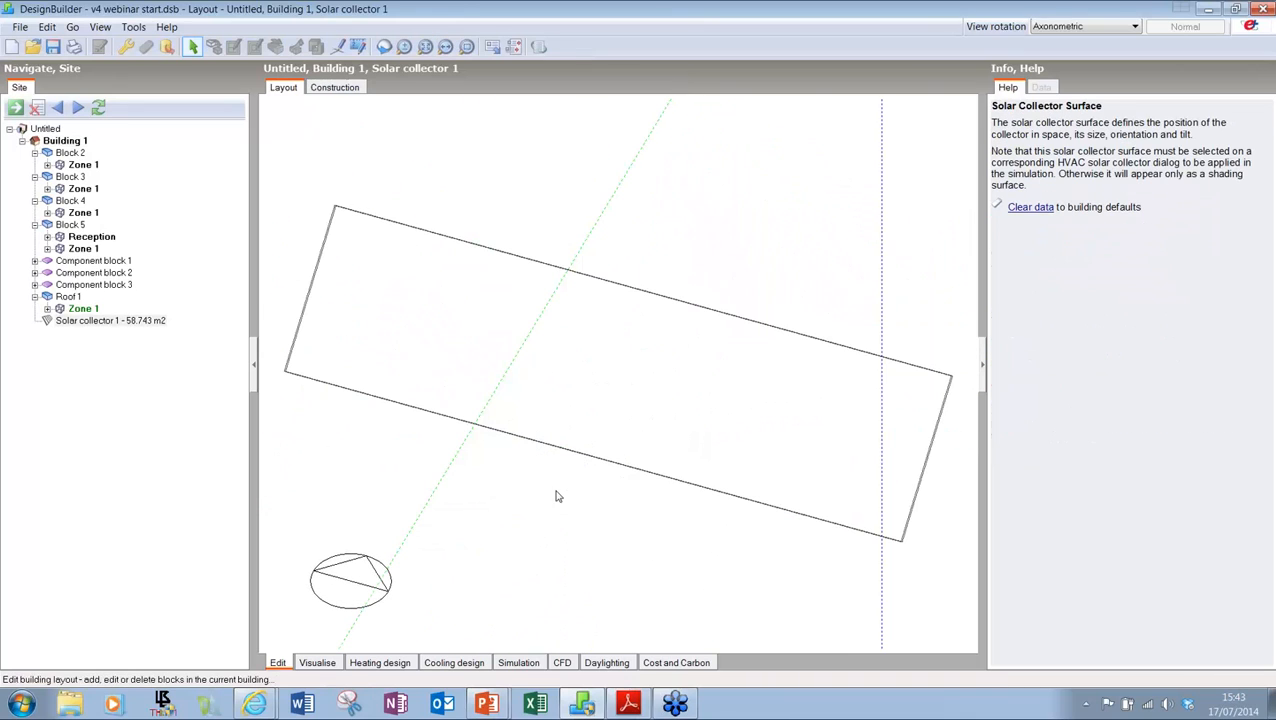
left_click(326, 90)
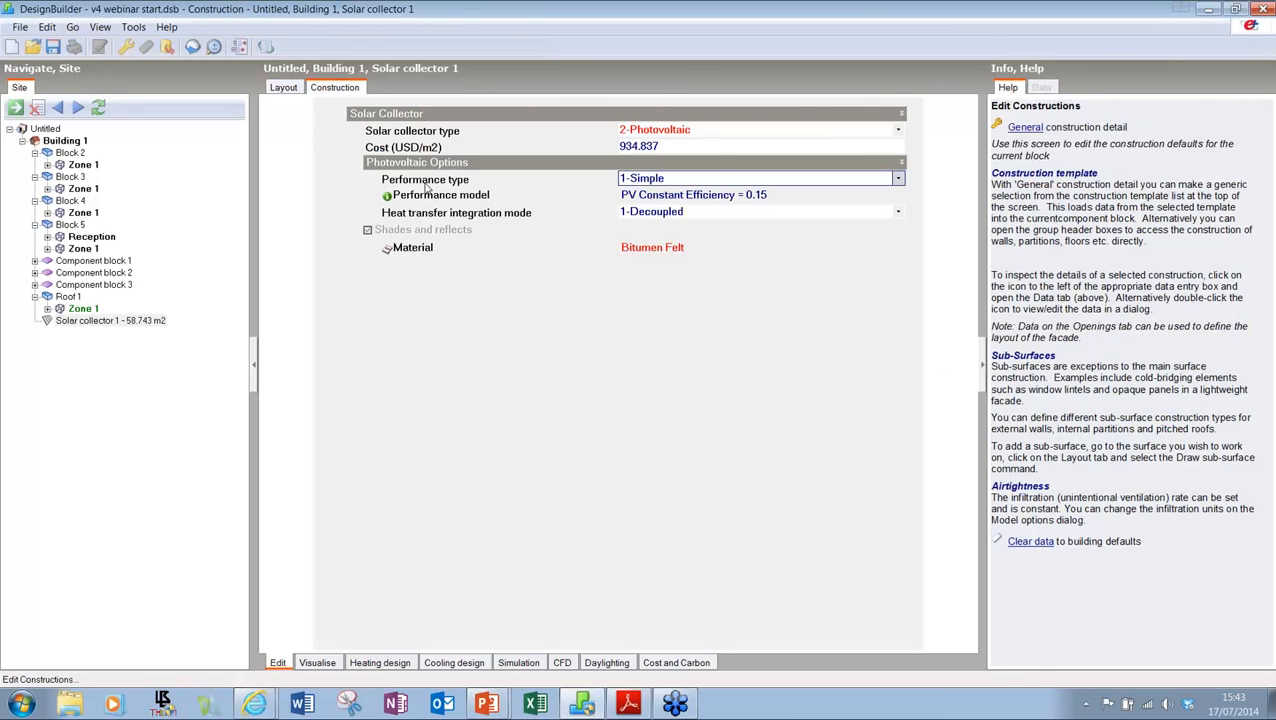
Step: Review the solar collector's PV performance model data and include electric load centres in Building 1's on-site electricity generation
left_click(430, 195)
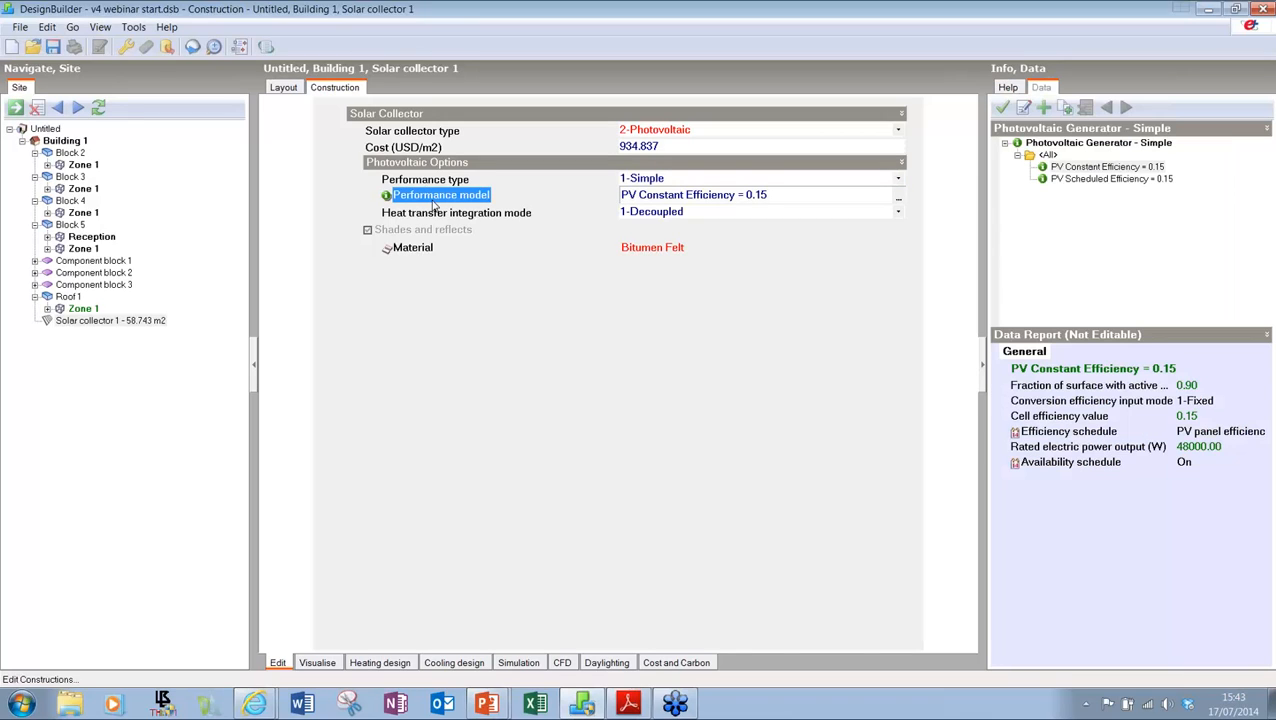
left_click(64, 141)
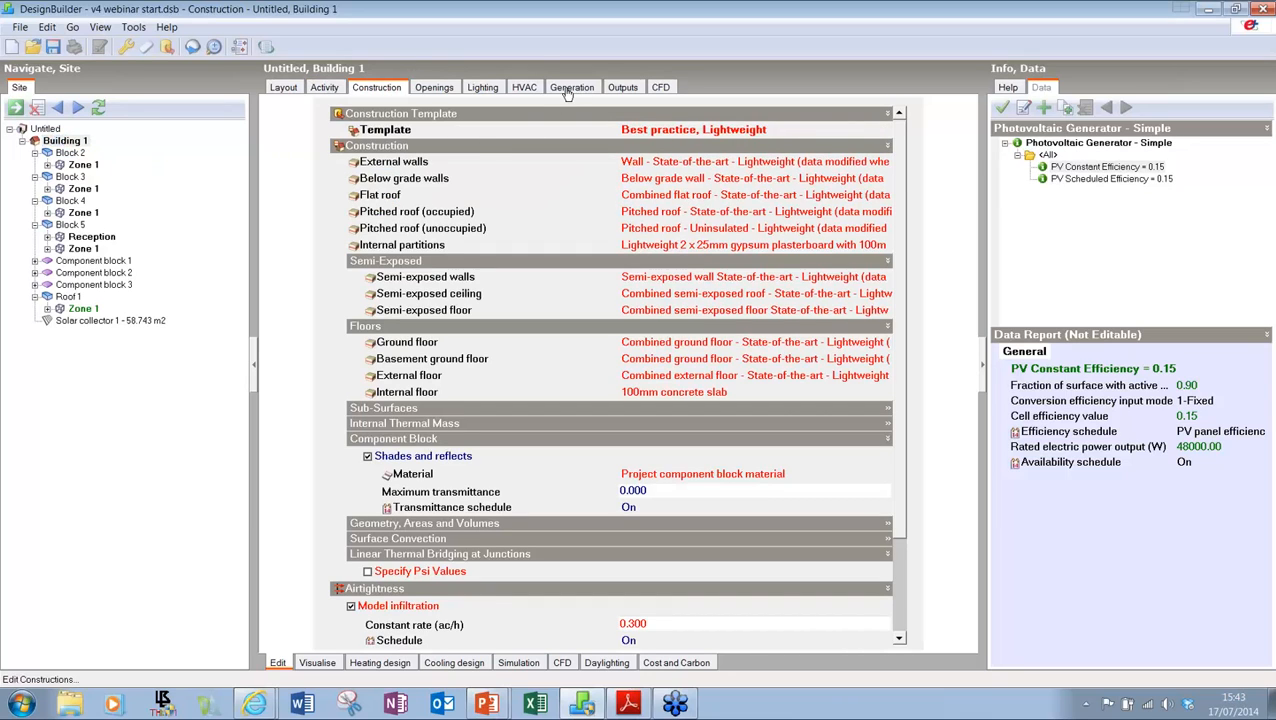
left_click(571, 88)
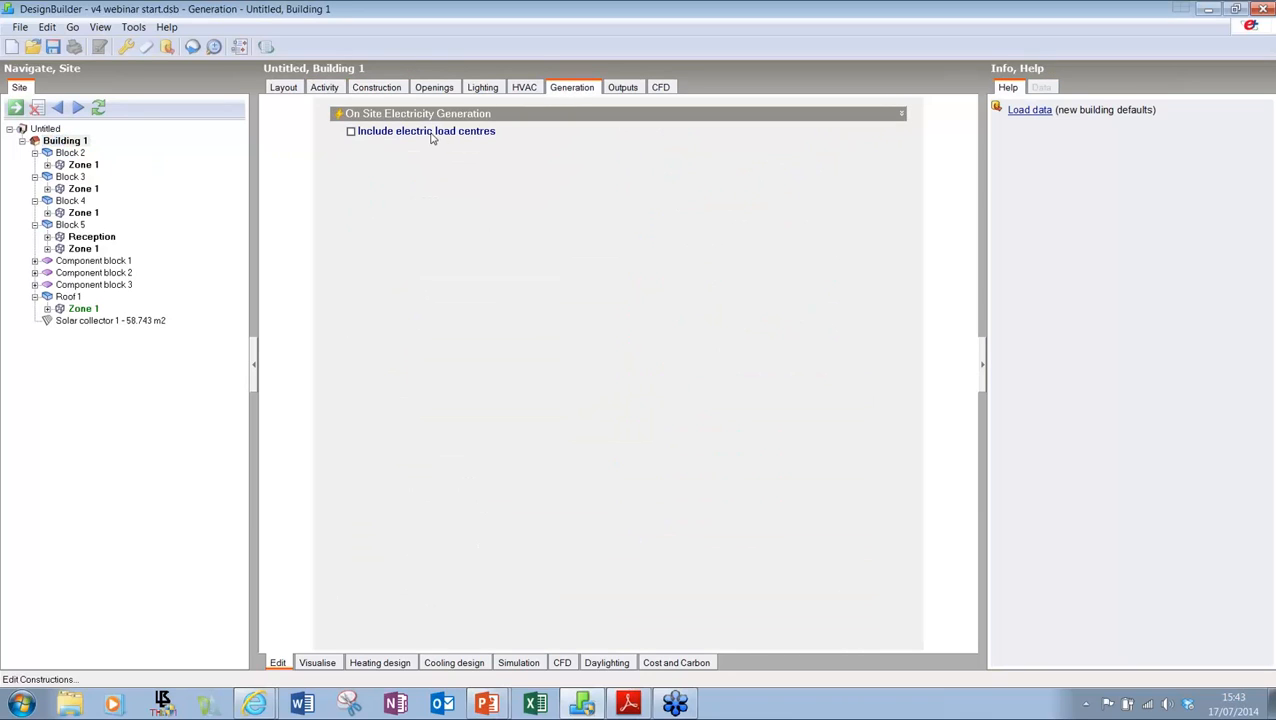
left_click(432, 133)
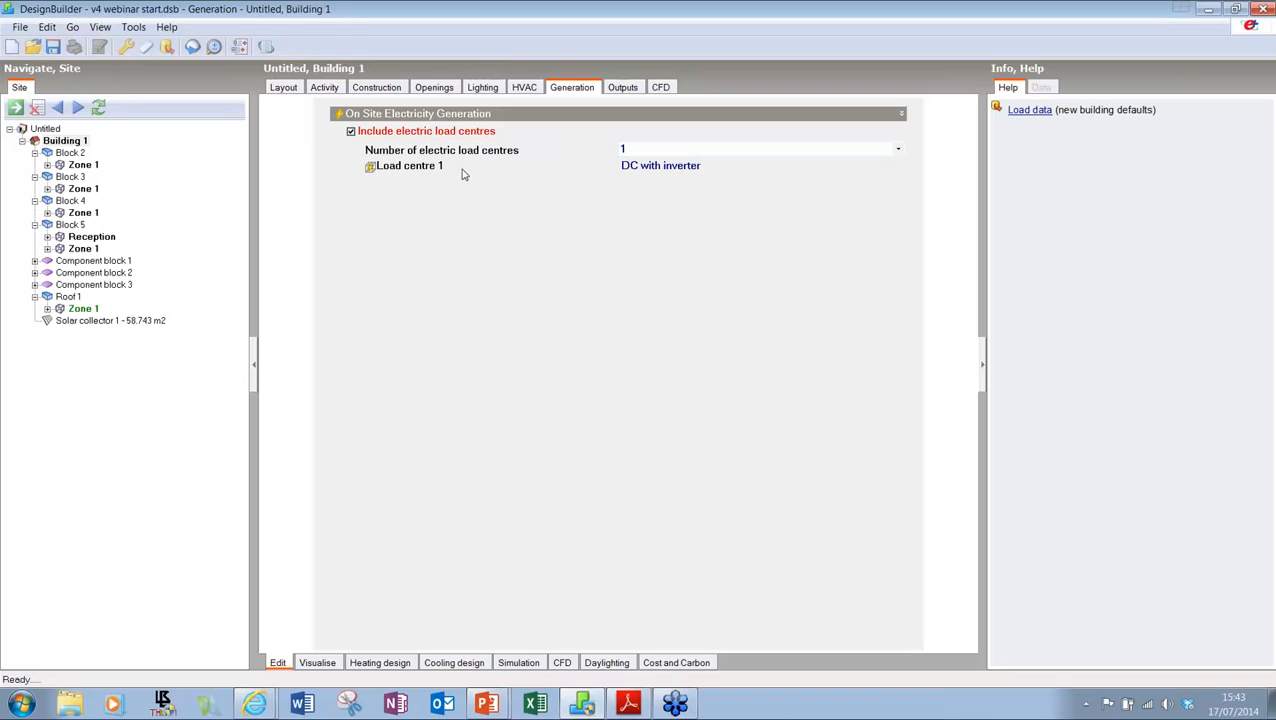
Step: Duplicate the DC with inverter load centre and assign Solar collector 1 as the PV solar collector of the copy's Generator 1
left_click(376, 167)
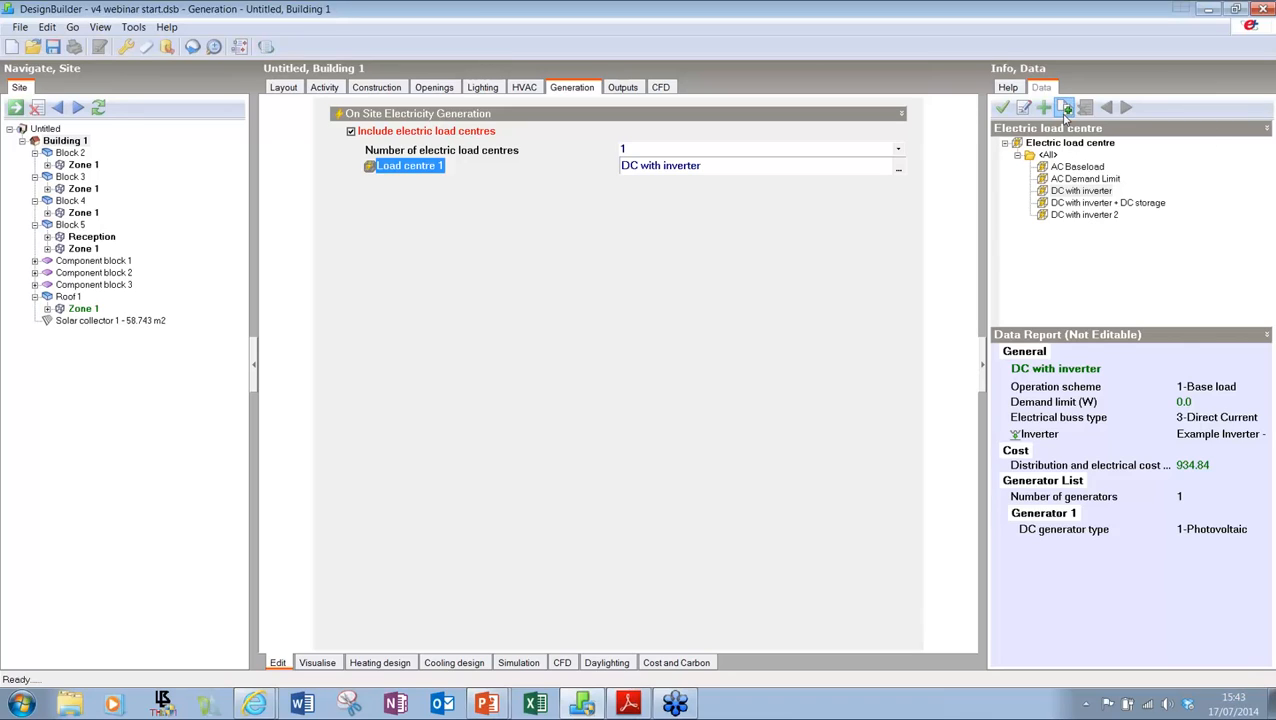
left_click(1065, 109)
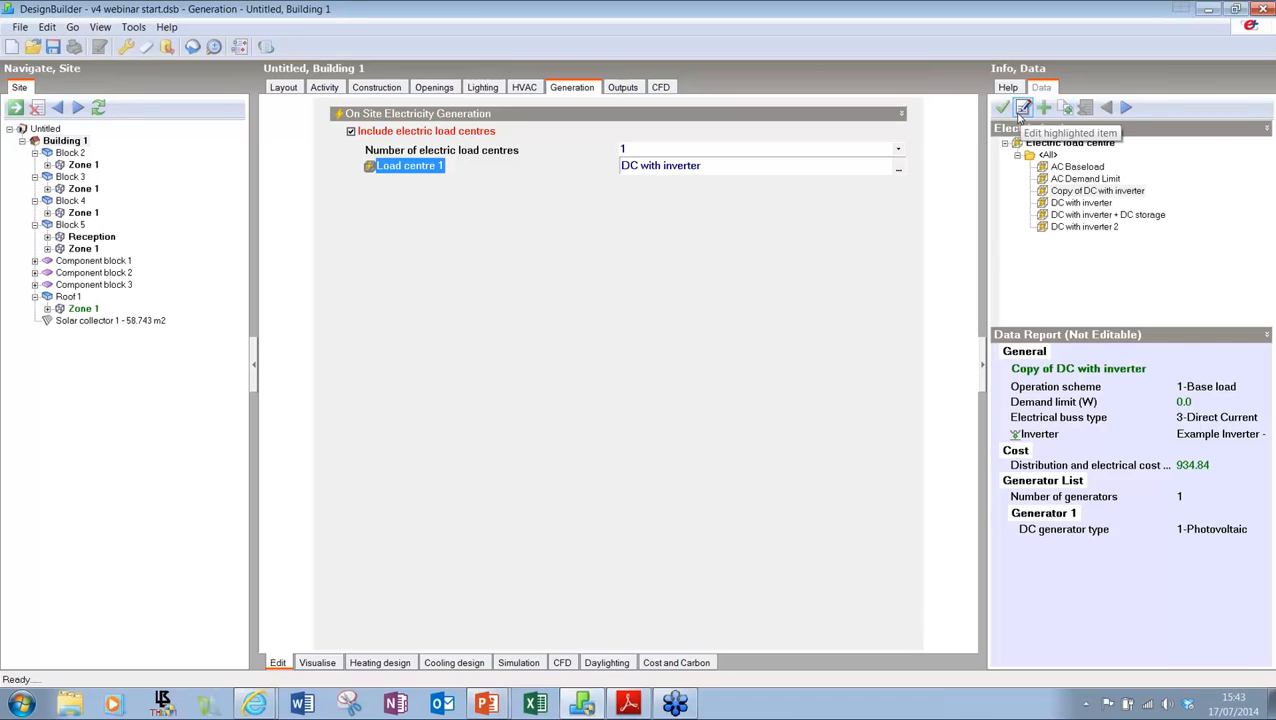
left_click(1021, 109)
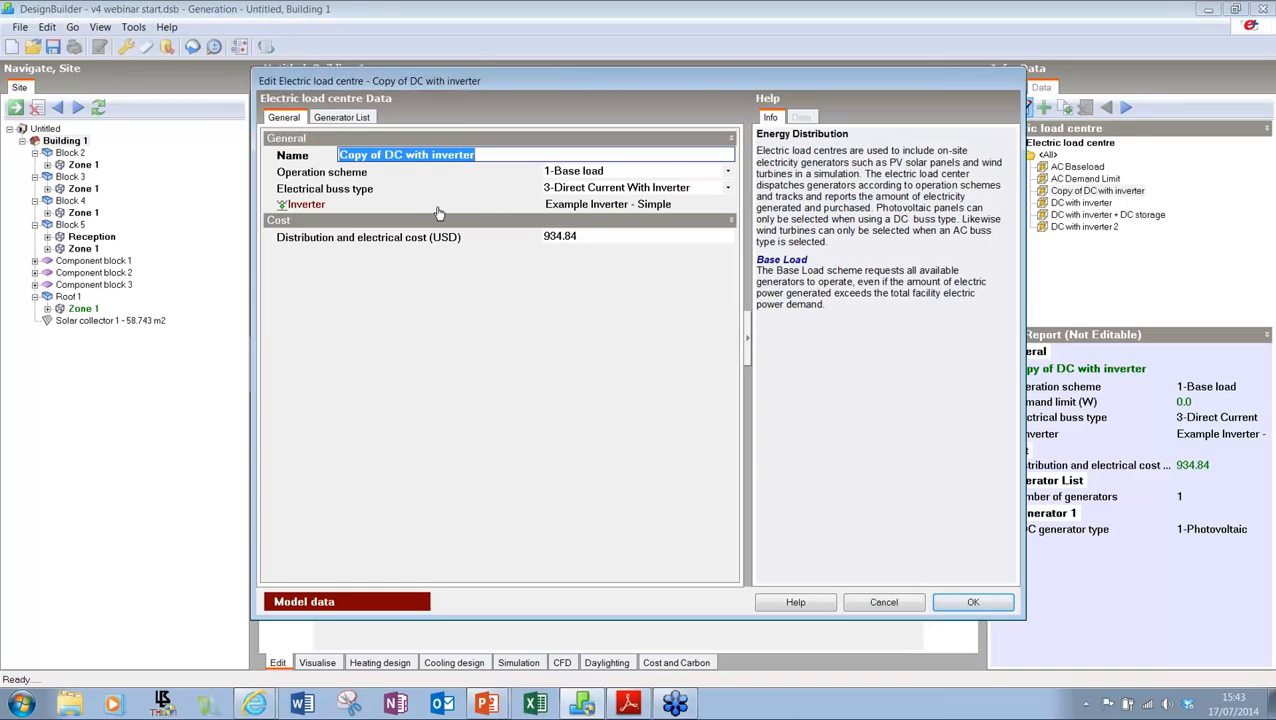
left_click(354, 119)
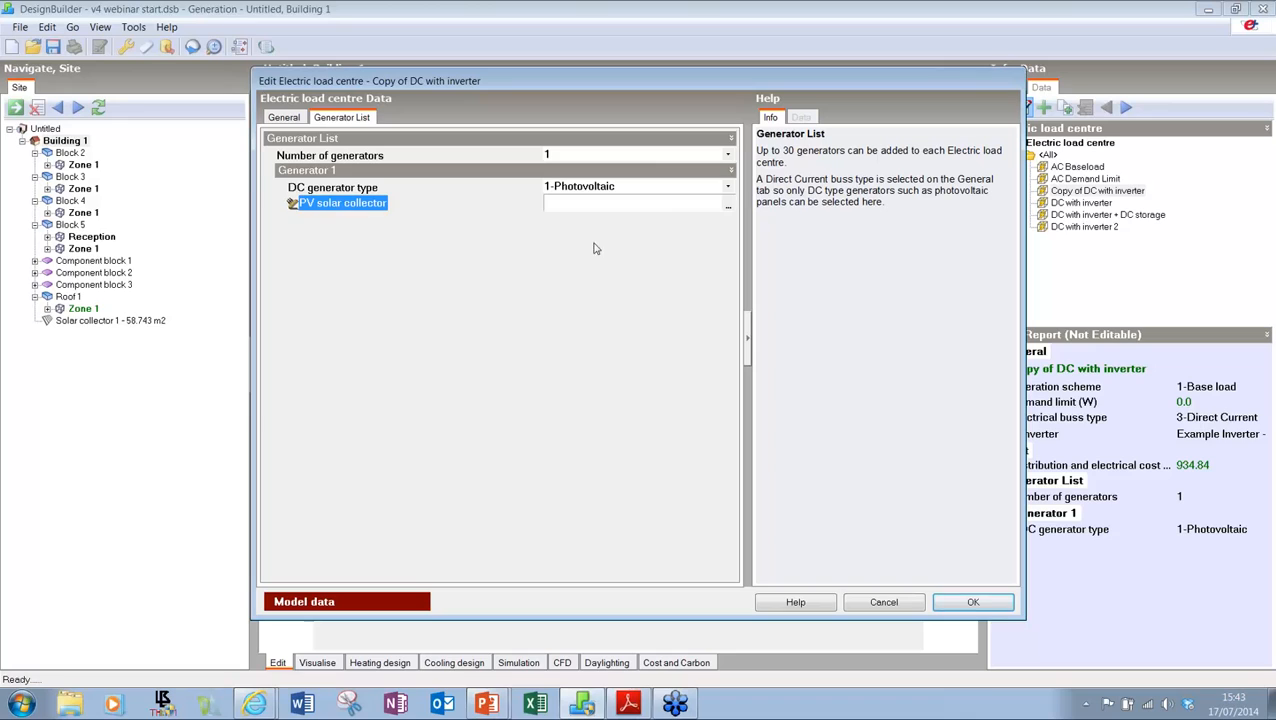
left_click(727, 205)
left_click(383, 222)
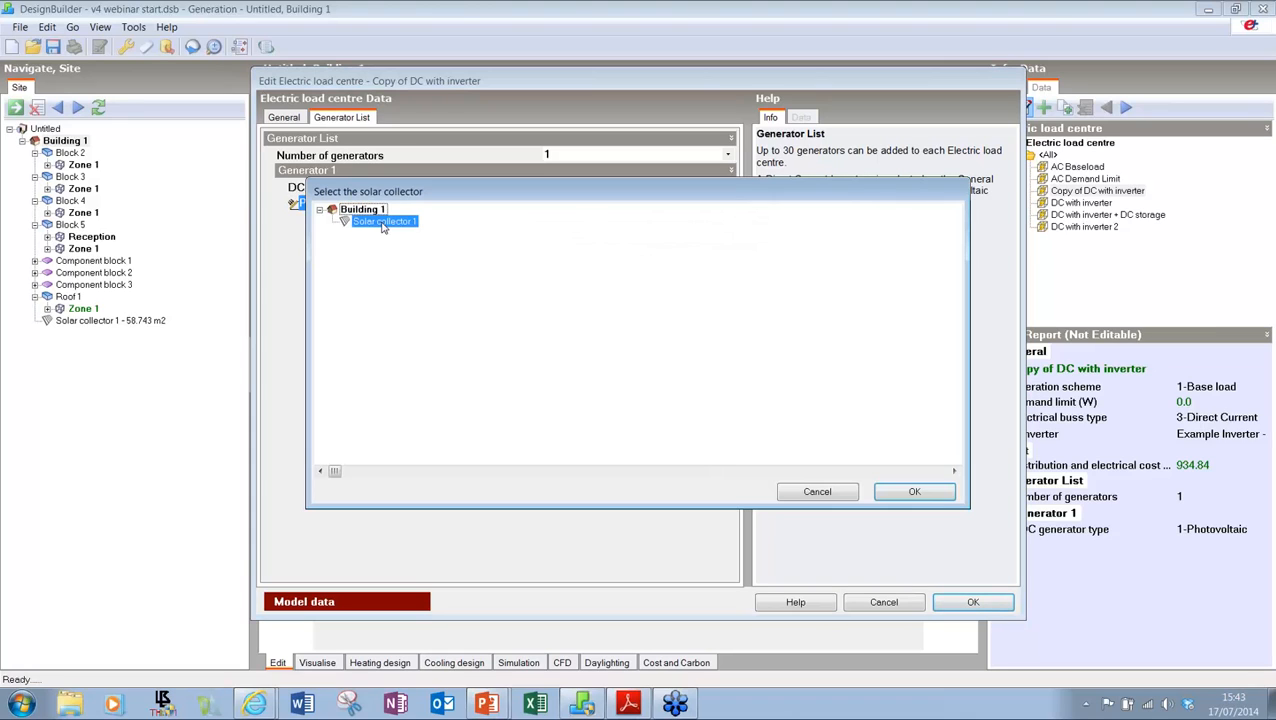
left_click(912, 493)
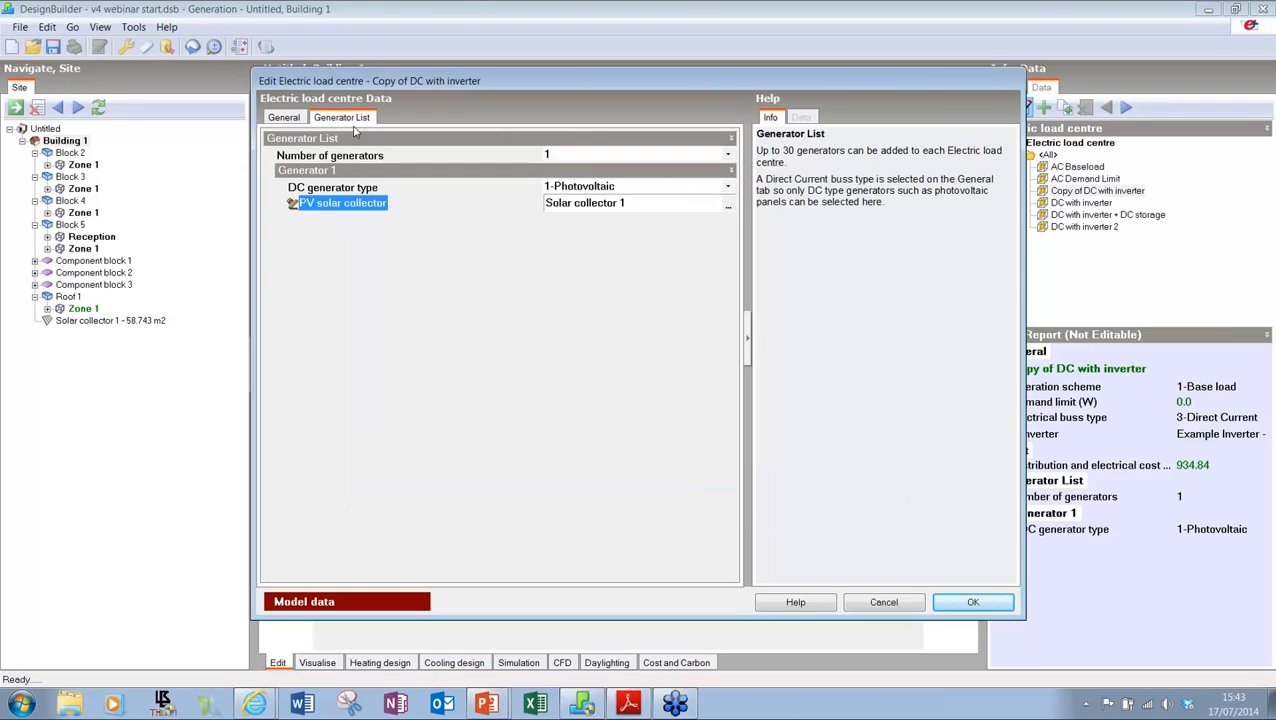
left_click(297, 119)
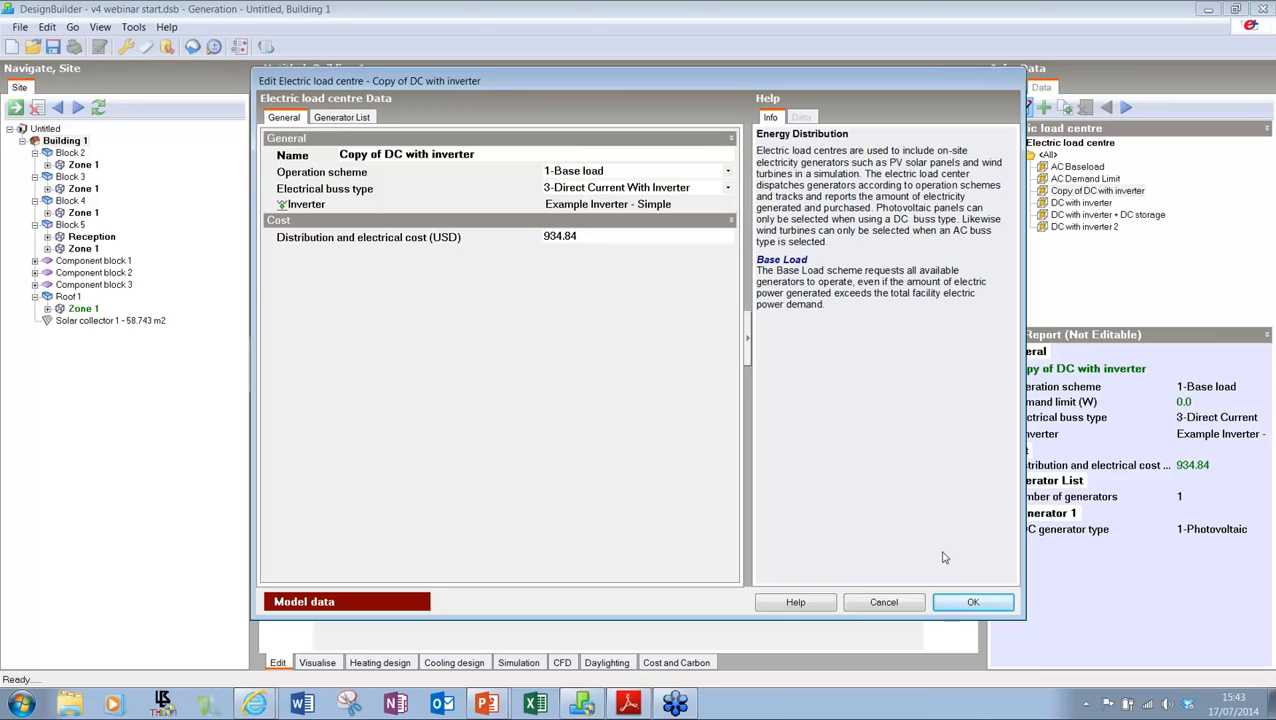
left_click(972, 602)
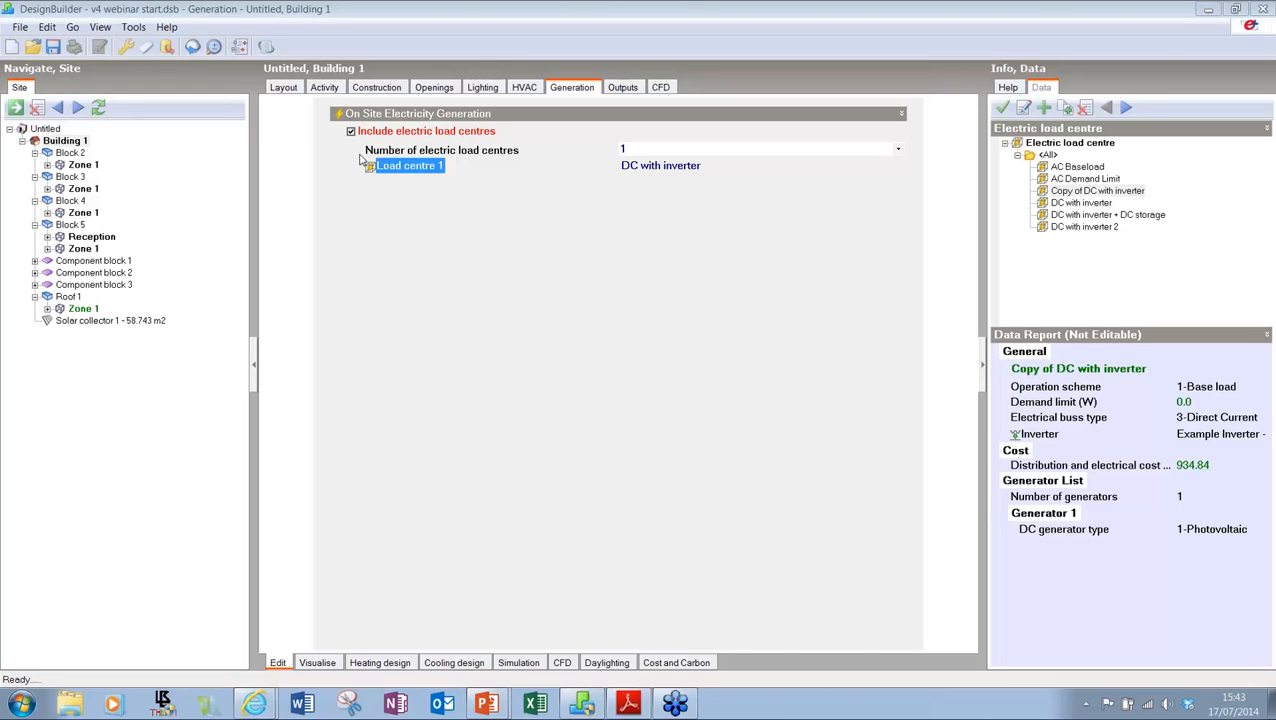
Step: Return to Building 1's layout, set the HVAC model option to Detailed, and open the building's HVAC system
left_click(284, 89)
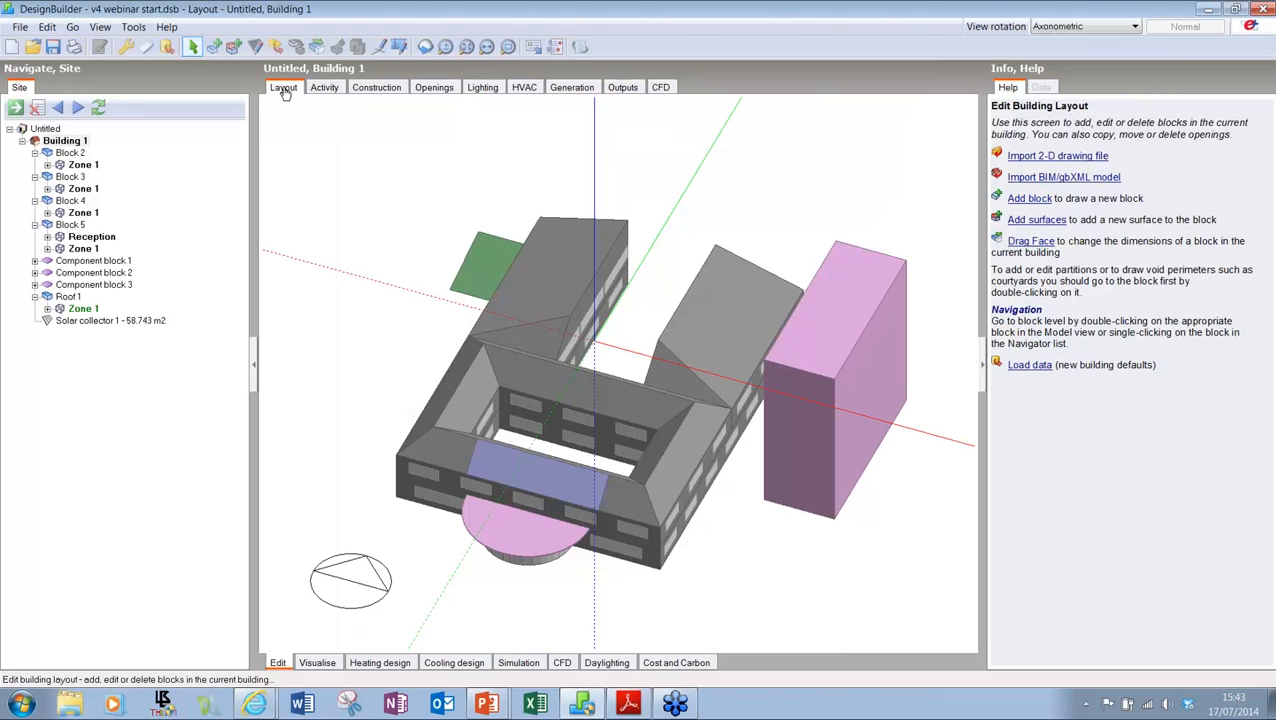
middle_click_drag(800, 356, 749, 348)
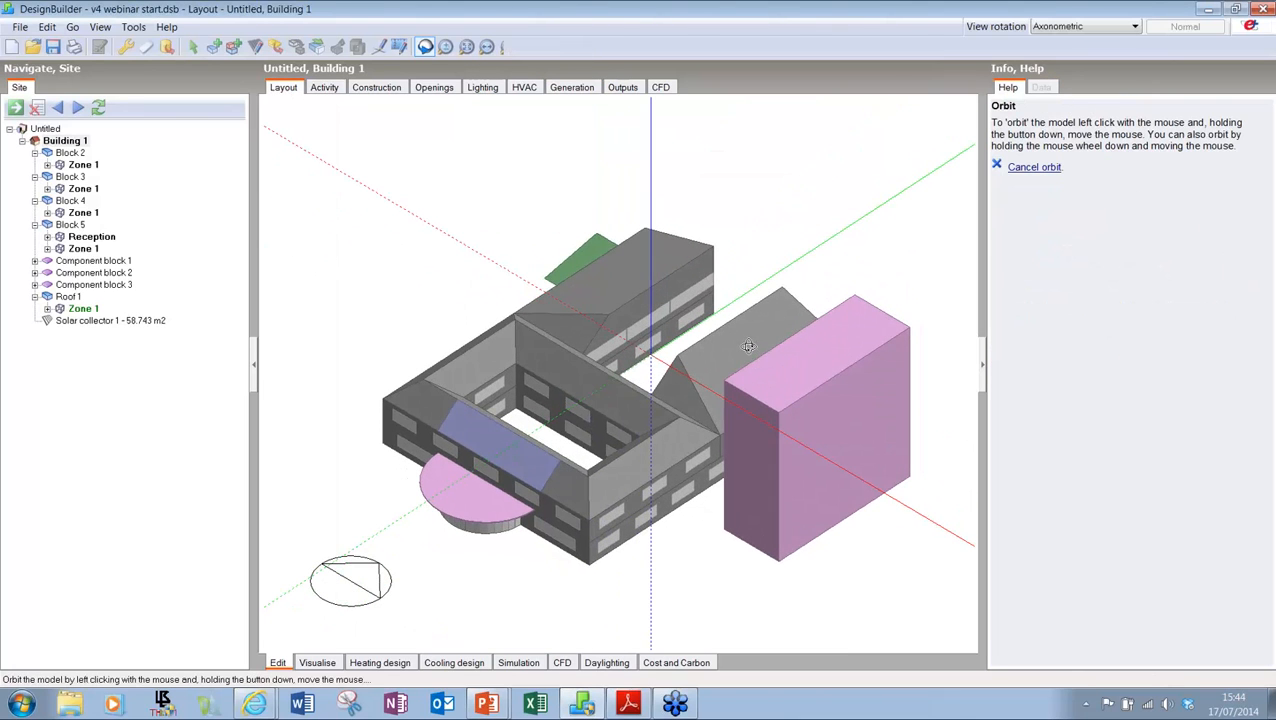
left_click(126, 47)
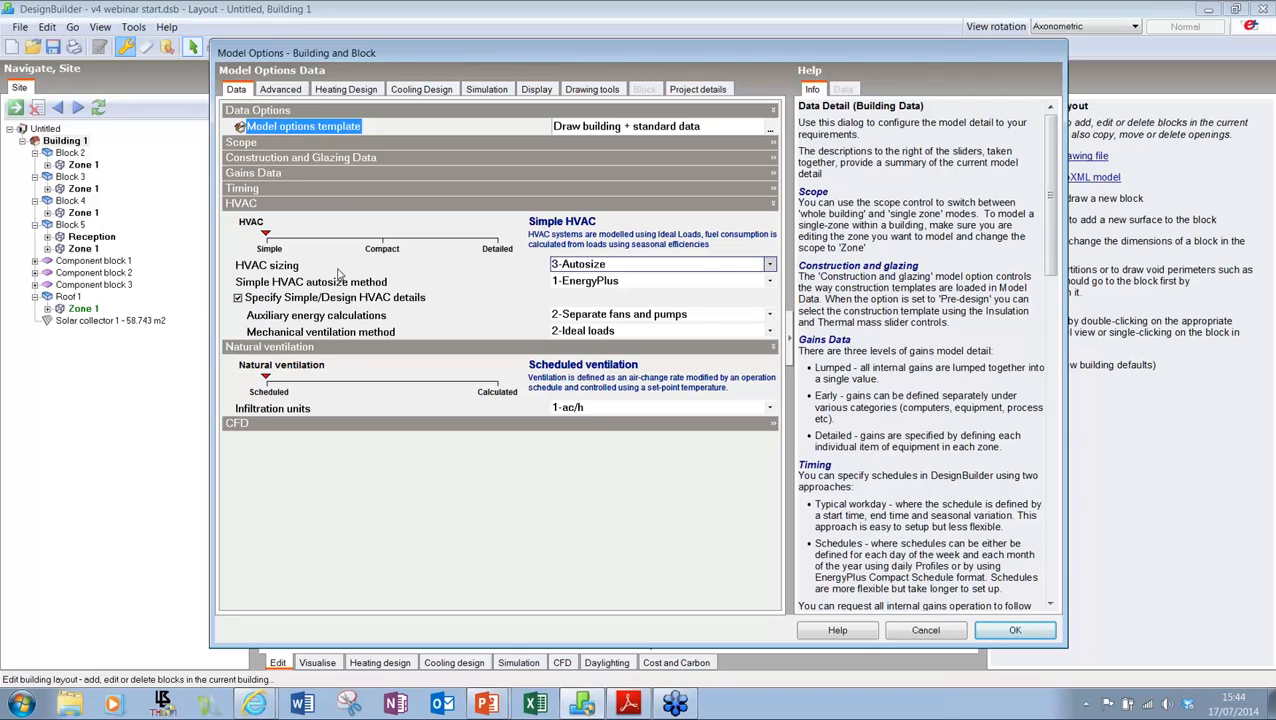
left_click_drag(268, 238, 473, 246)
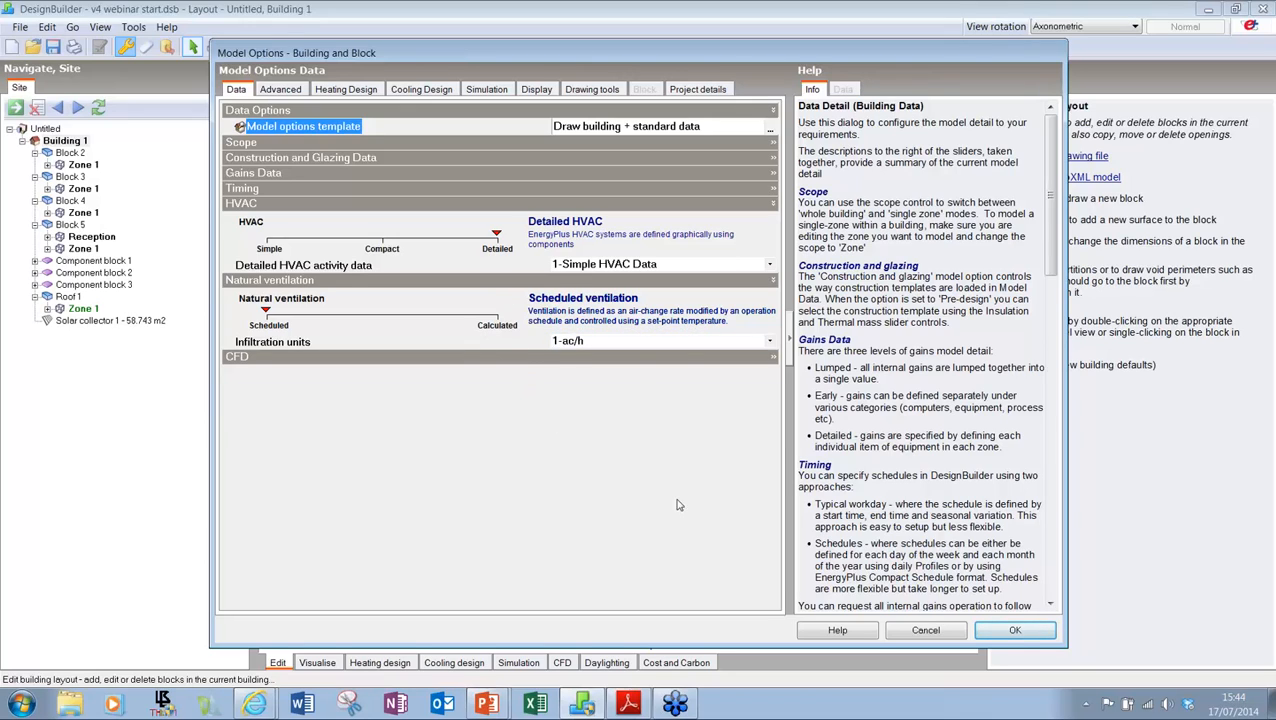
left_click(1020, 638)
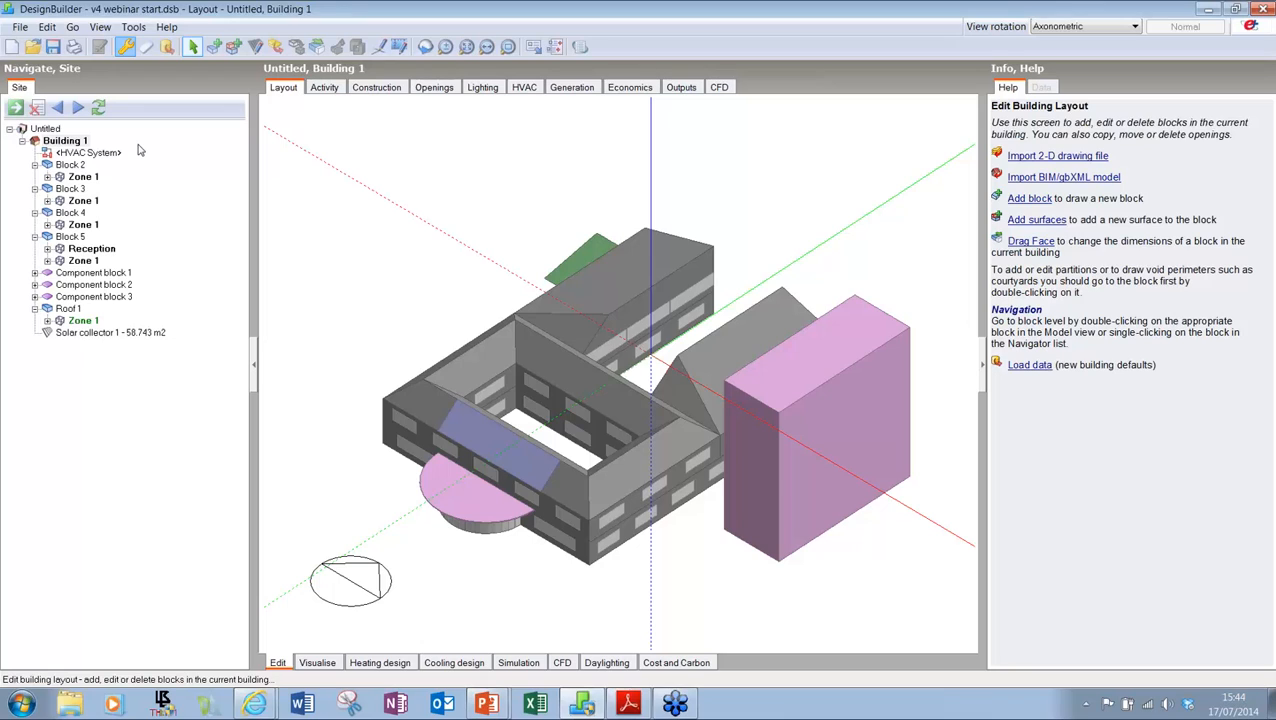
left_click(88, 152)
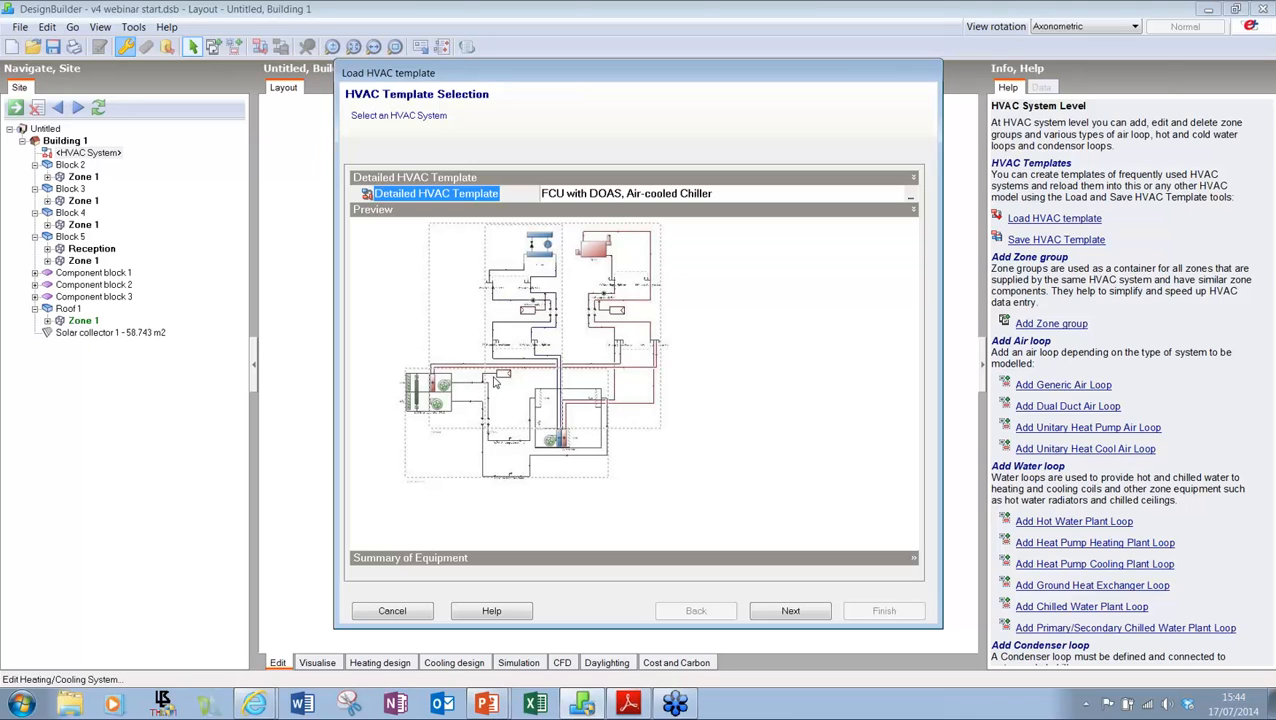
Step: Choose the GSHP - Heated Floor and Chilled Beams template to preview its system diagram
left_click(910, 193)
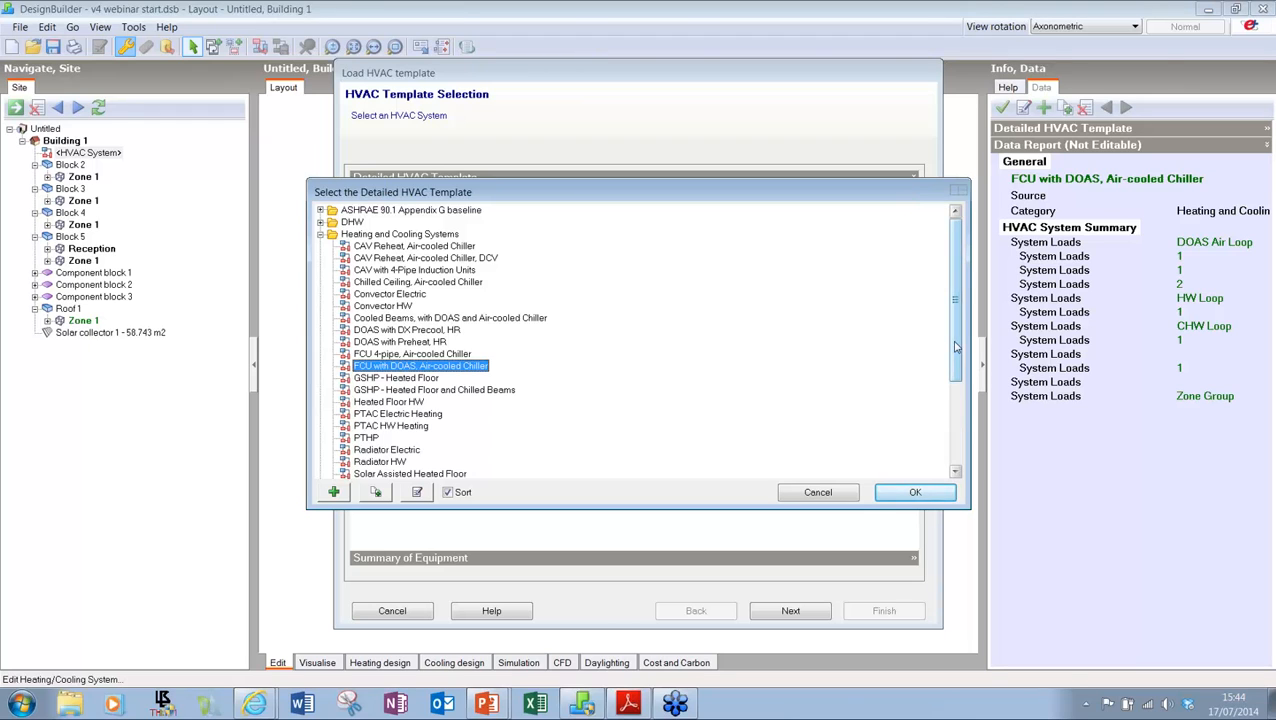
left_click_drag(955, 347, 955, 320)
mouse_move(956, 317)
left_mouse_down()
mouse_move(959, 353)
mouse_move(960, 316)
left_mouse_up()
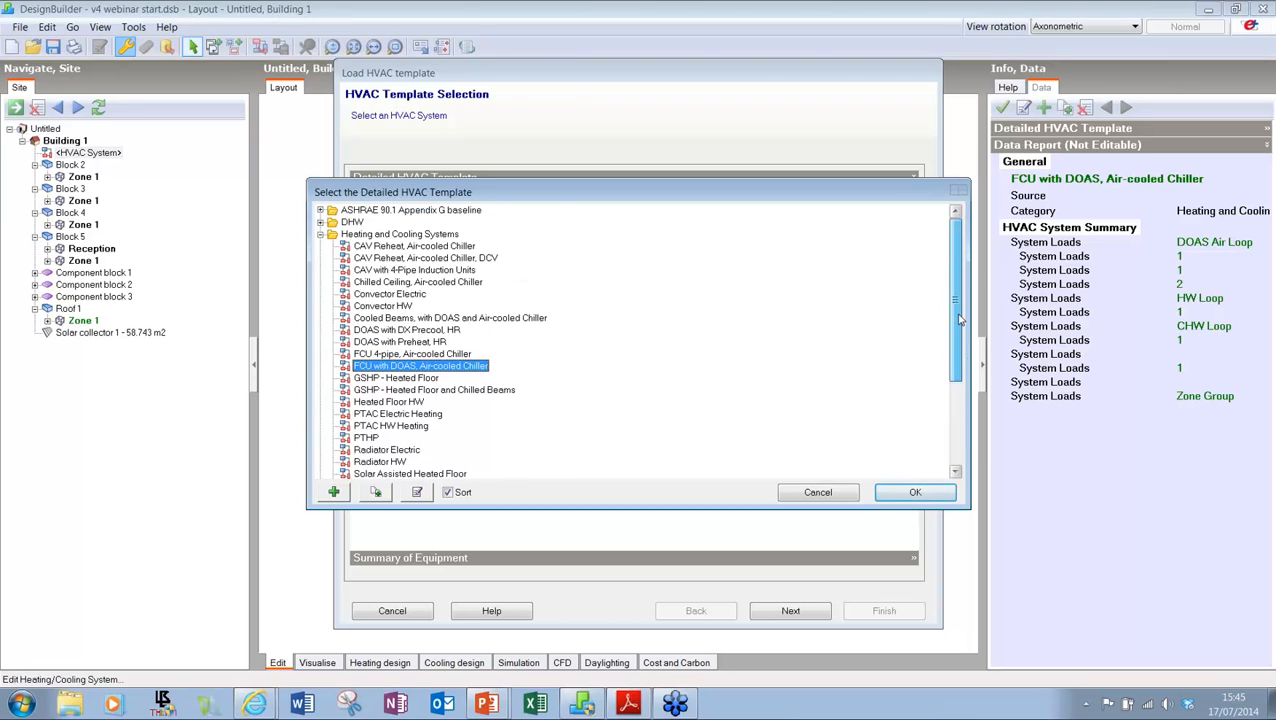
left_click(391, 391)
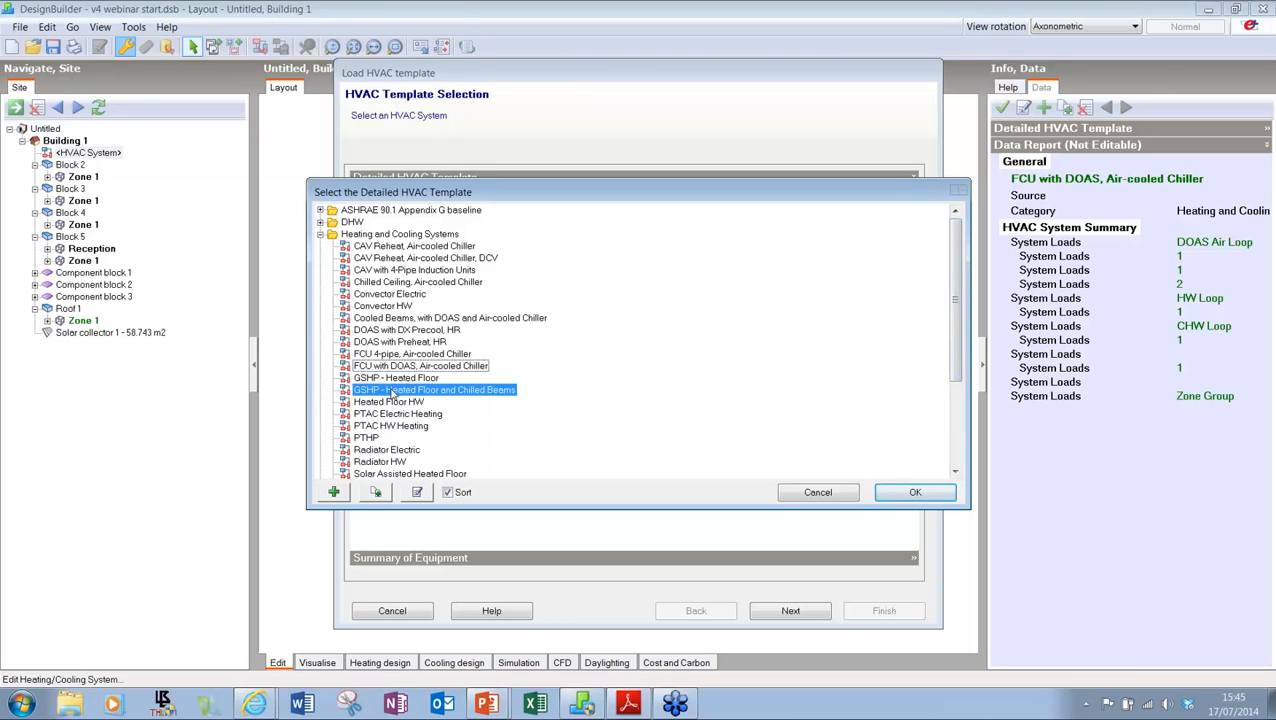
left_click(915, 493)
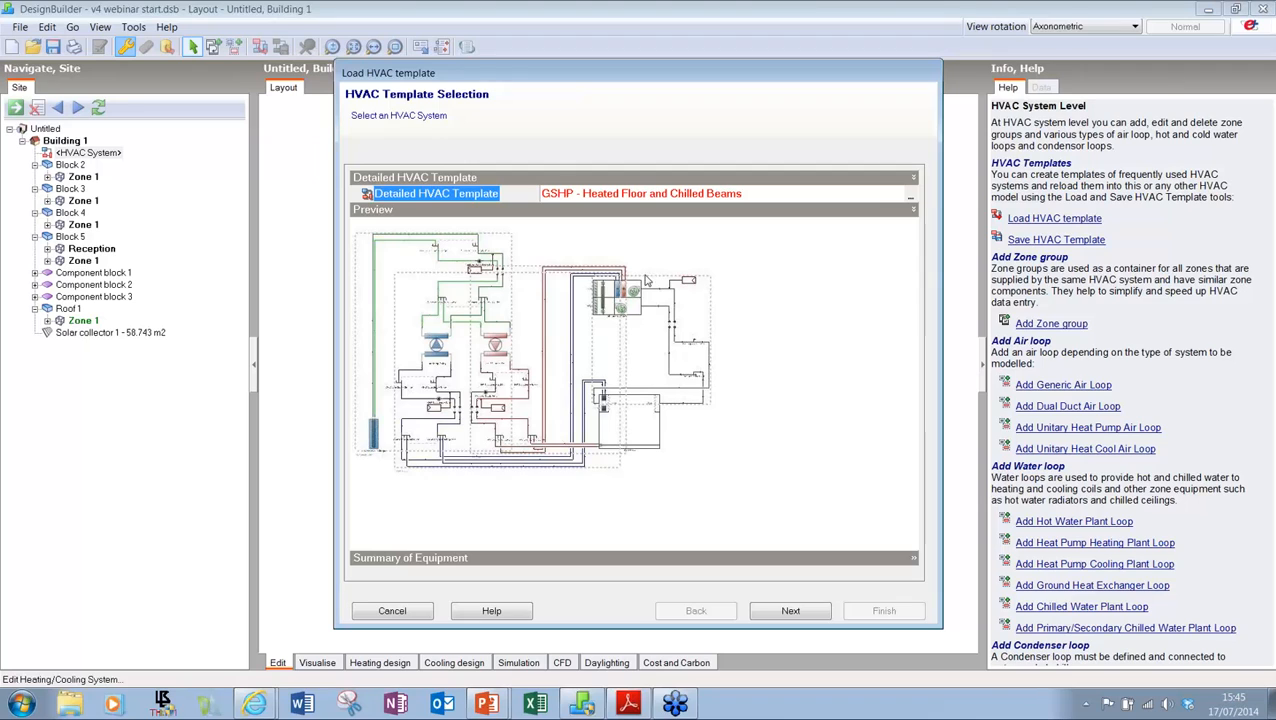
Step: Switch the detailed HVAC template to Solar Assisted Heated Floor to preview its system diagram
left_click(910, 195)
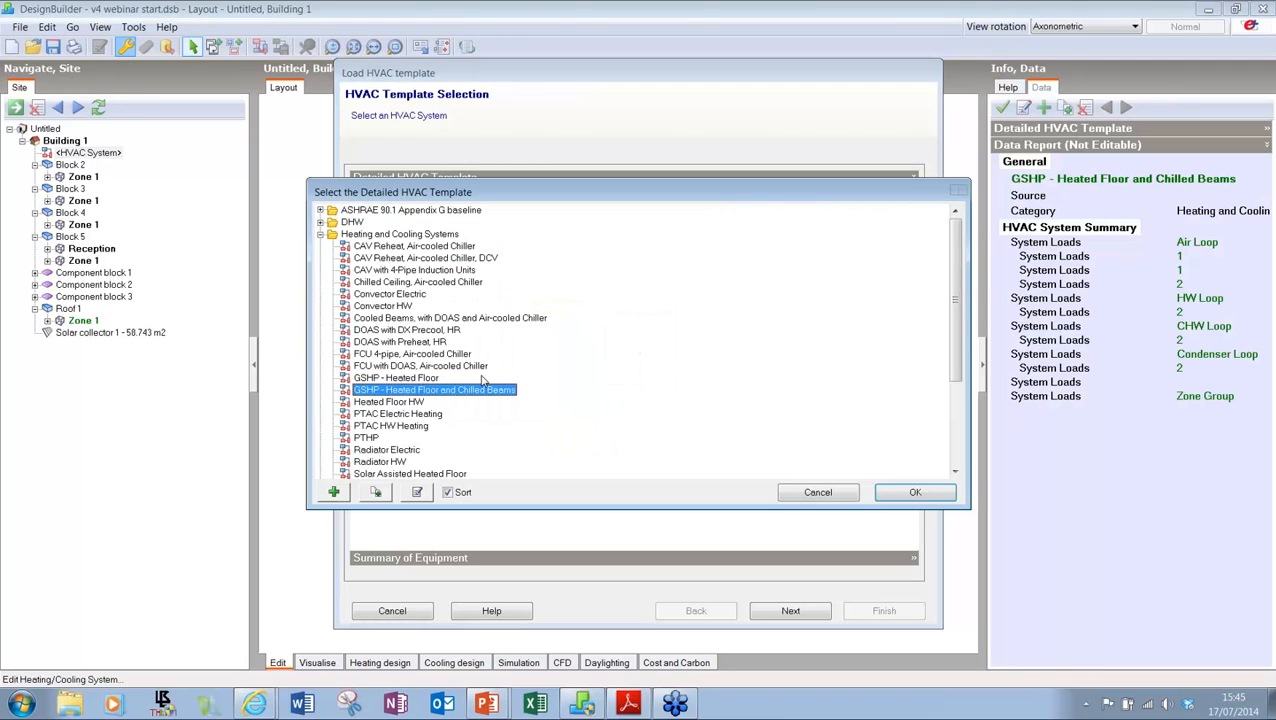
left_click(430, 474)
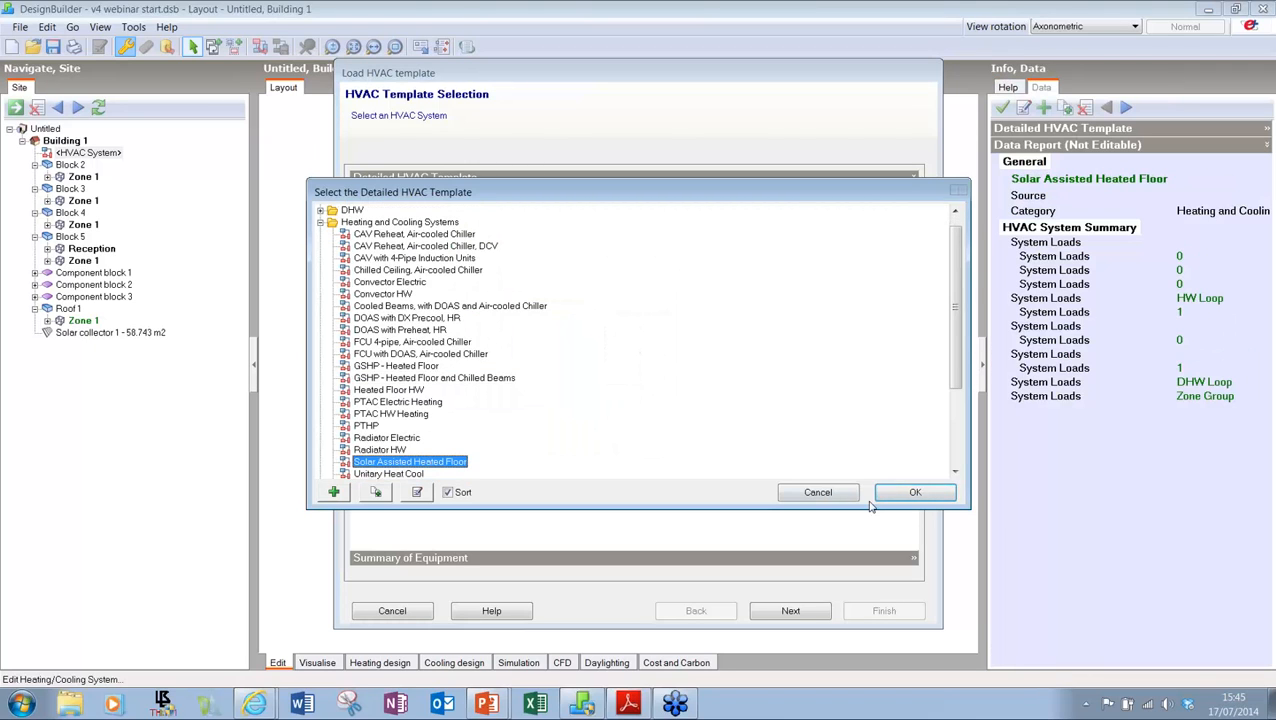
left_click(912, 492)
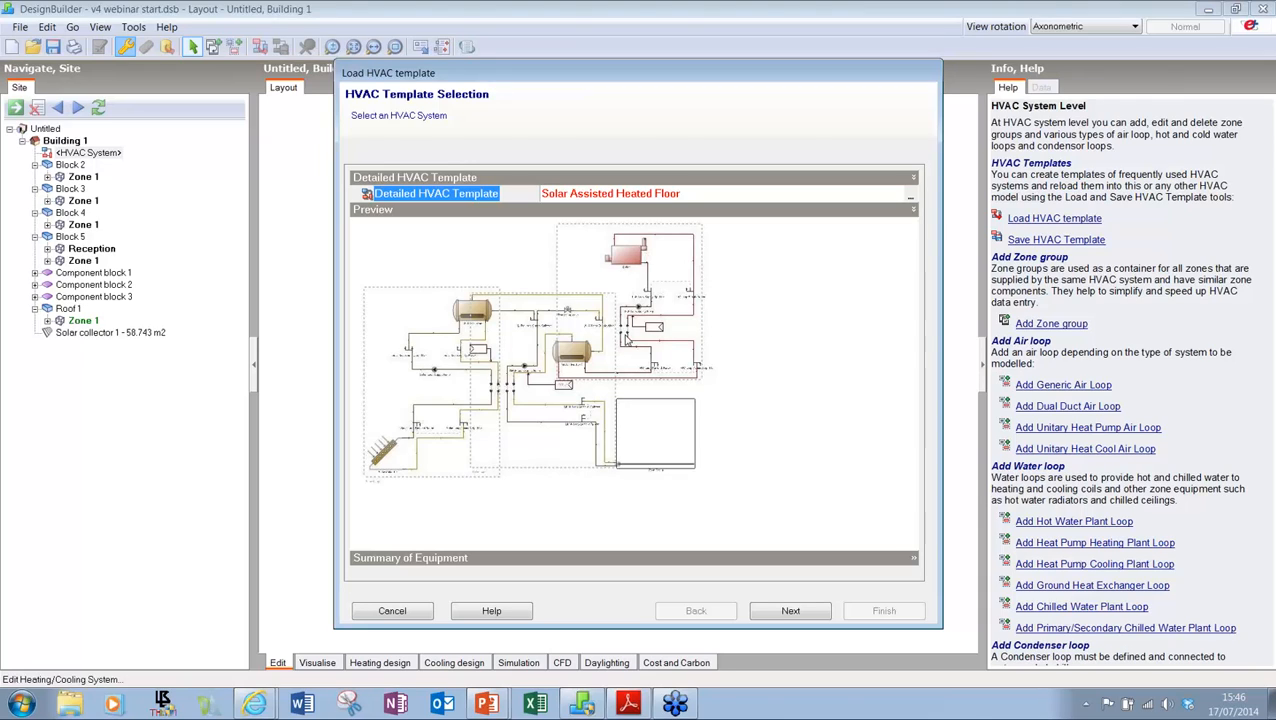
Step: Browse the ASHRAE 90.1 Appendix G baseline templates and select FCU with DOAS, Air-cooled Chiller as the detailed HVAC template
left_click(910, 197)
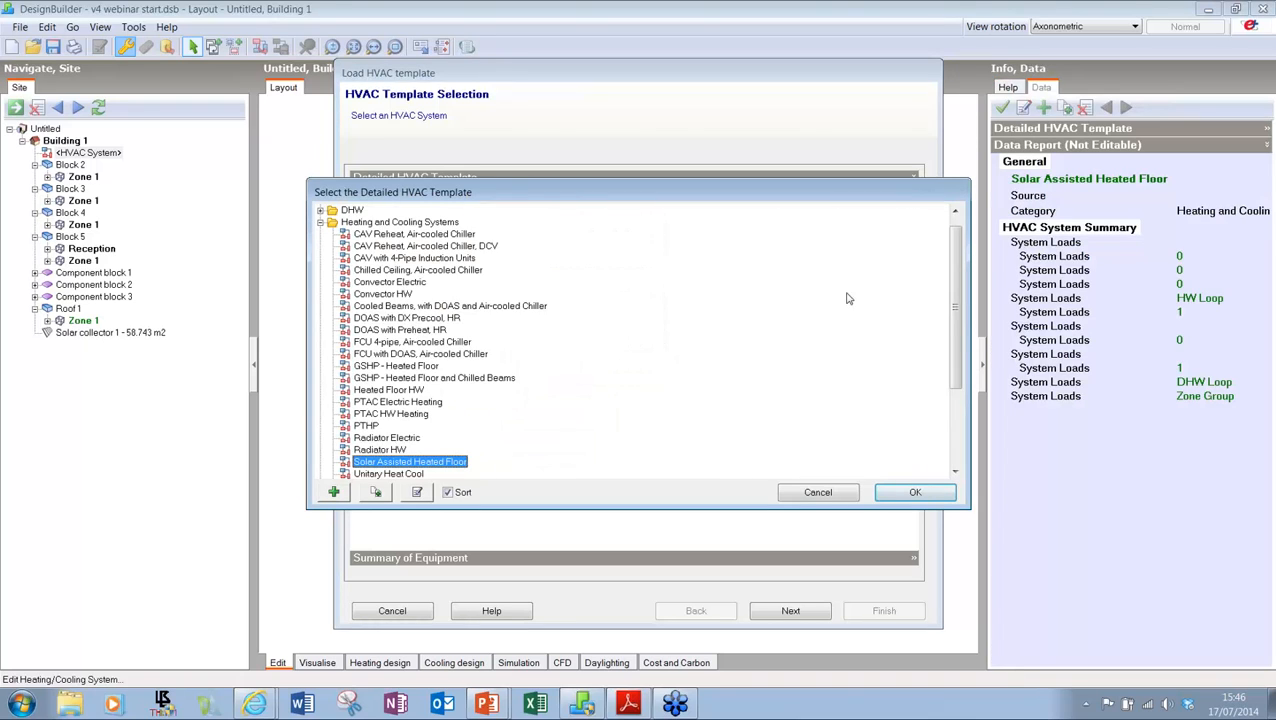
left_click_drag(952, 315, 952, 303)
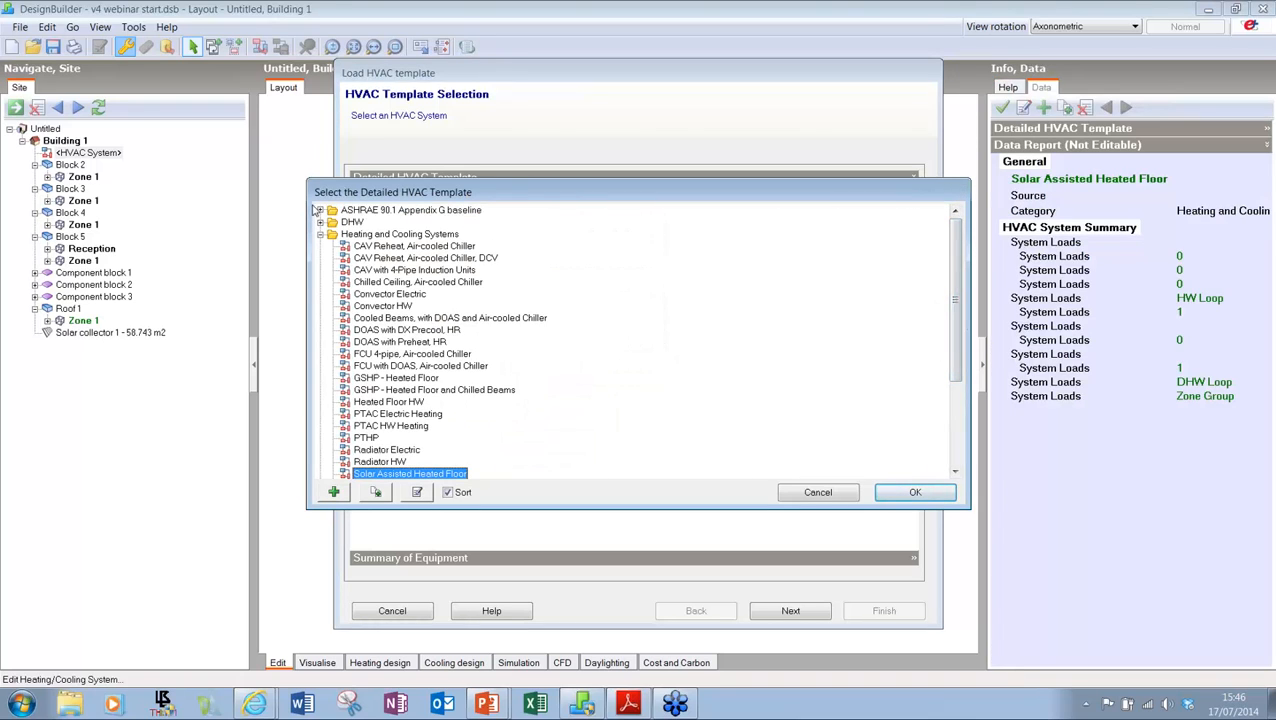
left_click(319, 210)
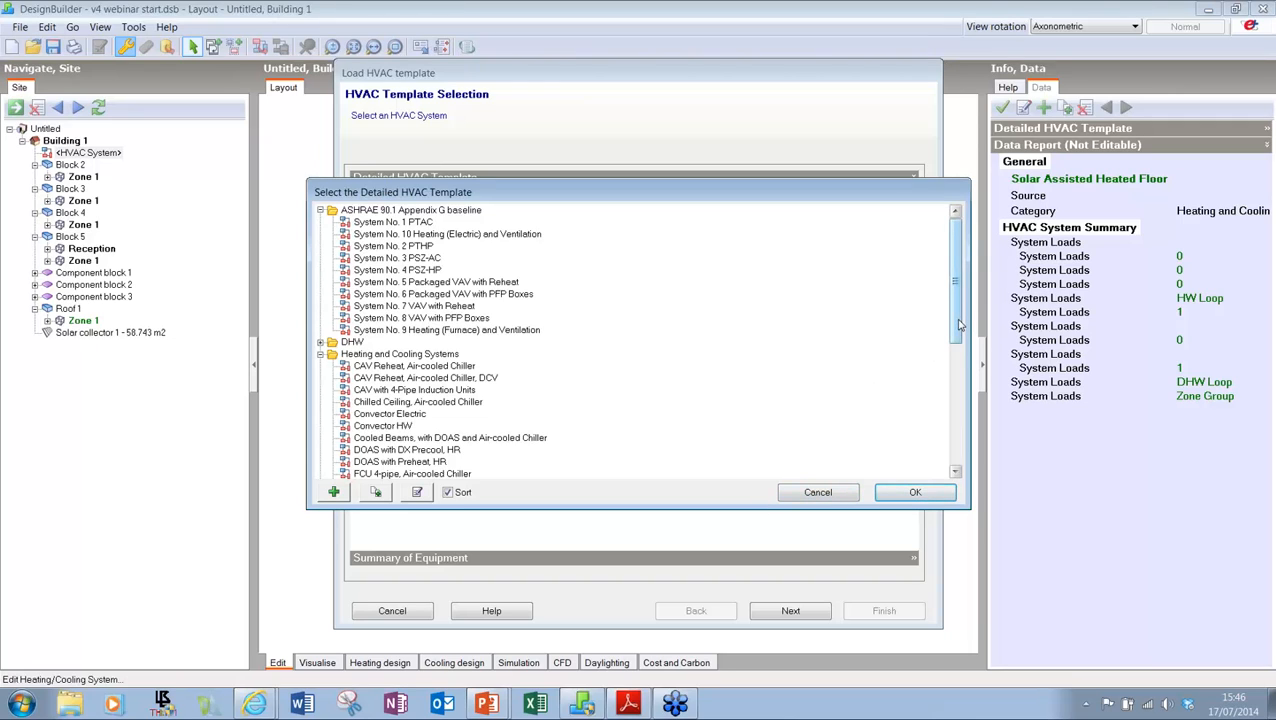
left_click_drag(959, 325, 958, 345)
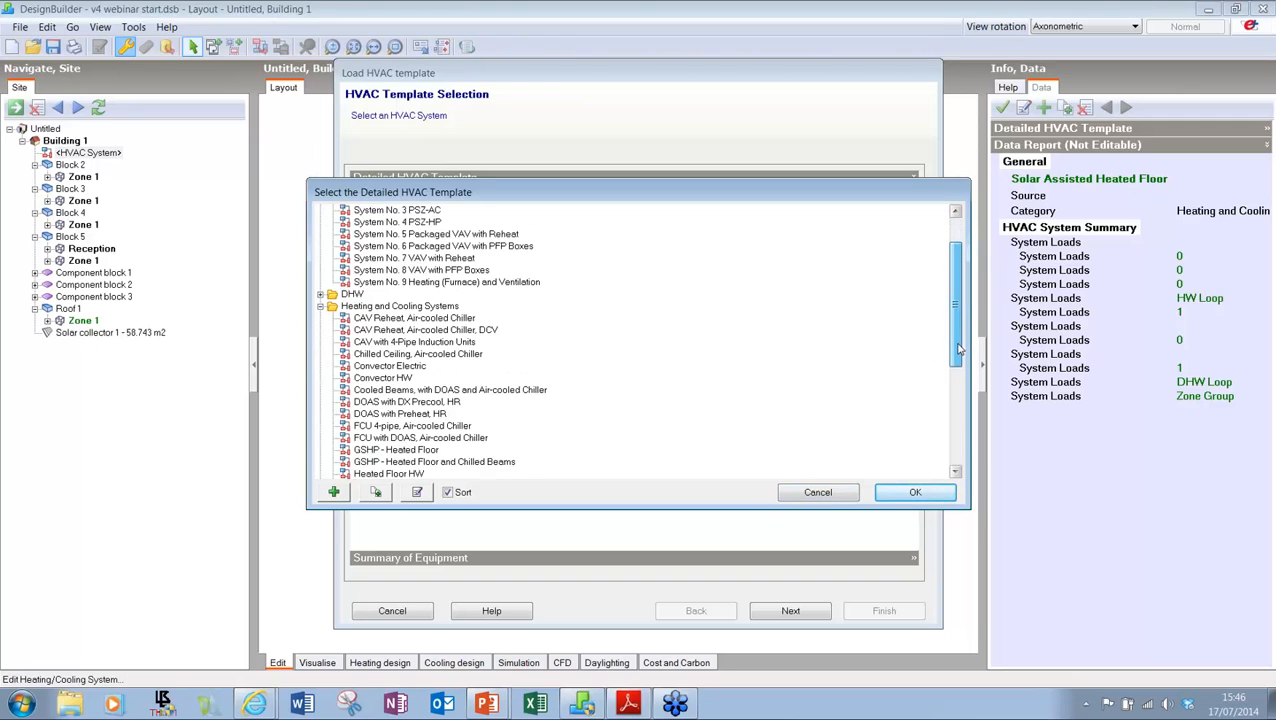
left_click(421, 439)
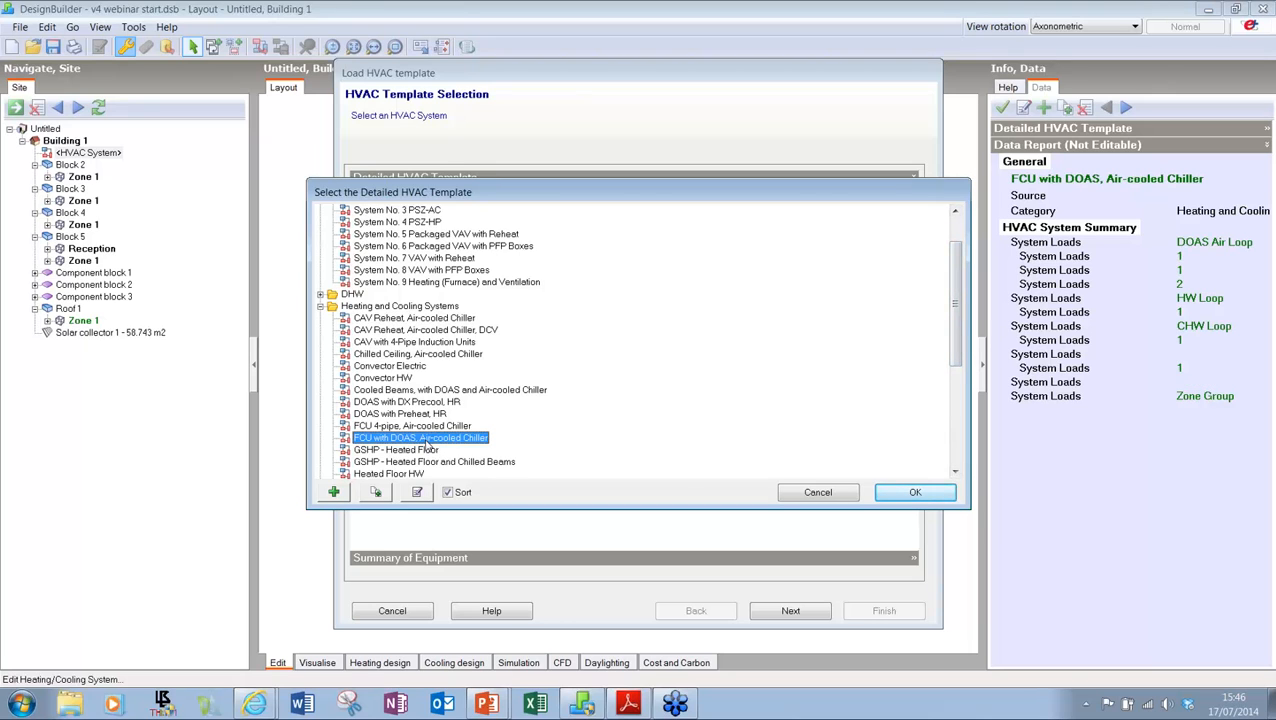
left_click(914, 493)
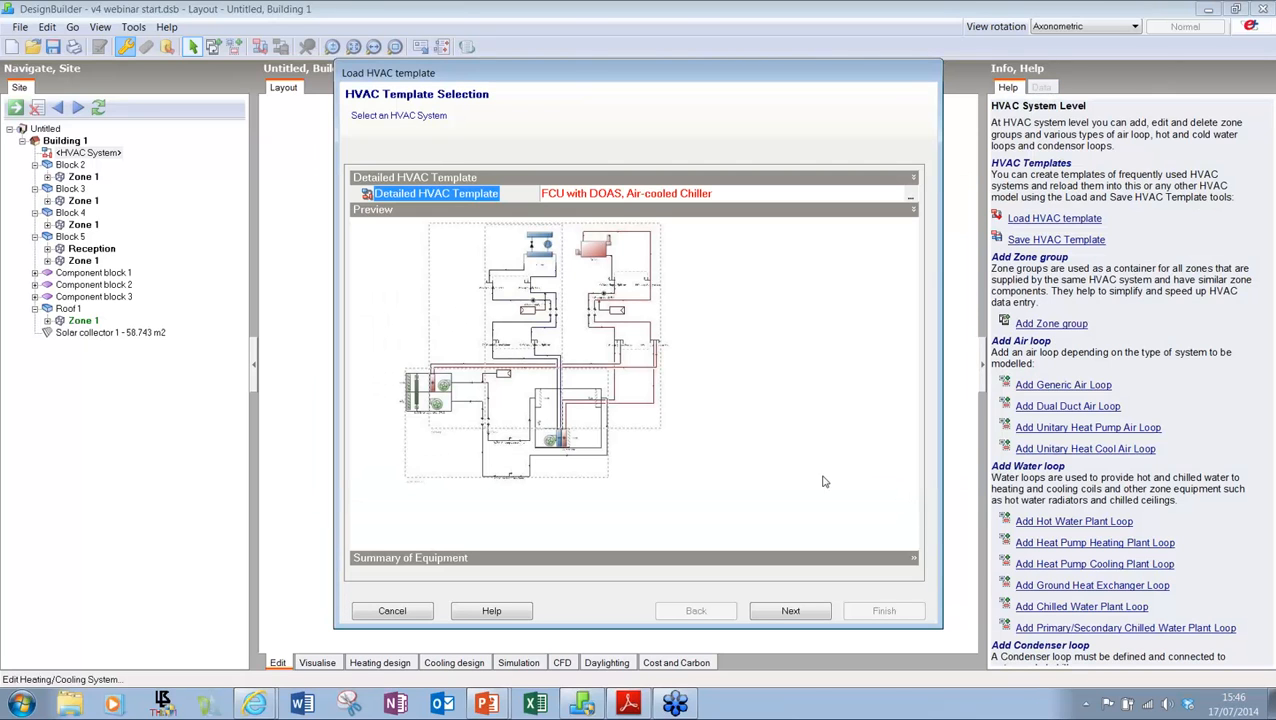
Step: Exclude Roof 1's Zone 1 from the served zones, load the HVAC template, and open the zone group in the system diagram
left_click(779, 613)
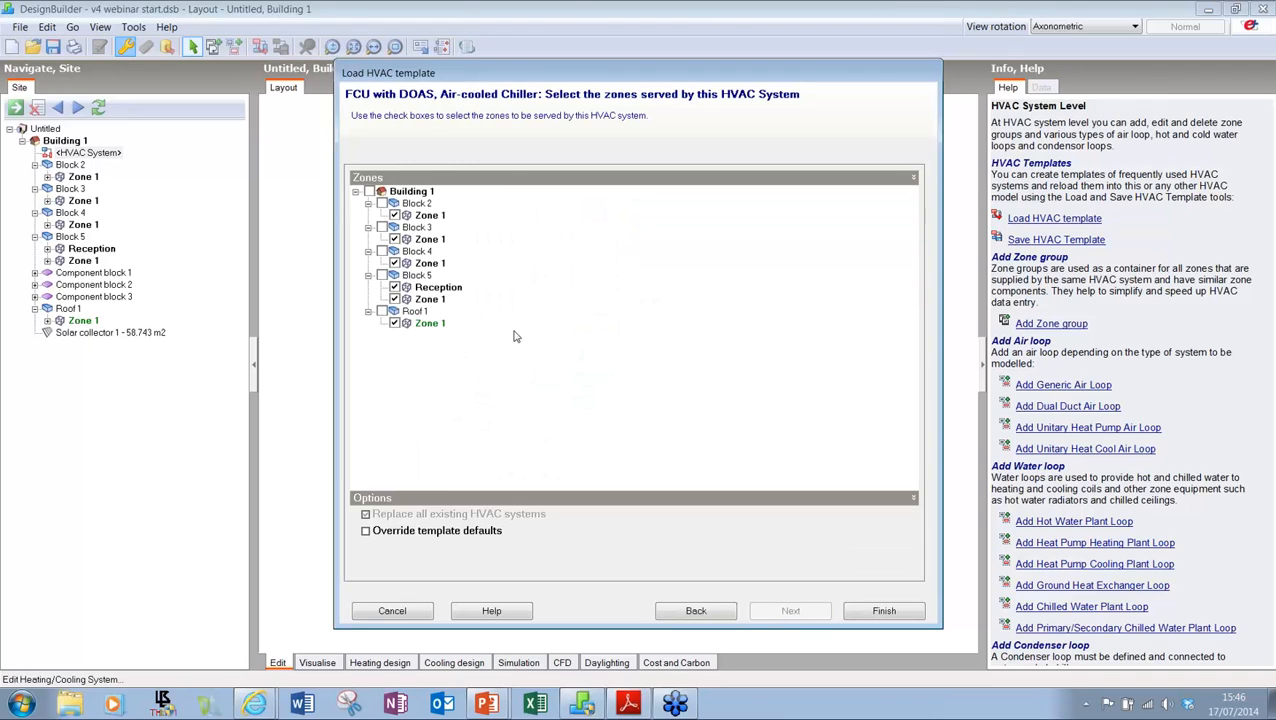
left_click(394, 323)
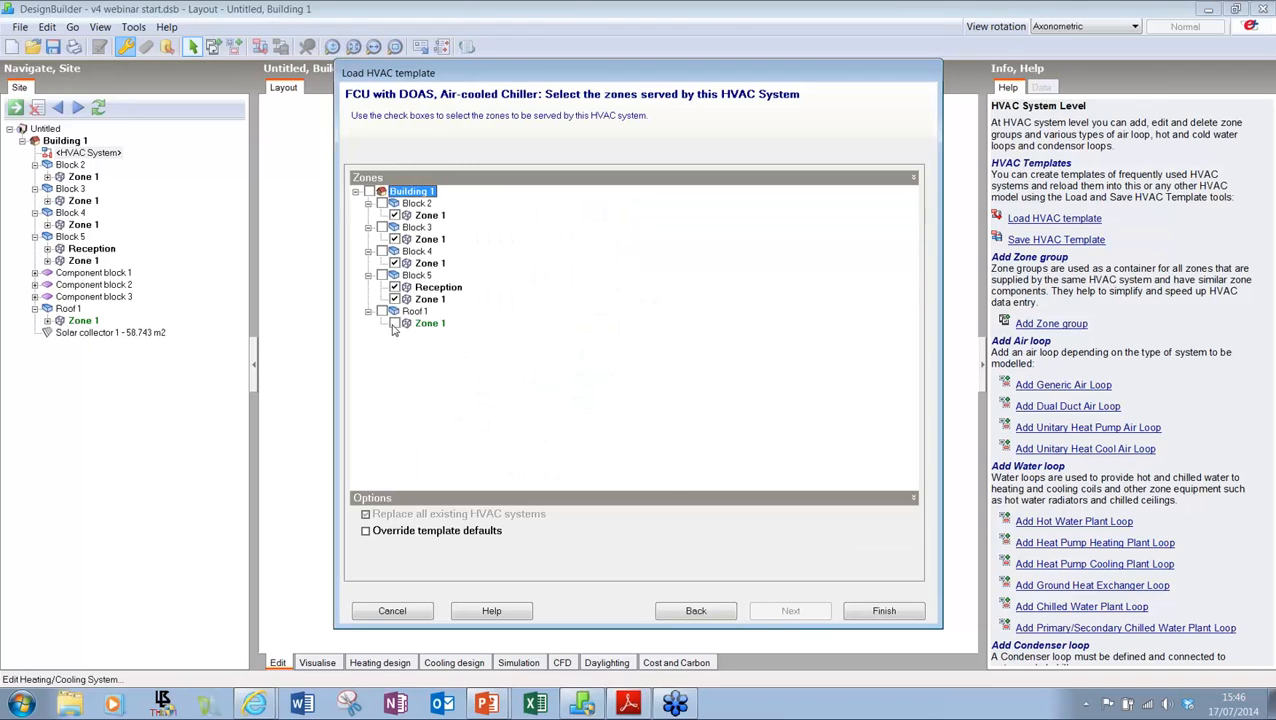
left_click(882, 612)
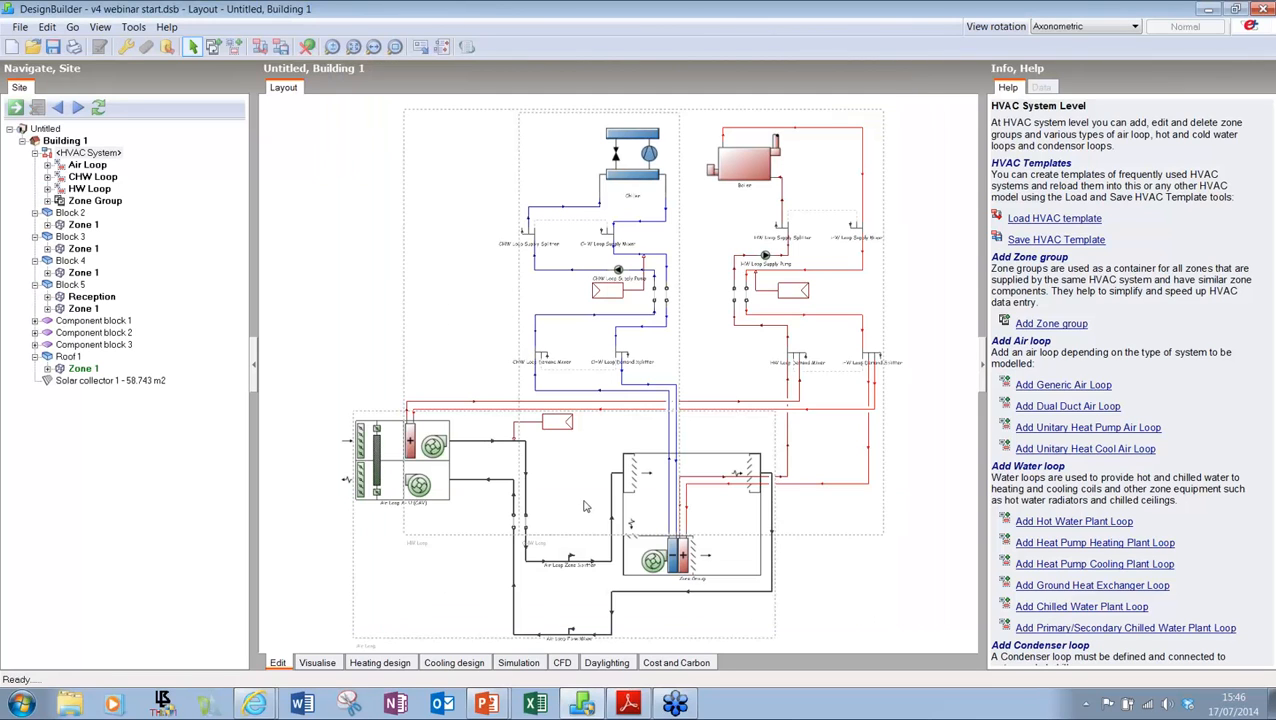
double_click(700, 510)
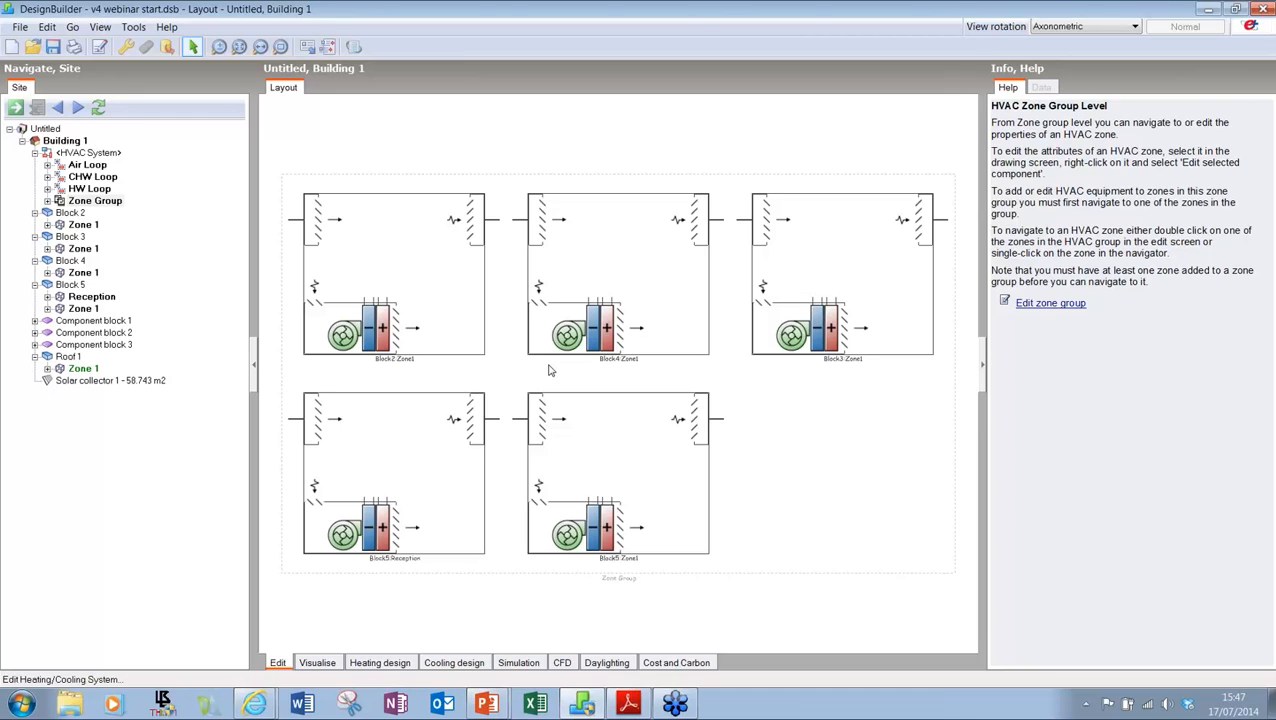
Step: Open the chiller on the chilled water loop's supply side for editing, starting from the overall HVAC system diagram
left_click(88, 153)
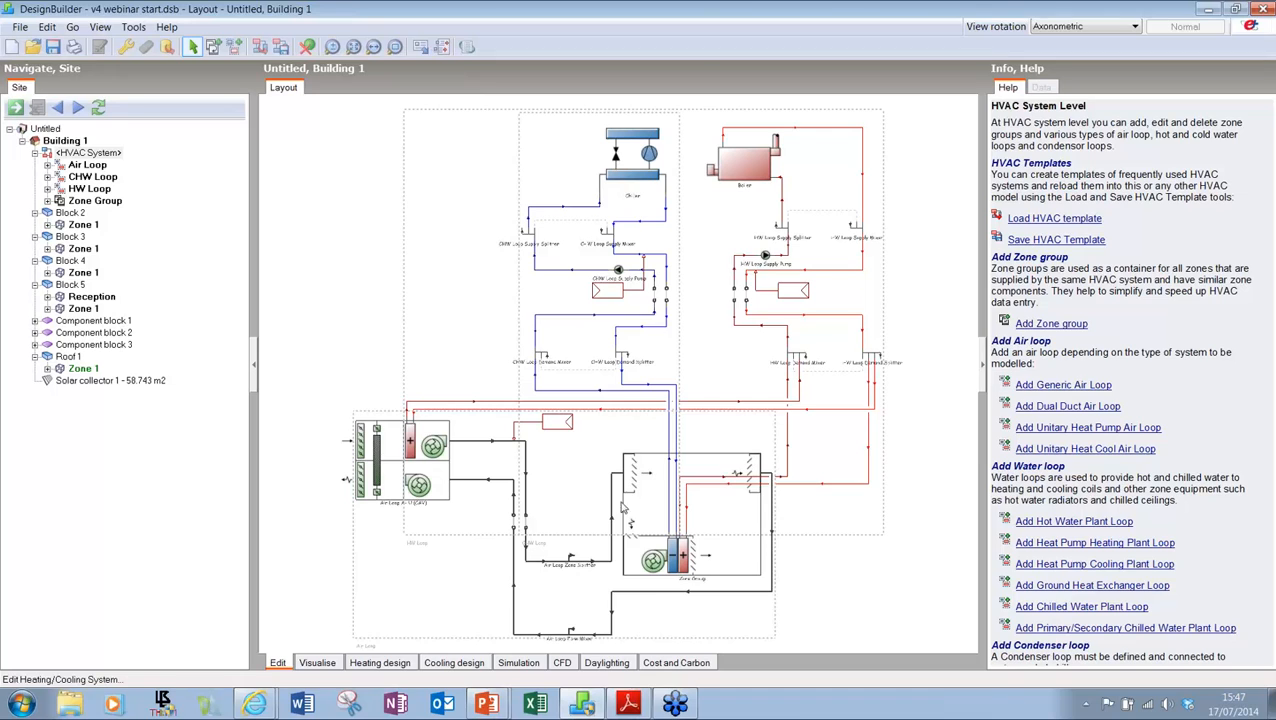
double_click(630, 181)
double_click(659, 194)
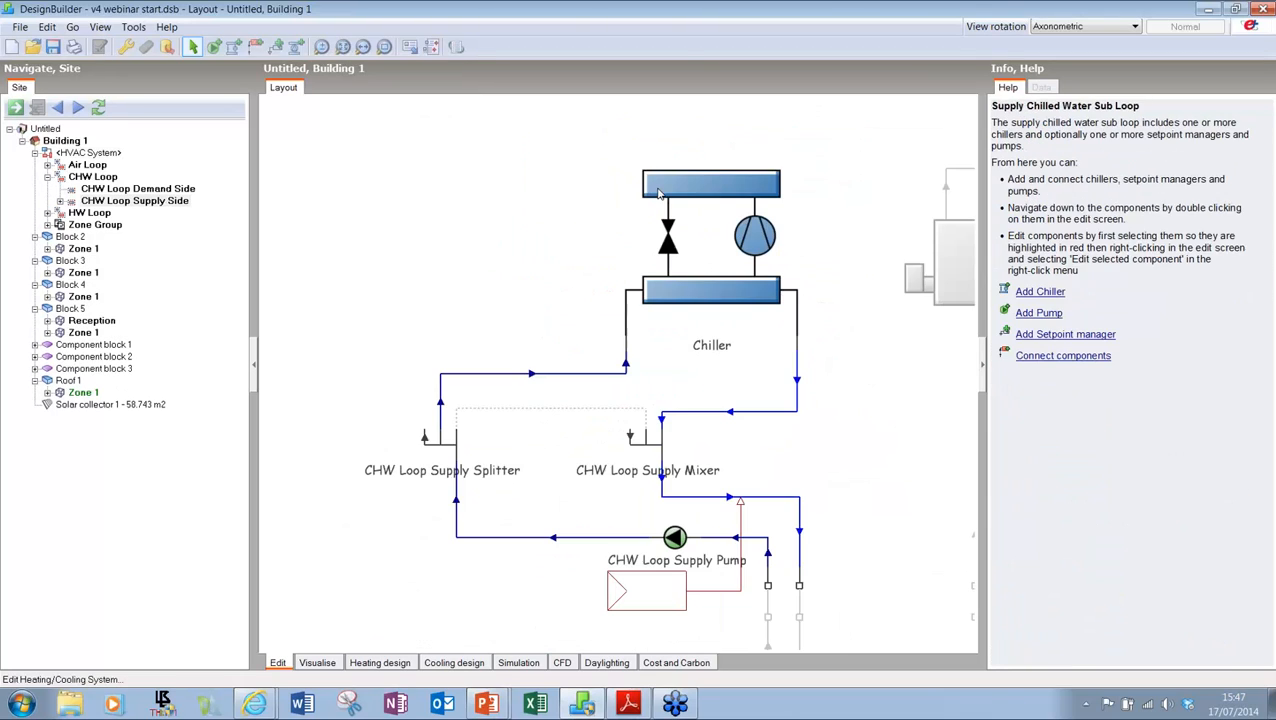
left_click(690, 293)
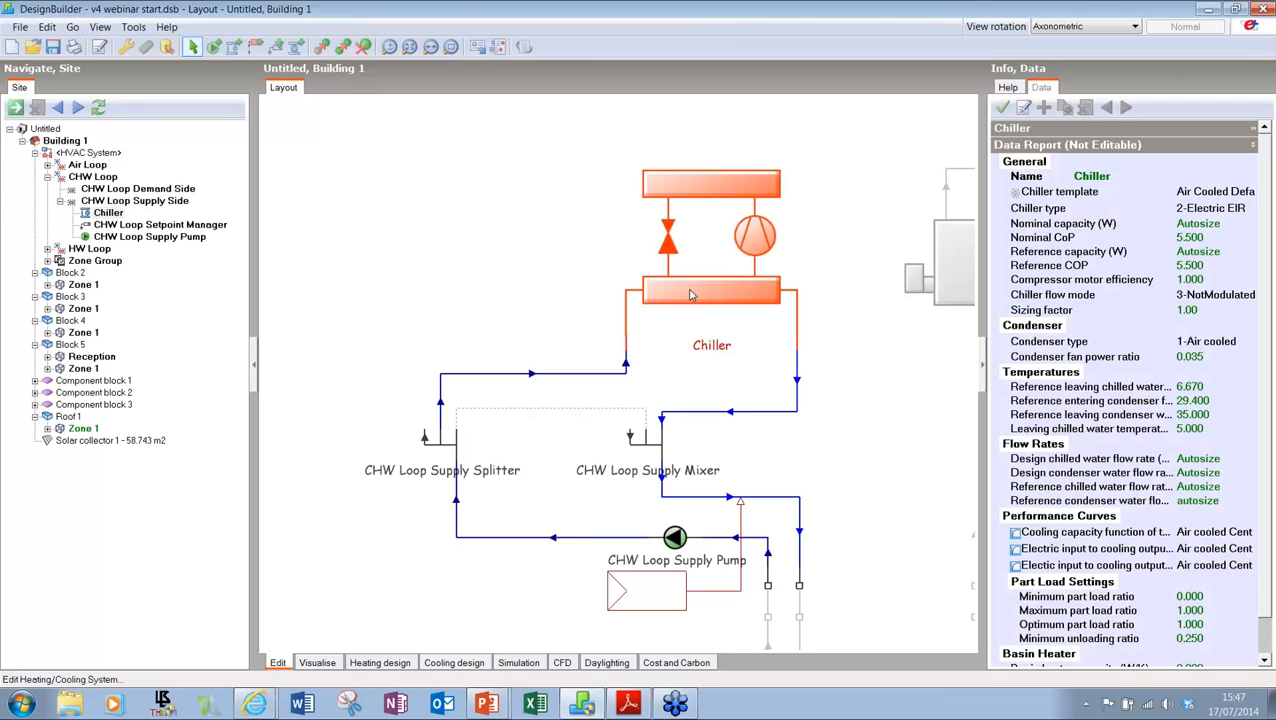
right_click(690, 293)
left_click(717, 319)
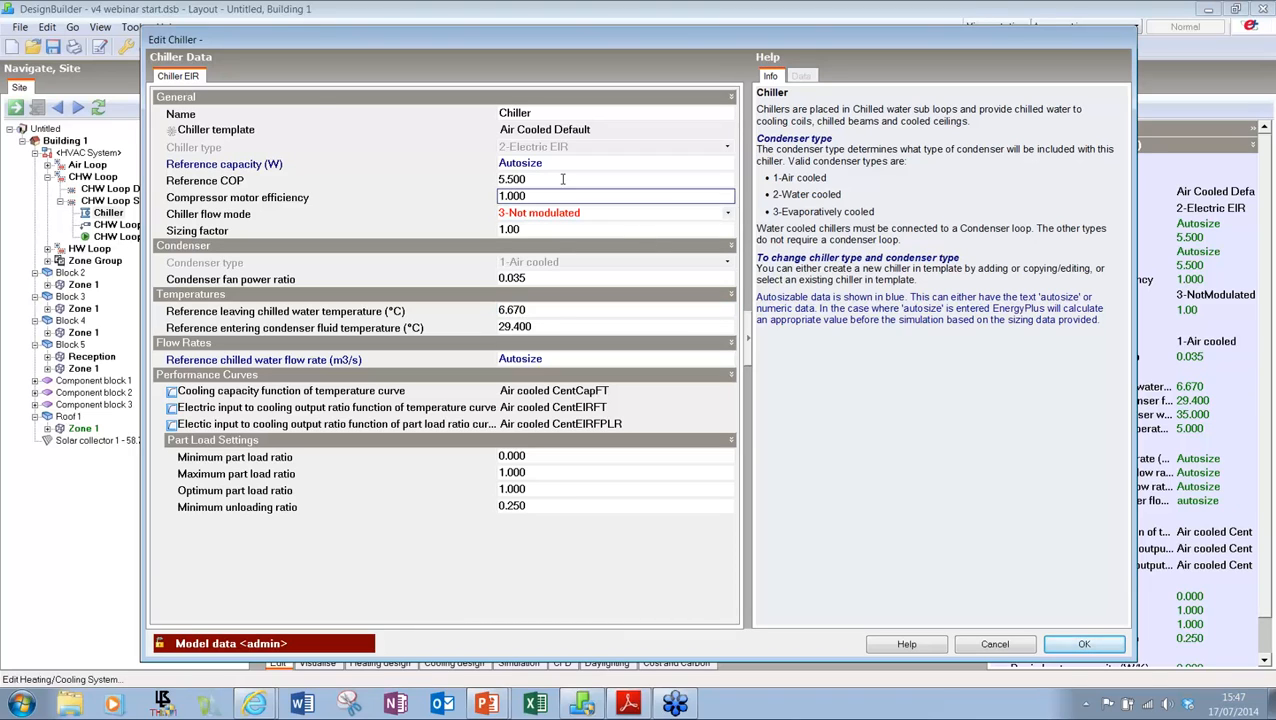
Step: Browse the library of chiller templates available for the chiller, from the air-cooled models through to the end of the list
left_click(228, 131)
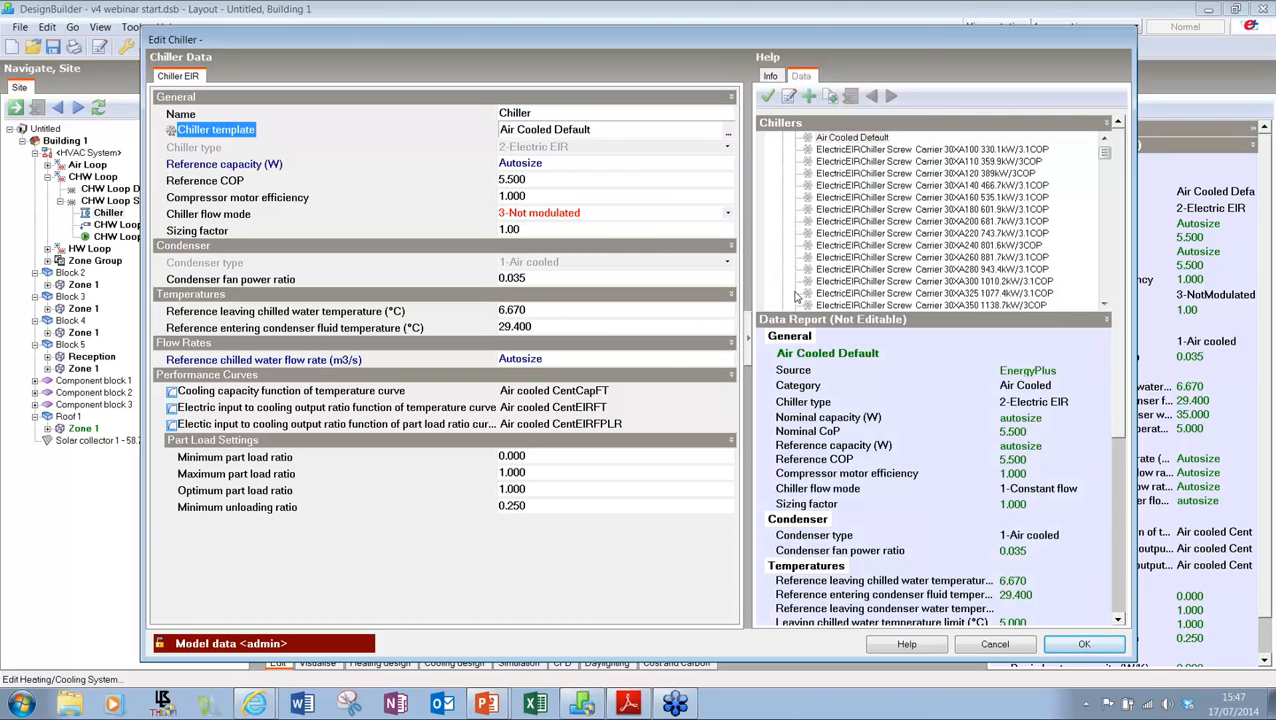
scroll(1106, 160, "up", 1)
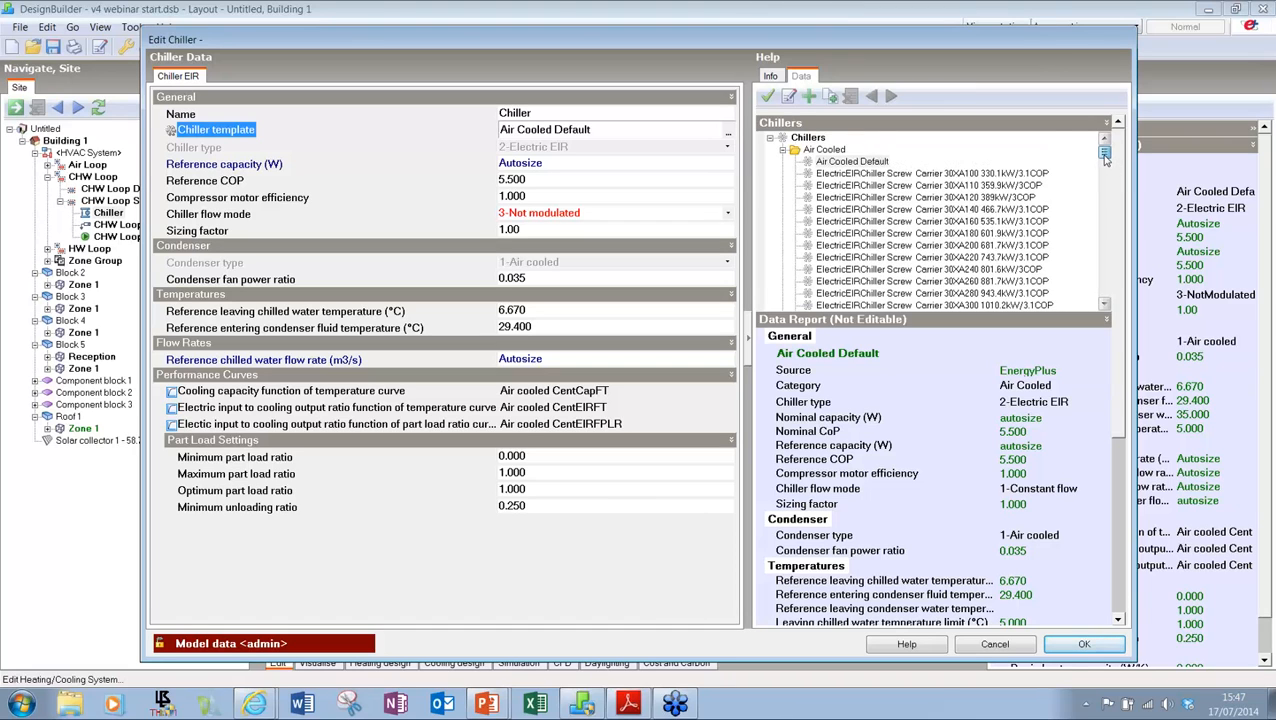
mouse_move(1106, 158)
left_mouse_down()
mouse_move(1099, 280)
mouse_move(1102, 150)
left_mouse_up()
left_click_drag(1104, 153, 1117, 320)
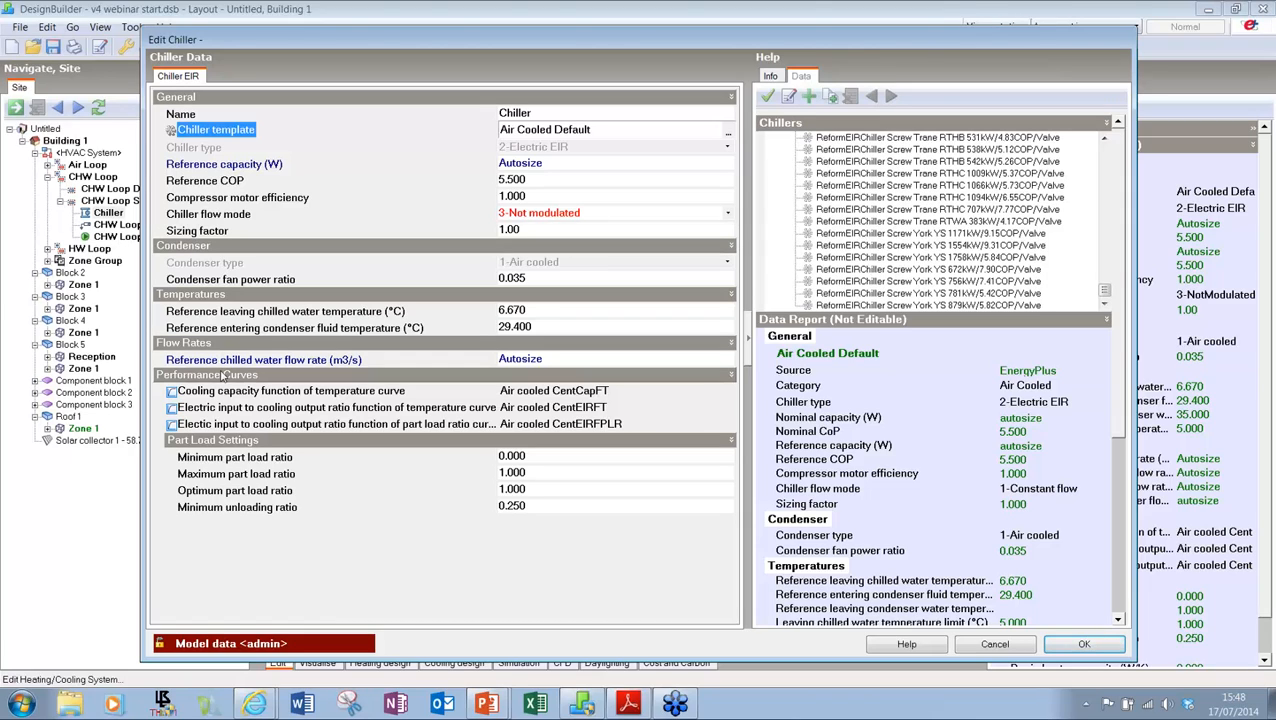
Step: Examine the chiller's cooling capacity and electric input performance curves with their coefficients, and close the chiller data without saving
left_click(224, 409)
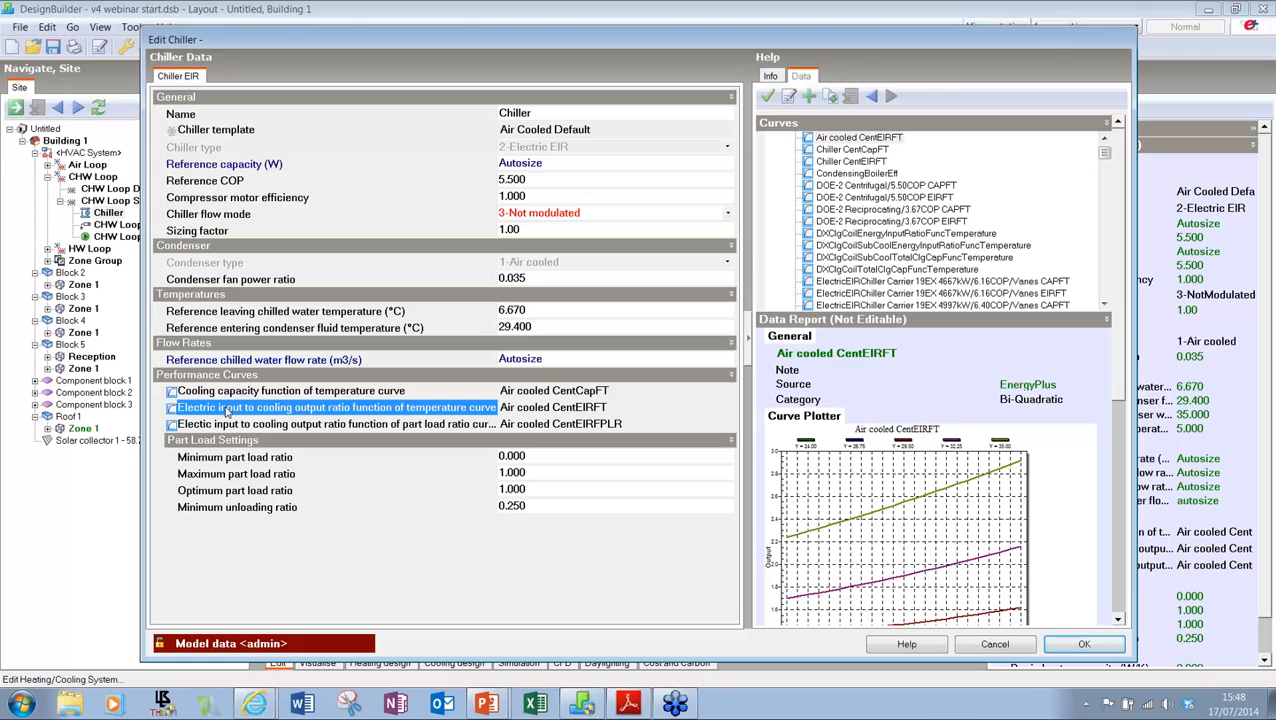
left_click(1120, 527)
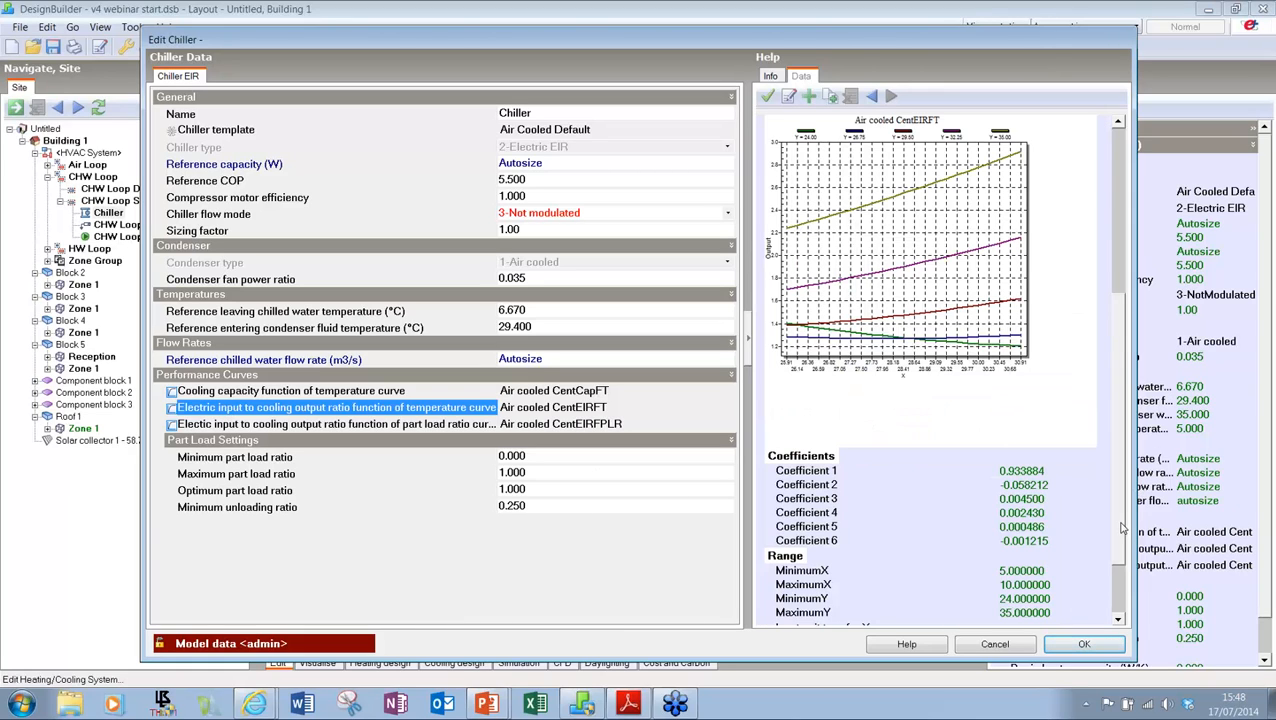
left_click(257, 392)
left_click(275, 412)
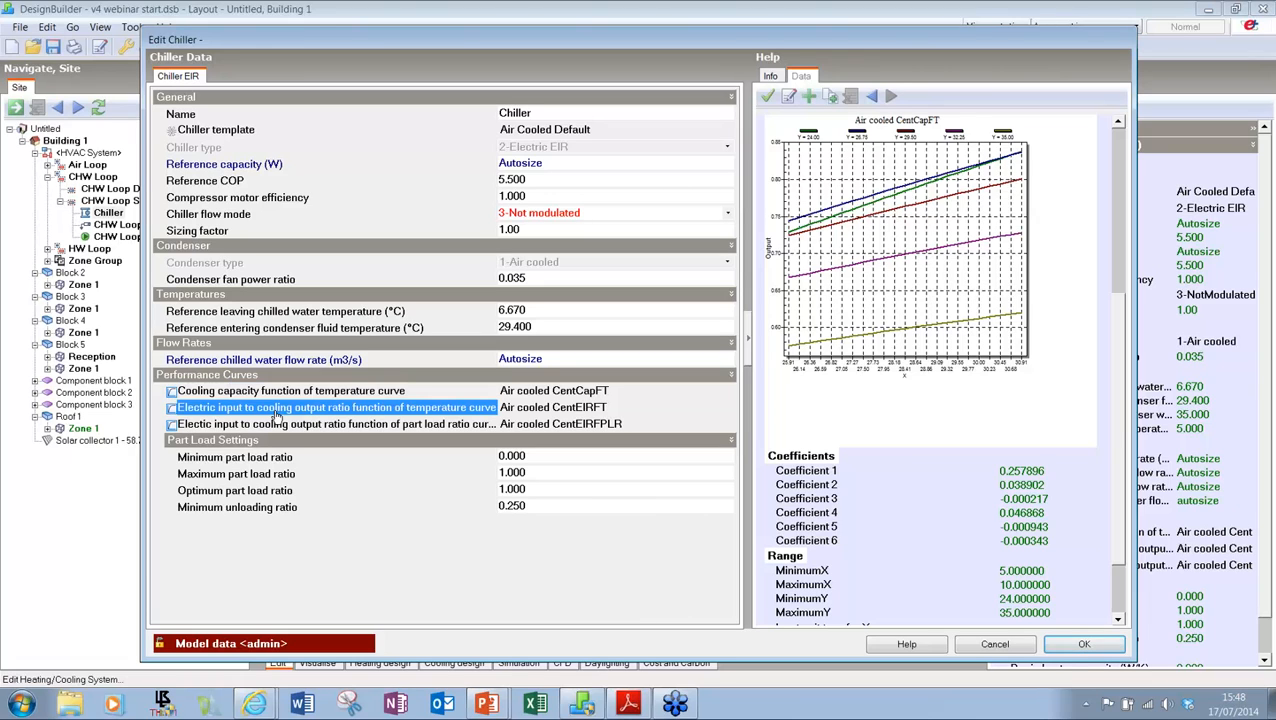
left_click(278, 425)
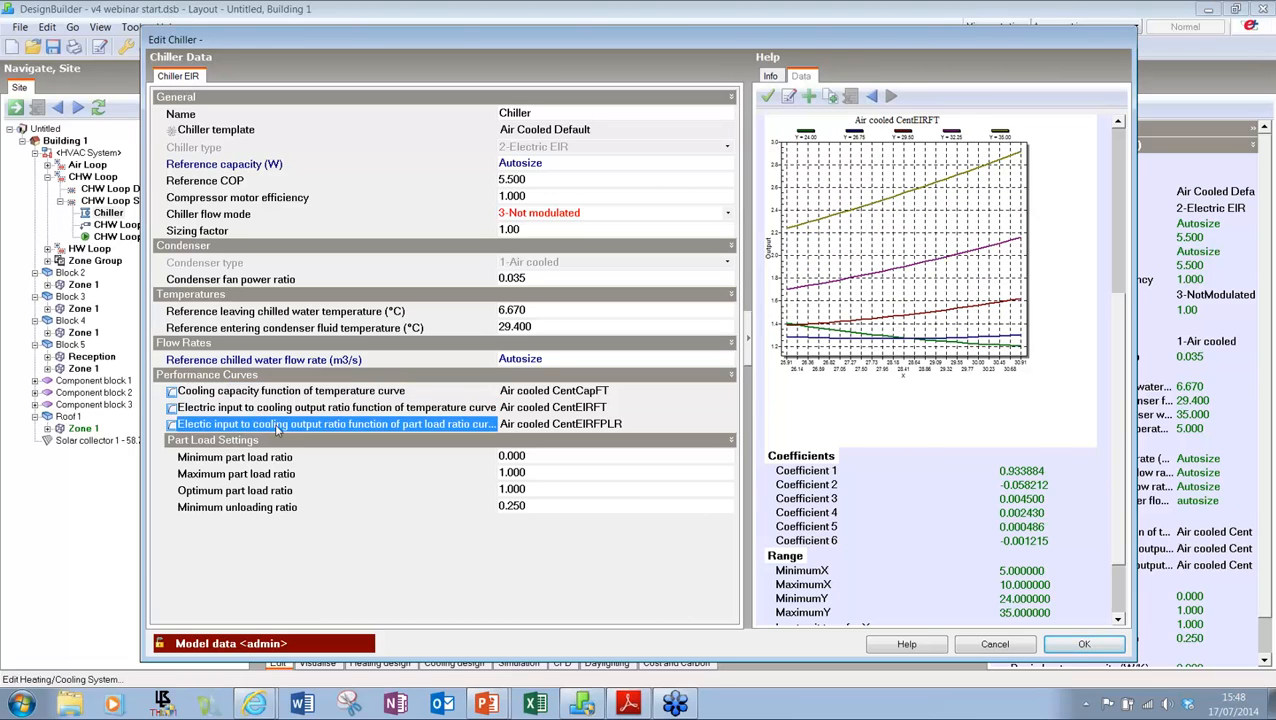
left_click(272, 410)
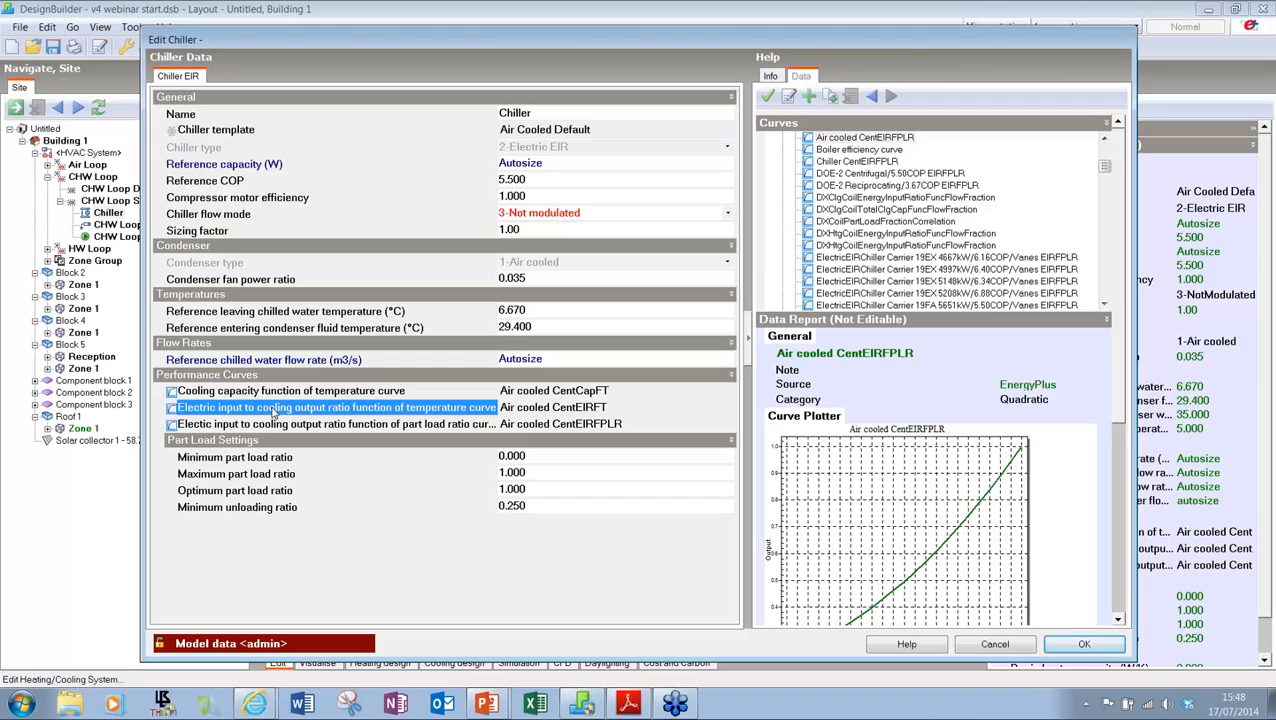
left_click(1120, 595)
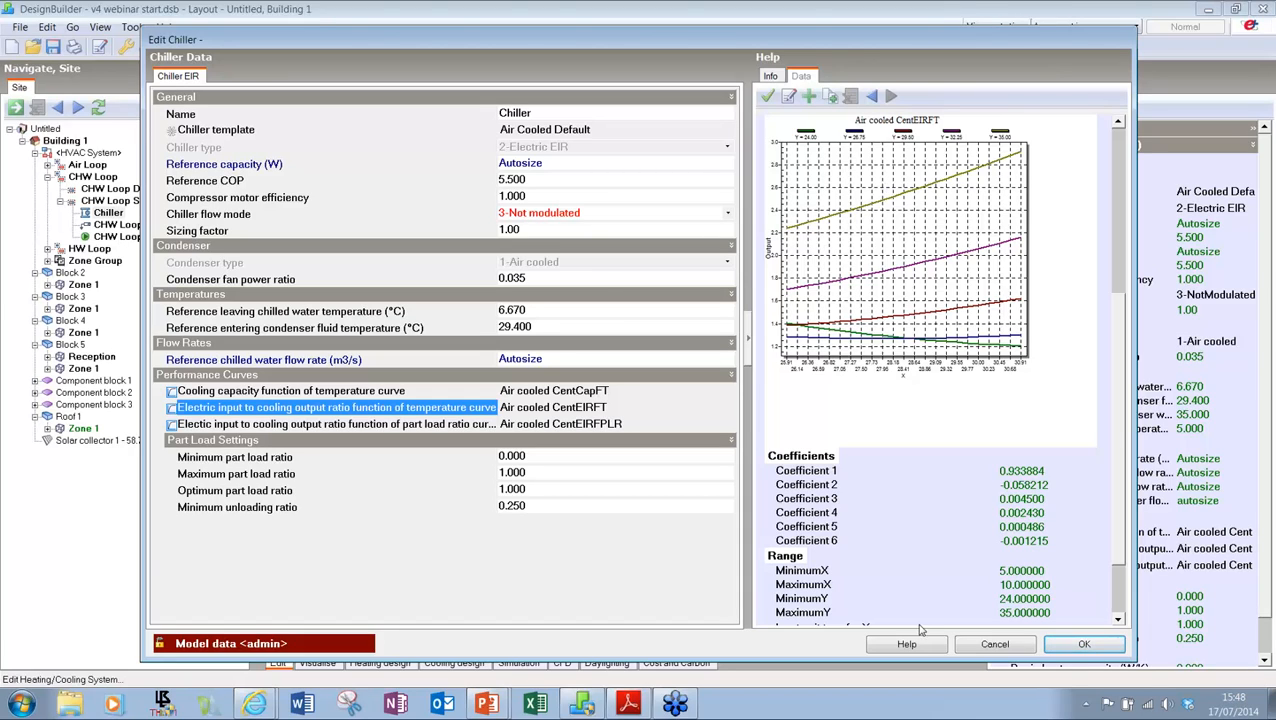
left_click(957, 641)
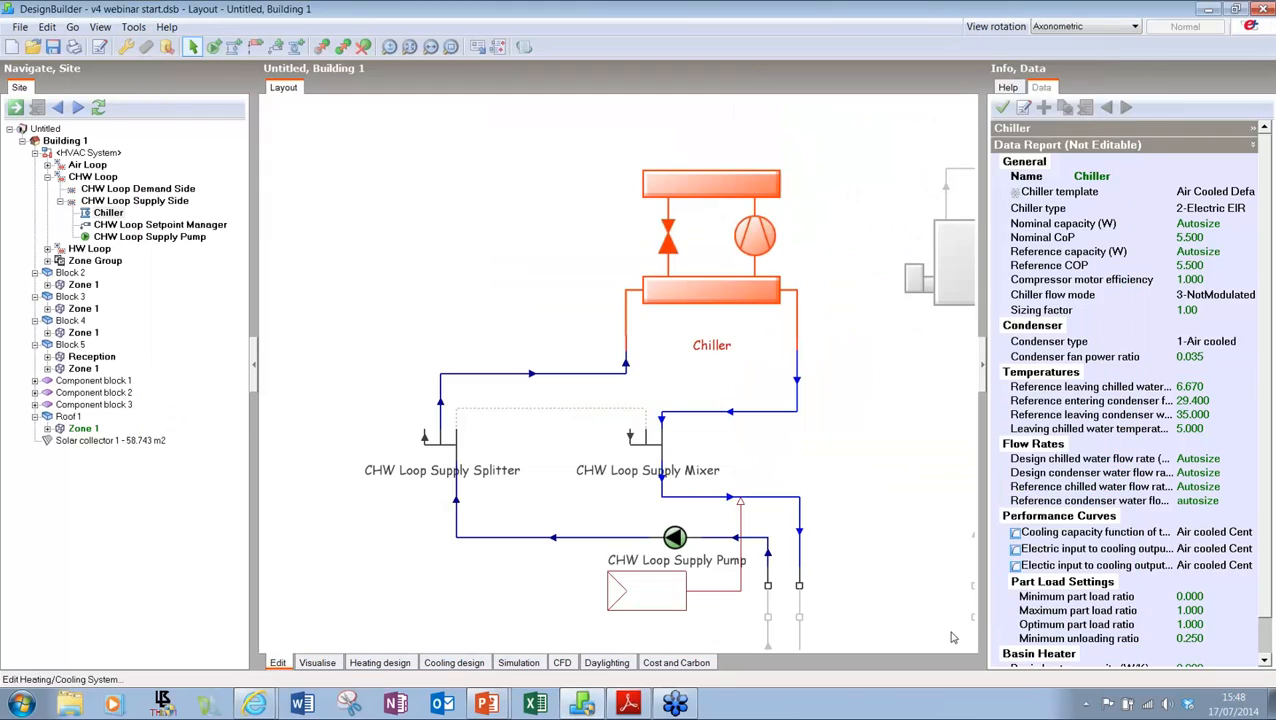
Step: Include tariff analysis in Building 1's economics data and open the Flat electricity charge tariff used as Tariff 1
left_click(55, 142)
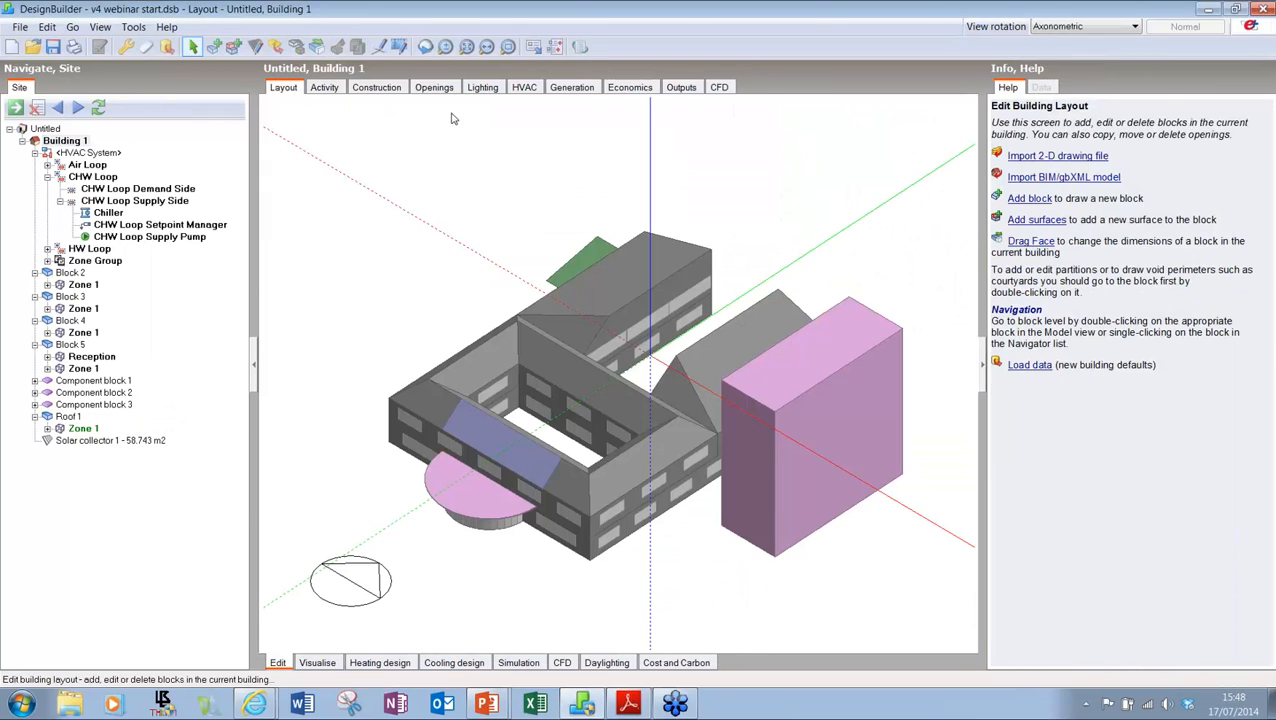
left_click(632, 93)
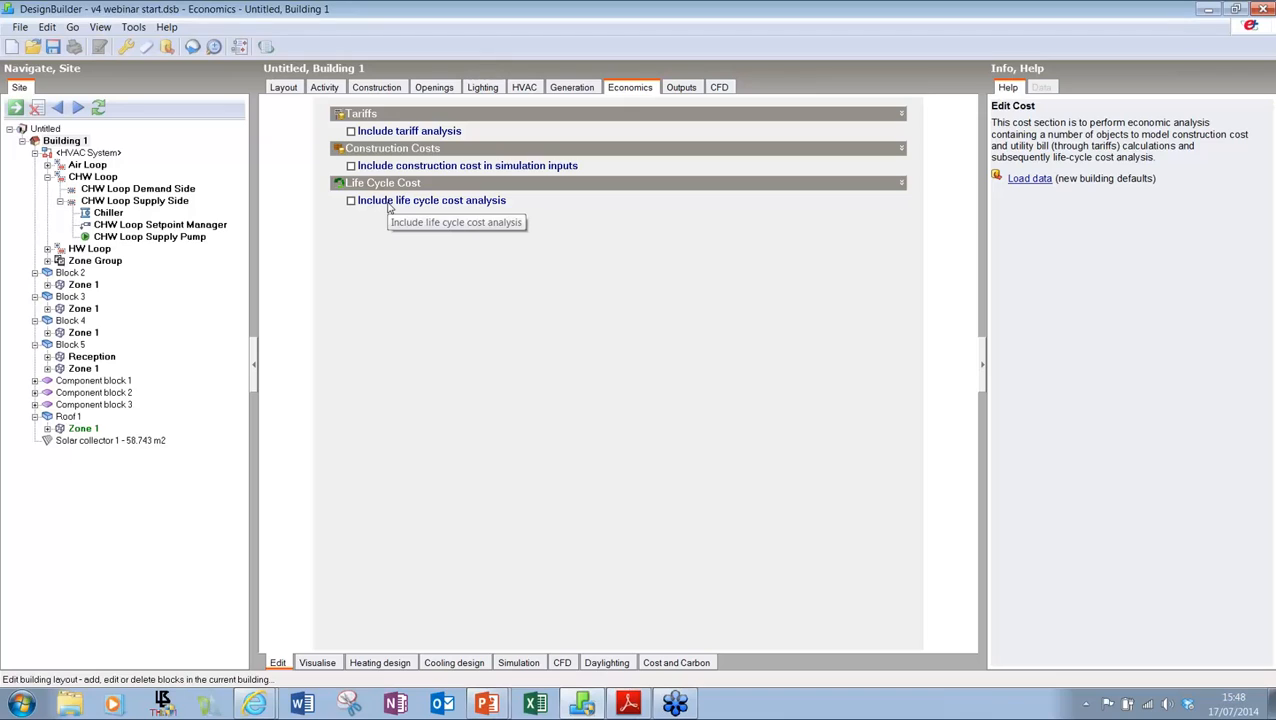
left_click(368, 132)
left_click(390, 166)
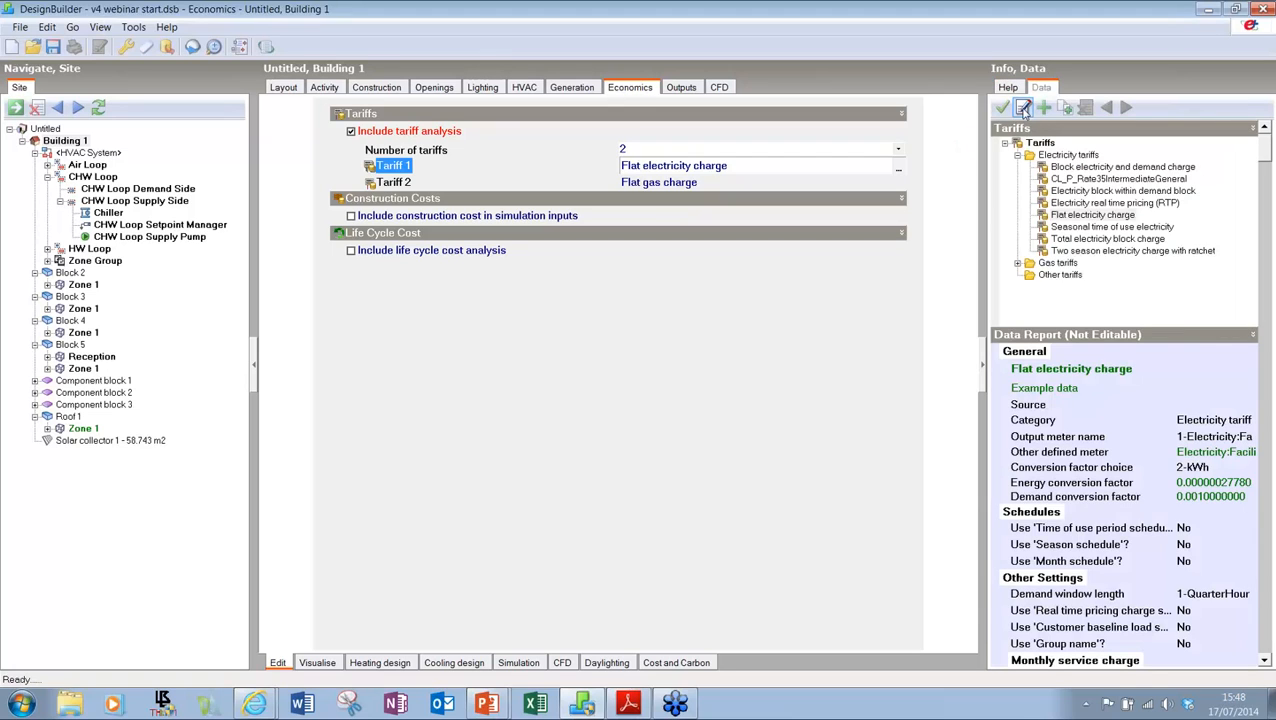
left_click(1023, 110)
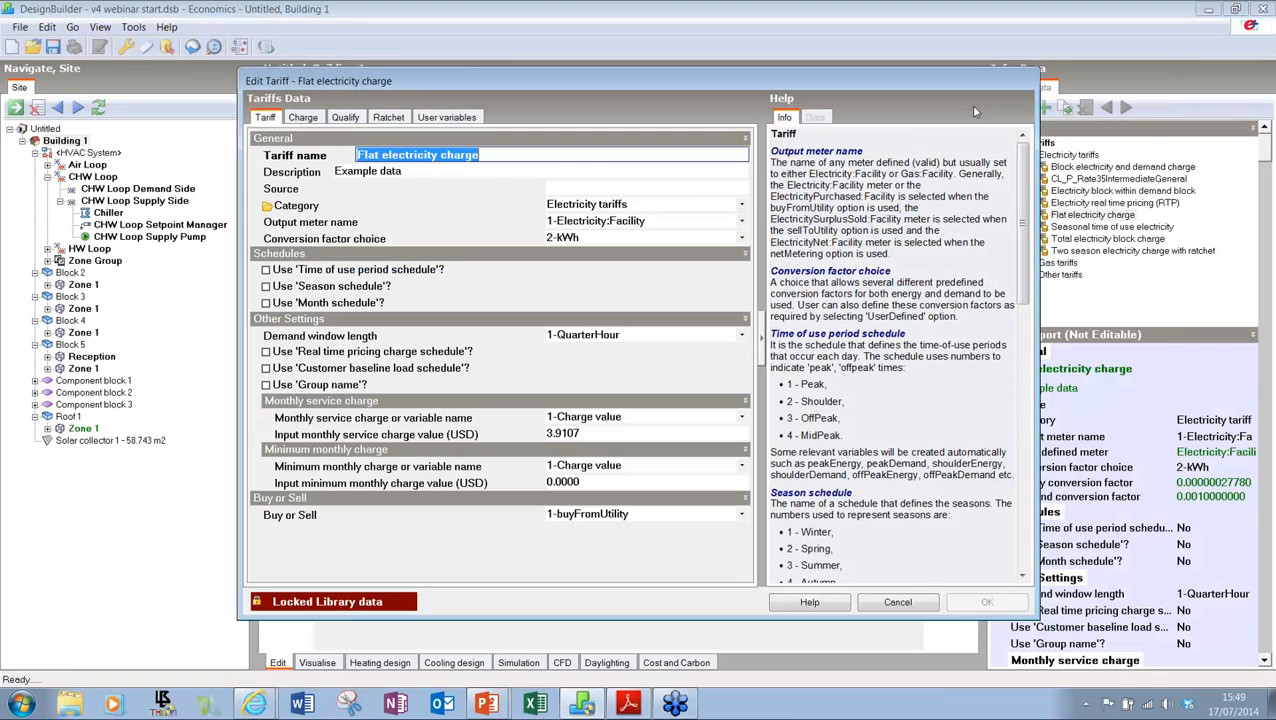
Step: Examine the tariff's charge, qualify, ratchet and user variable settings, and close it without saving
left_click(302, 118)
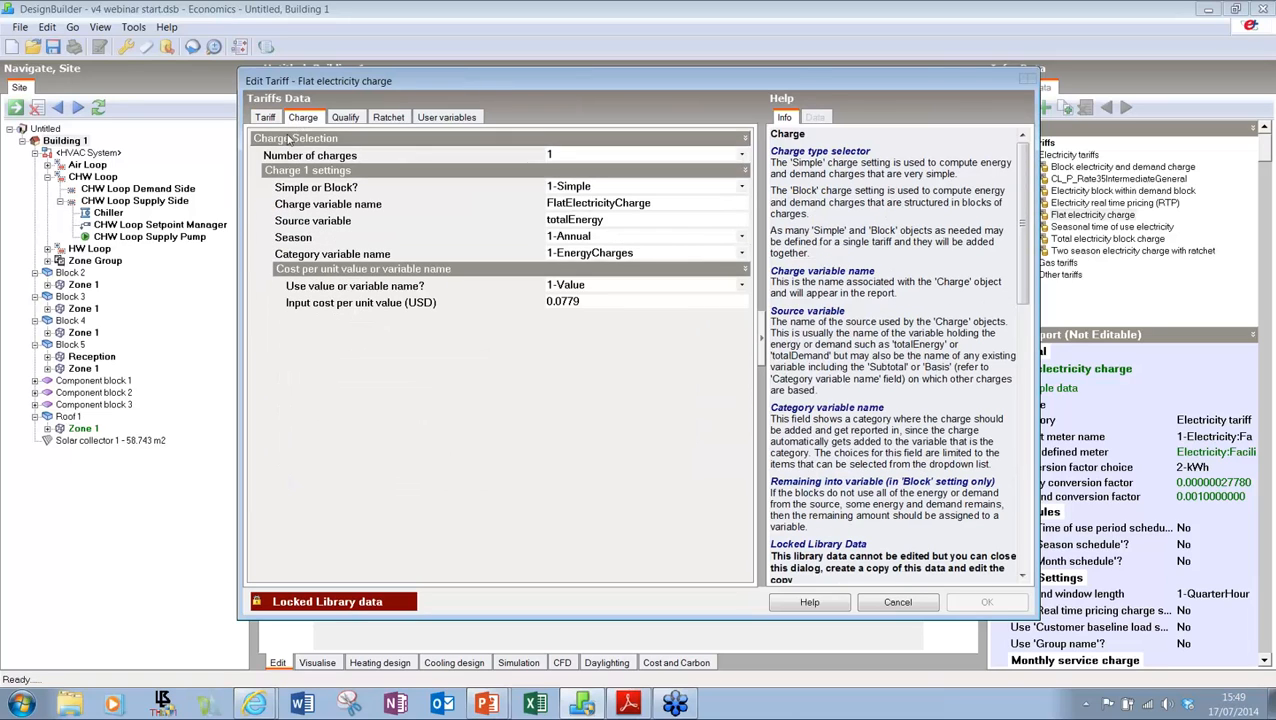
left_click(345, 118)
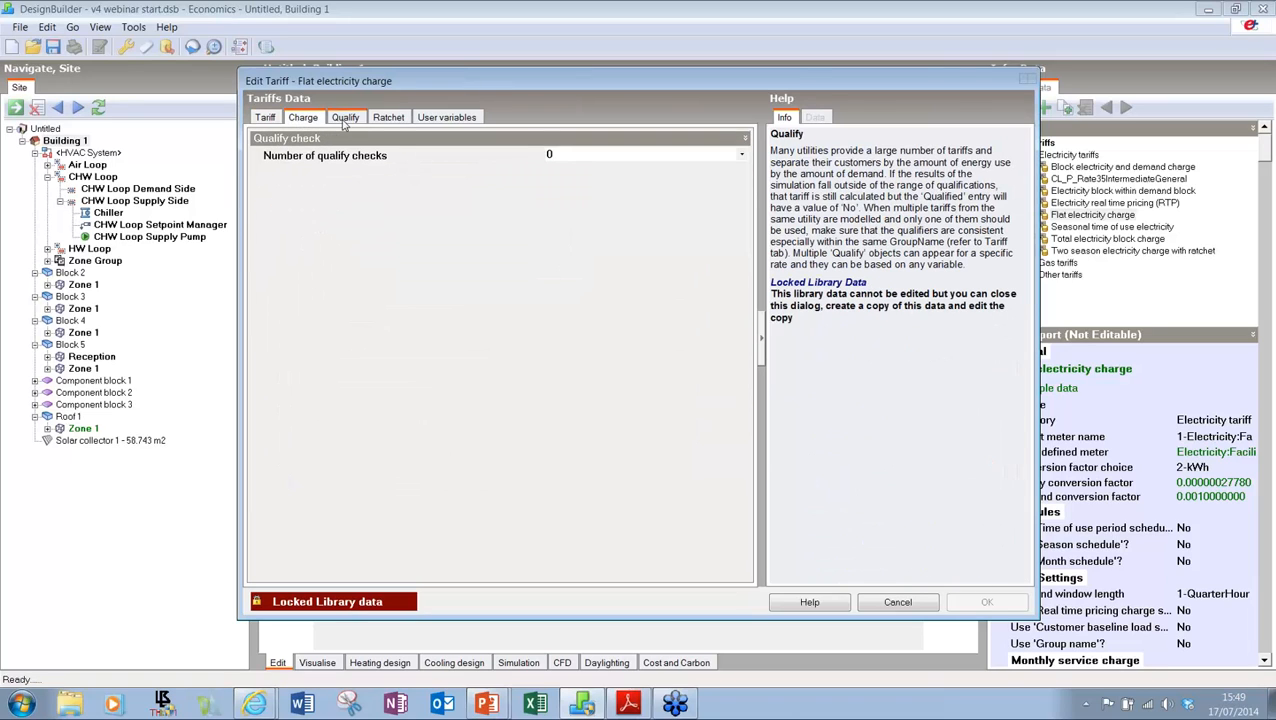
left_click(388, 118)
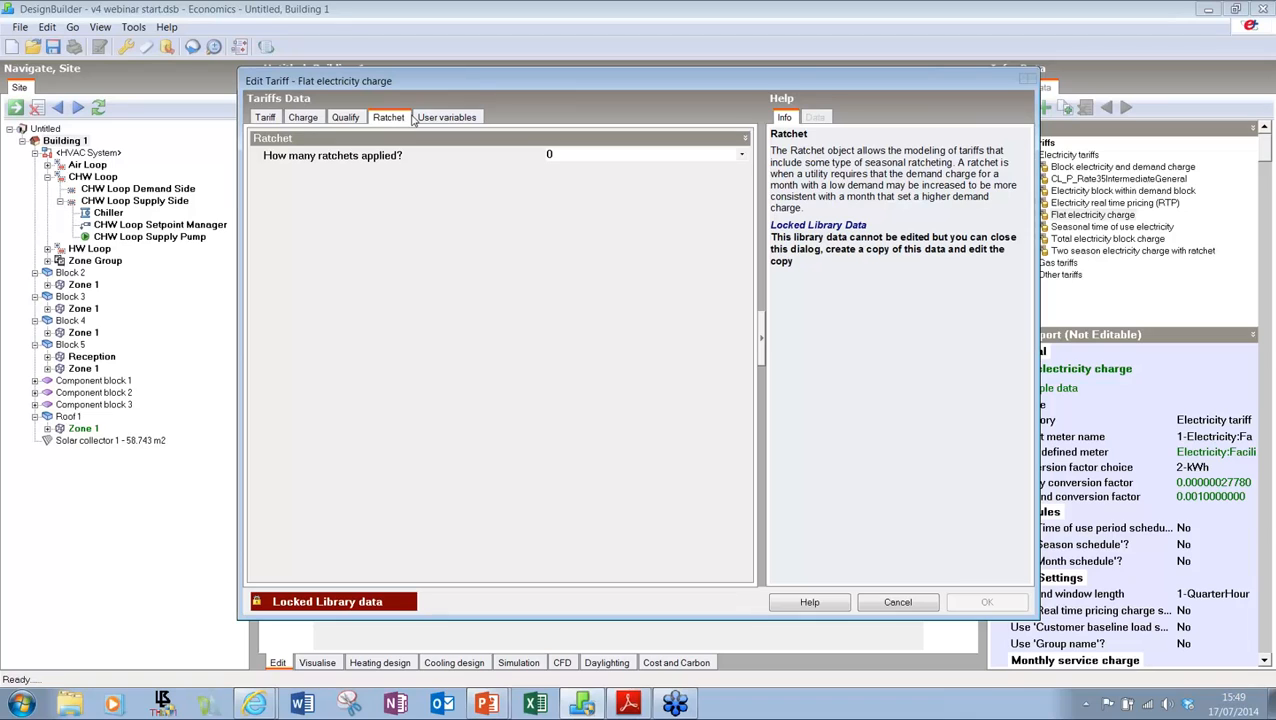
left_click(446, 117)
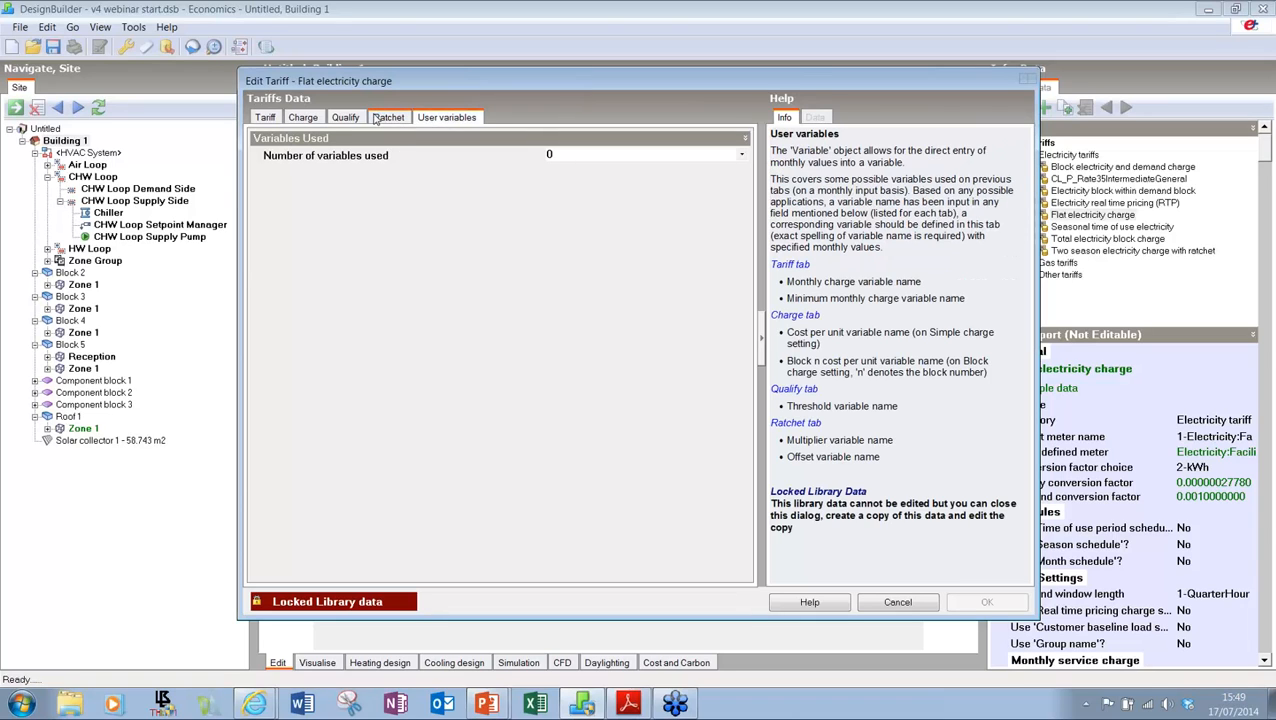
left_click(378, 117)
left_click(884, 608)
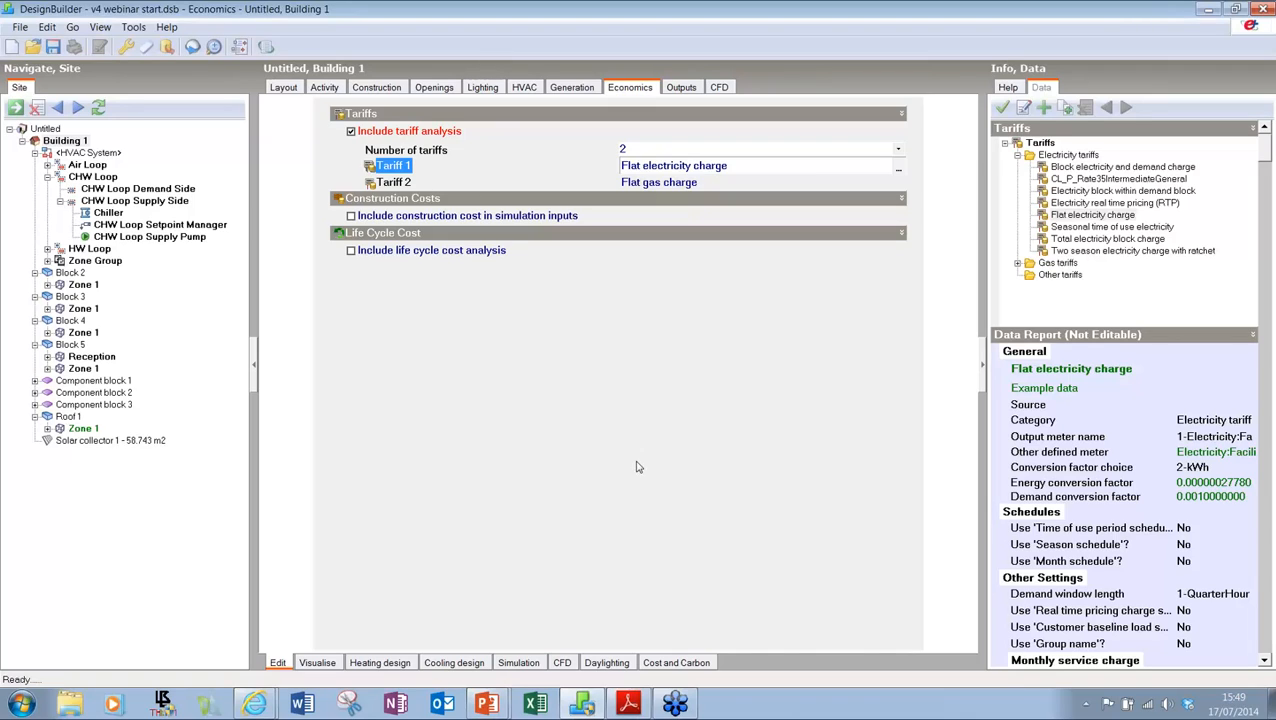
Step: Exclude tariff analysis, include life cycle cost analysis for Building 1, and open Life-cycle cost analysis example 1
left_click(352, 133)
left_click(352, 133)
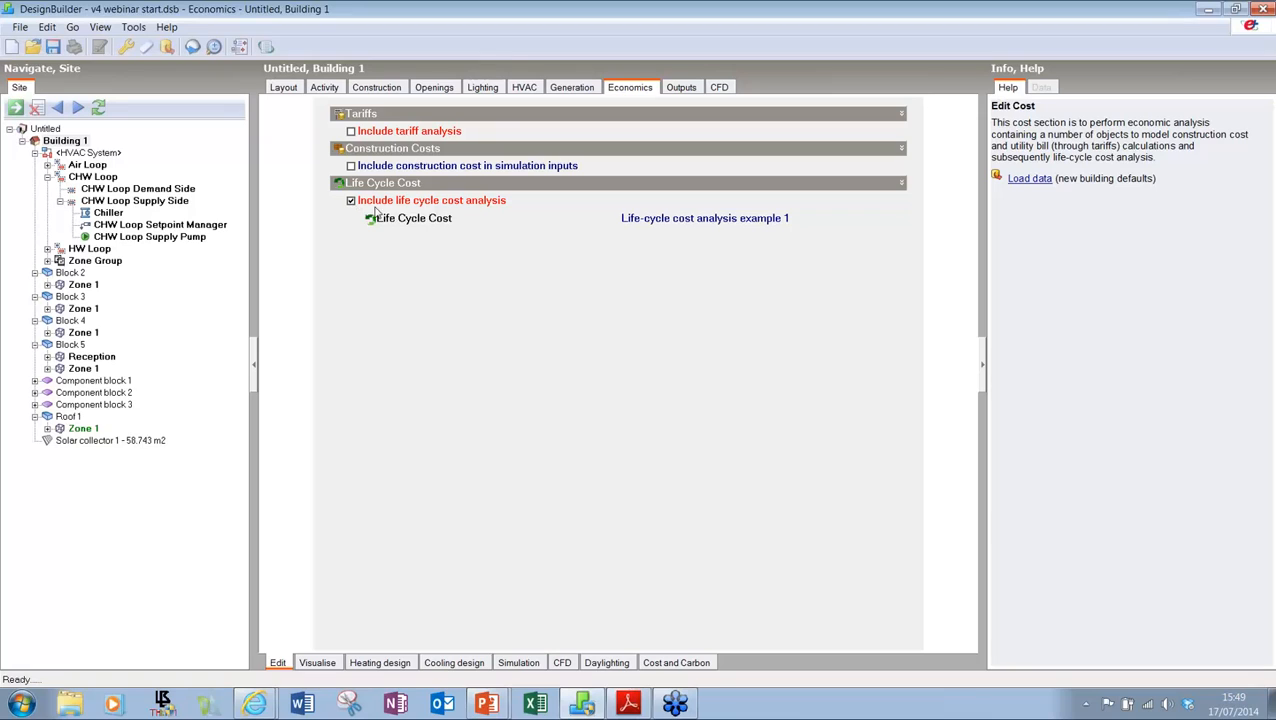
left_click(415, 221)
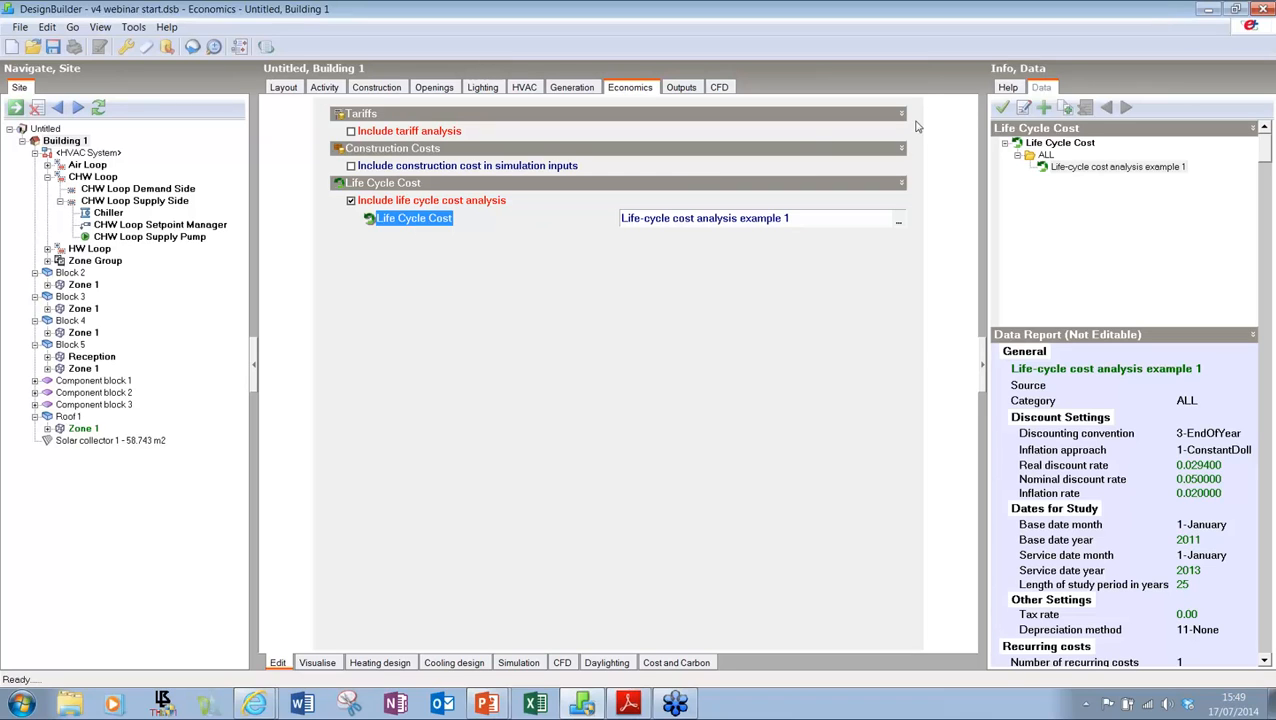
left_click(1024, 110)
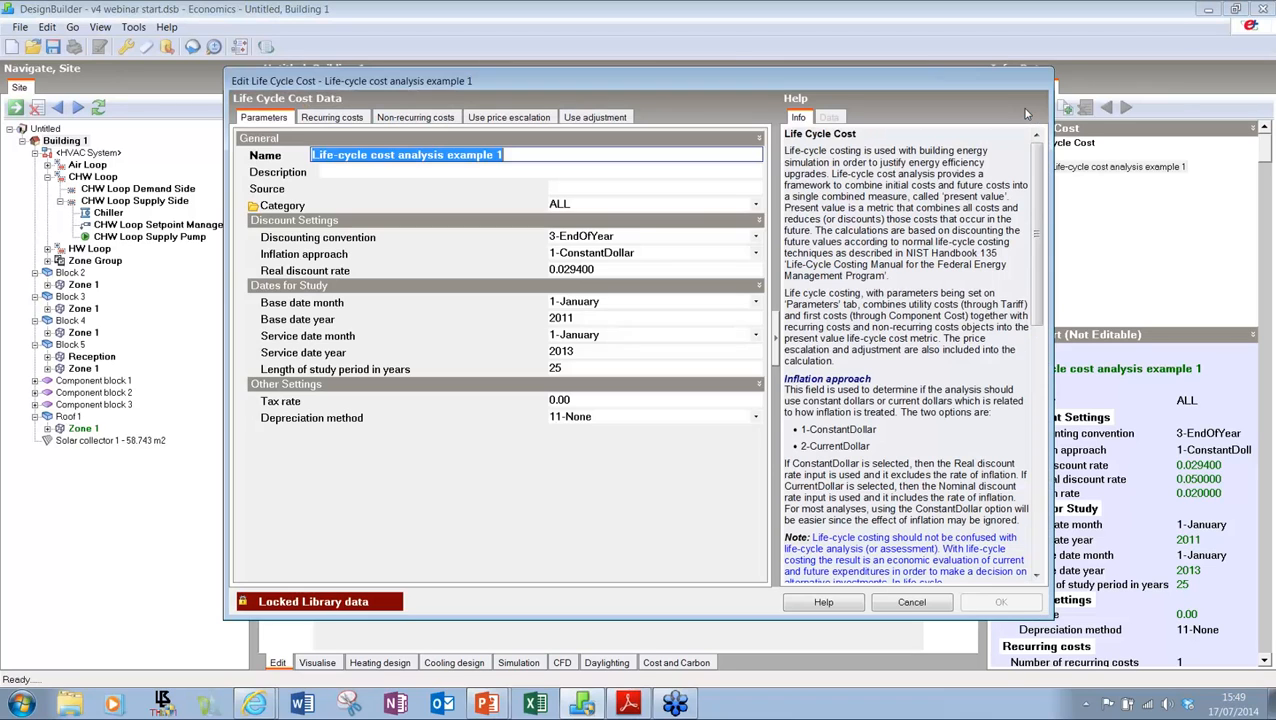
Step: Examine the life cycle cost example's recurring costs, non-recurring costs and use price escalation, and close it without saving
left_click(334, 118)
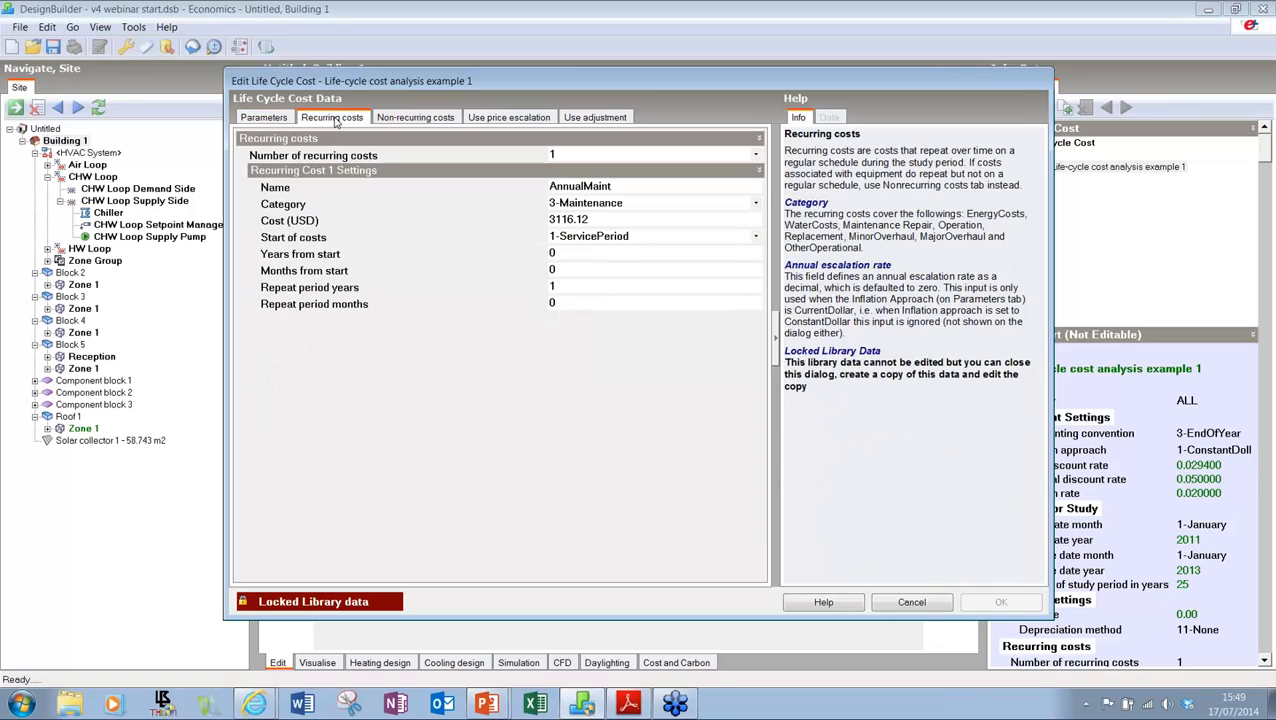
left_click(418, 120)
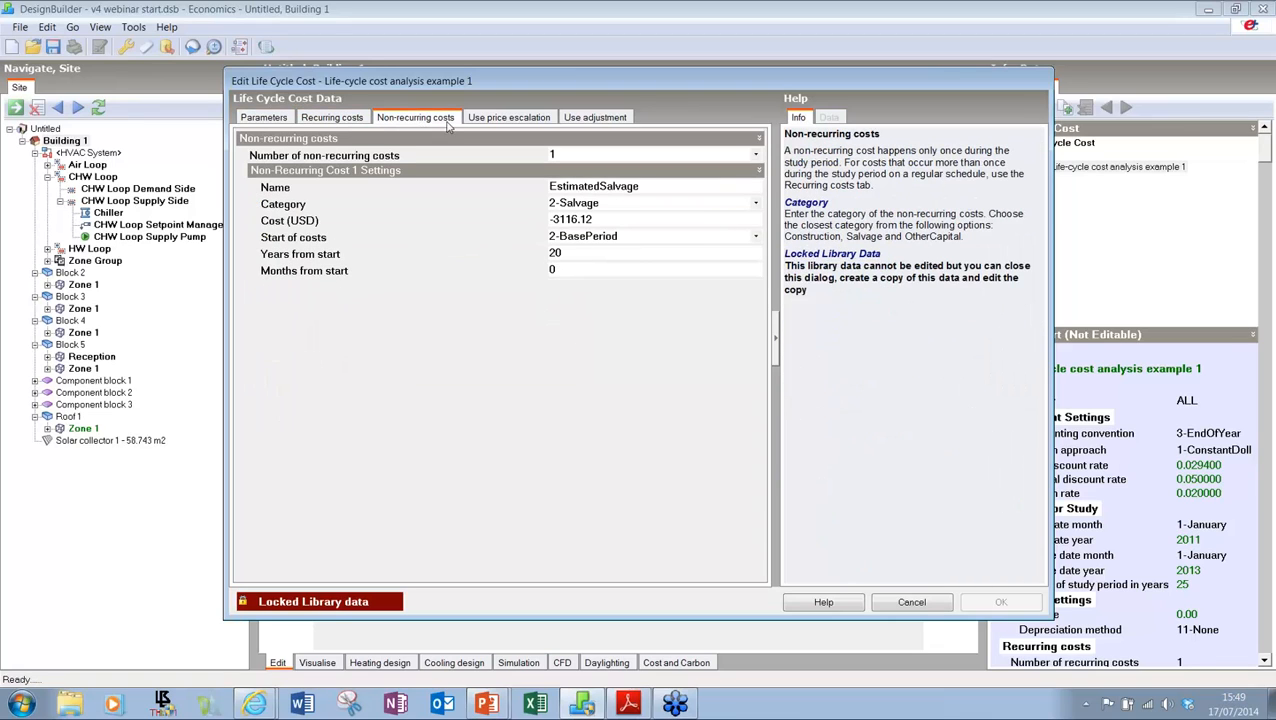
left_click(500, 122)
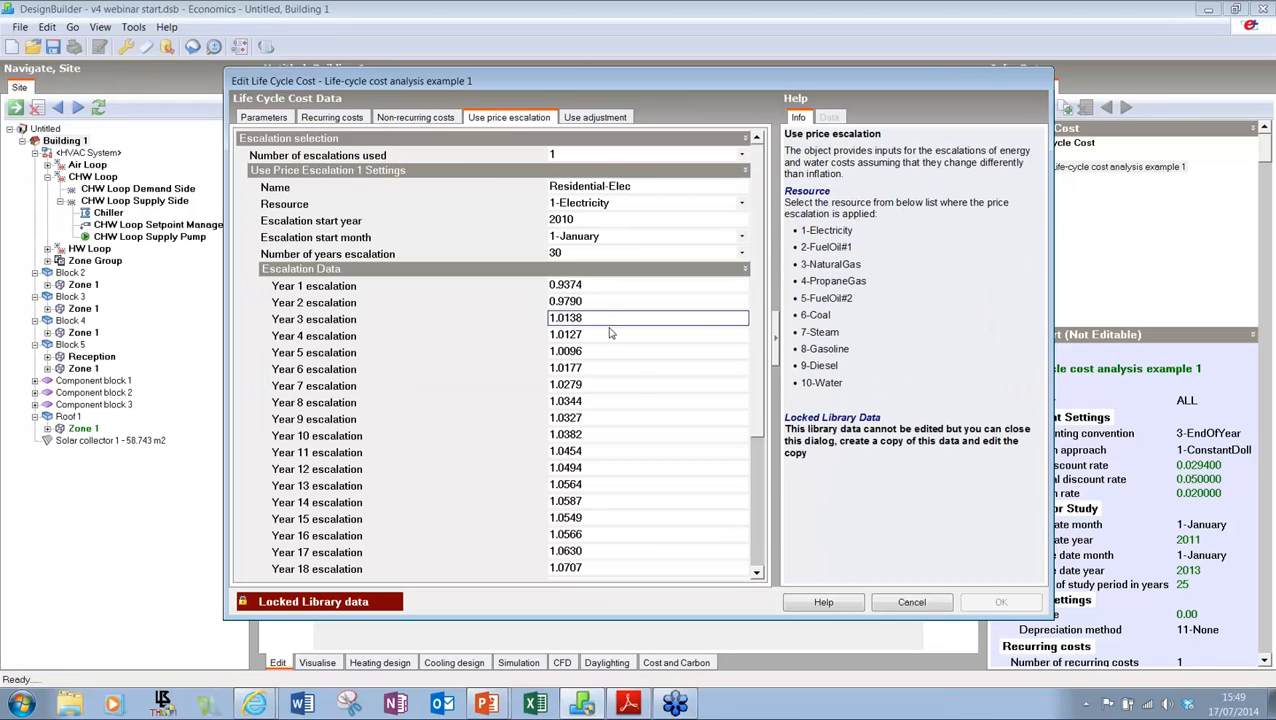
left_click(908, 603)
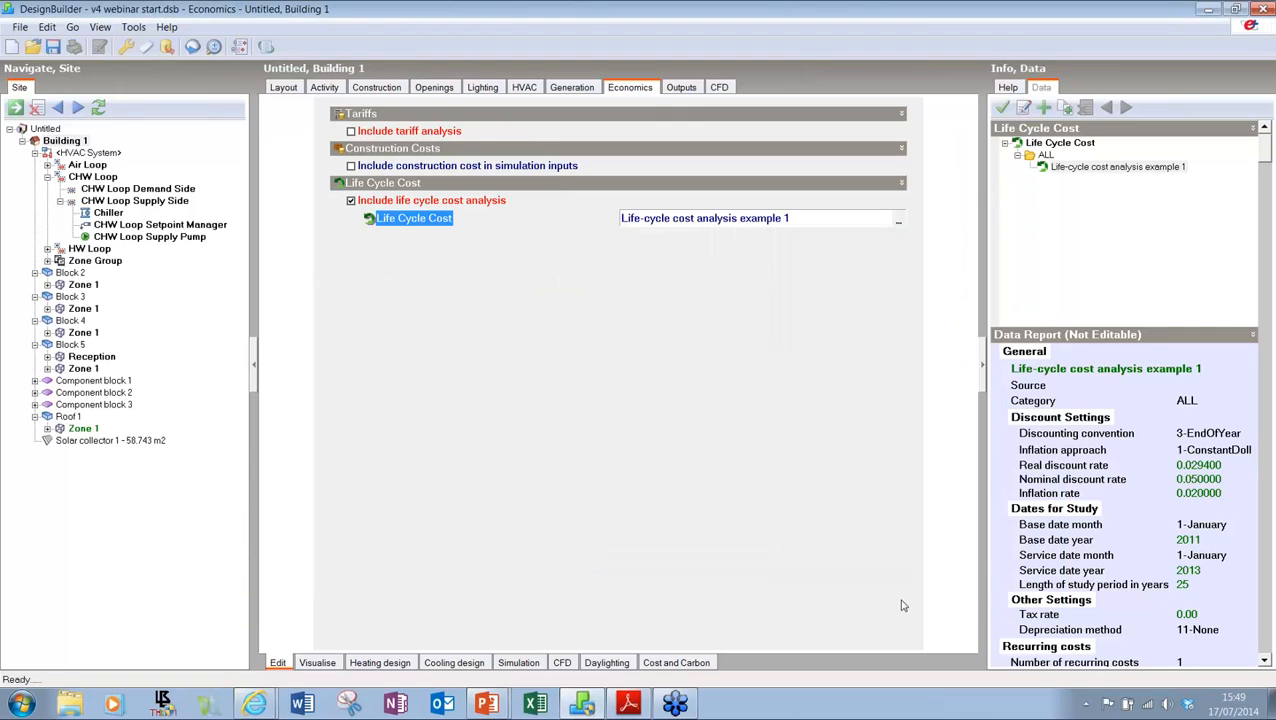
Step: Run Building 1's cooling design calculation with the offered options and adjust the height of the heat balance graph in the results
left_click(288, 90)
middle_click_drag(601, 293, 640, 298)
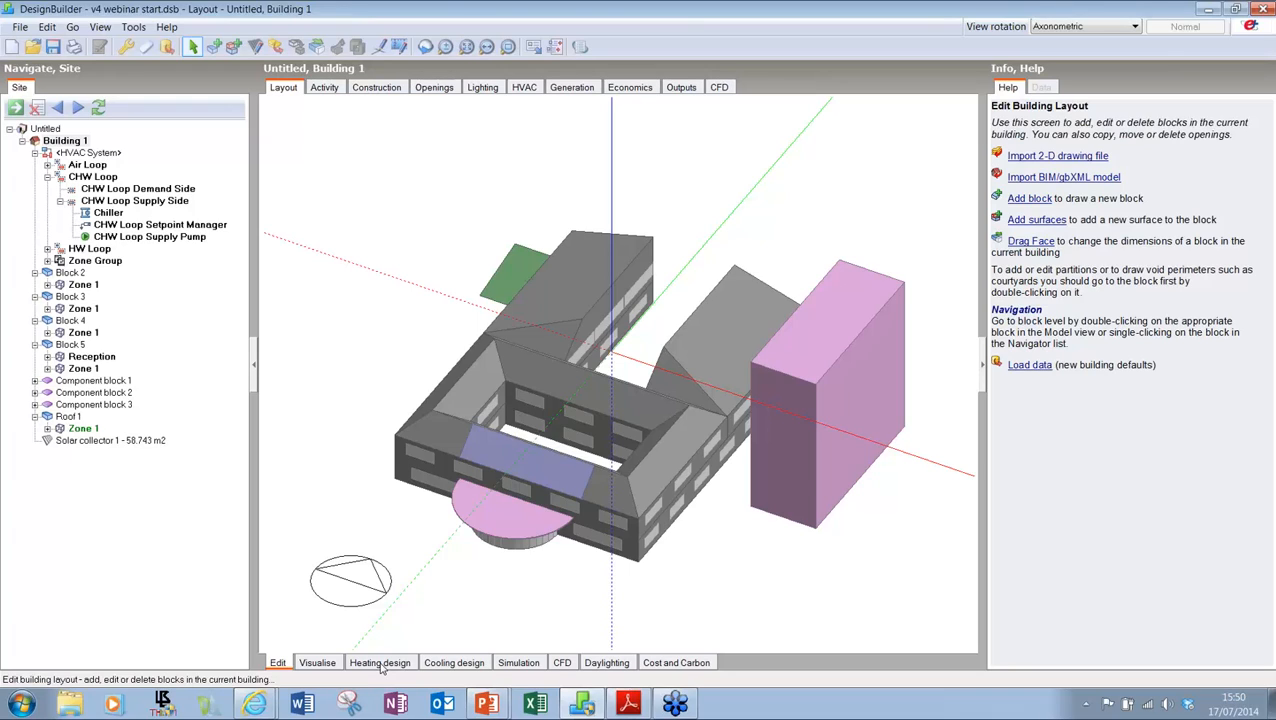
left_click(450, 664)
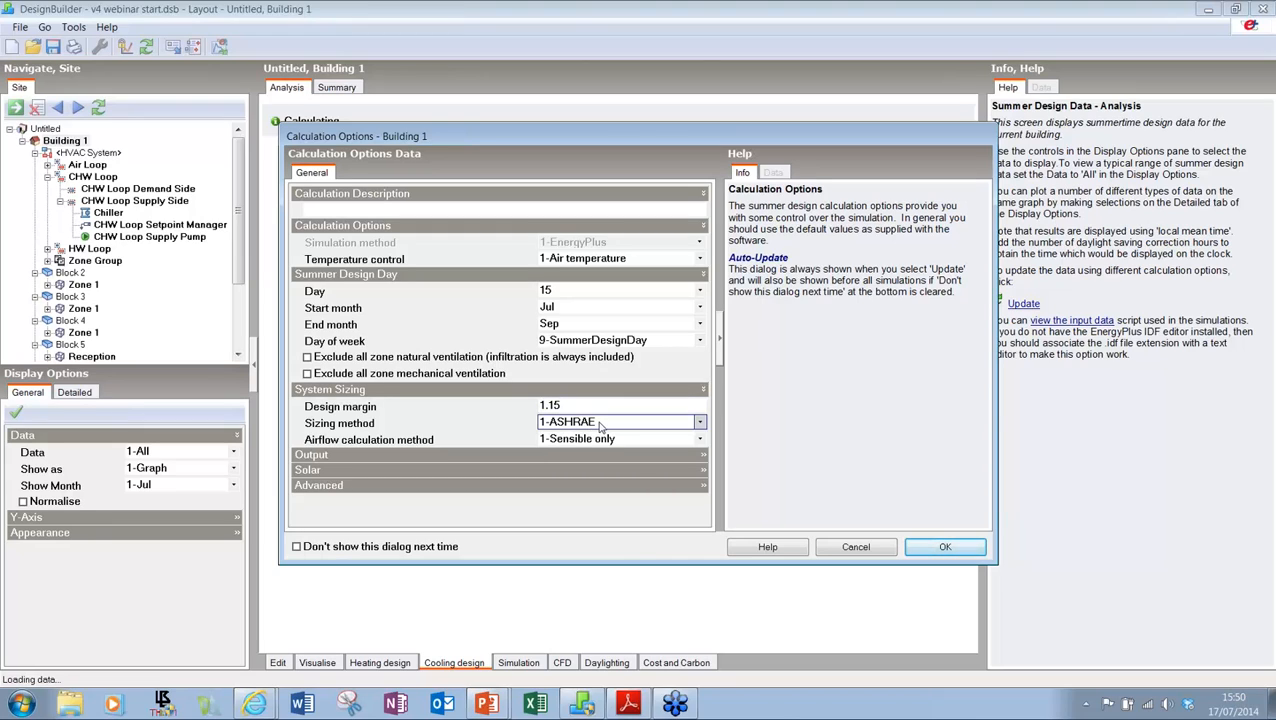
left_click(940, 547)
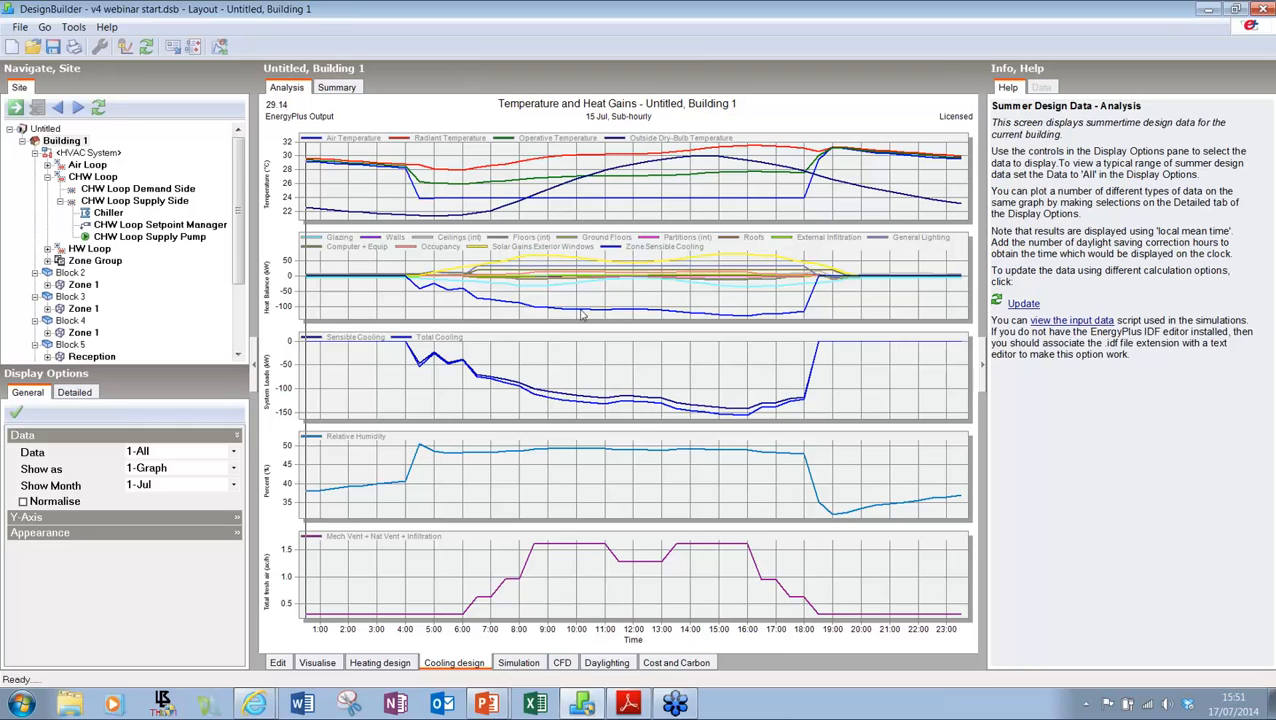
left_click_drag(621, 323, 622, 242)
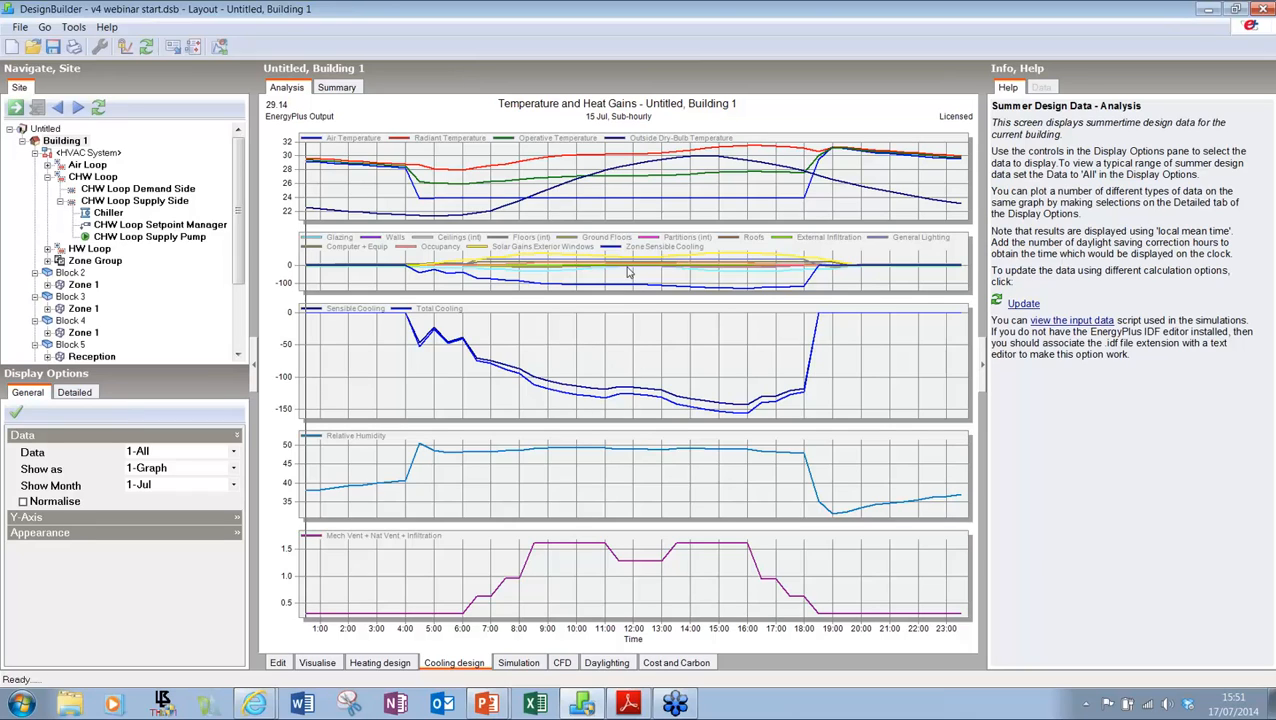
left_click_drag(620, 328, 620, 334)
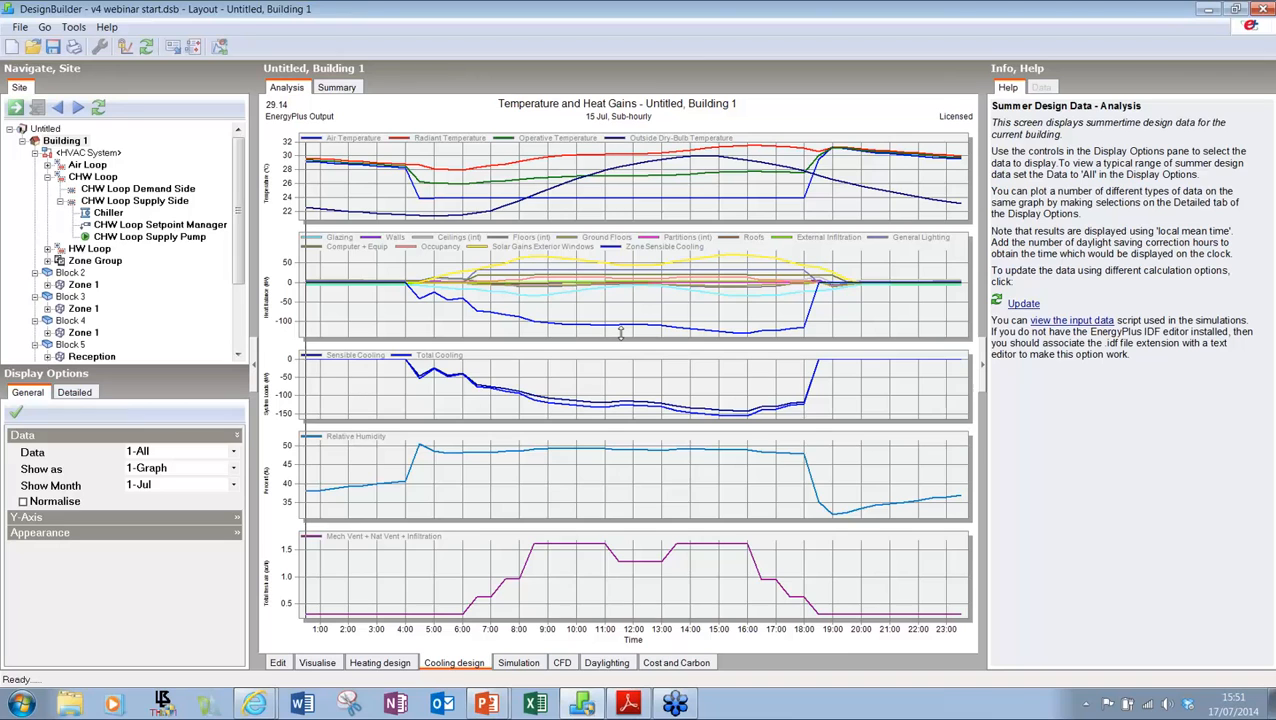
Step: Display Building 1's cooling design results as a grid of values, and return the display to graphs
left_click(173, 469)
left_click(158, 499)
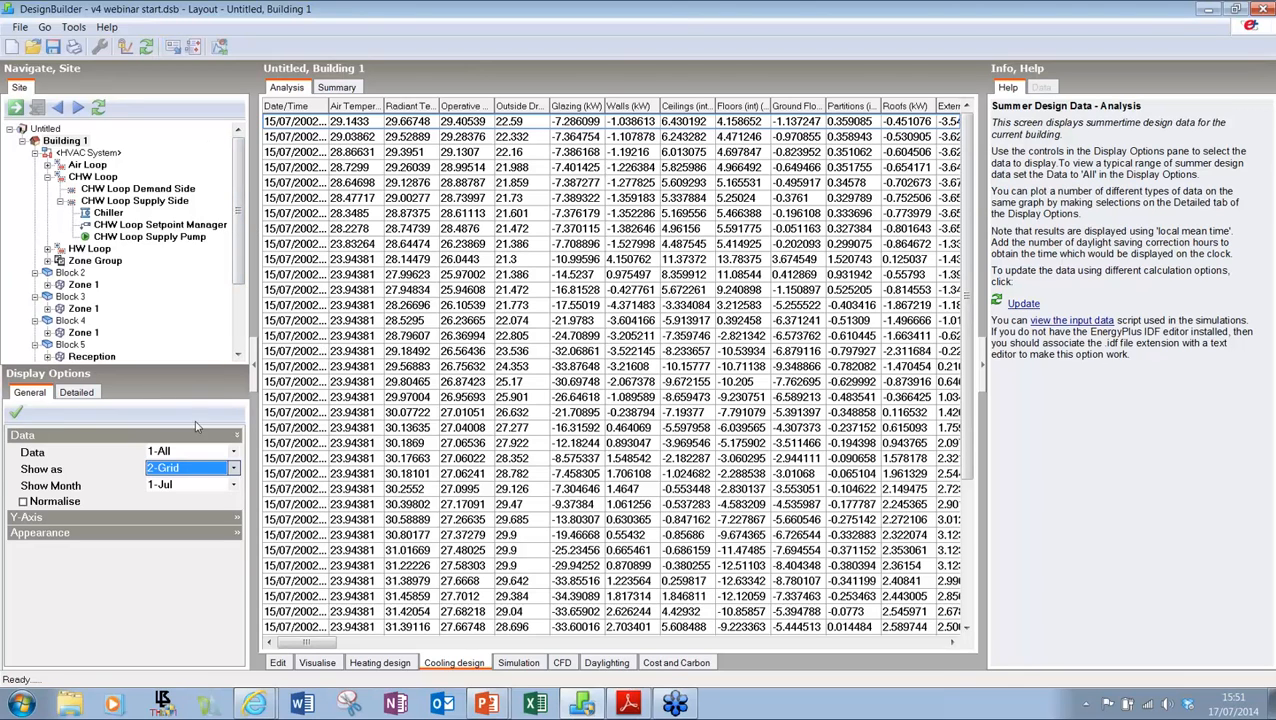
left_click(179, 468)
left_click(168, 484)
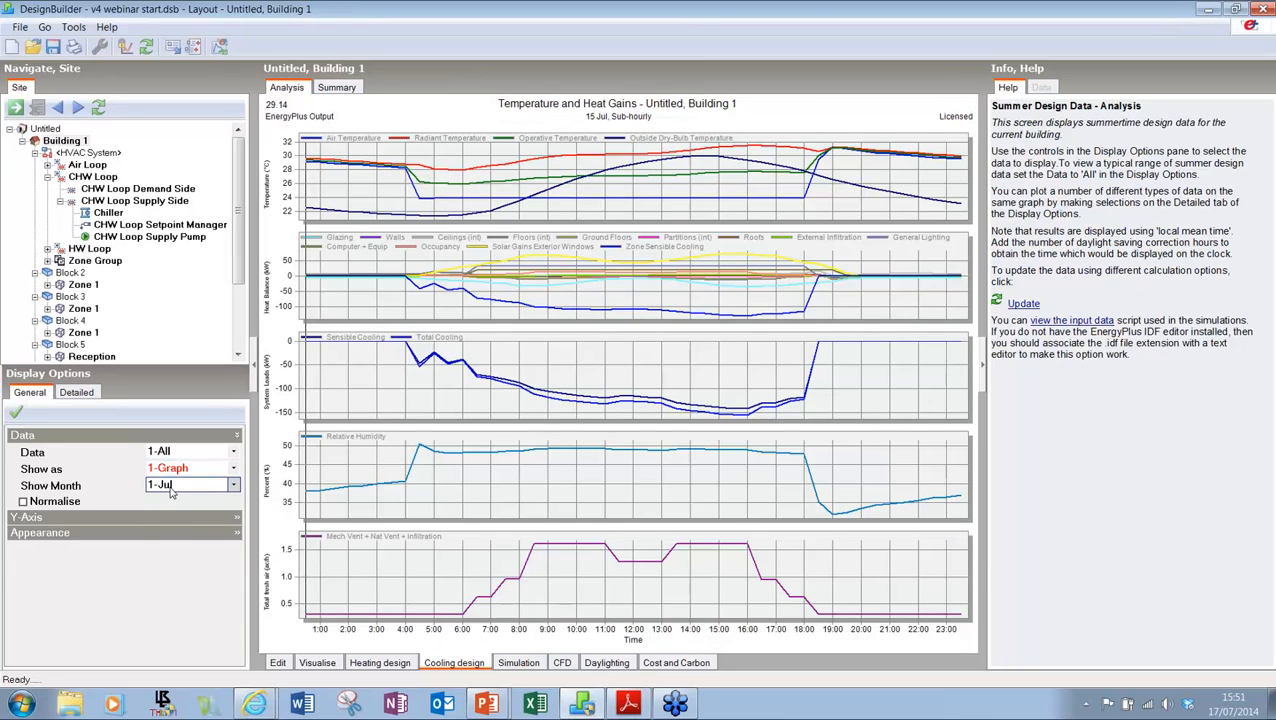
Step: Show the peak month's internal gains data in the cooling design results, and view it for Block 5's Reception zone
left_click(196, 487)
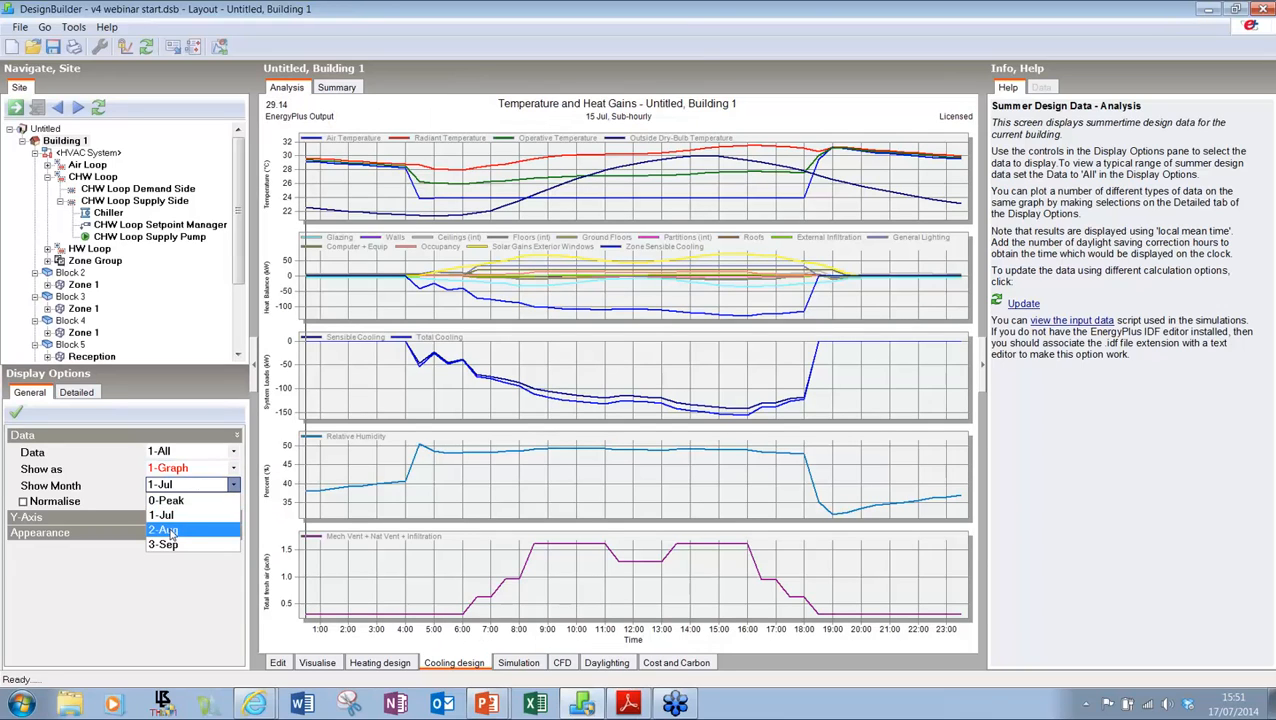
left_click(180, 500)
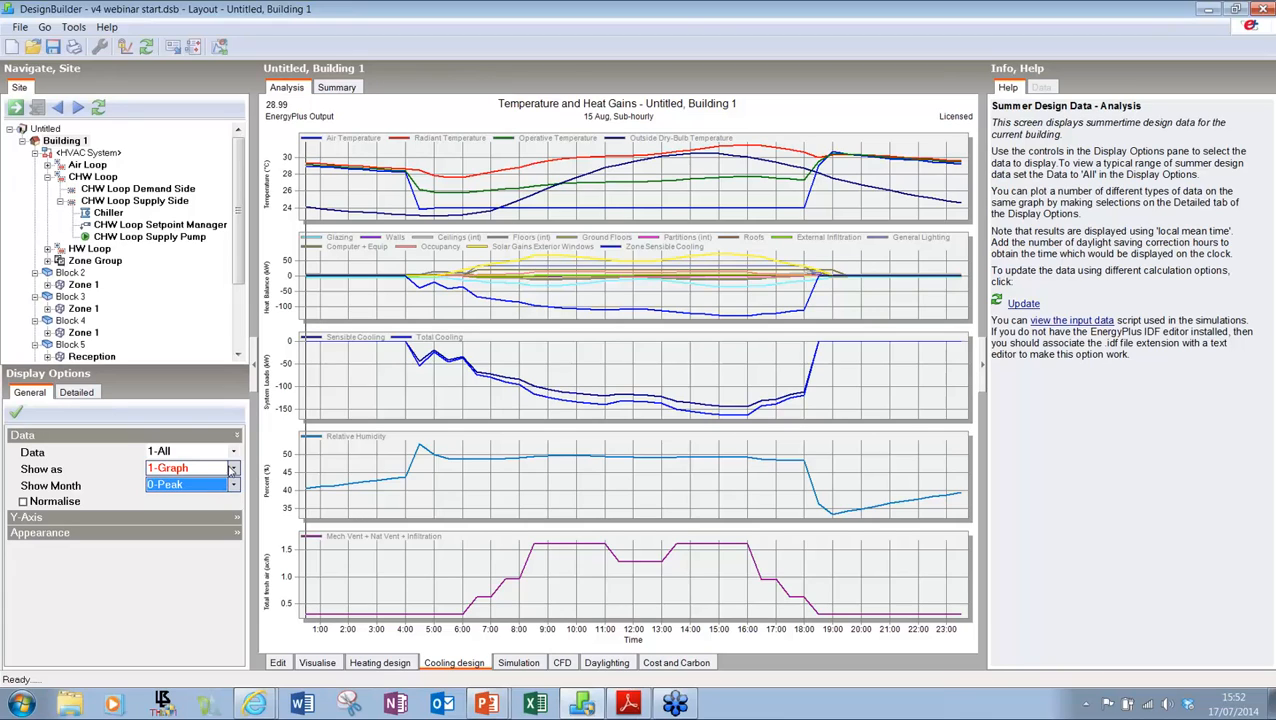
left_click(185, 457)
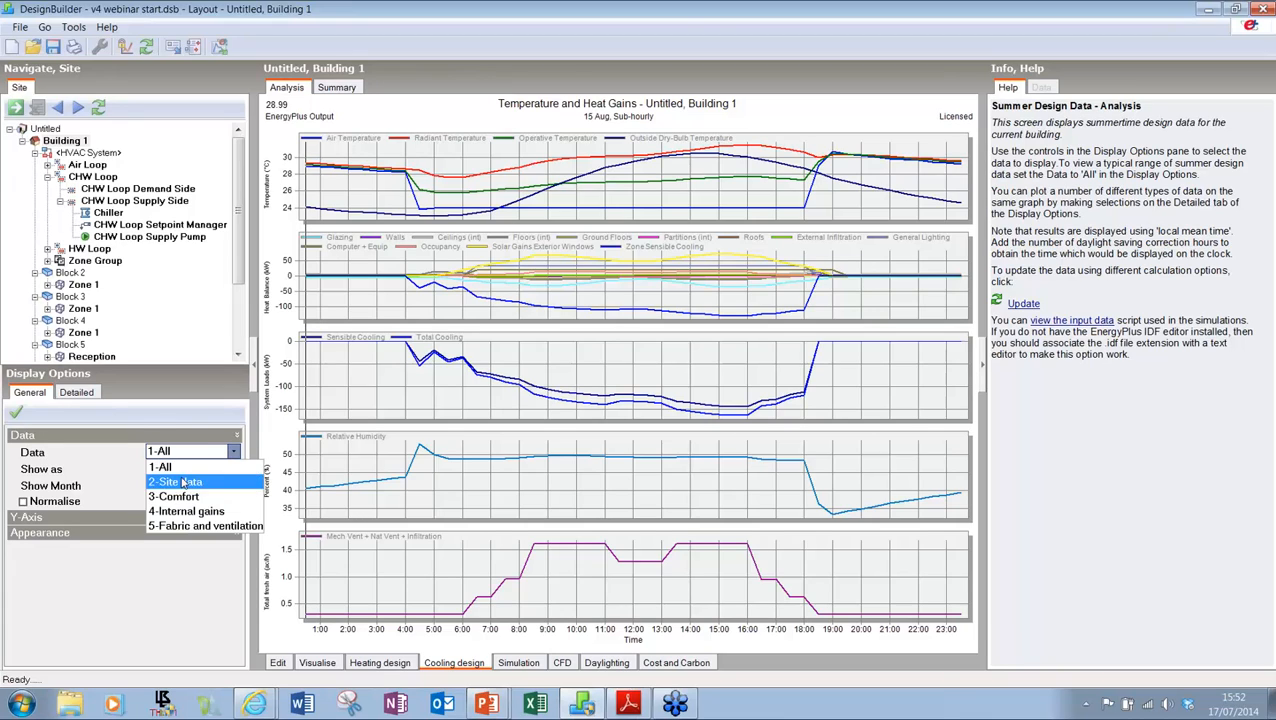
left_click(182, 517)
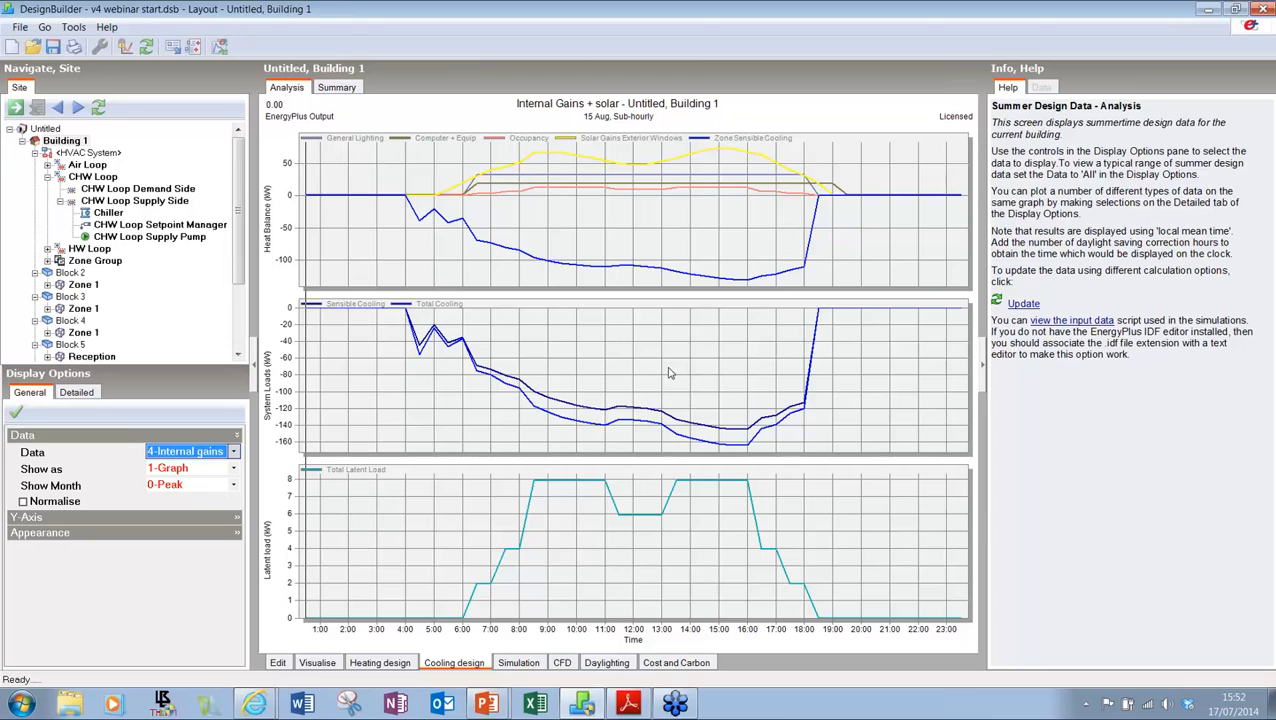
left_click(88, 356)
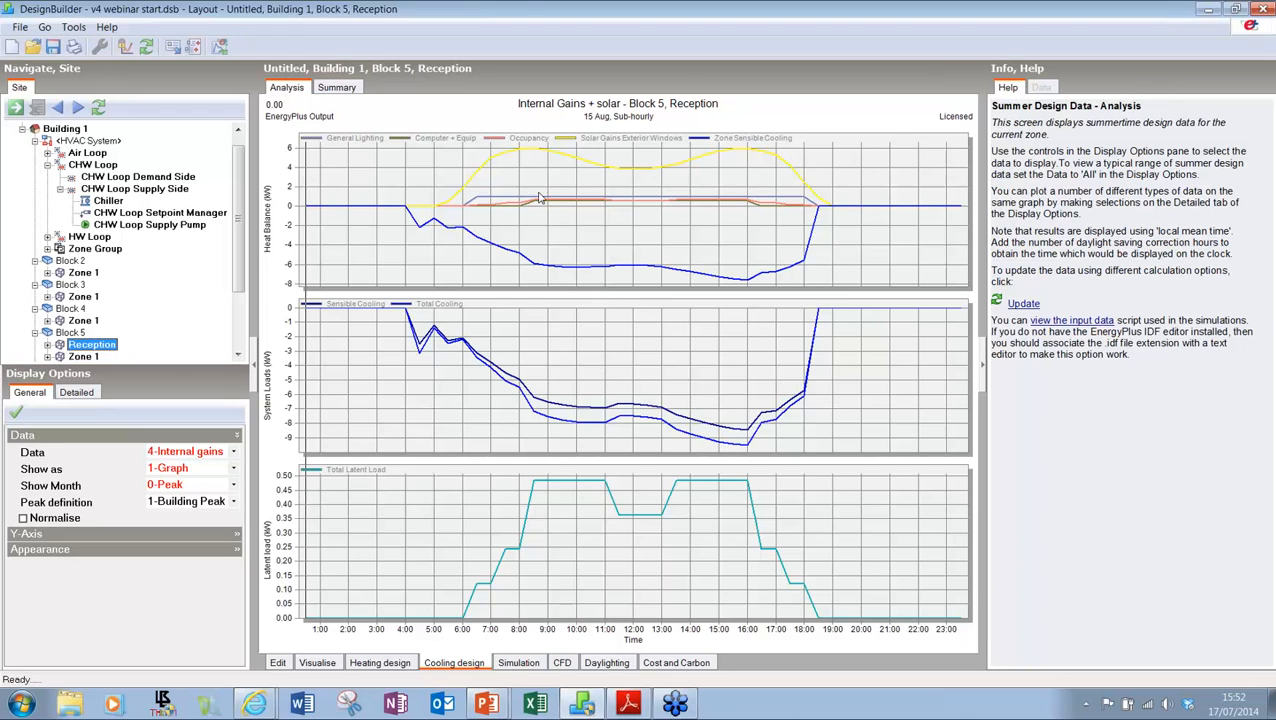
Step: Compare the coincident and non-coincident loads in the cooling design summary, ending on the non-coincident data
left_click(348, 91)
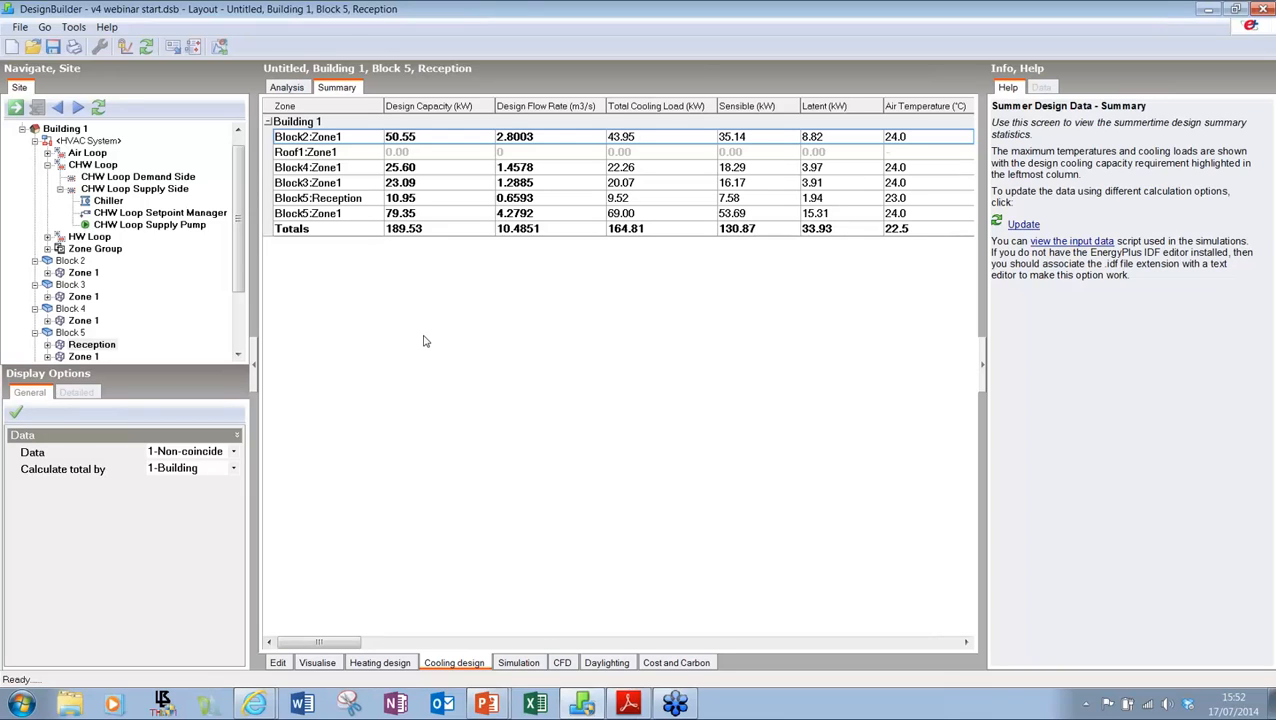
left_click(207, 452)
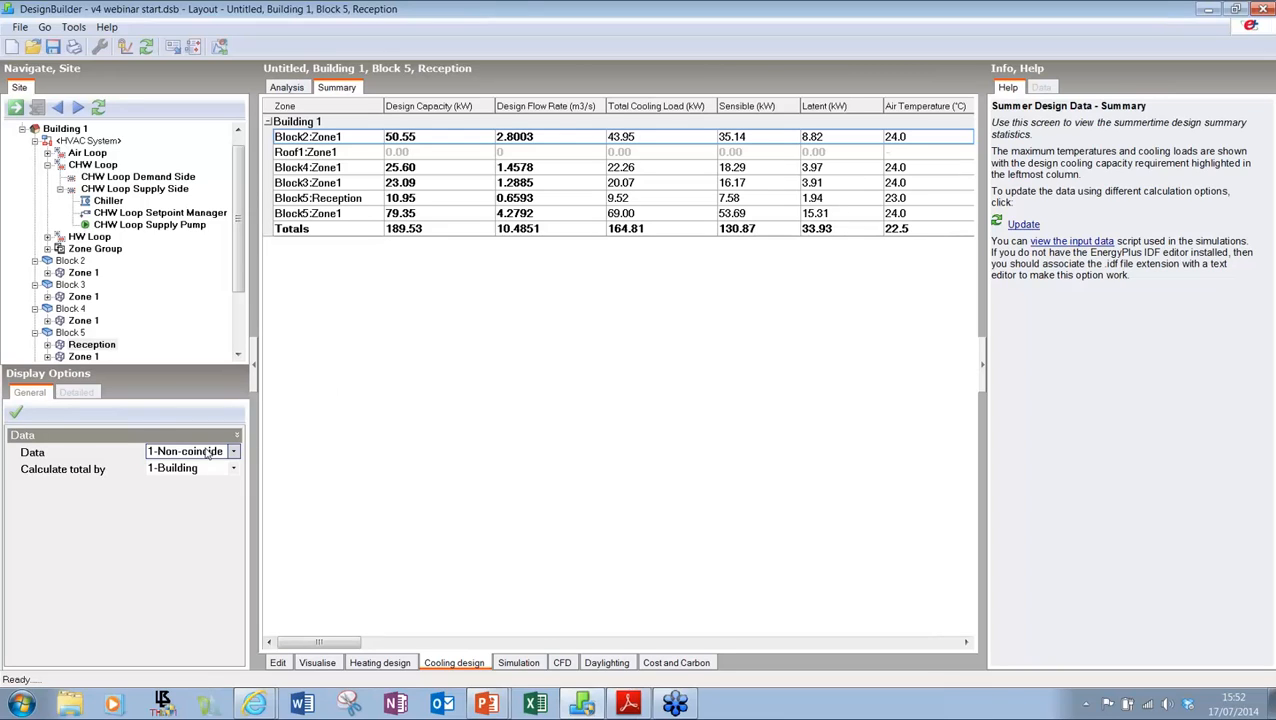
left_click(207, 452)
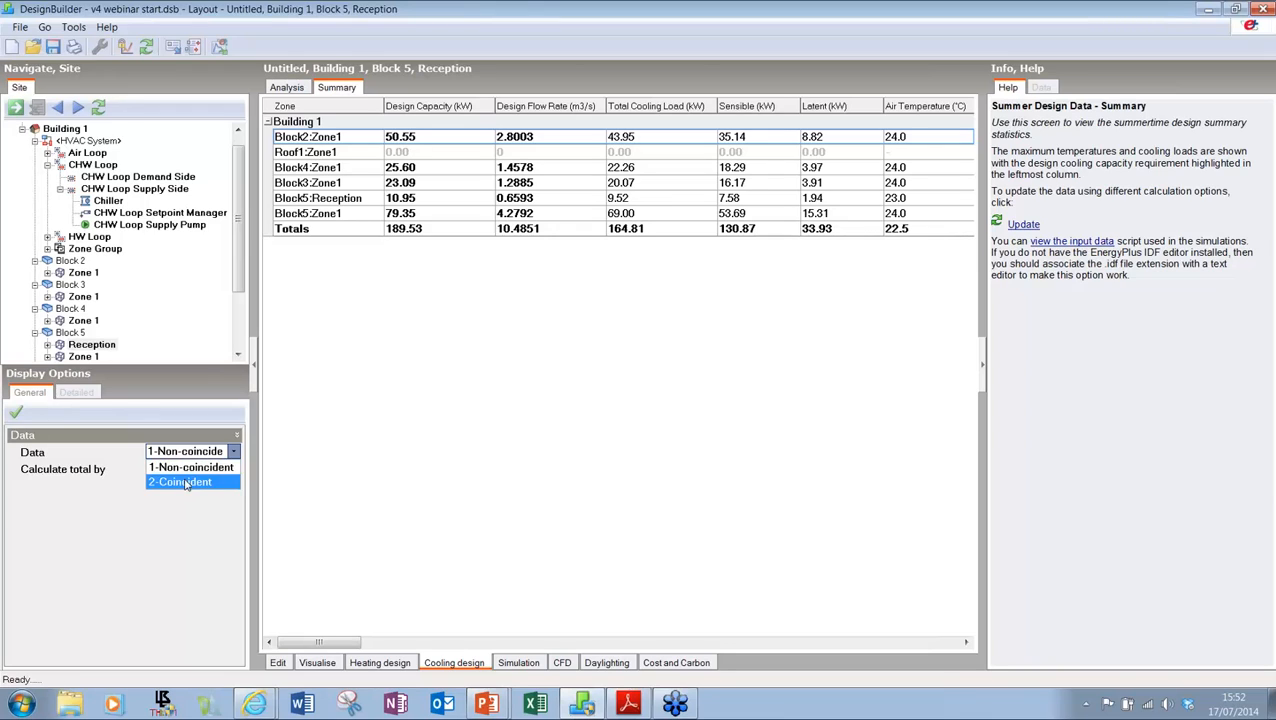
left_click(185, 484)
left_click(181, 455)
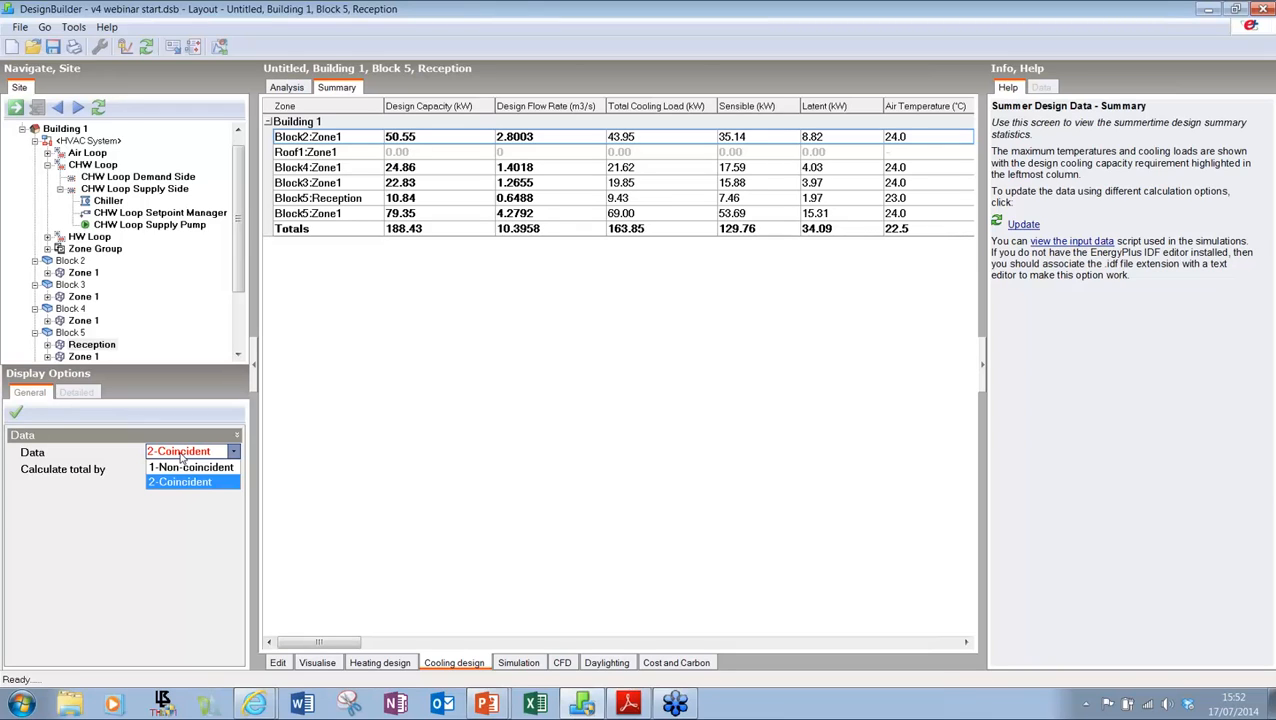
left_click(181, 468)
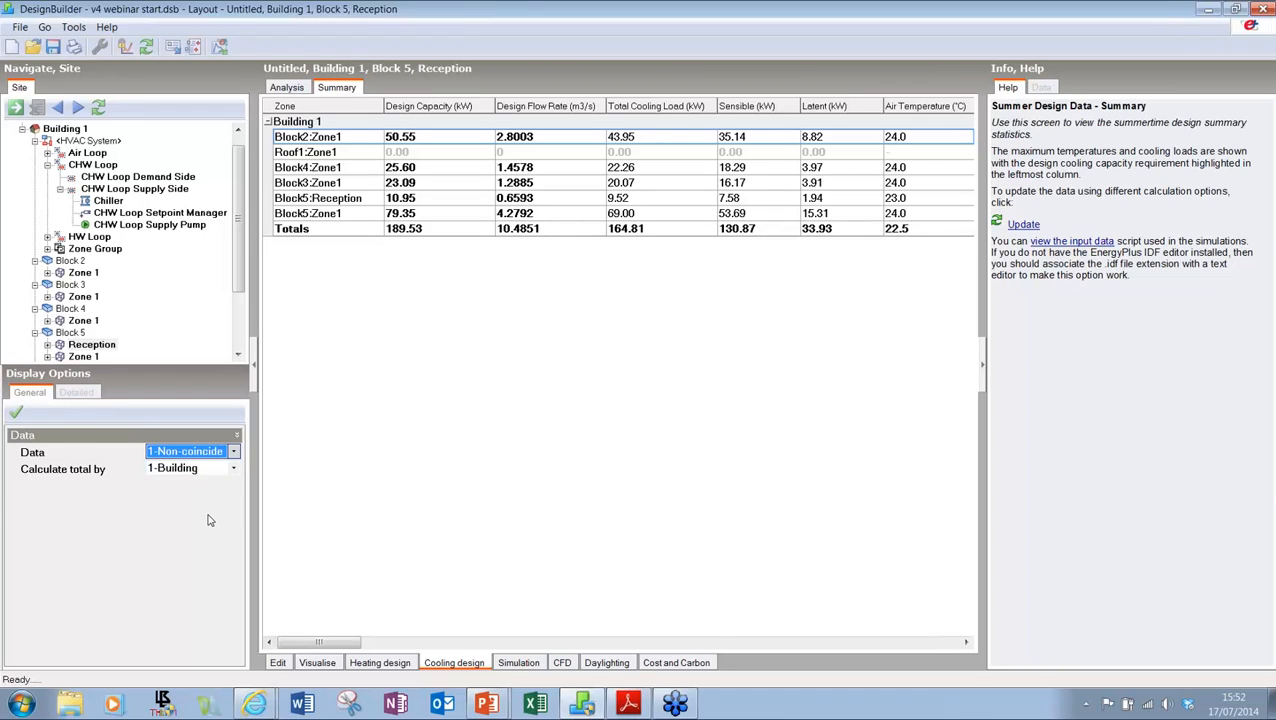
Step: Set the simulation period to the summer design week with only sub-hourly output, and check the time step, solar and advanced calculation options
left_click(517, 664)
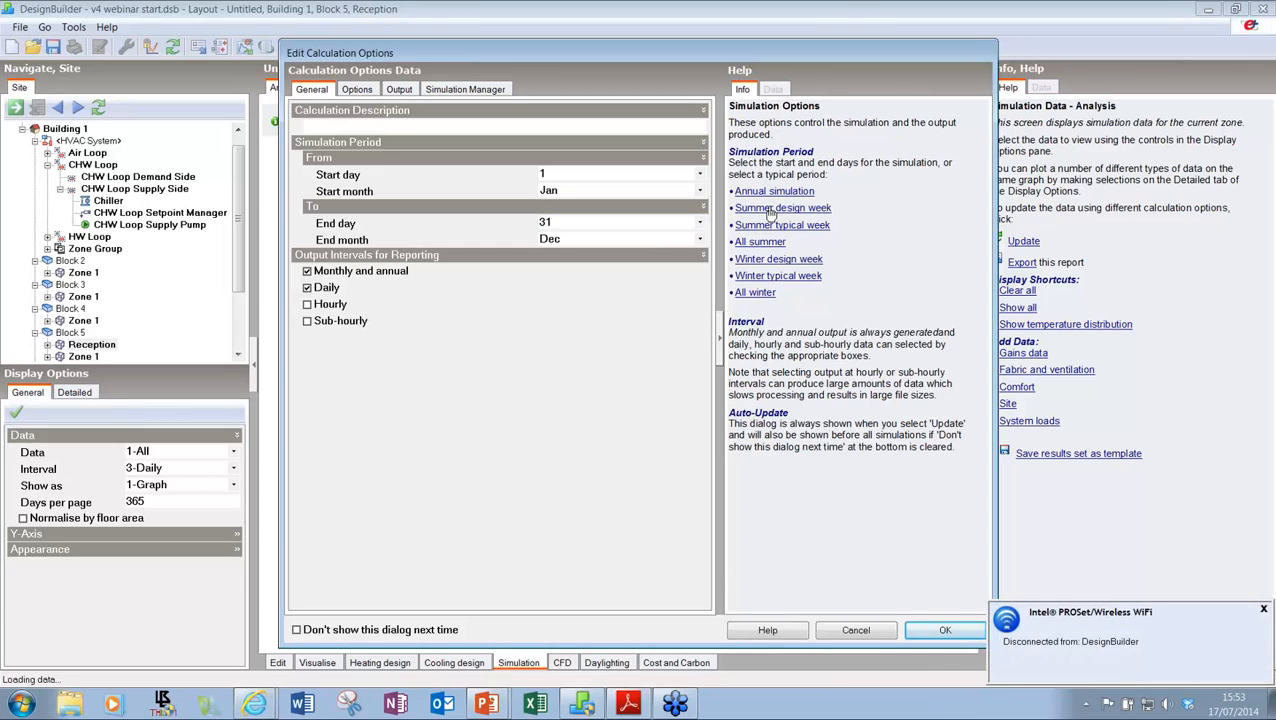
left_click(771, 210)
left_click(326, 289)
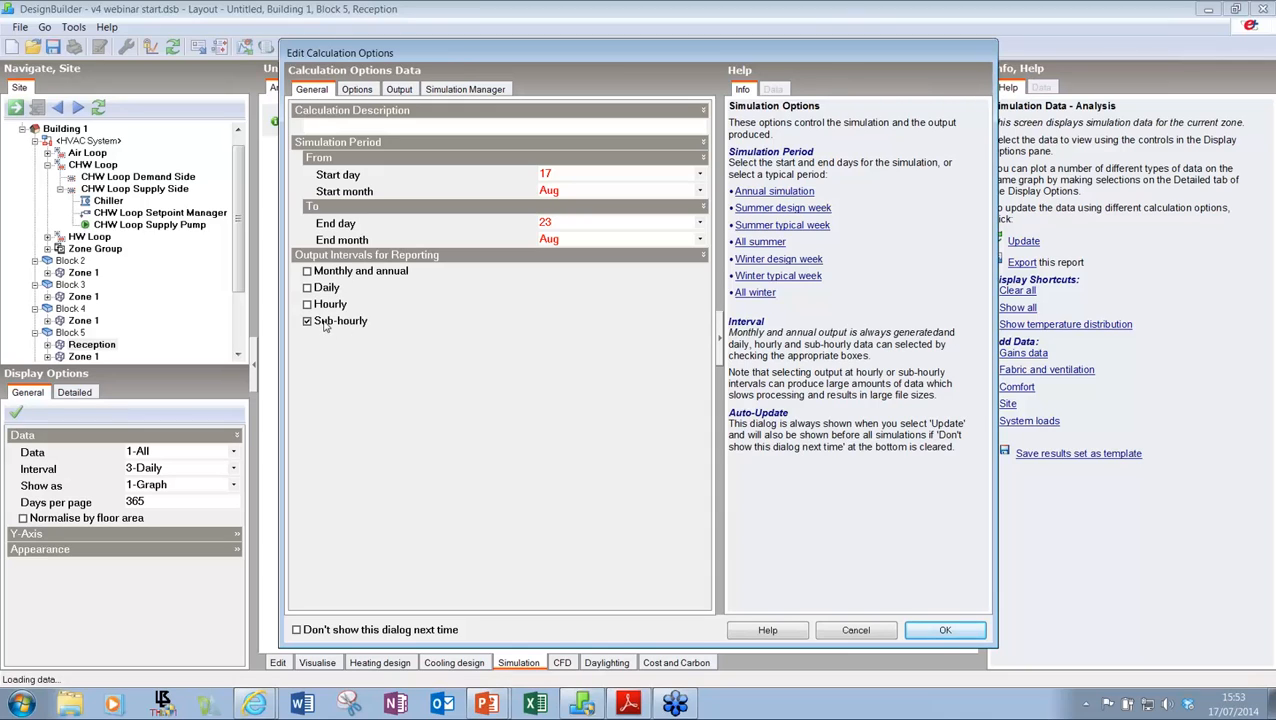
left_click(358, 90)
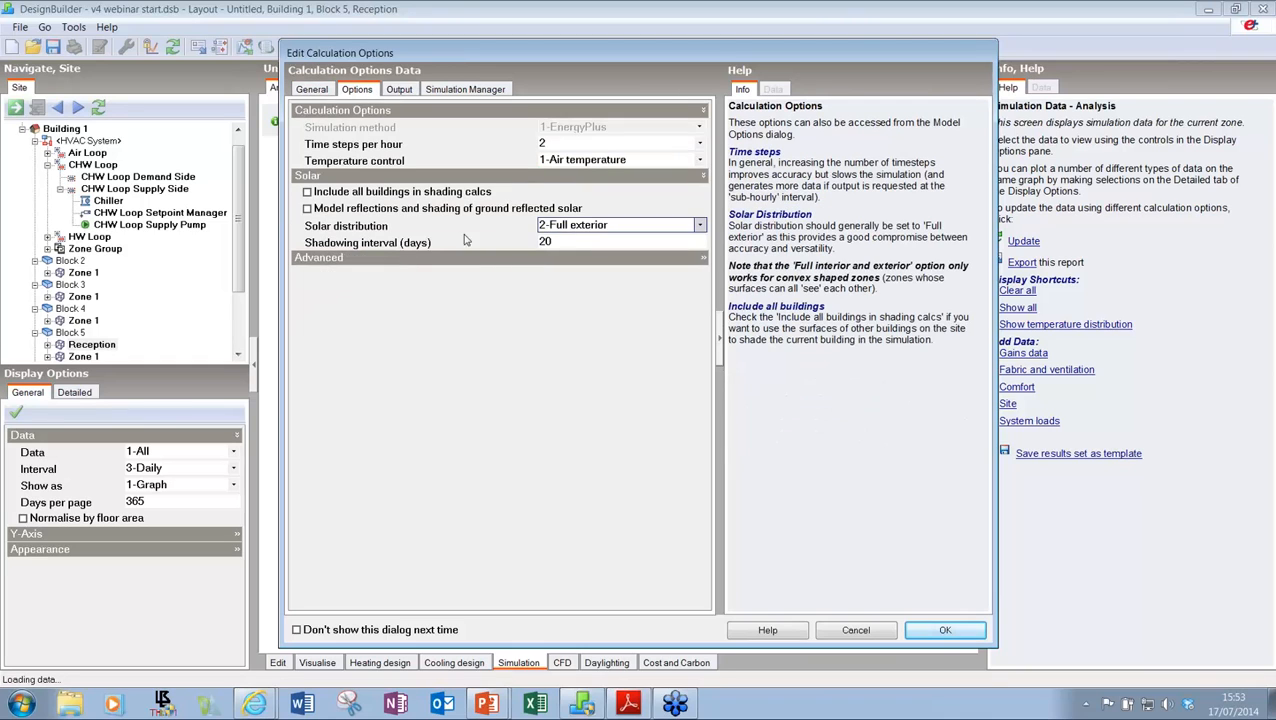
left_click(417, 259)
left_click(417, 259)
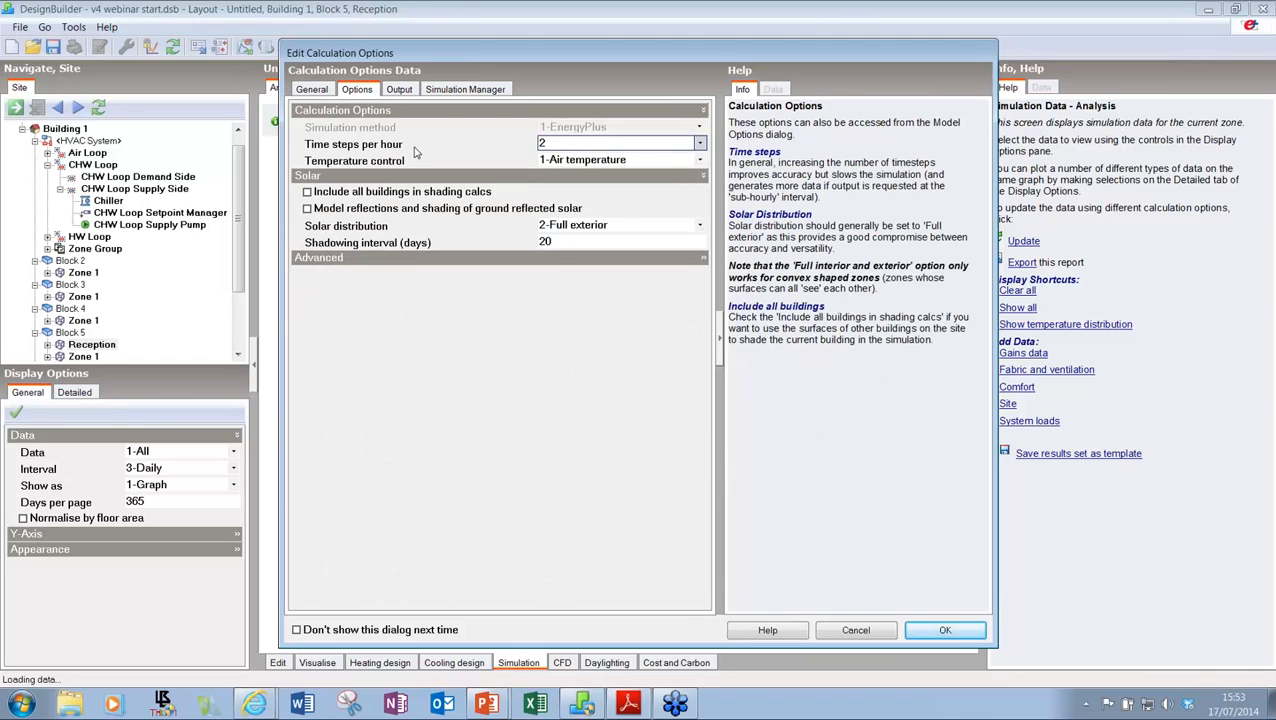
Step: Include Simple ASHRAE Standard 55, Adaptive ASHRAE Standard 55, Adaptive CEN Standard 15251 and Fanger in the simulation's comfort outputs
left_click(399, 90)
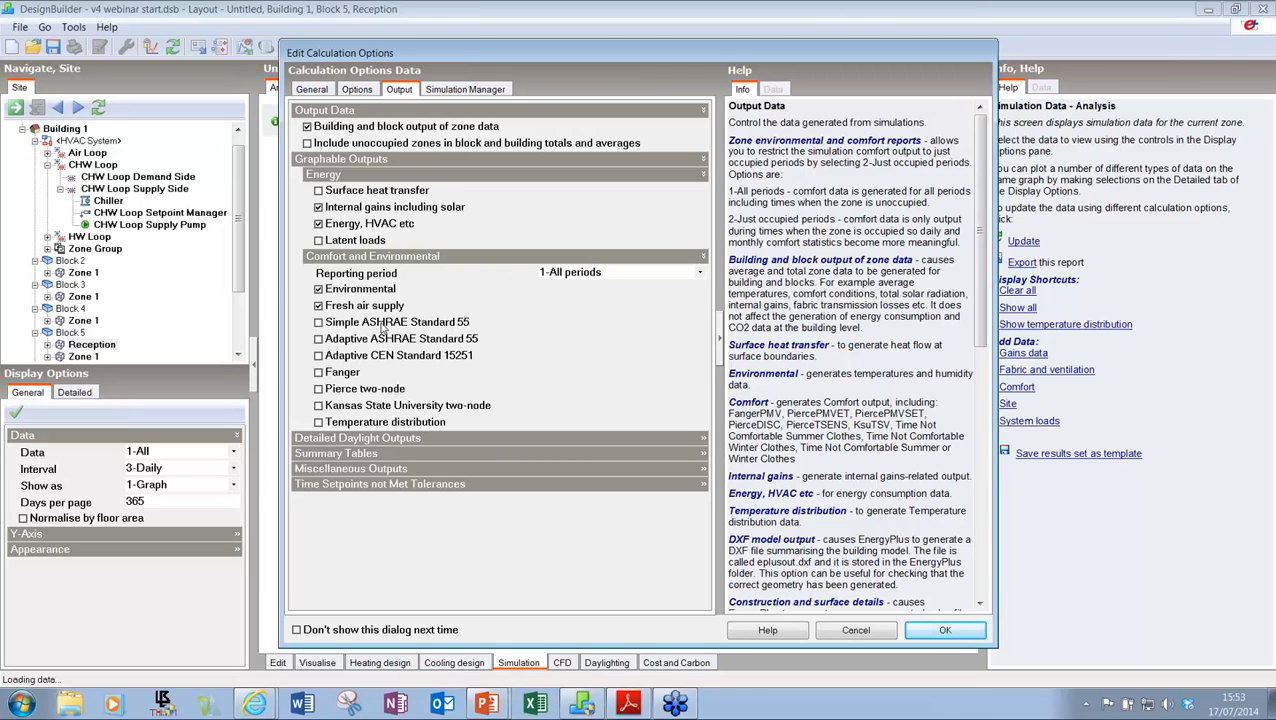
left_click(347, 342)
left_click(355, 357)
Step: Include HVAC system temperatures and mass flow rates in the miscellaneous outputs, and review the summary annual reports selection
left_click(348, 472)
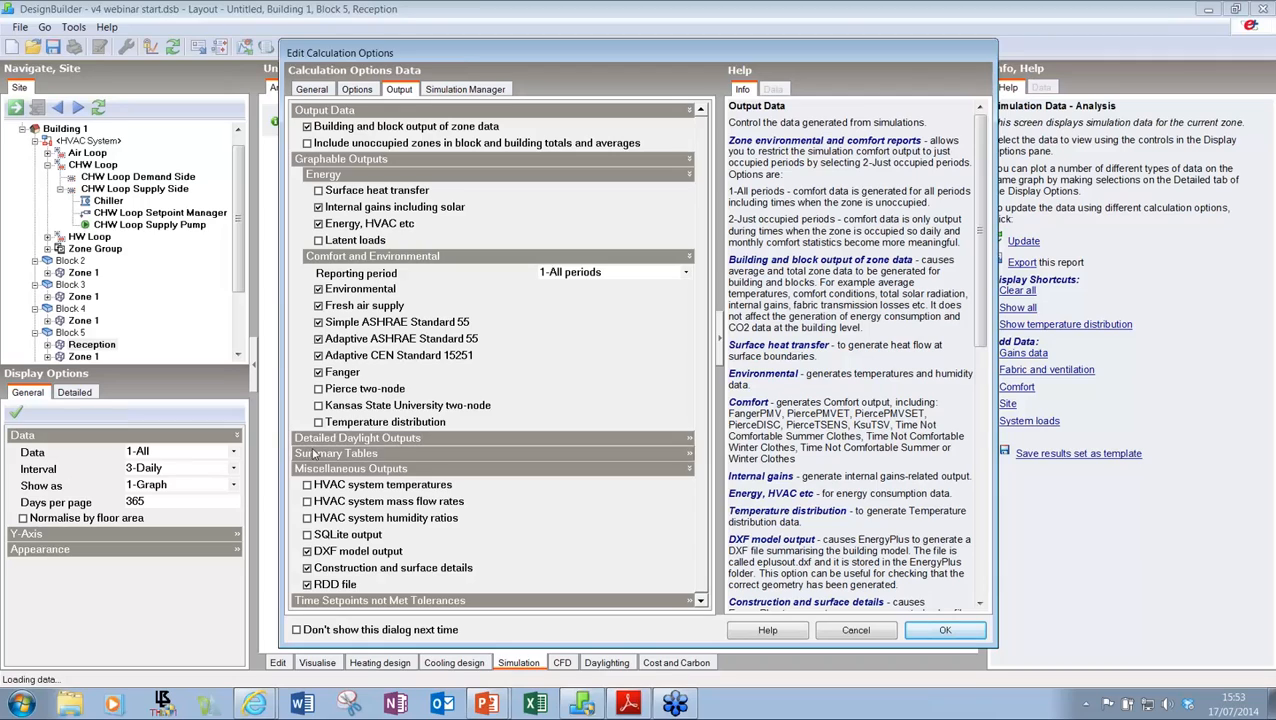
left_click(324, 484)
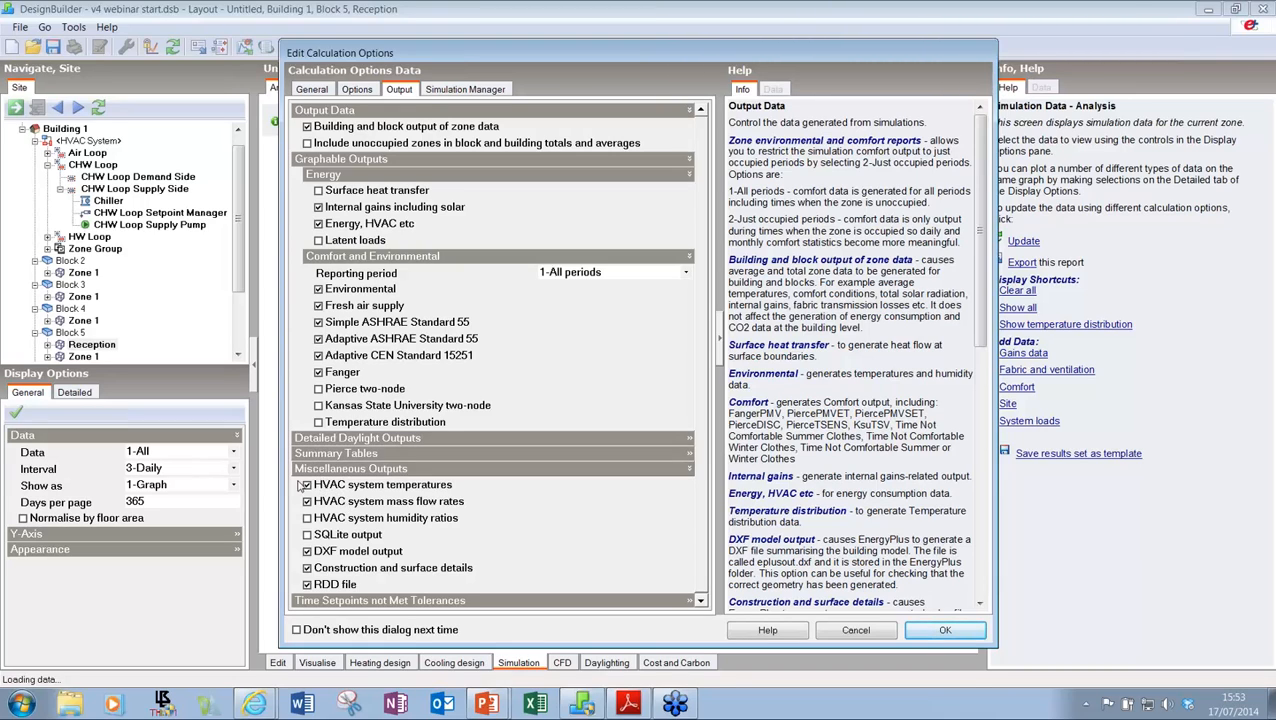
left_click(397, 454)
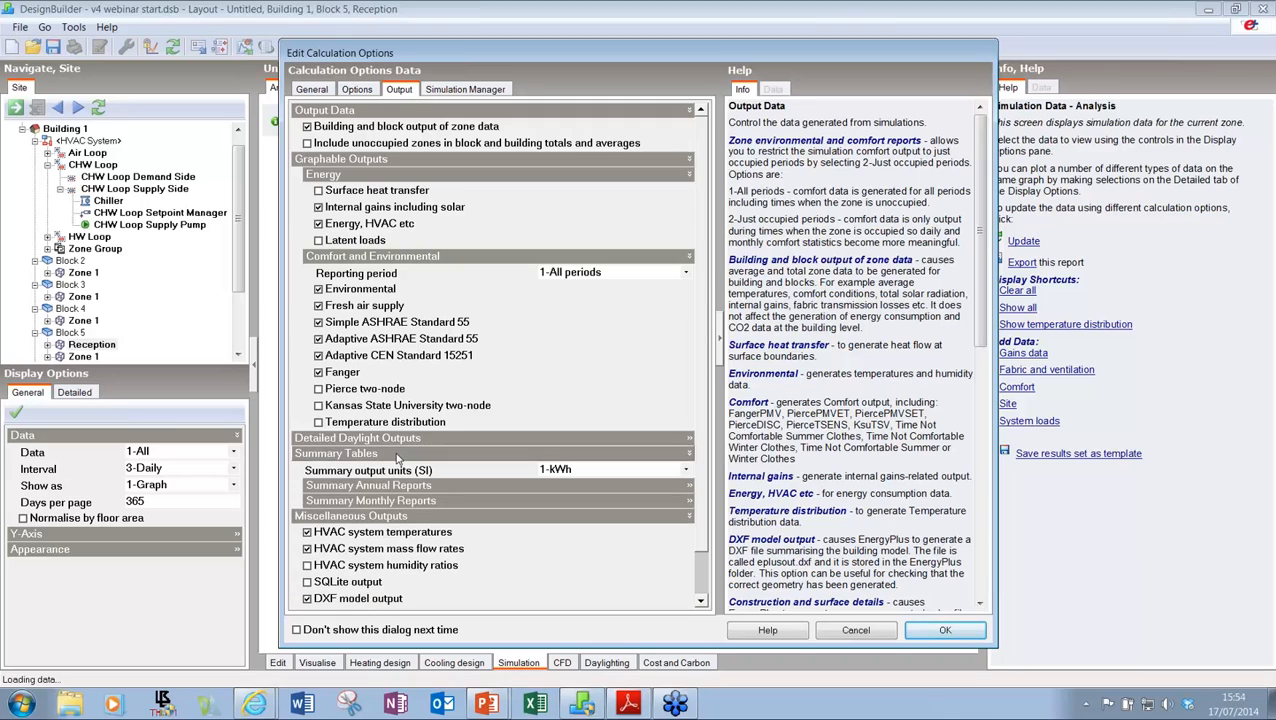
left_click(432, 487)
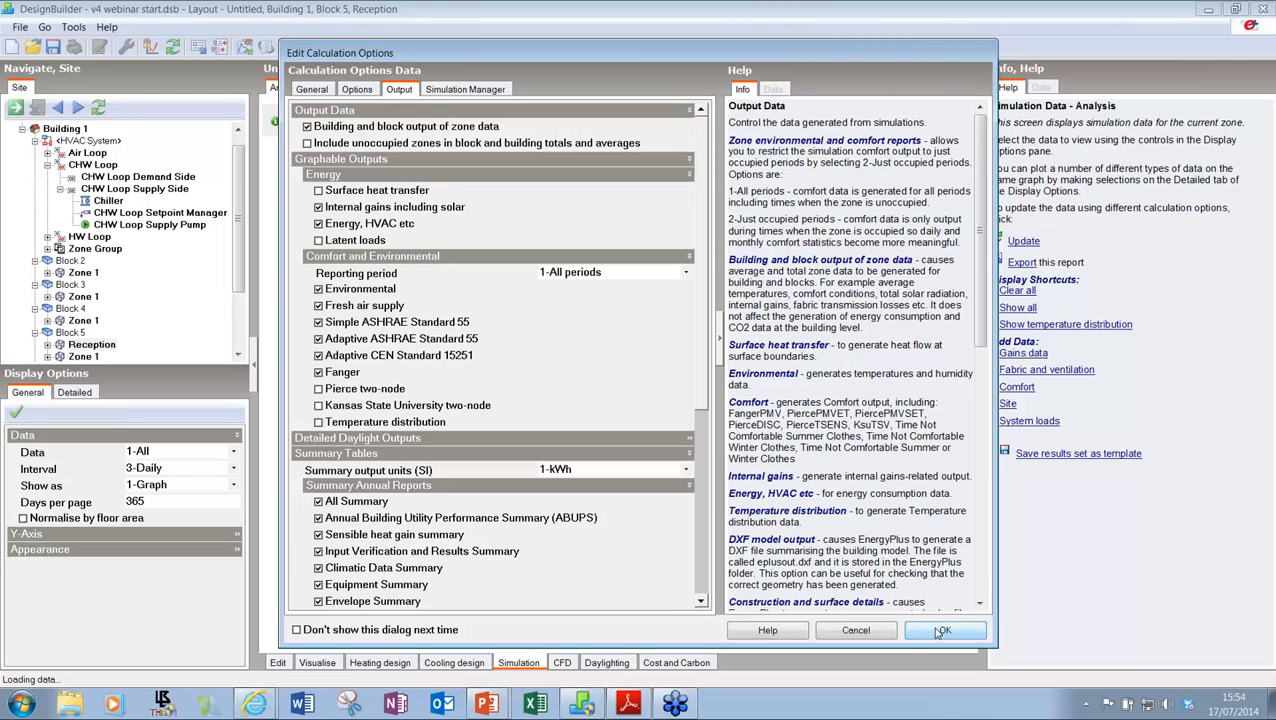
Step: Enable the Simulation Manager with the localhost server and EnergyPlus method, try to run the simulation, and dismiss the error report
left_click(470, 90)
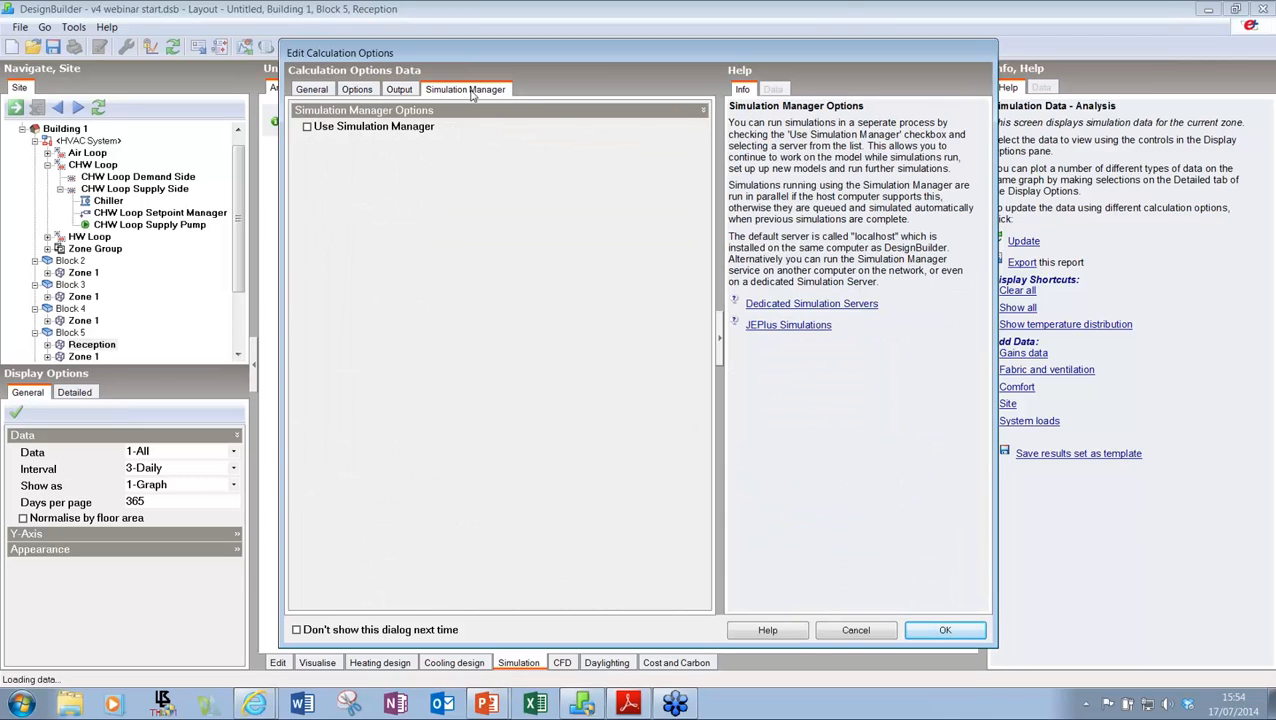
left_click(323, 130)
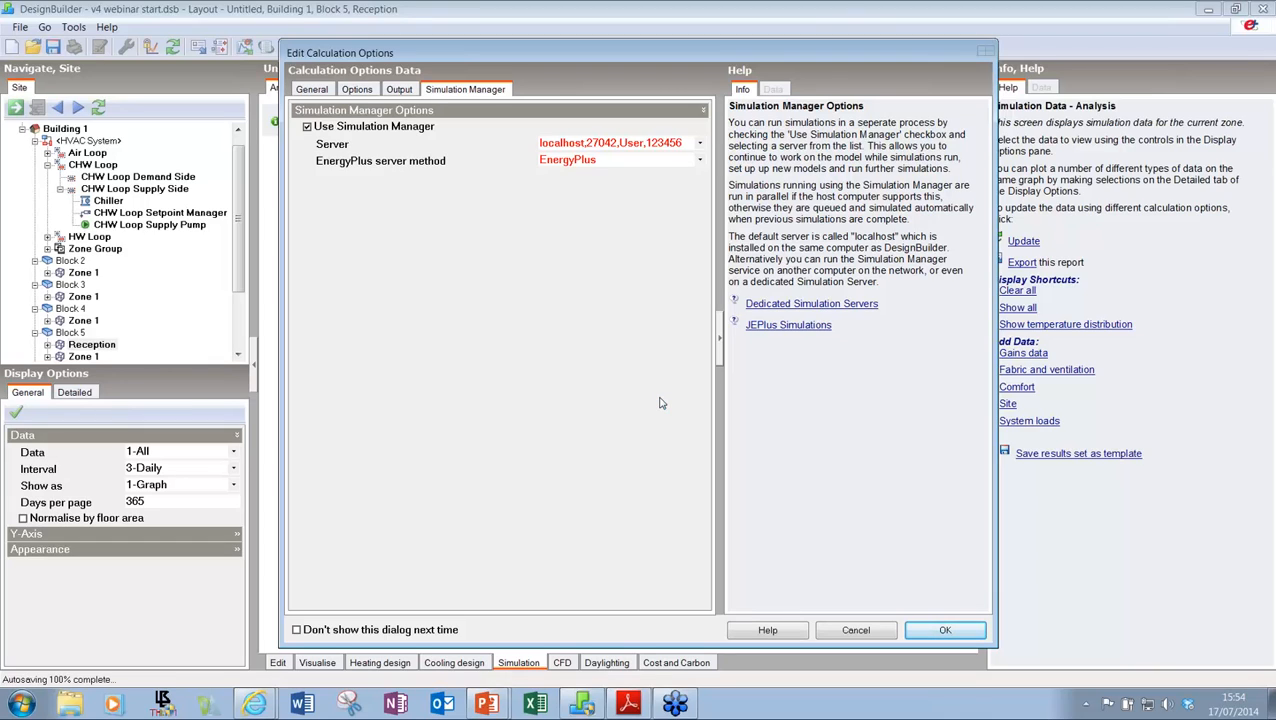
left_click(940, 628)
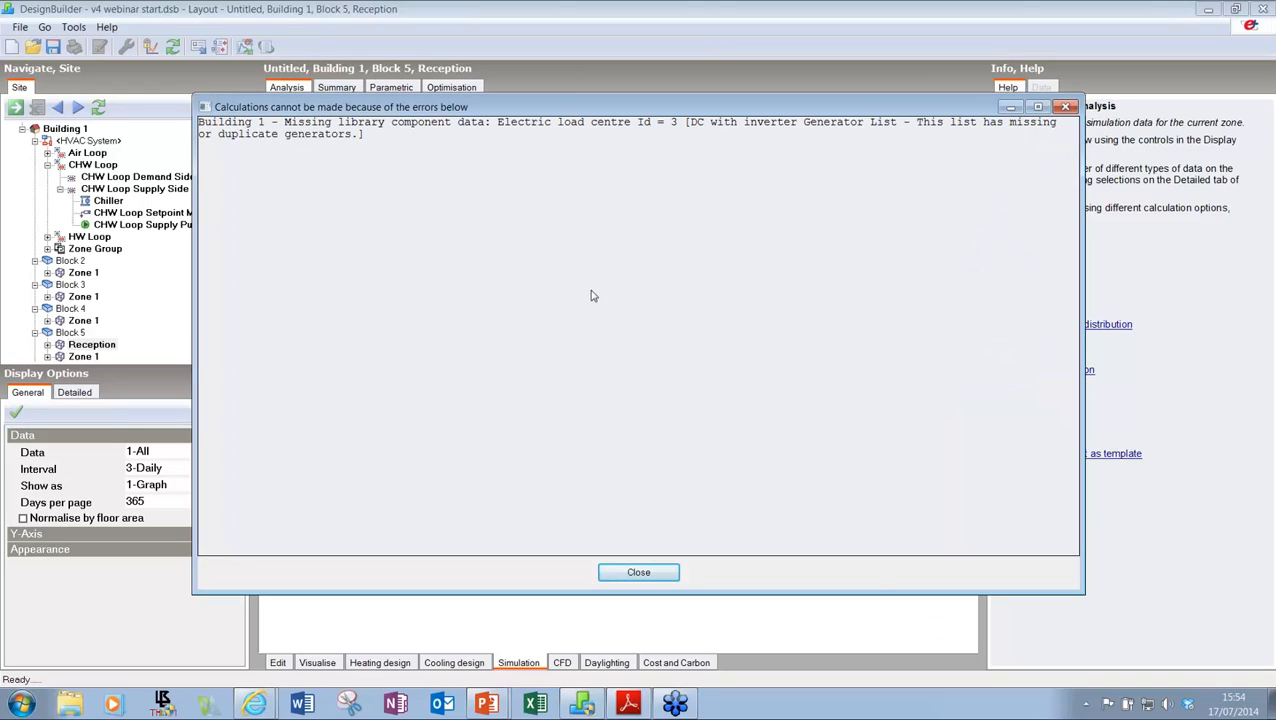
left_click(640, 574)
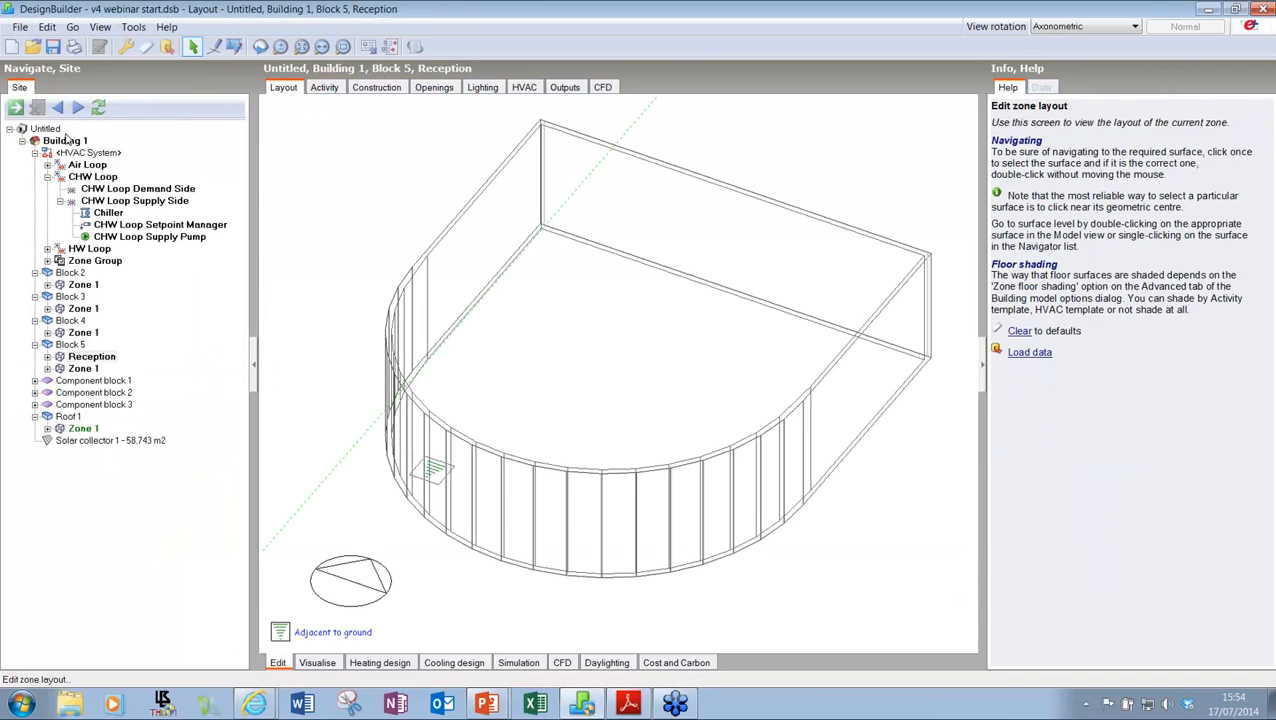
Step: Exclude electric load centres from Building 1's on-site electricity generation
left_click(66, 141)
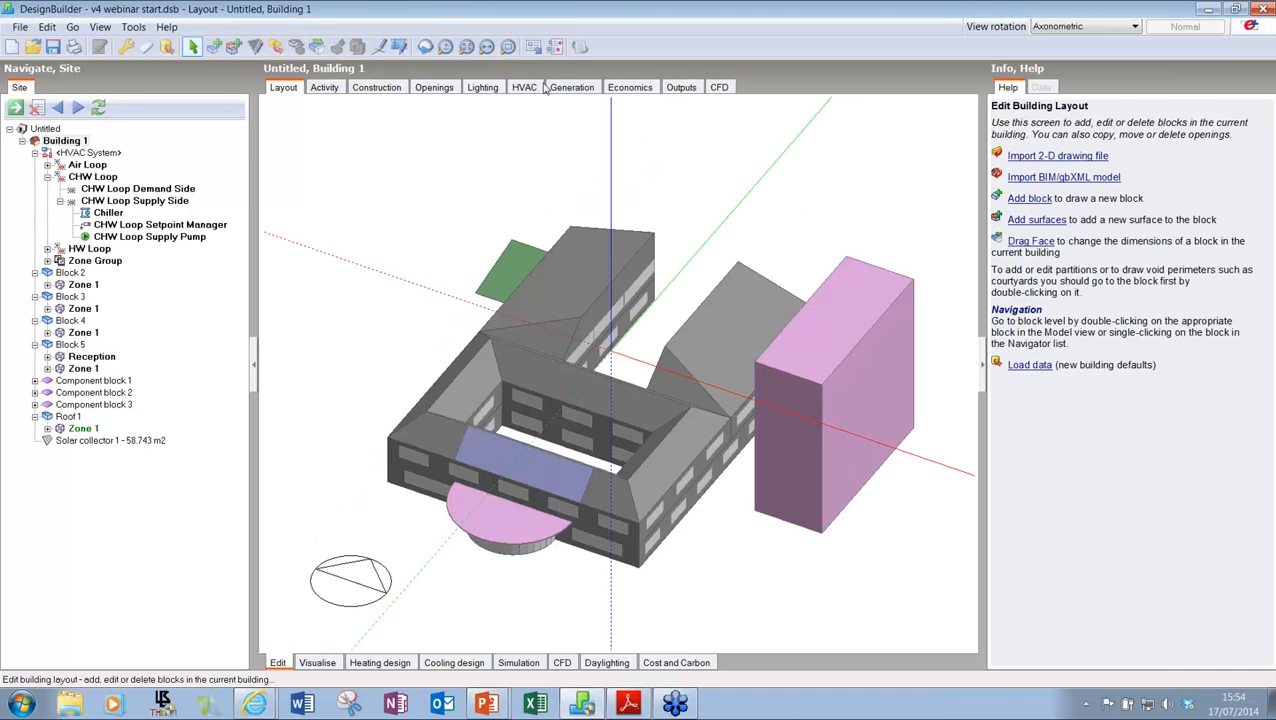
left_click(575, 93)
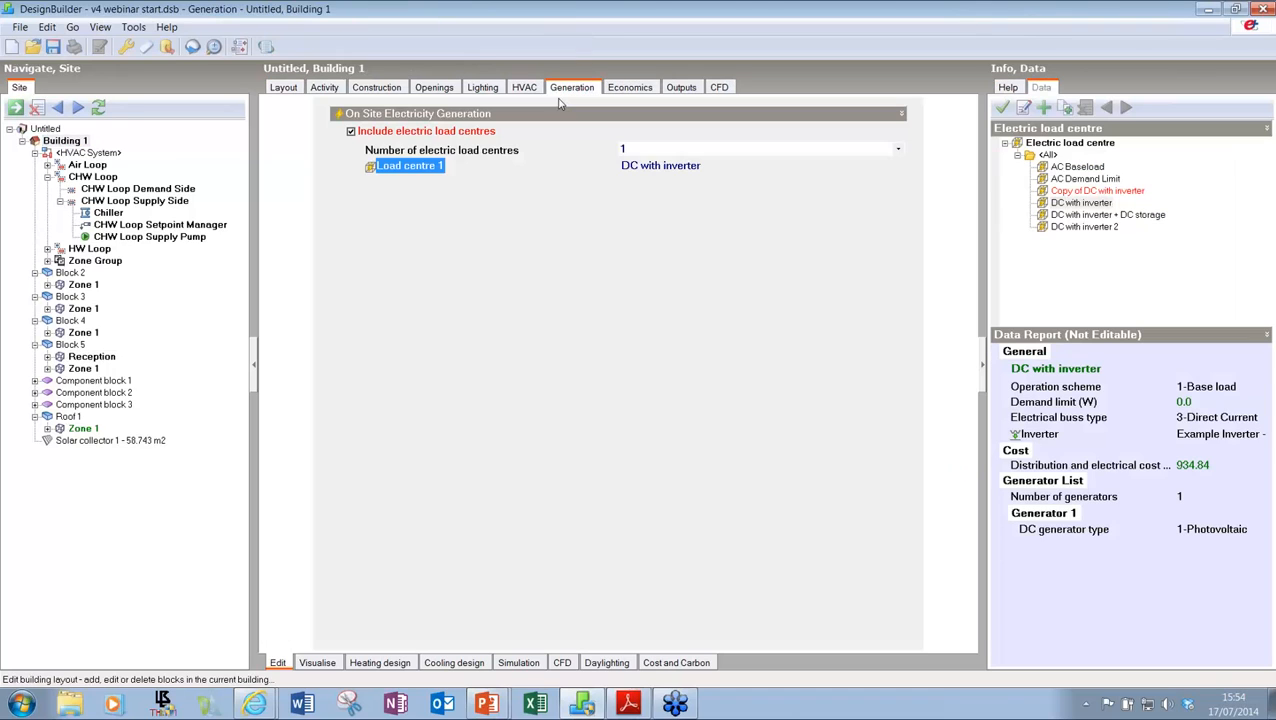
left_click(351, 131)
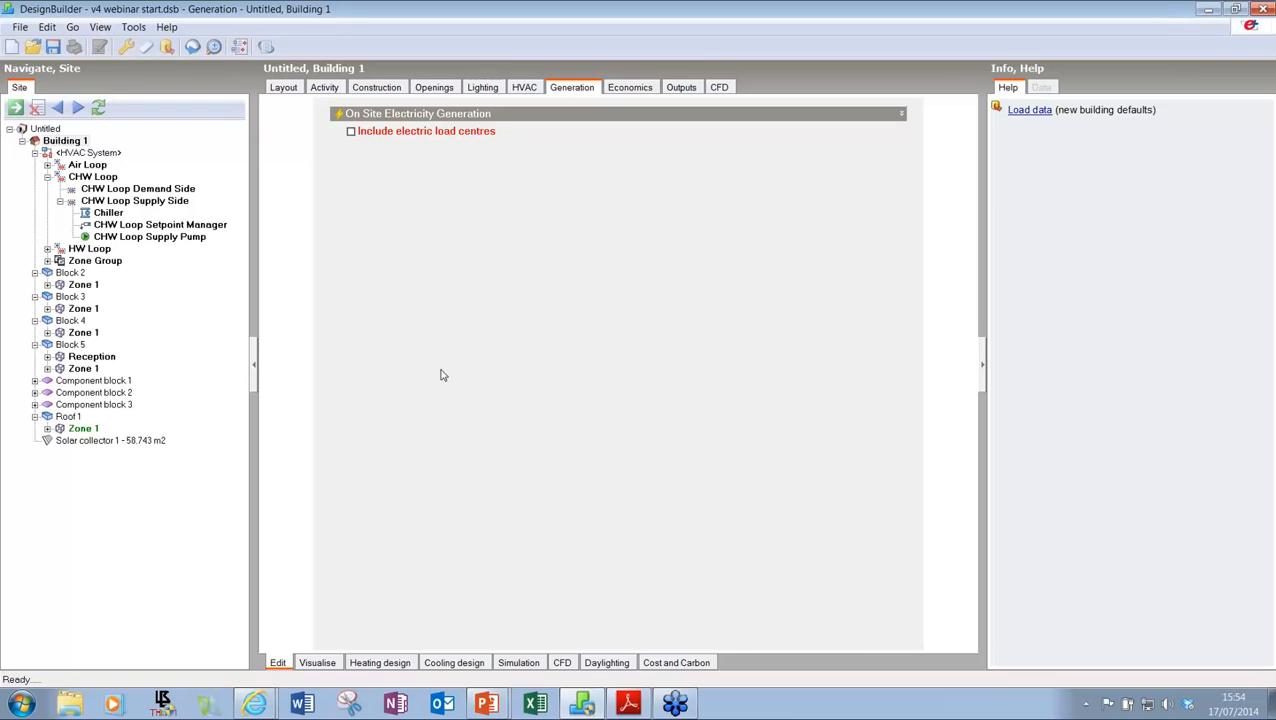
Step: Submit Building 1's summer design week simulation without daily output, and load the finished job's results from the Simulation Manager
left_click(520, 664)
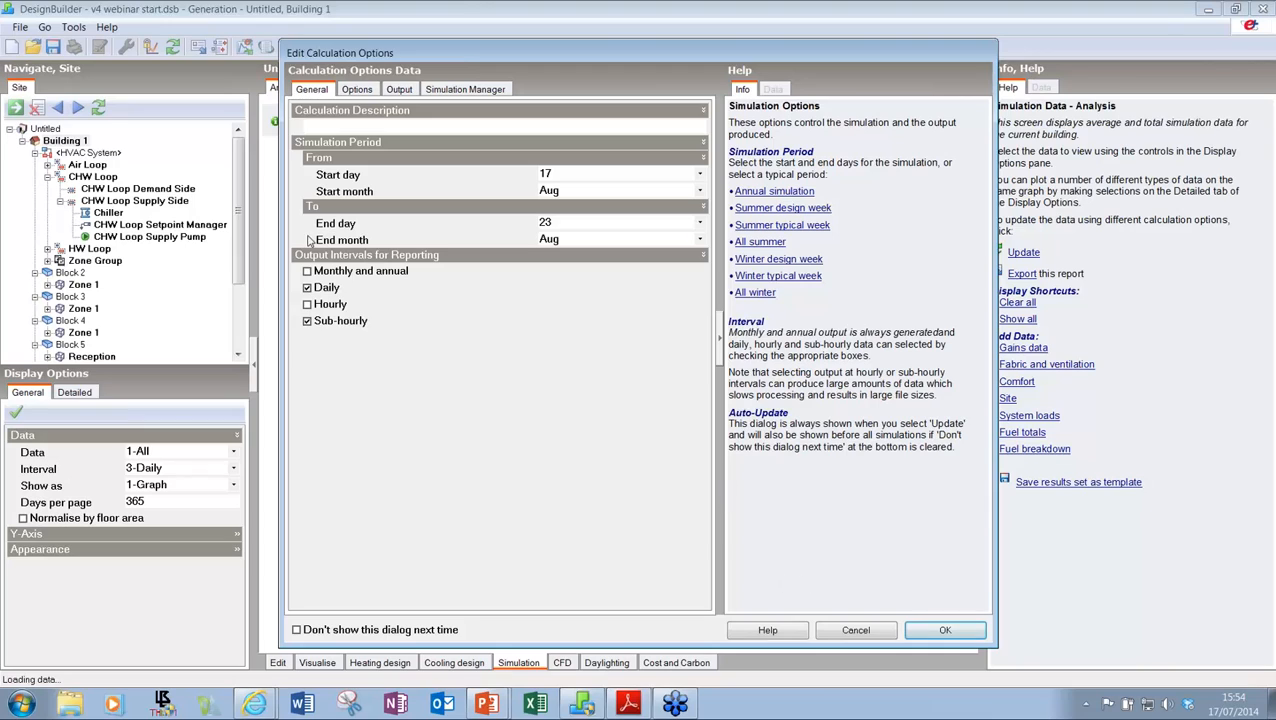
left_click(307, 287)
left_click(918, 632)
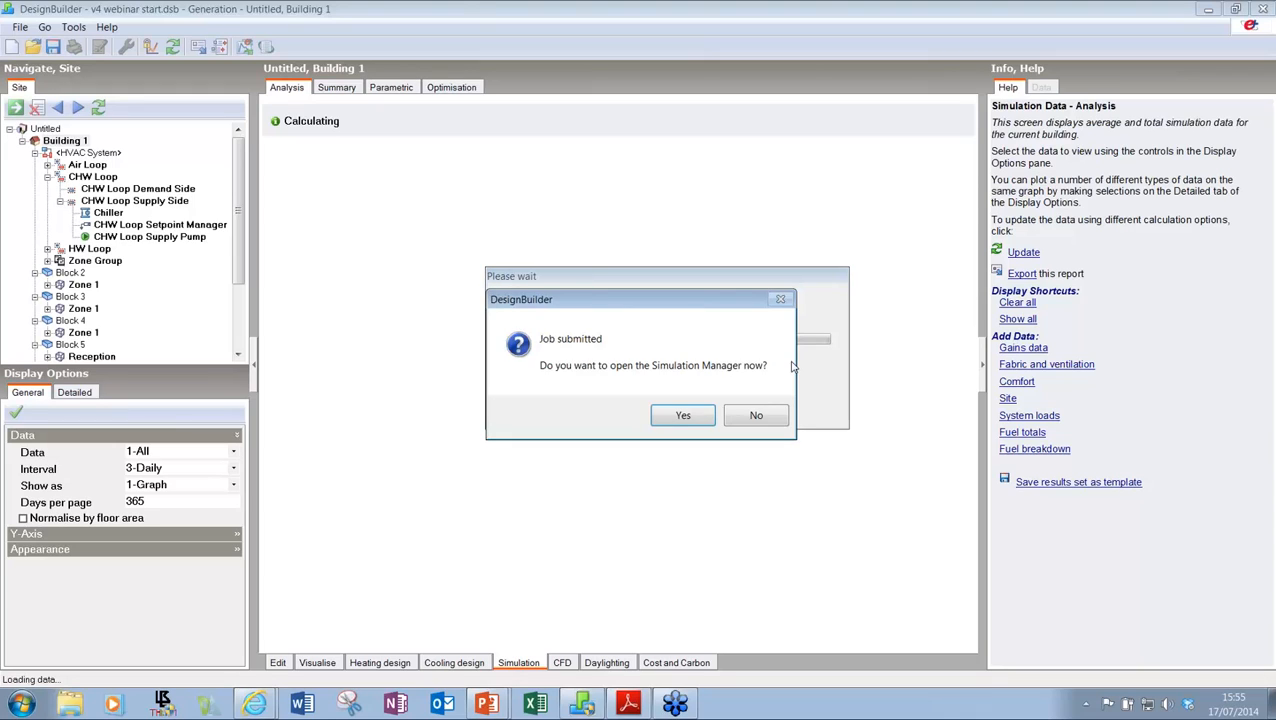
left_click(682, 418)
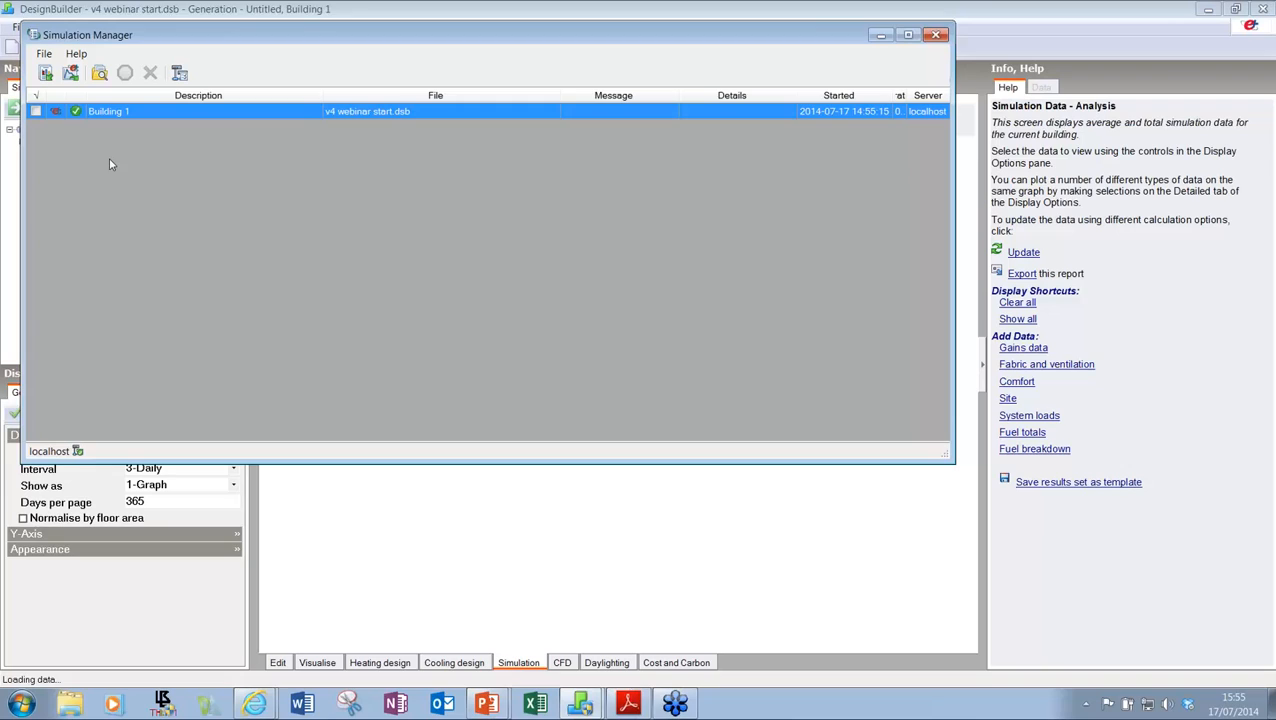
left_click(44, 74)
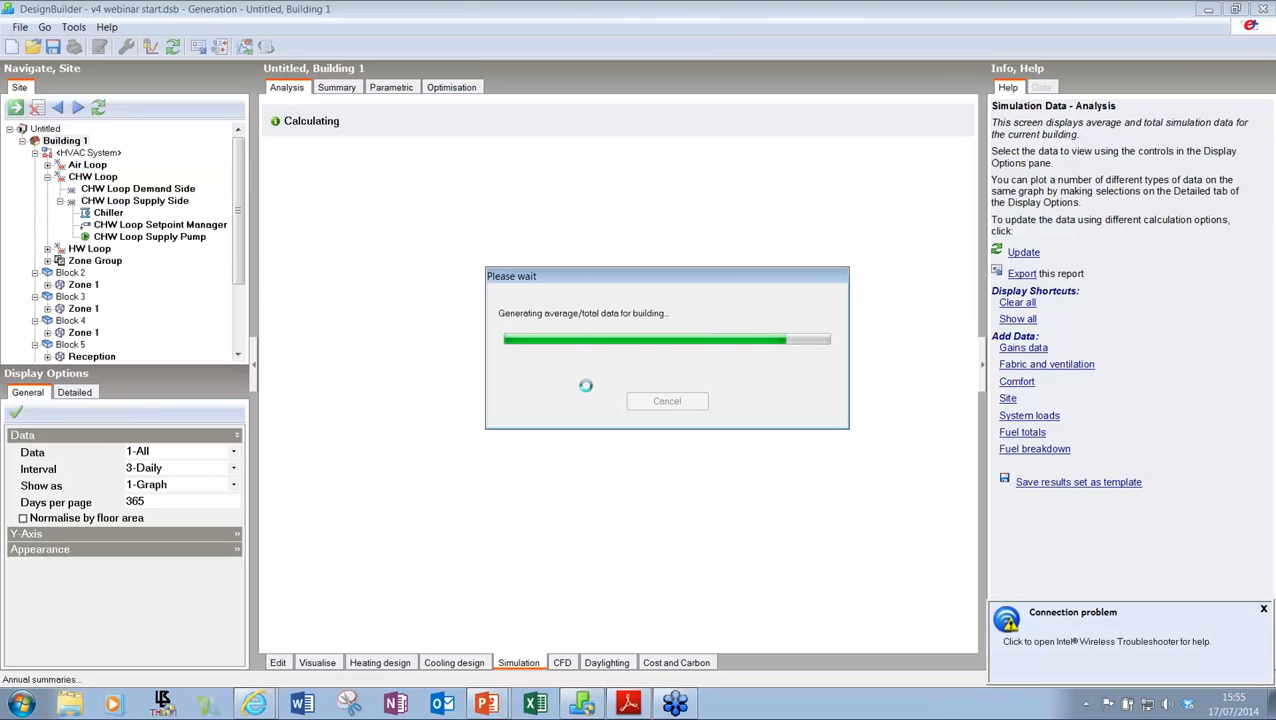
Step: Display the simulation results at the sub-hourly interval, and examine the Annual Building Utility Performance Summary and the report's table of contents
left_click(160, 470)
left_click(158, 542)
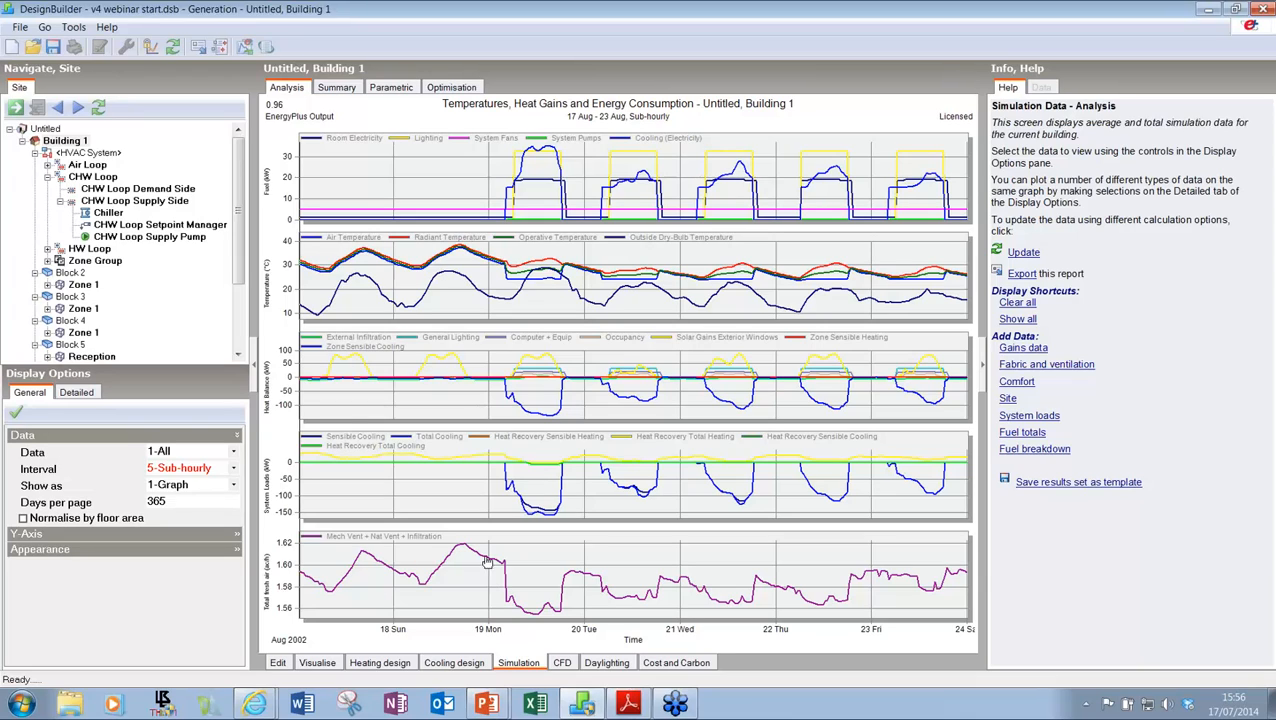
left_click(340, 89)
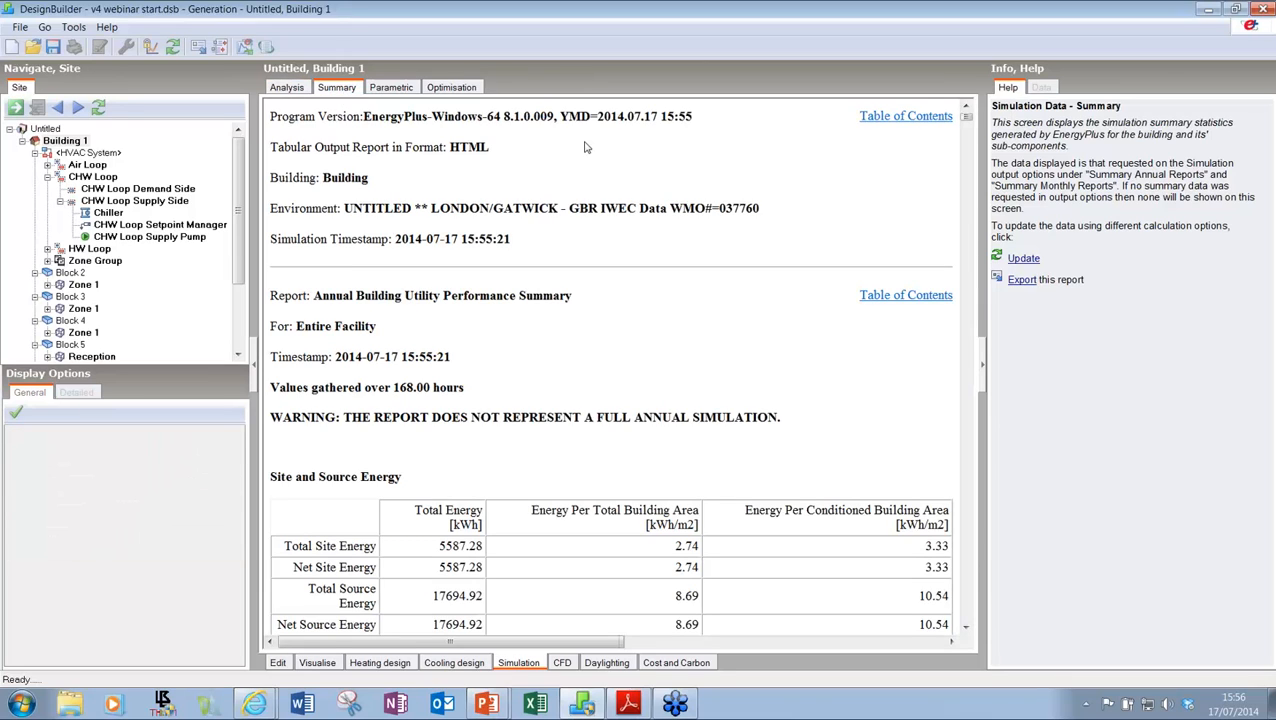
left_click(906, 117)
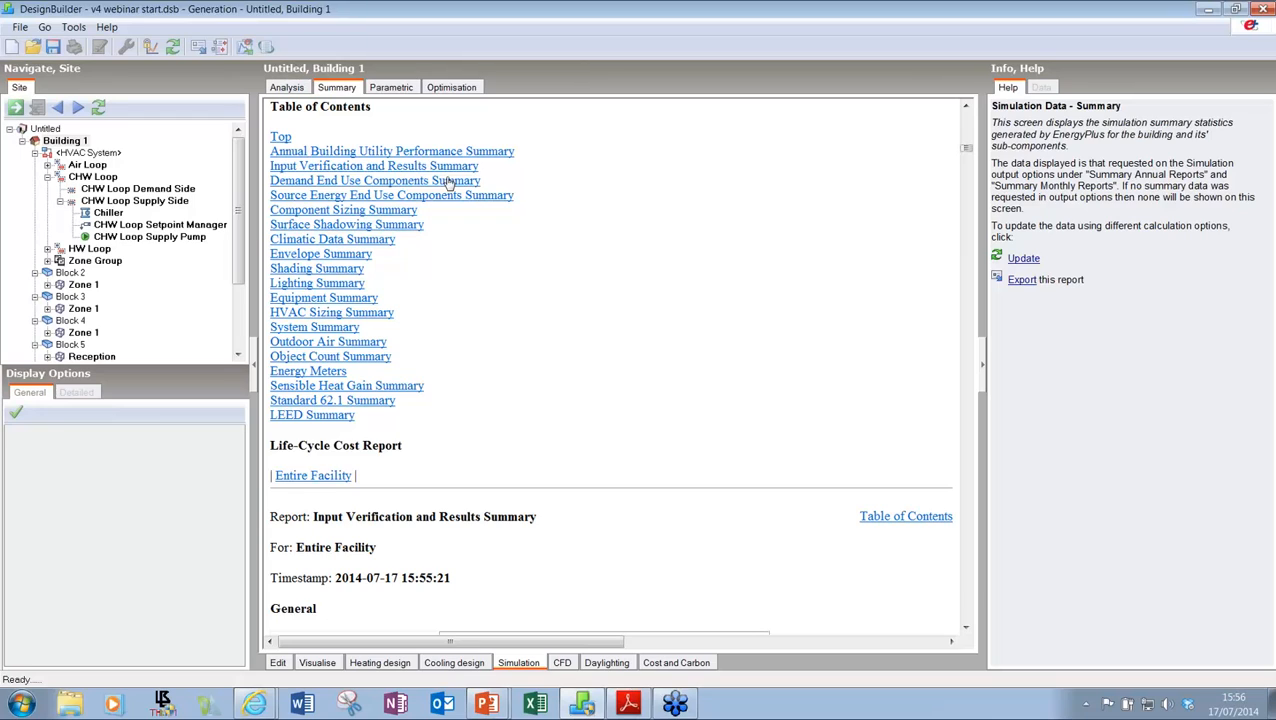
left_click(330, 155)
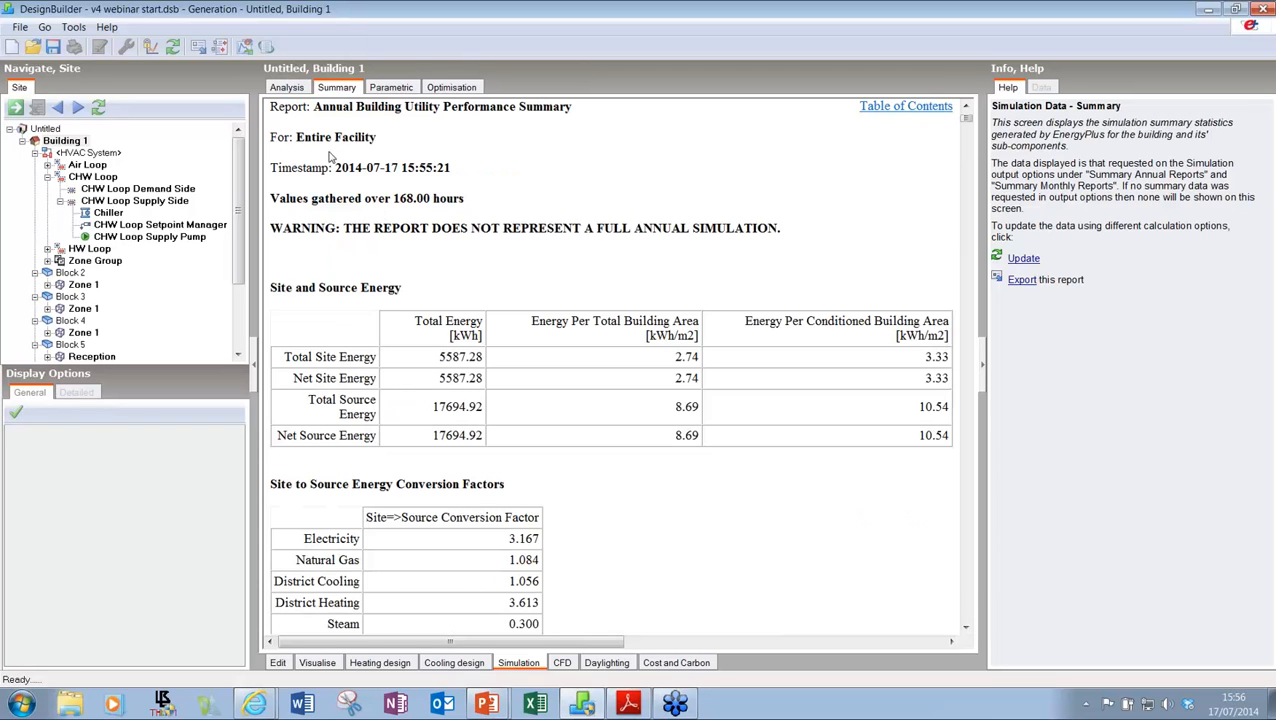
left_click(912, 107)
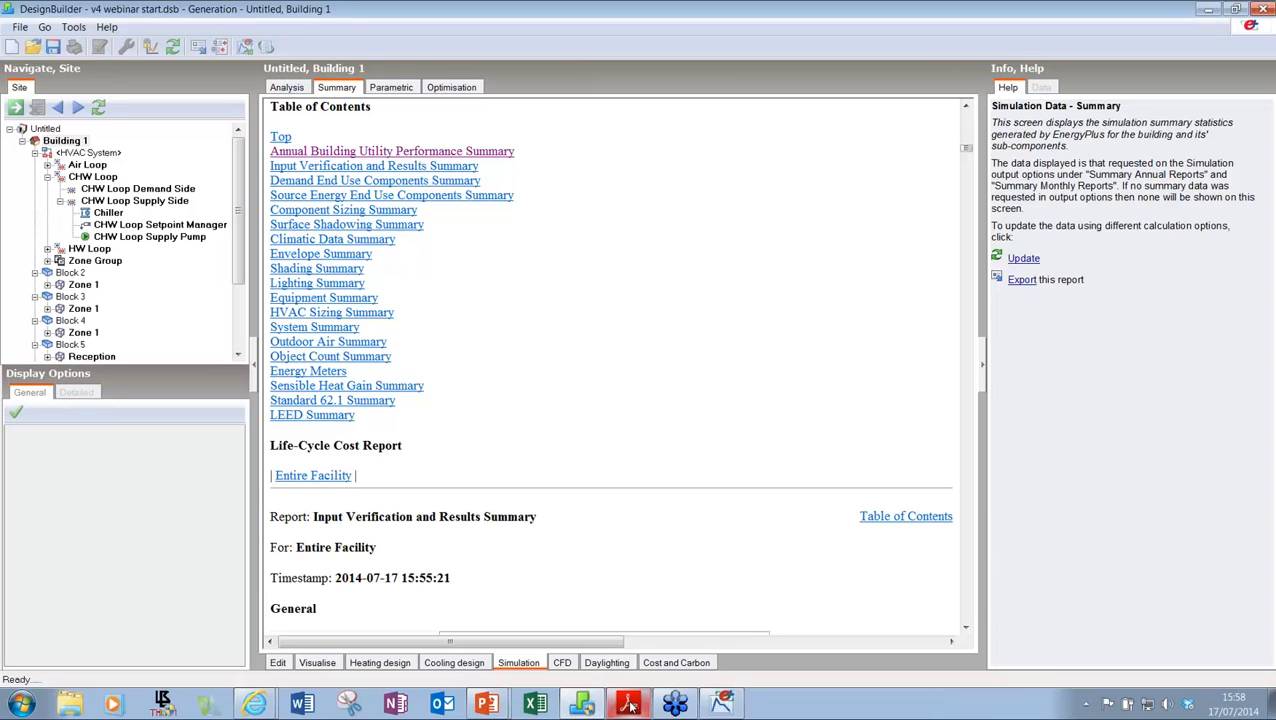
Step: Switch to the 031.pdf document in Adobe Reader
mouse_move(629, 702)
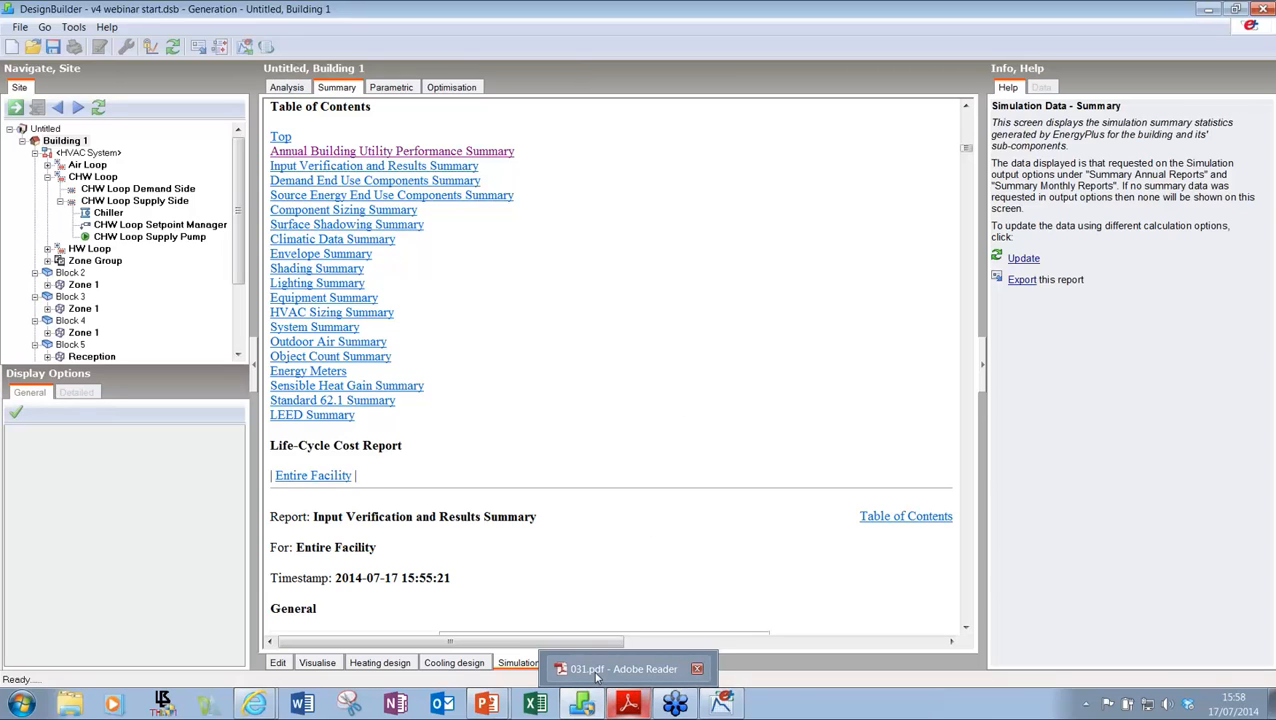
left_click(596, 677)
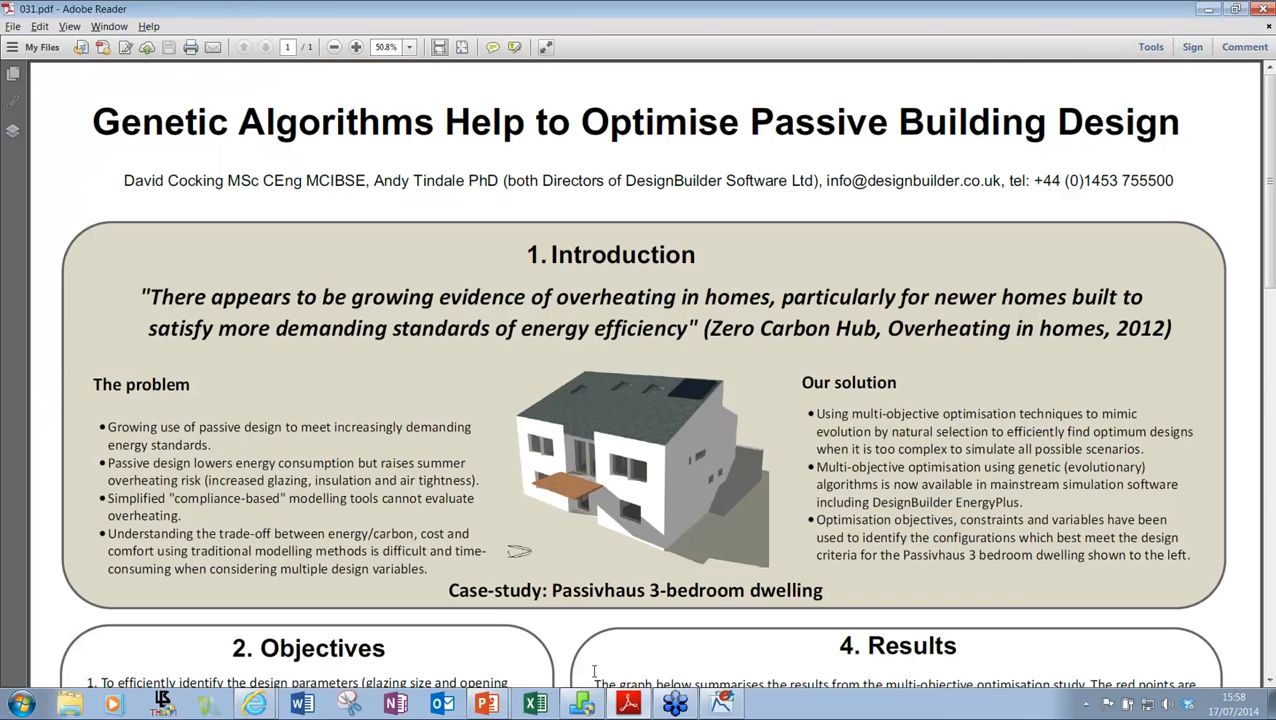